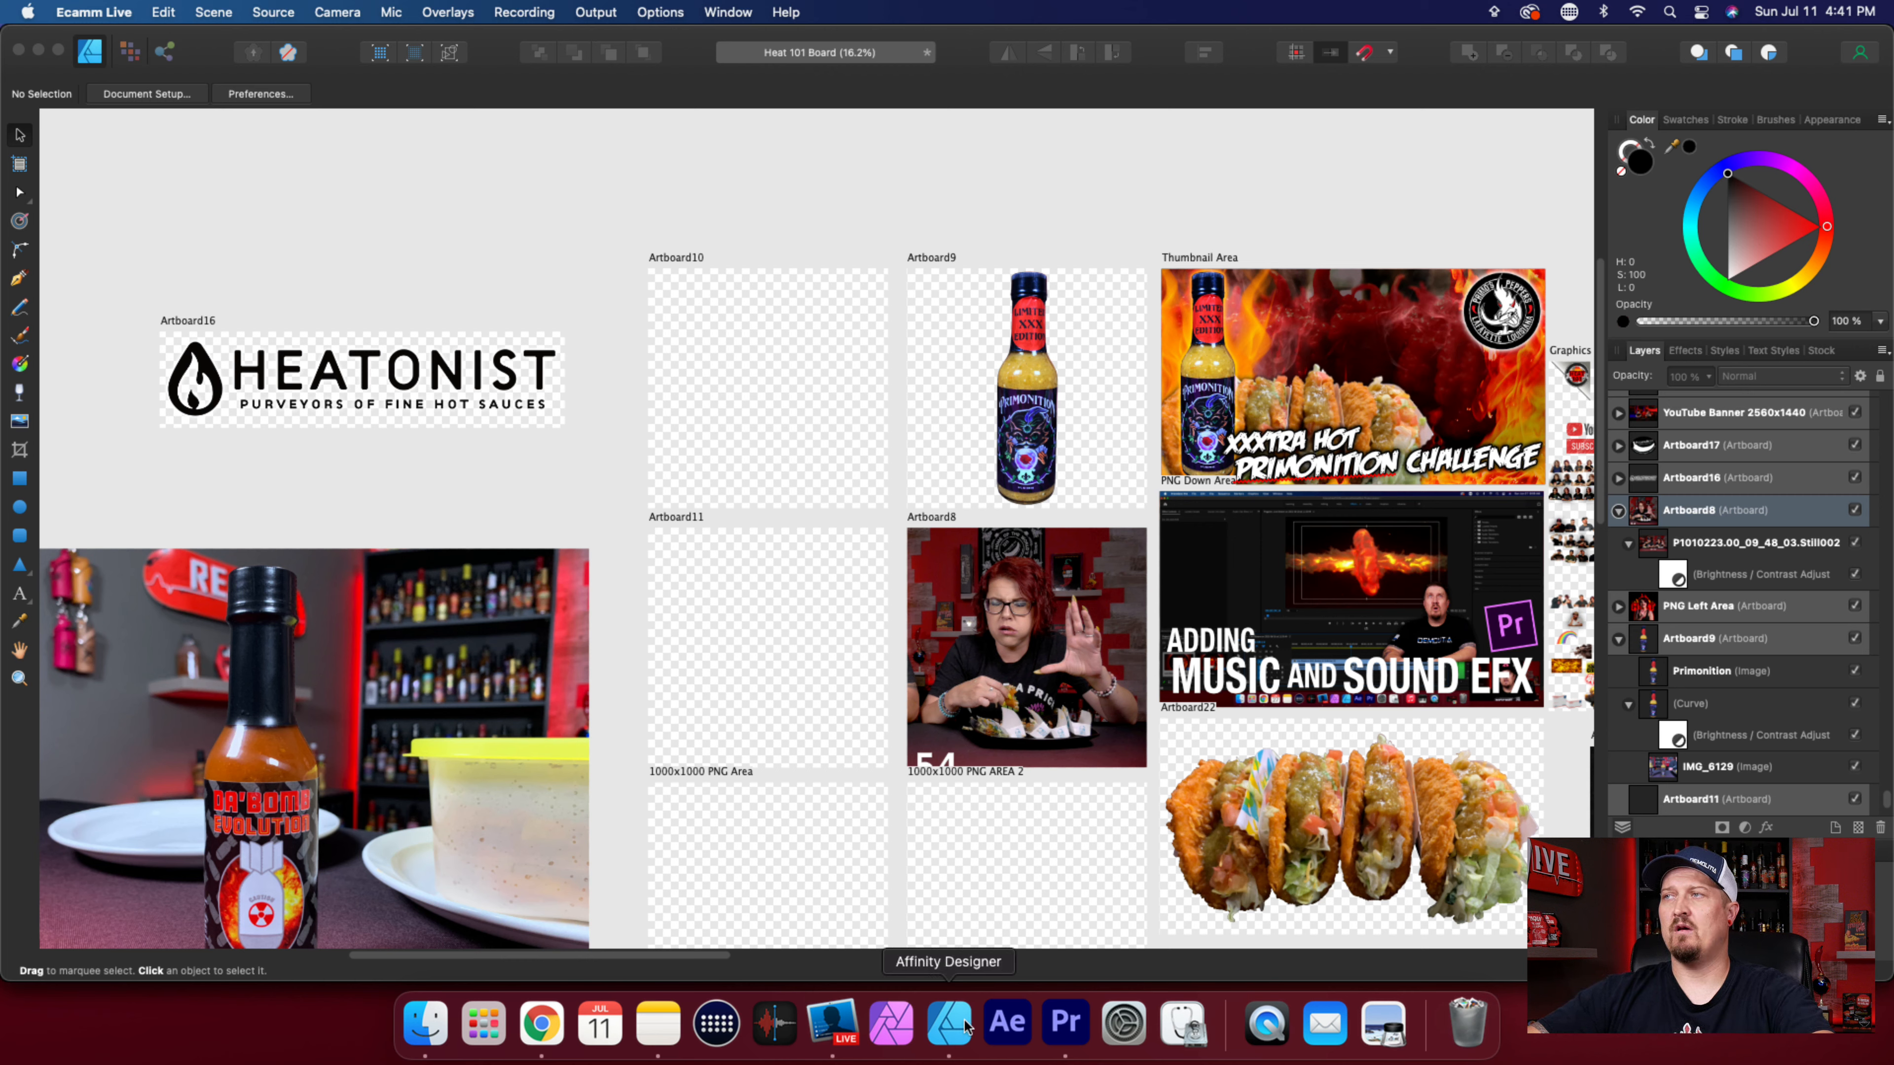
Switch to Affinity Designer and browse to the Screen Shots folder in Documents for opening an image.
click(950, 1023)
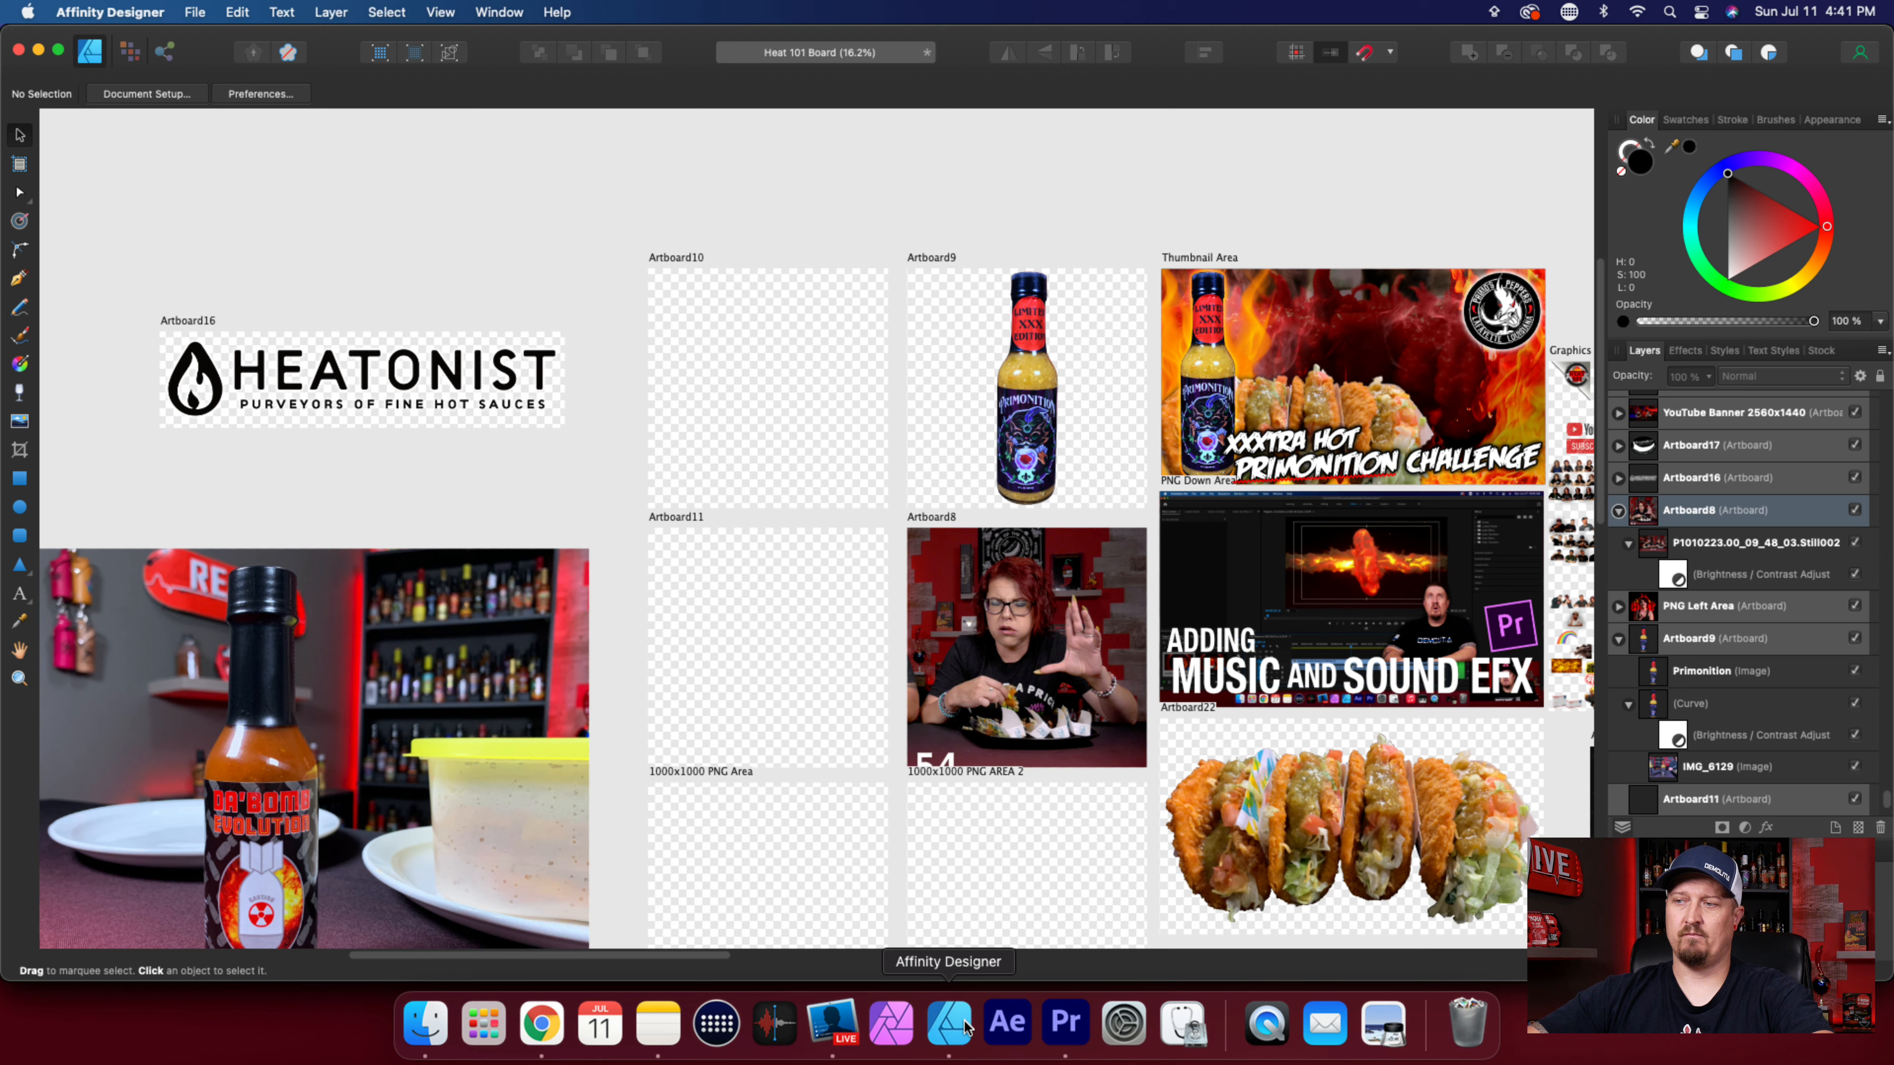
click(195, 13)
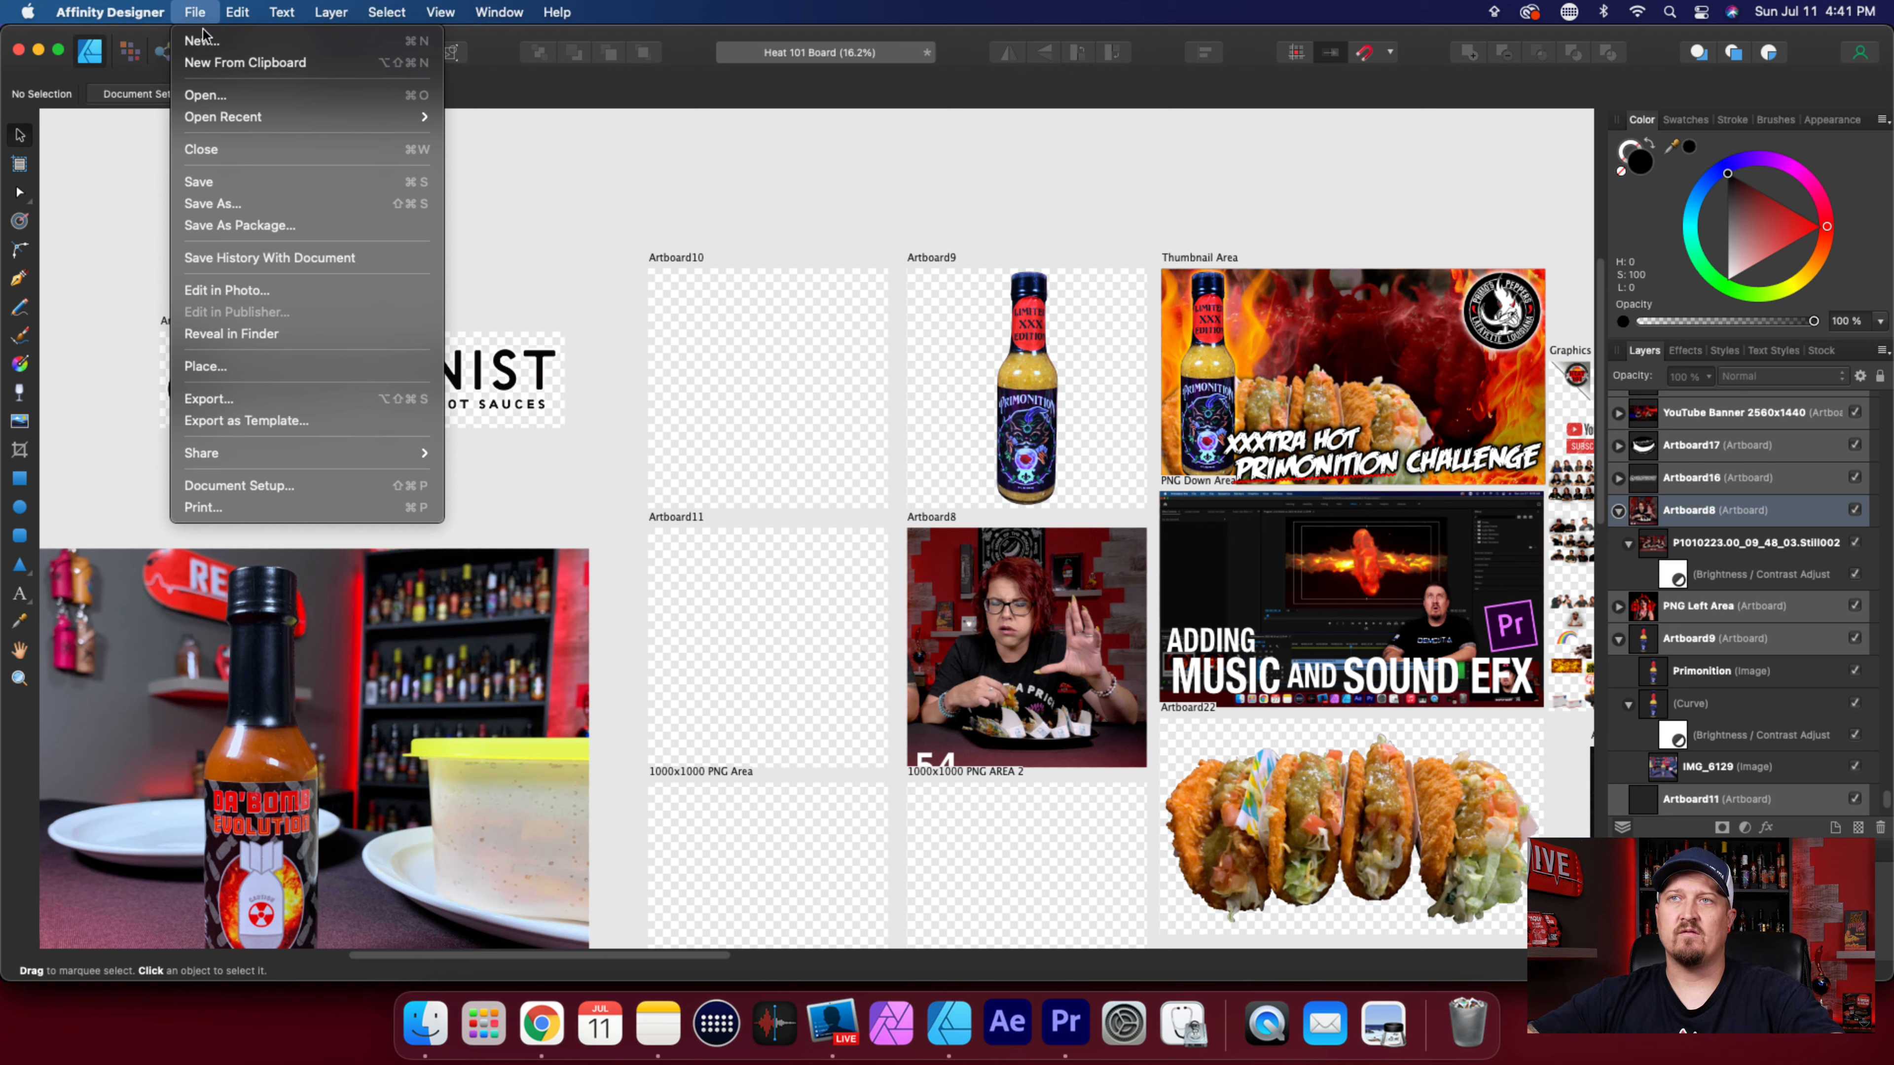
click(669, 320)
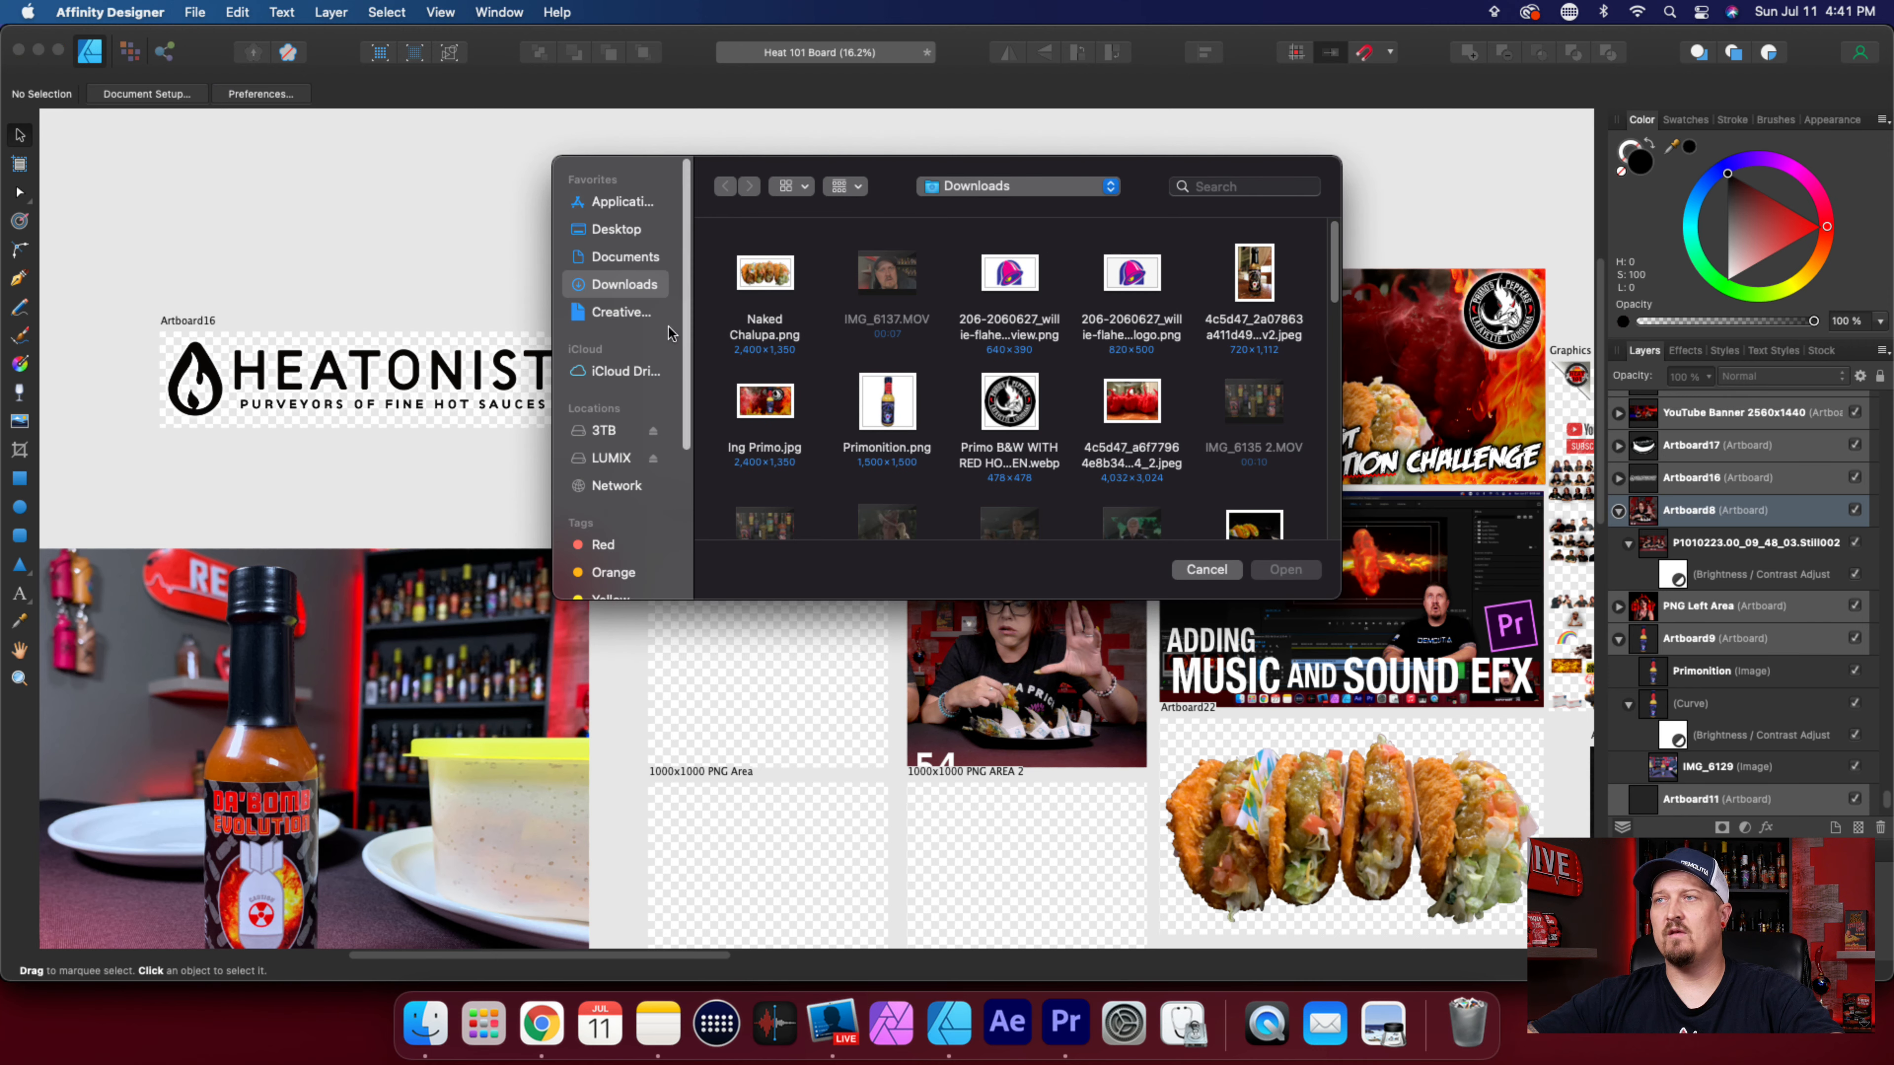
click(626, 257)
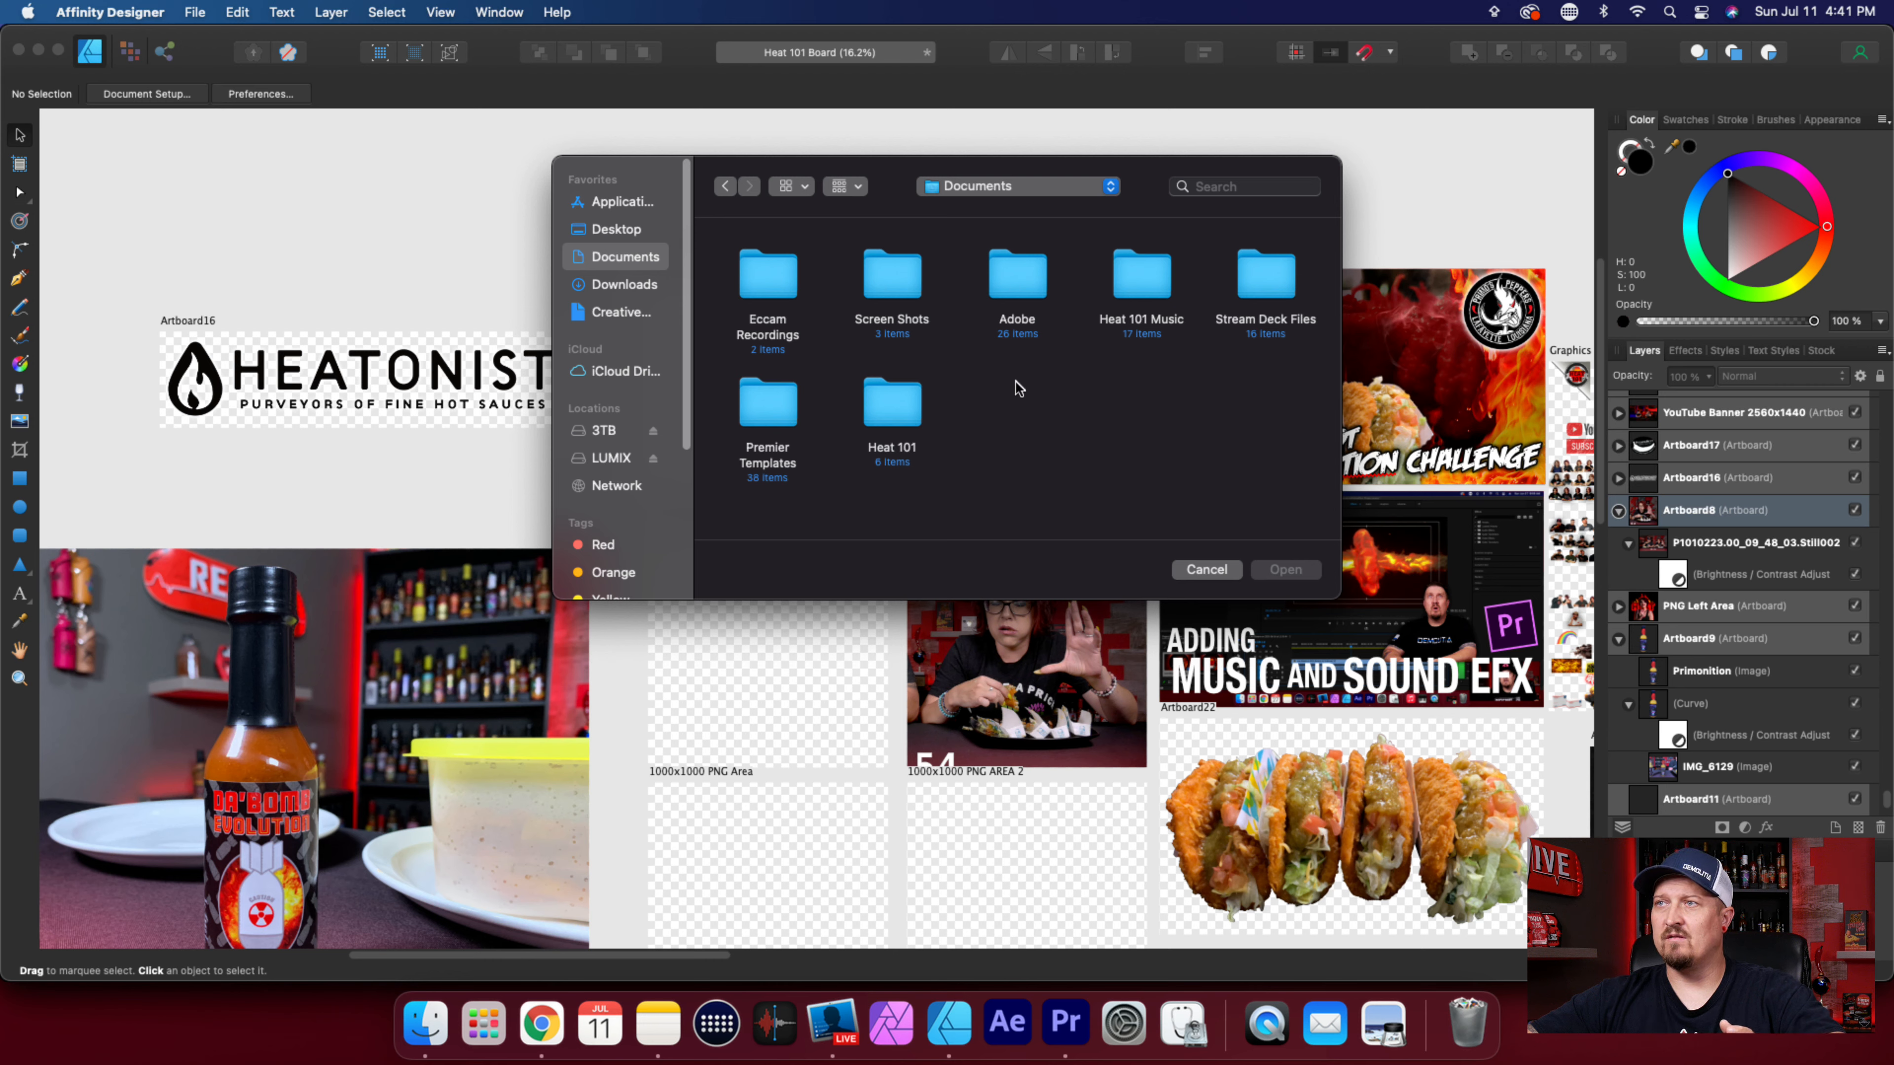
double_click(918, 285)
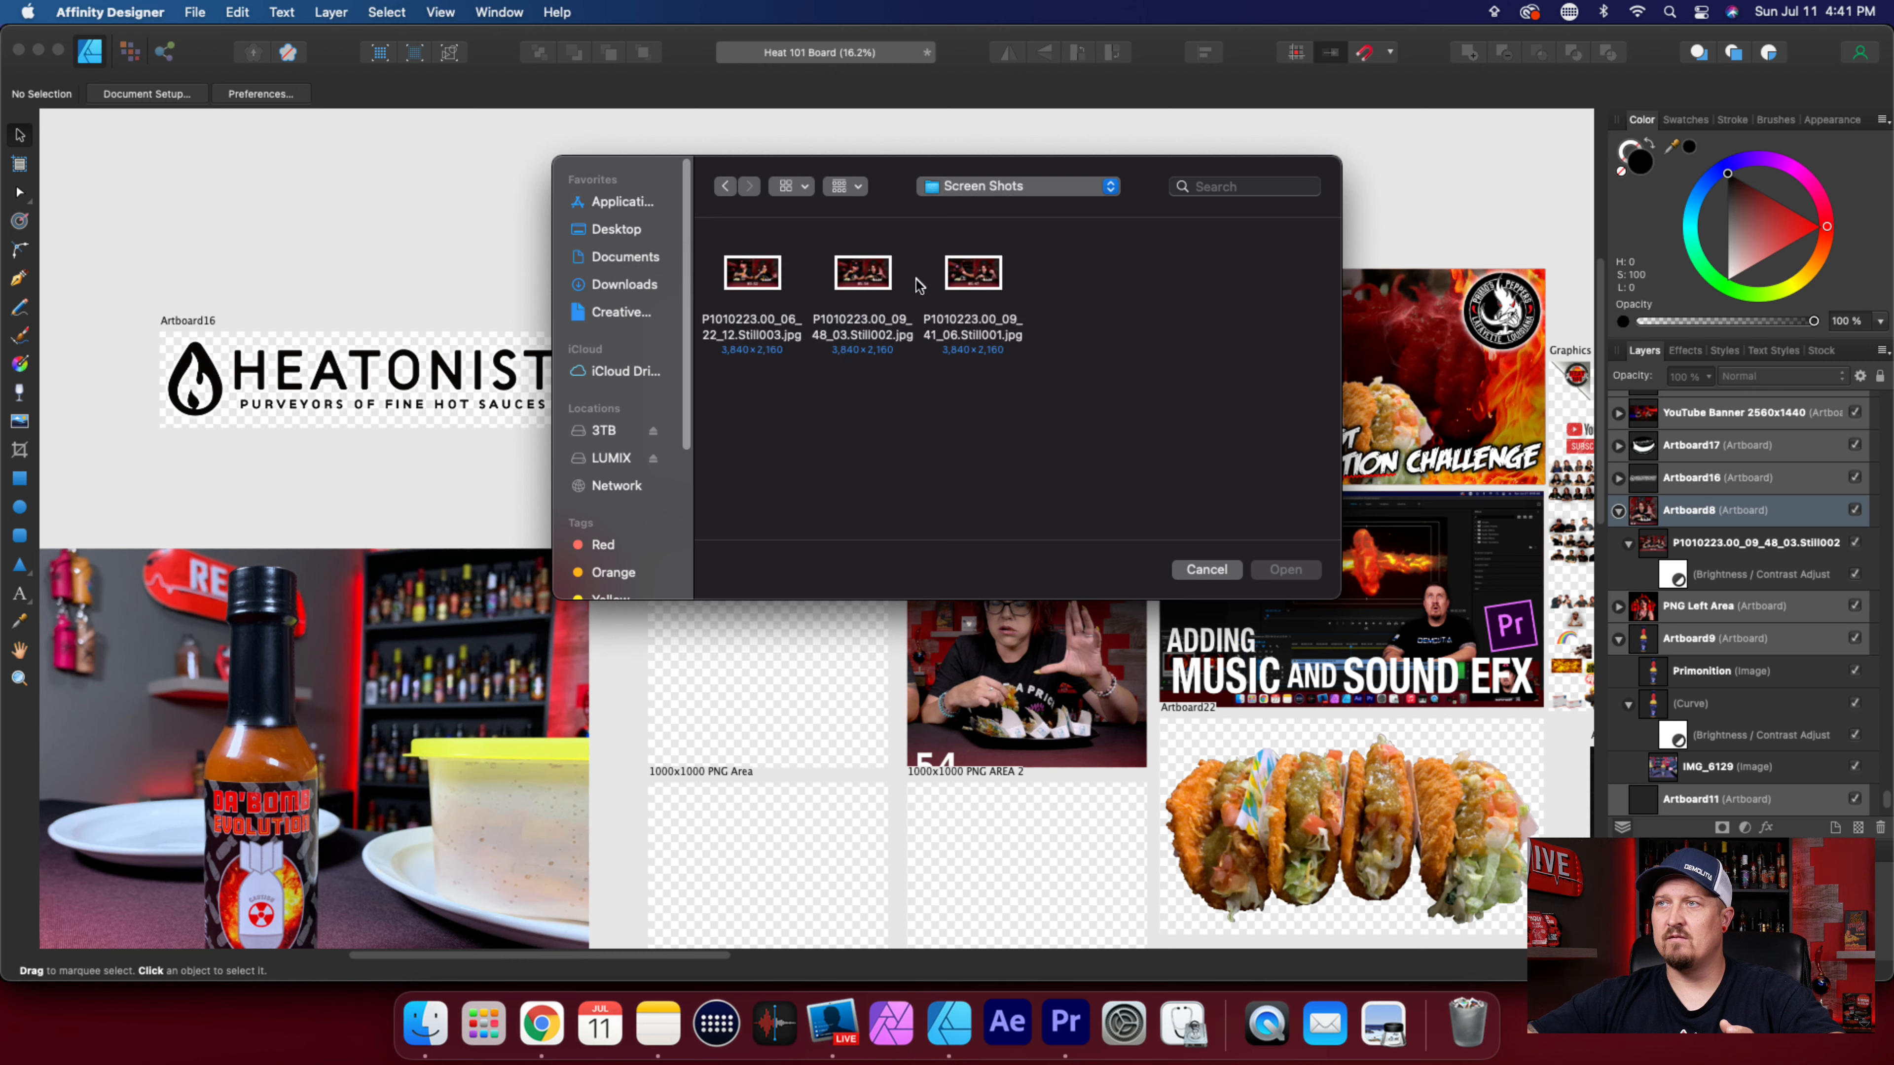
Open the still P1010223.00_09_41_06.Still001.jpg and close it again.
click(991, 282)
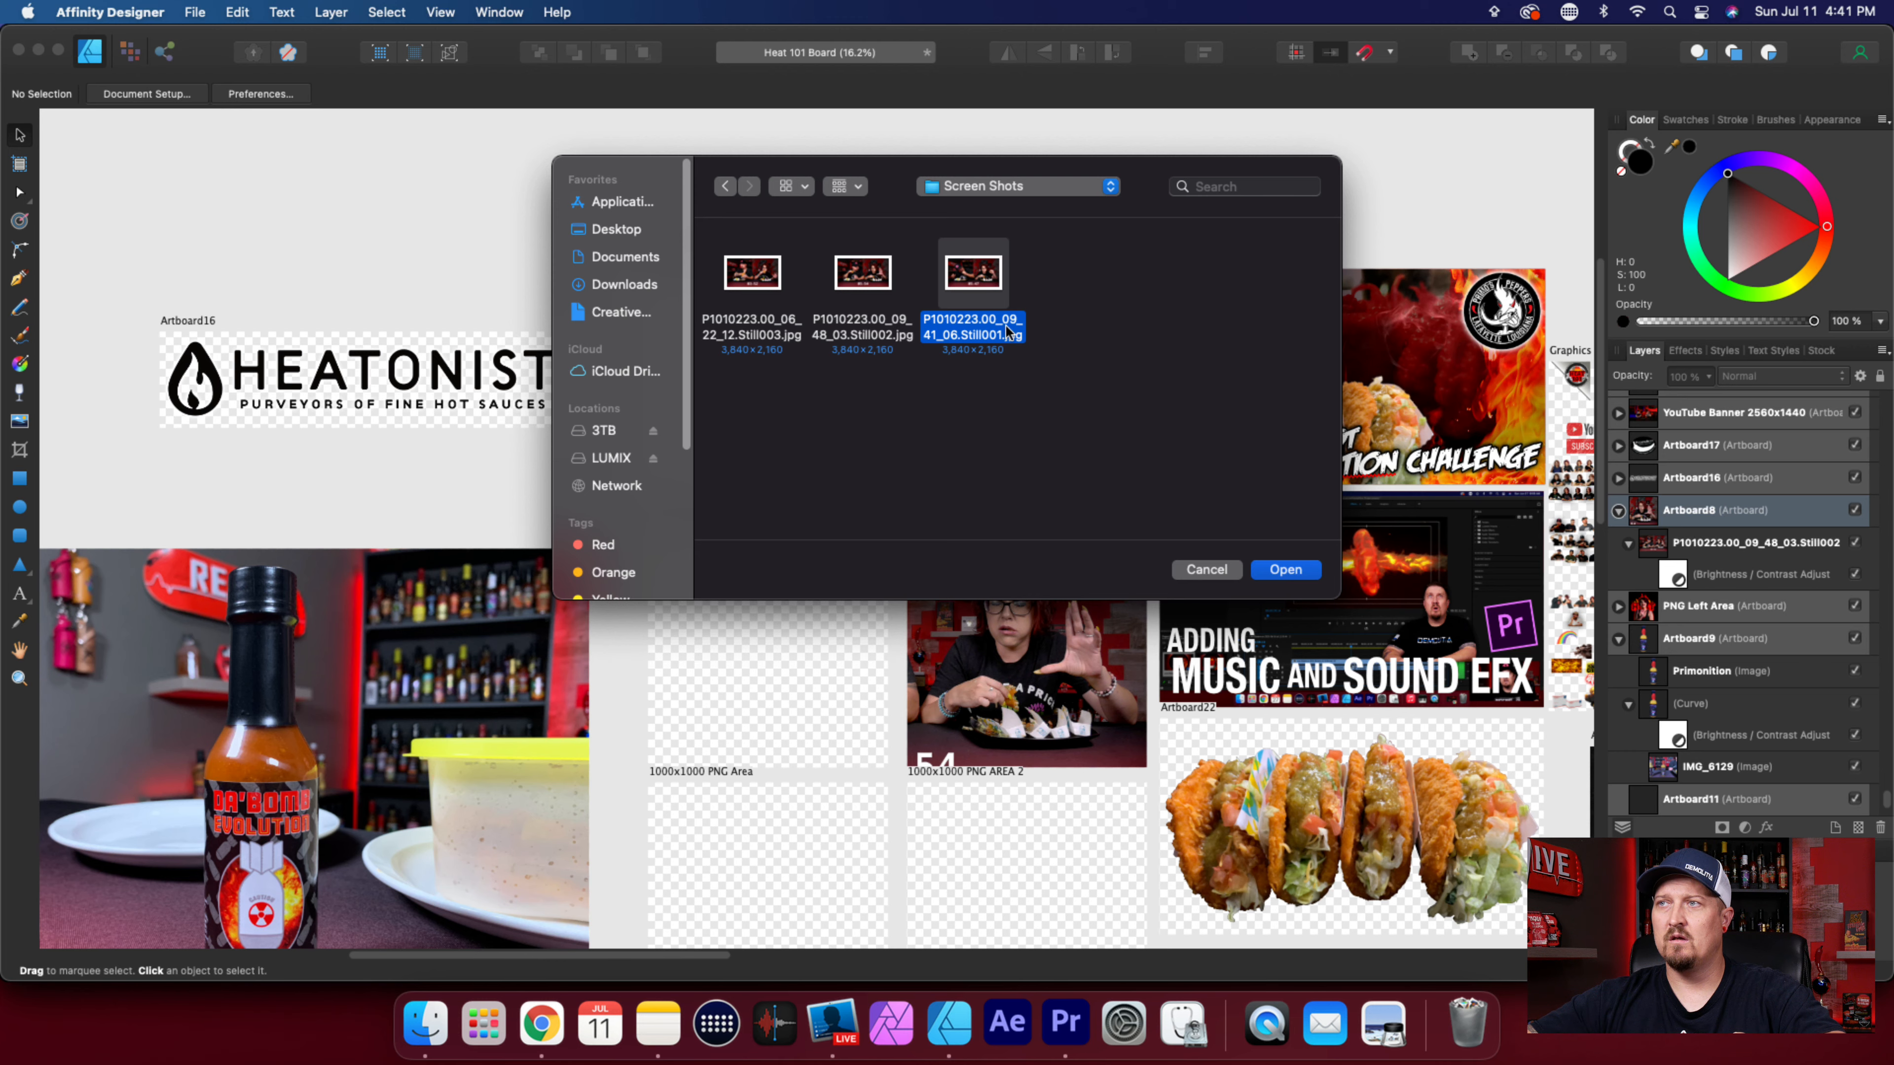
click(1290, 571)
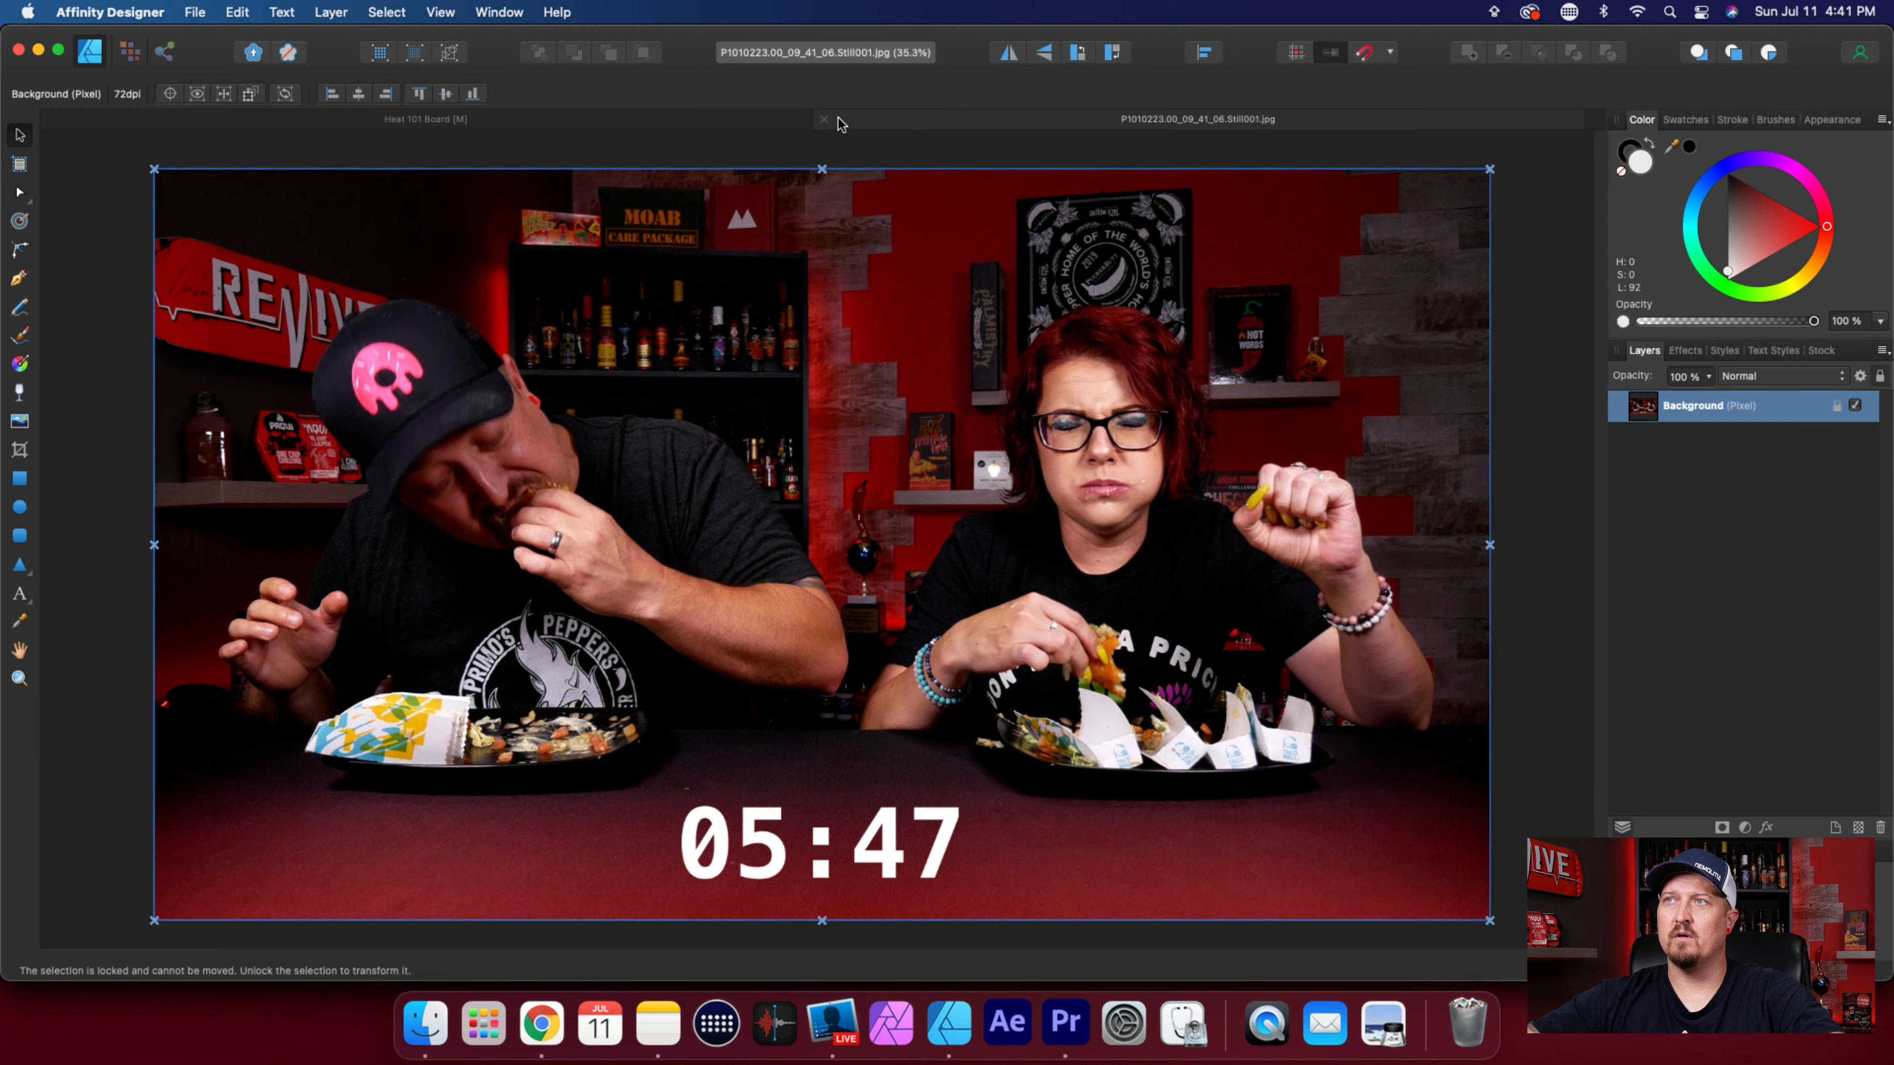
click(807, 119)
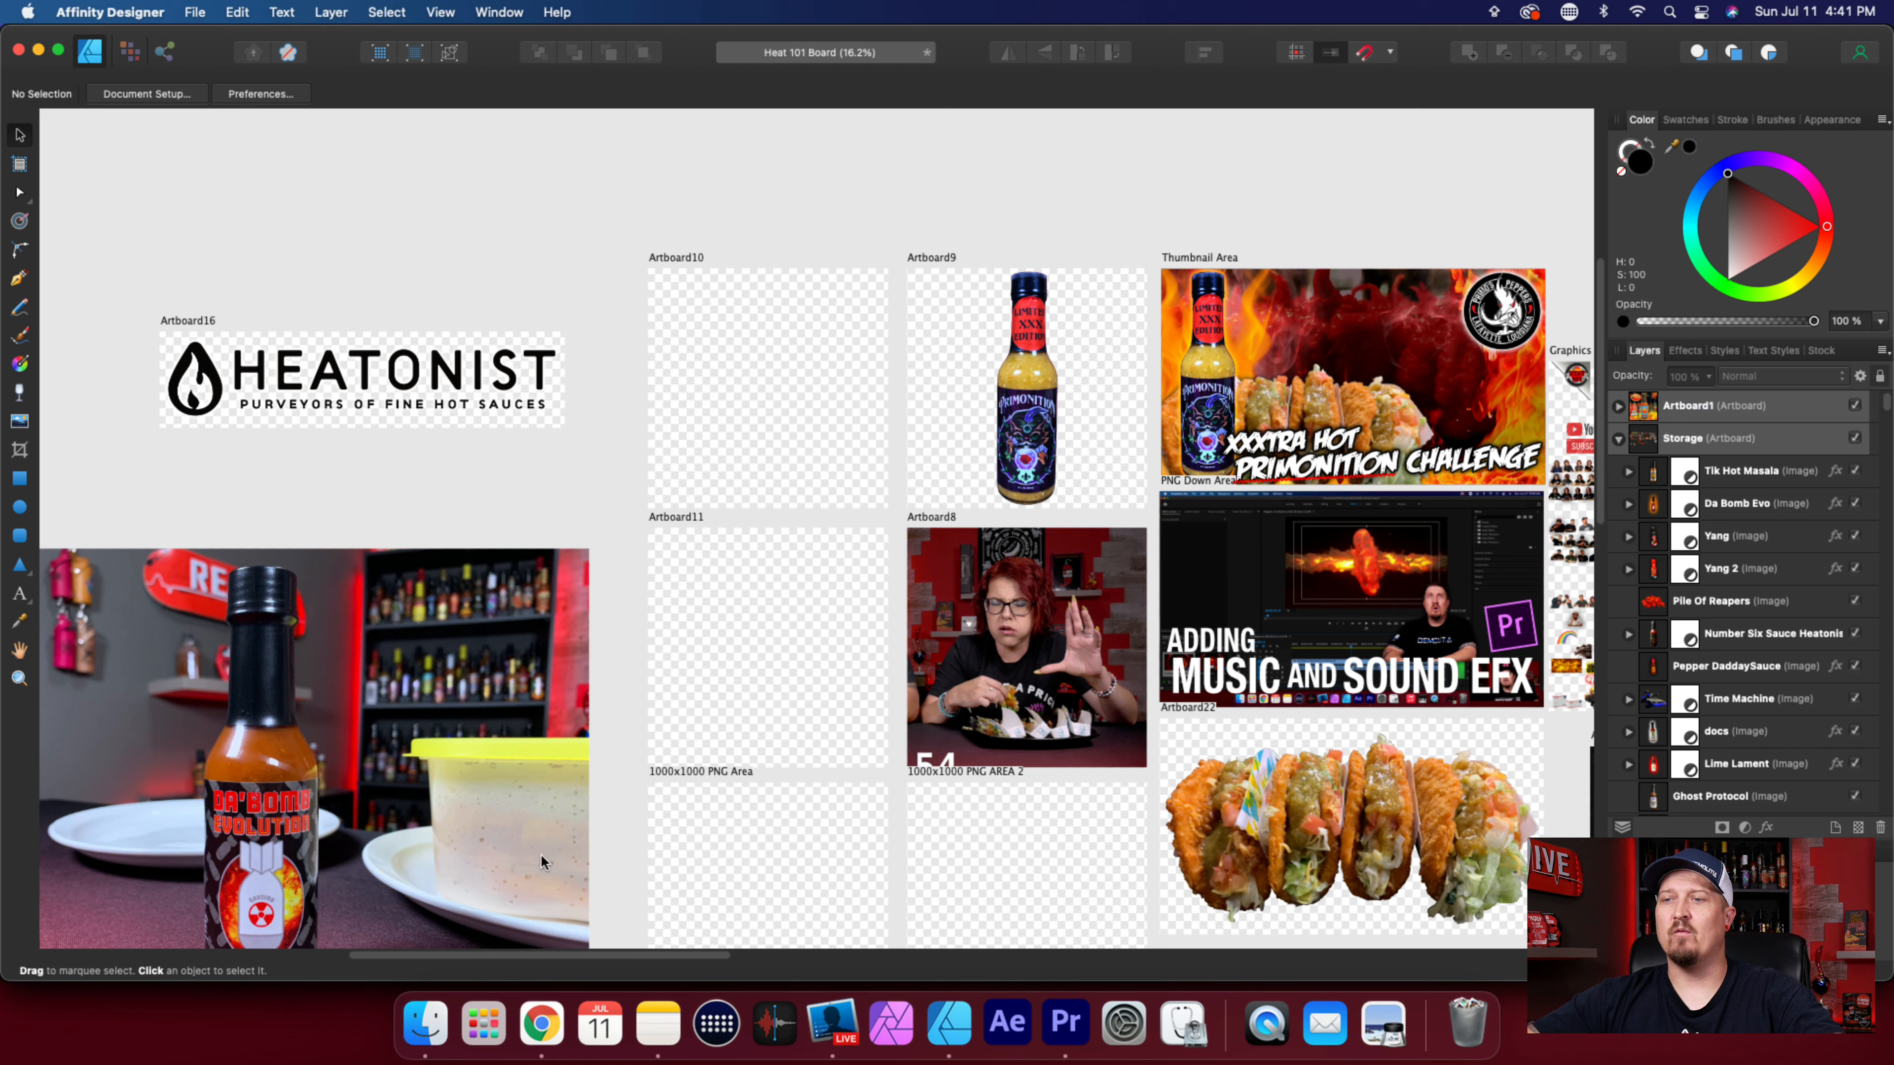
Open the still P1010223.00_06_22_12.Still003.jpg from the Screen Shots folder.
click(193, 12)
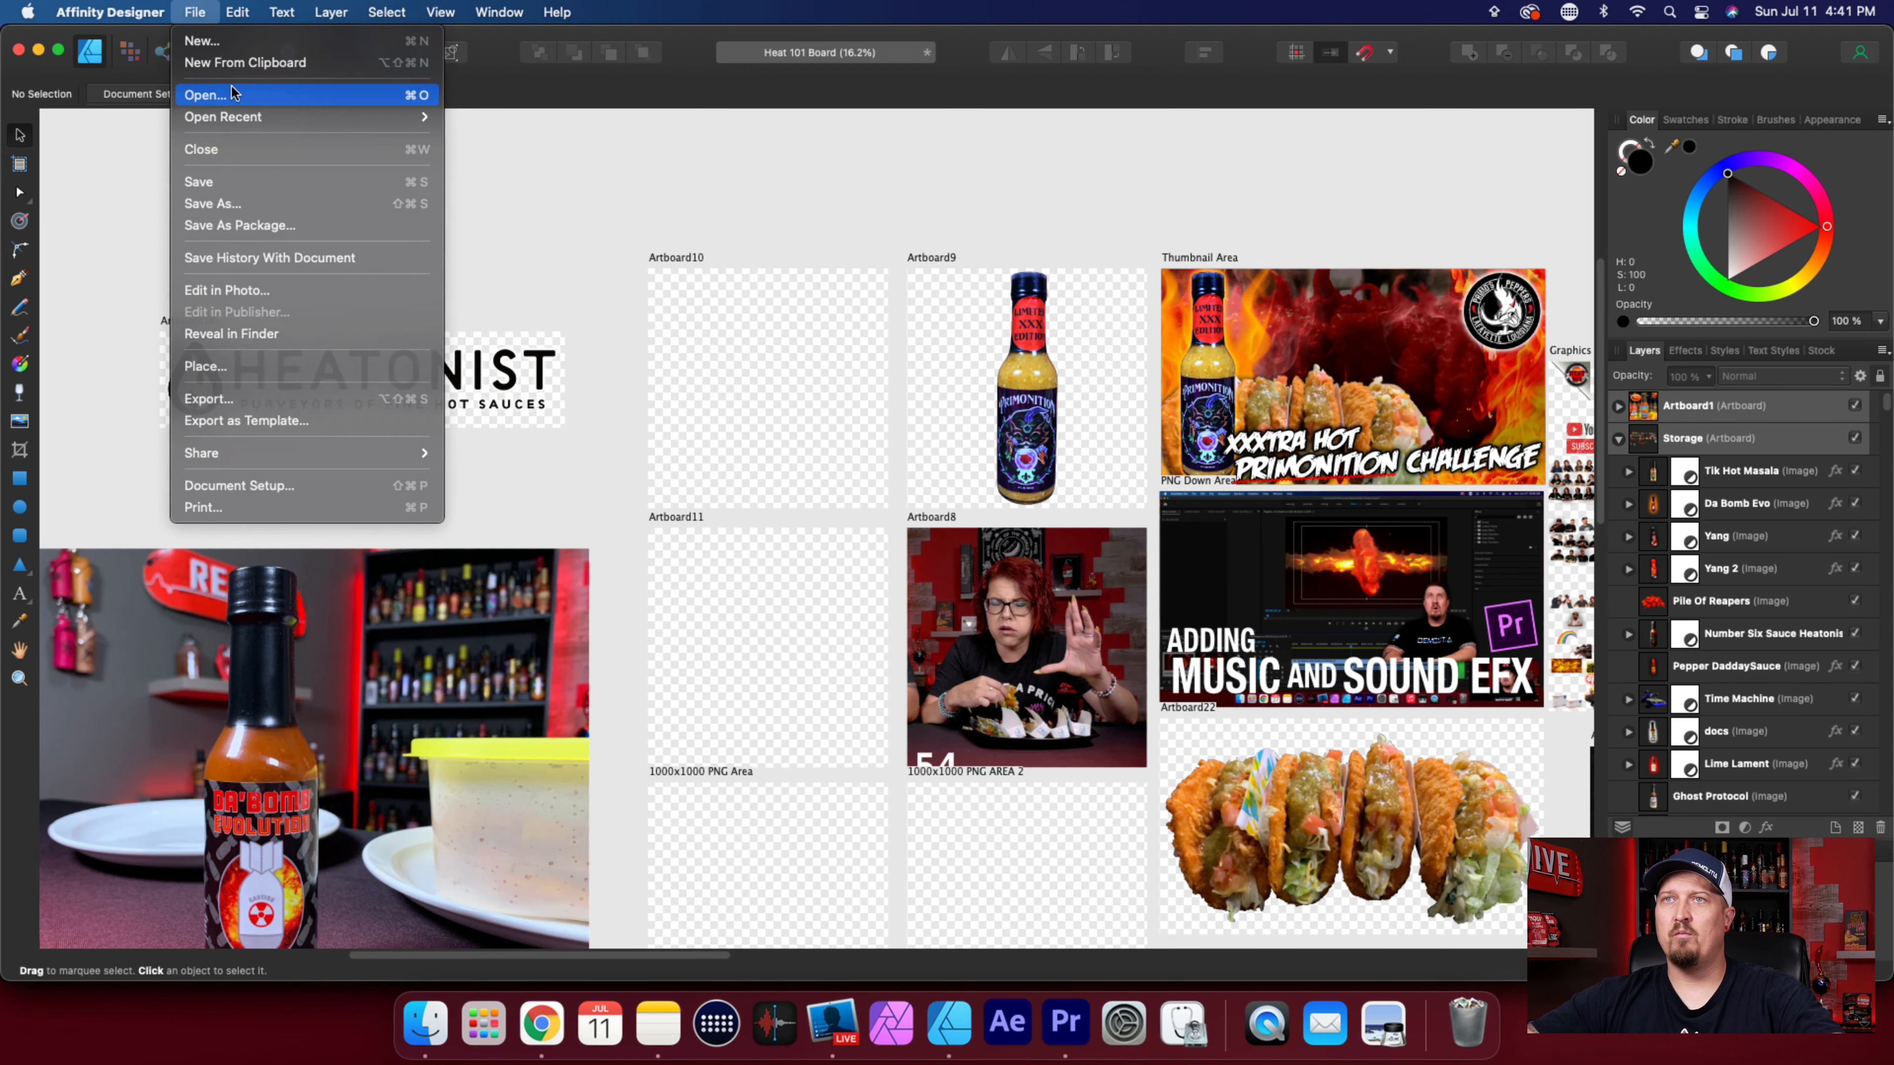
click(621, 171)
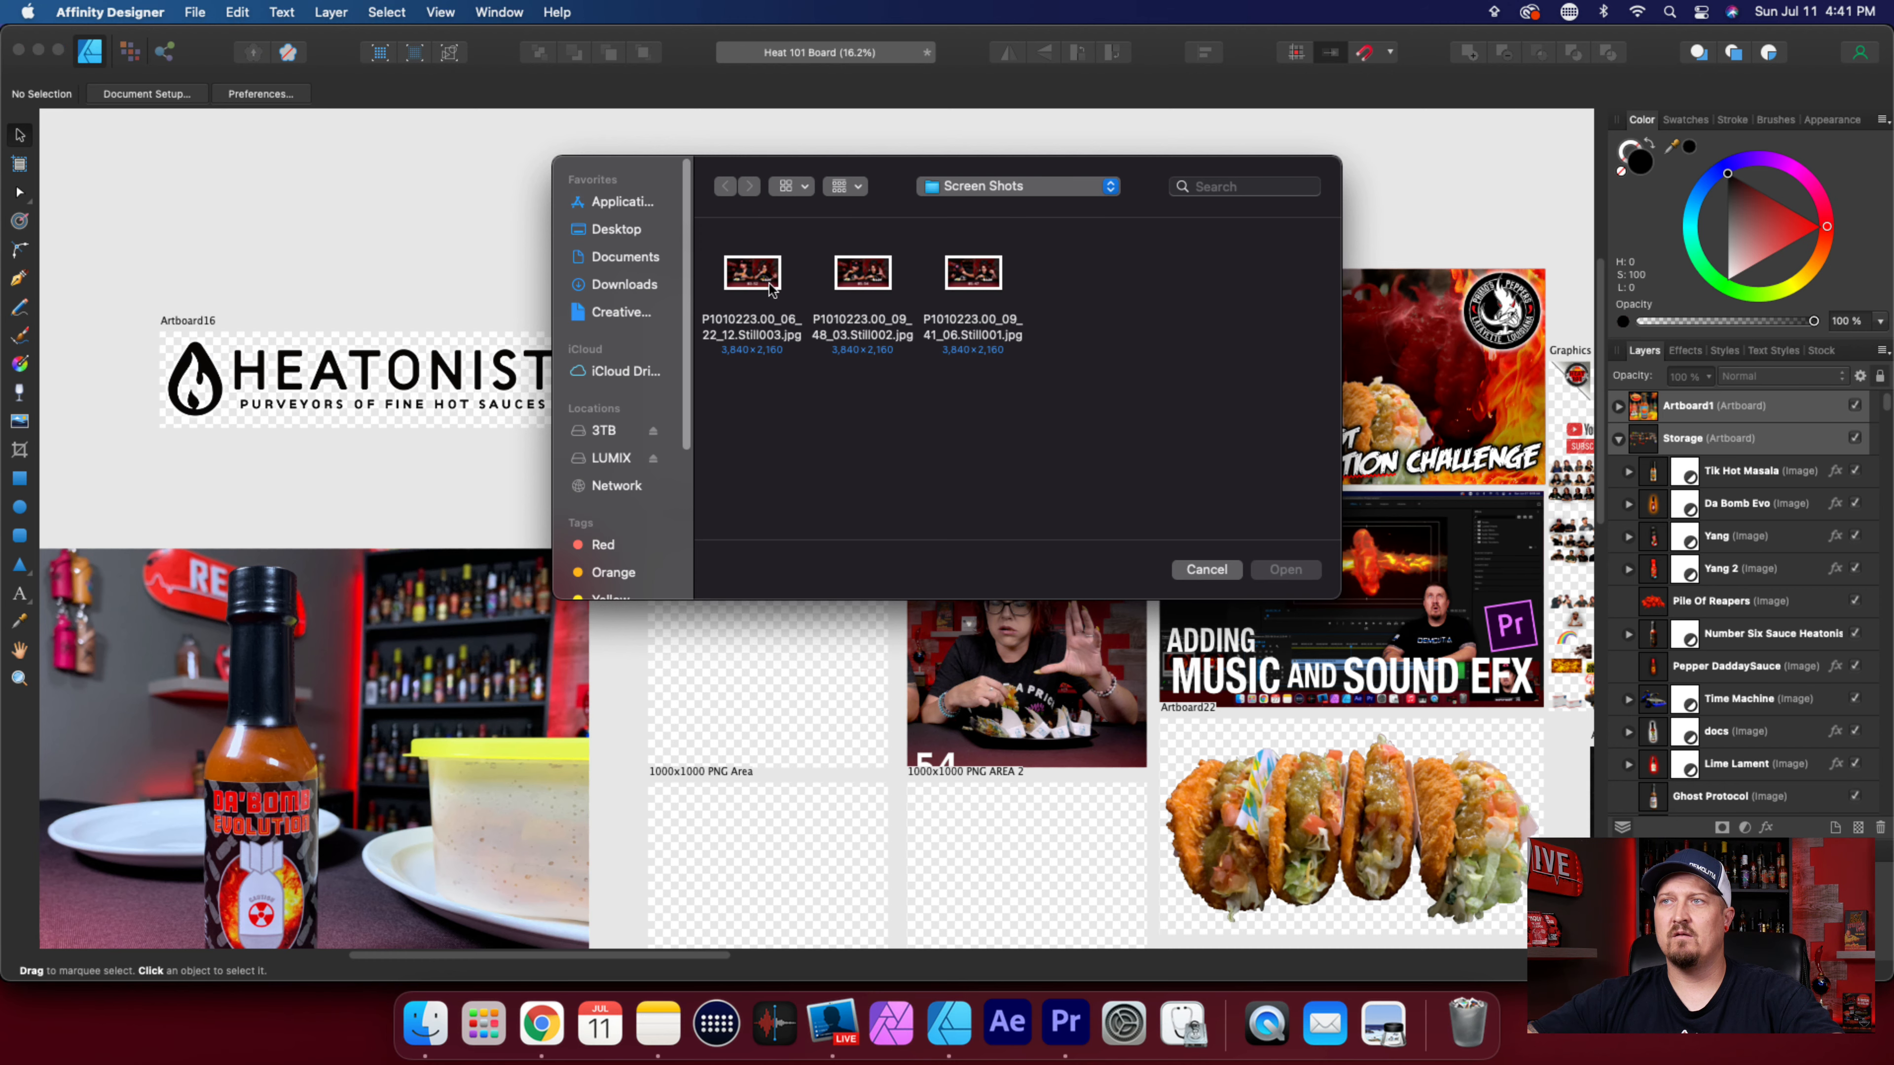
click(770, 289)
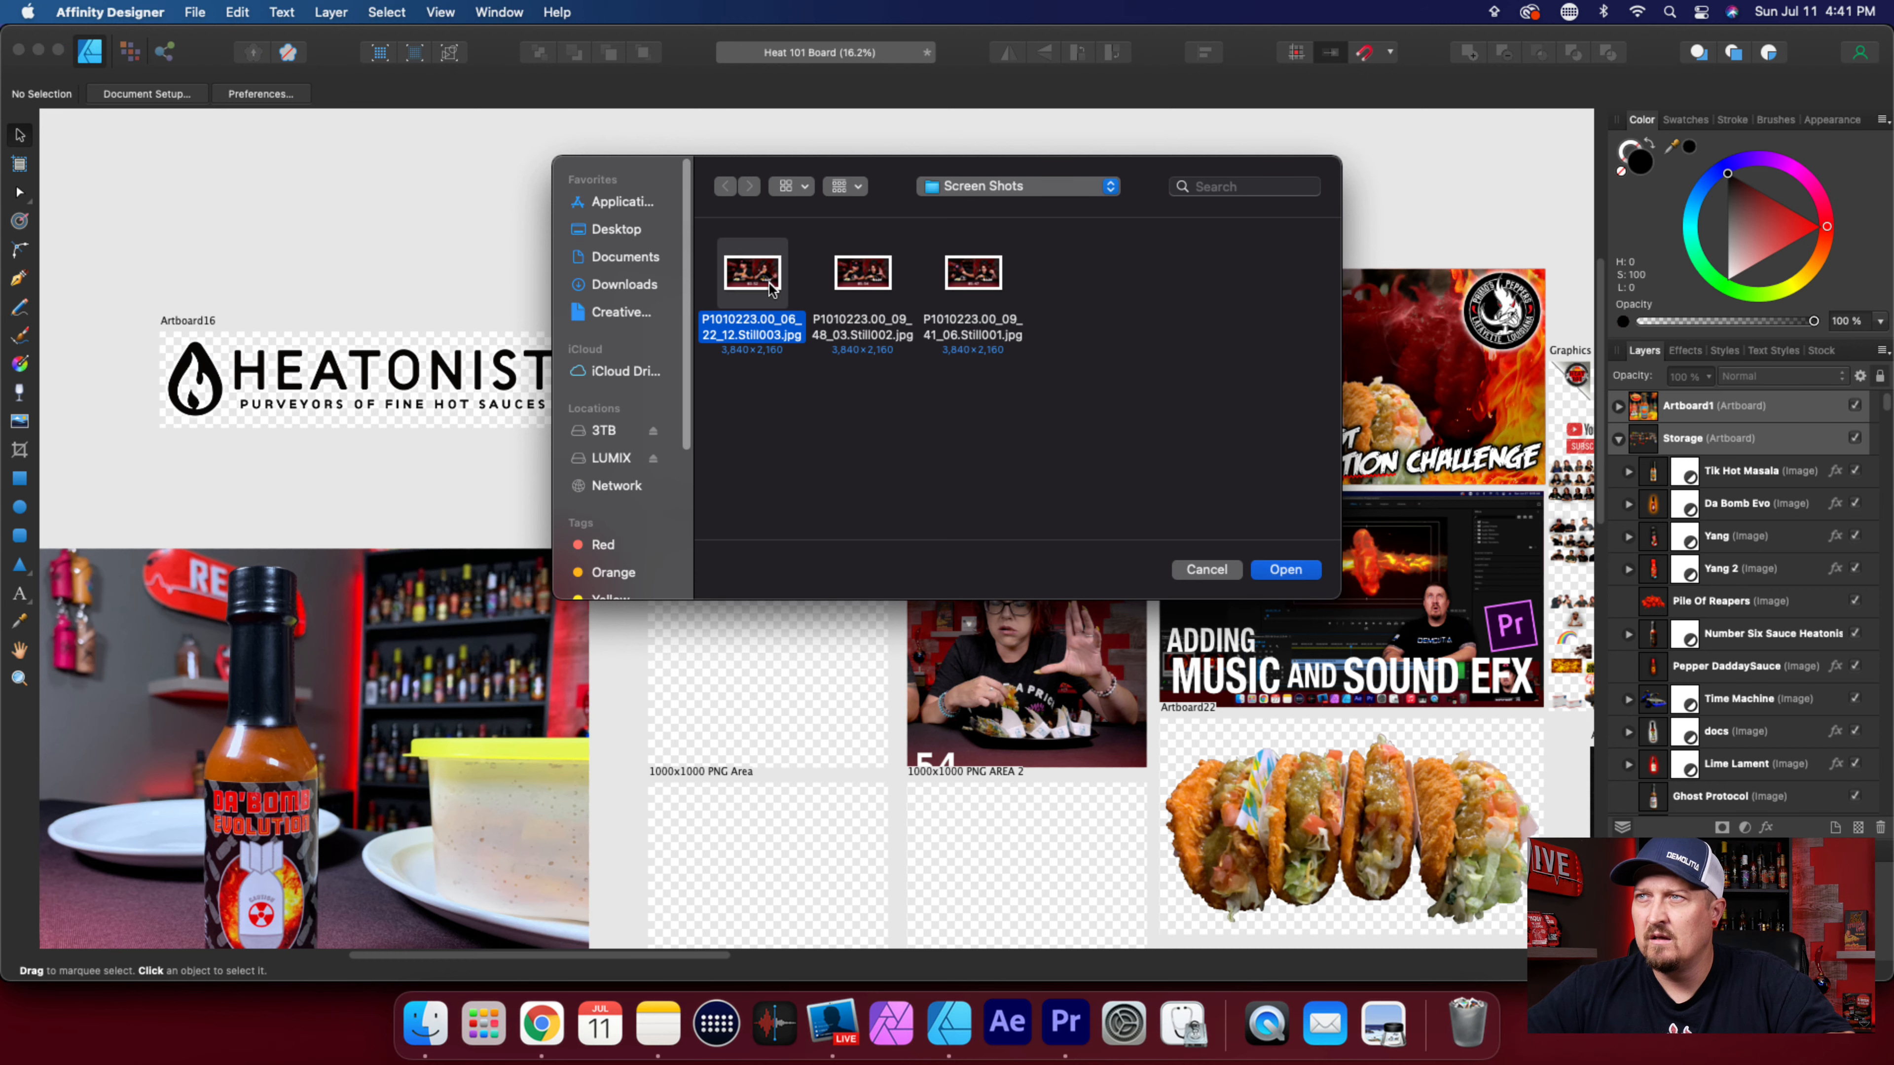
click(1285, 569)
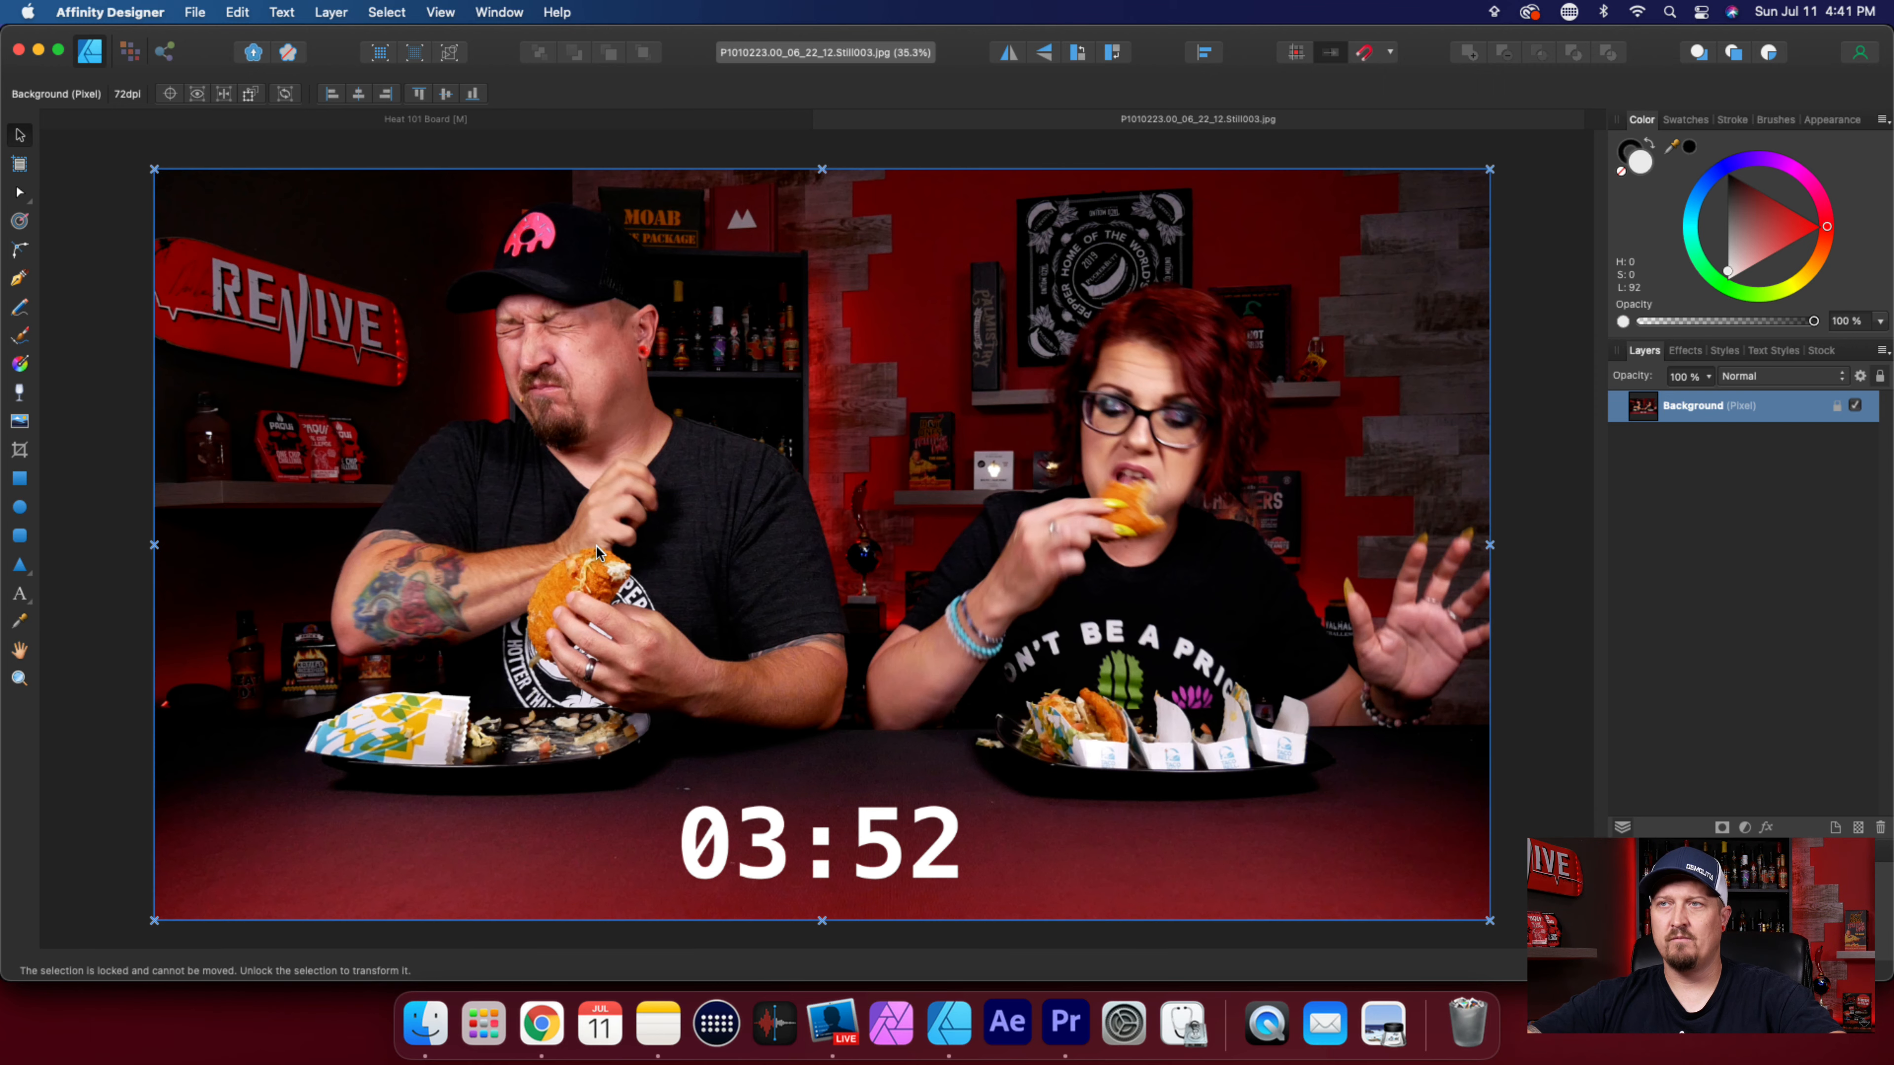
Draw a closed six-node Pen path over the man's ear, neck and shoulder, and clip the Background layer inside it.
scroll(596, 545, up, 5)
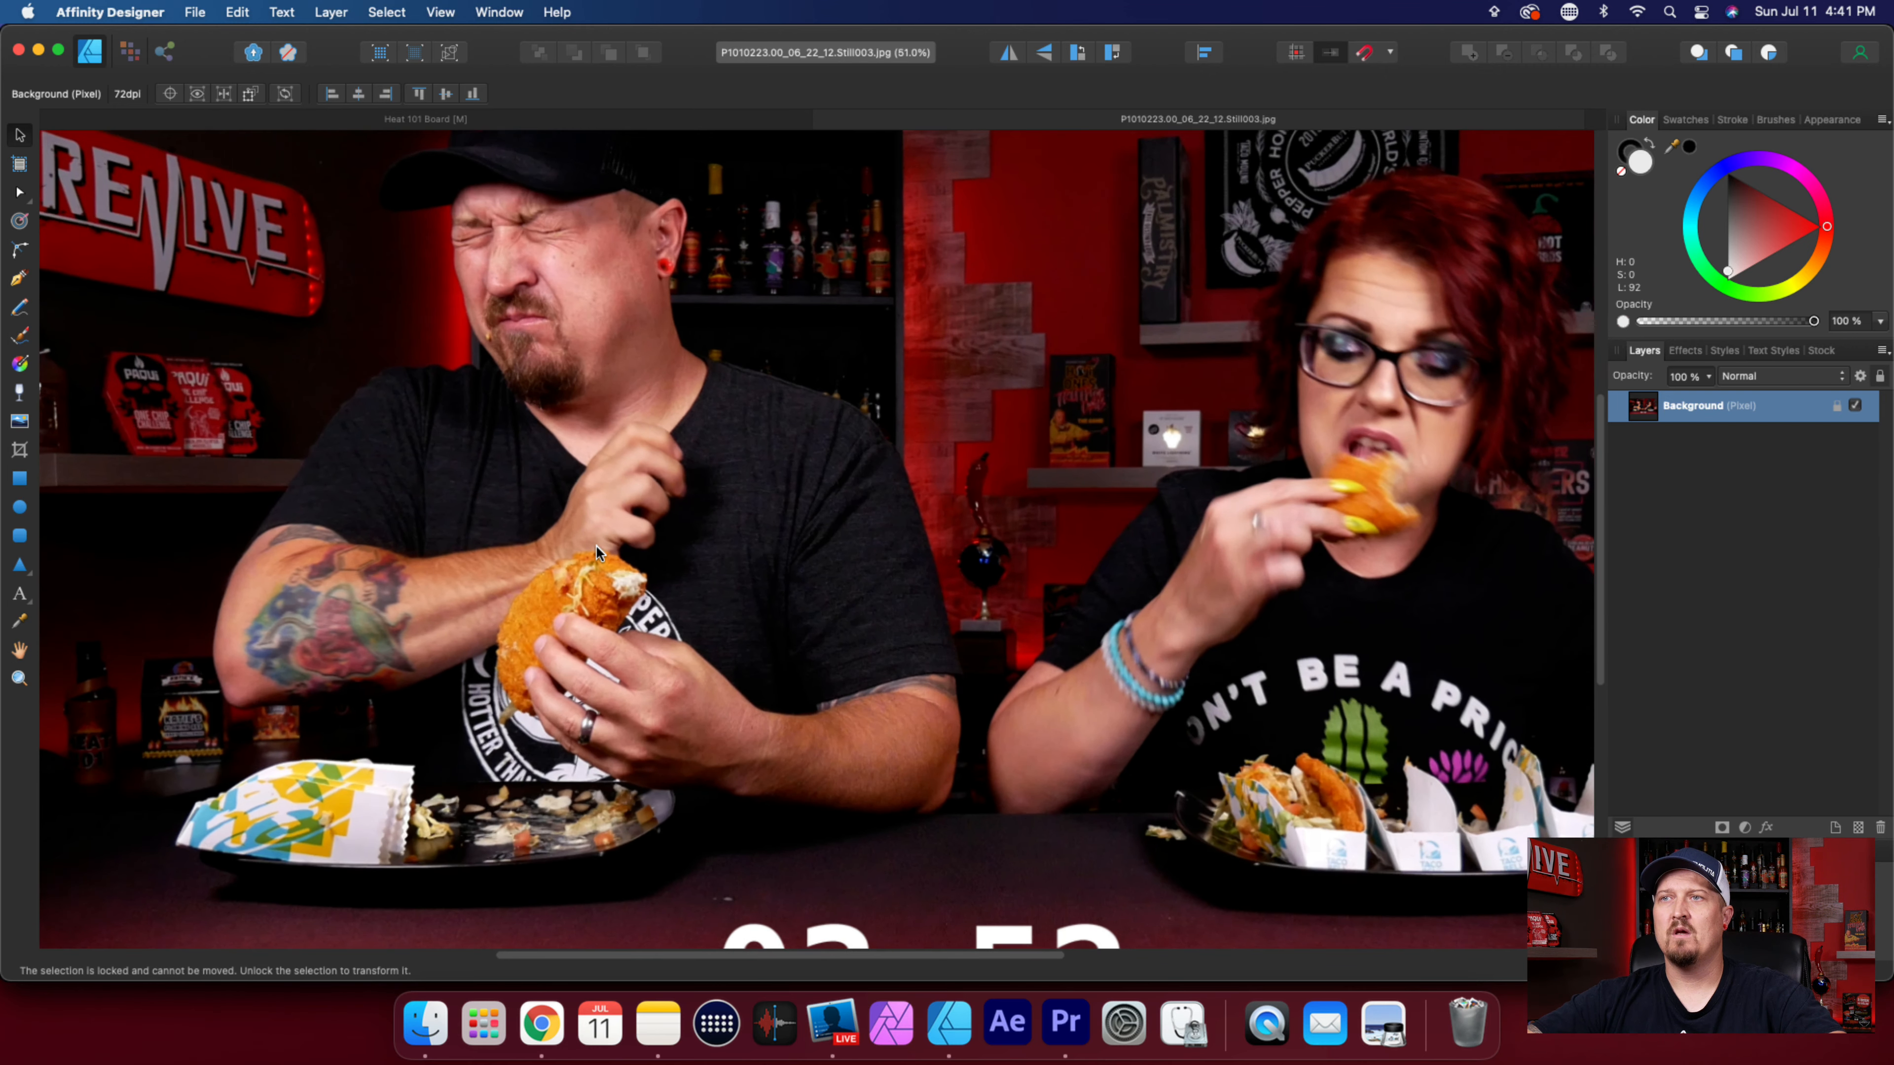
scroll(642, 589, up, 5)
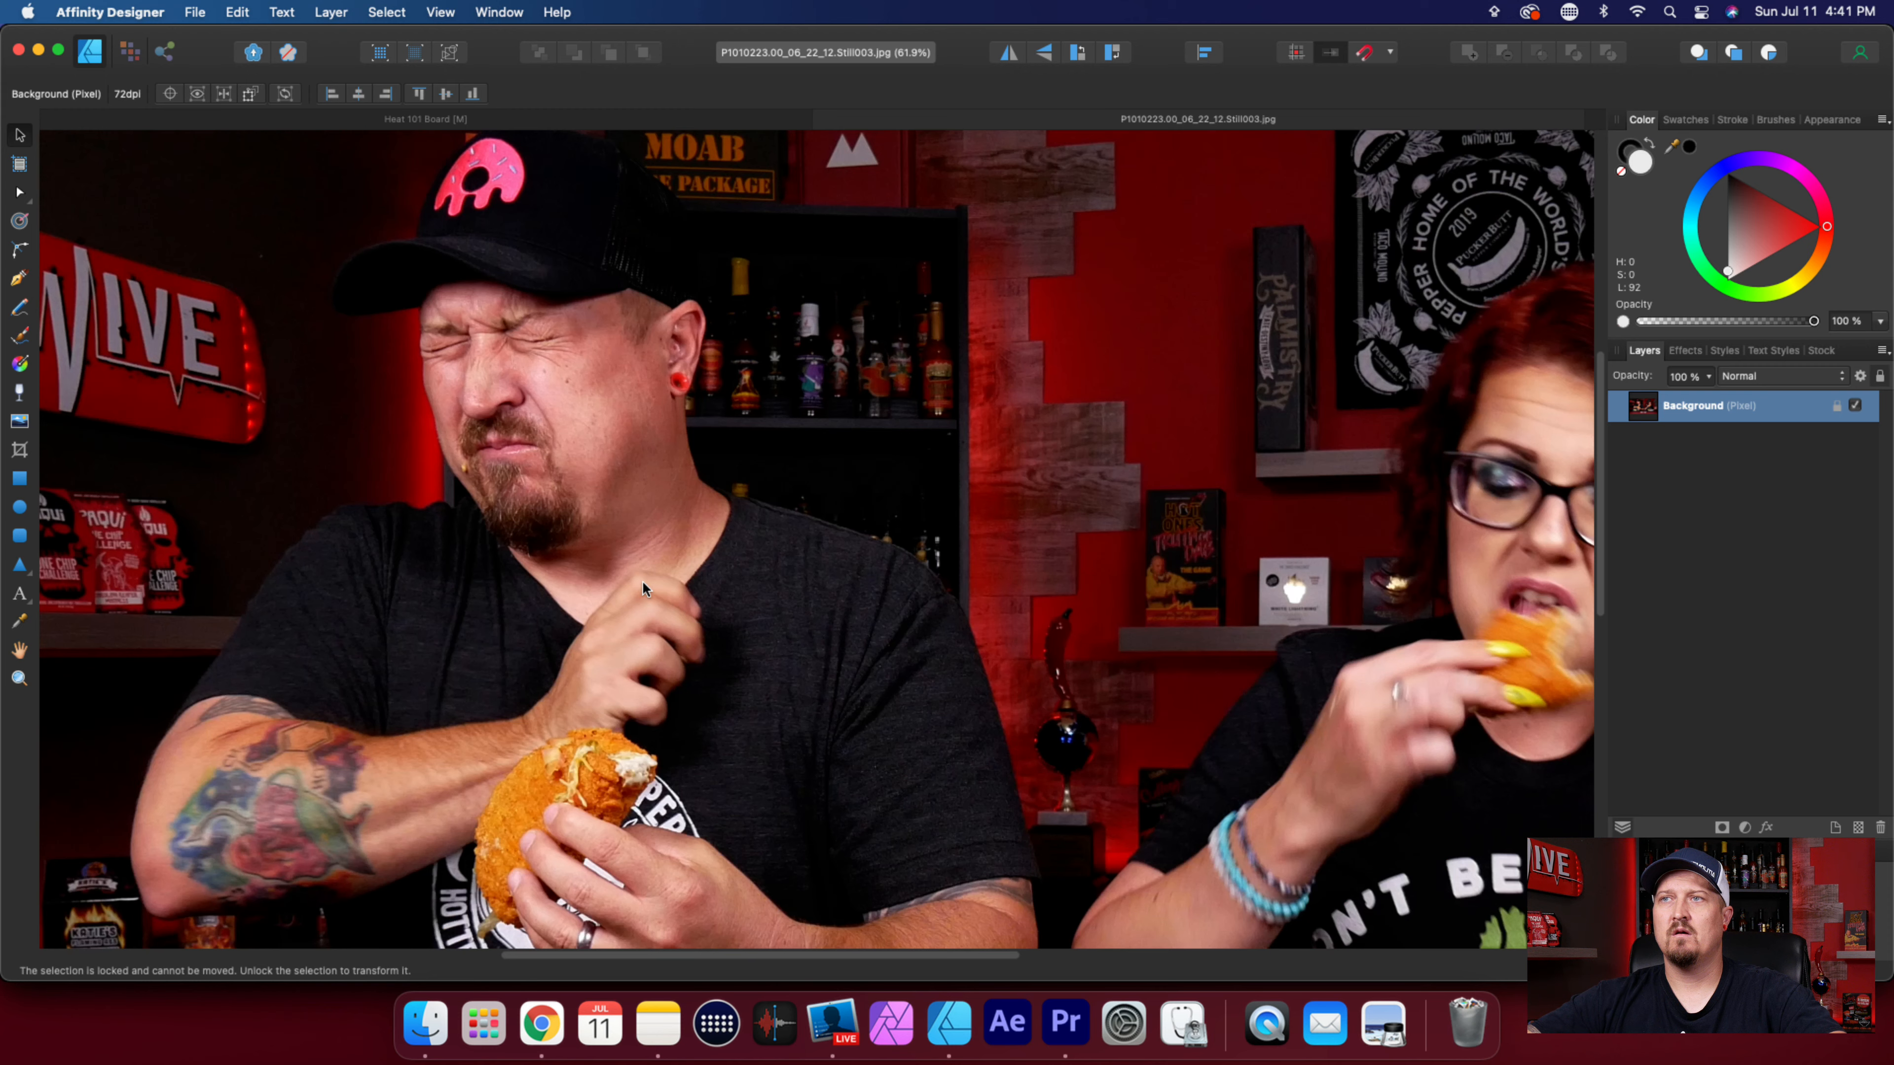
click(19, 281)
click(676, 307)
click(582, 492)
click(770, 623)
click(986, 579)
click(902, 382)
click(761, 313)
click(676, 306)
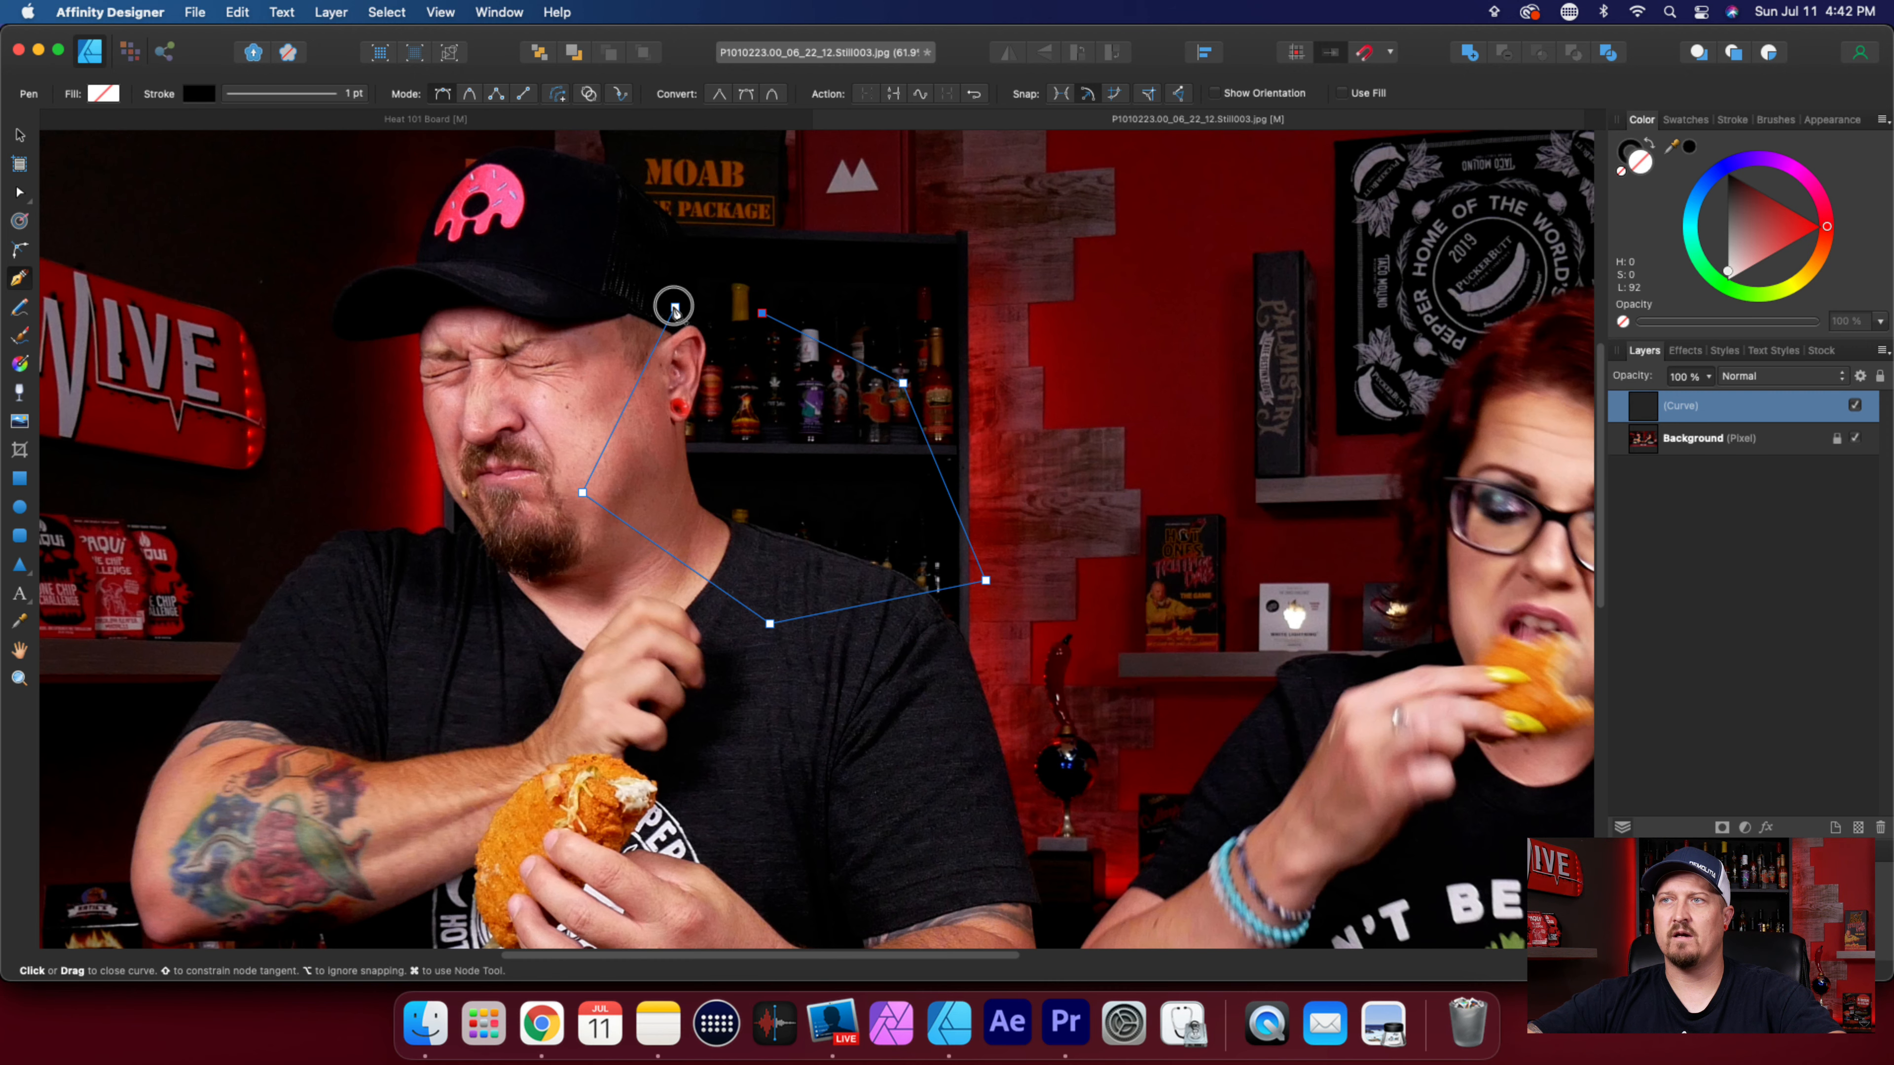
drag(1645, 442, 1674, 406)
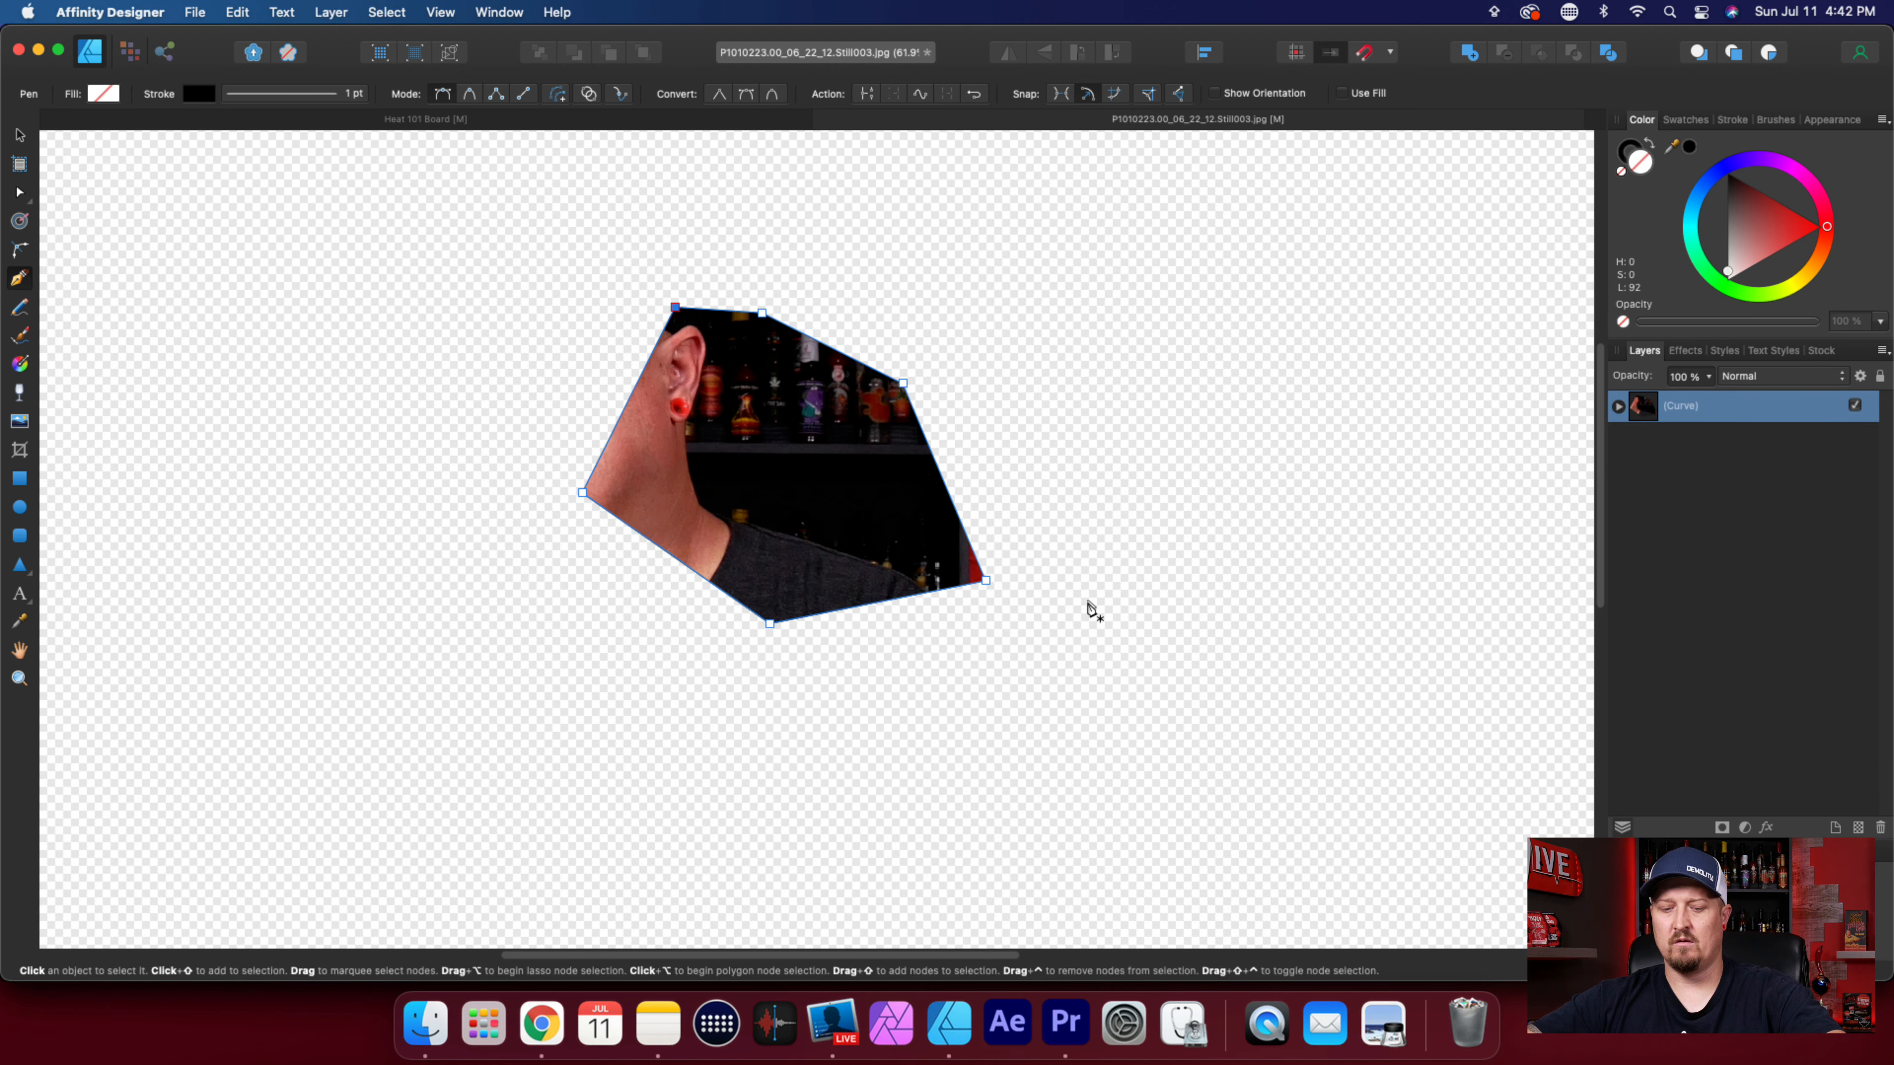
Undo the test clipping and the rough Pen path.
key(super+z)
key(super+z)
key(super+z)
key(super+z)
key(super+z)
key(super+z)
key(super+z)
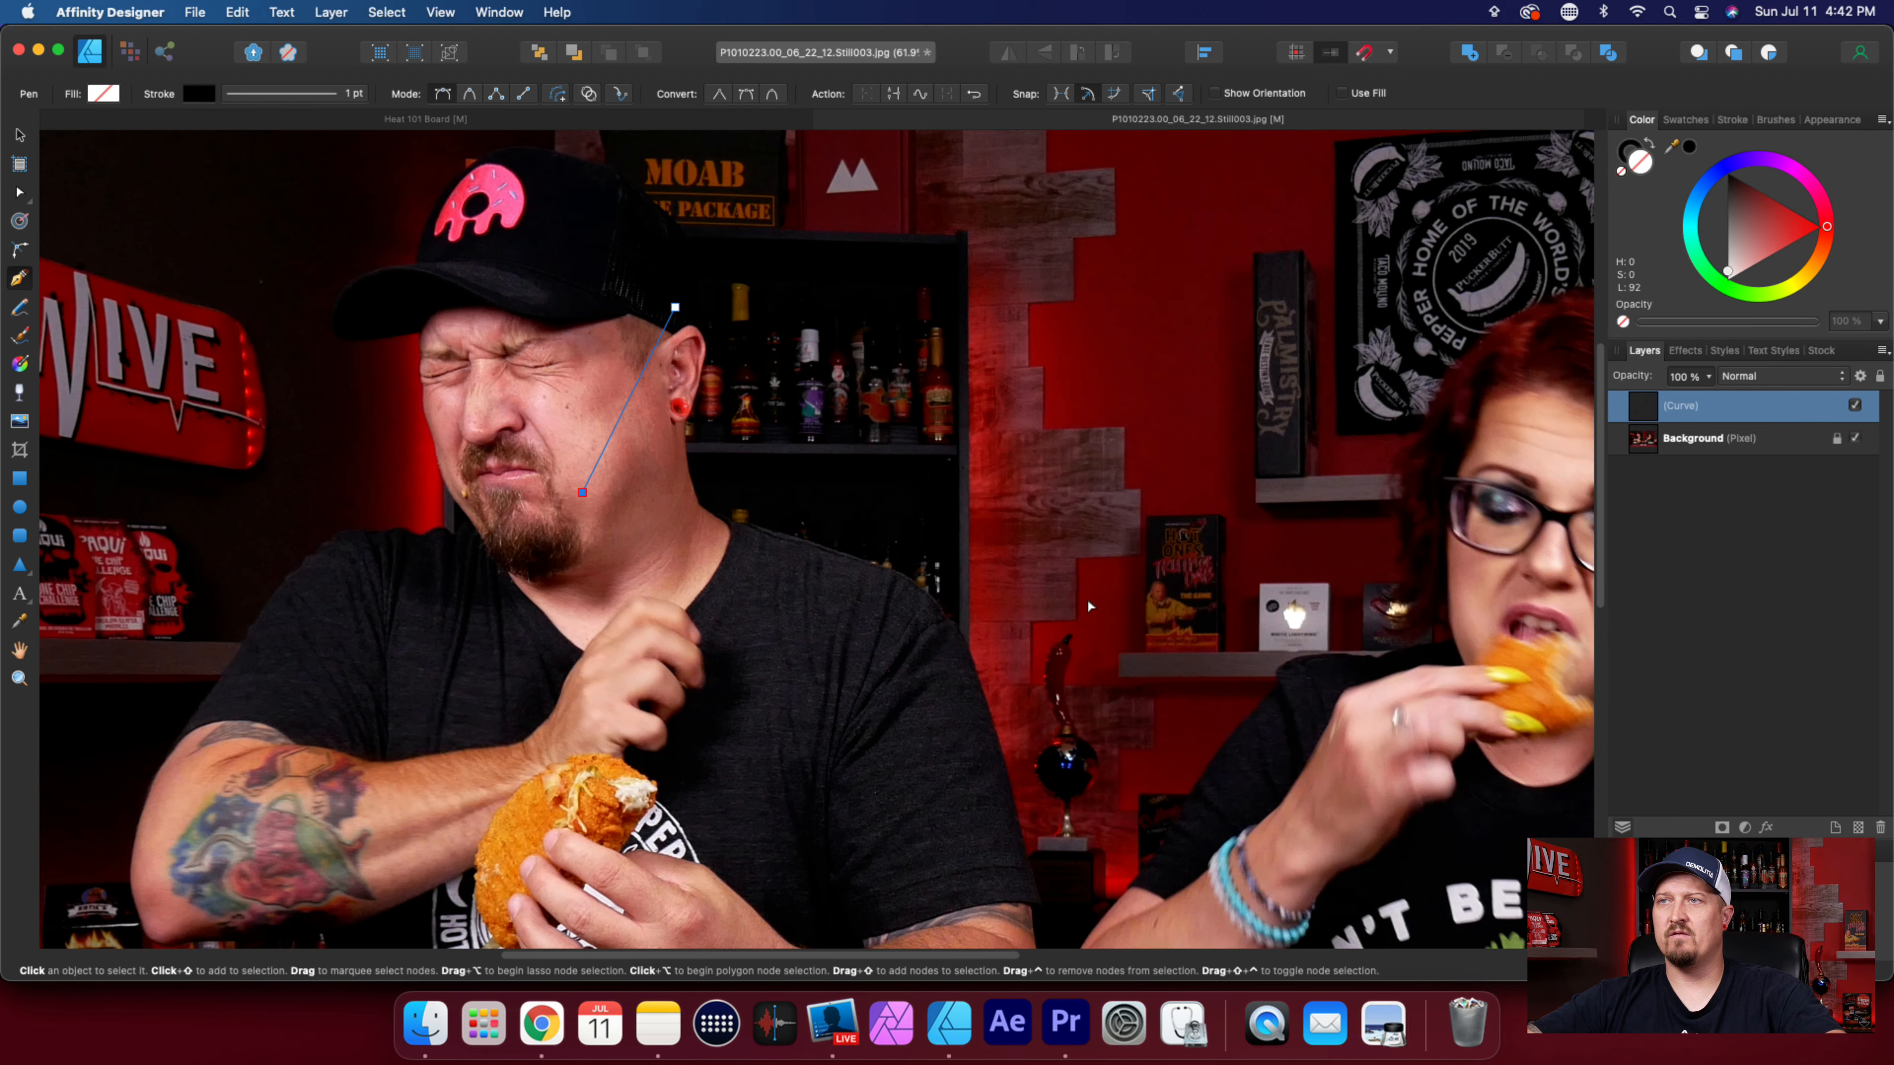
scroll(1036, 649, down, 3)
scroll(1036, 650, down, 4)
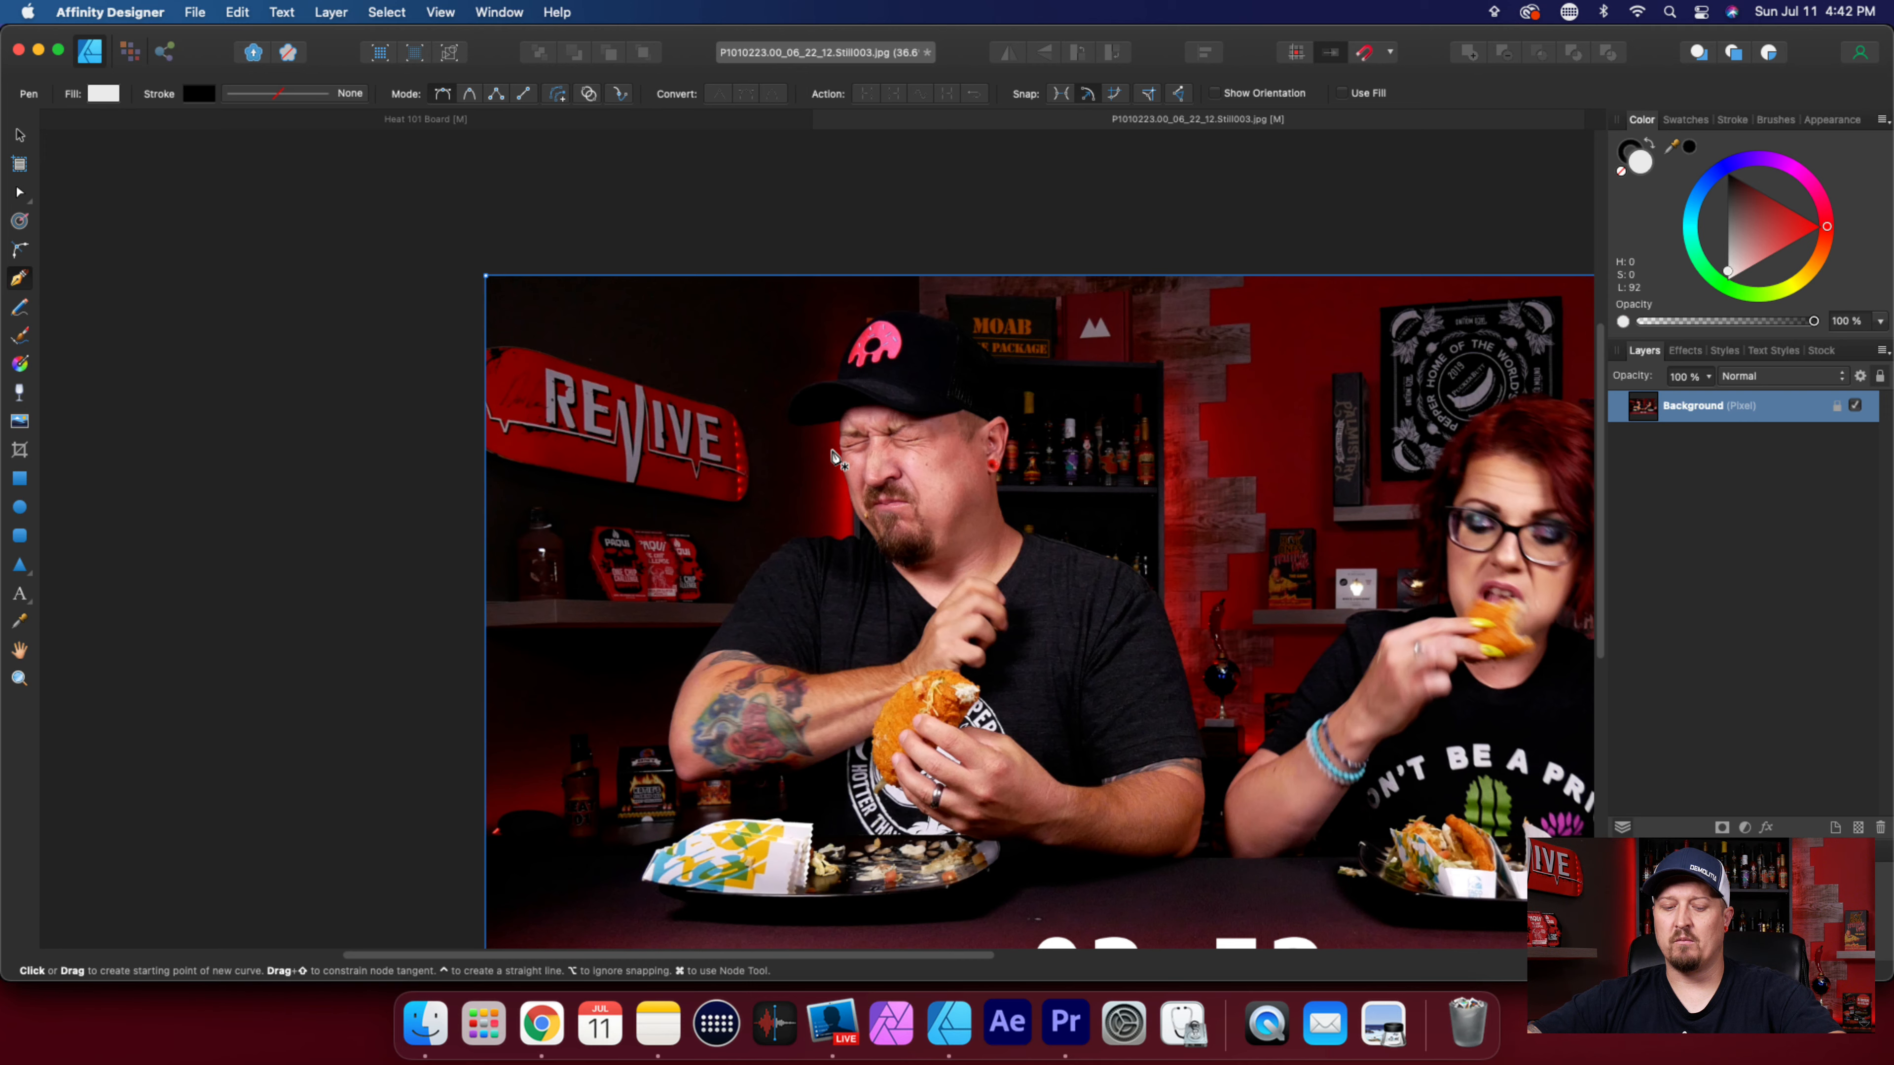
scroll(959, 582, up, 2)
scroll(959, 582, up, 2)
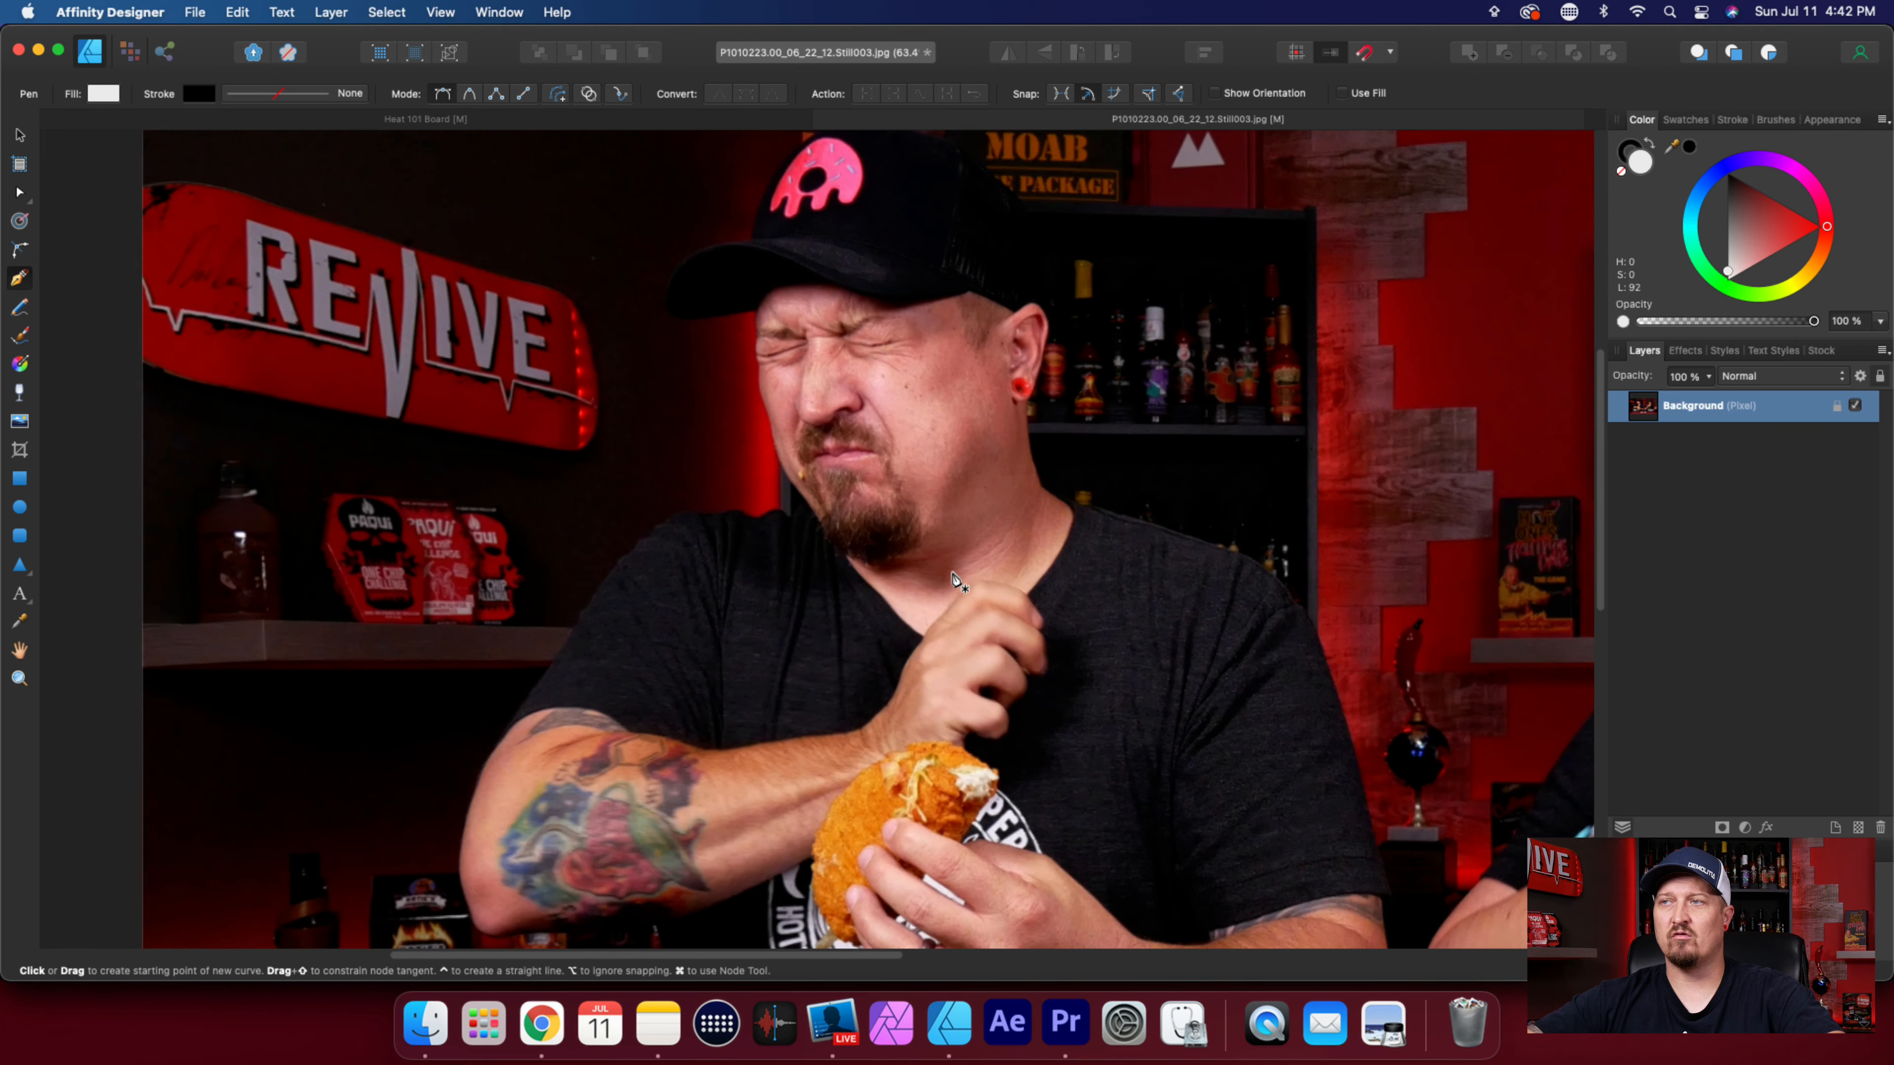
scroll(959, 582, up, 3)
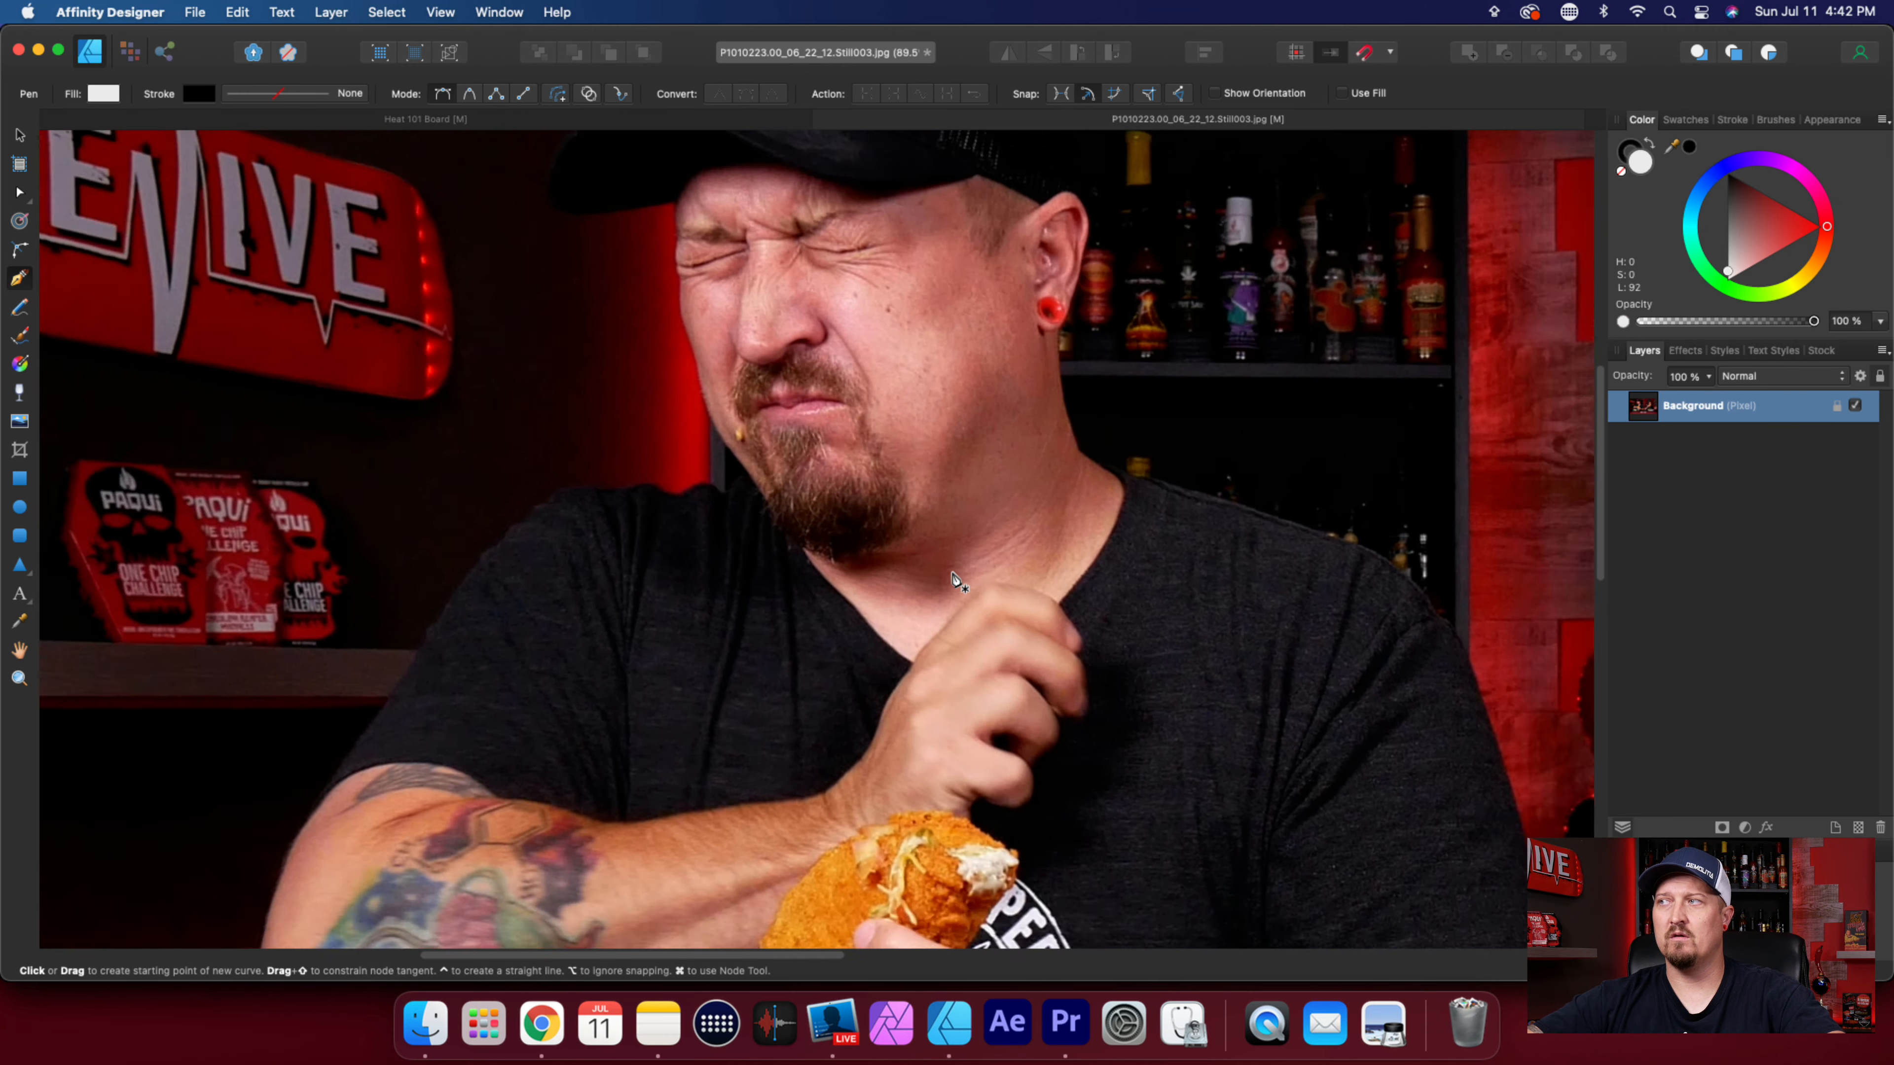
scroll(959, 582, down, 4)
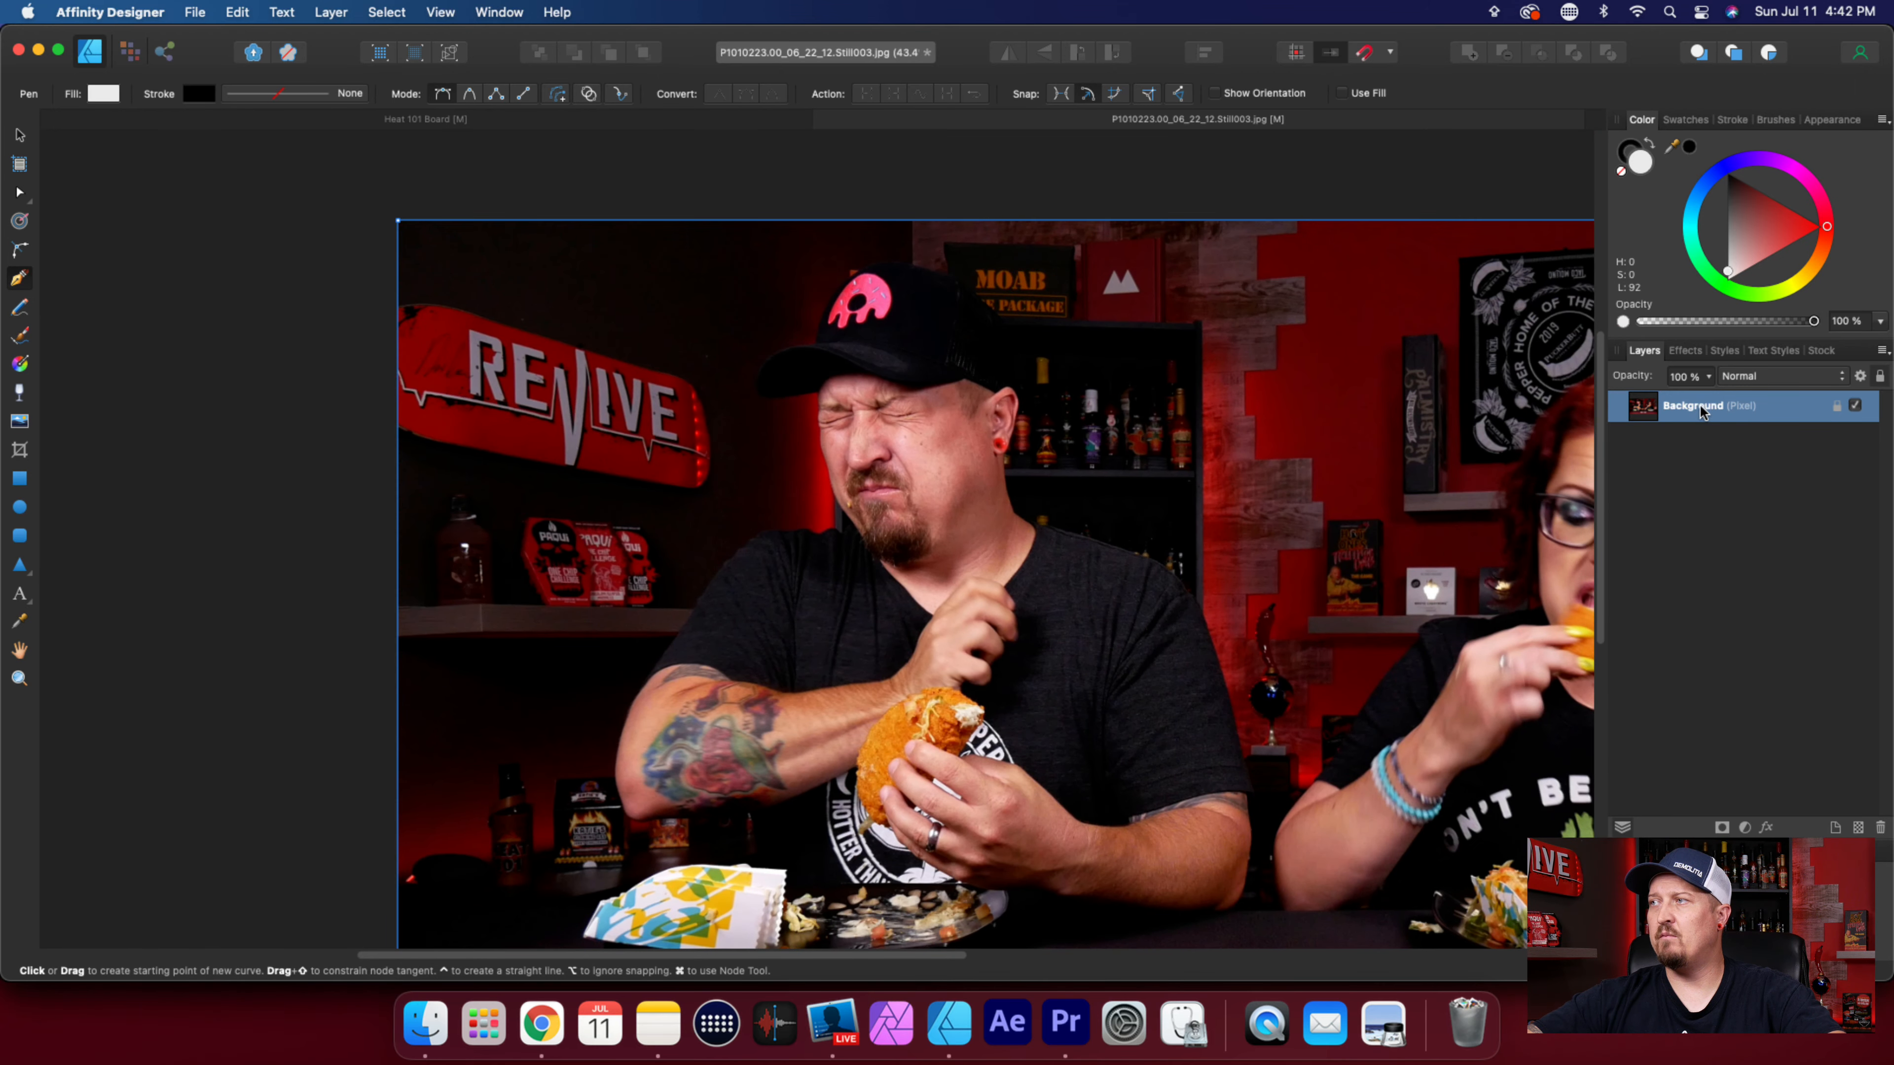
Add a Brightness / Contrast adjustment to the Background layer with the contrast lowered to -65%.
double_click(1701, 412)
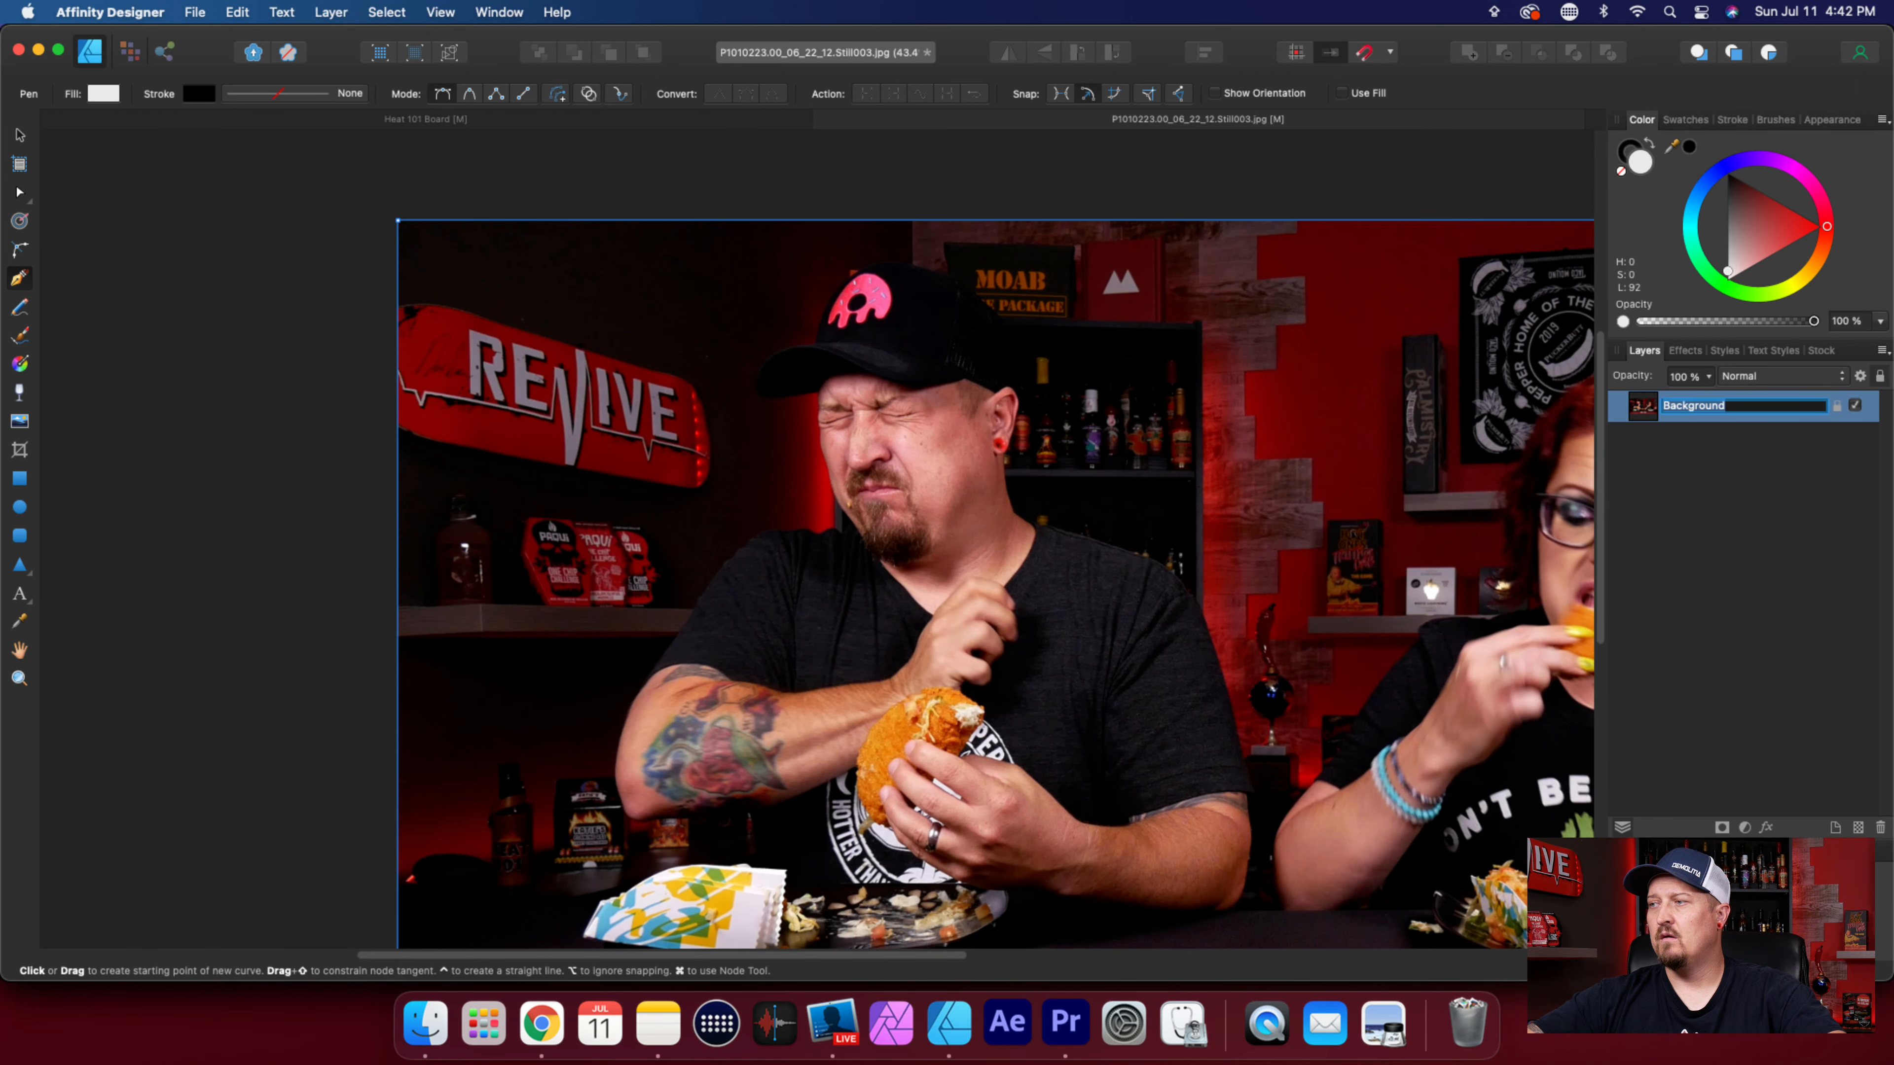
click(1744, 827)
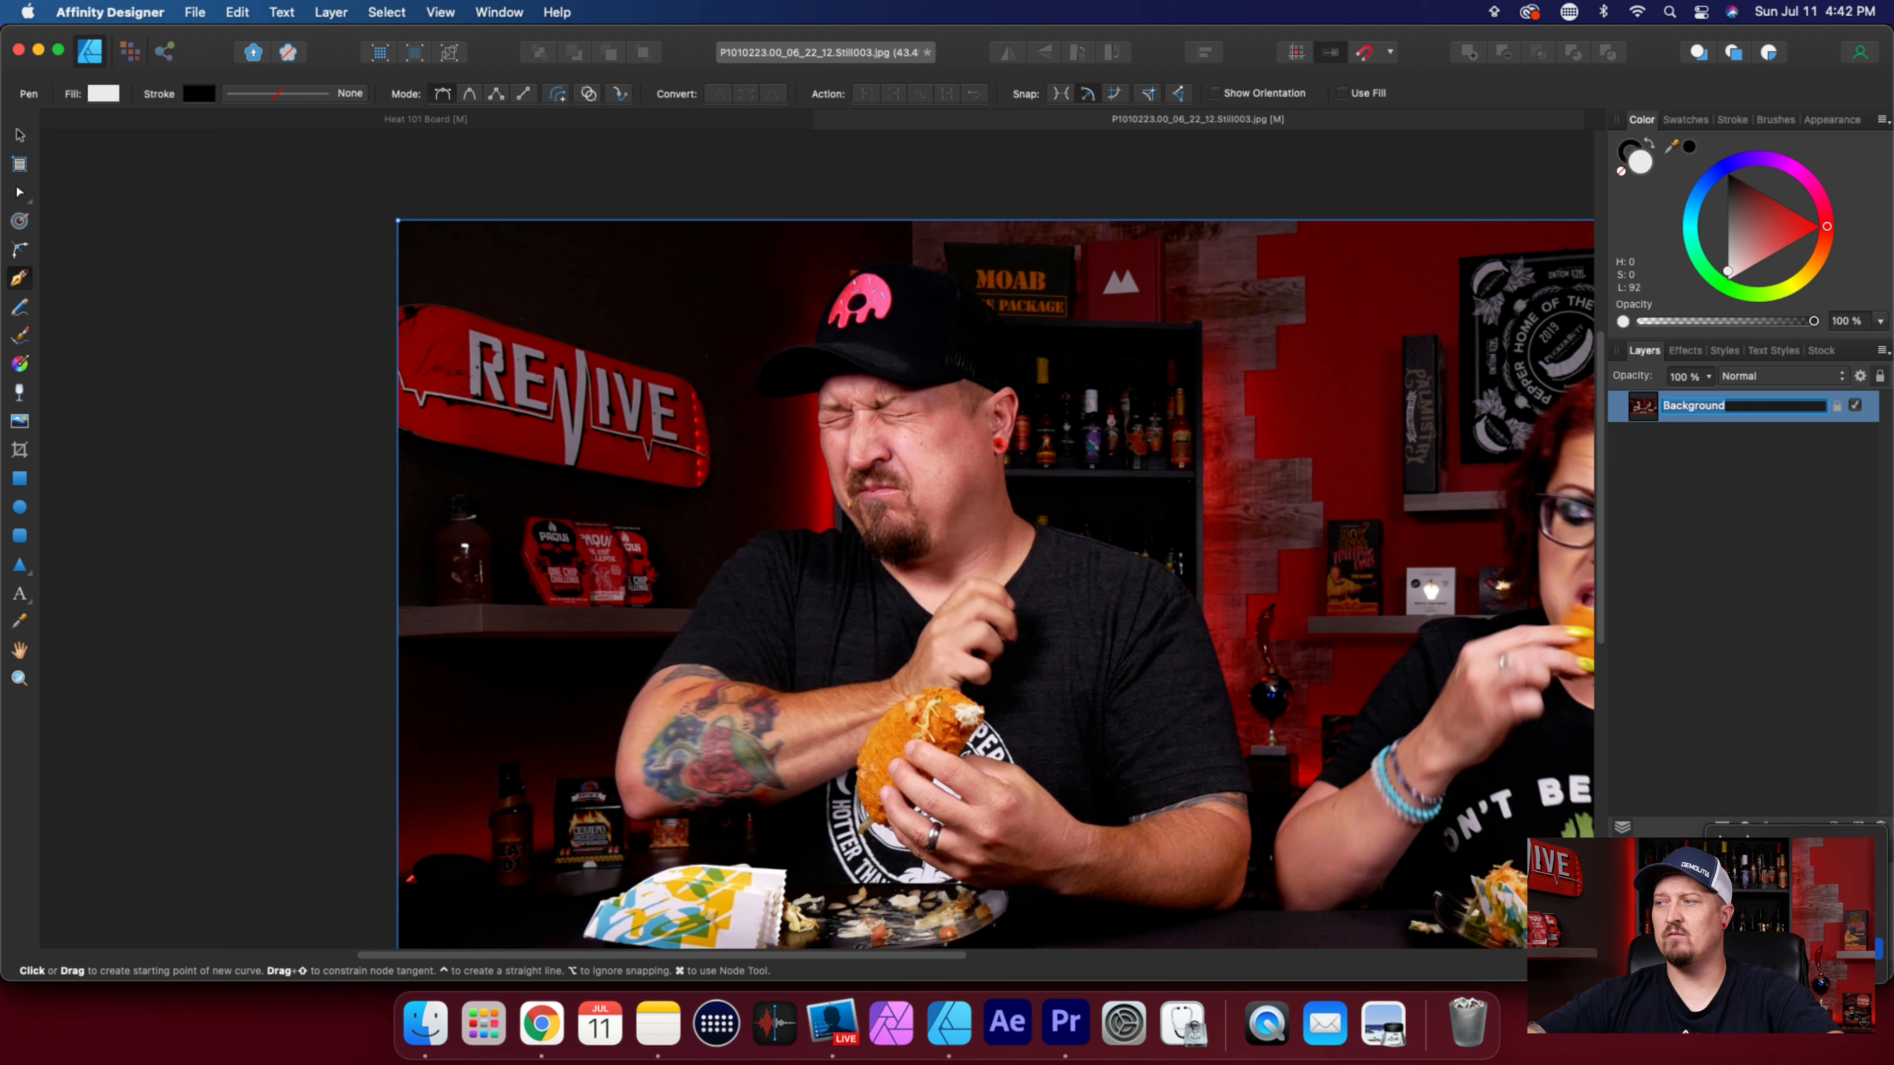
click(1789, 949)
drag(1305, 752, 1101, 728)
drag(1158, 852, 1065, 853)
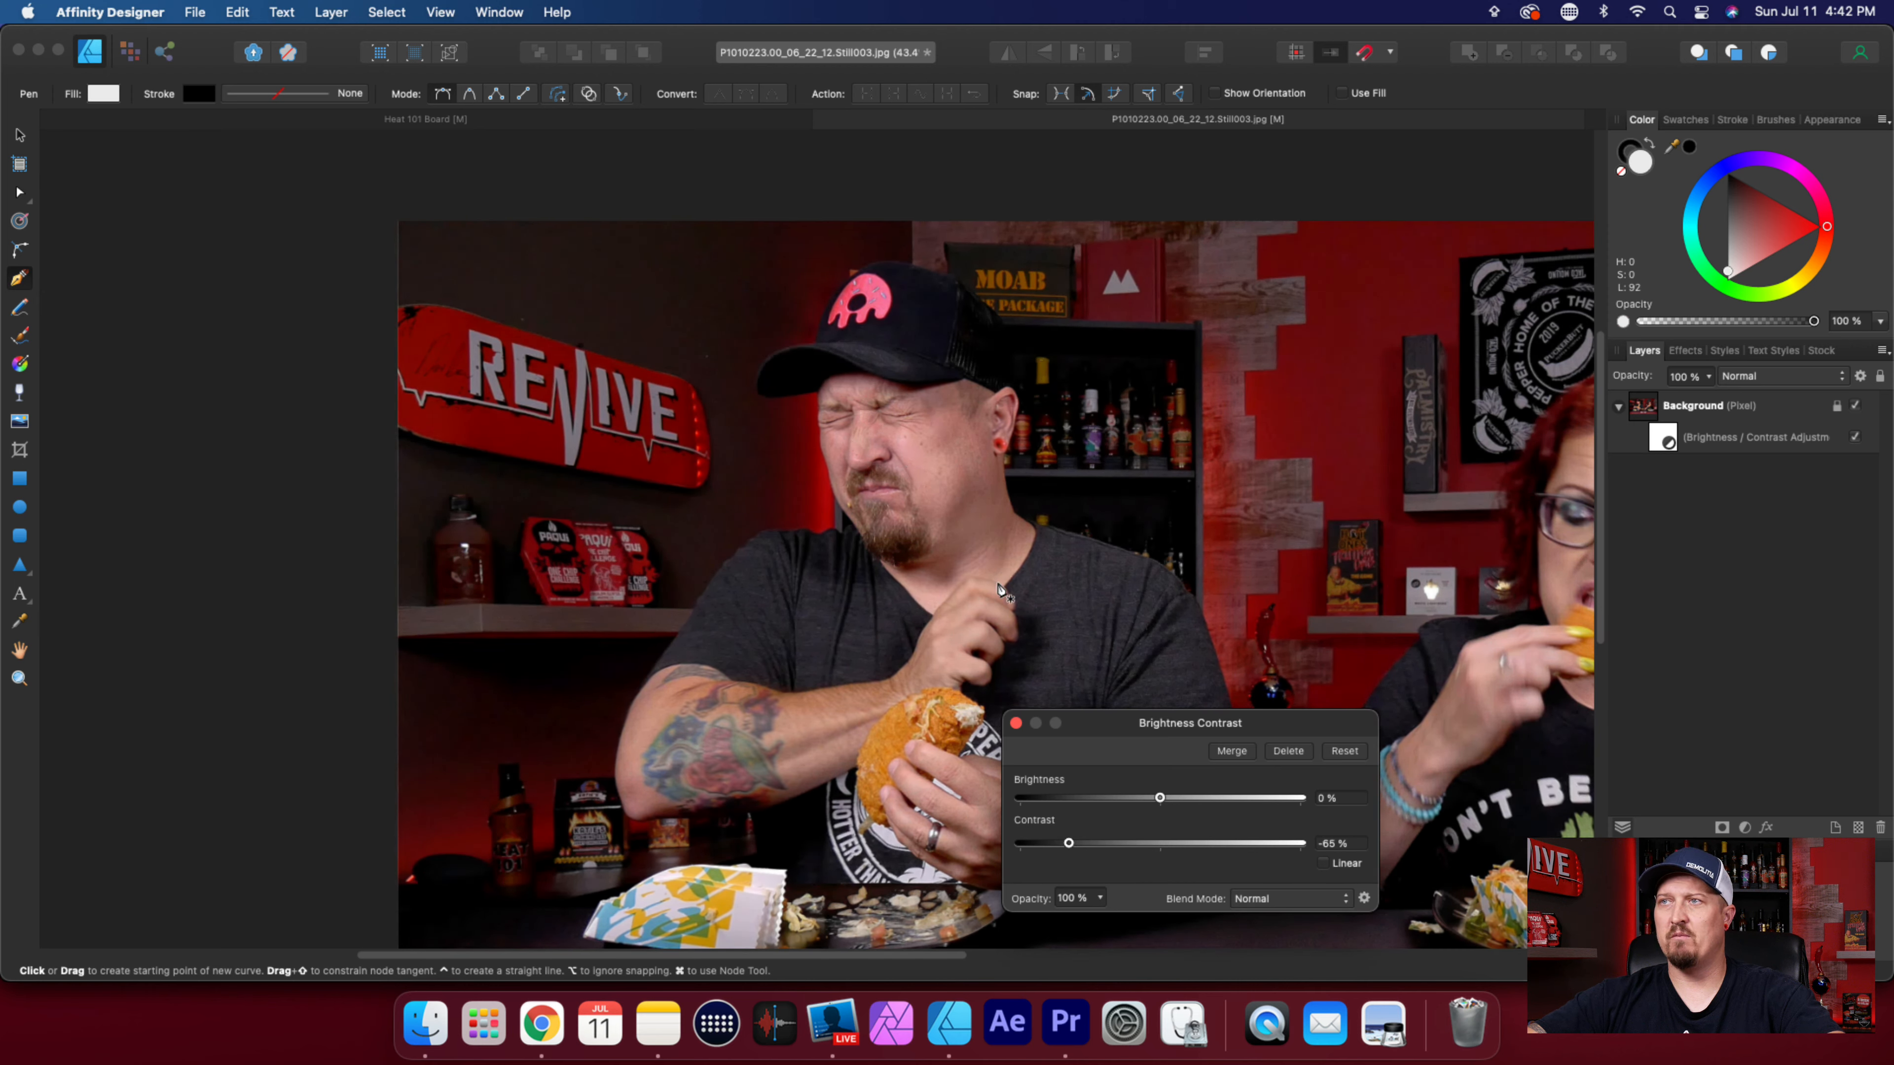
click(1017, 724)
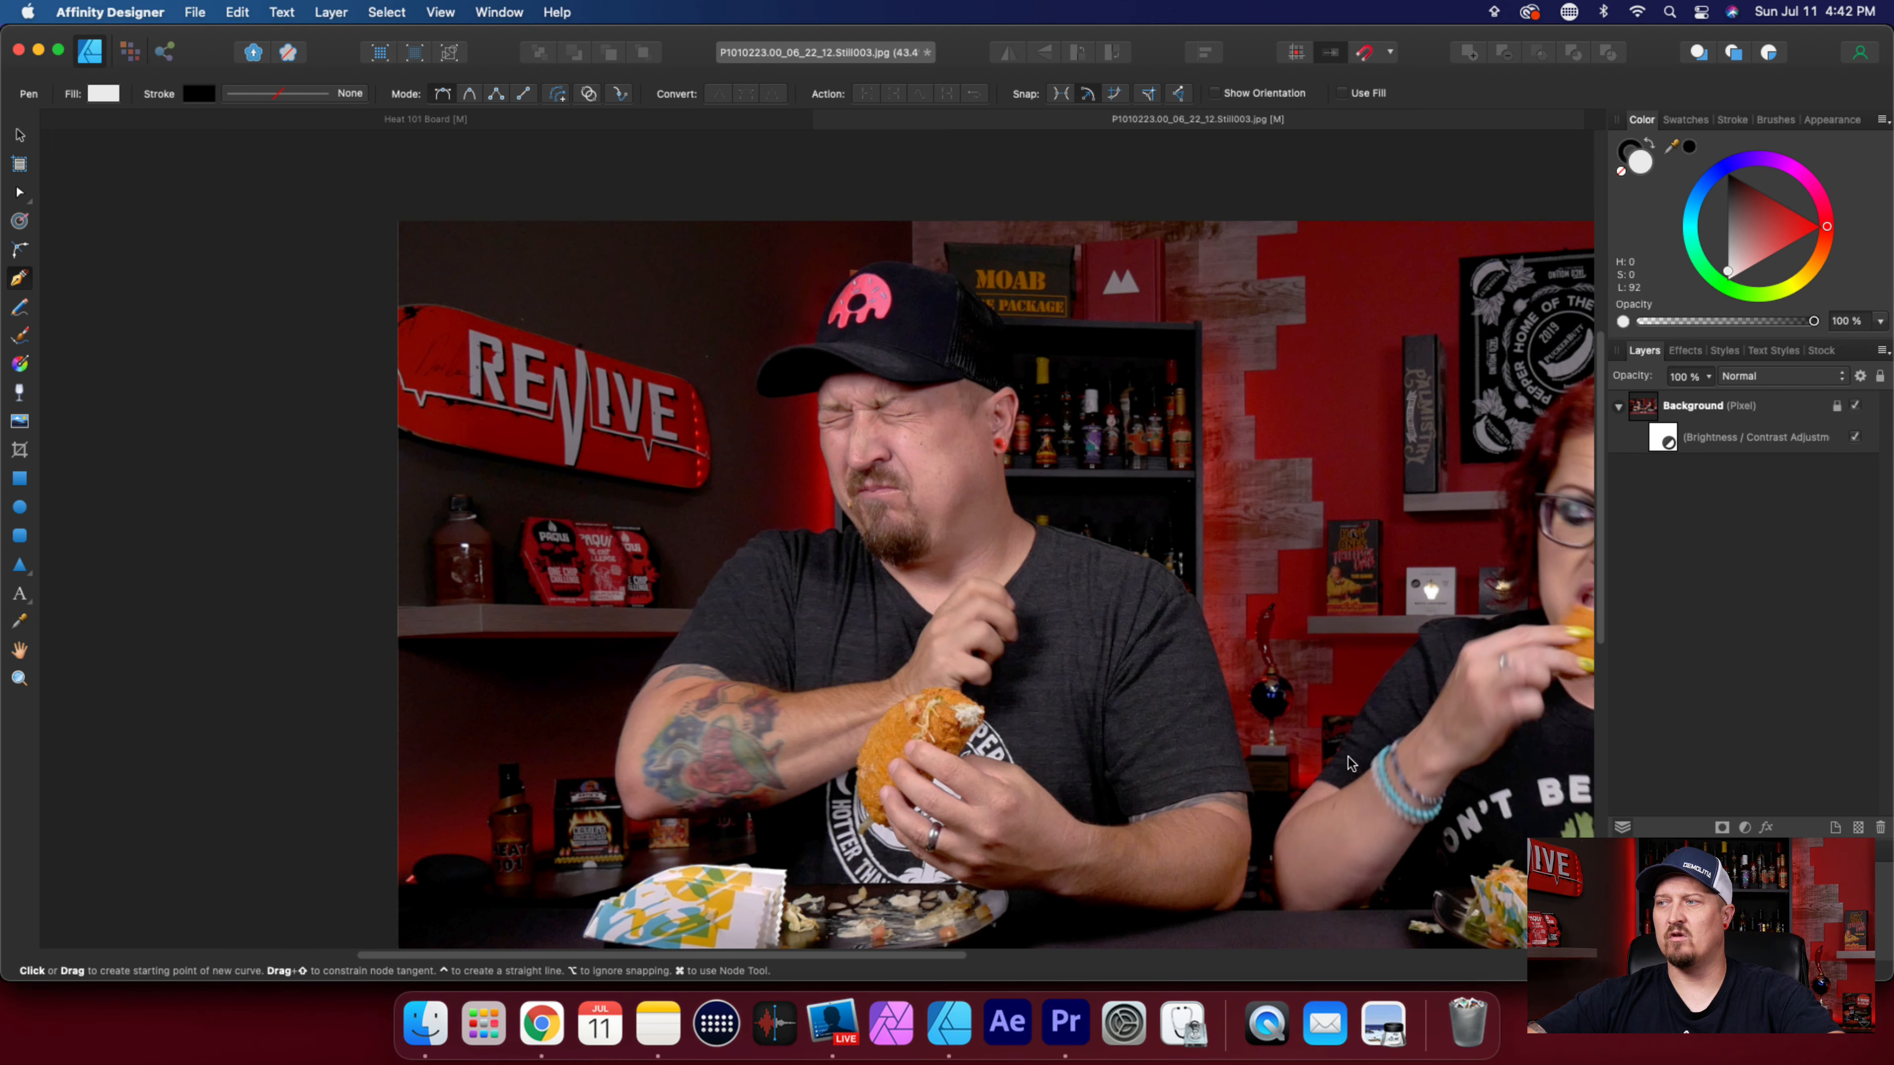
click(1616, 817)
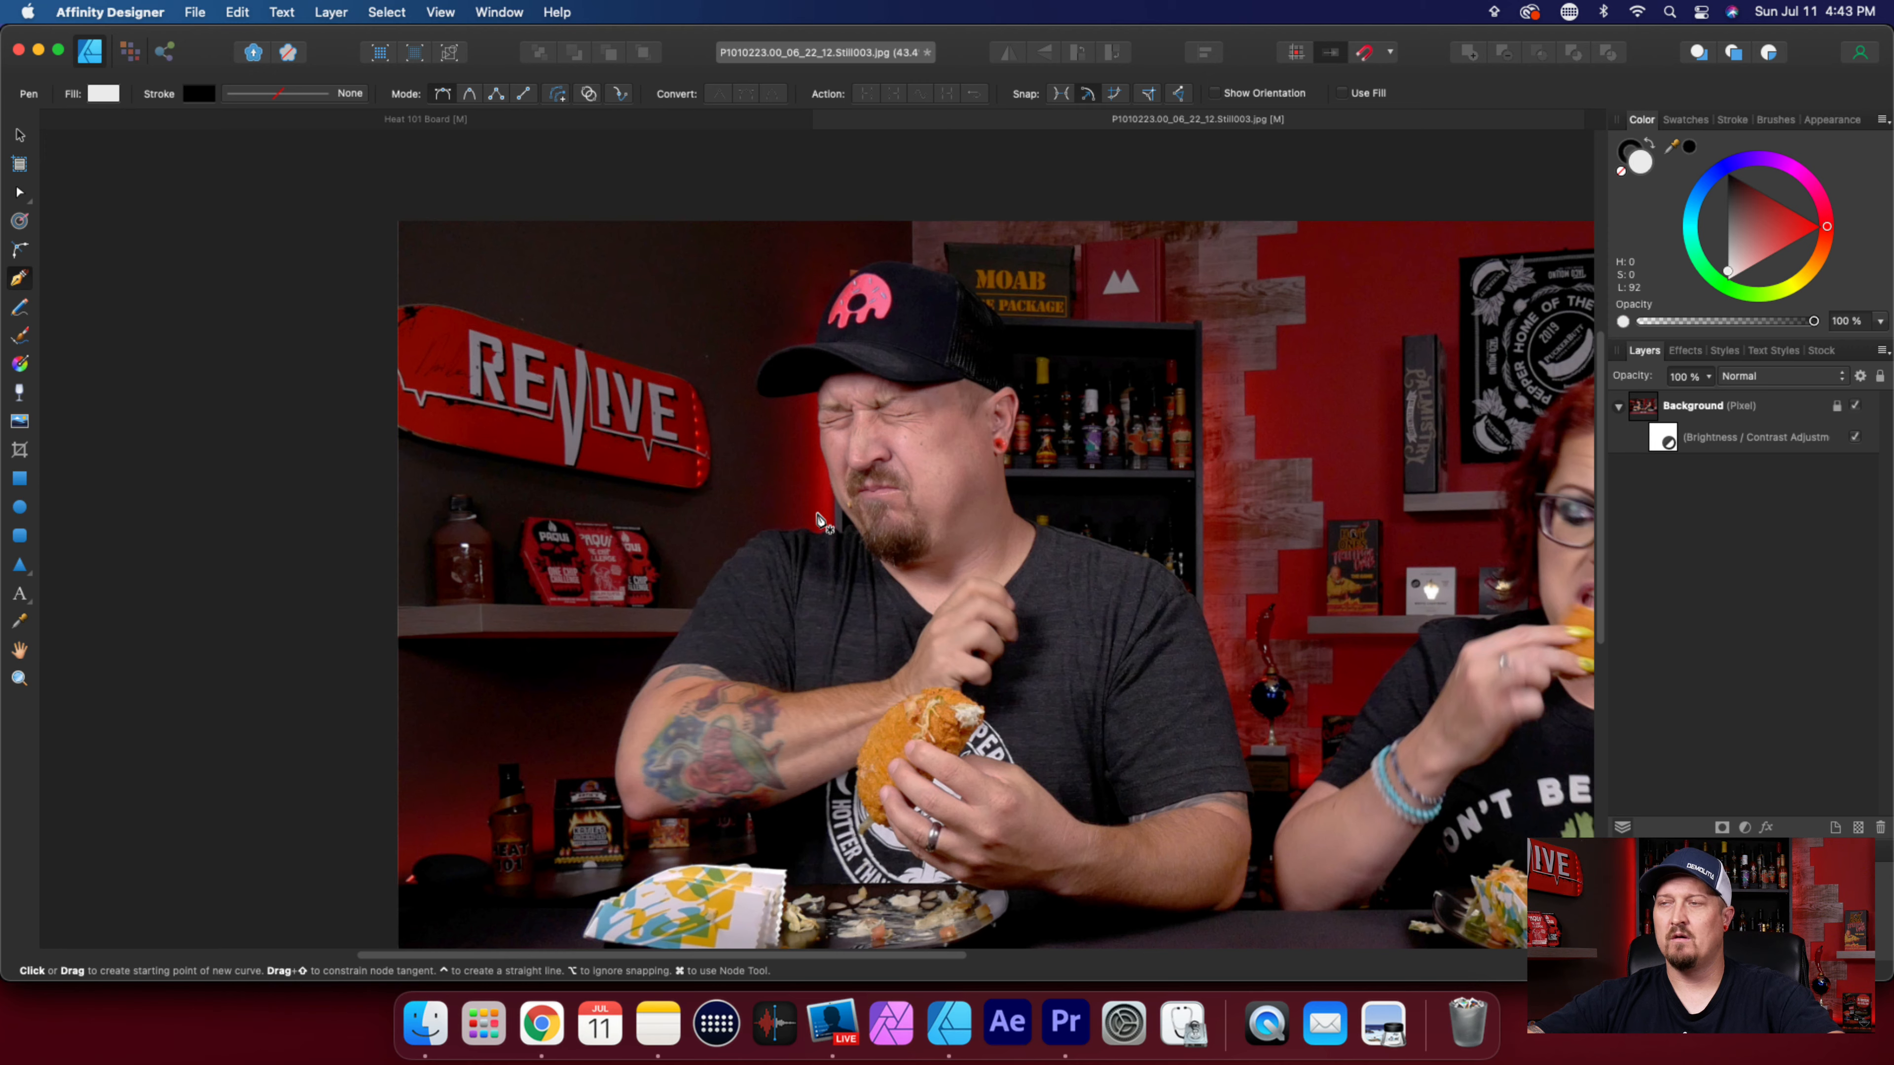
Try a straight two-node Pen segment along the edge of the man's jaw and undo it.
scroll(823, 523, up, 10)
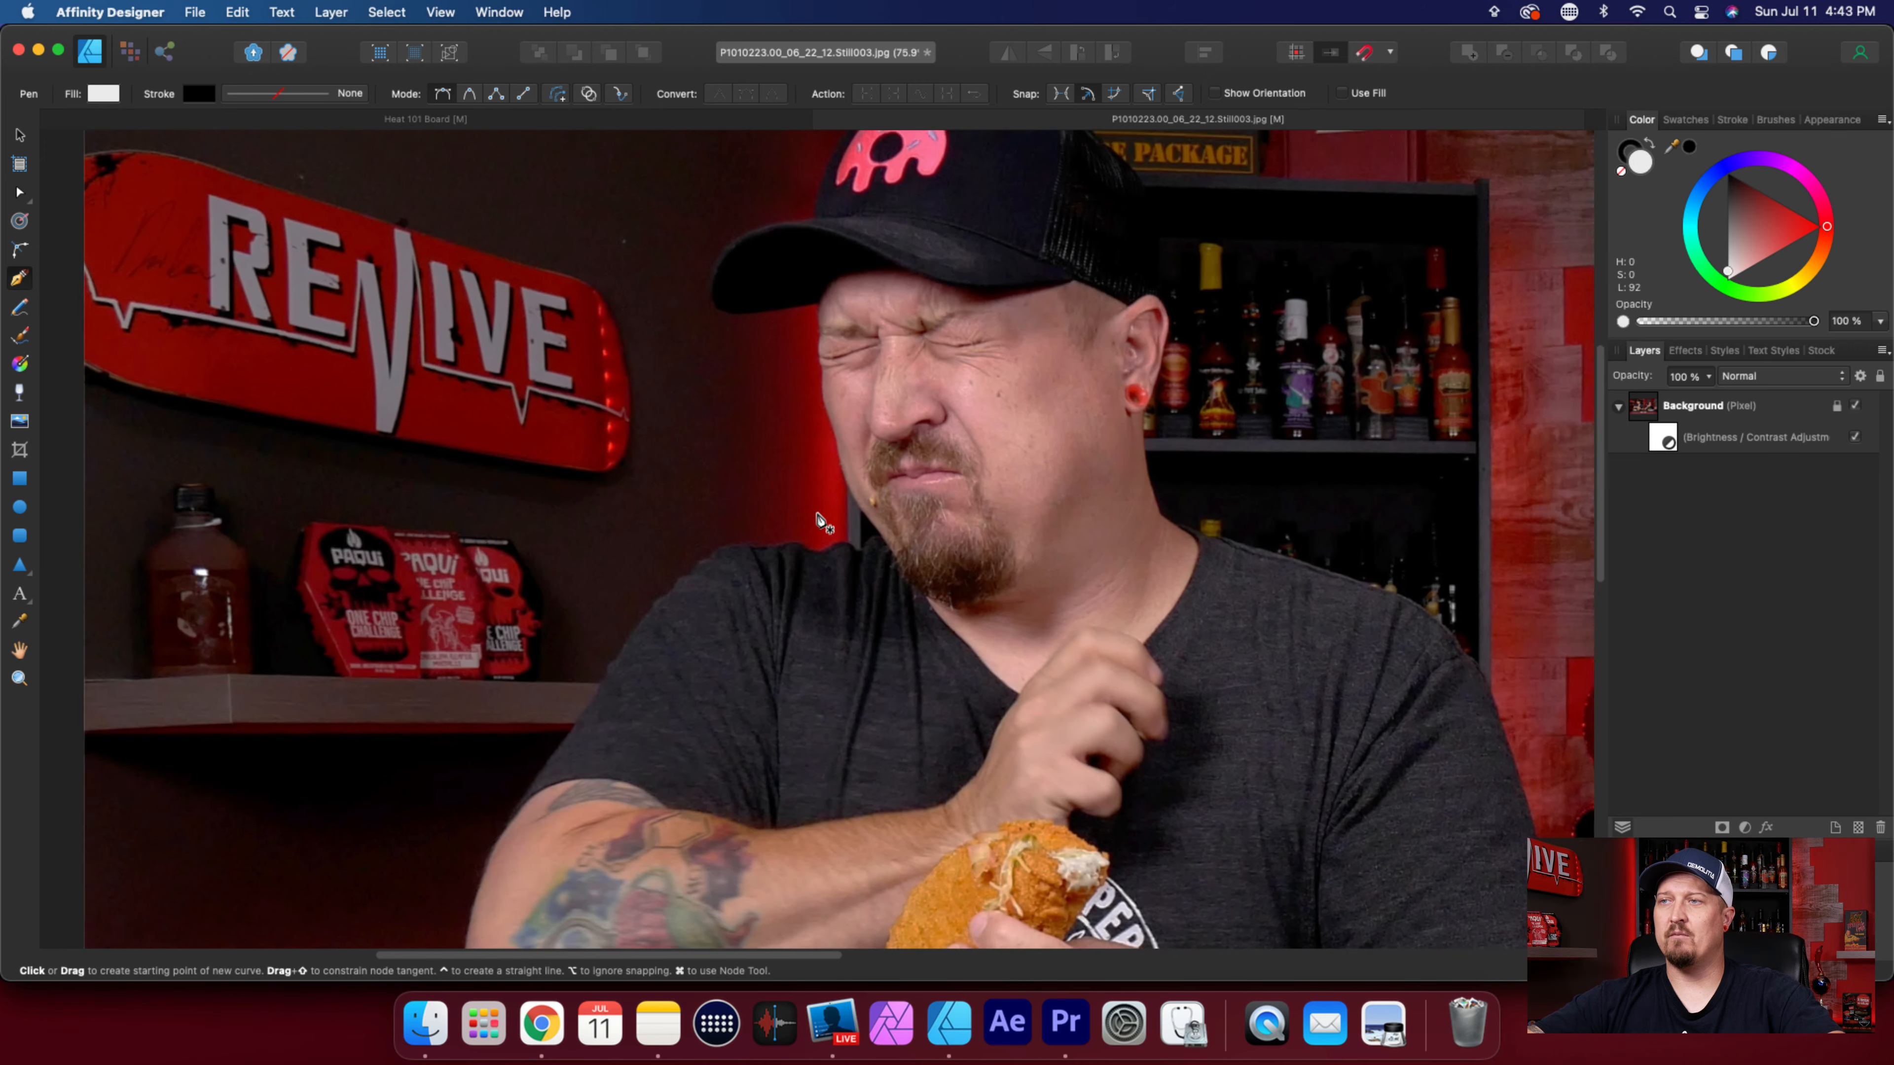
scroll(823, 523, up, 3)
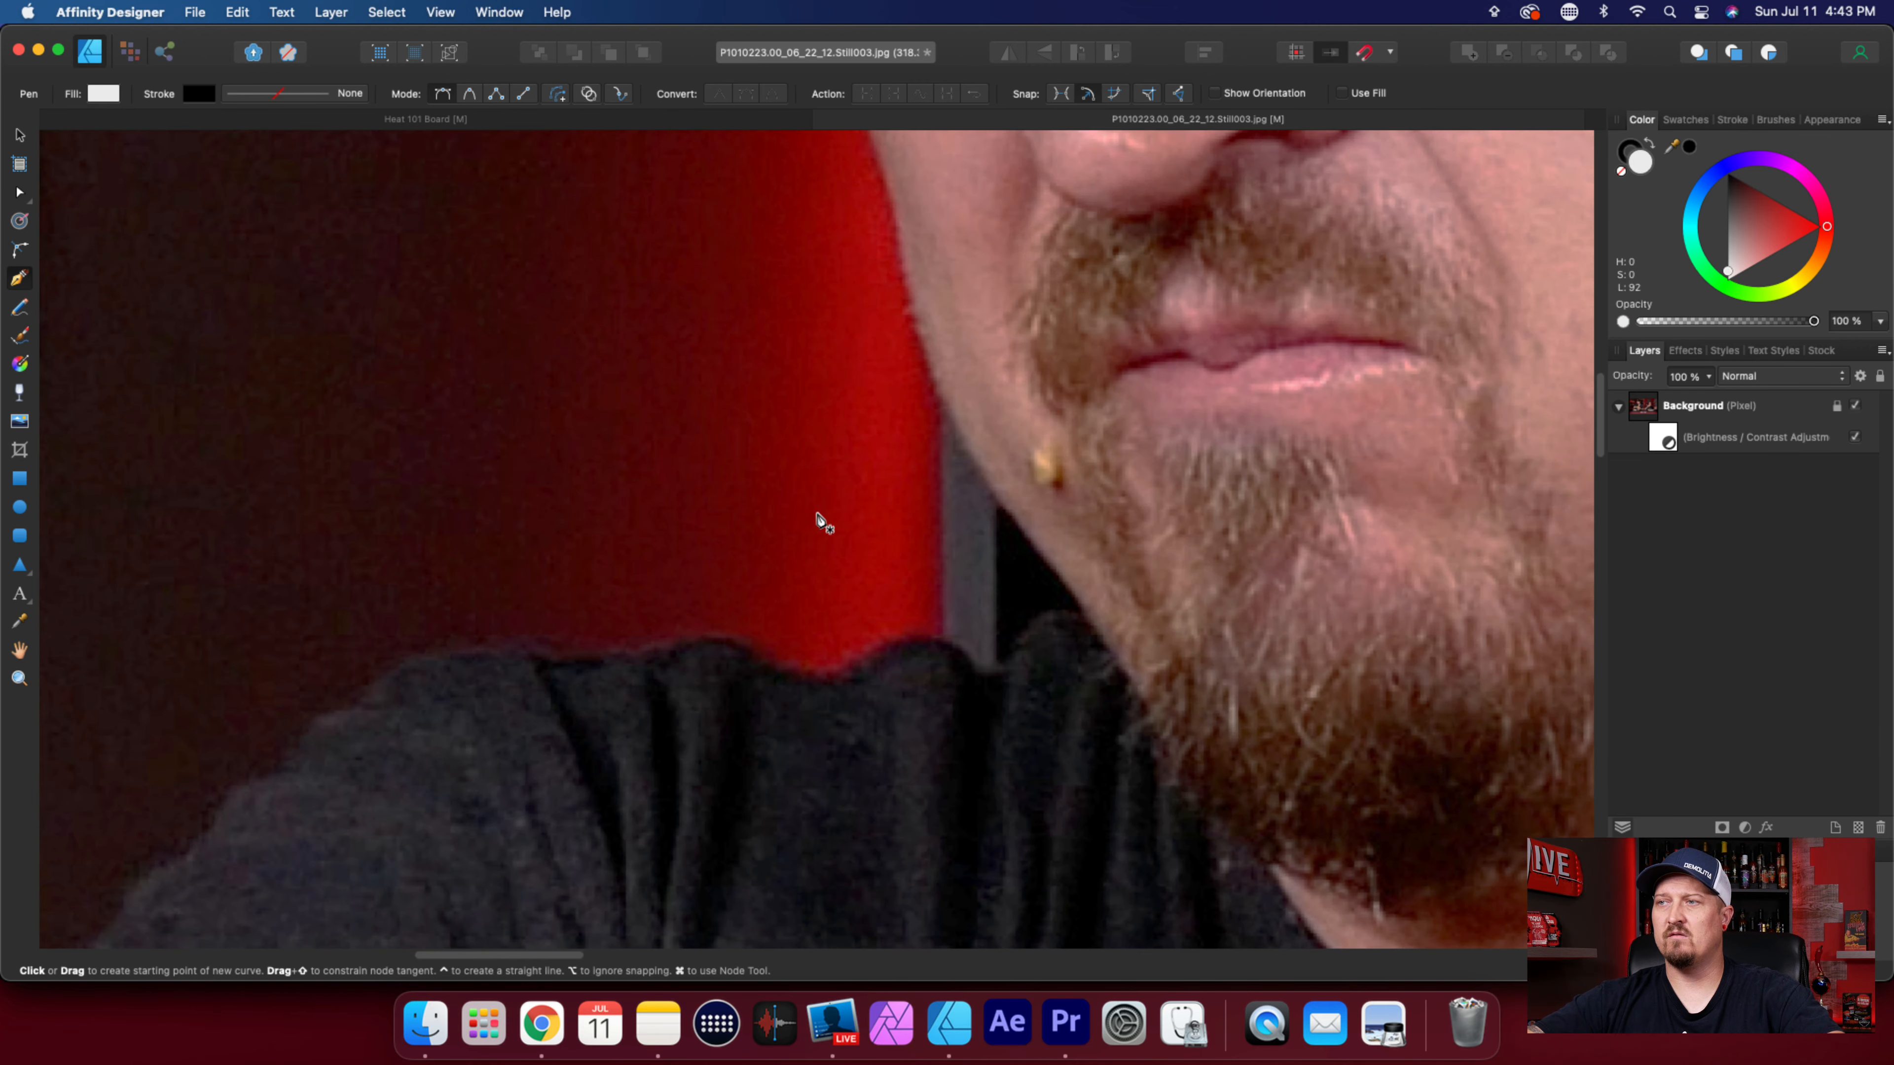
scroll(822, 522, up, 4)
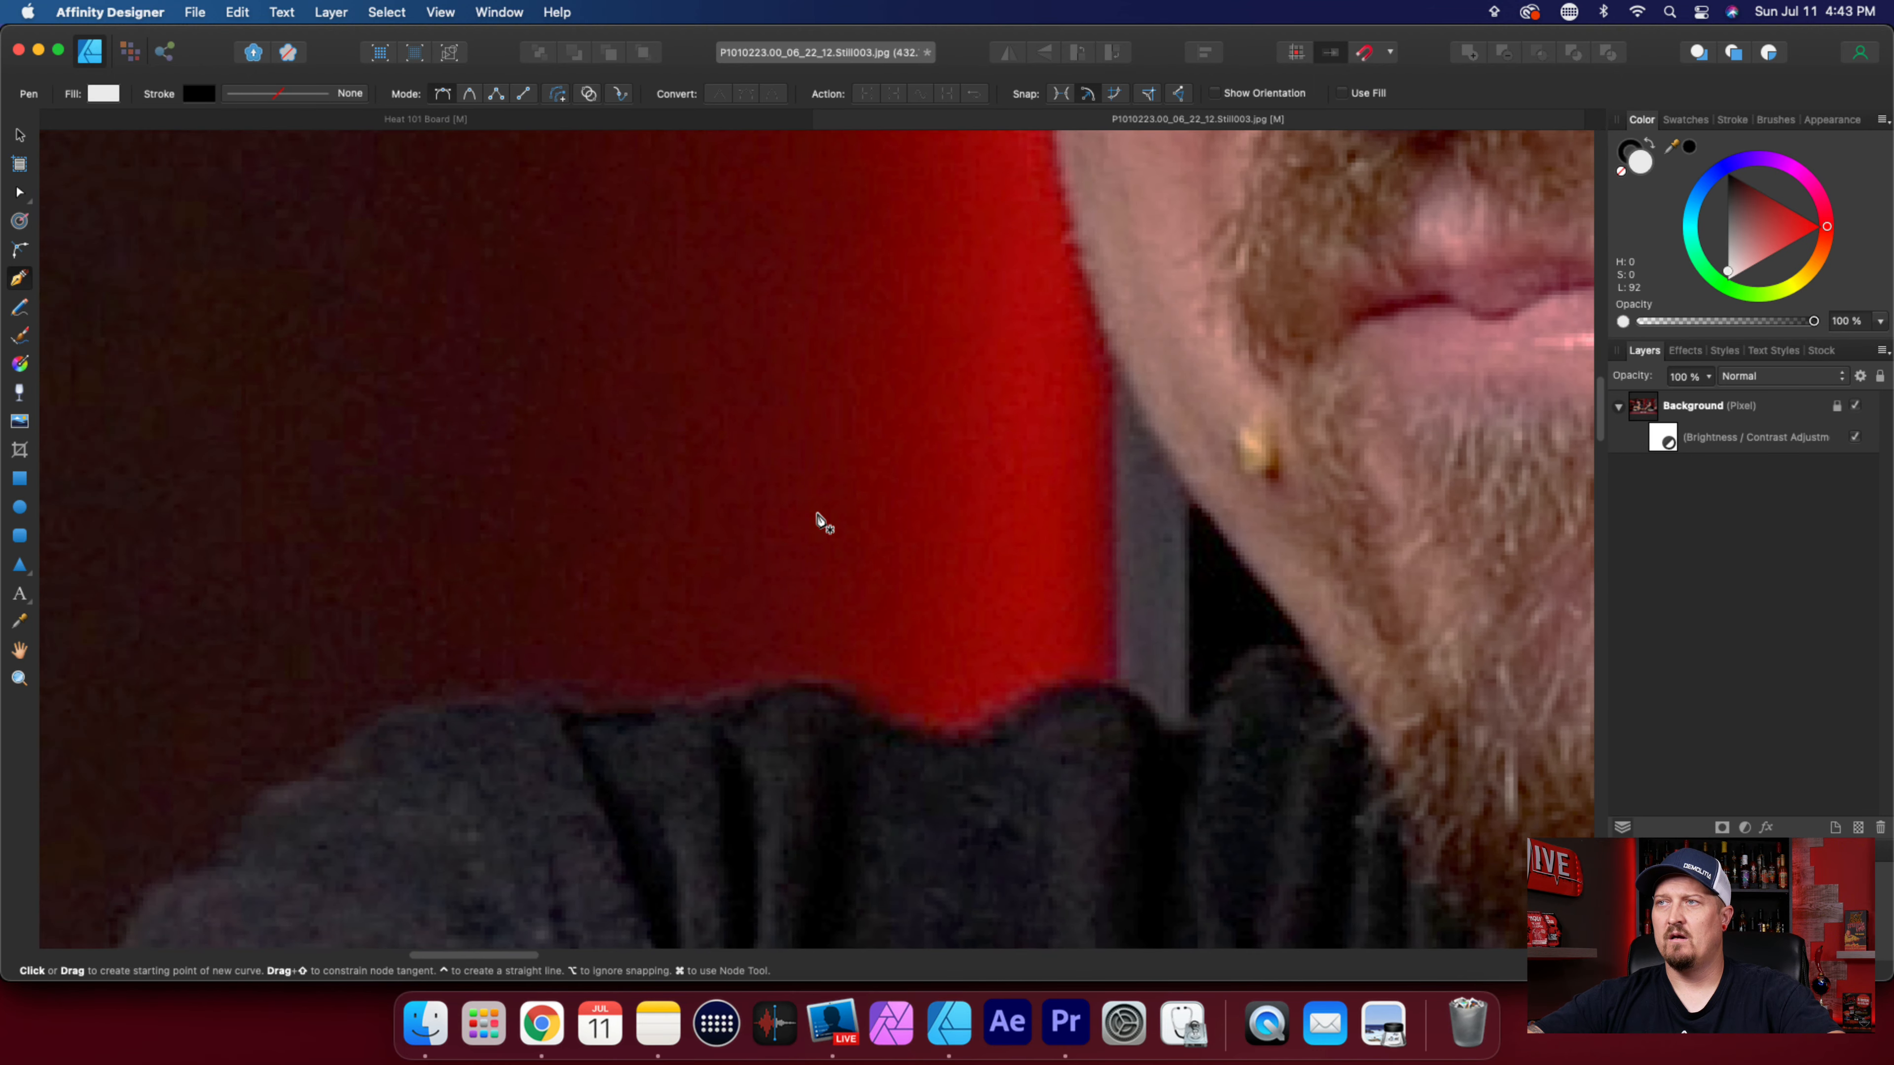
scroll(1352, 618, up, 2)
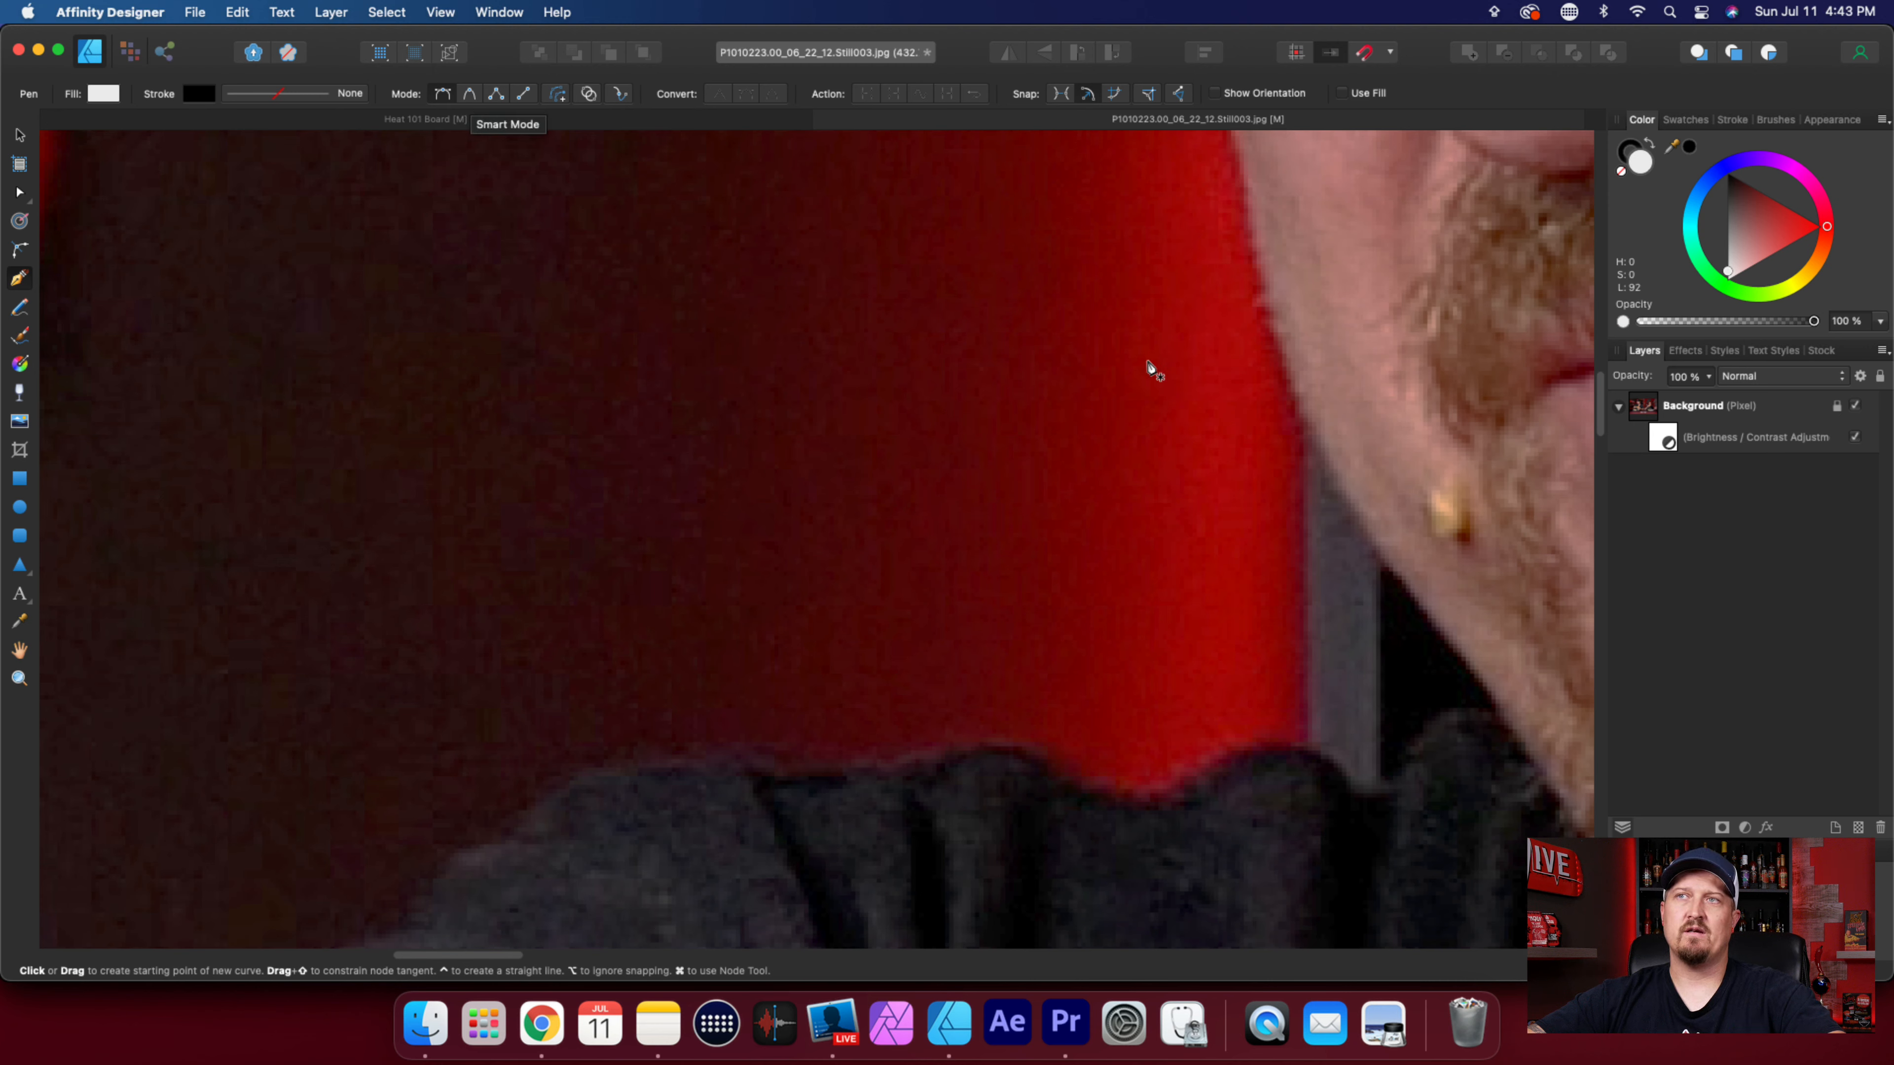
click(1274, 339)
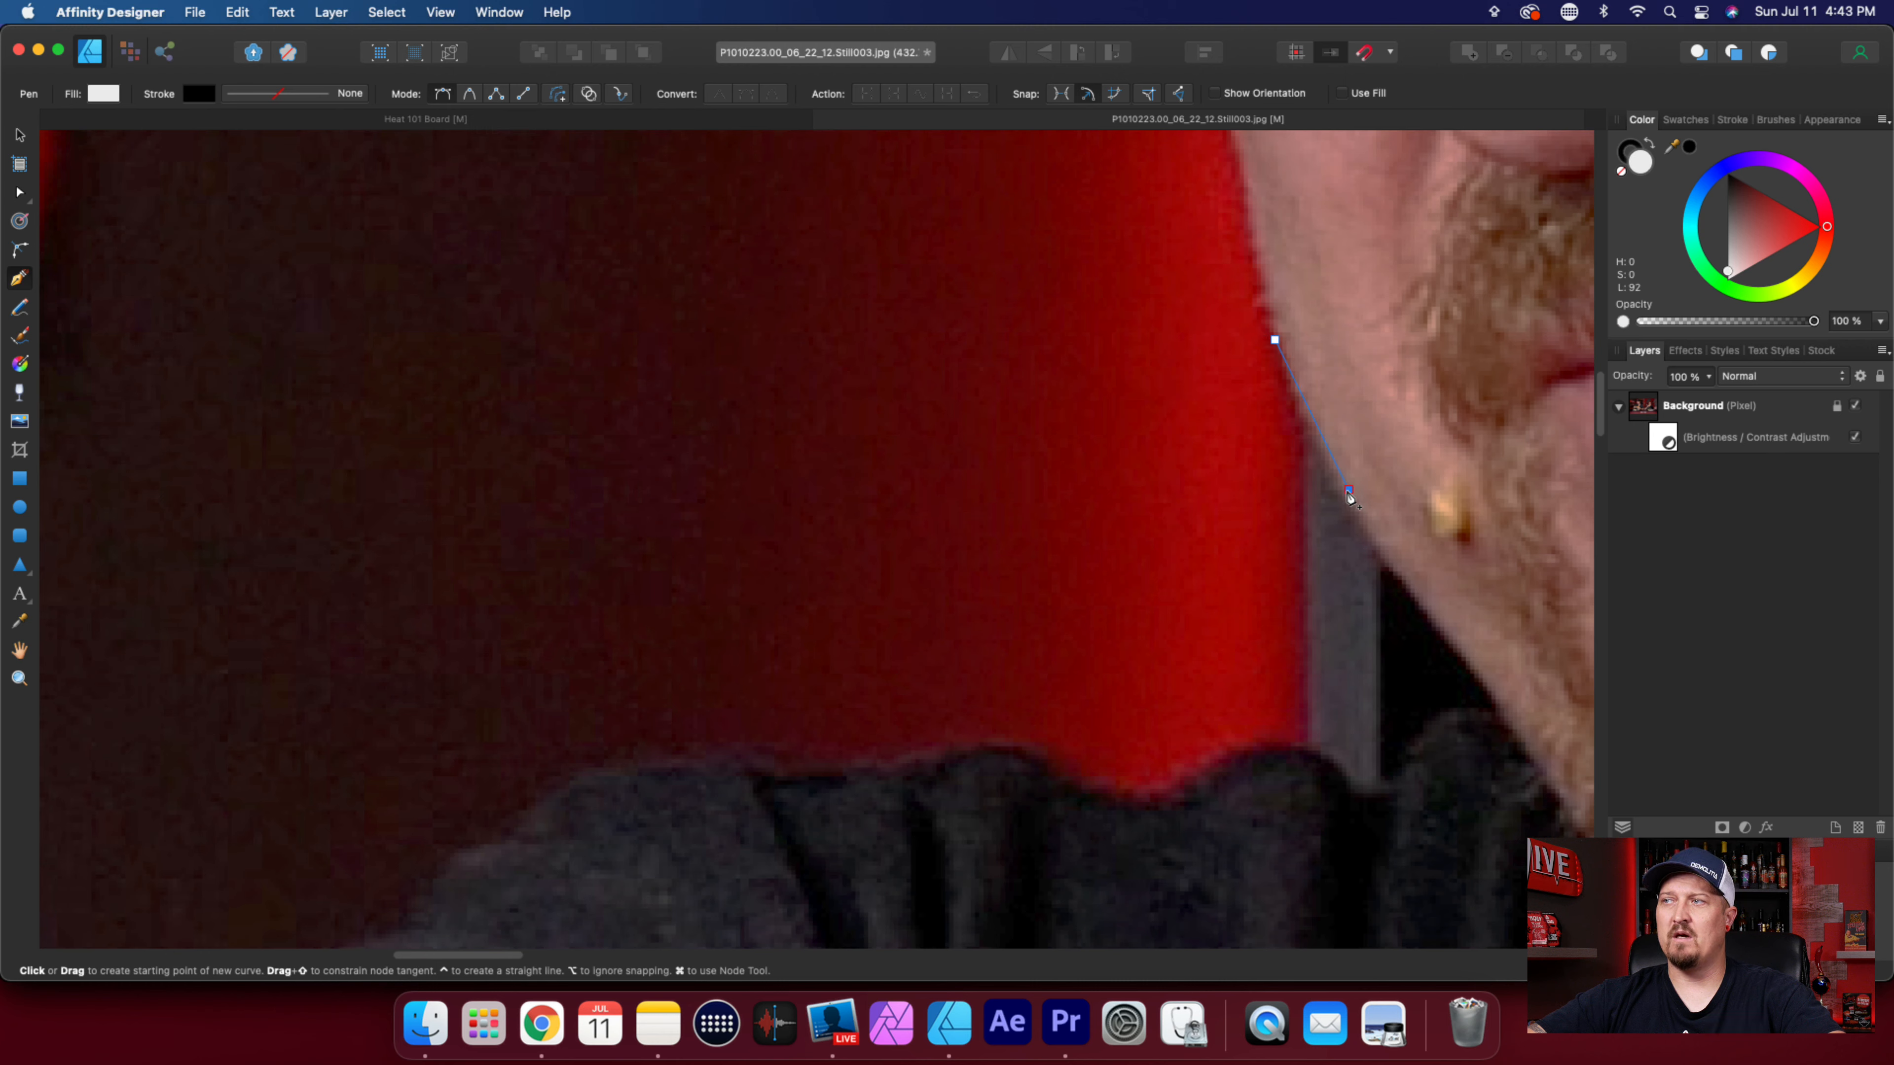
click(1349, 489)
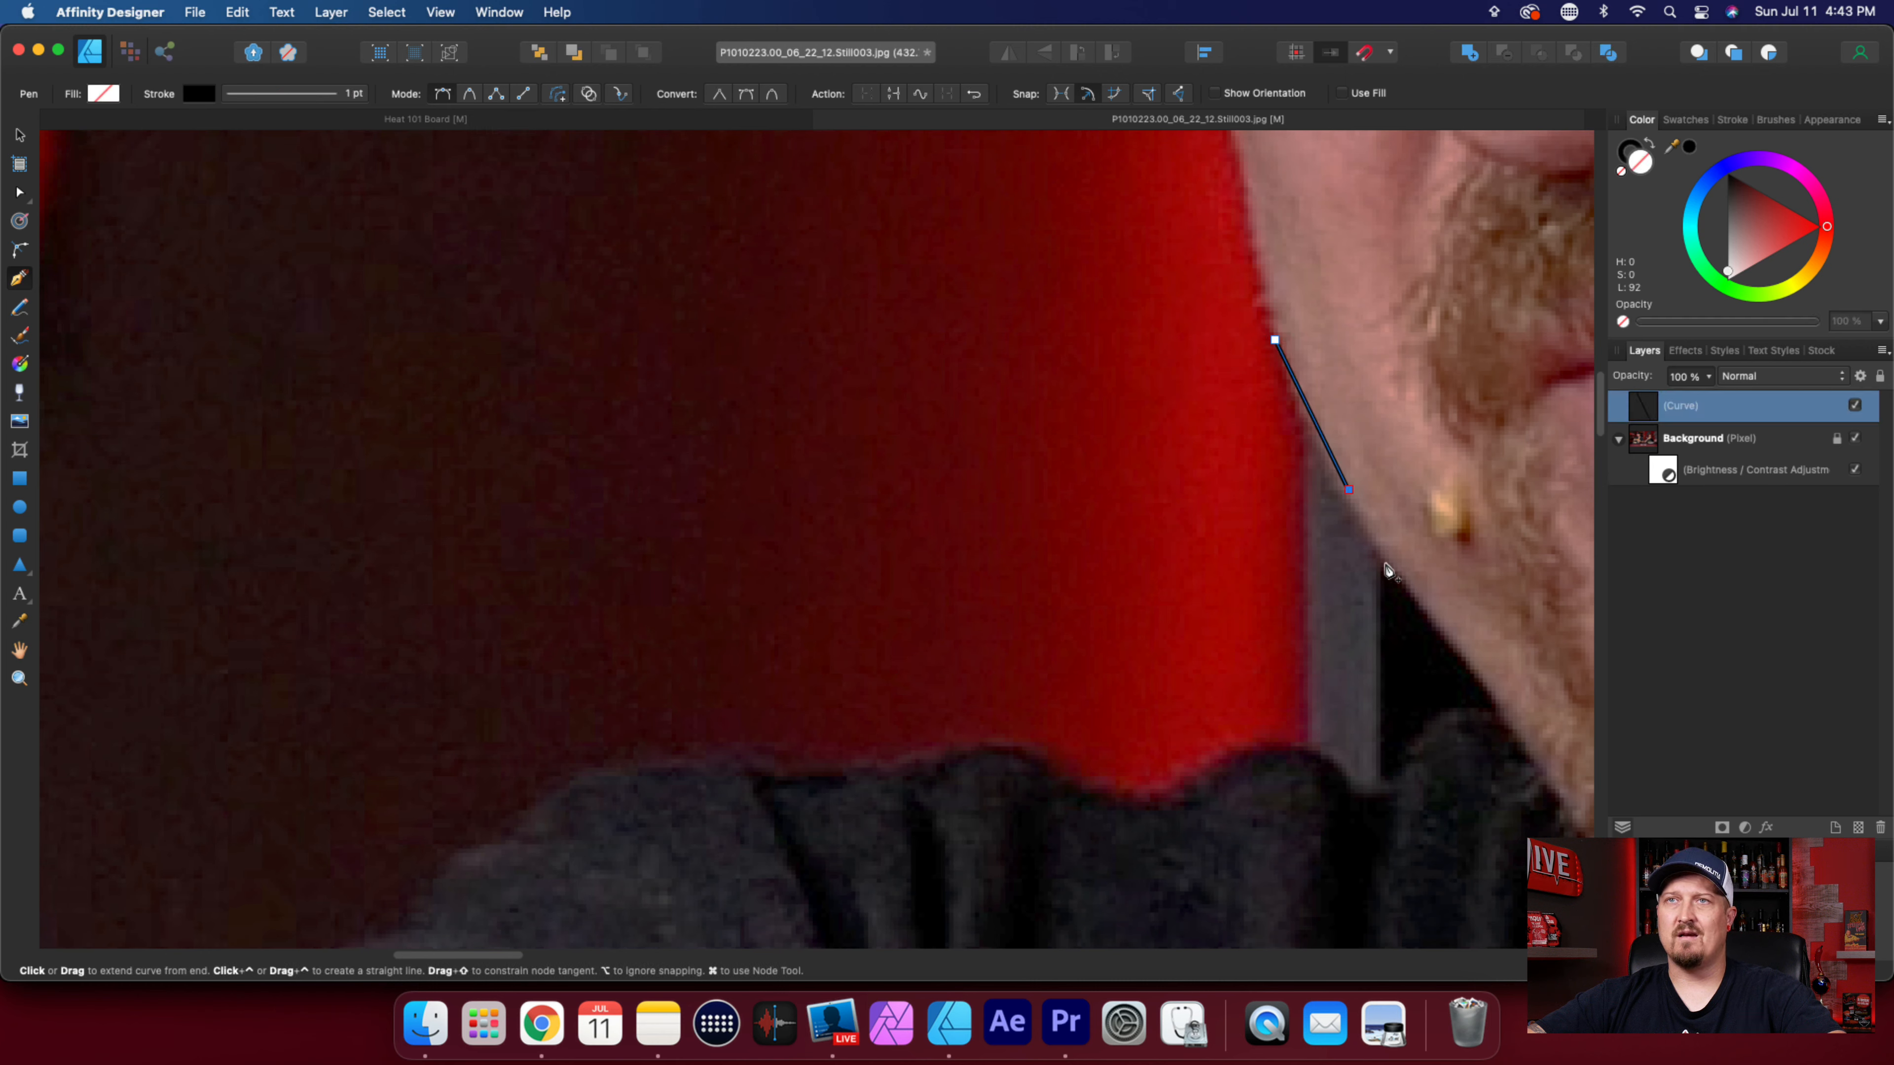
key(super+z)
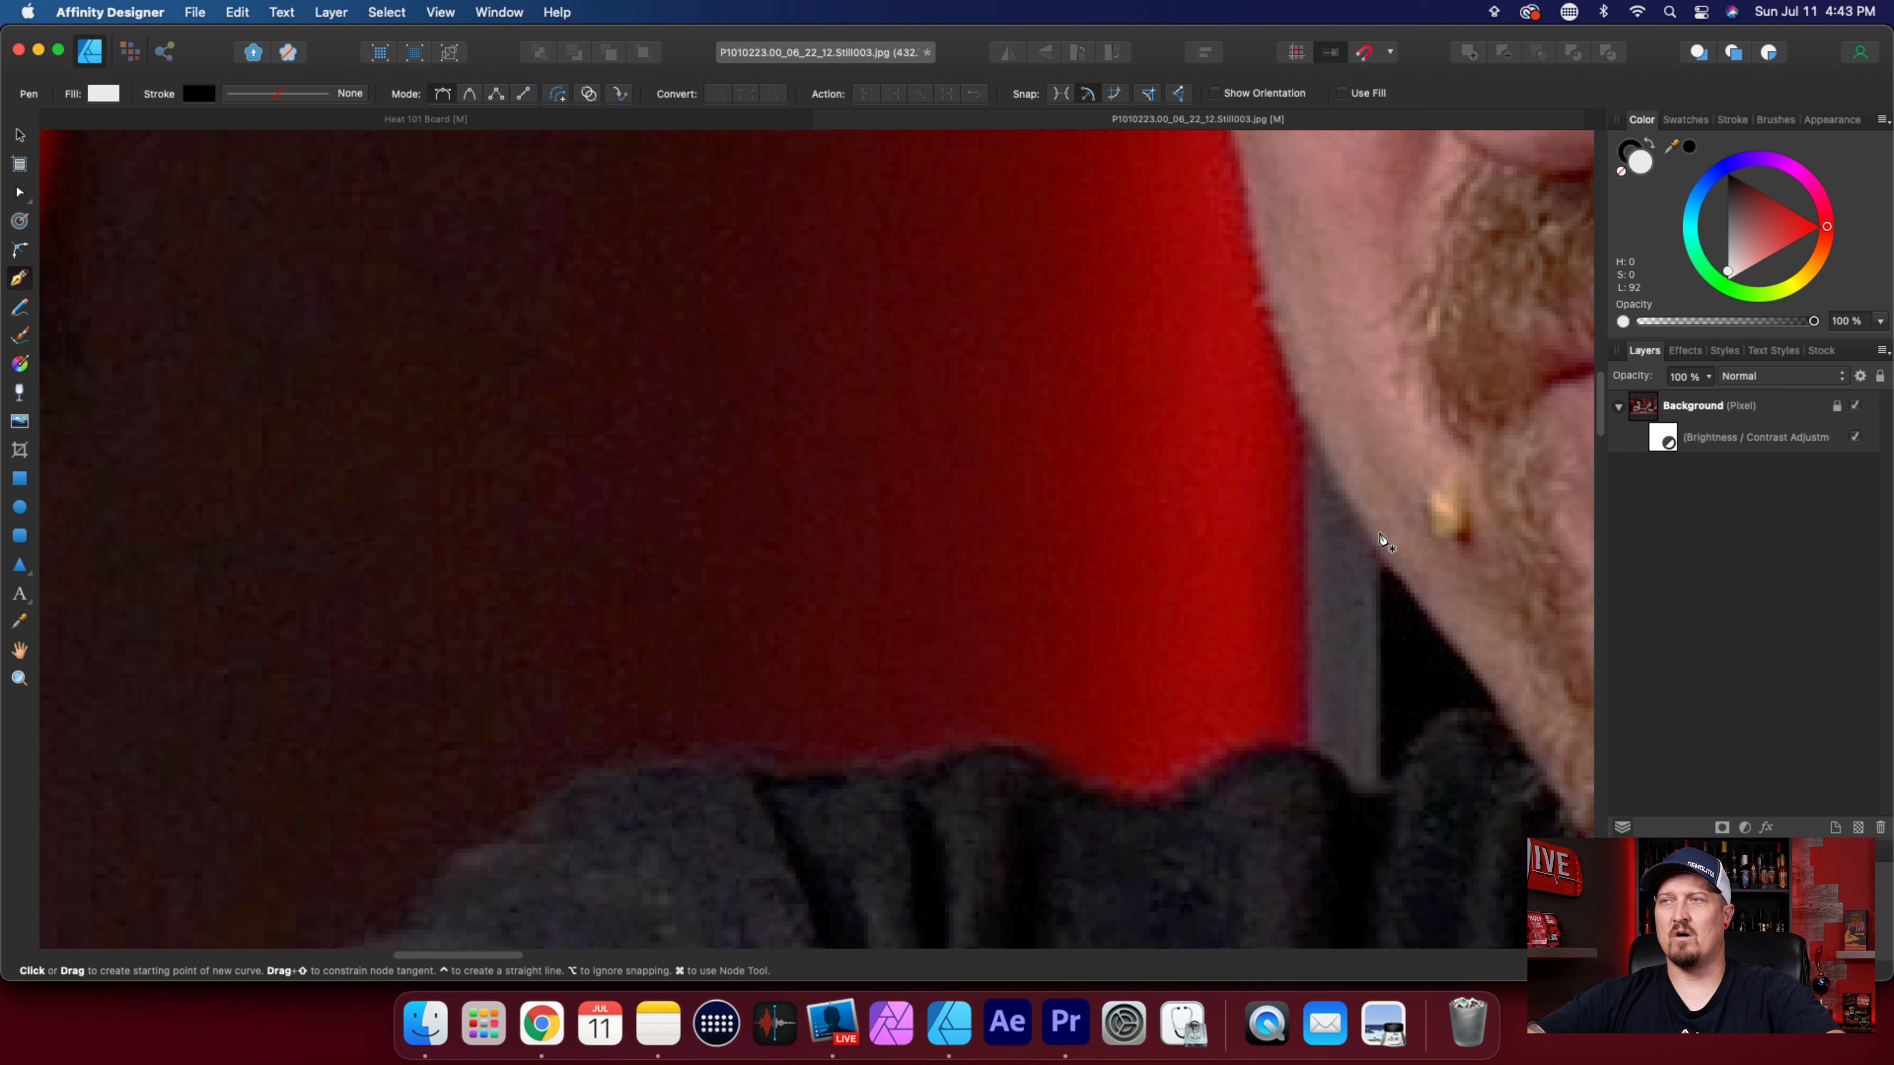
Set the Pen tool to Smart mode with no stroke and no fill.
click(470, 96)
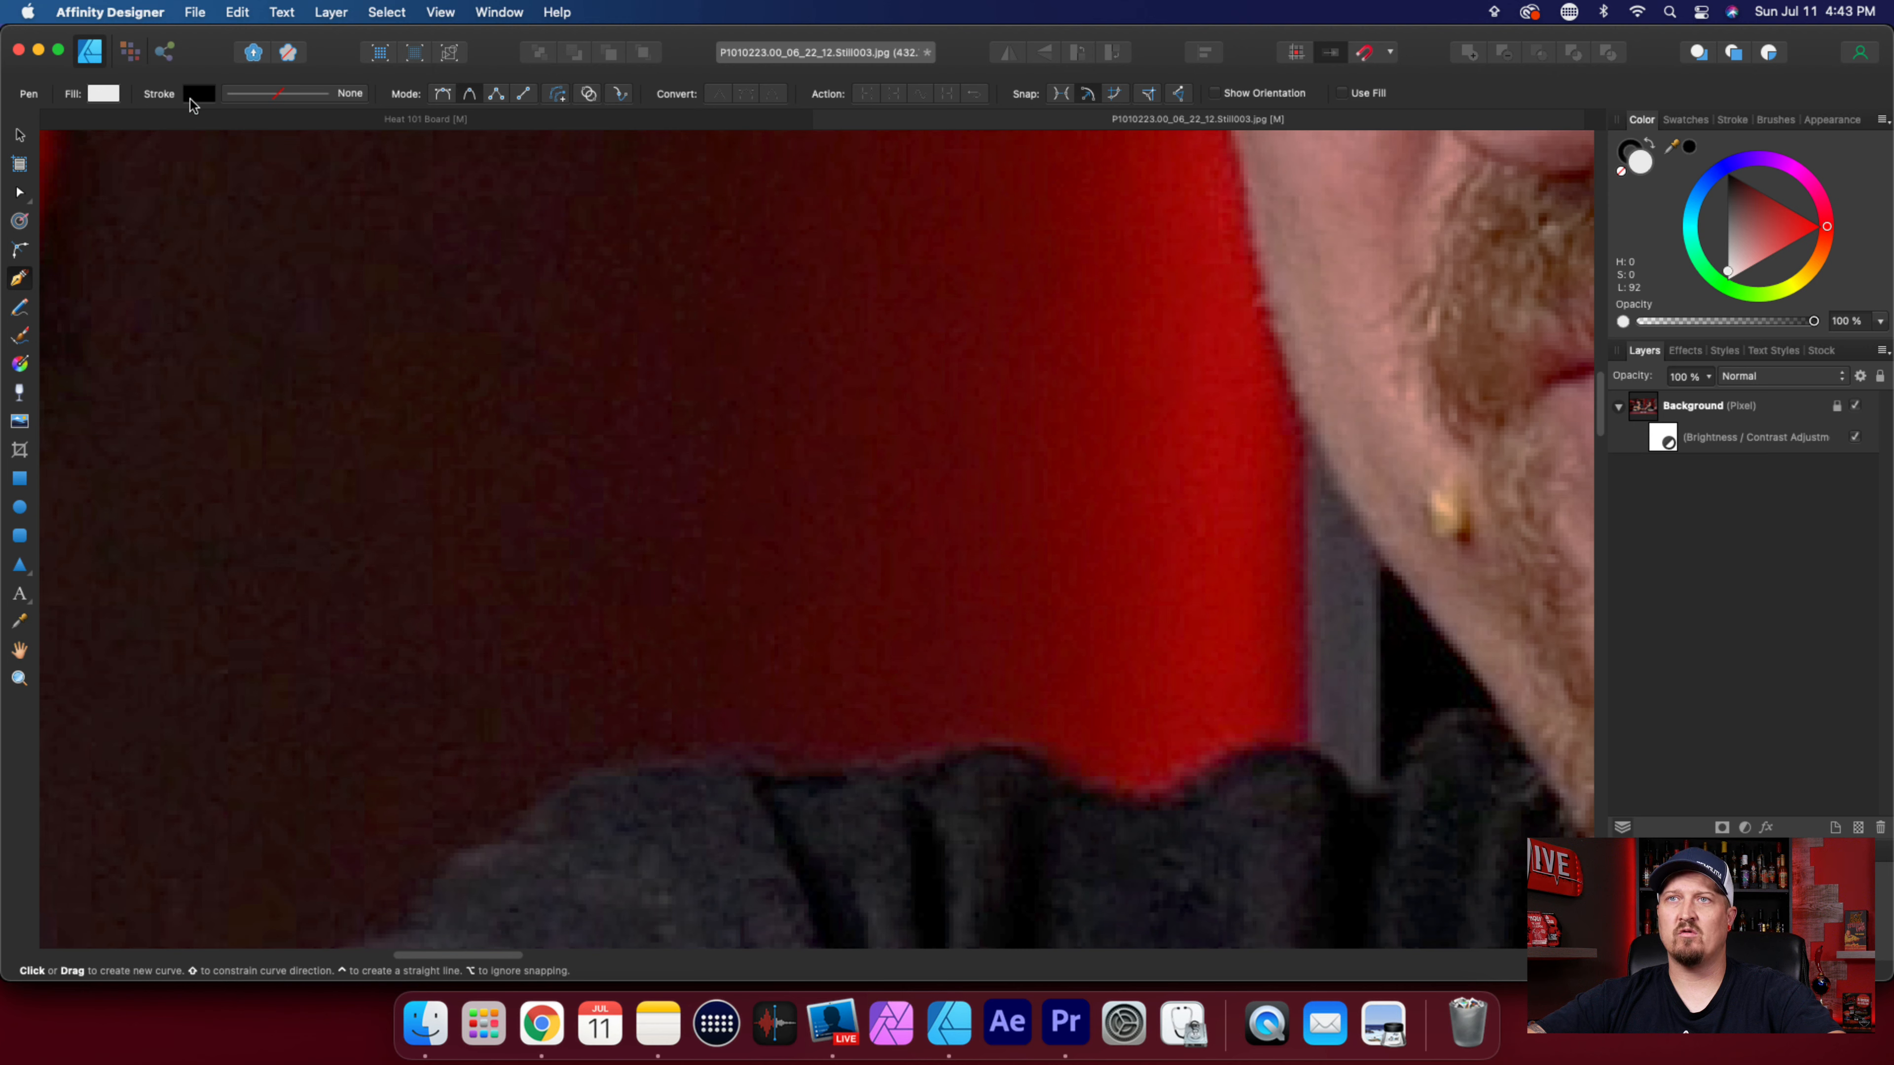
click(201, 94)
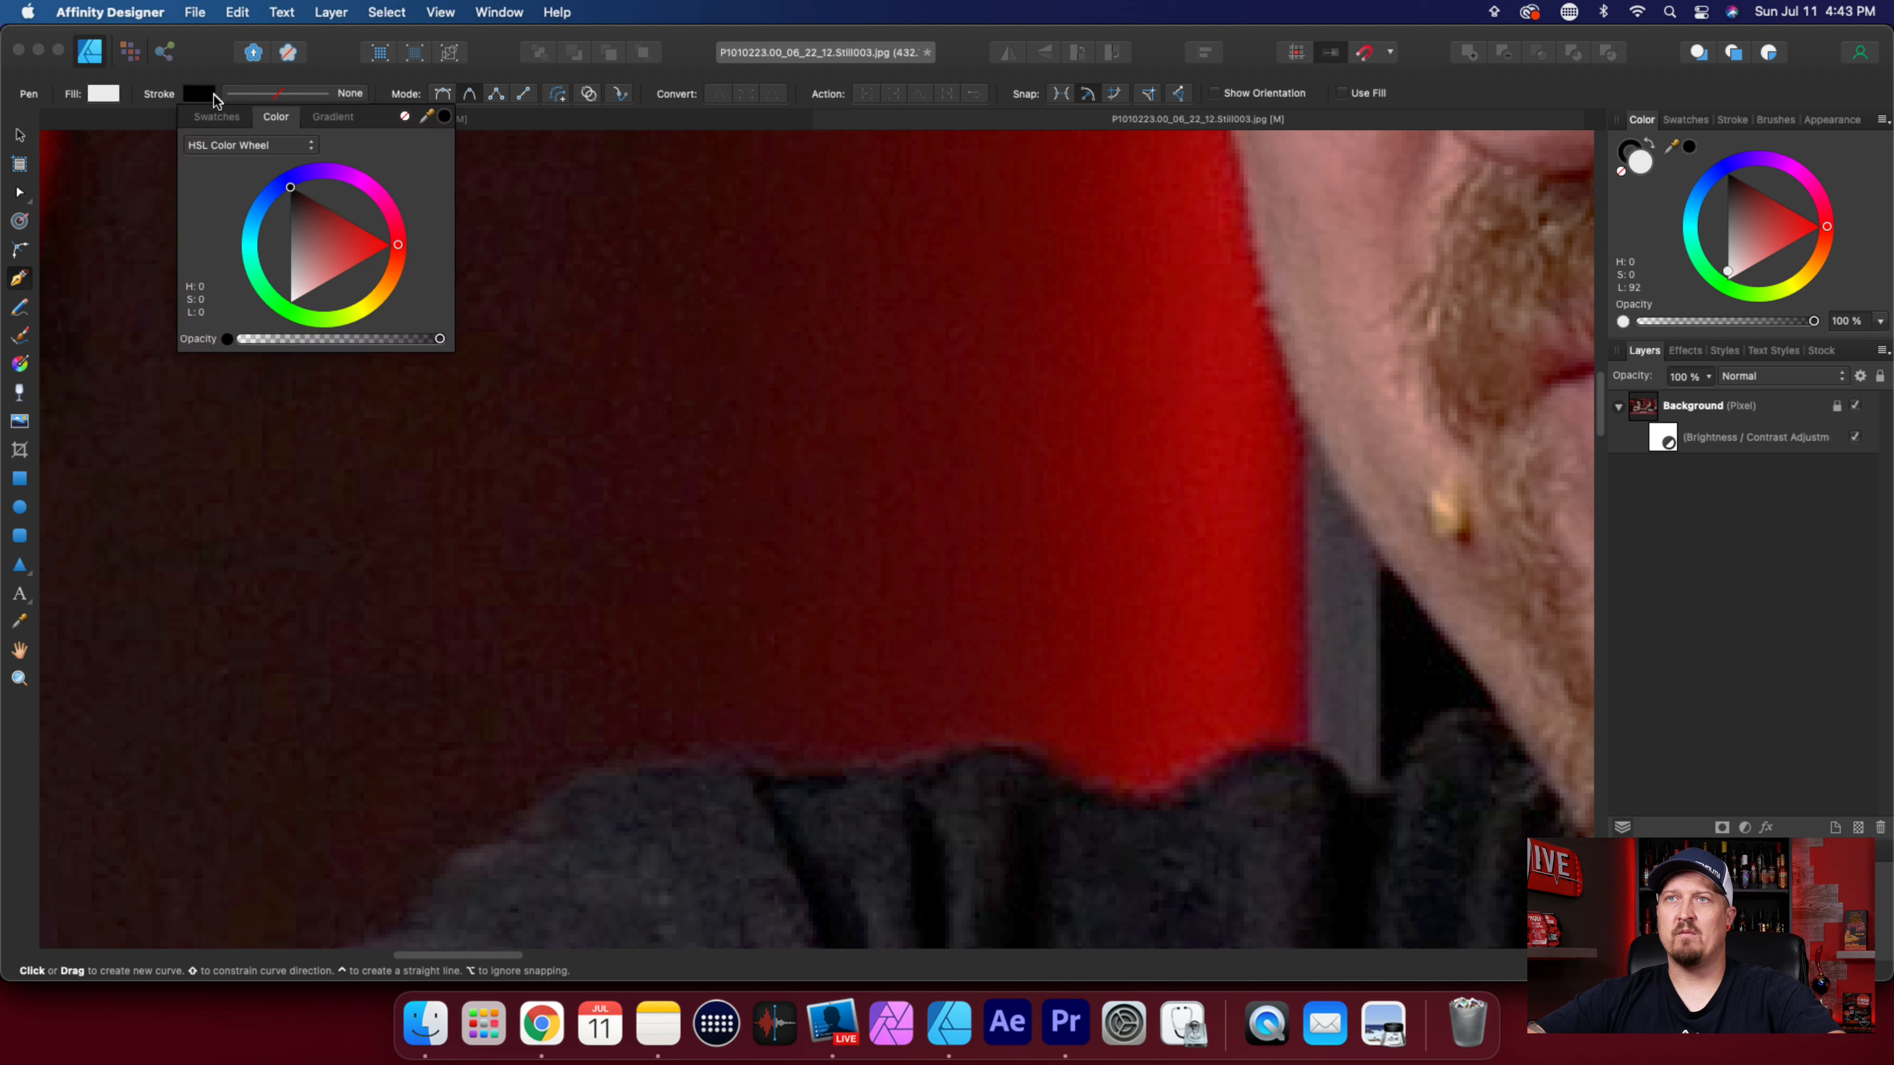
click(405, 120)
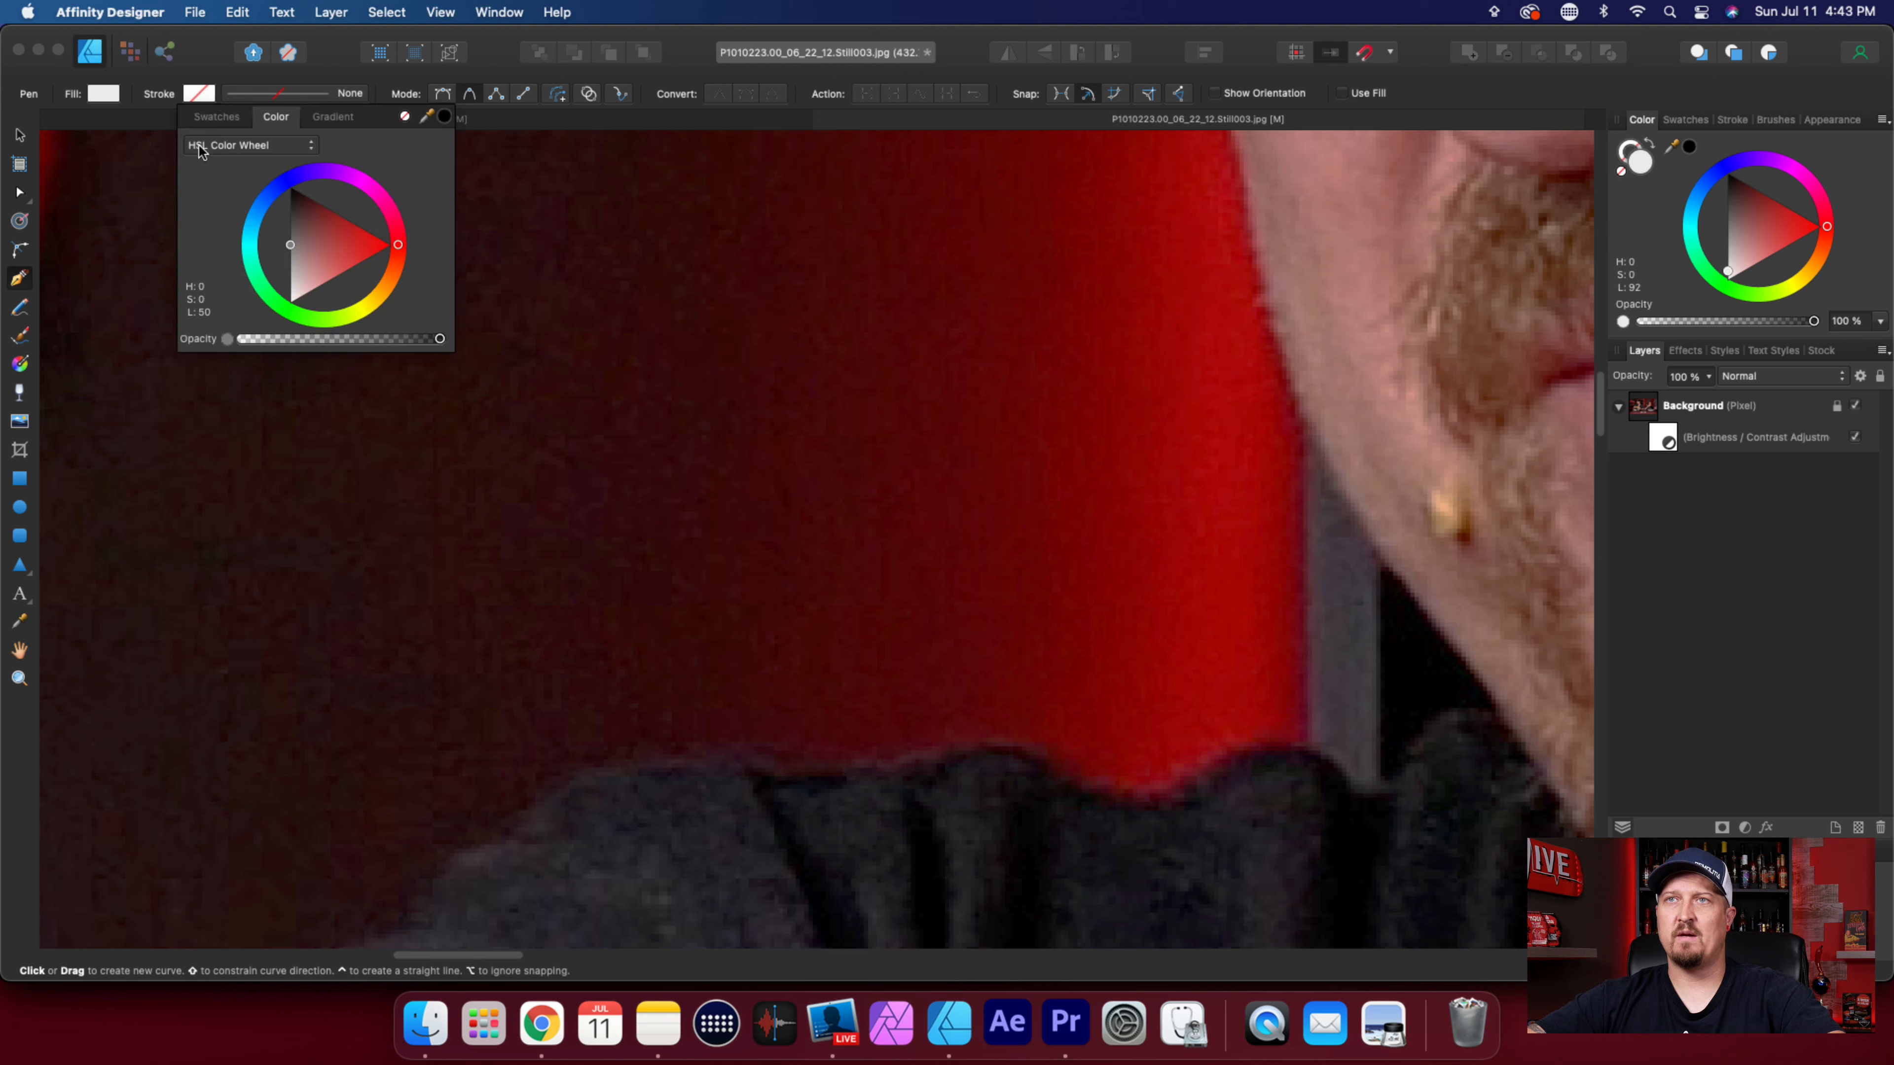
click(108, 99)
click(310, 117)
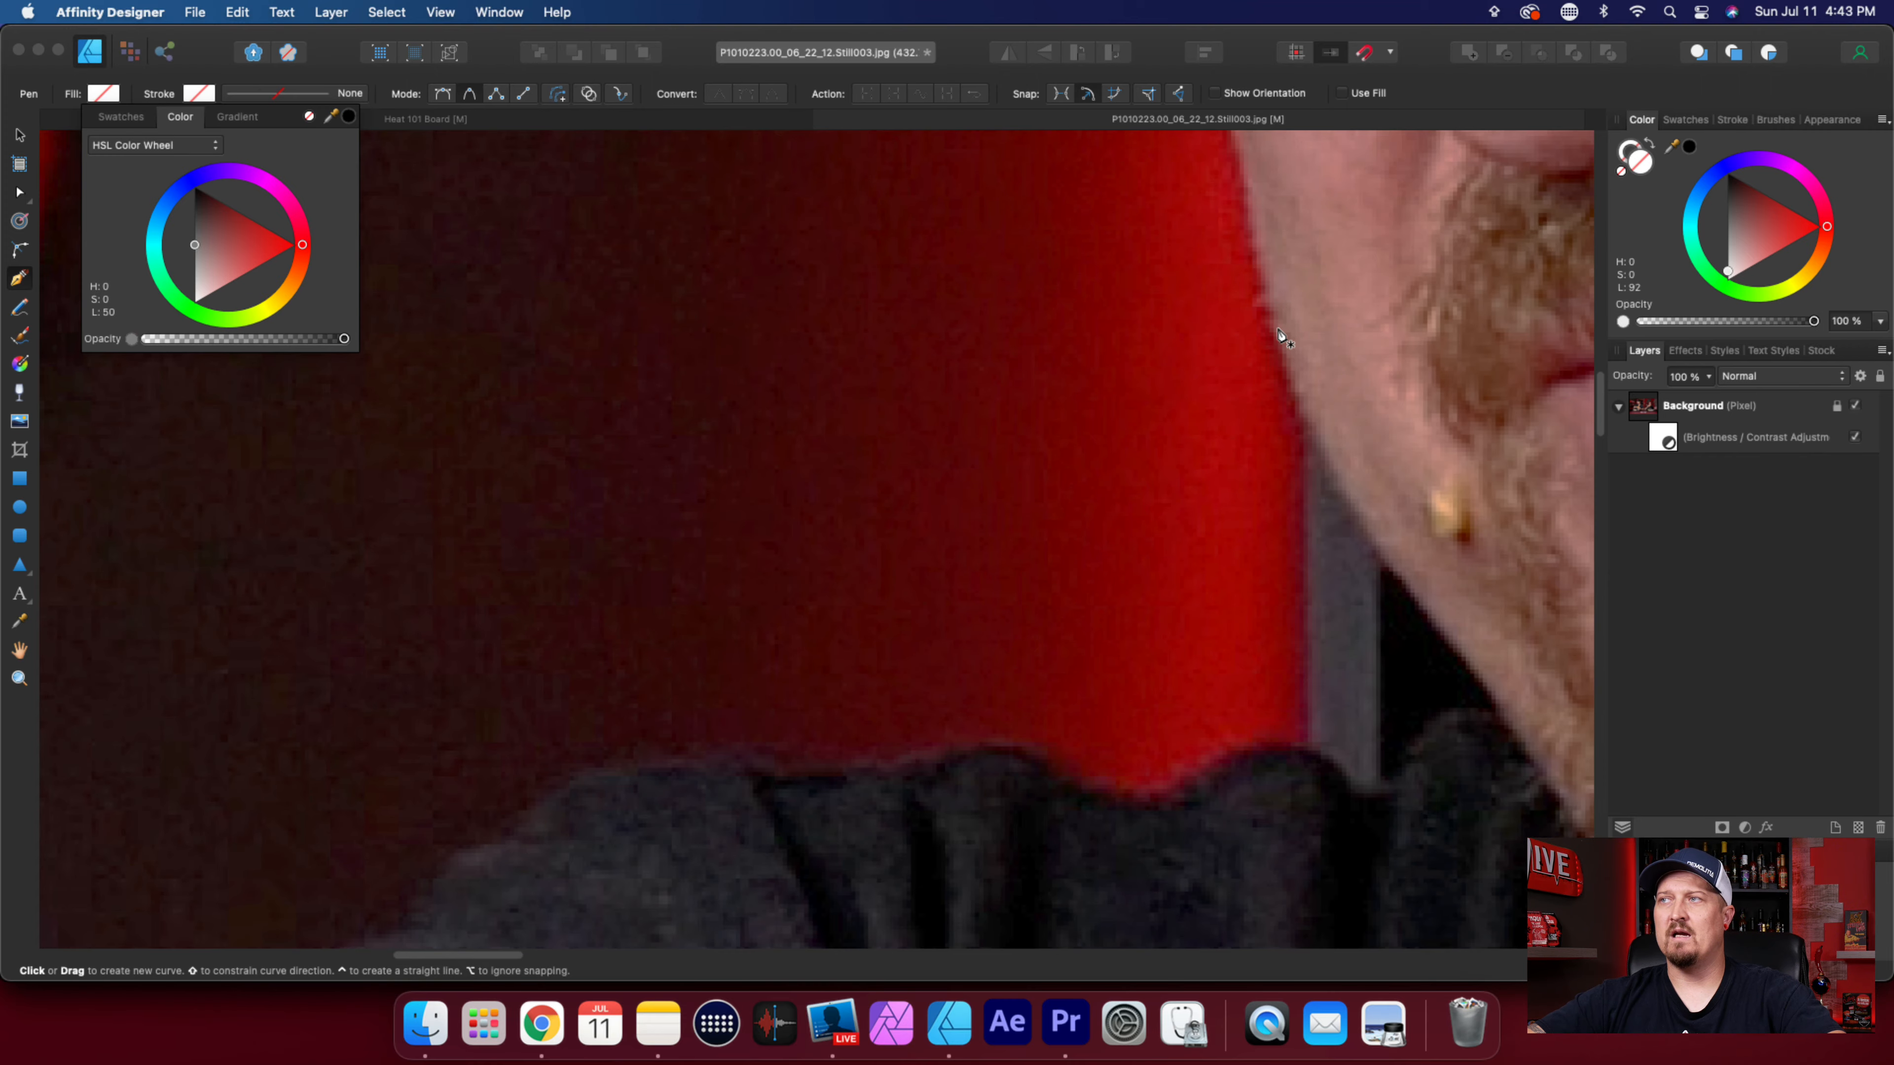
Start a smooth Pen path on the cheek edge and trace the jawline down past the grey strip with four nodes.
scroll(1272, 329, up, 5)
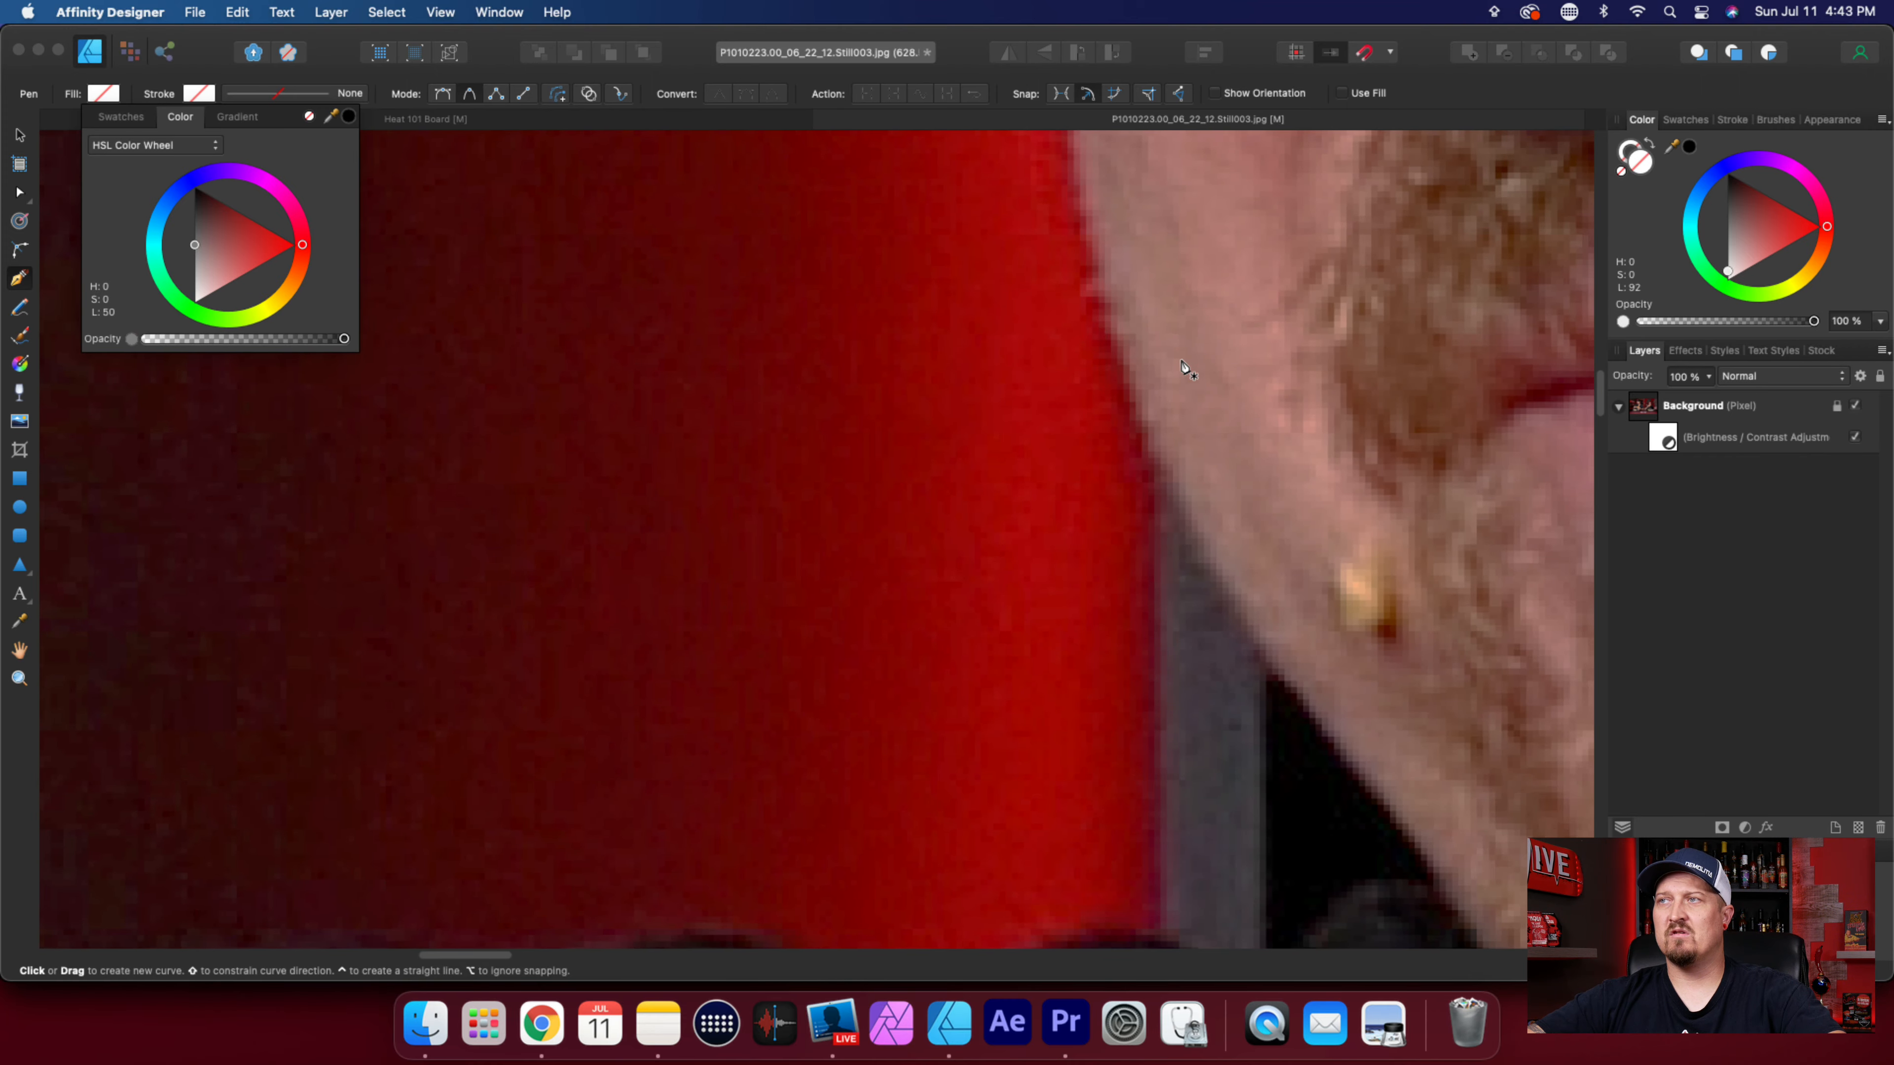
scroll(1186, 369, down, 6)
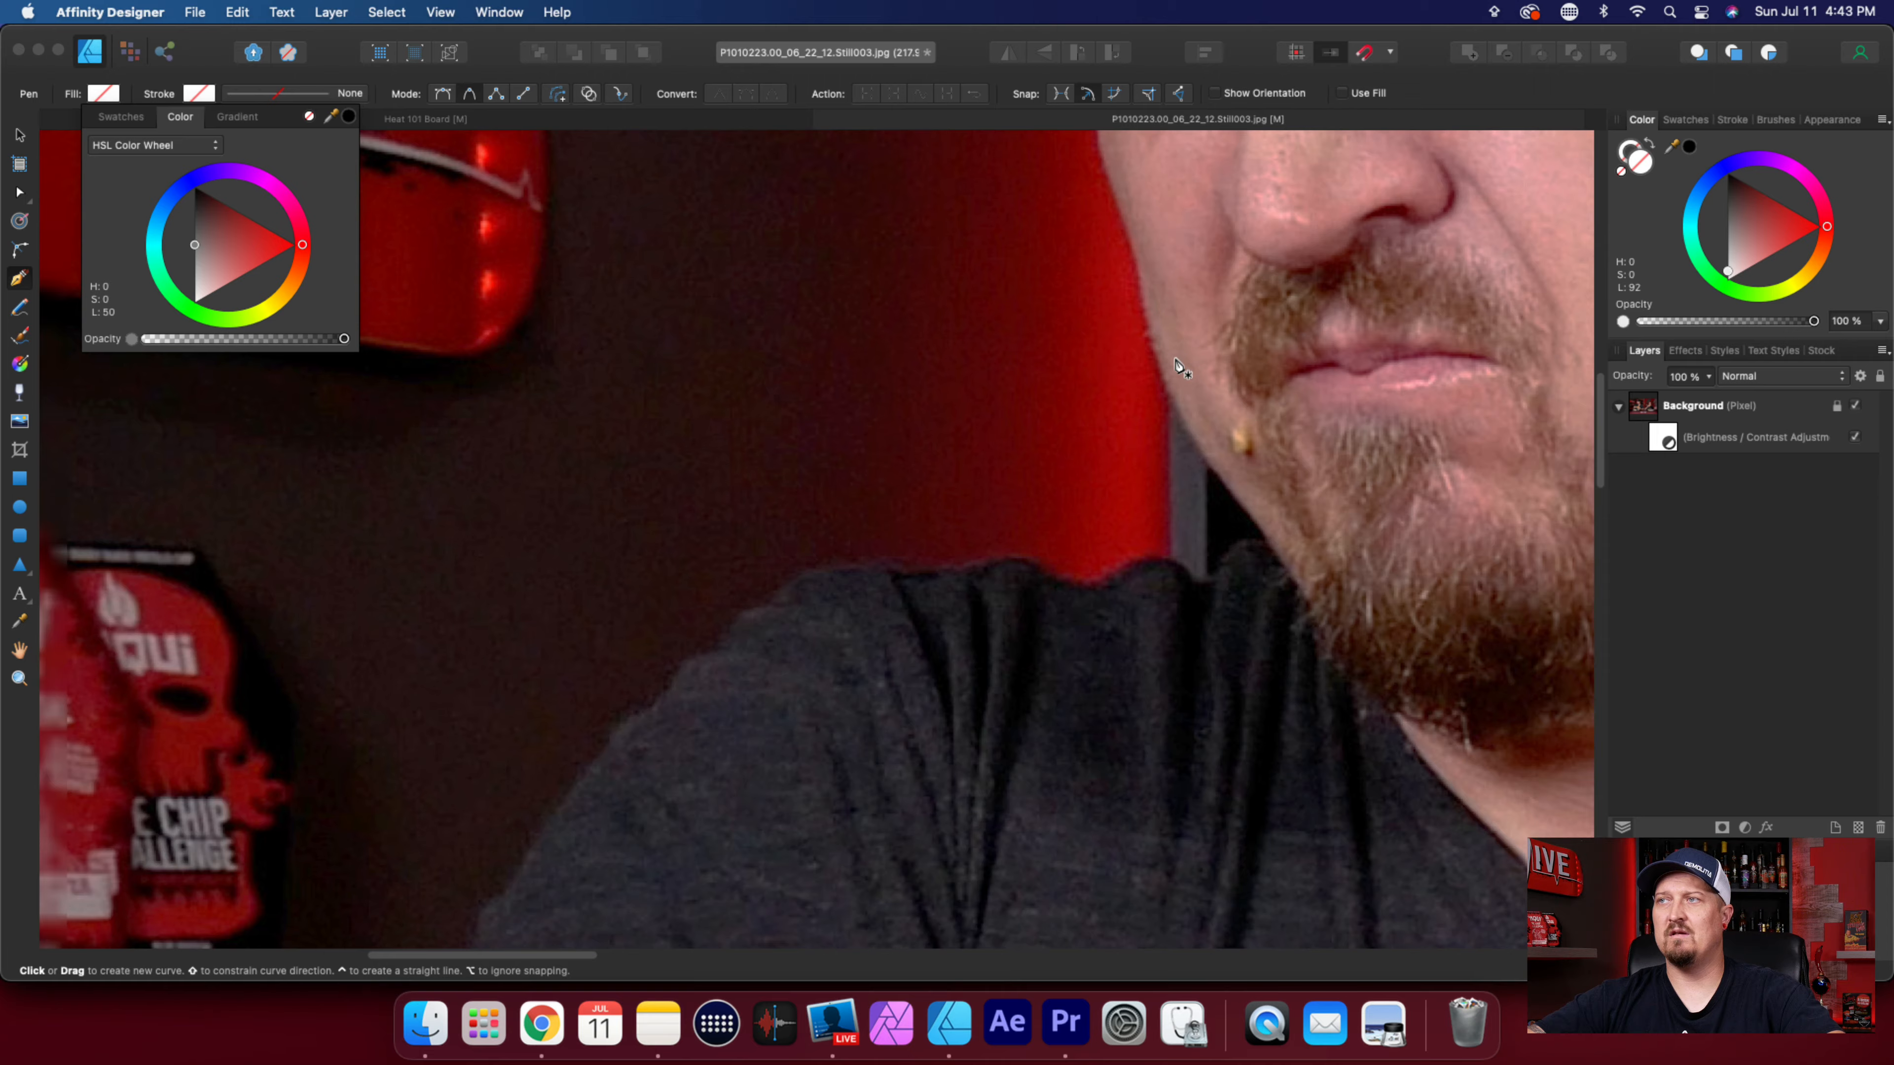
scroll(1184, 369, up, 4)
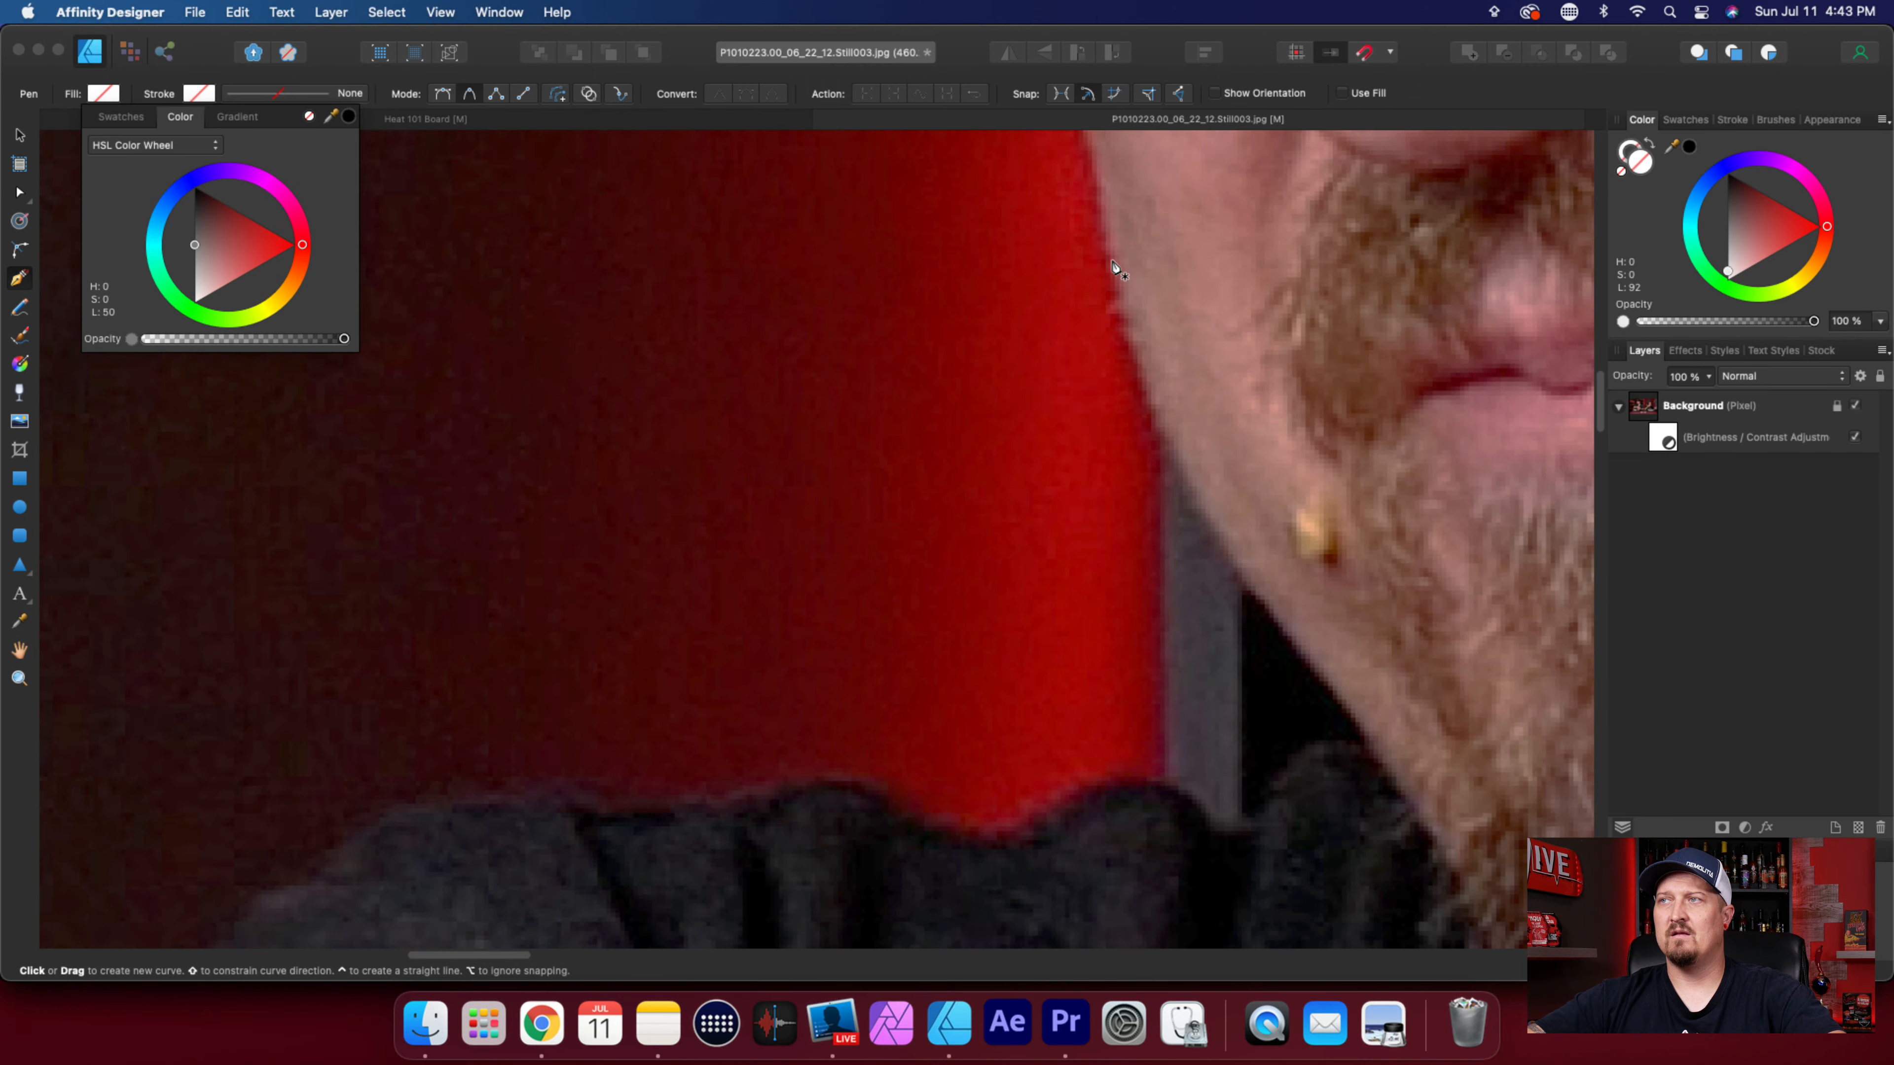
click(1110, 241)
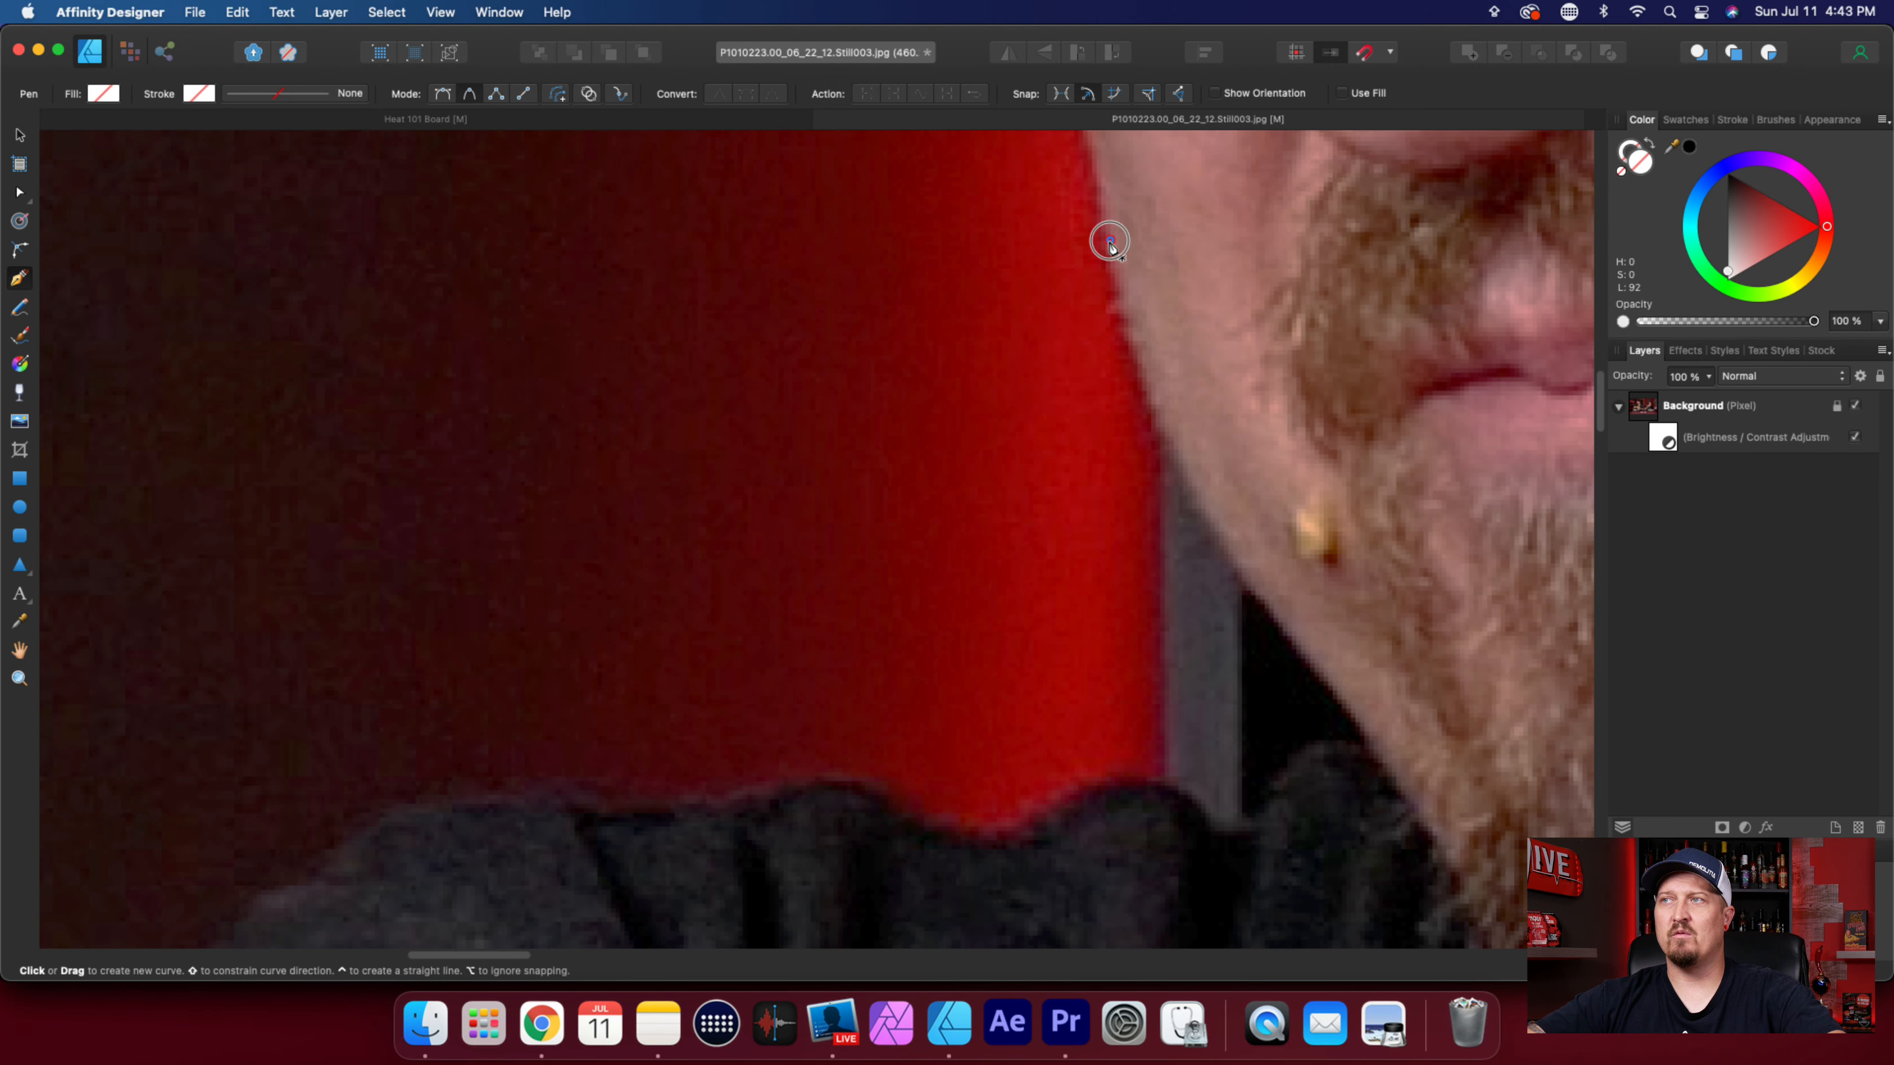
click(1134, 350)
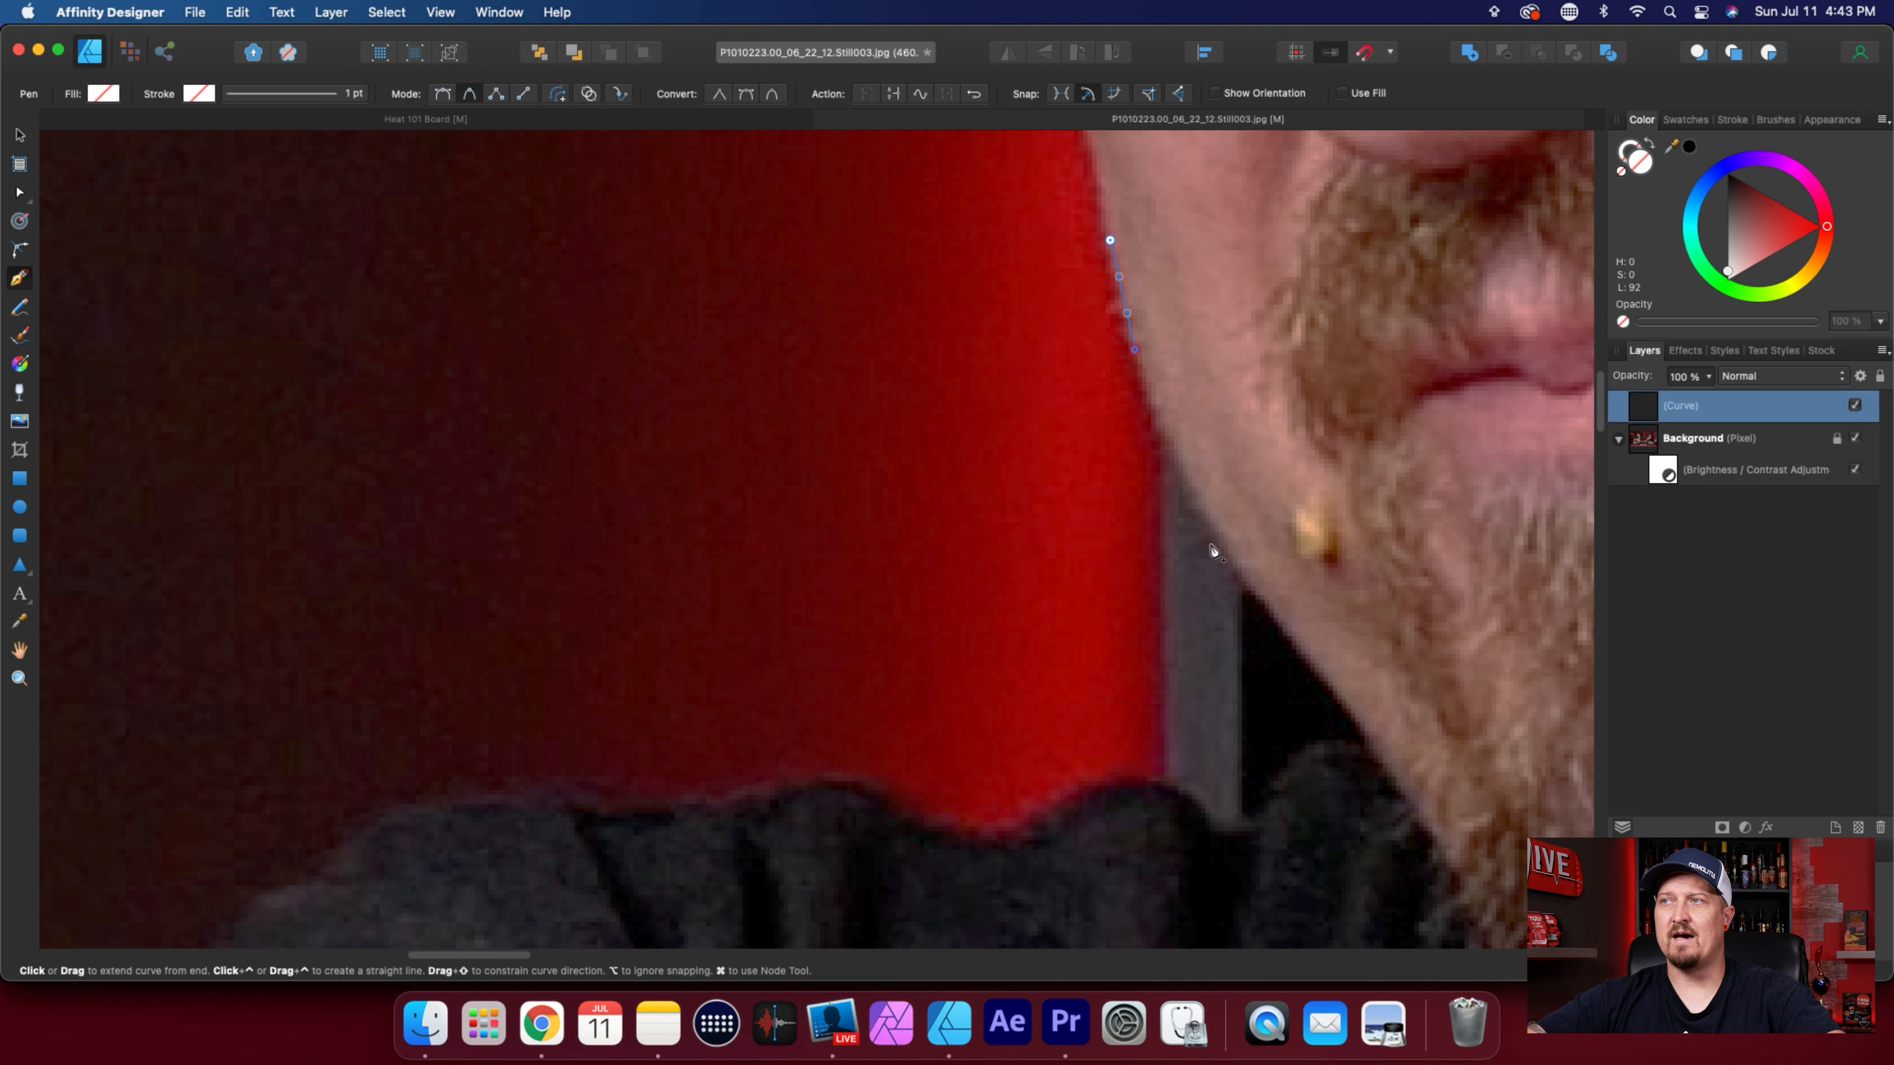
click(1228, 548)
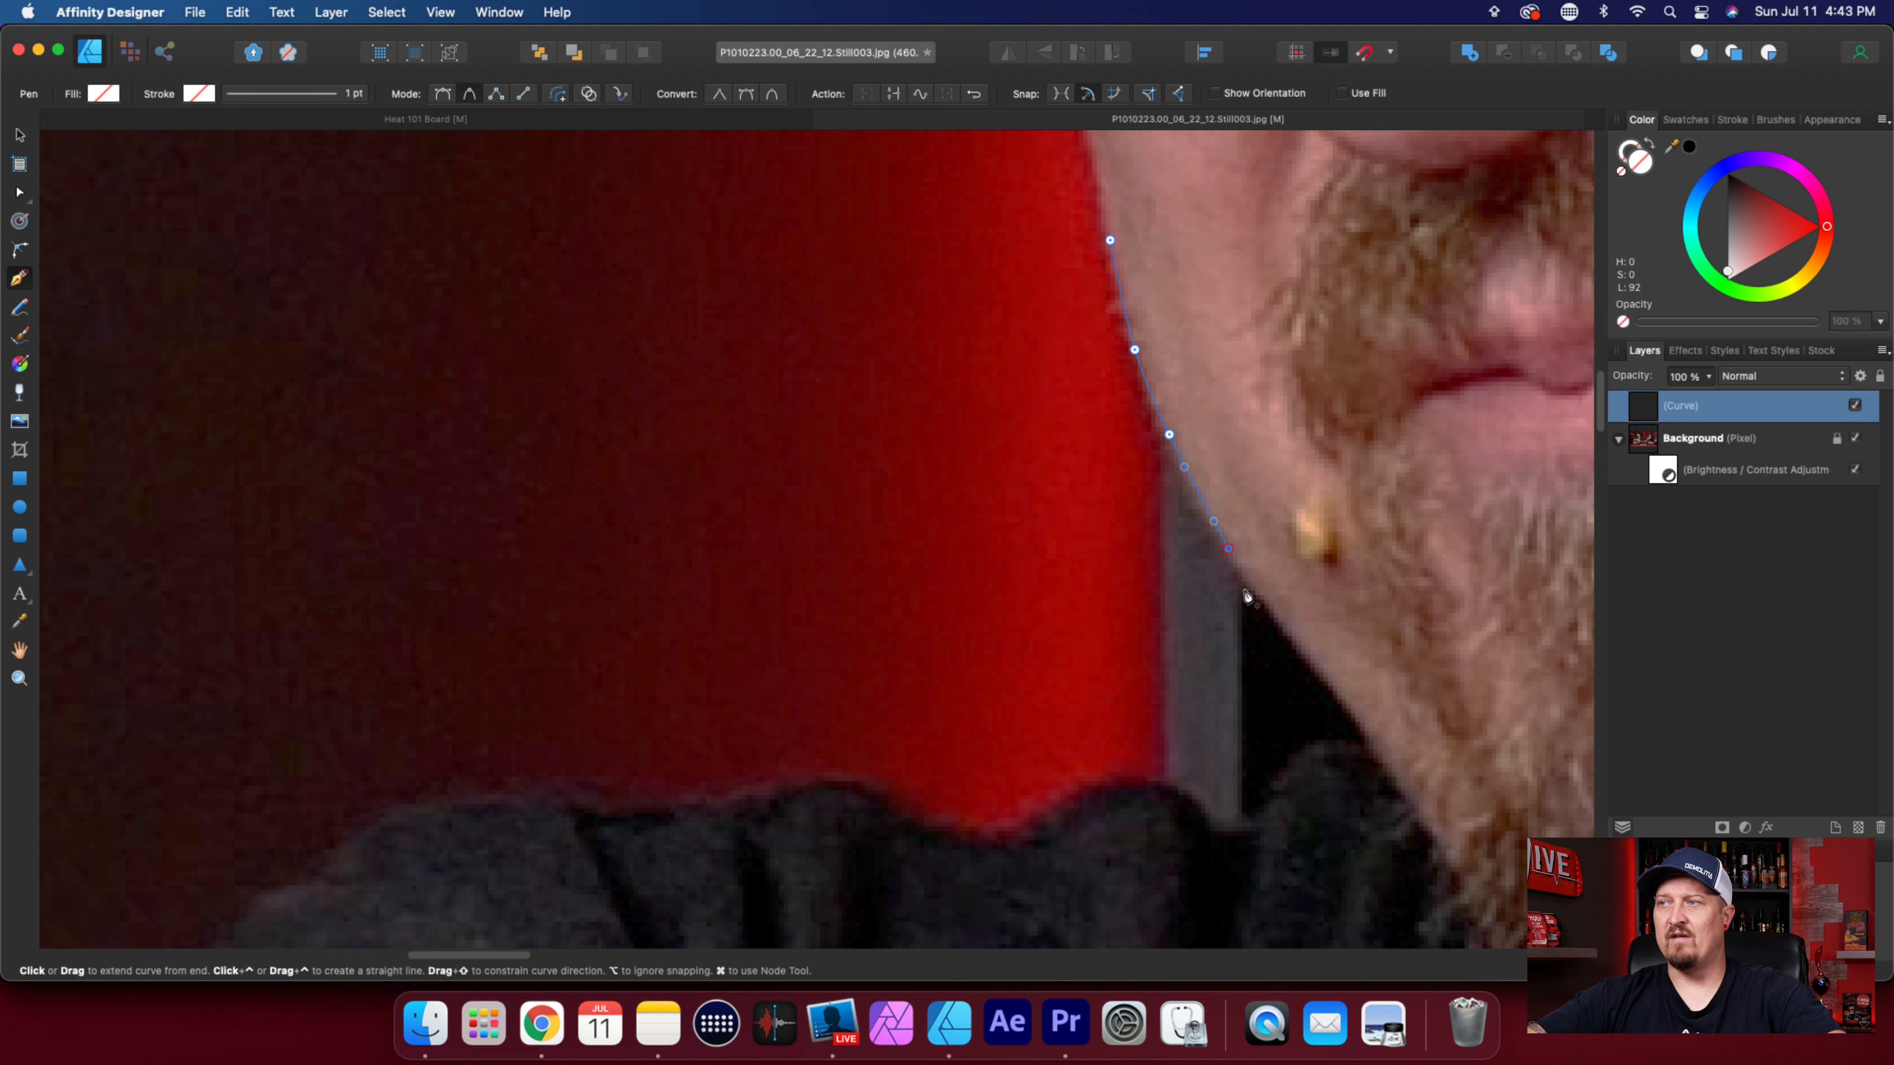
Extend the path along the lower jaw, close it through the beard and cheek, and clip the Background layer inside it.
click(1258, 608)
click(1300, 666)
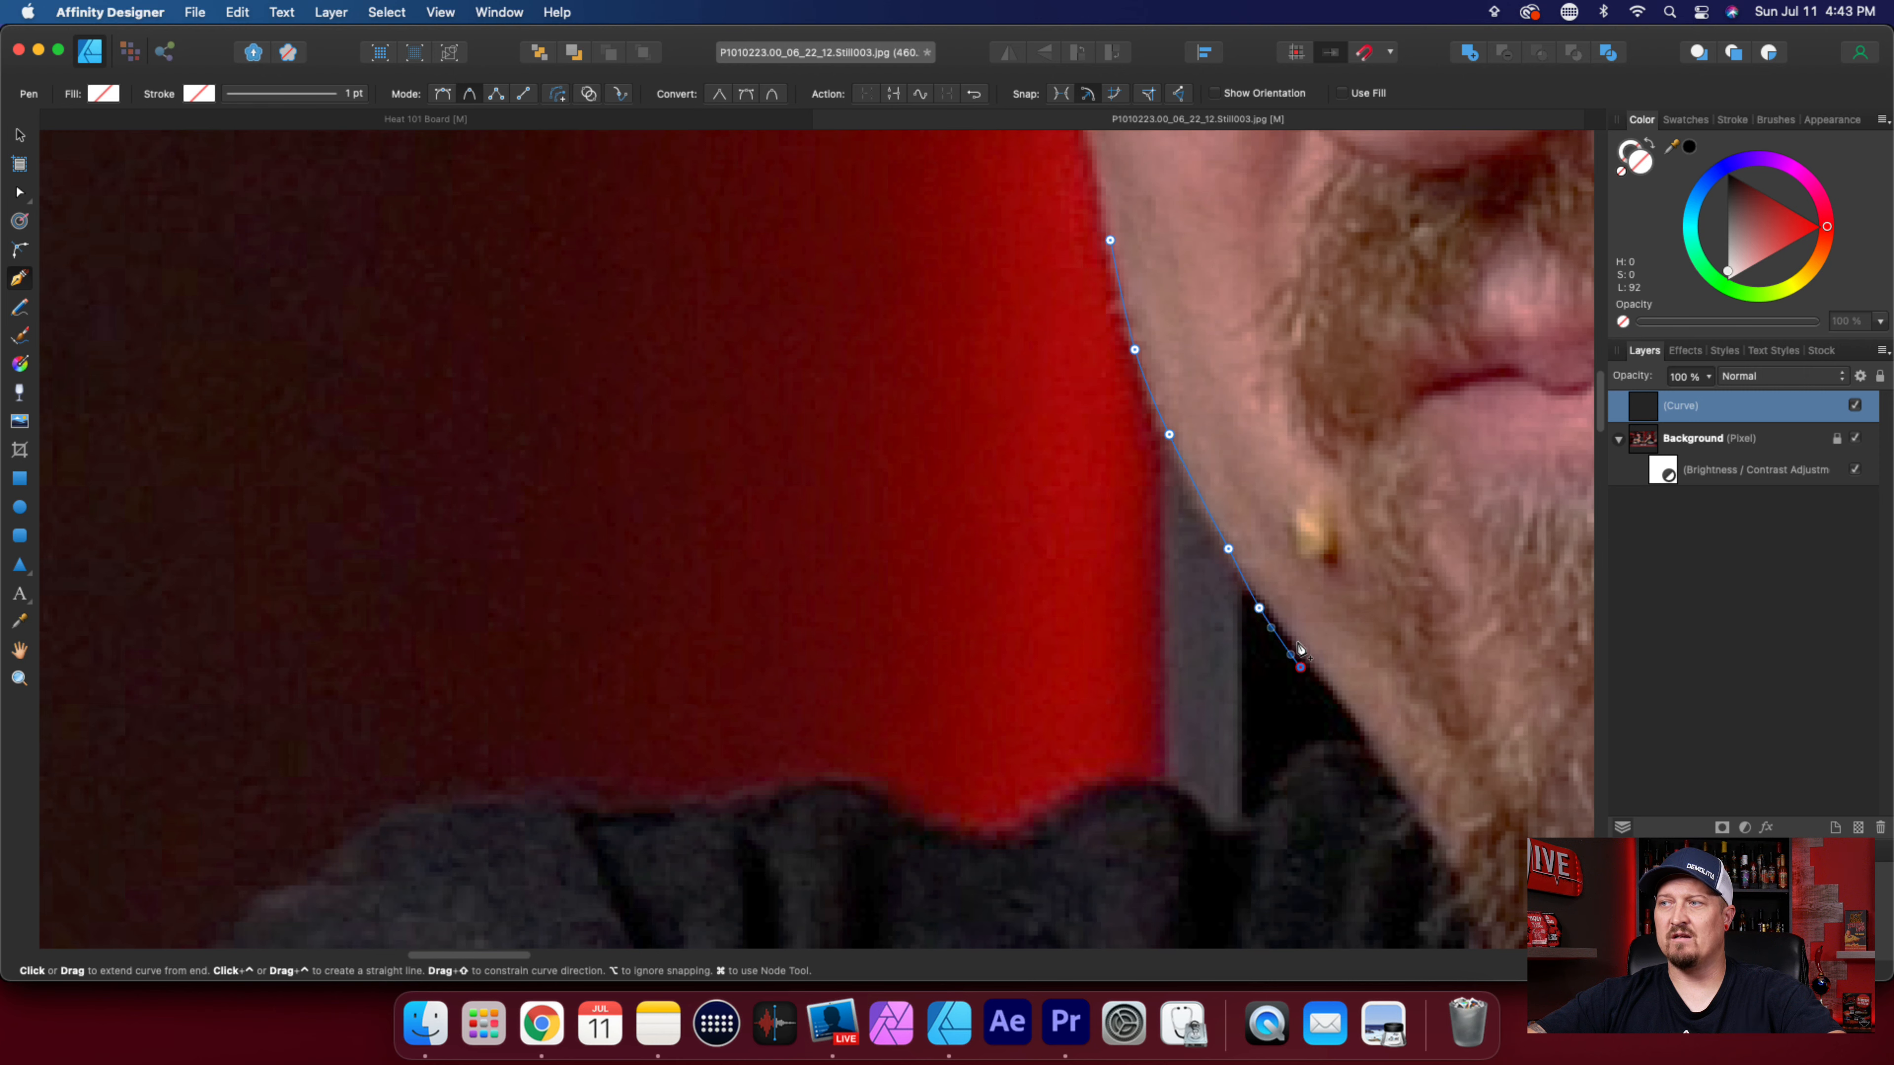
click(1371, 644)
click(1398, 496)
click(1239, 337)
click(1110, 240)
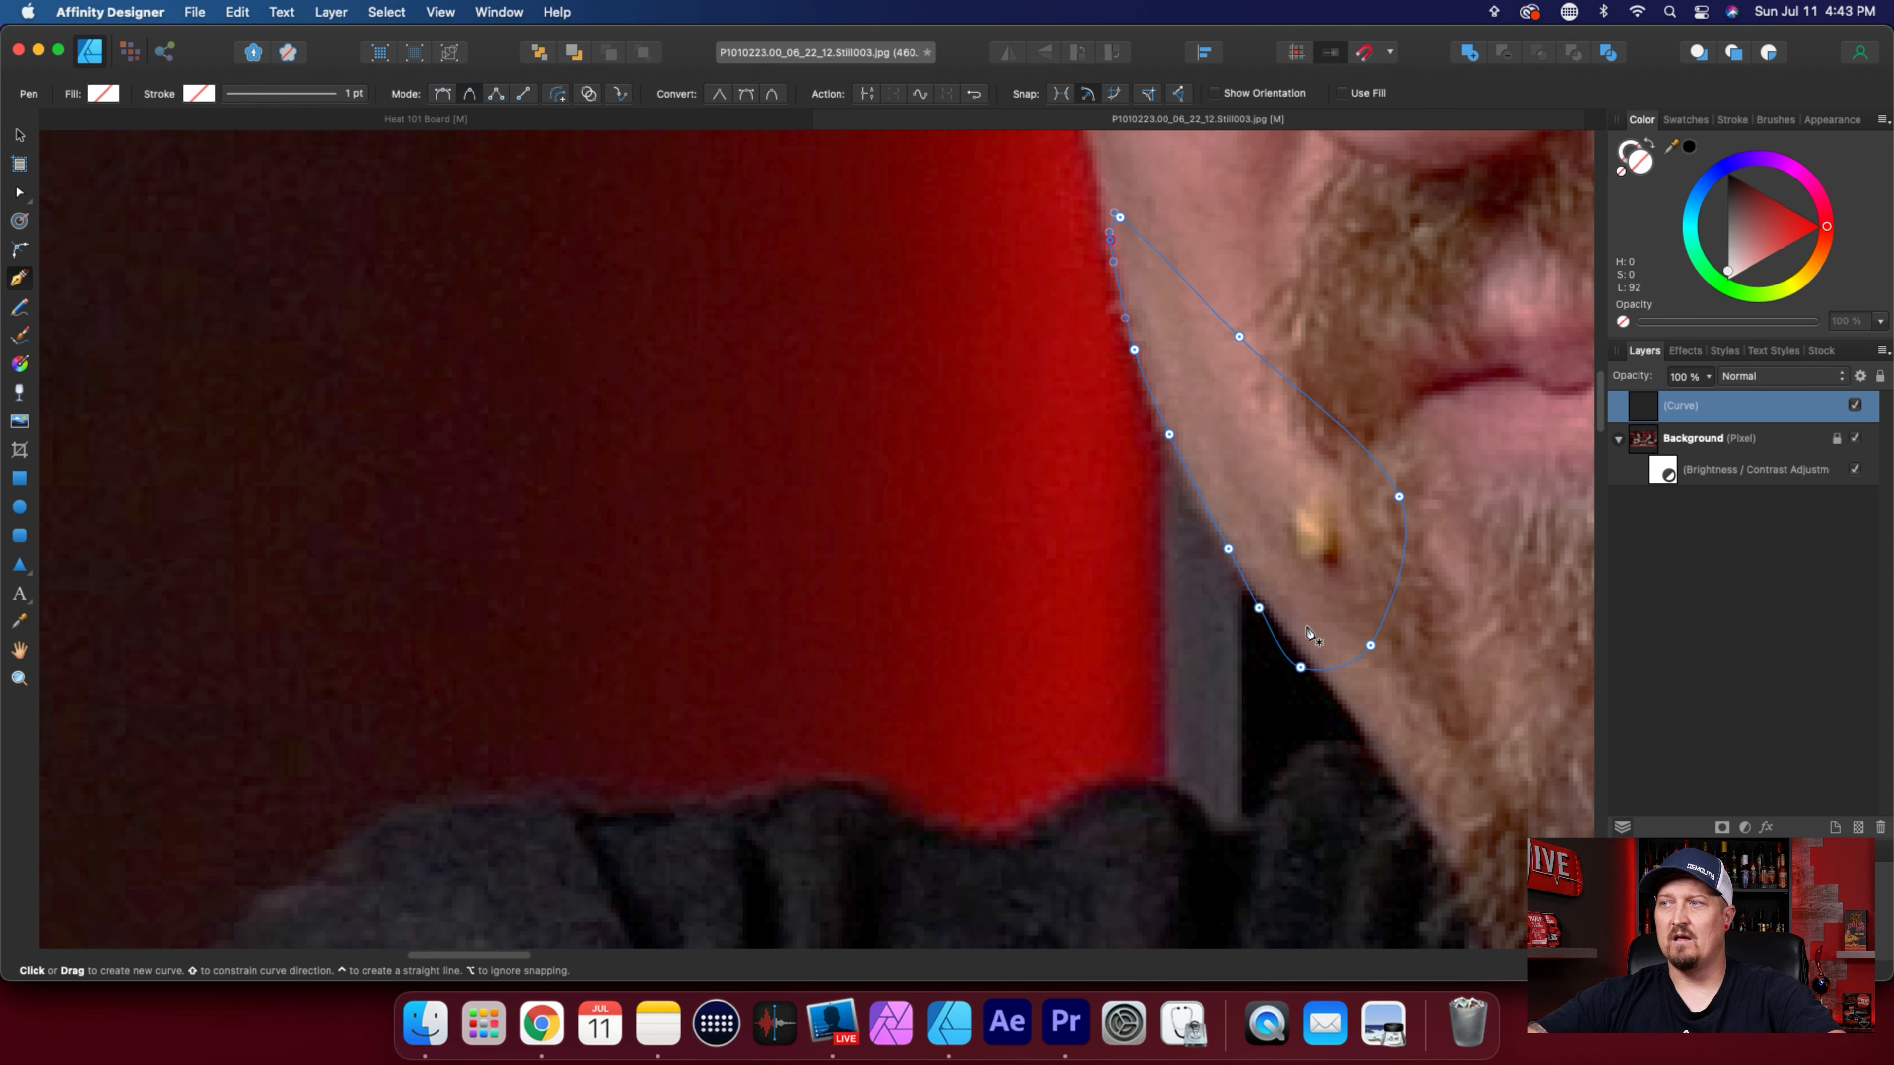
drag(1646, 448, 1715, 405)
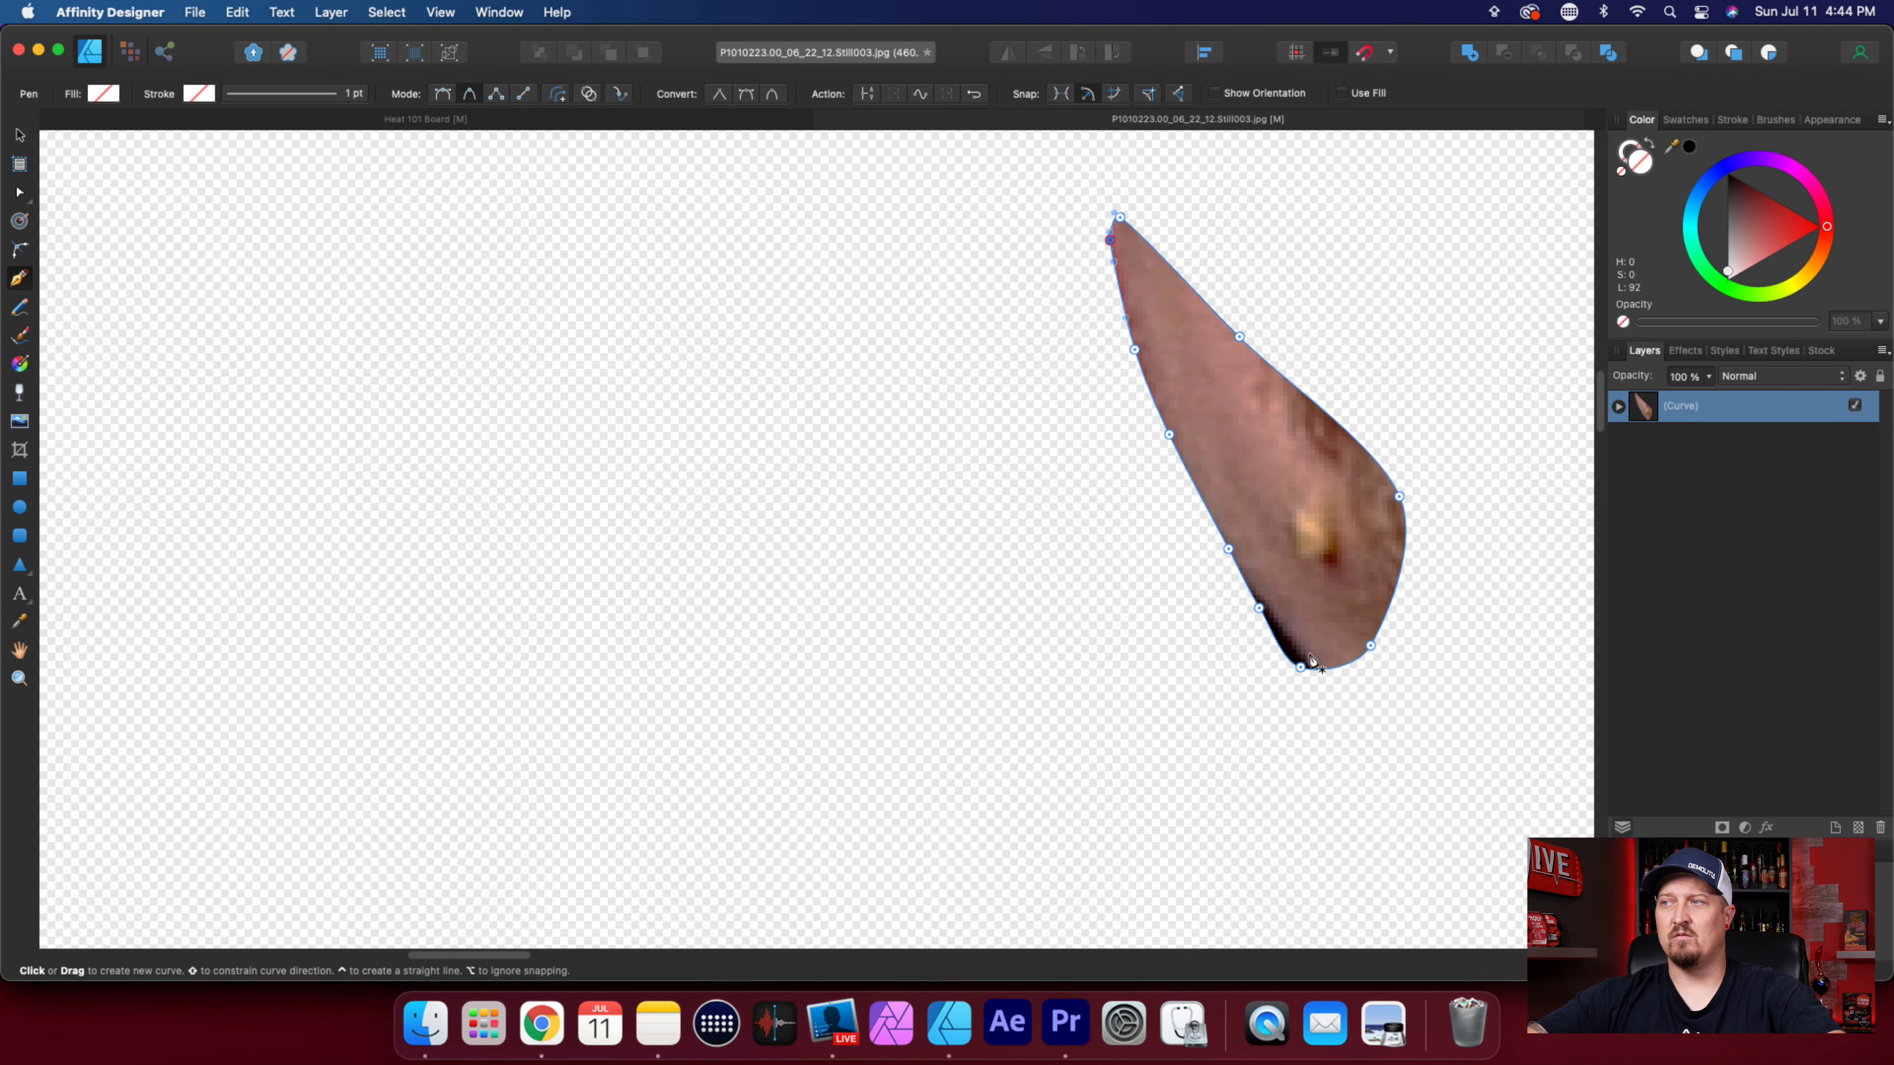
Undo the test clipping and the closing nodes, back to the jaw node beside the grey strip.
key(super+z)
key(super+z)
key(super+z)
key(super+z)
key(super+z)
key(super+z)
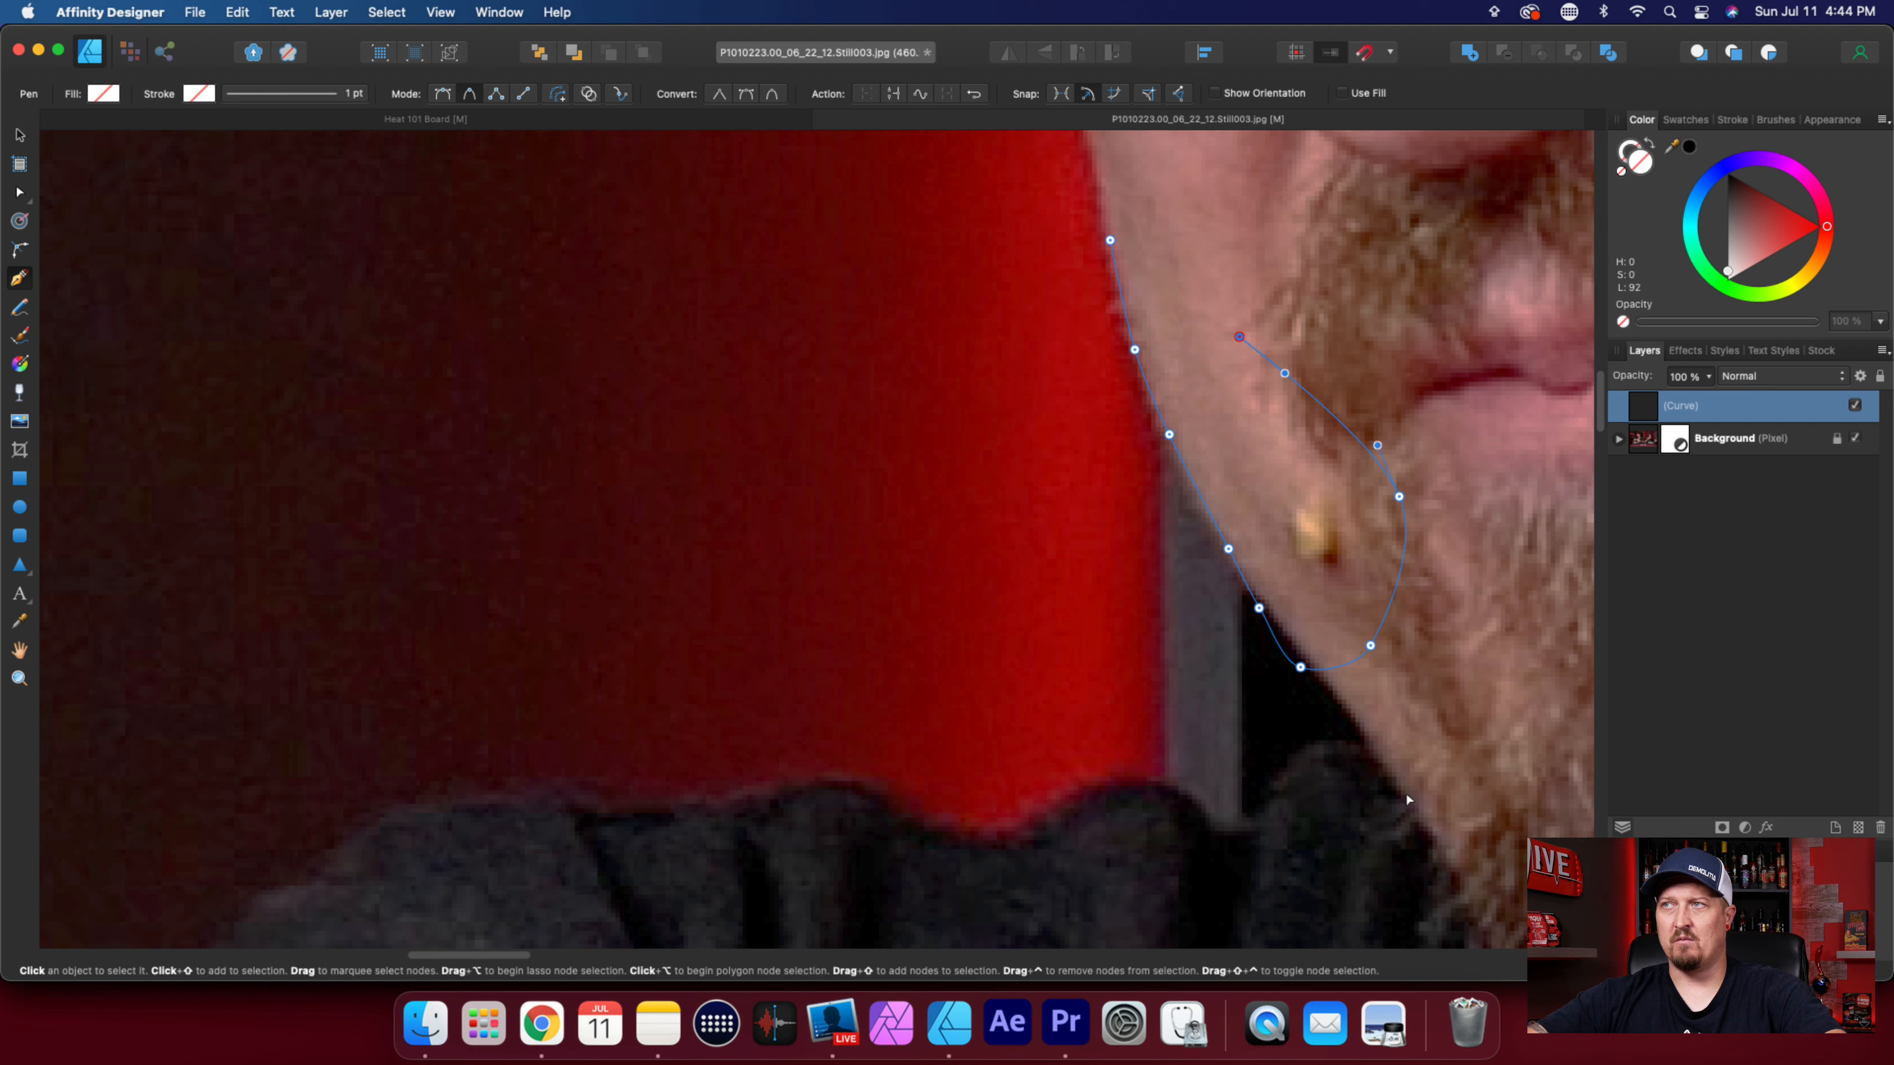
key(super+z)
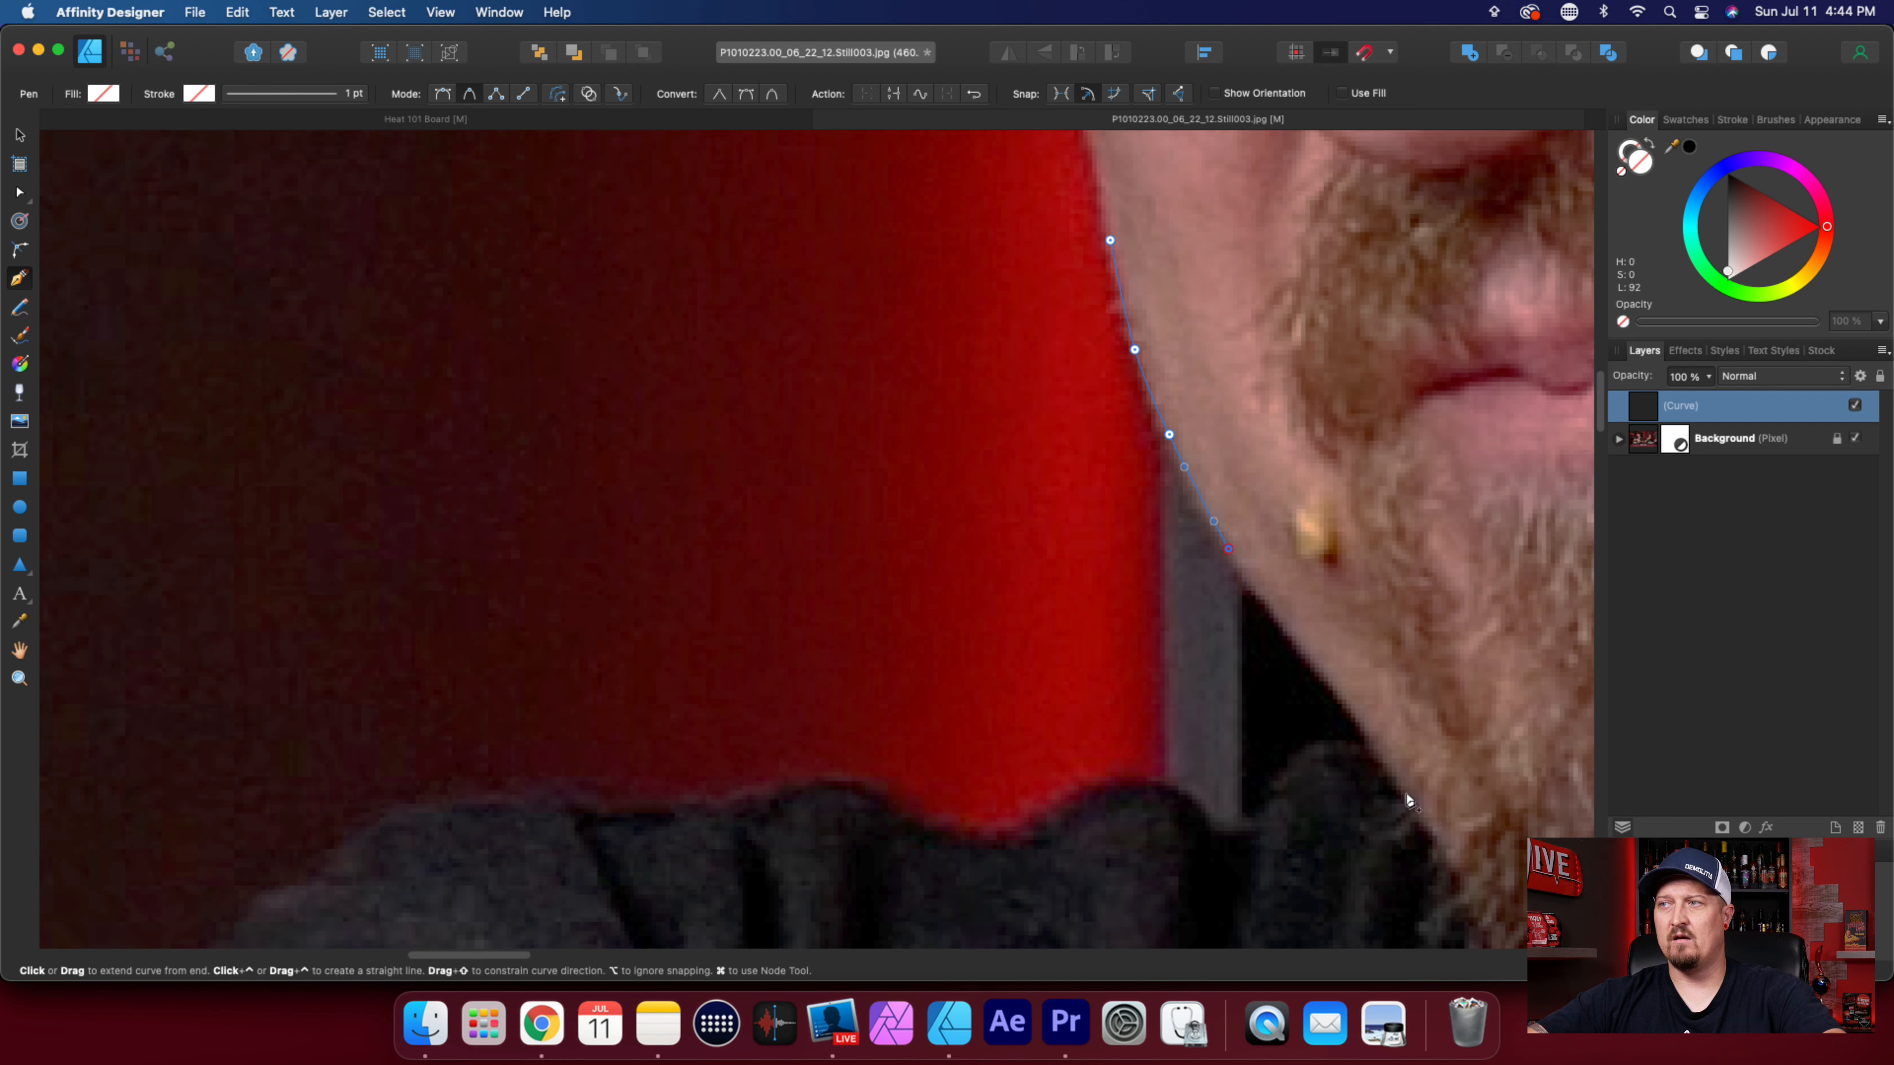
Continue the Pen path along the lower jaw to the point where the beard meets the shirt.
click(1281, 620)
scroll(1313, 642, down, 4)
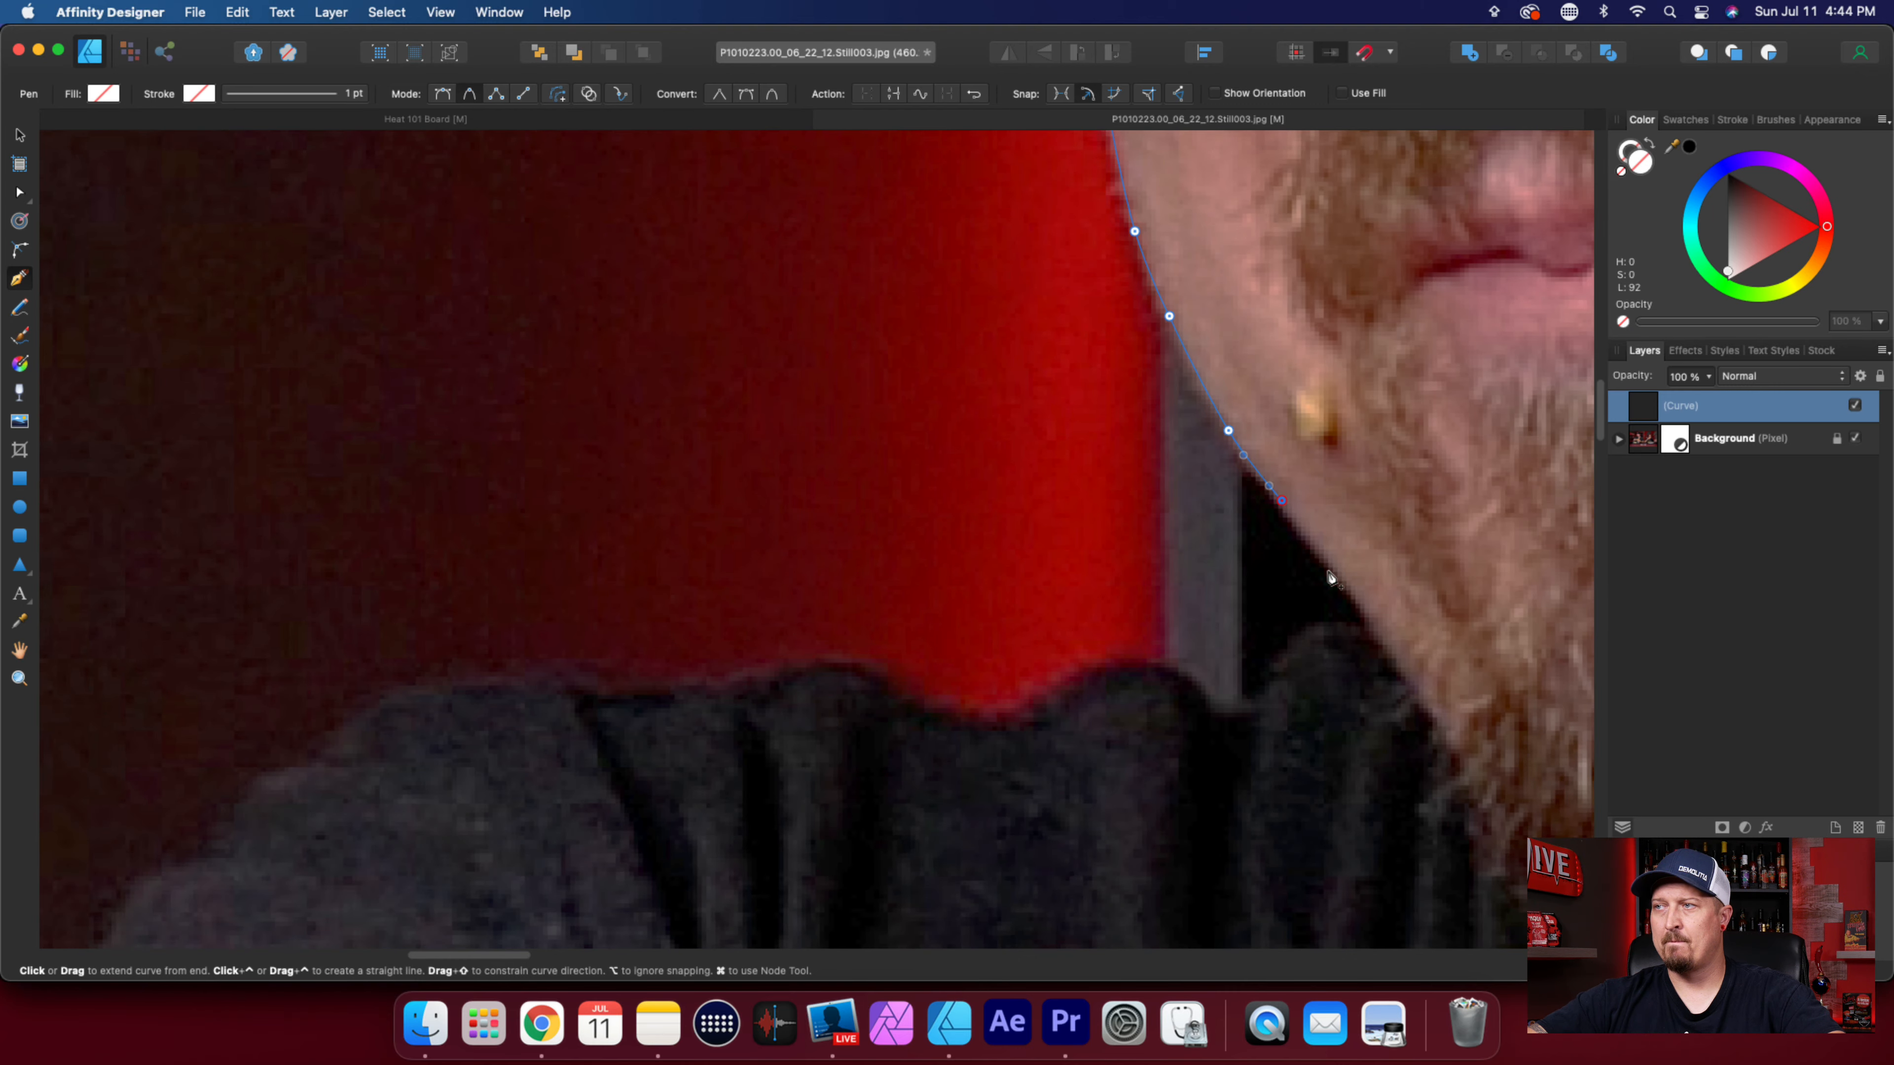
click(1334, 569)
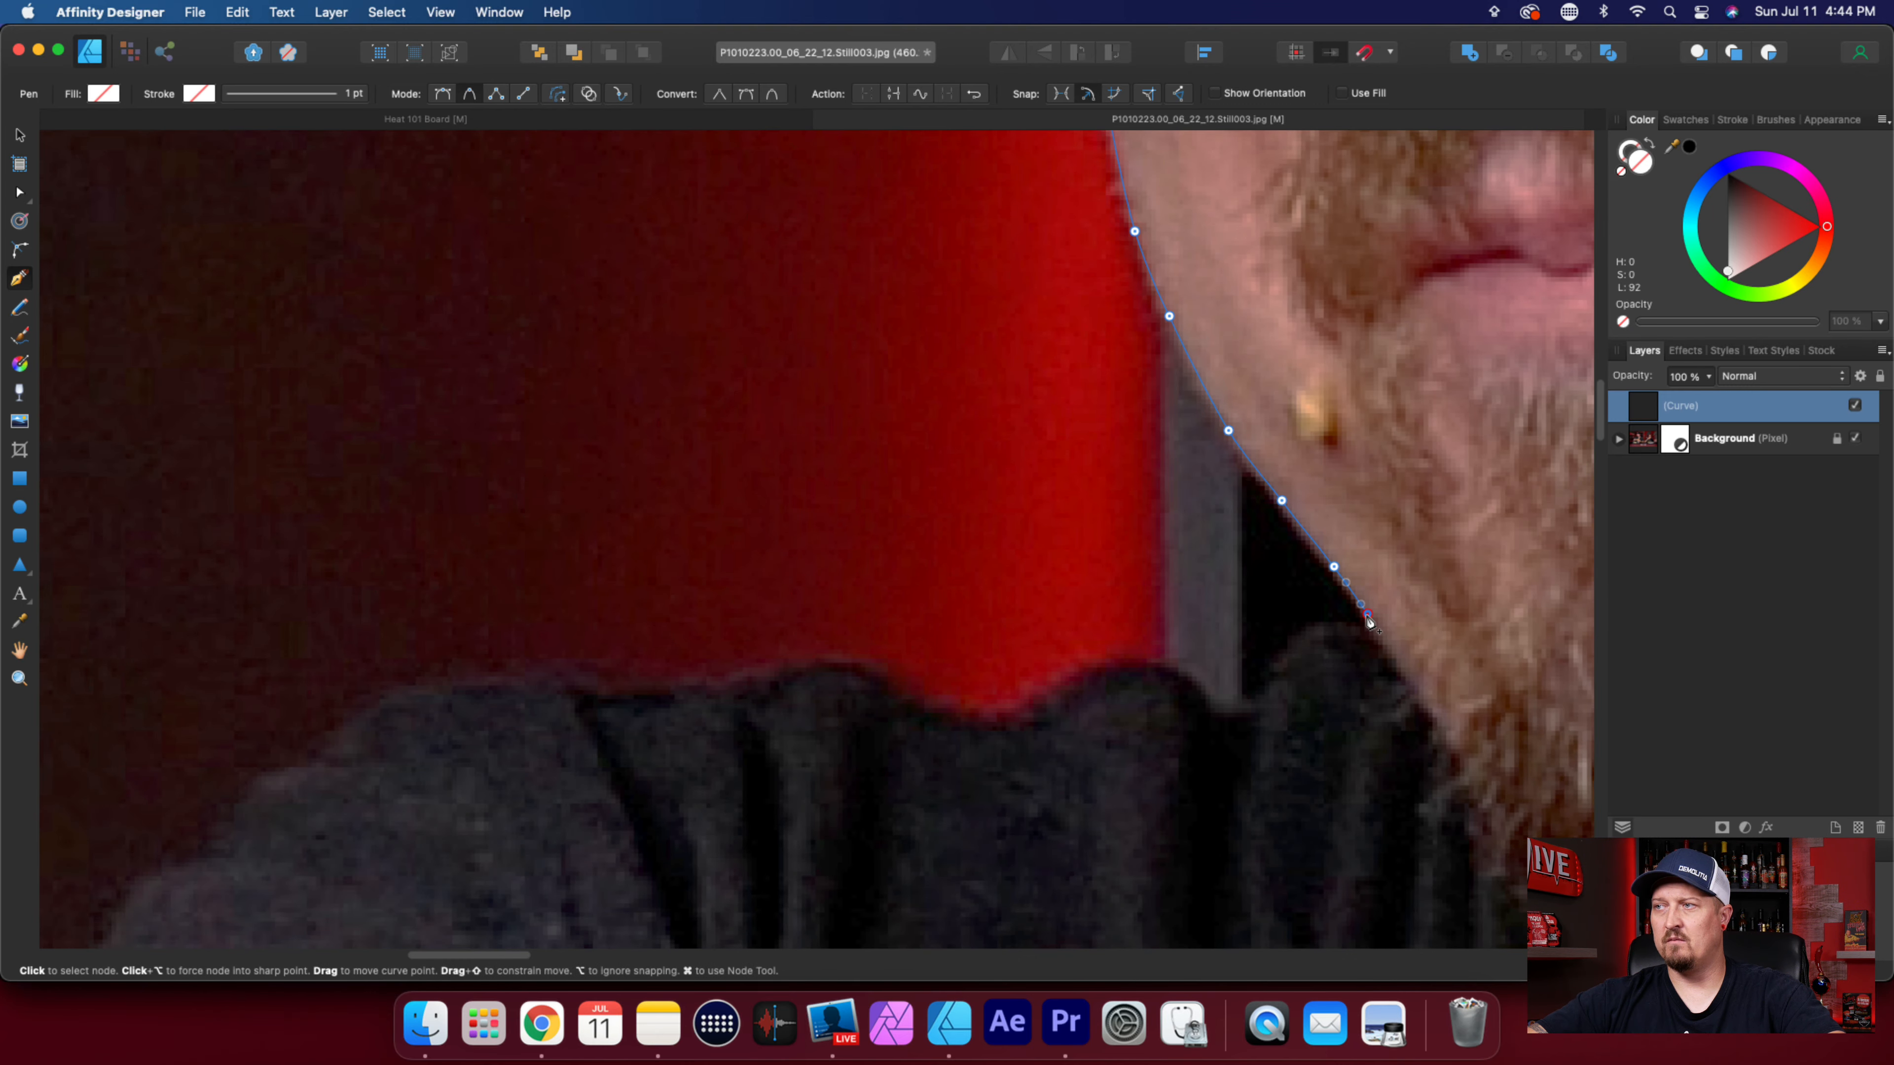
scroll(1368, 626, up, 3)
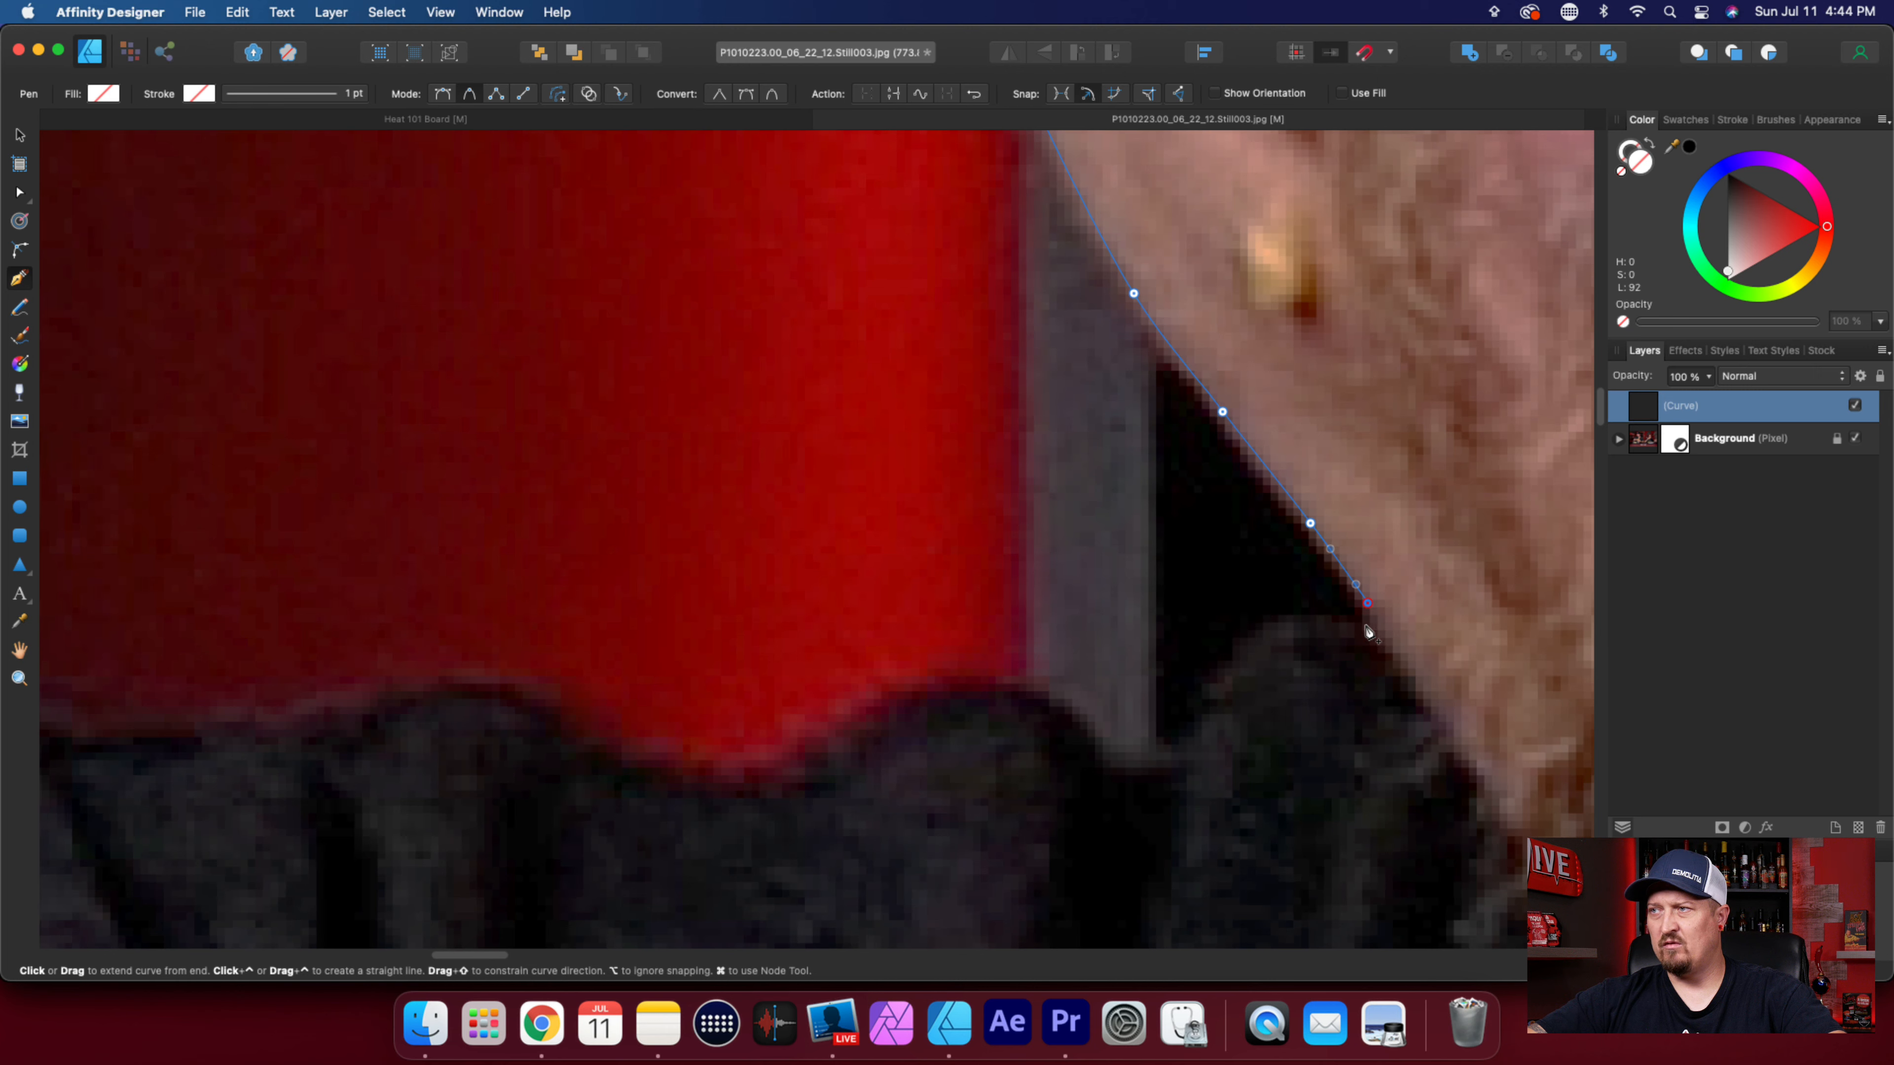
click(1379, 625)
Trace the rounded shirt fold beside the neck and the dip below the grey strip with seven smooth nodes.
click(1355, 625)
click(1304, 616)
click(1241, 643)
click(1205, 703)
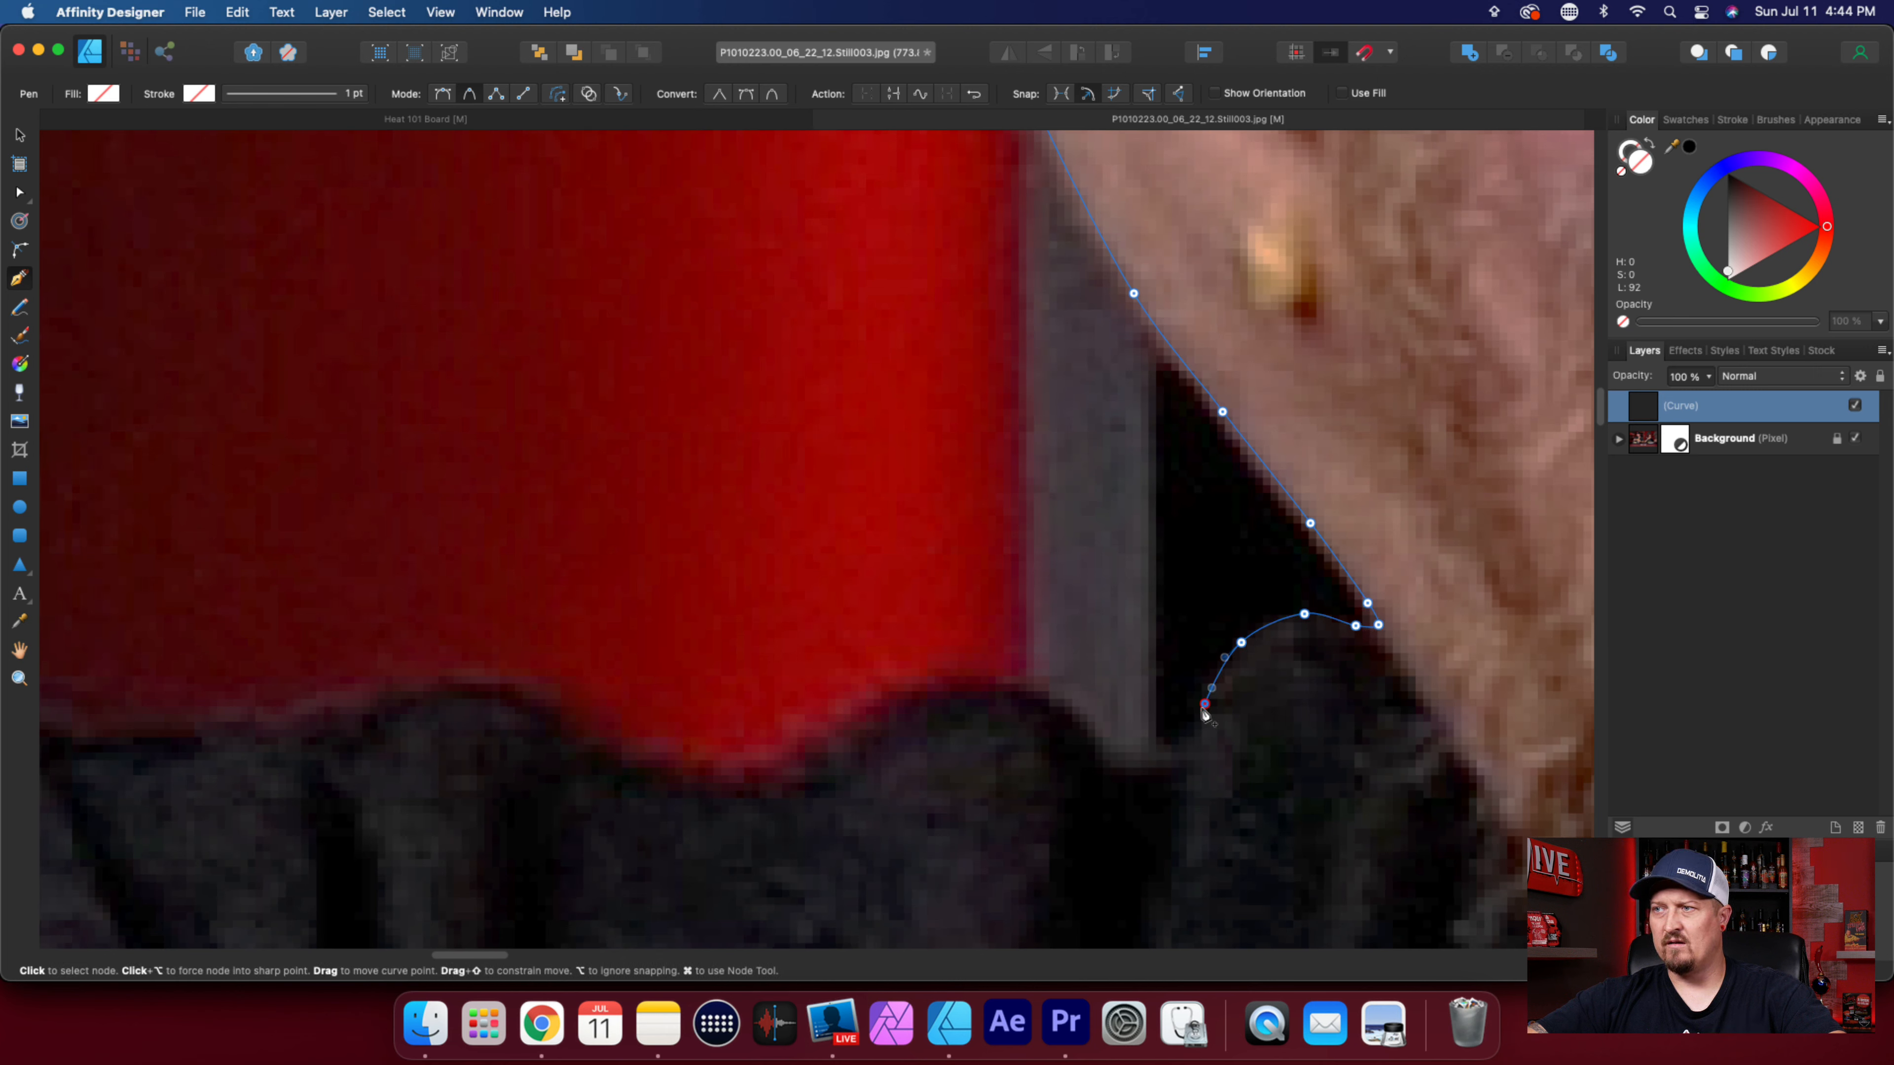
click(1190, 749)
click(1143, 763)
click(1101, 746)
Trace the shirt folds outward along the top of the shoulder with closely spaced nodes.
click(1040, 694)
click(913, 691)
click(803, 763)
click(727, 793)
click(630, 757)
scroll(989, 858, left, 5)
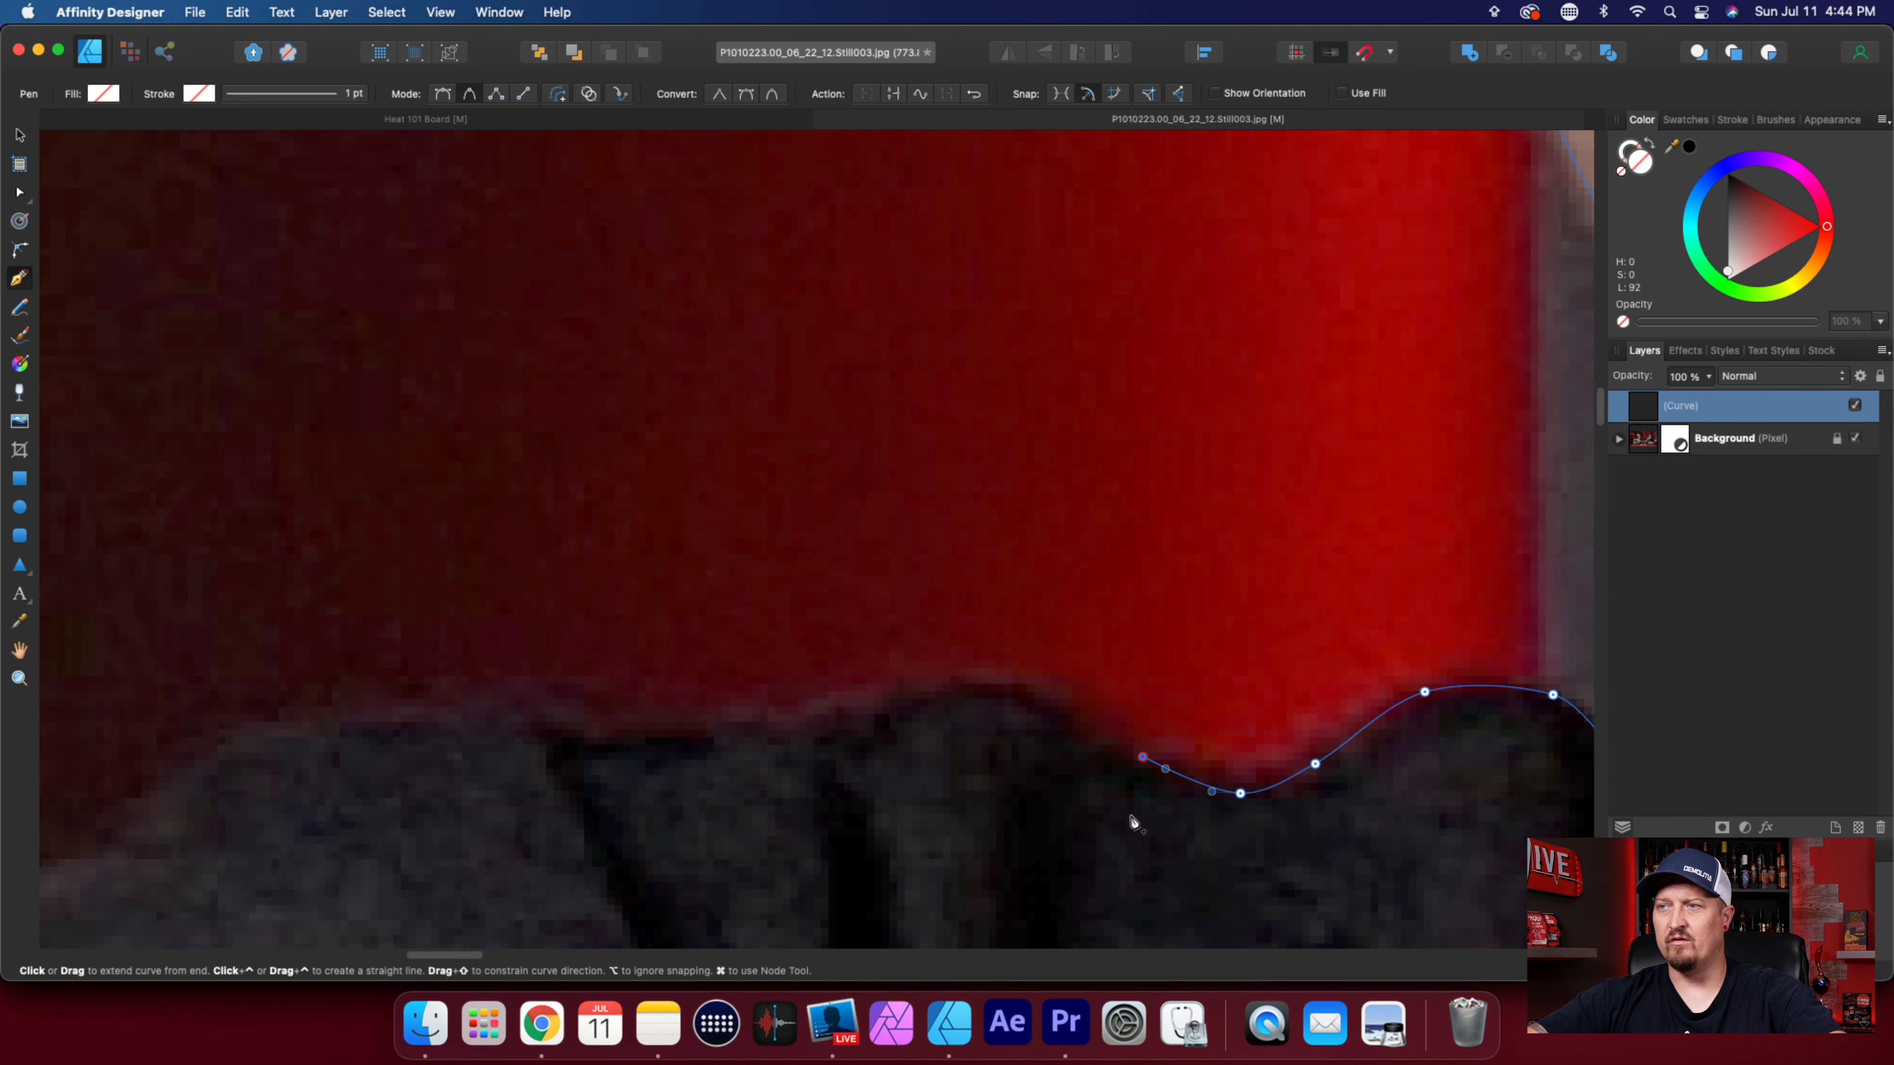
click(1064, 691)
click(899, 681)
click(736, 714)
scroll(701, 758, down, 3)
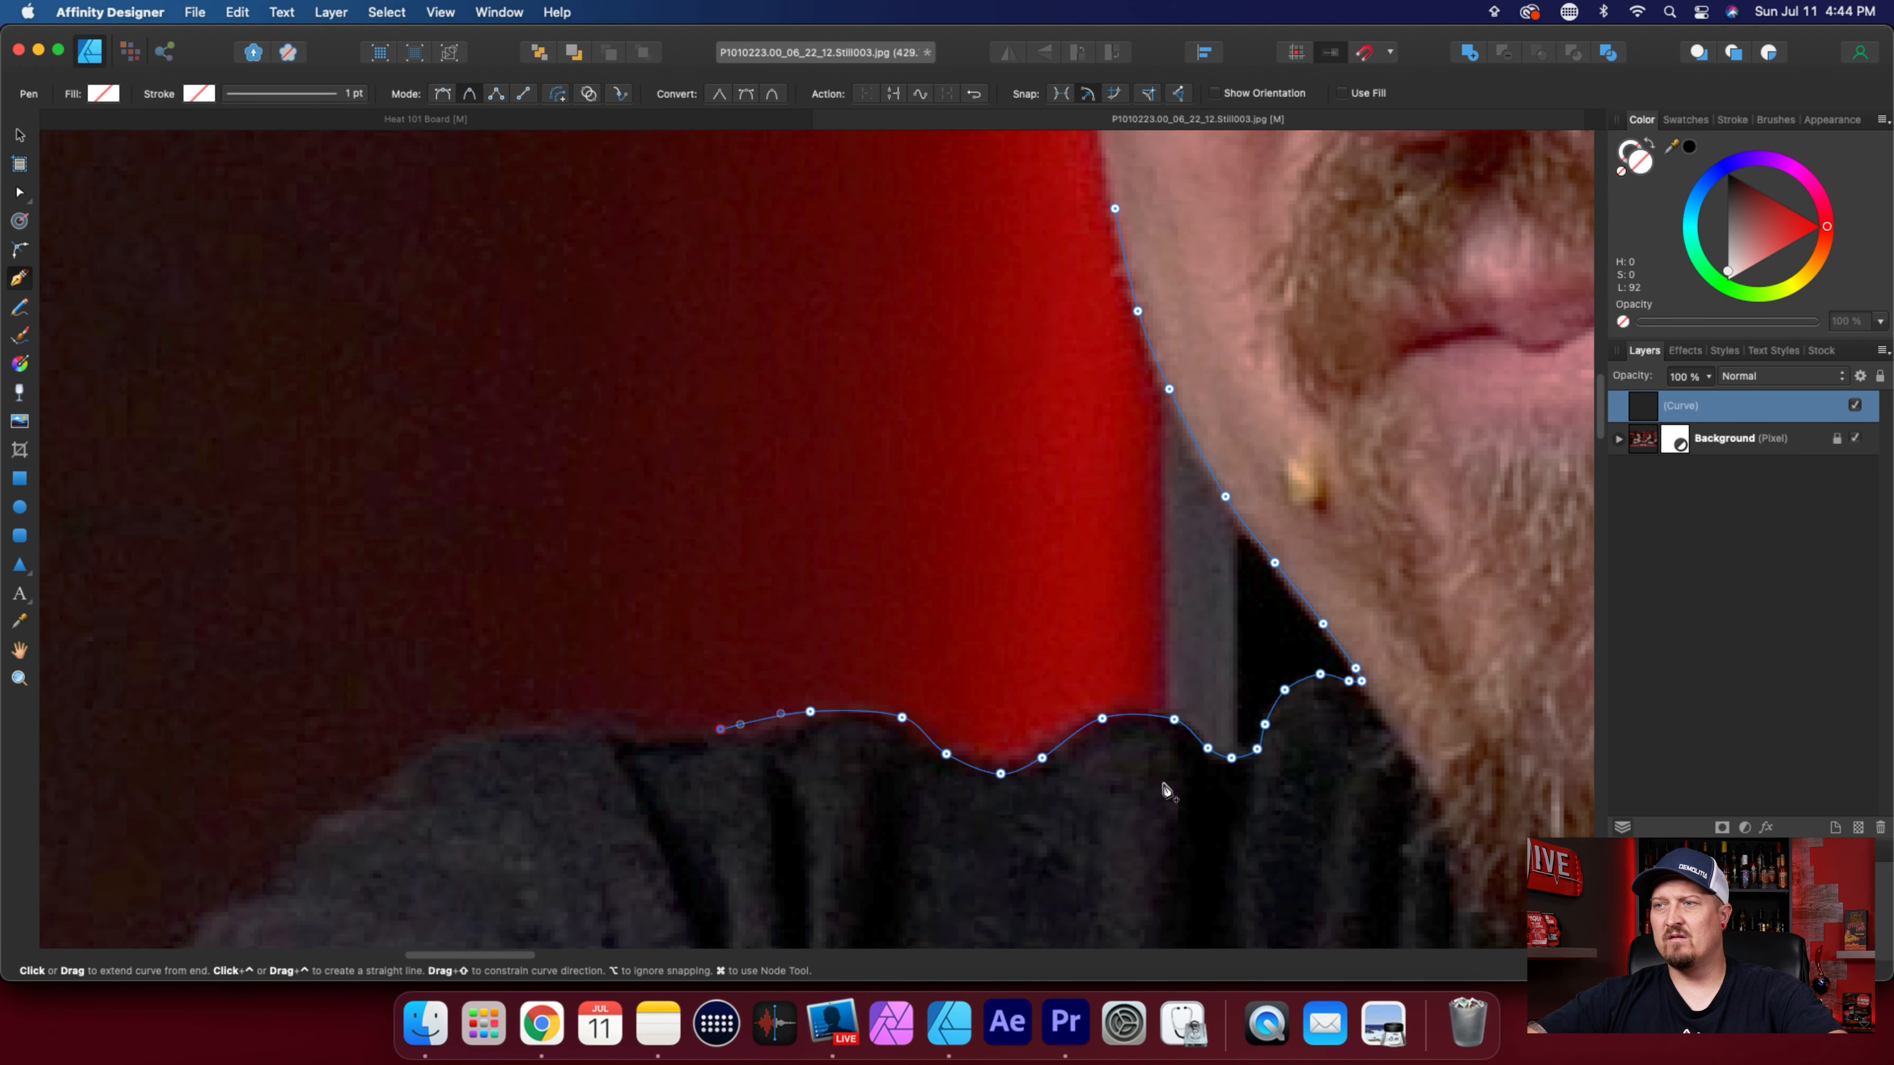
Undo the shoulder nodes back to the dip below the grey strip.
key(super+z)
key(super+z)
key(super+z)
key(super+z)
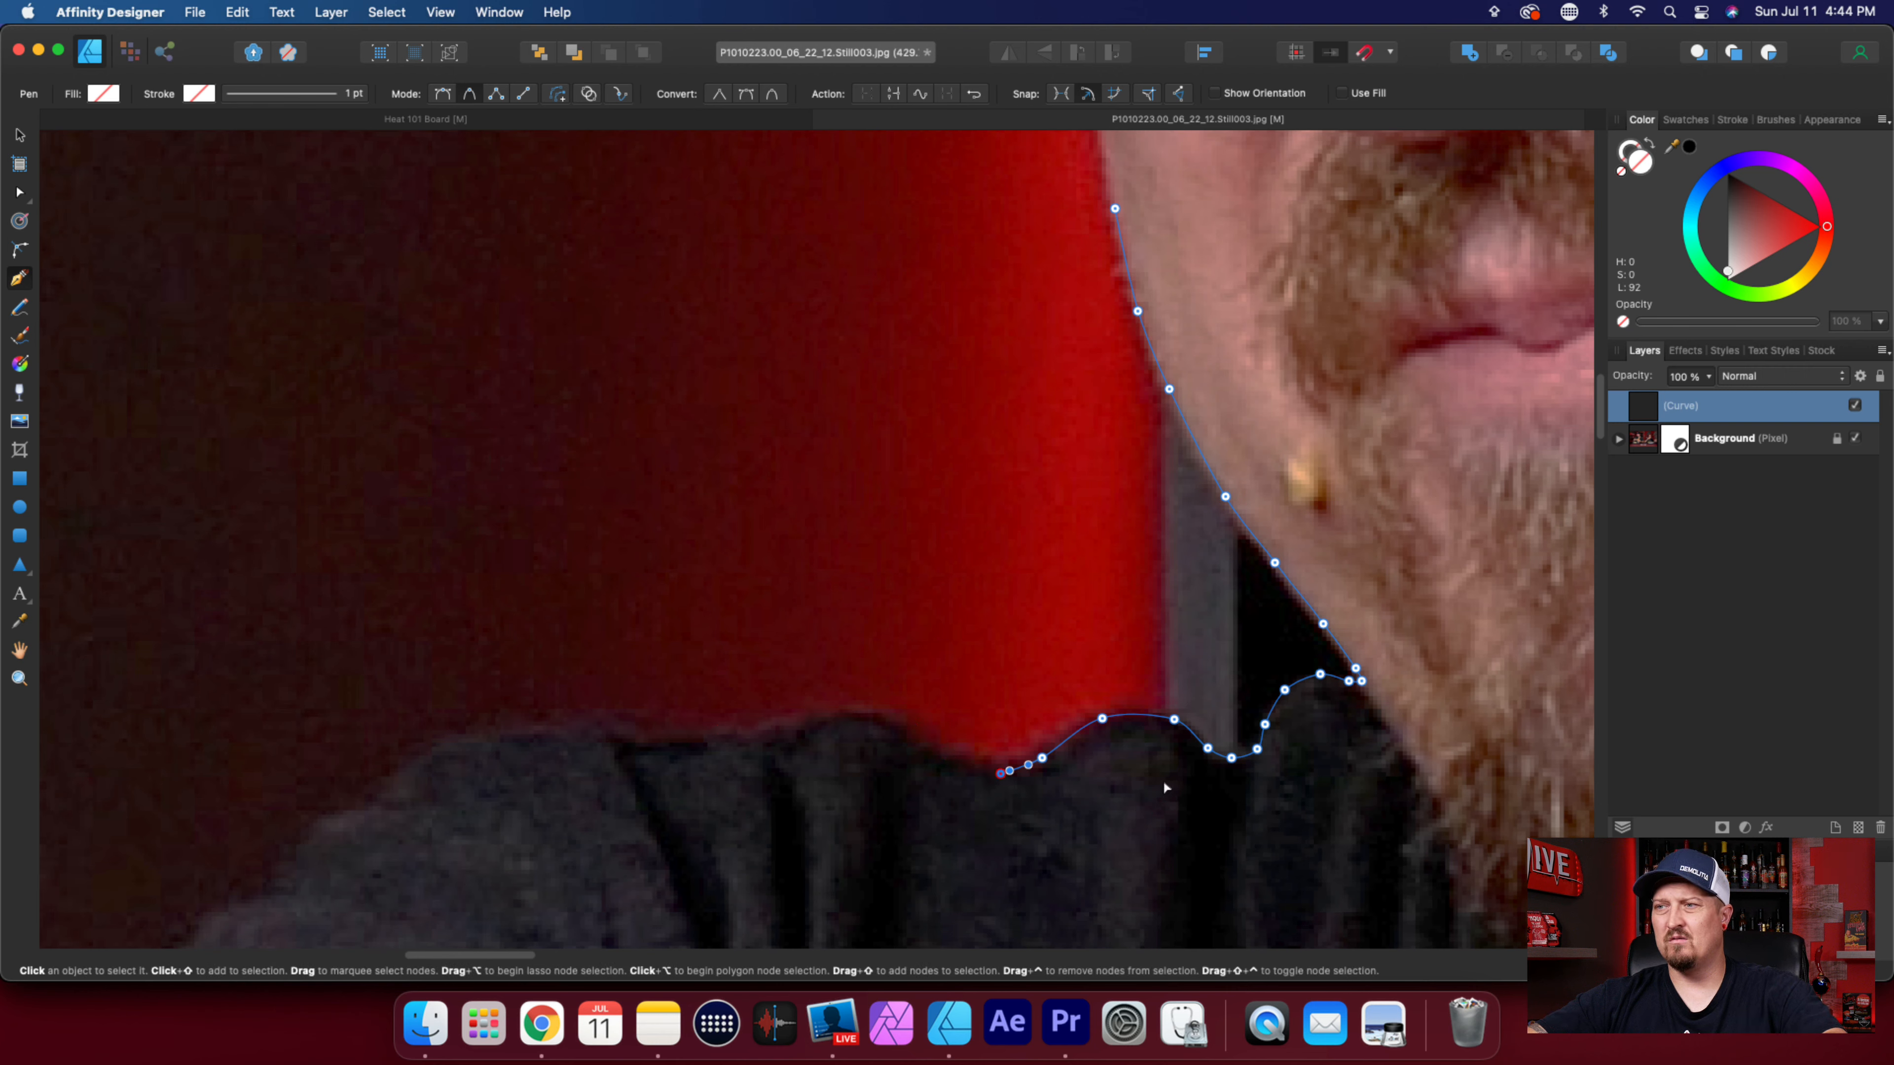
key(super+z)
key(super+z)
key(super+z)
key(super+z)
key(super+z)
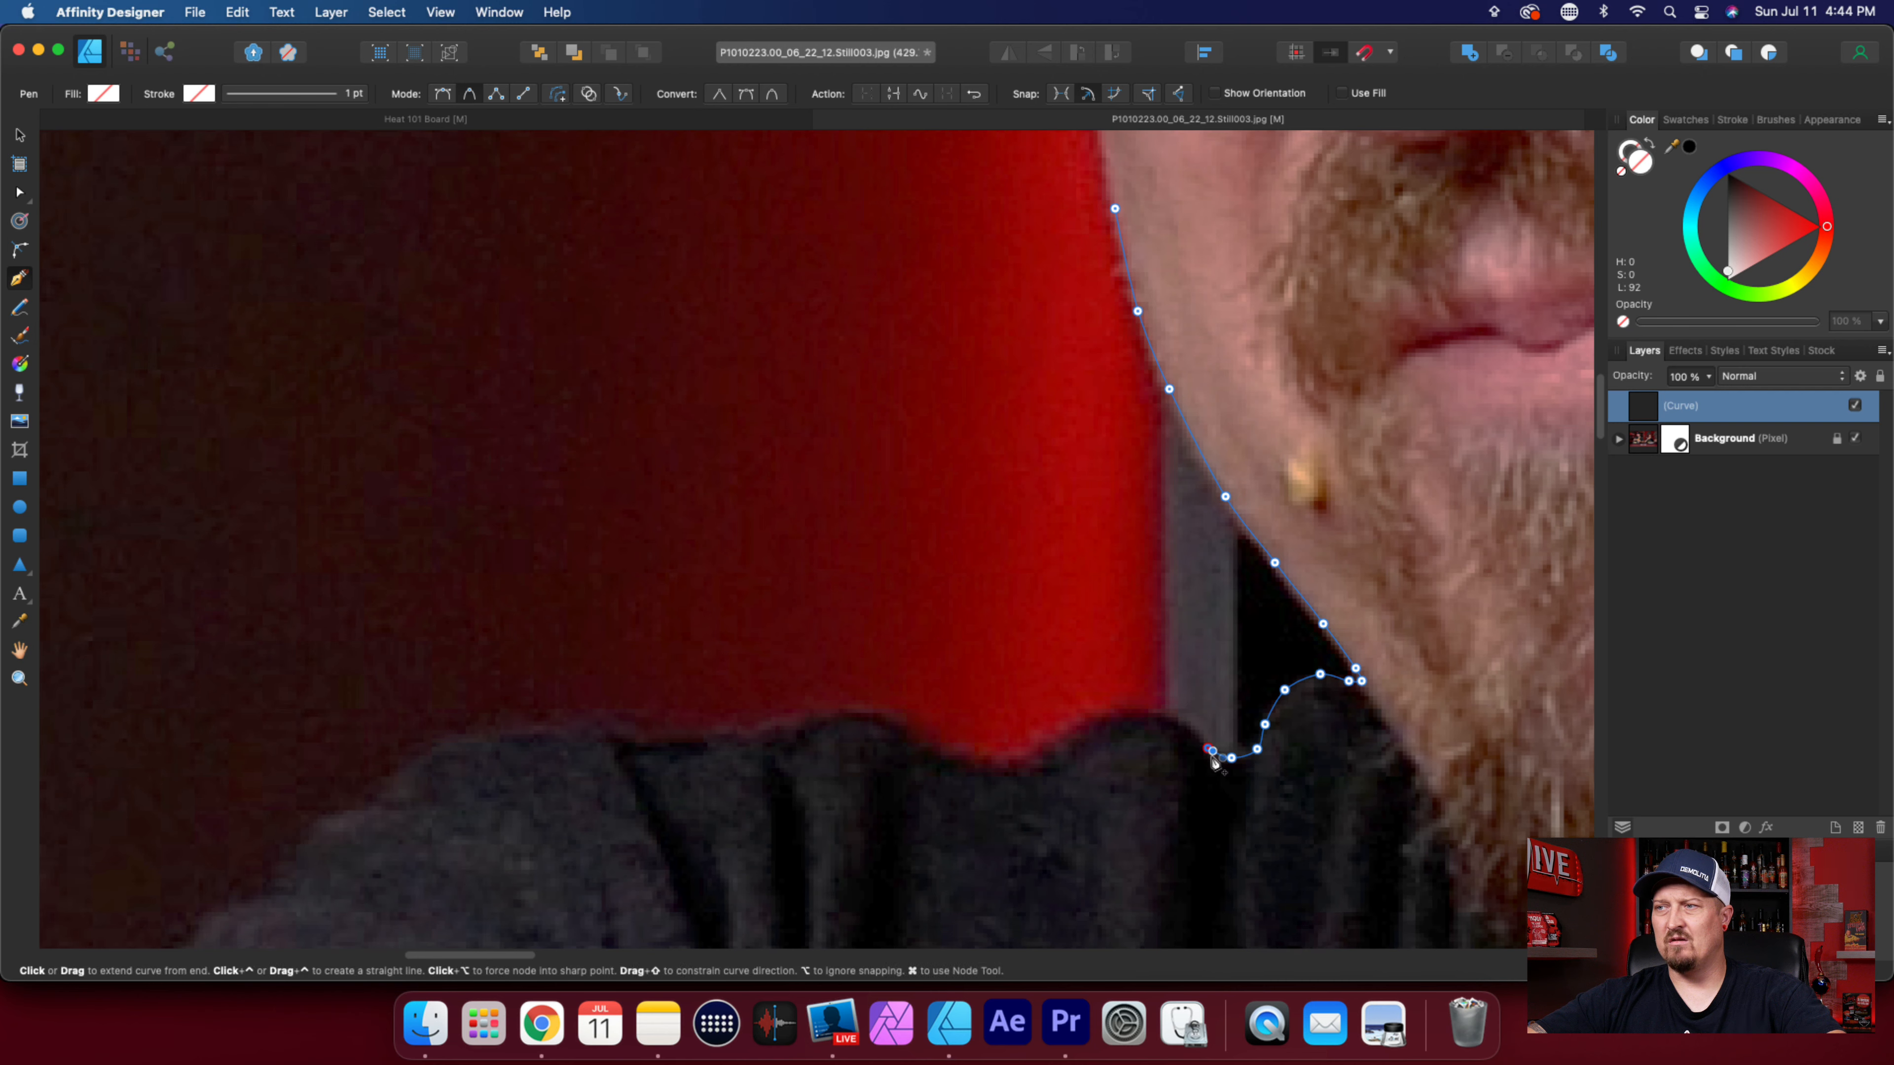
Retrace the top of the shoulder with seven widely spaced nodes, ending where the outer shoulder starts to slope down.
click(1110, 740)
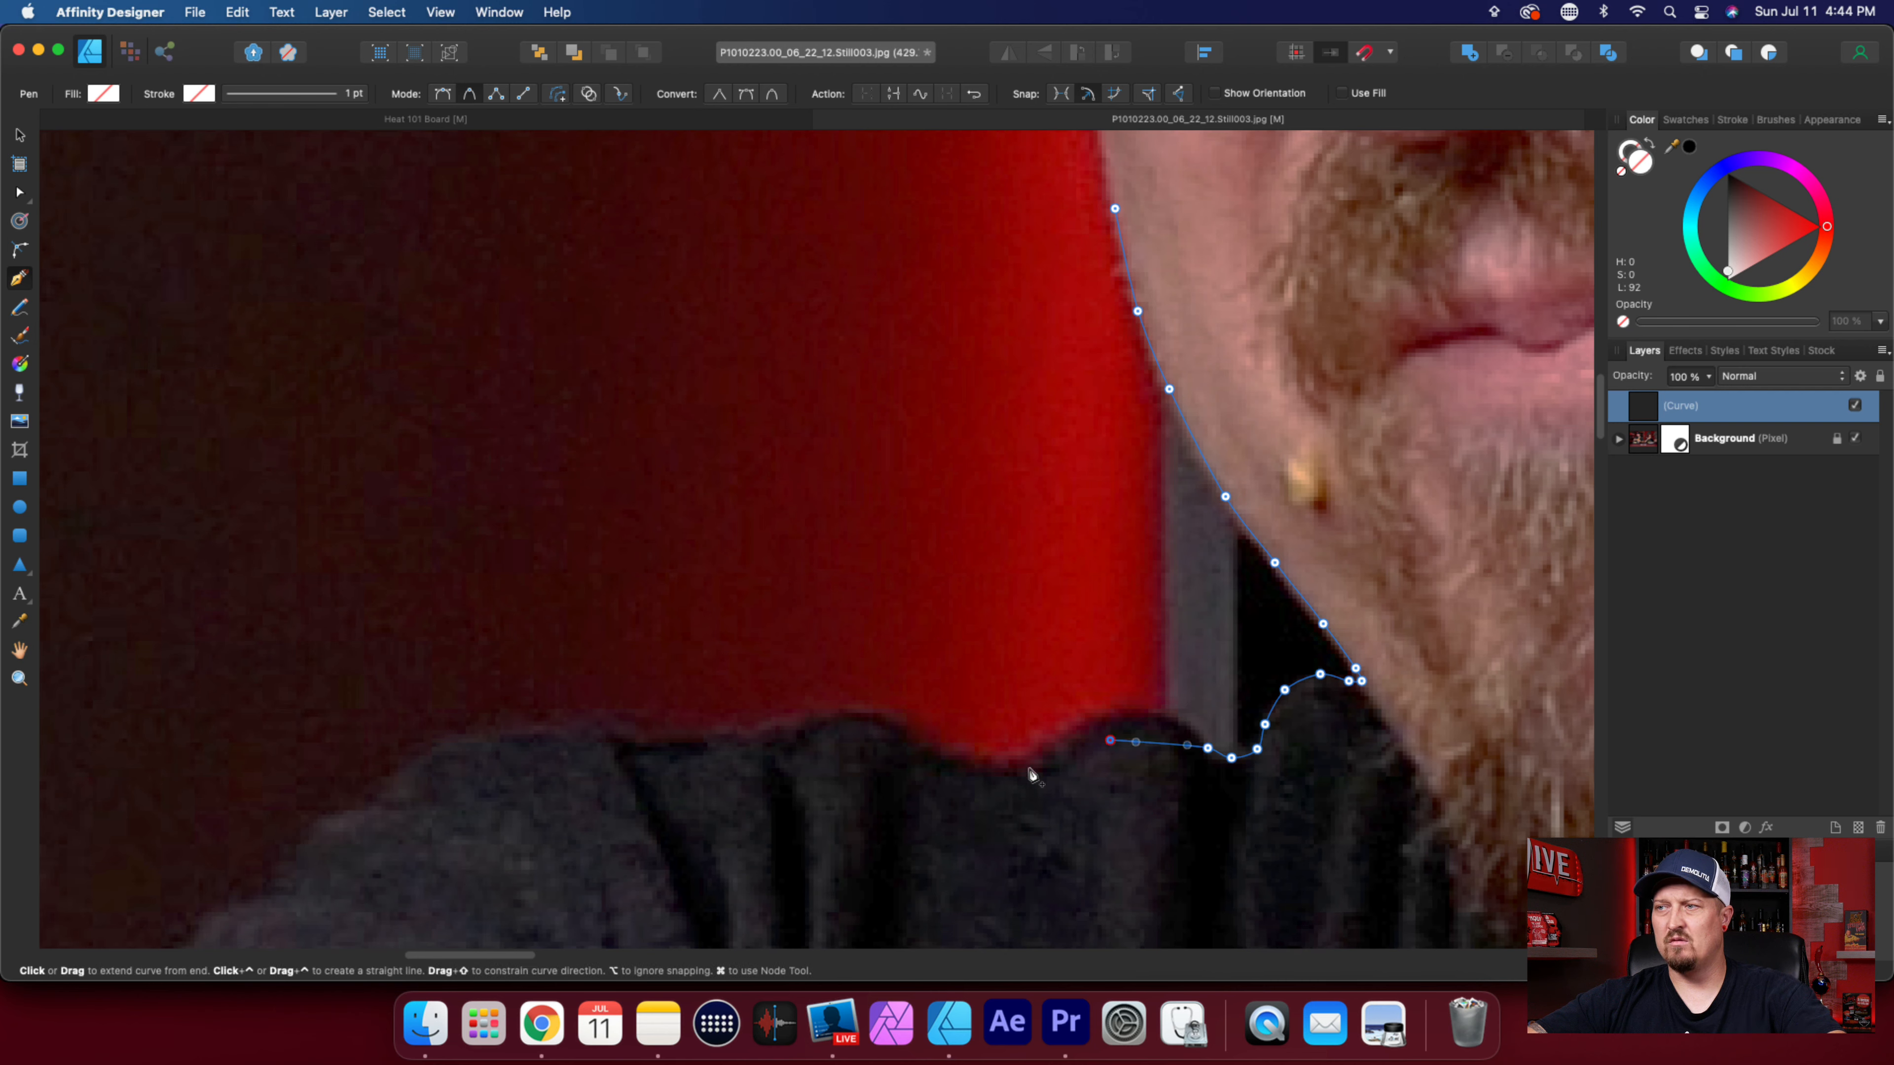
click(1004, 769)
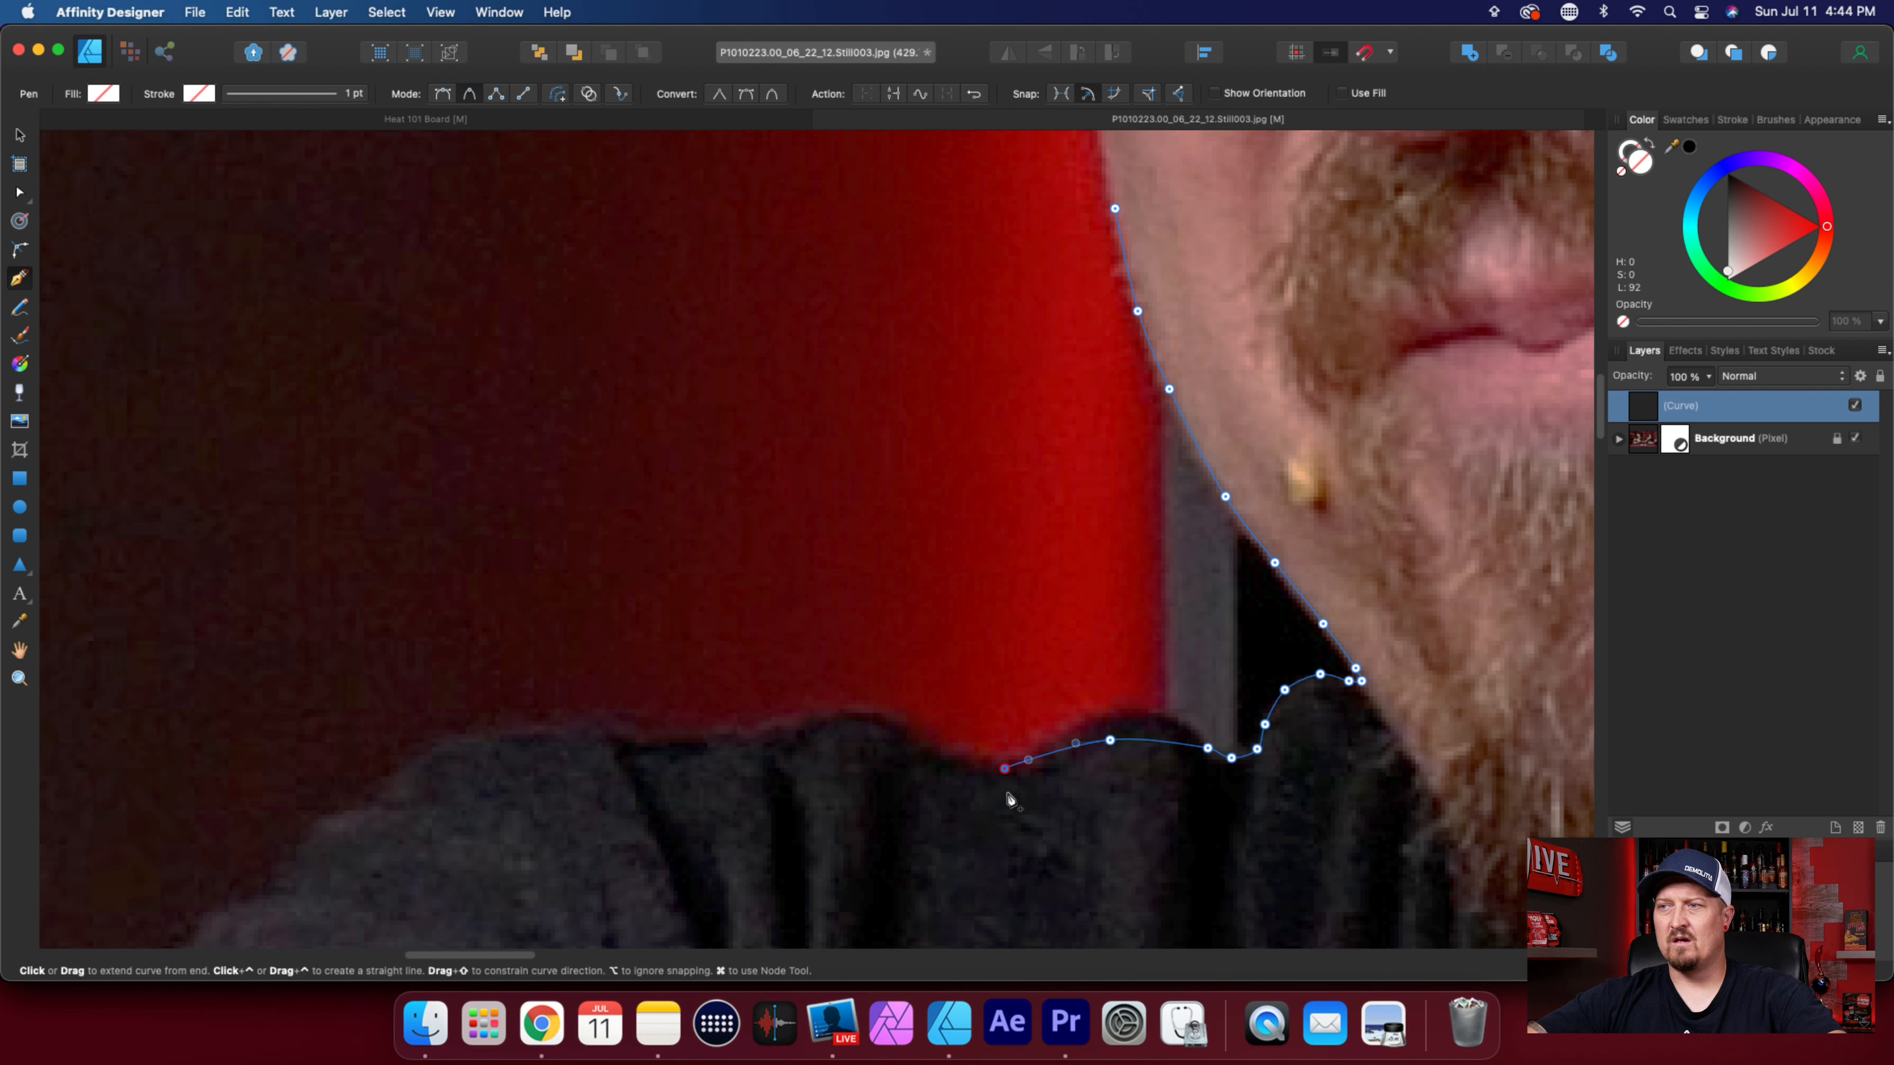
click(902, 722)
click(754, 726)
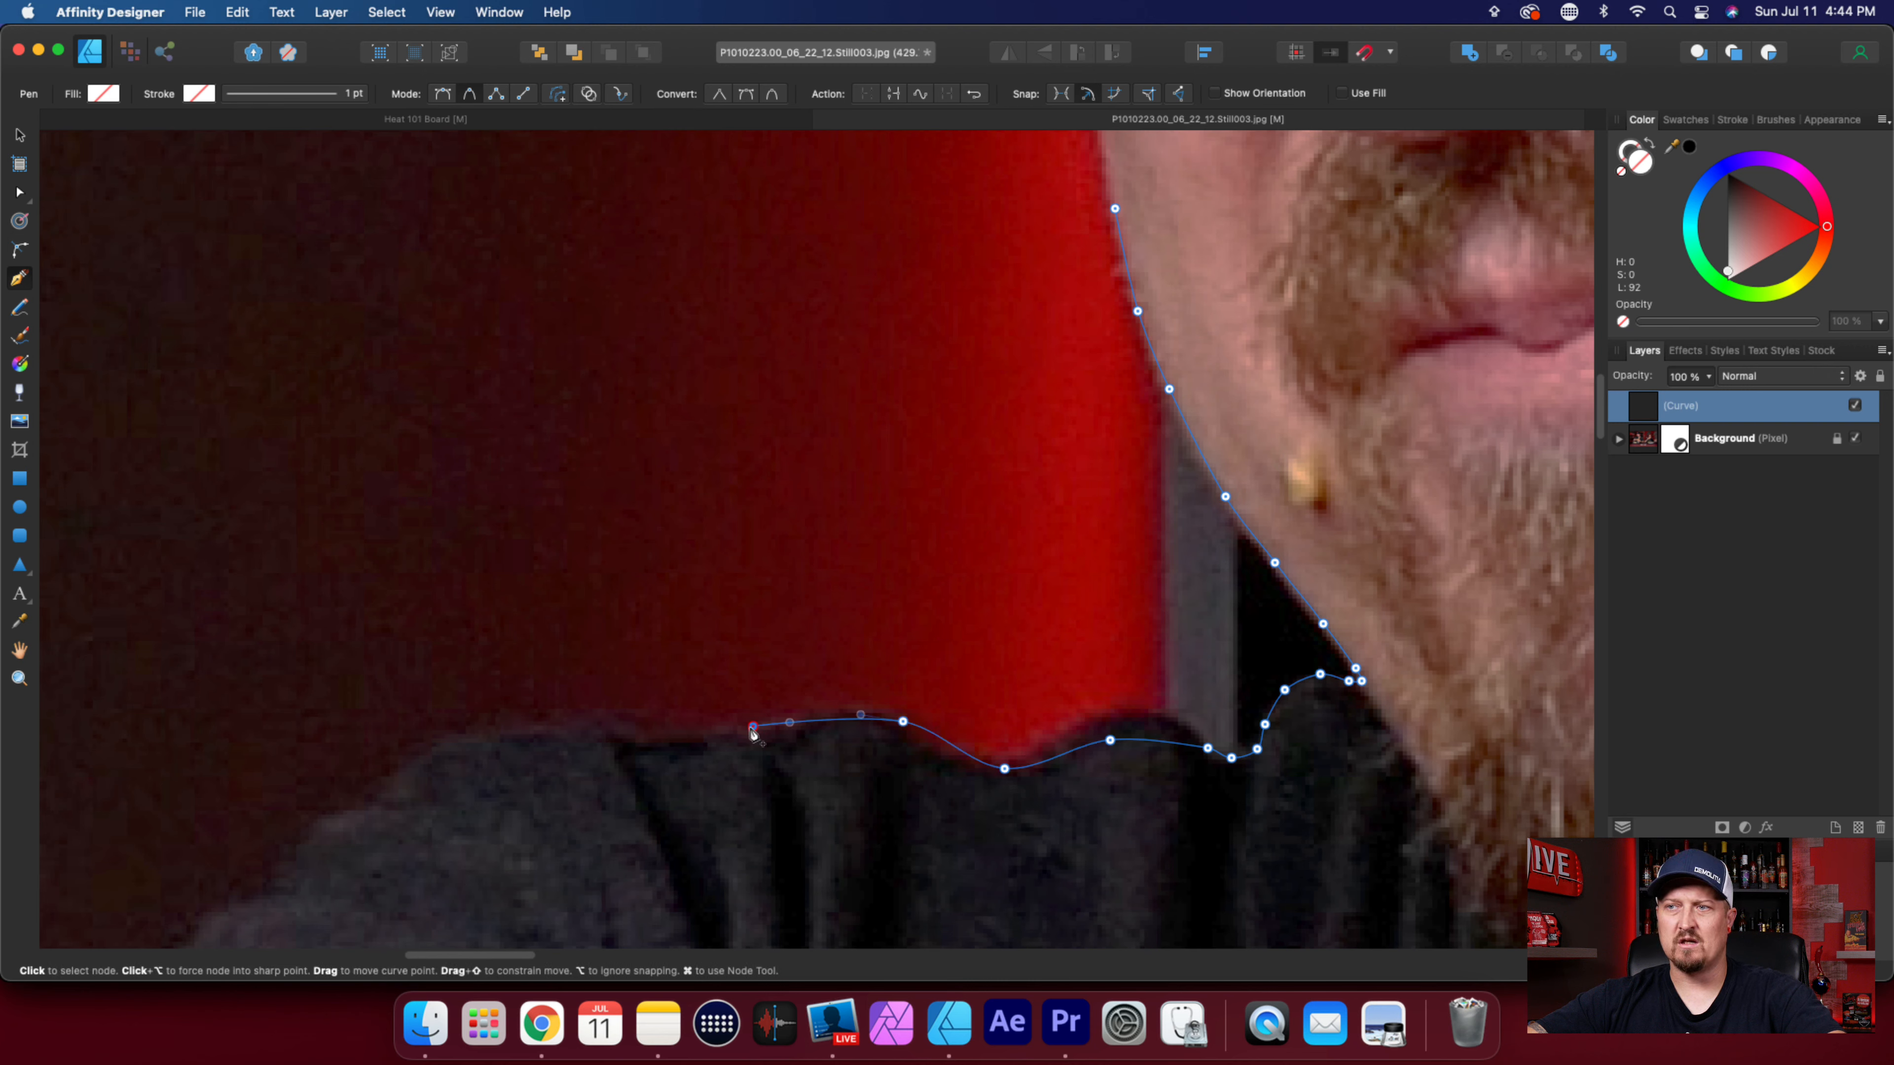
click(580, 725)
click(493, 729)
click(416, 755)
scroll(1044, 843, left, 10)
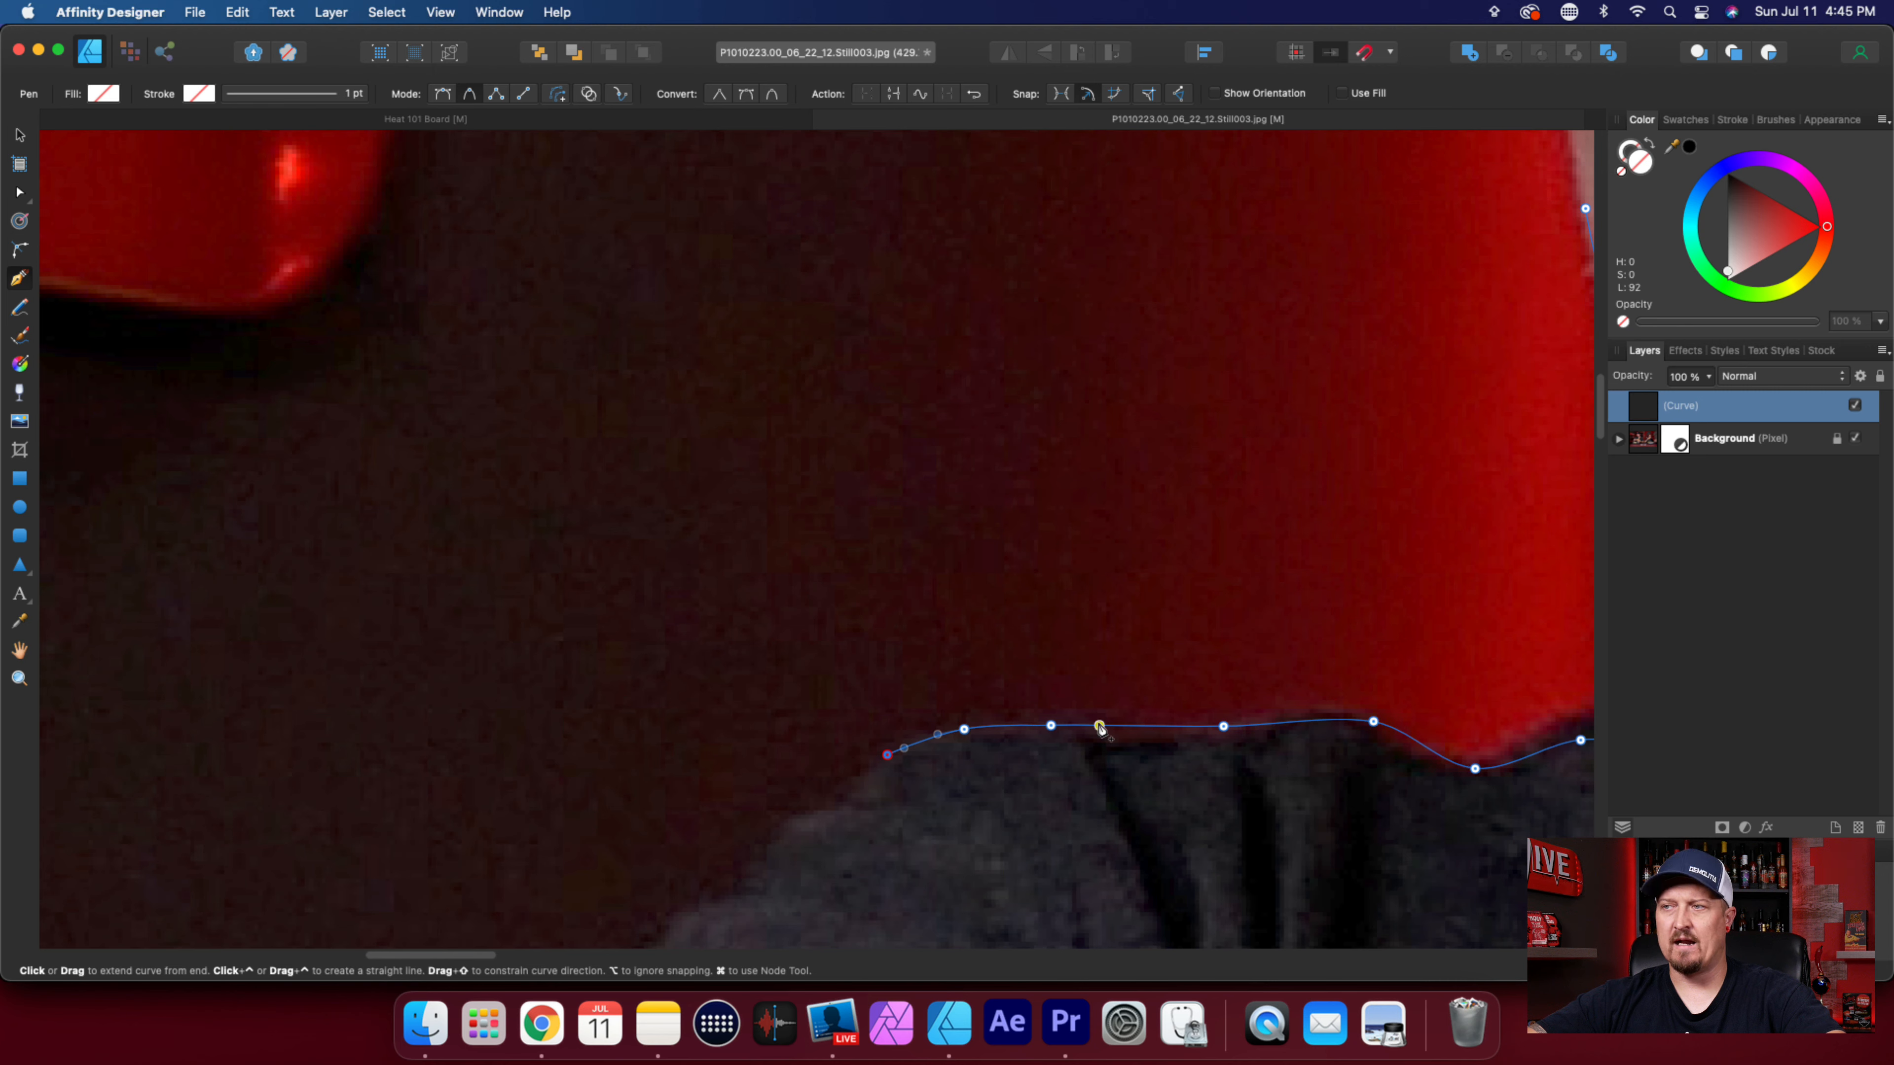
With the Node tool, add a node above the sleeve crease, lower it to the shirt edge, and shift the fold-crest node outward.
key(a)
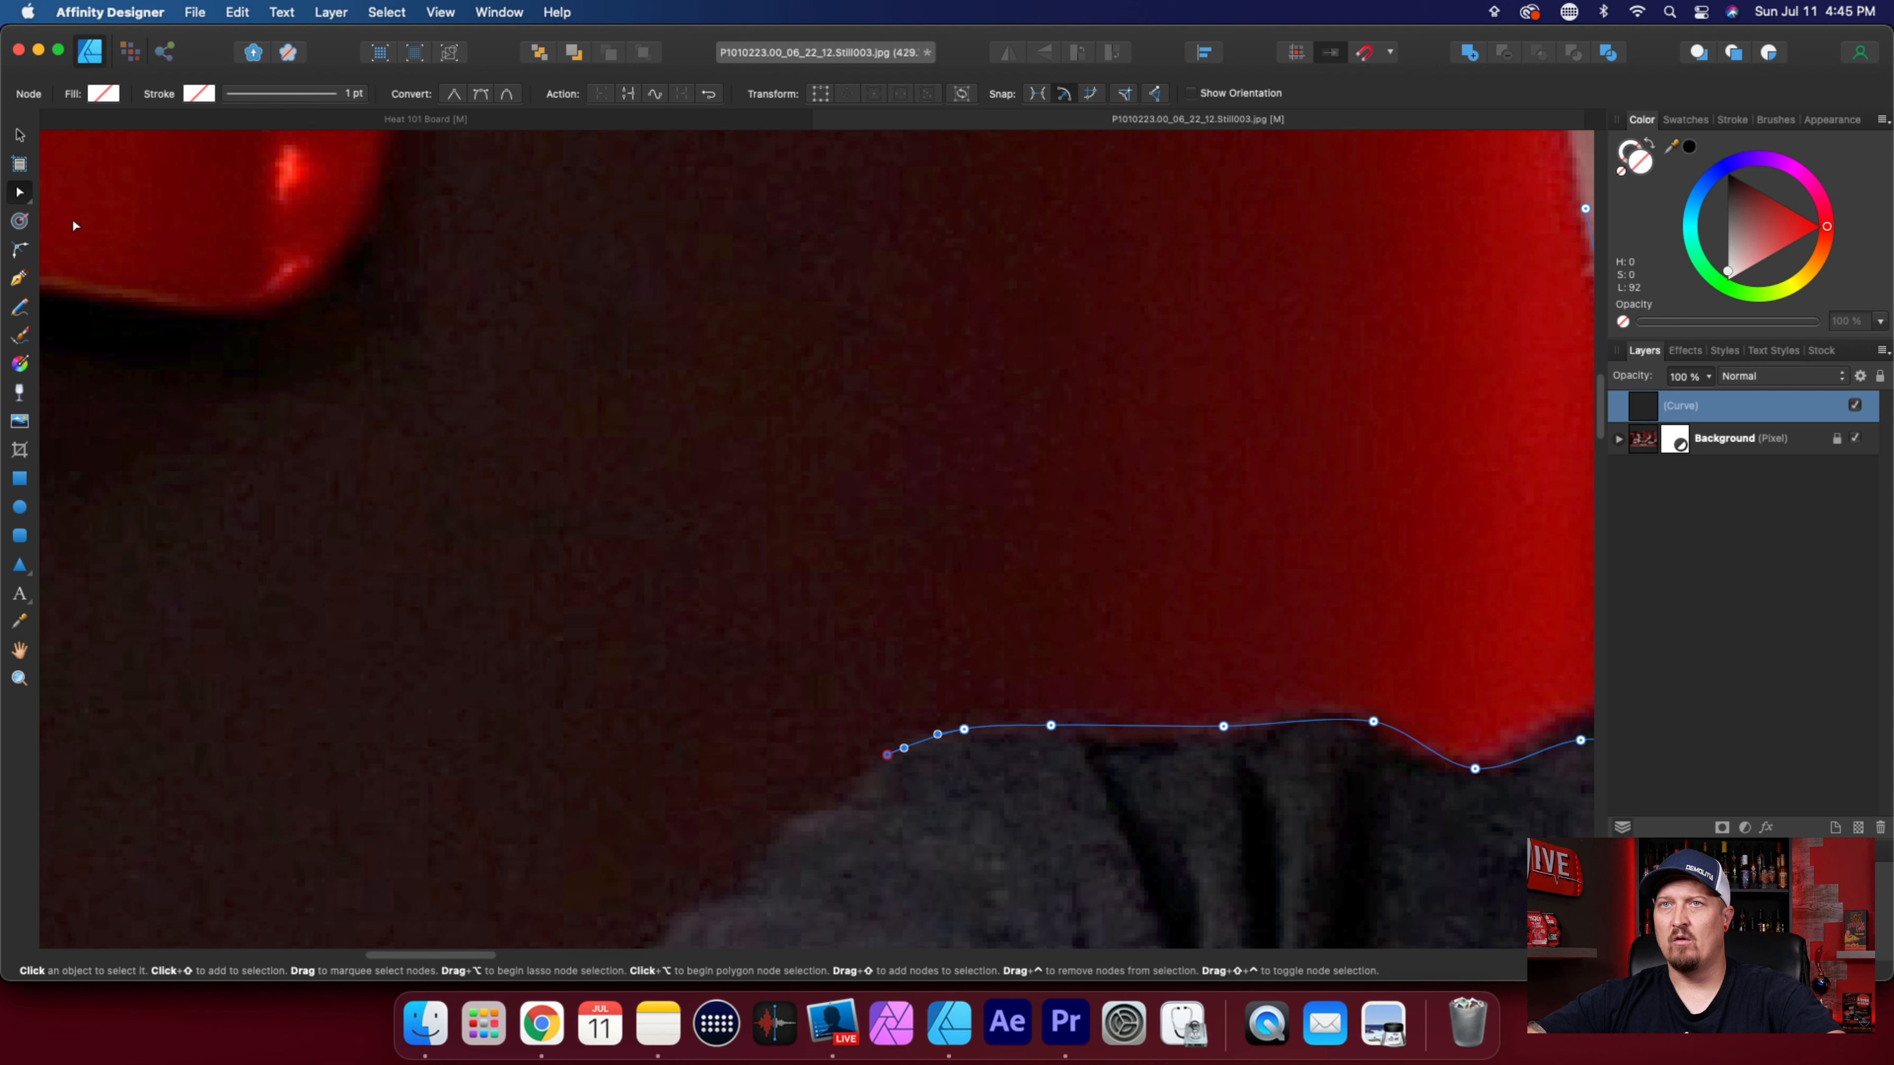
click(1134, 728)
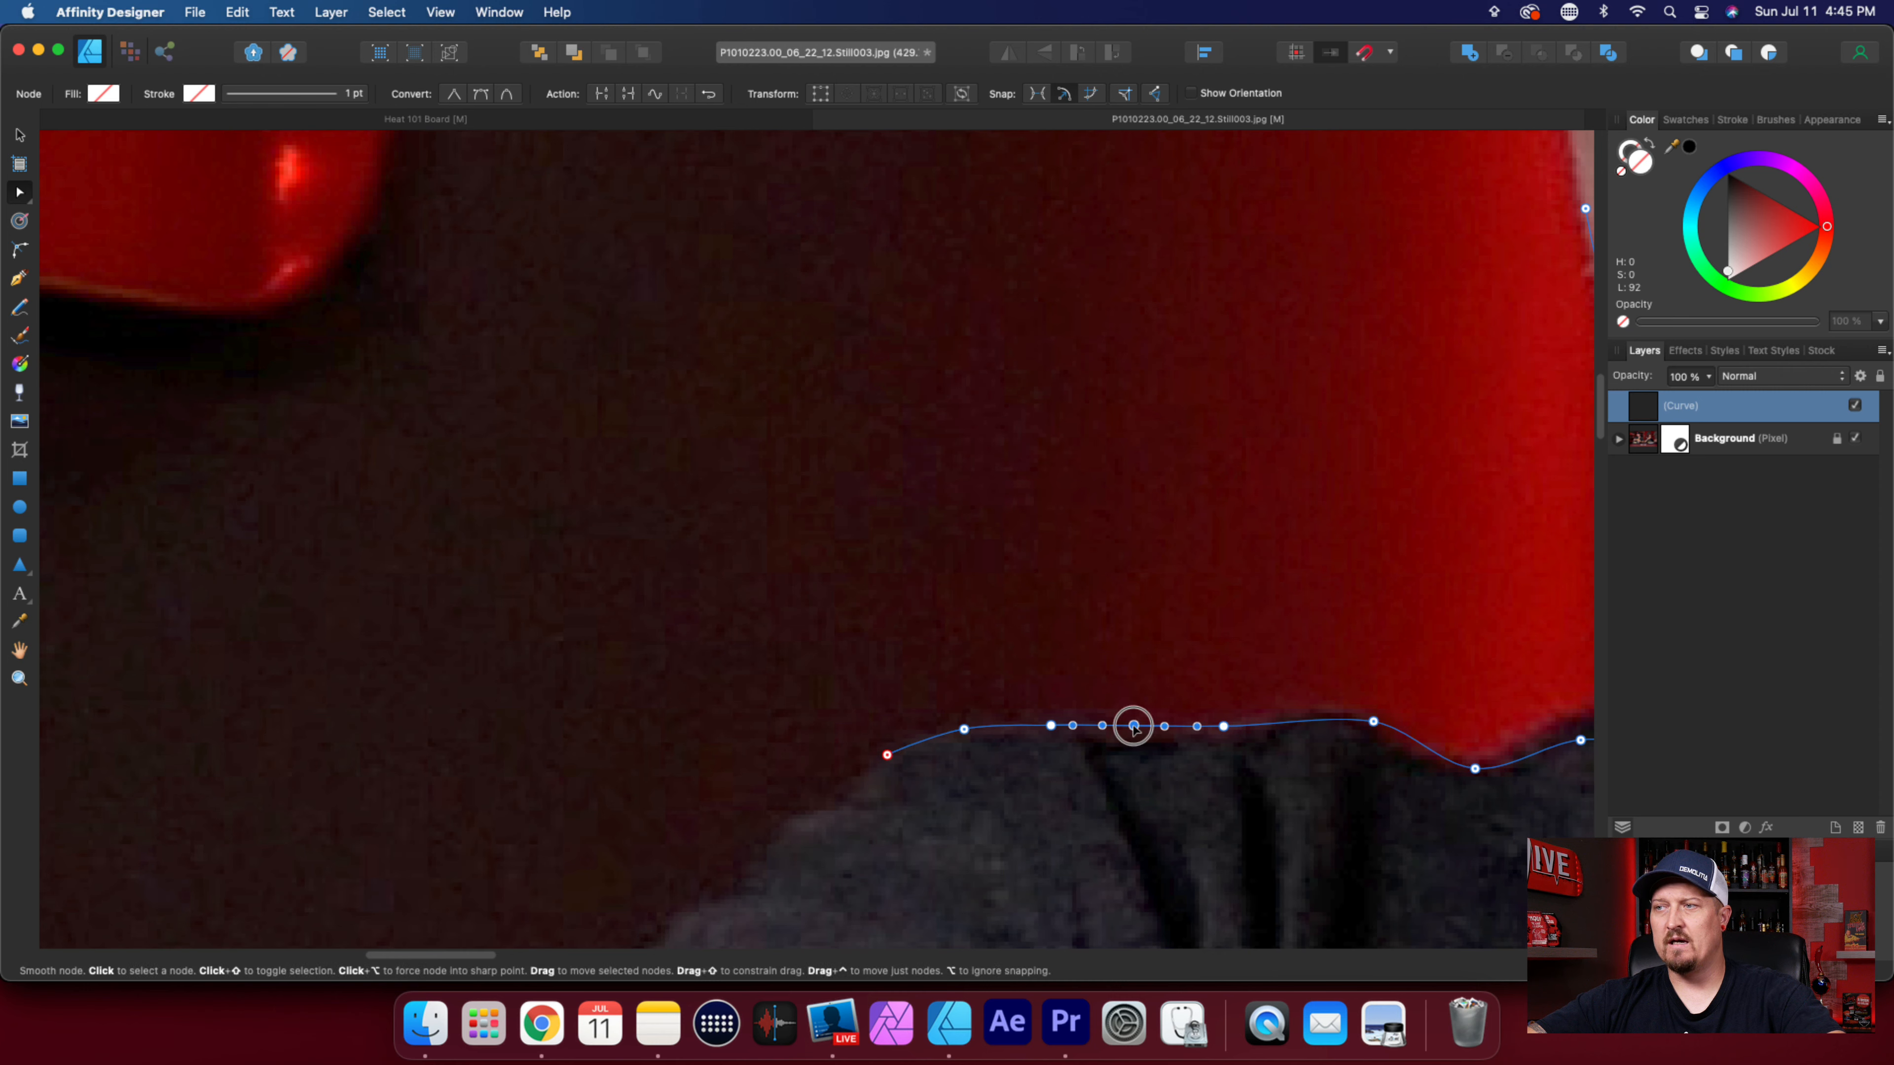
drag(1133, 727, 1134, 737)
scroll(1113, 827, down, 1)
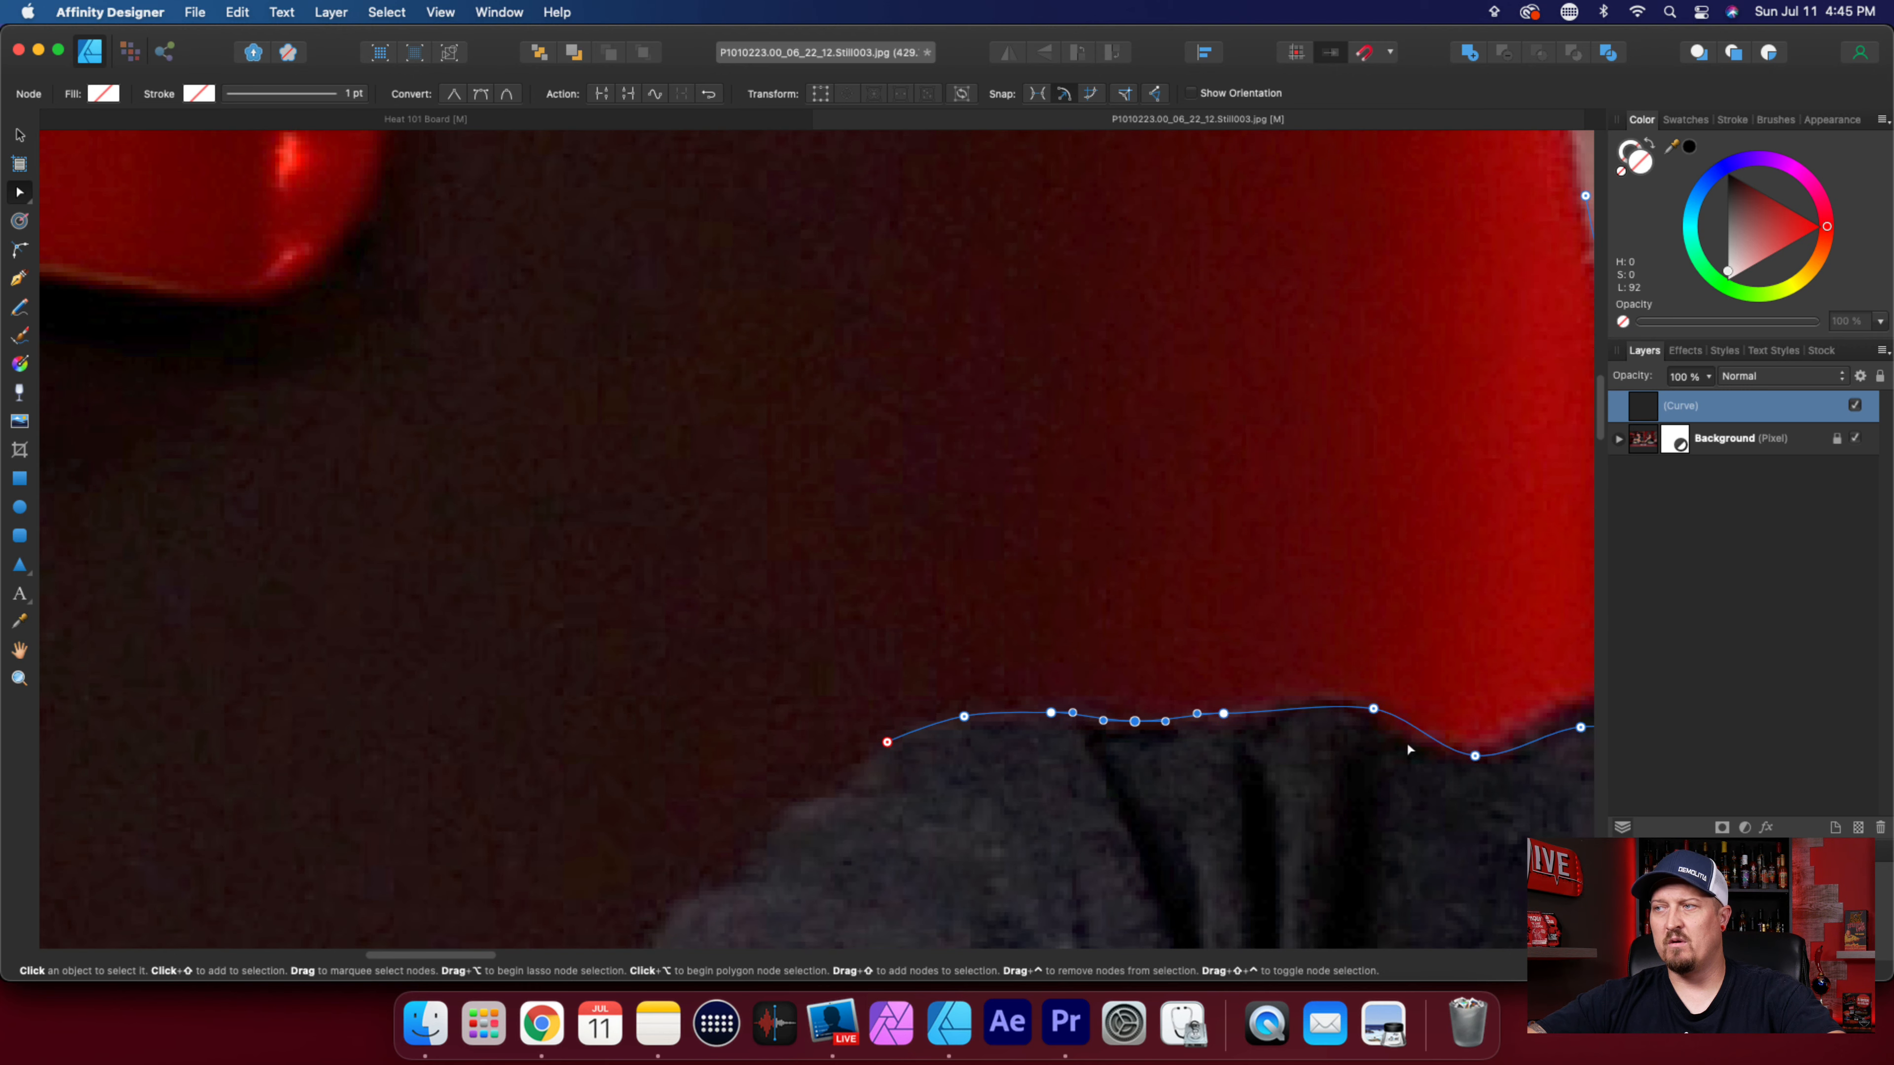
click(1370, 709)
drag(1370, 710, 1346, 714)
Resume the path with the Pen tool and trace three nodes down the start of the outer shoulder slope.
scroll(1164, 802, down, 2)
click(17, 281)
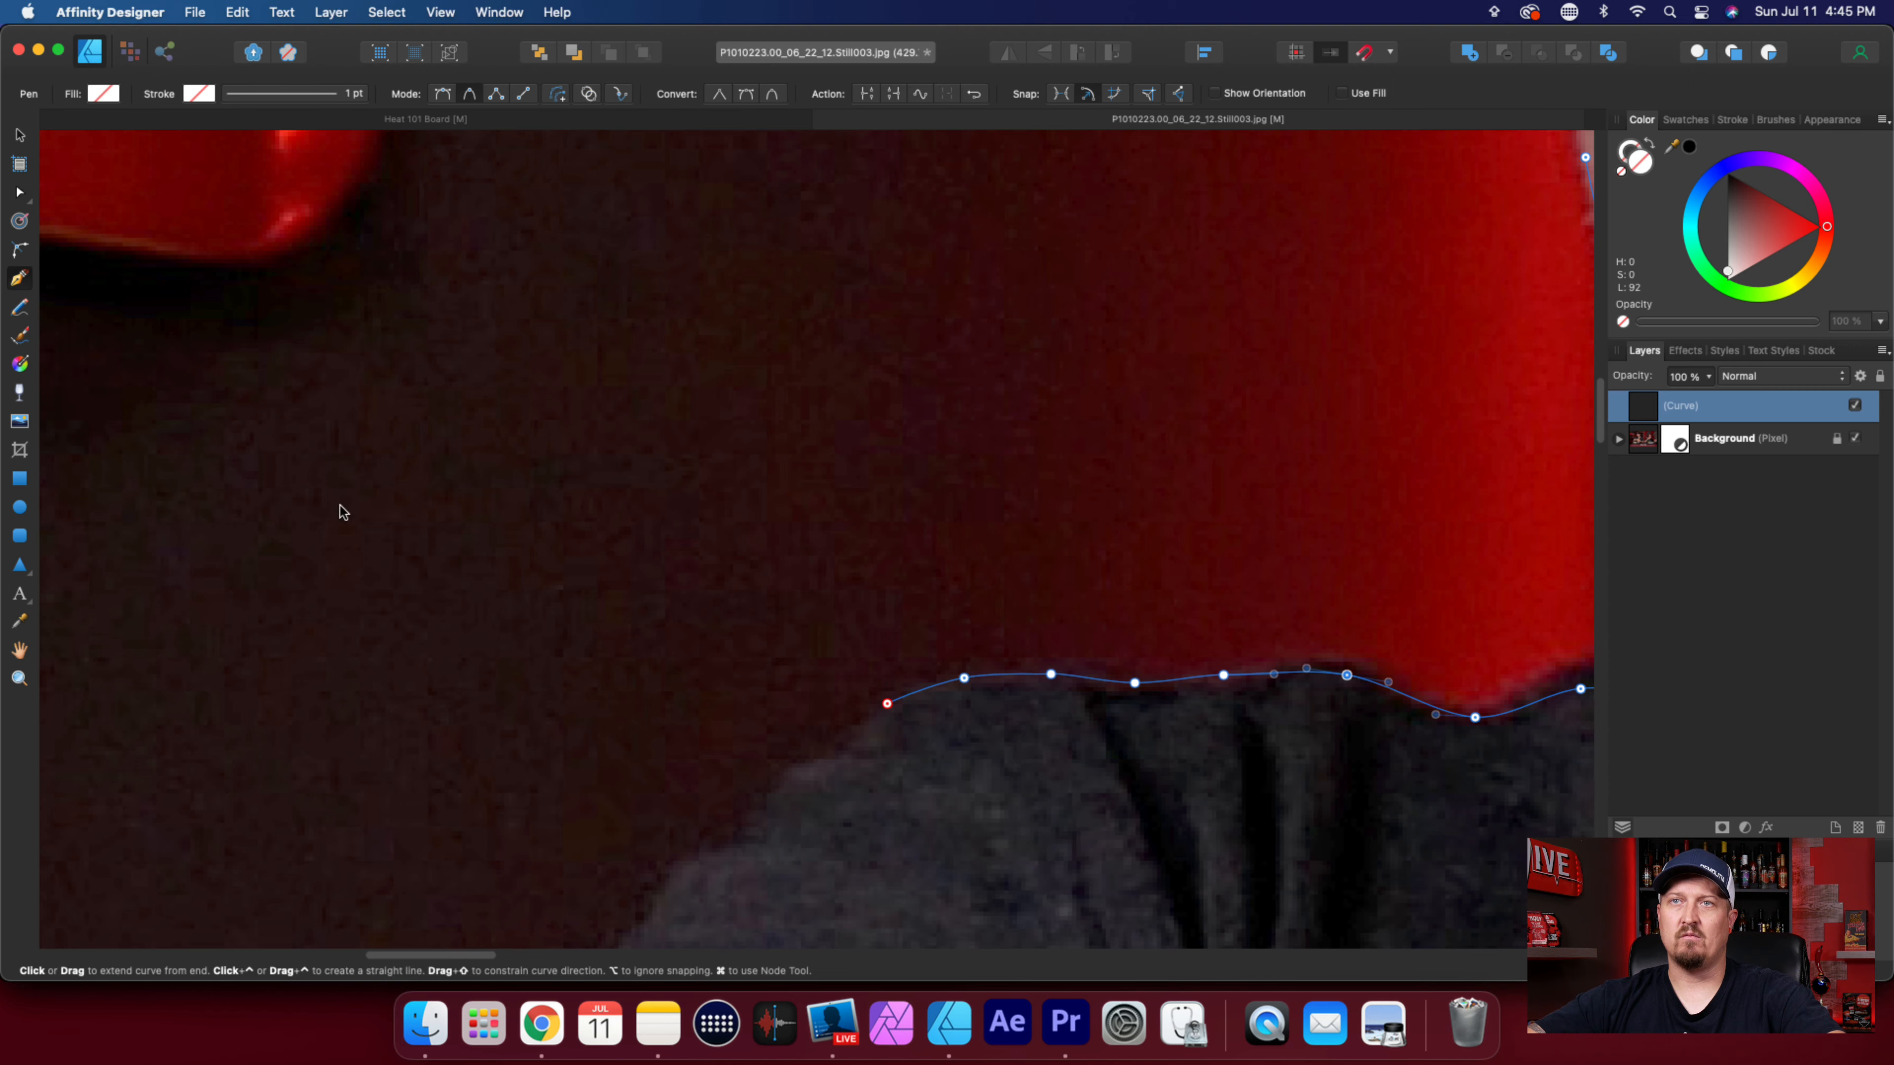
scroll(1156, 734, up, 5)
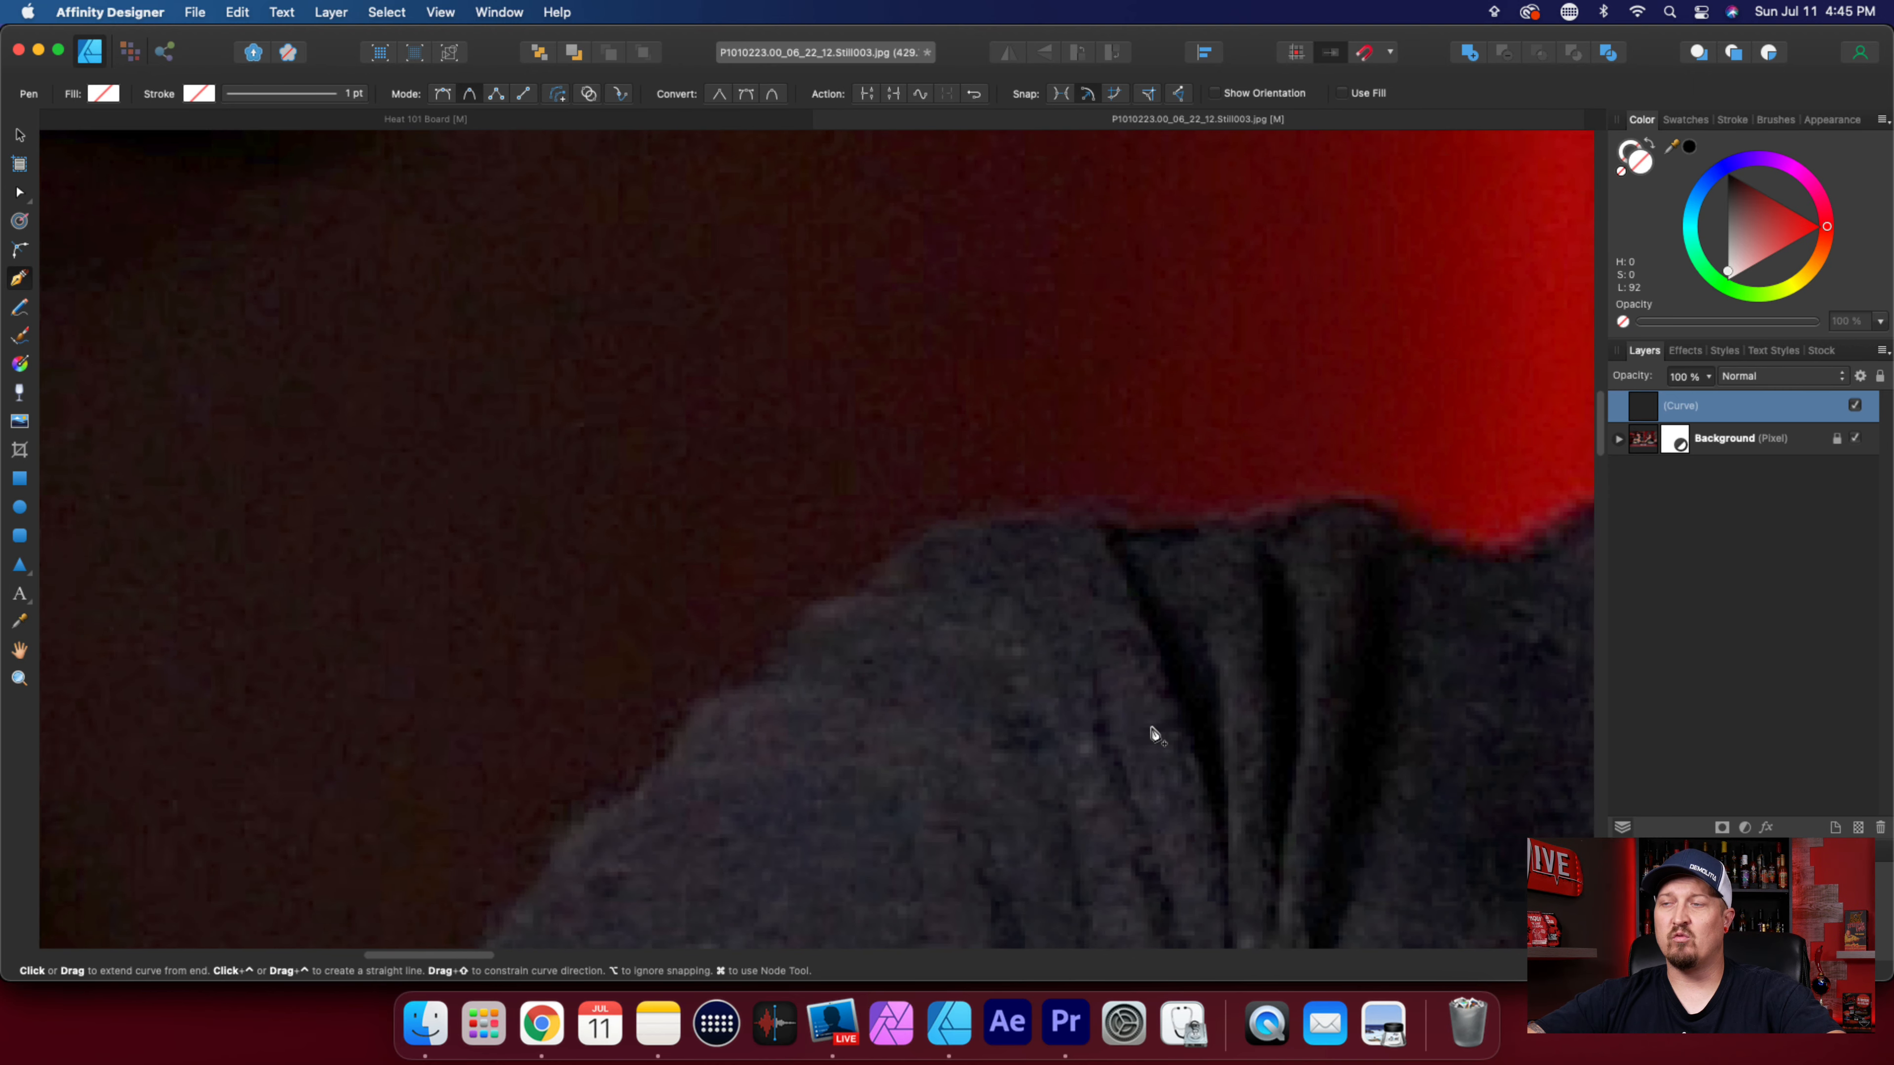
click(1034, 565)
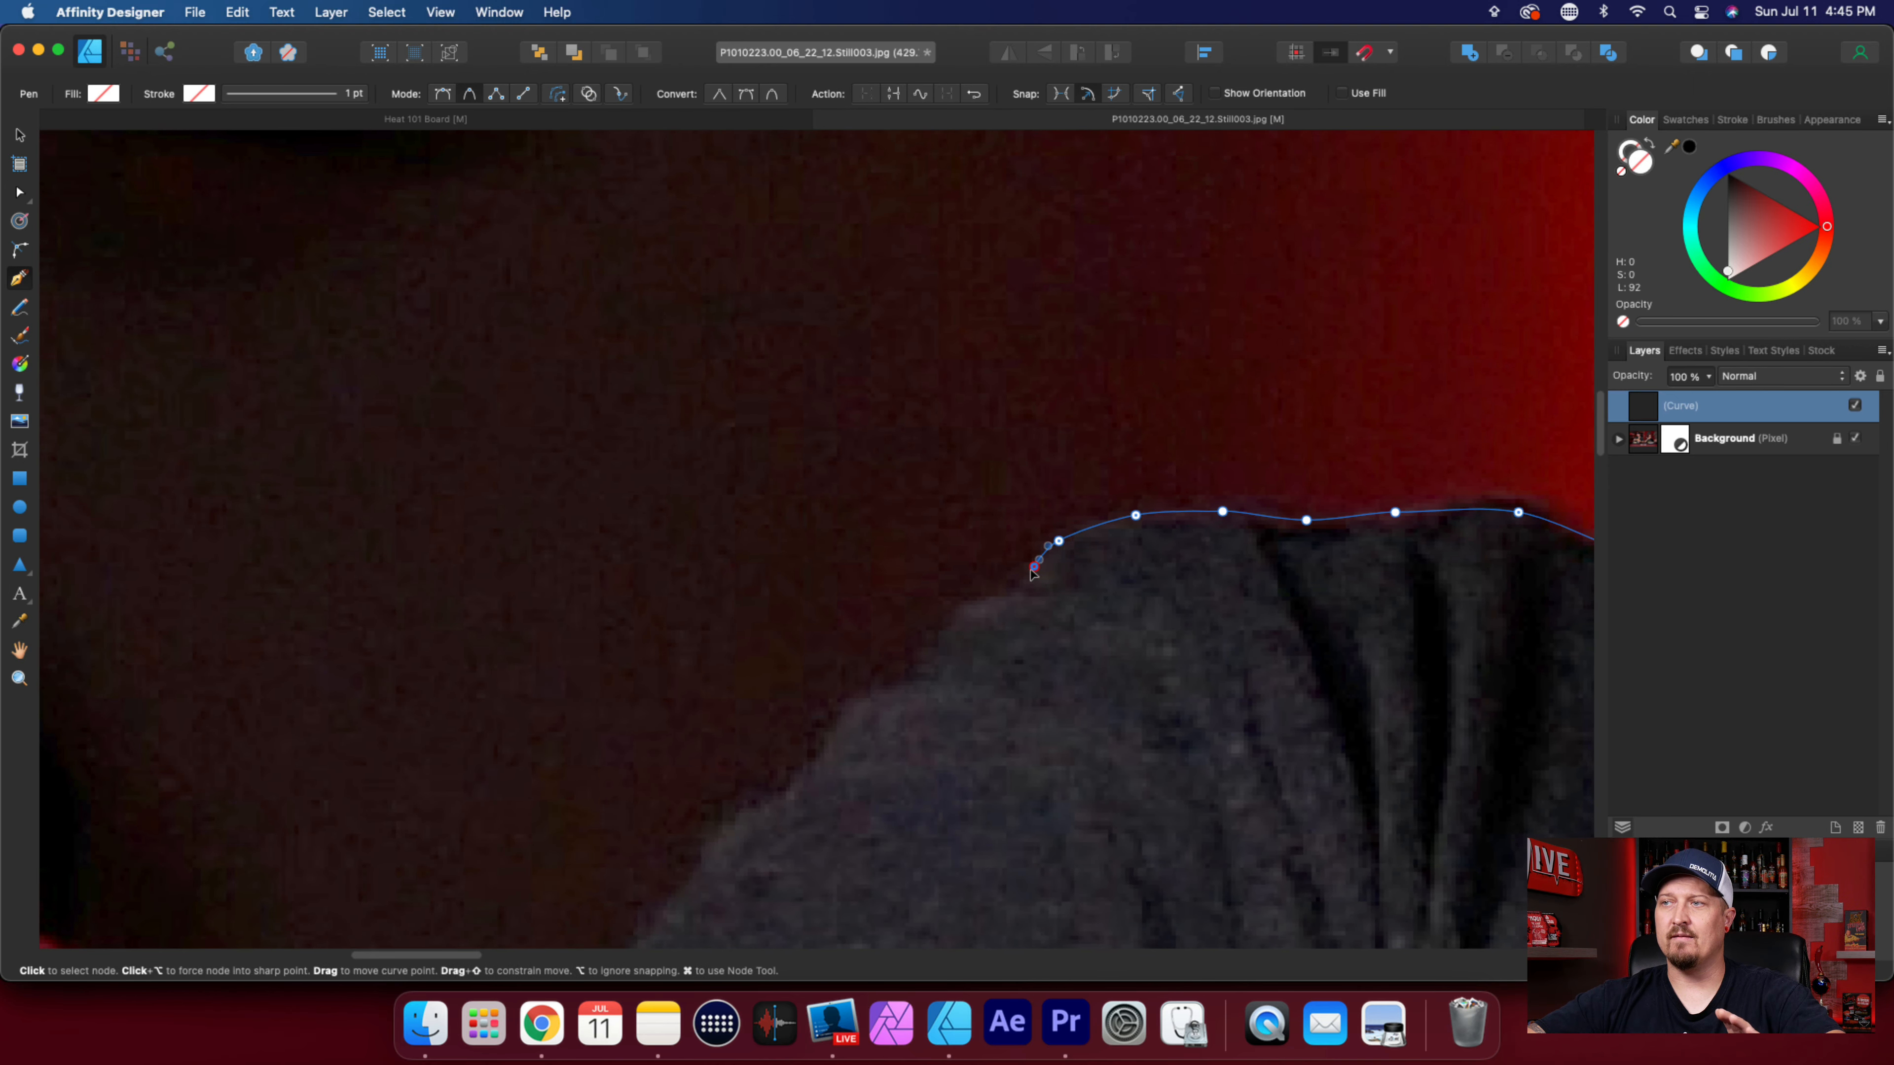
click(1008, 595)
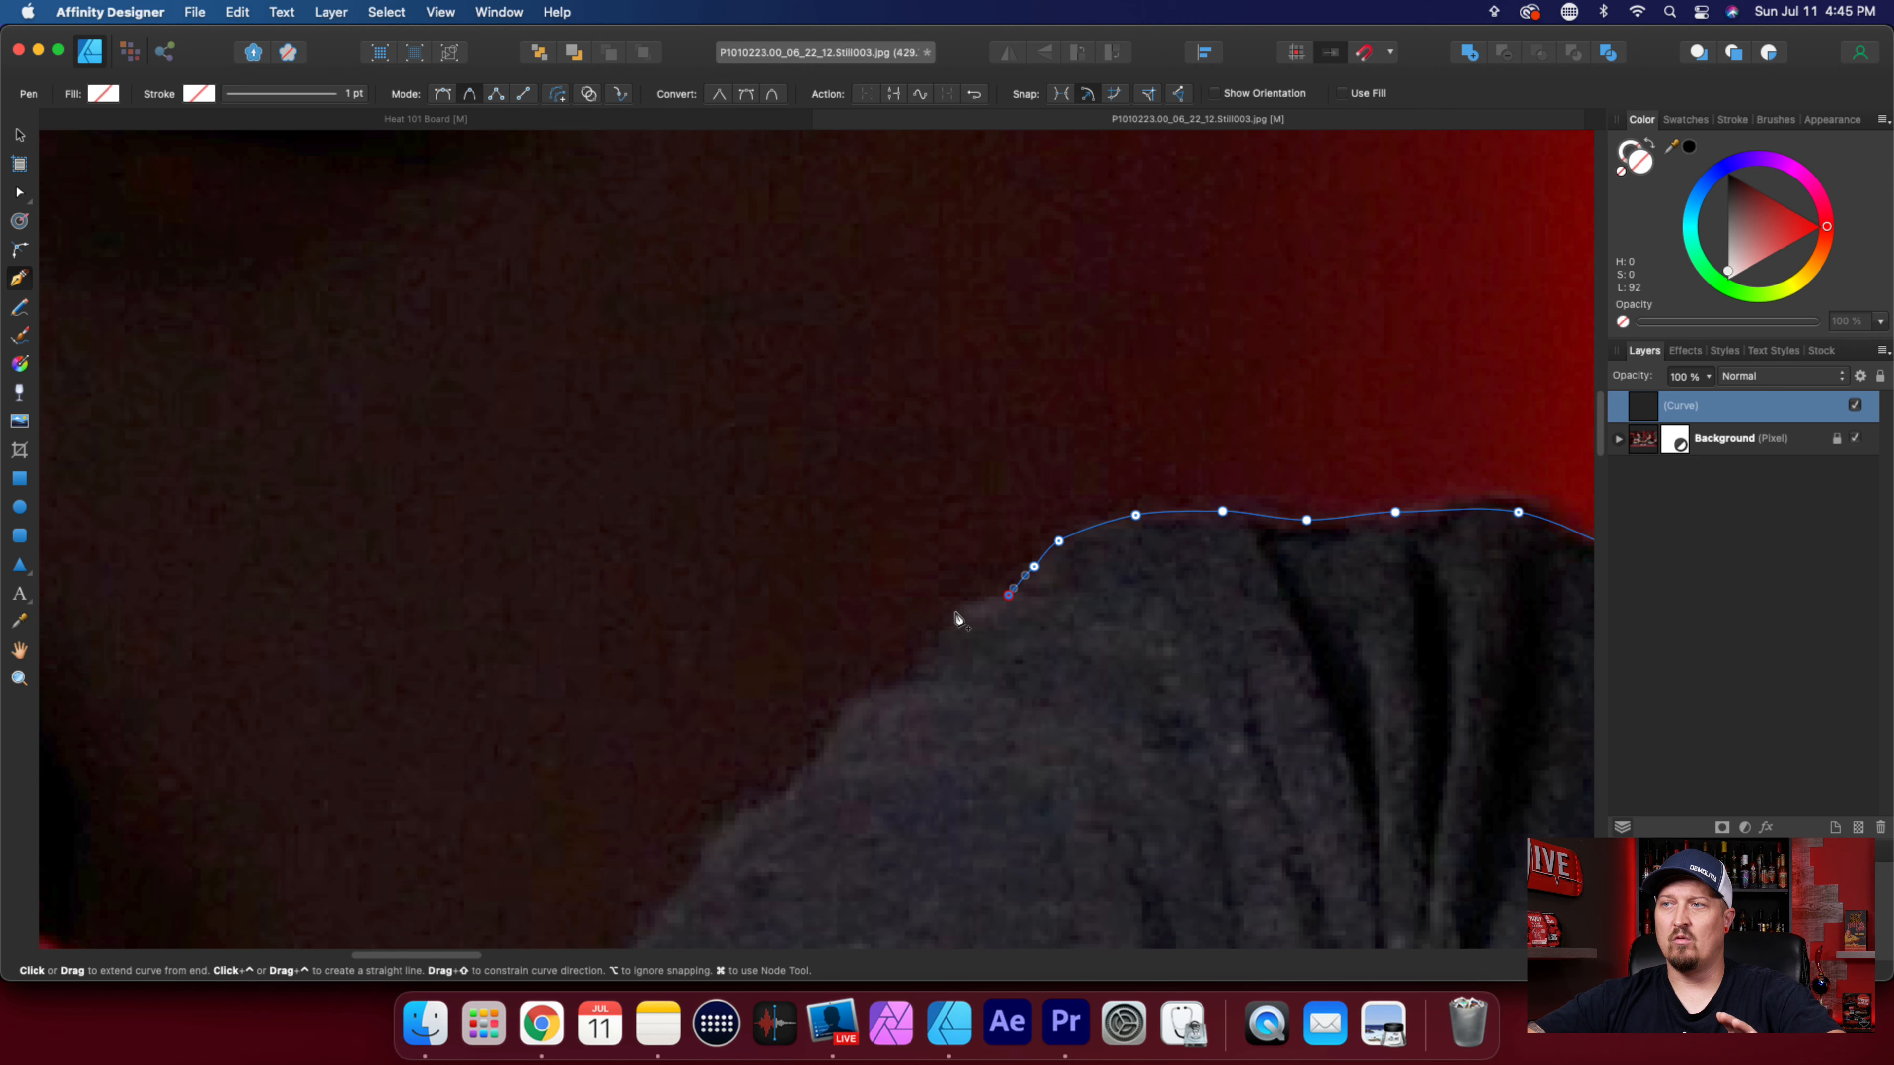
click(958, 614)
scroll(969, 768, down, 3)
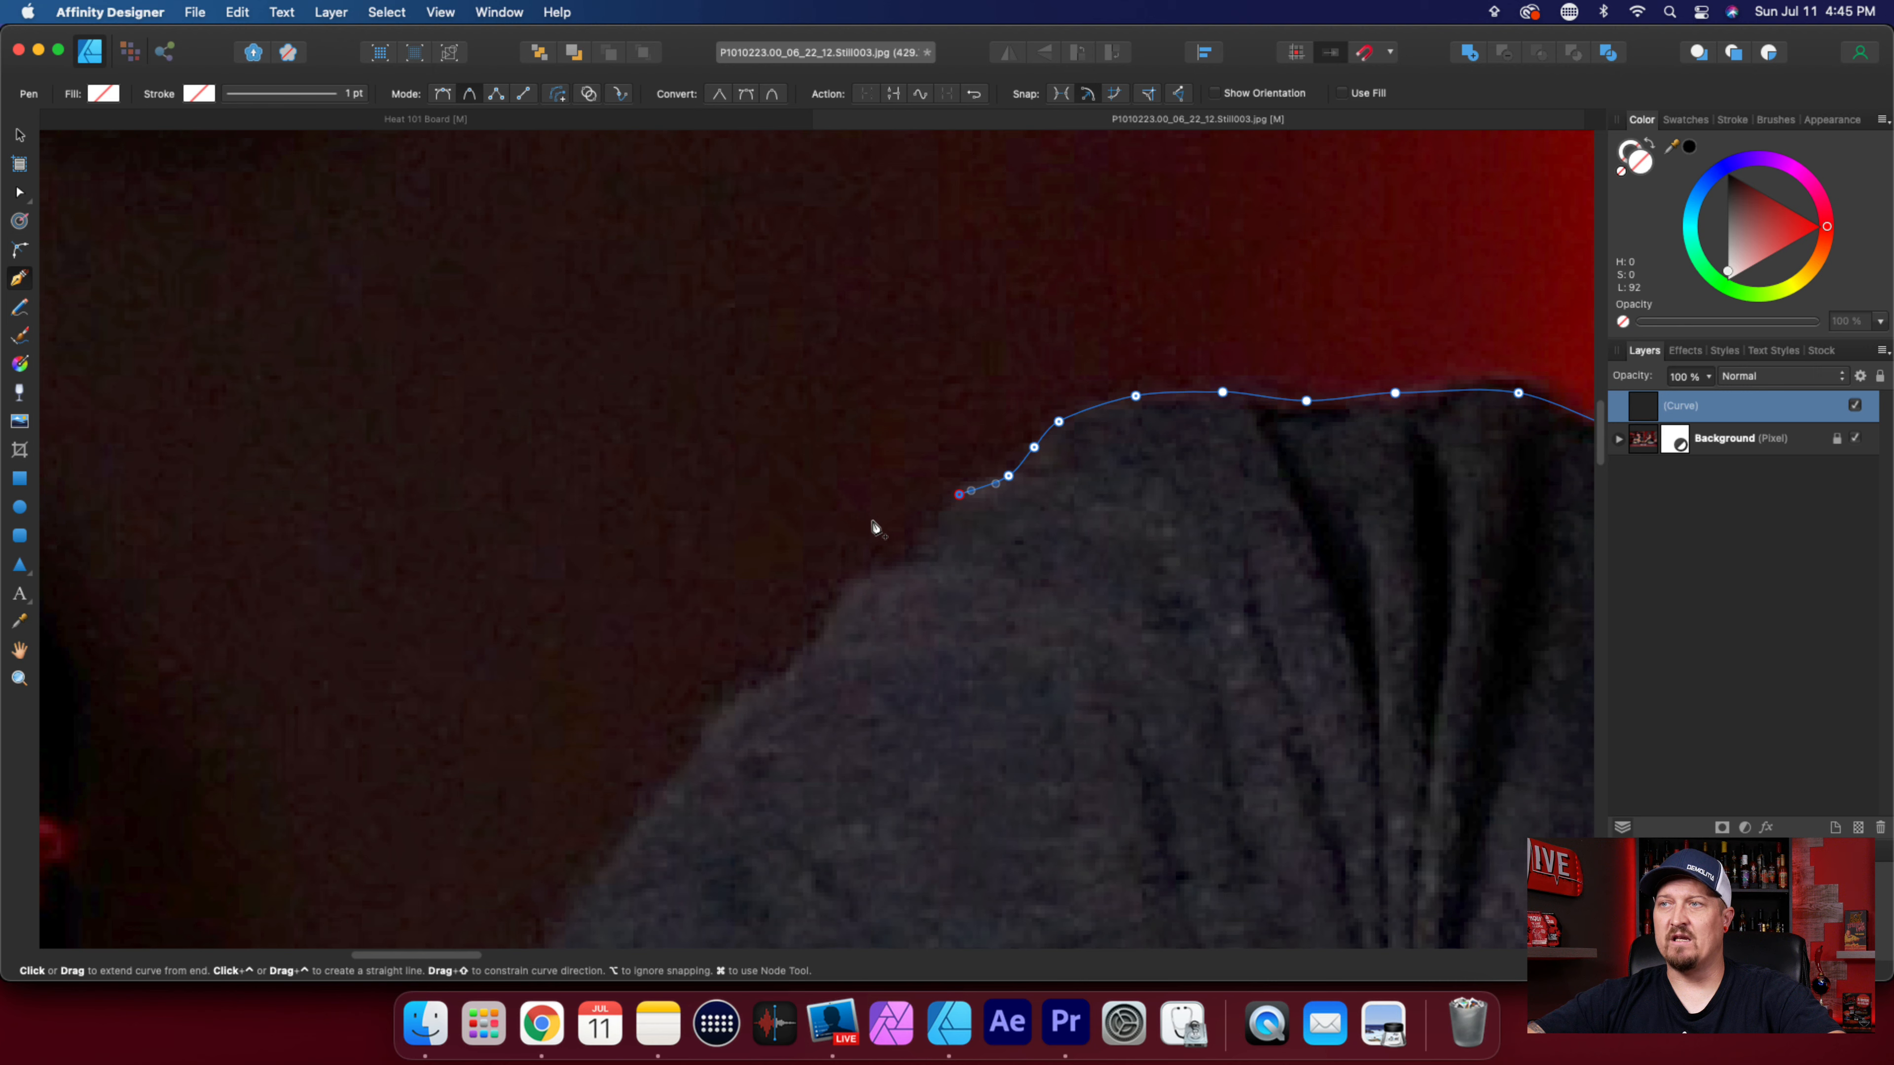
Follow the small bumps of the shirt's outer shoulder edge downward with six closely spaced nodes.
click(926, 538)
click(906, 560)
click(855, 576)
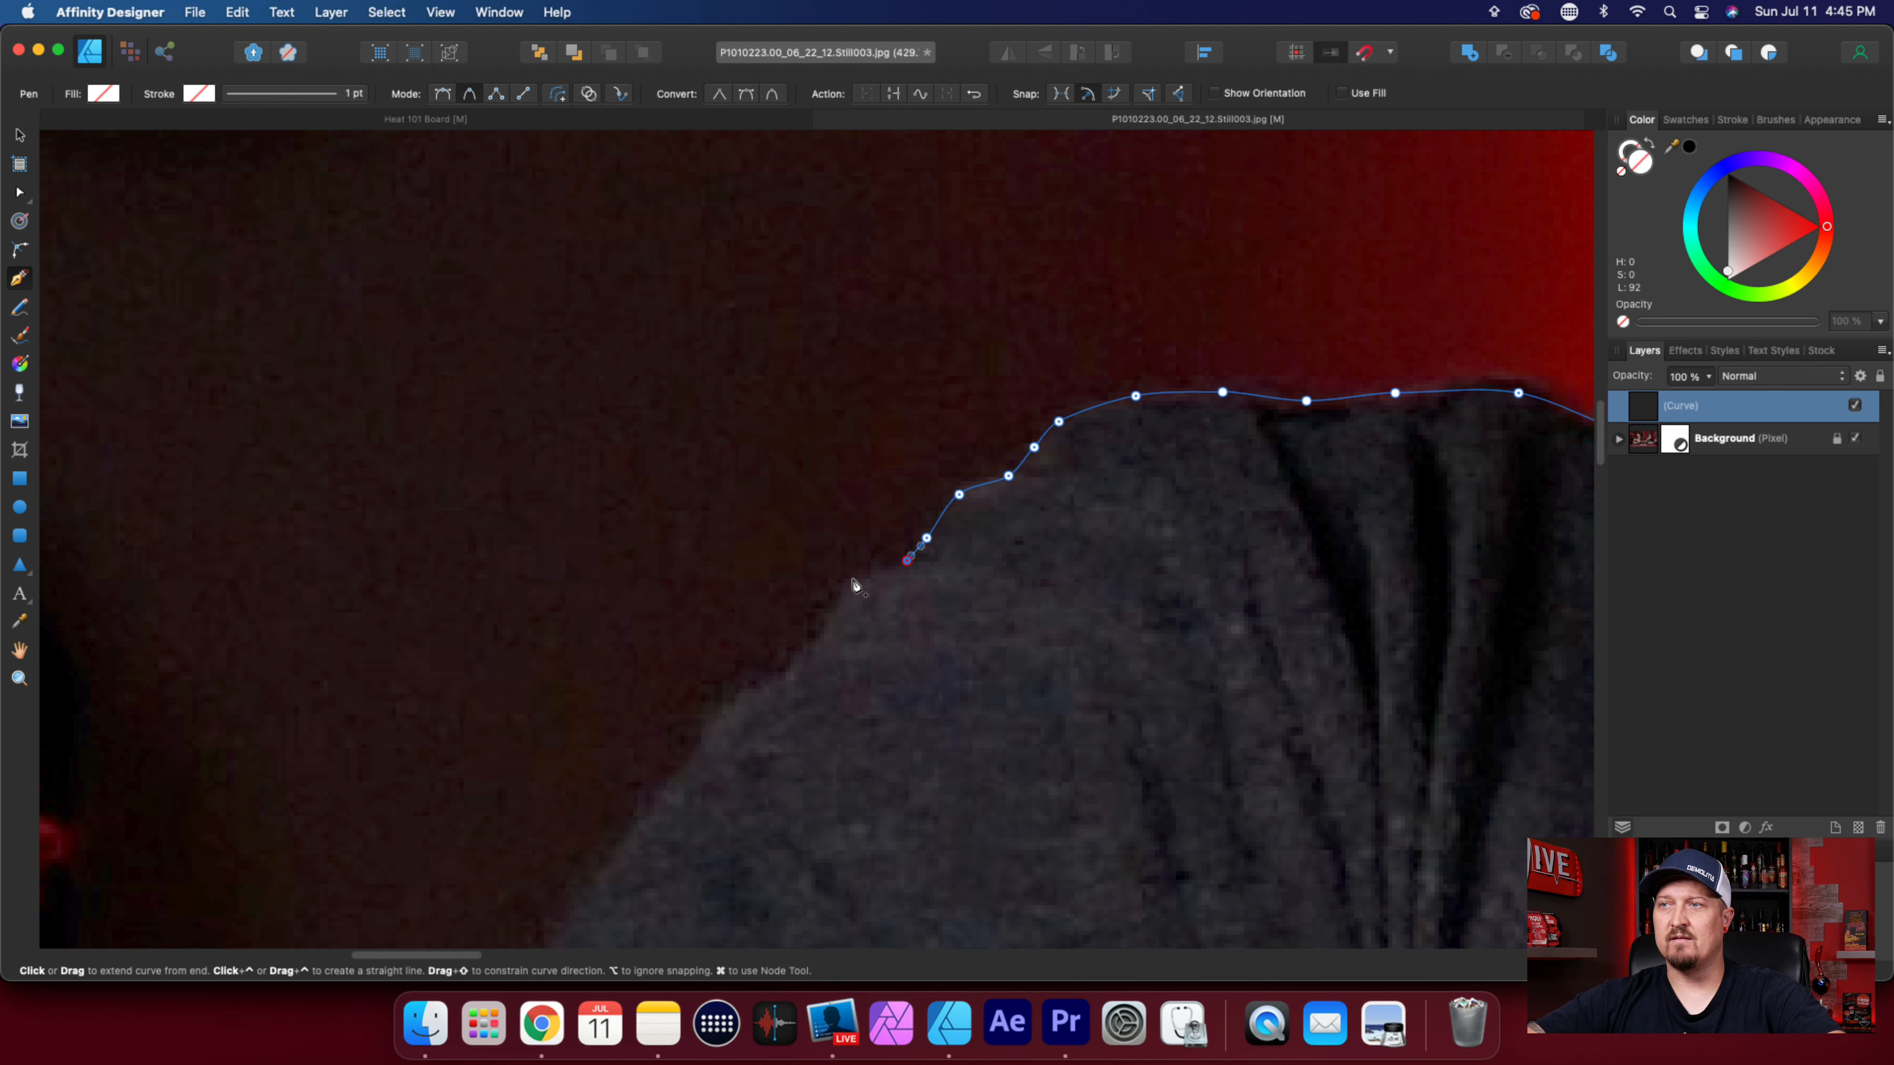
click(824, 639)
click(793, 675)
click(713, 721)
scroll(756, 804, down, 5)
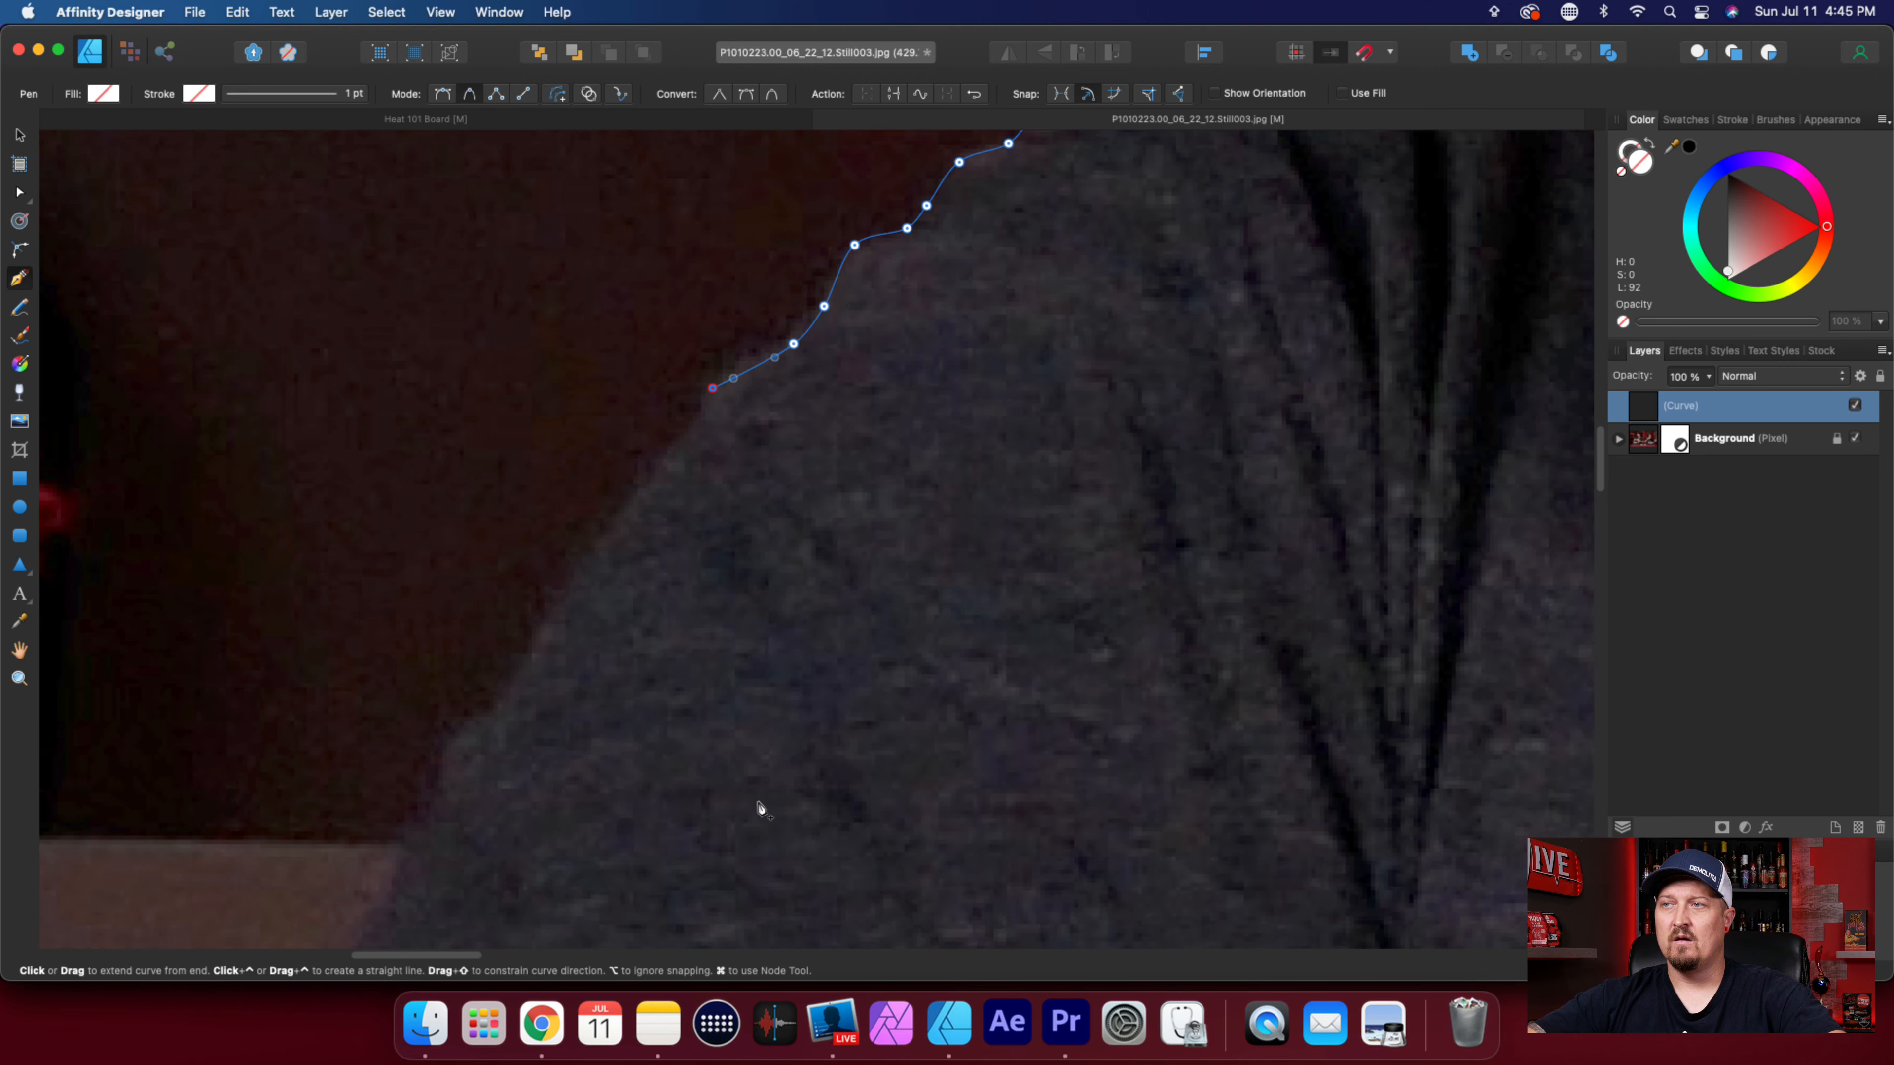
Trace the smoother stretch of the upper sleeve edge down to just above the brown shelf.
click(683, 435)
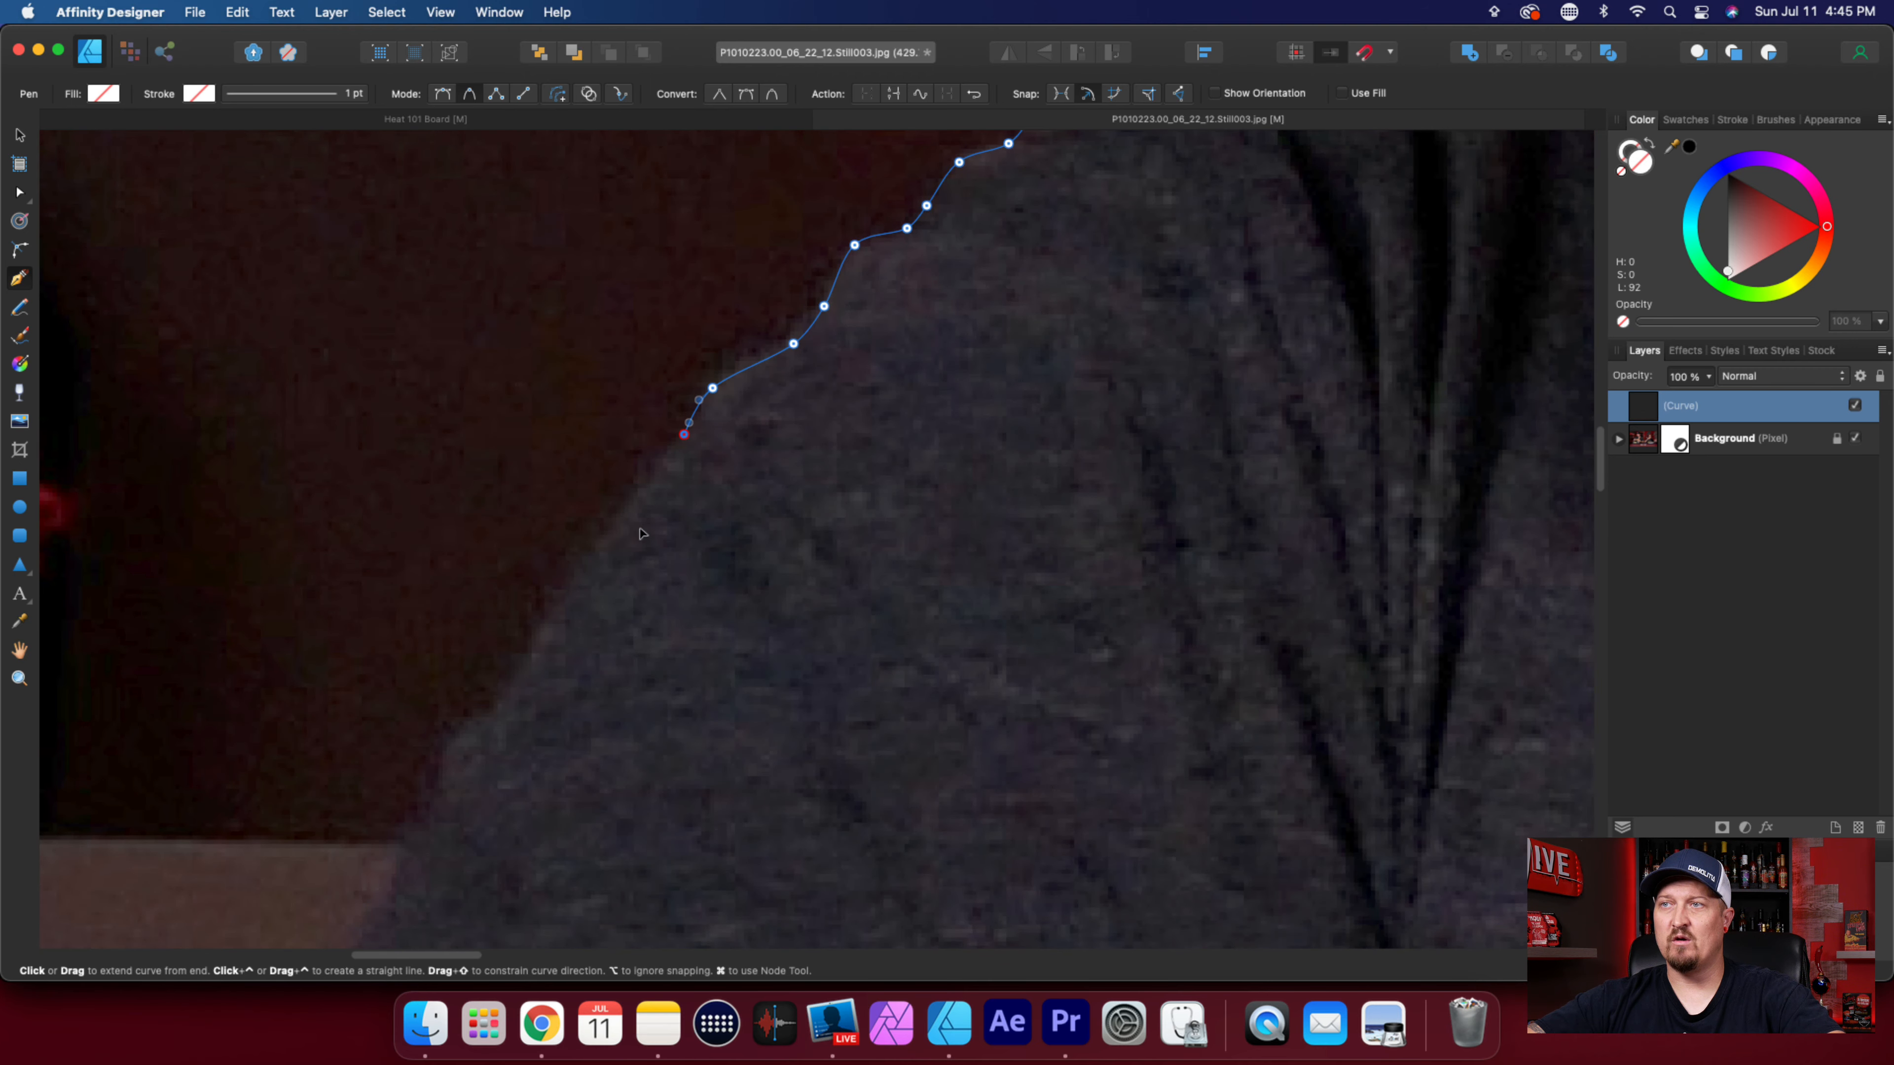
scroll(681, 752, down, 3)
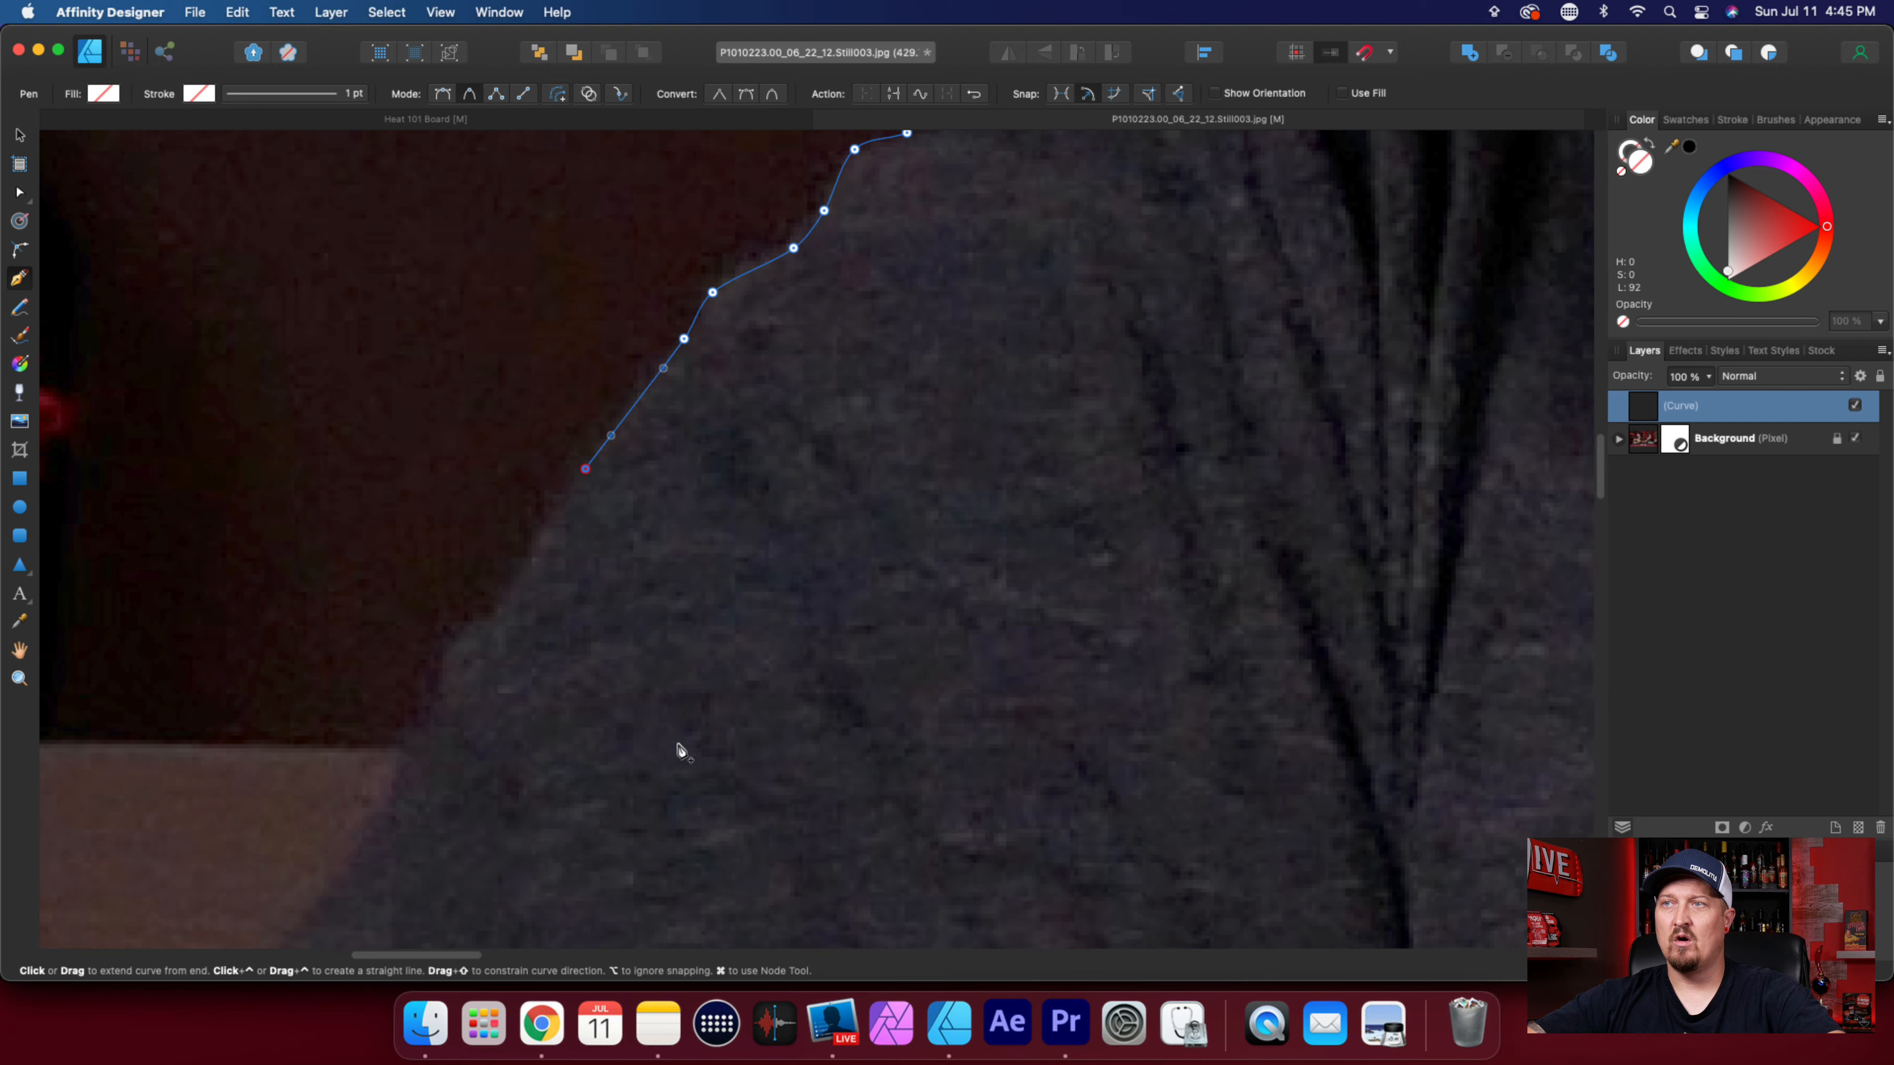
scroll(701, 750, left, 5)
click(771, 570)
click(730, 624)
click(694, 656)
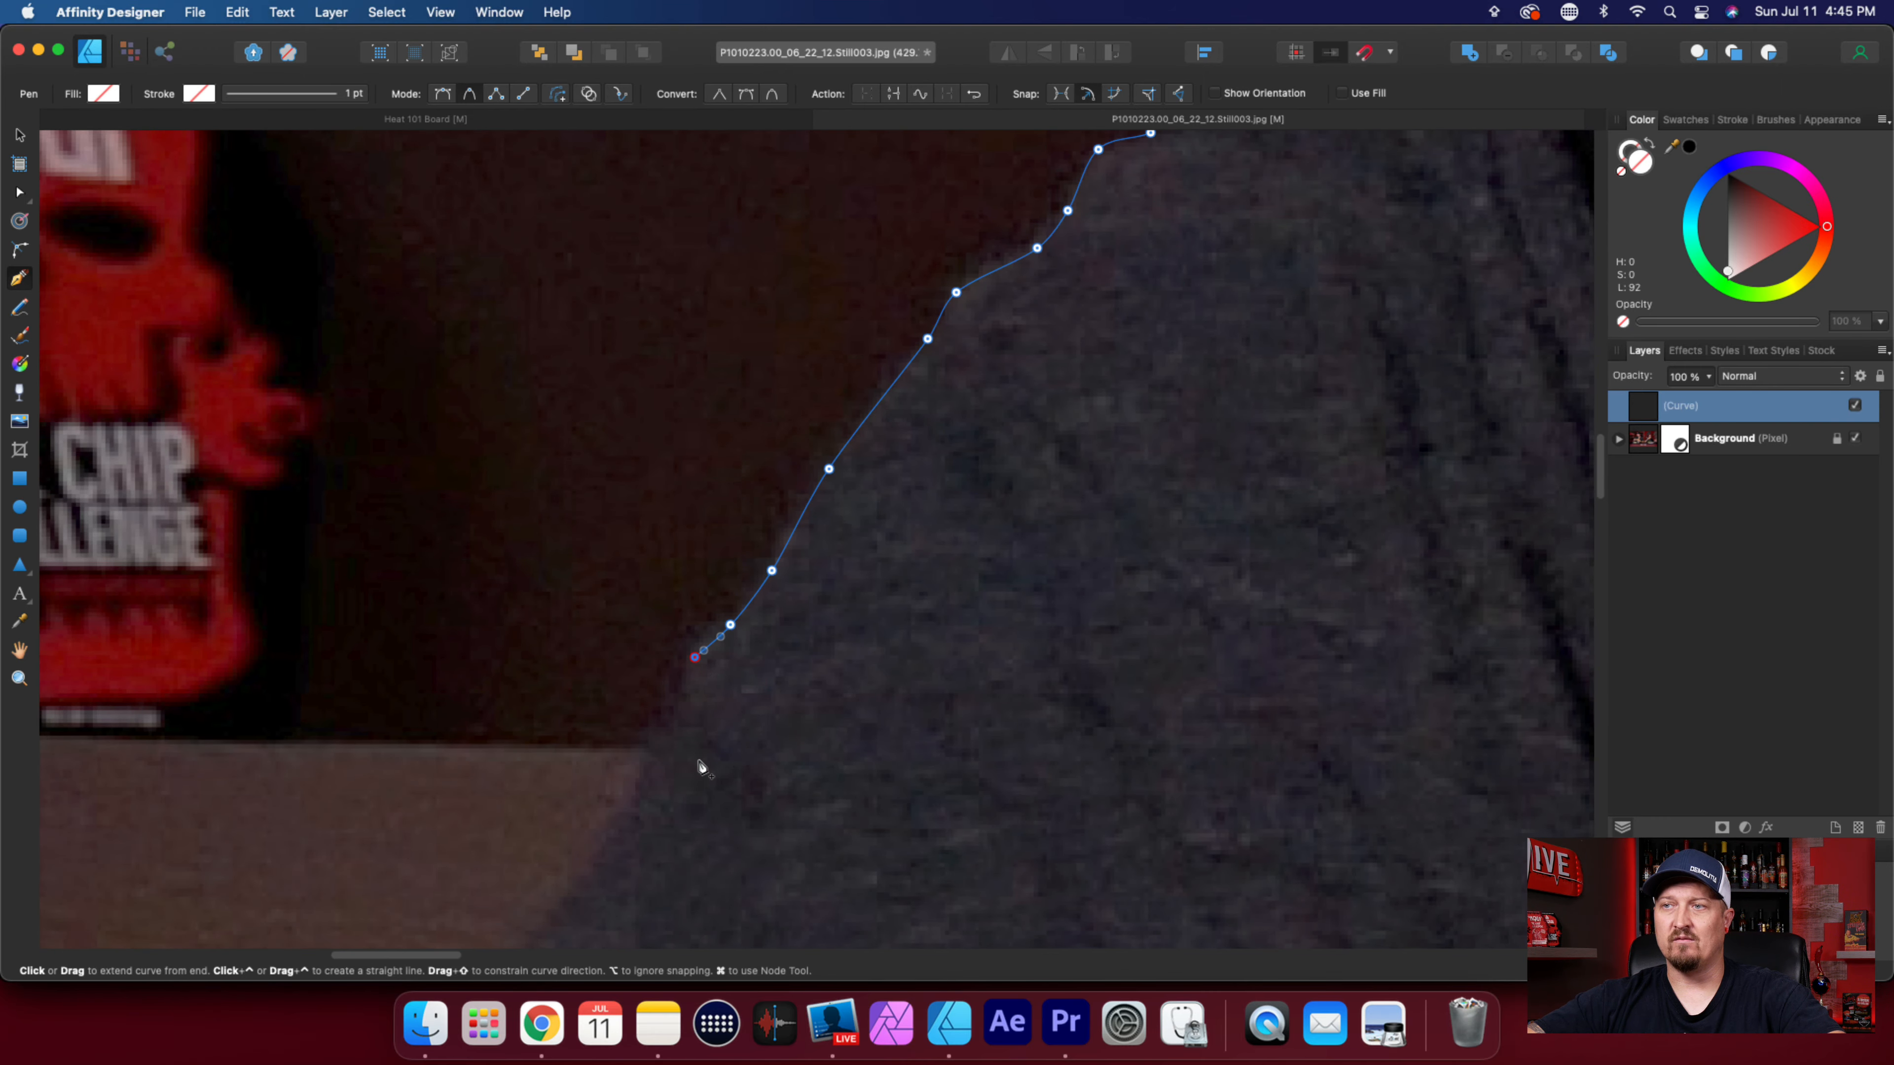
Trace the sleeve edge past the brown shelf with four nodes, ending just below its red lower edge.
scroll(701, 768, down, 5)
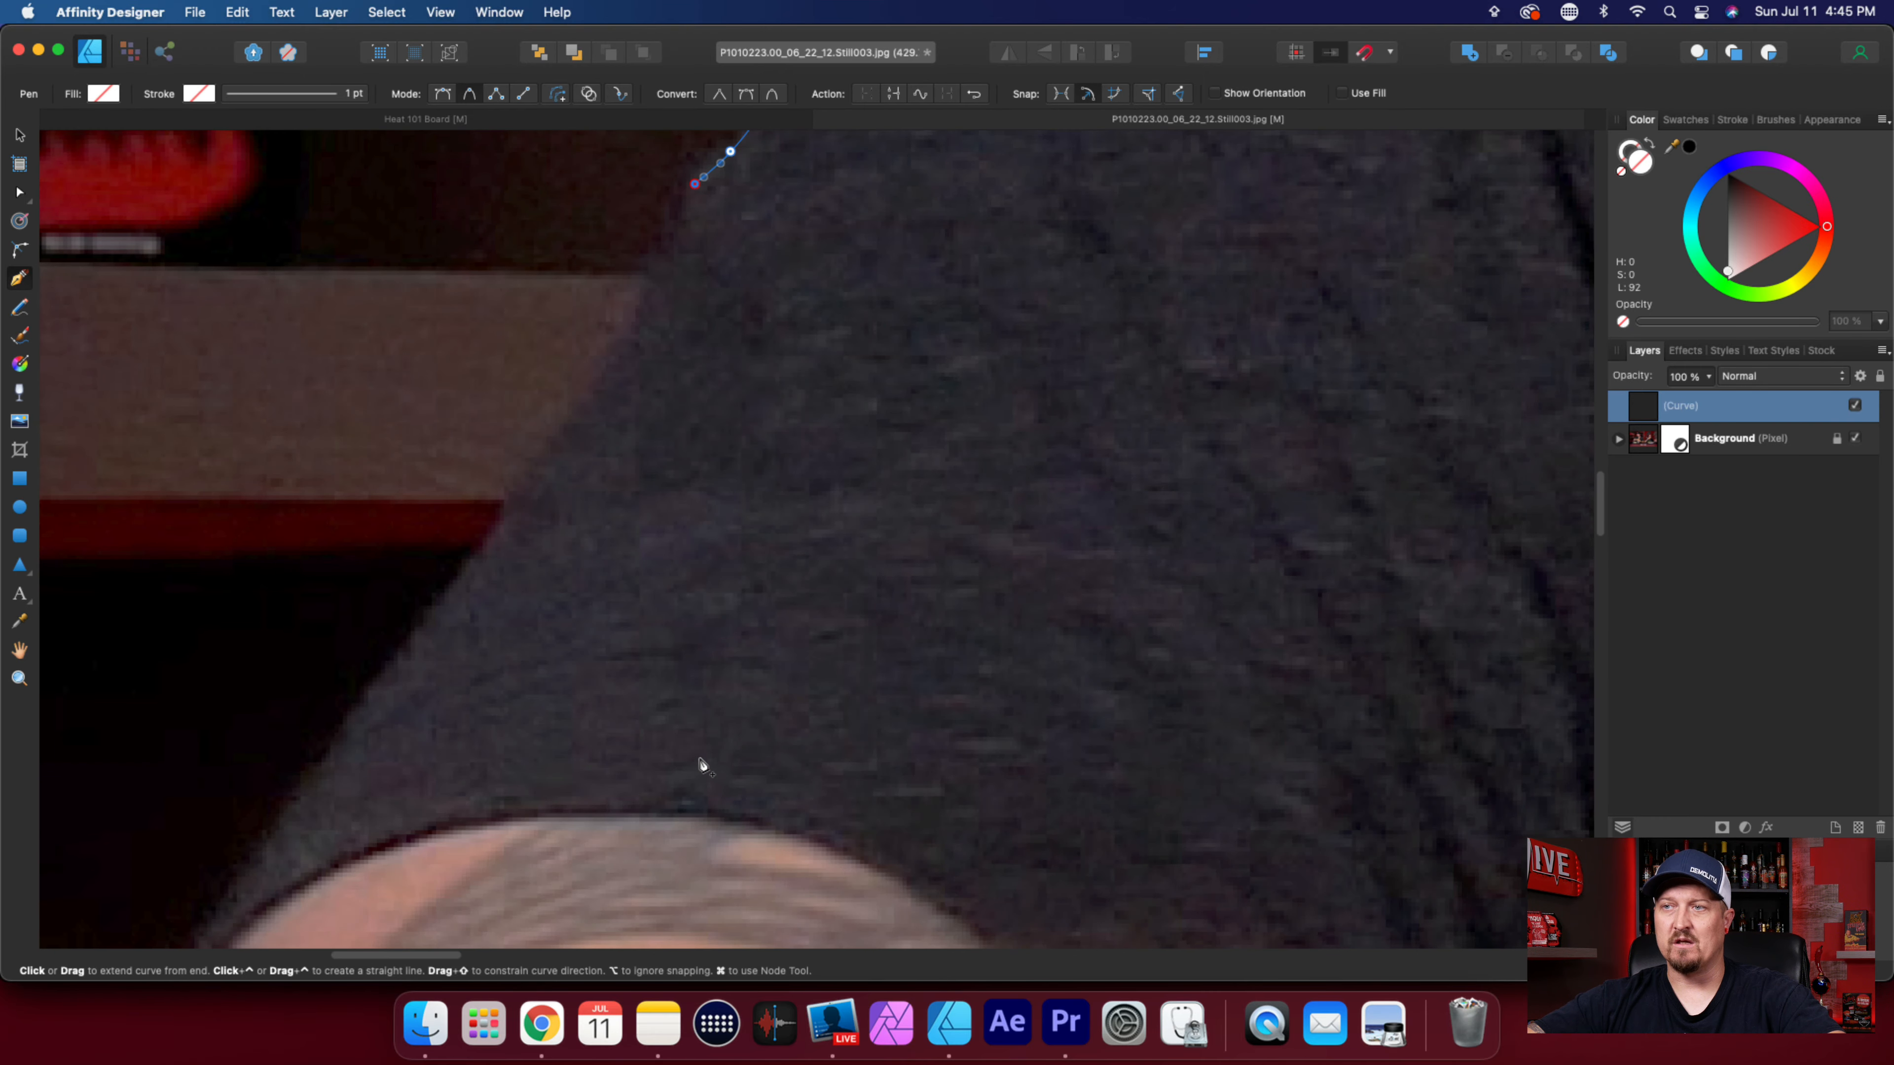
click(673, 248)
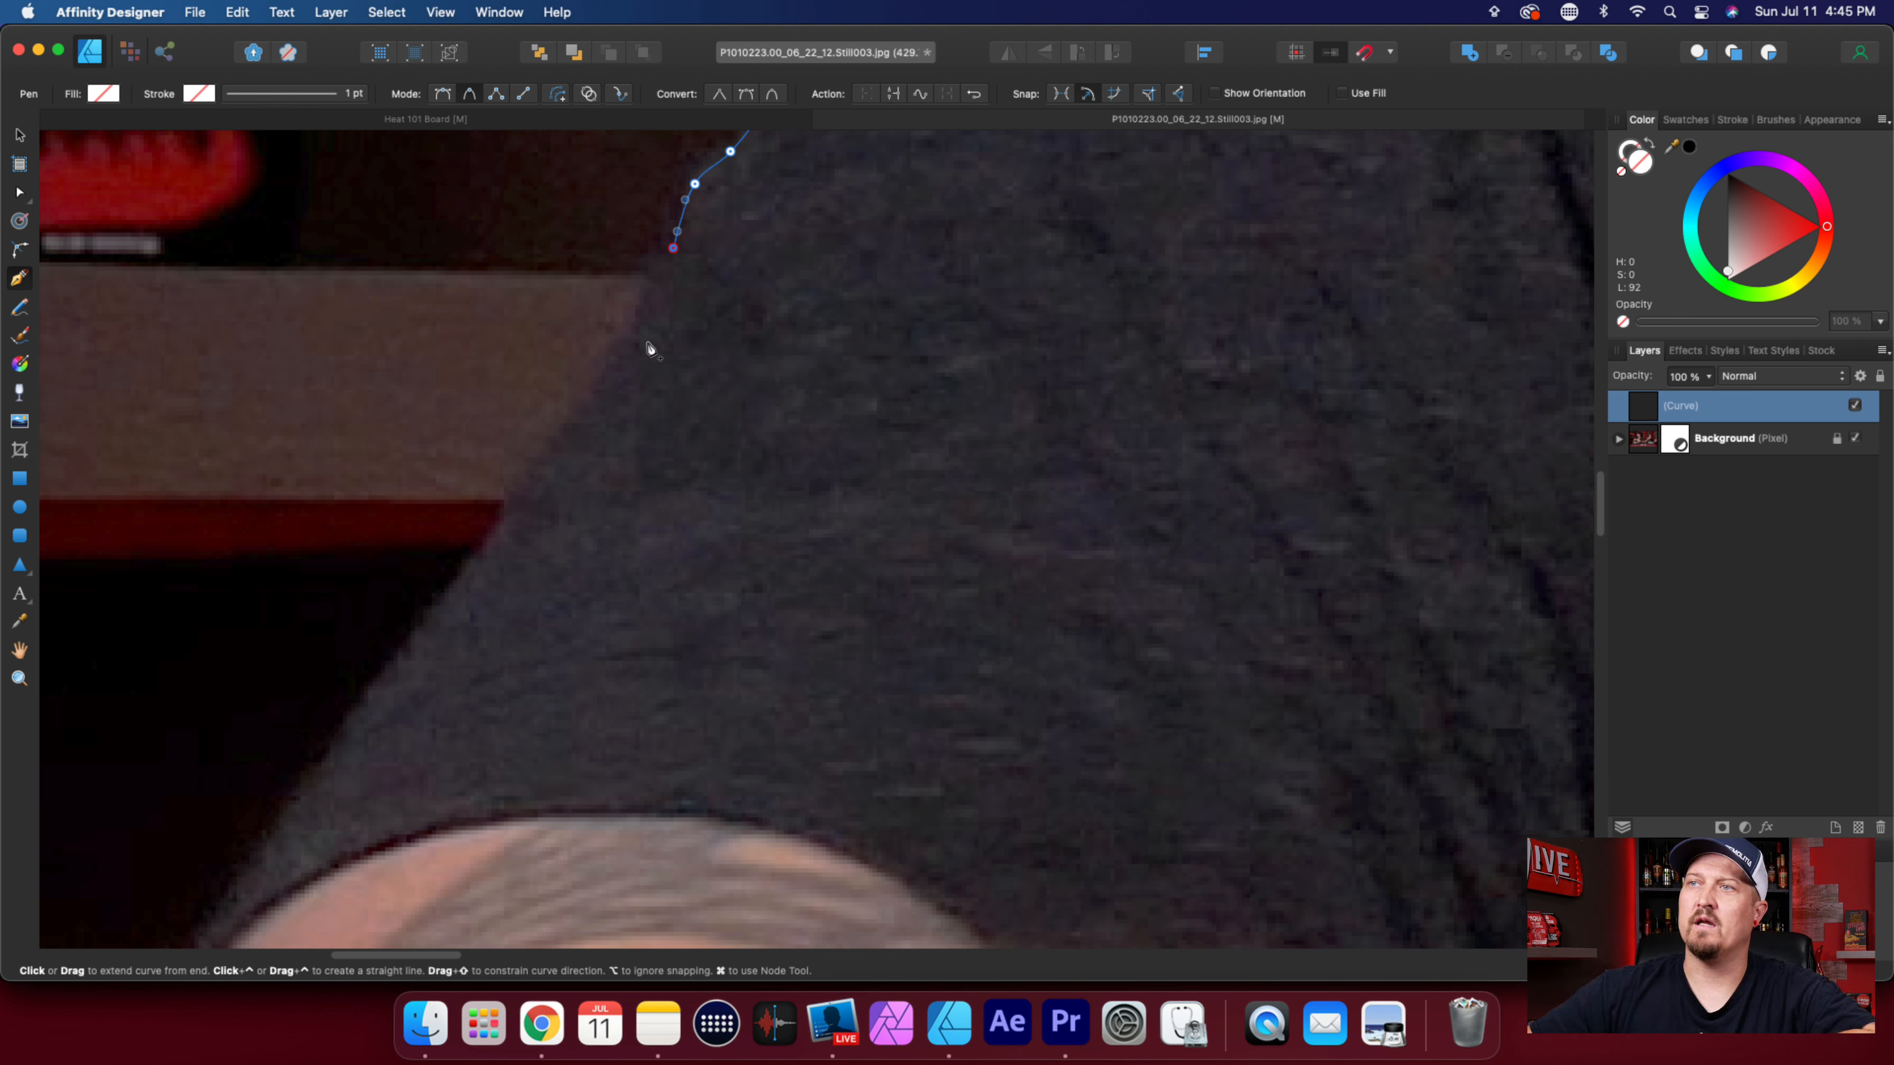
click(640, 337)
click(534, 474)
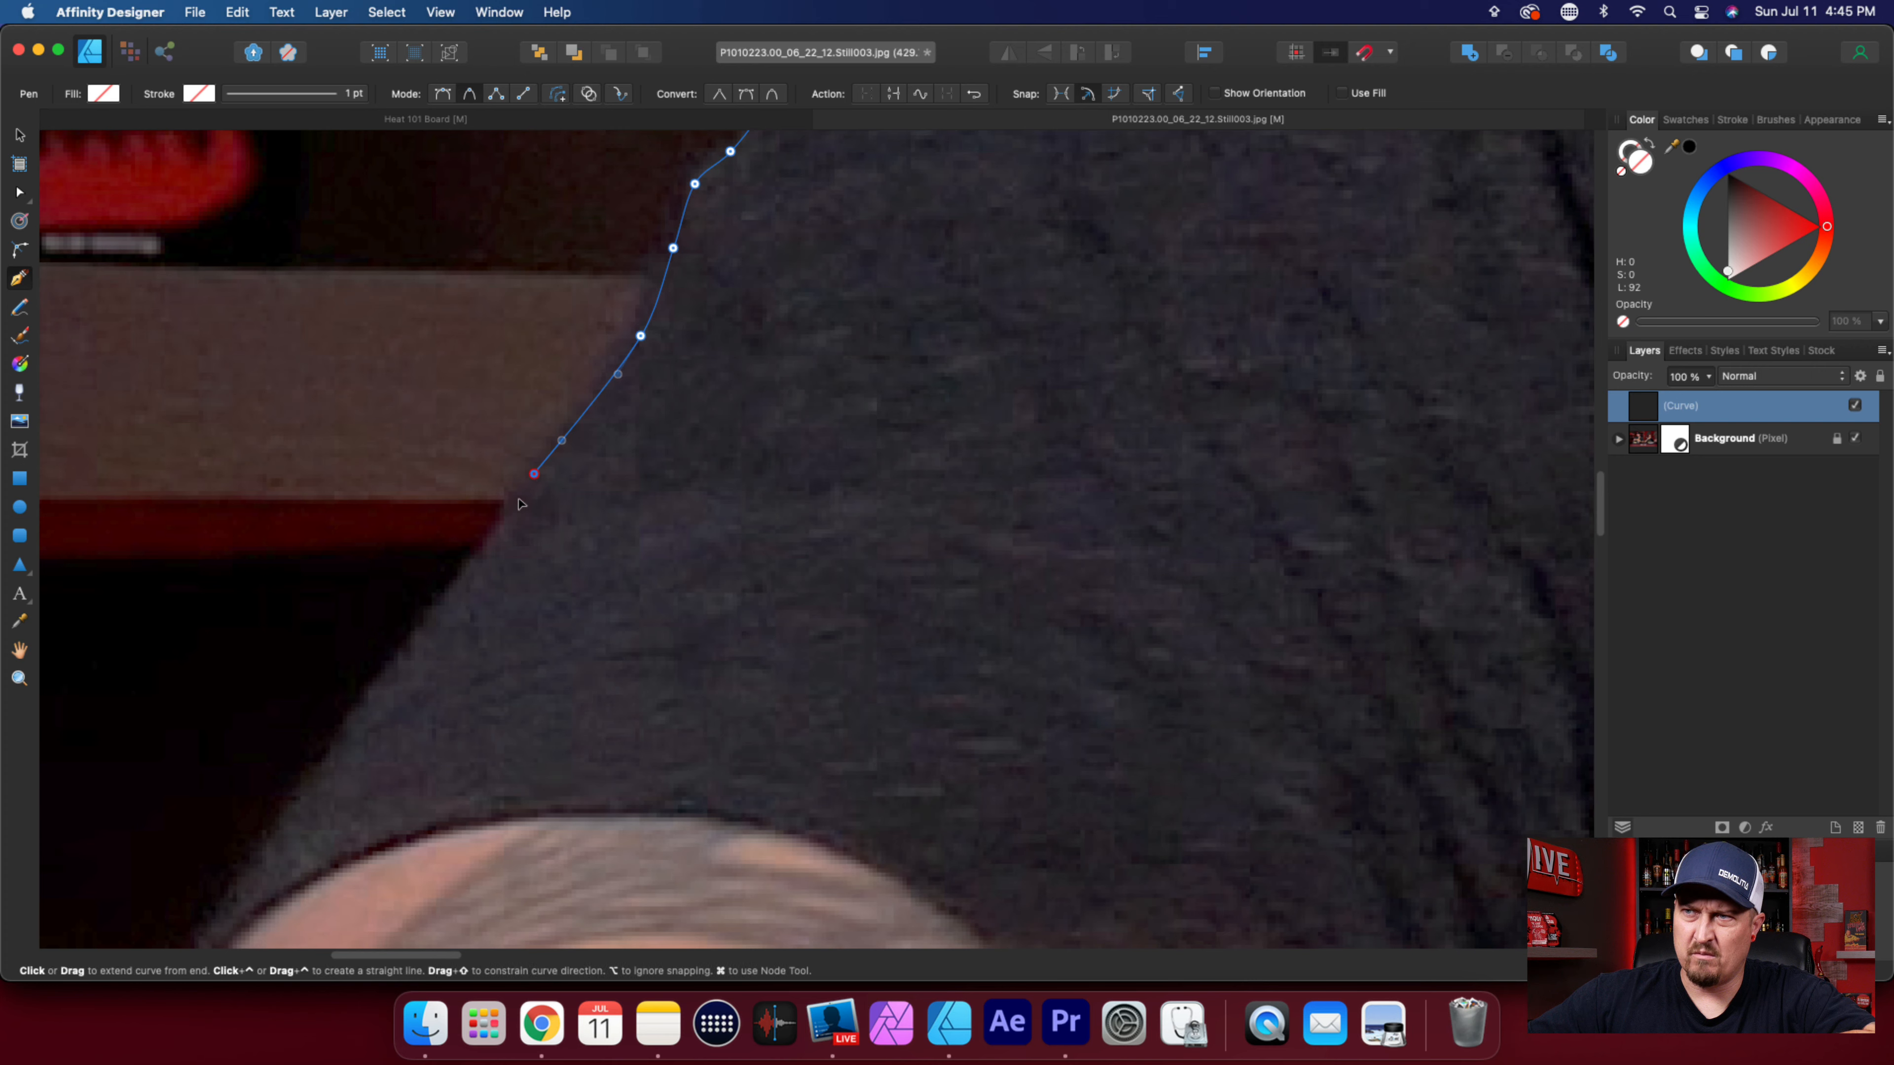
click(474, 566)
scroll(478, 659, down, 1)
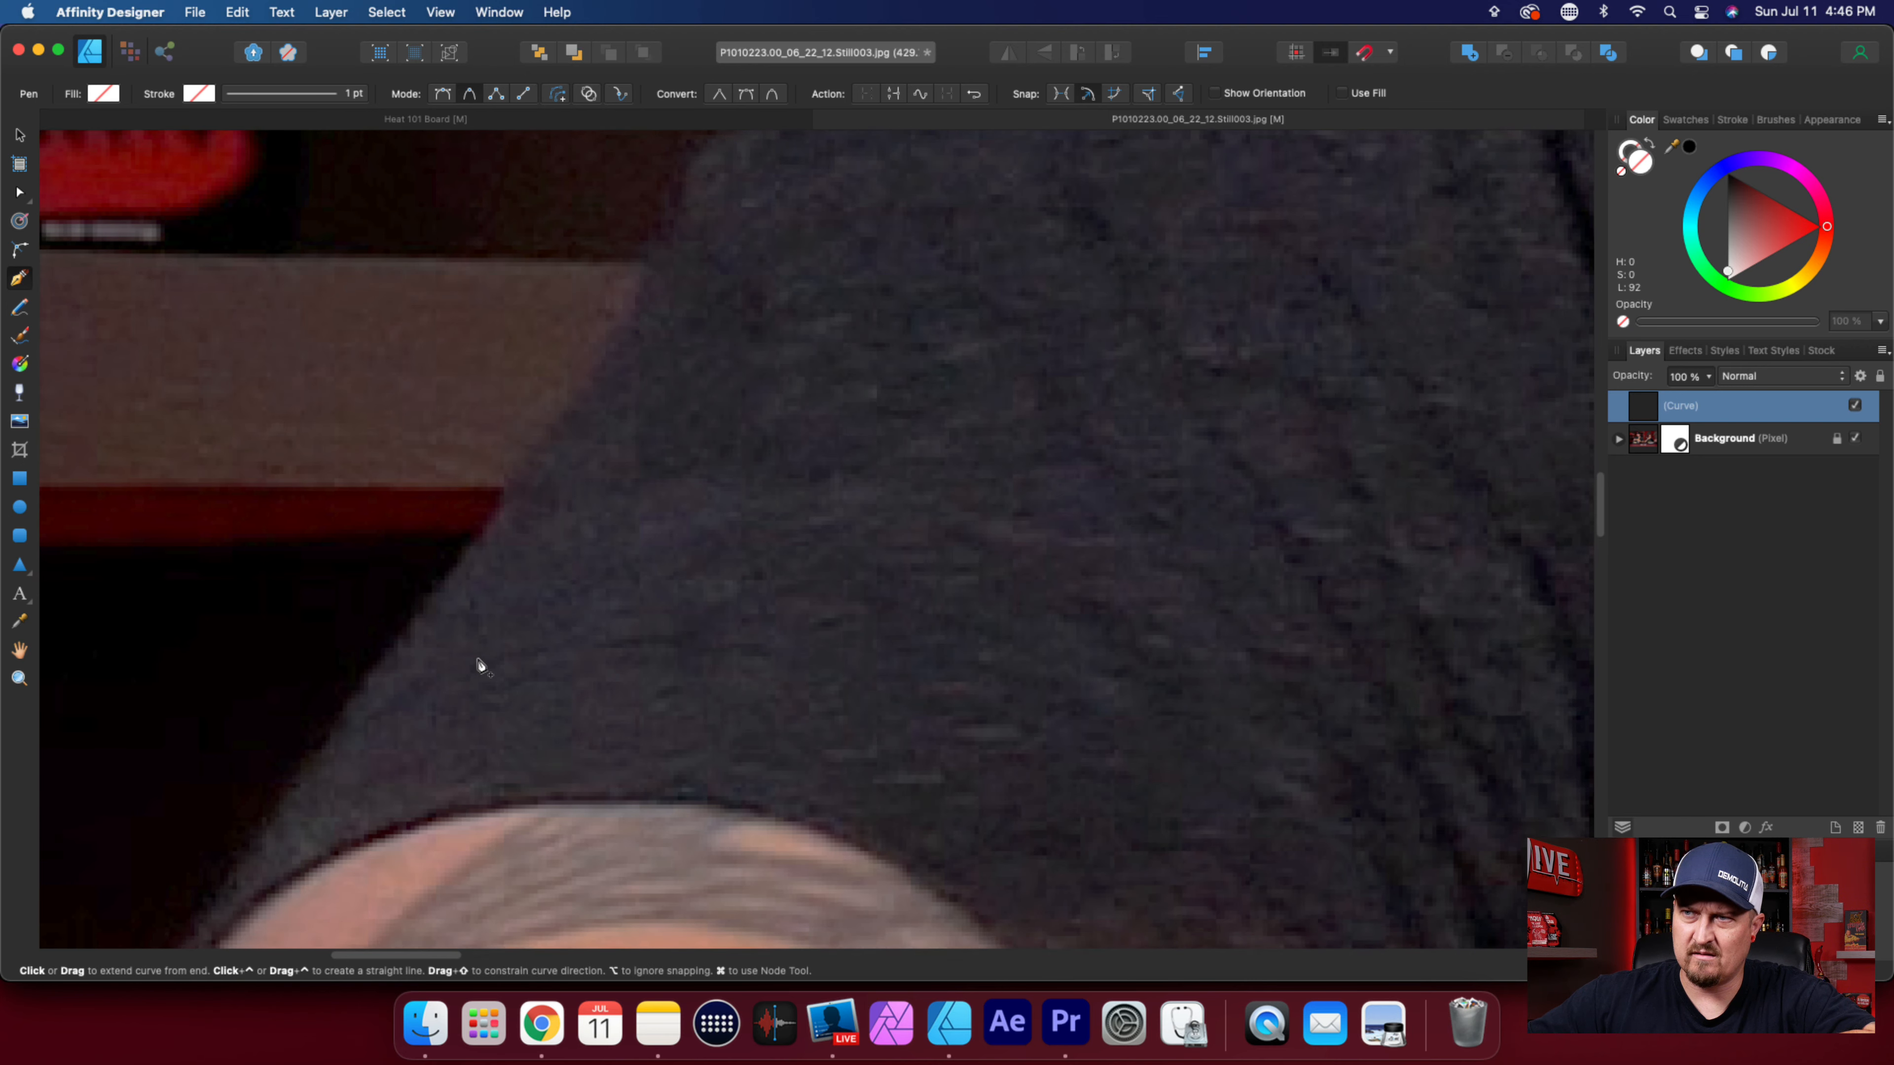
Trace the lower sleeve edge against the black background, past the sleeve hem and onto the bare arm.
scroll(481, 664, left, 5)
click(680, 636)
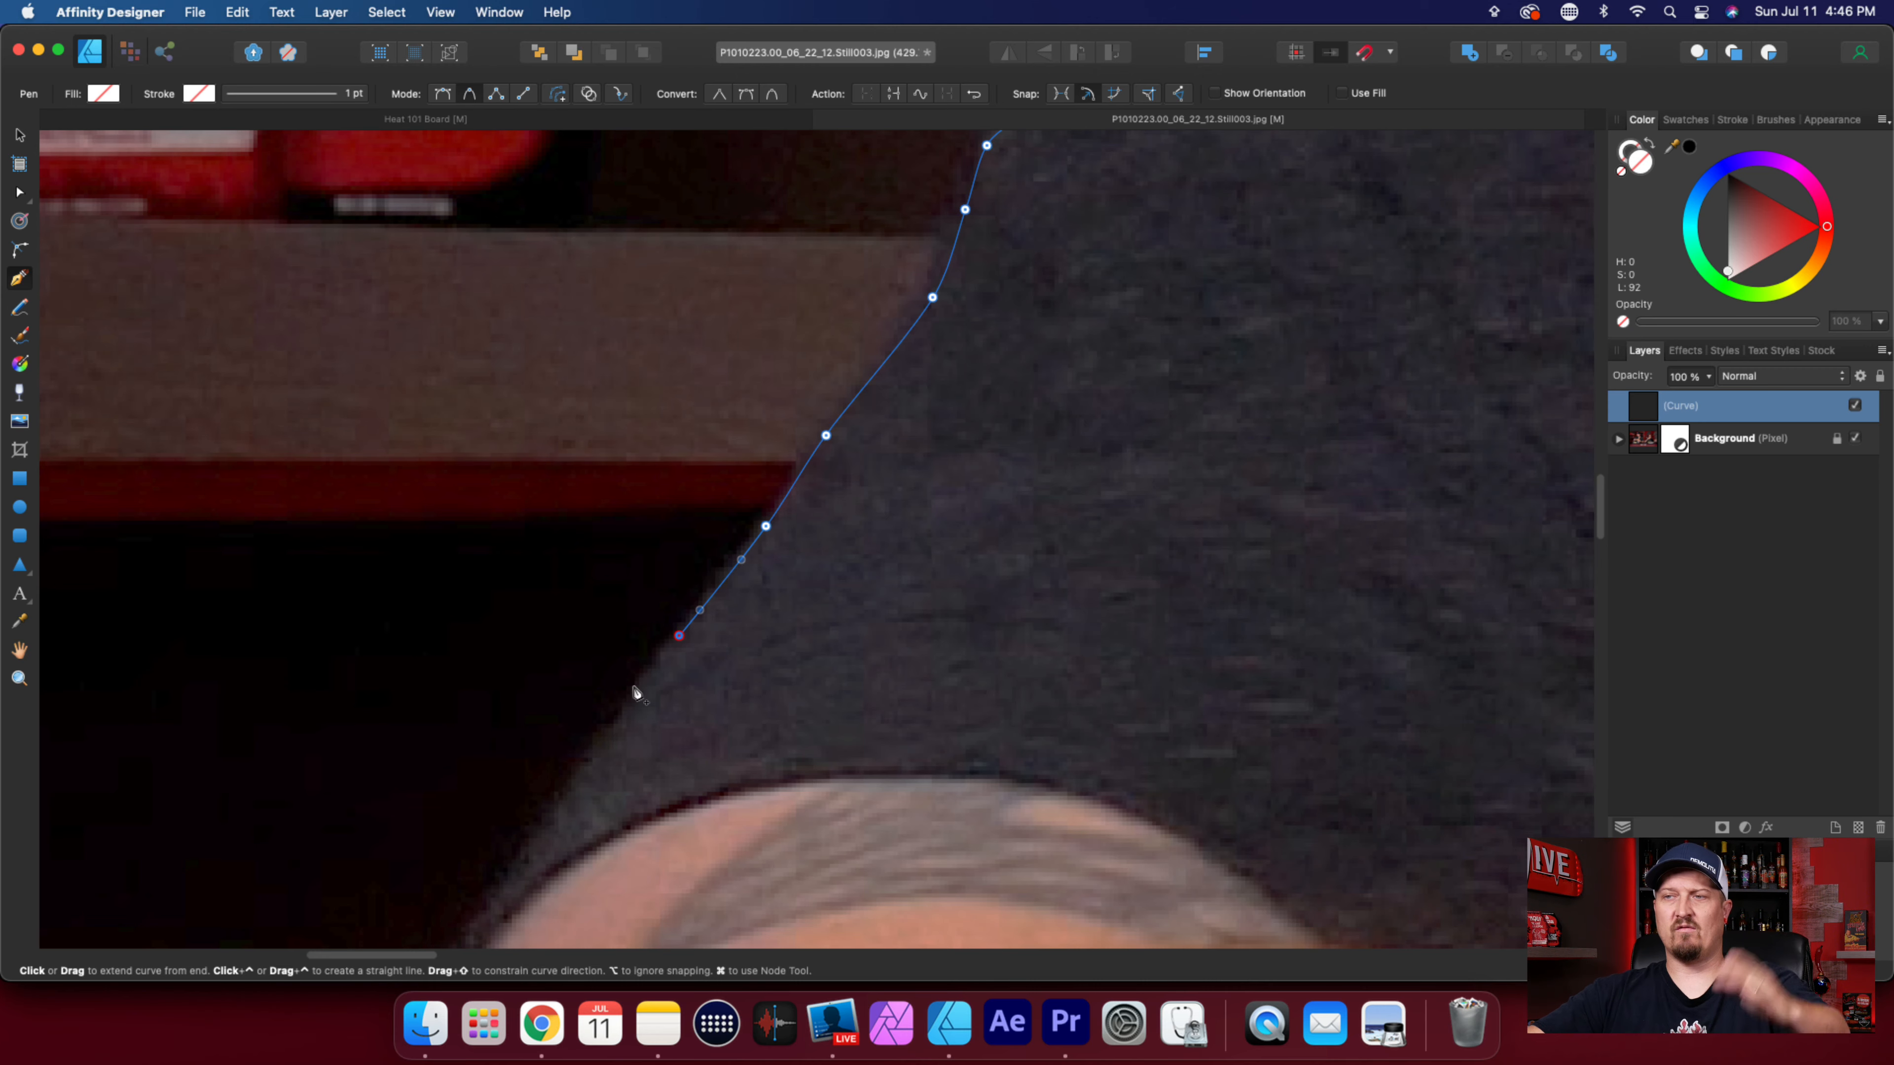
scroll(727, 675, down, 3)
scroll(727, 675, left, 6)
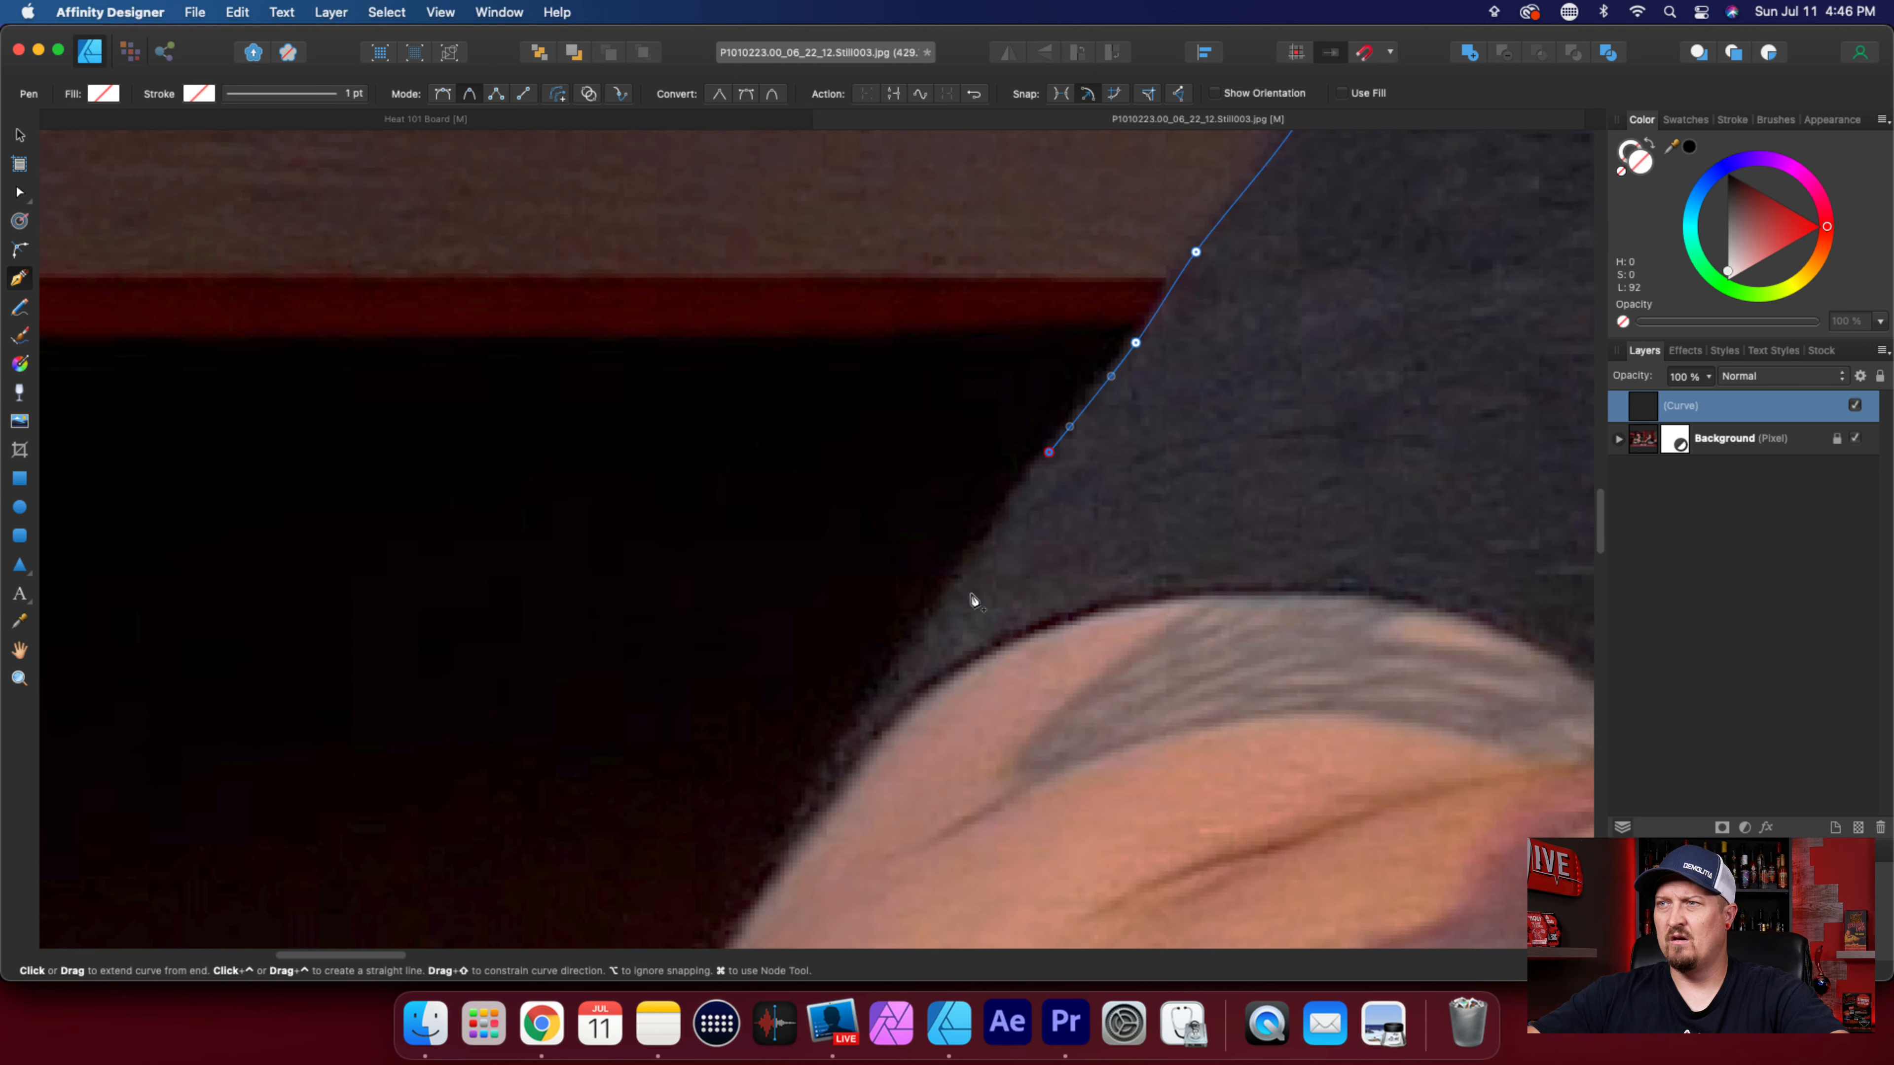
click(961, 576)
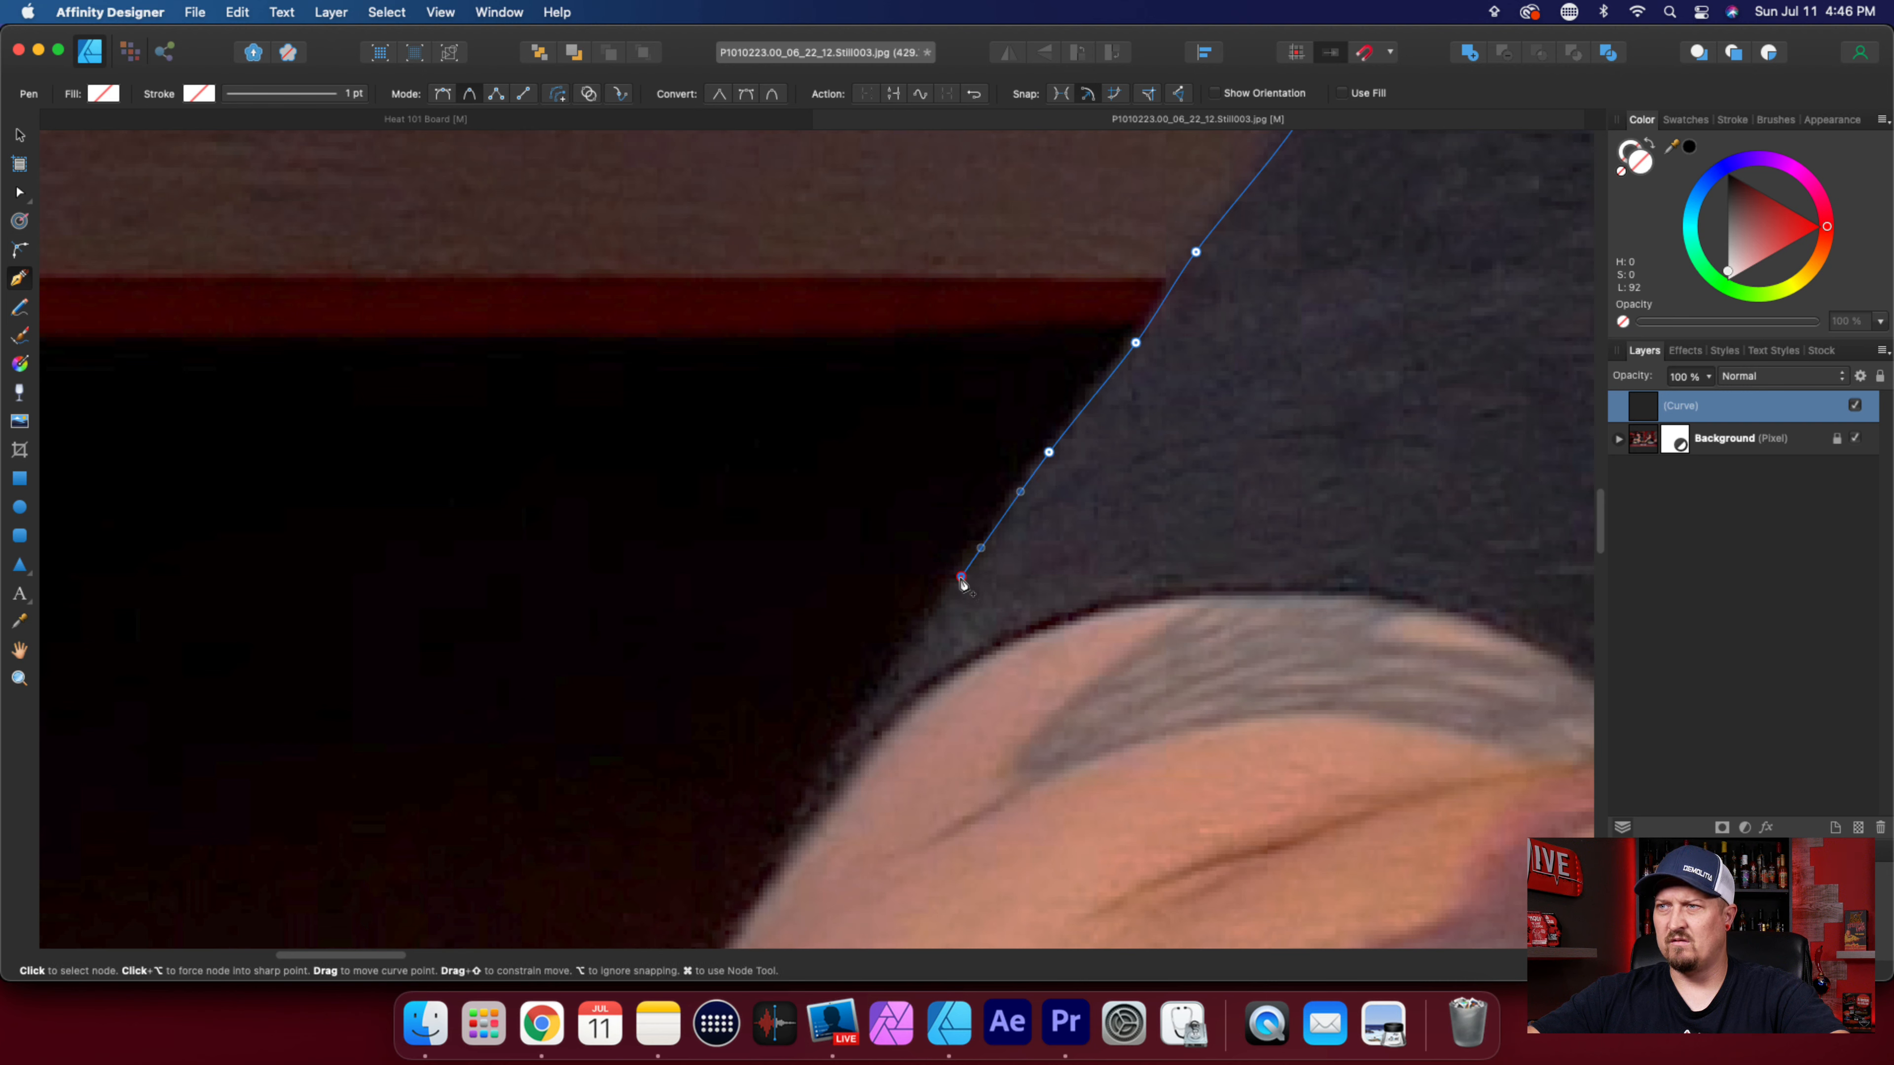
click(870, 702)
click(804, 808)
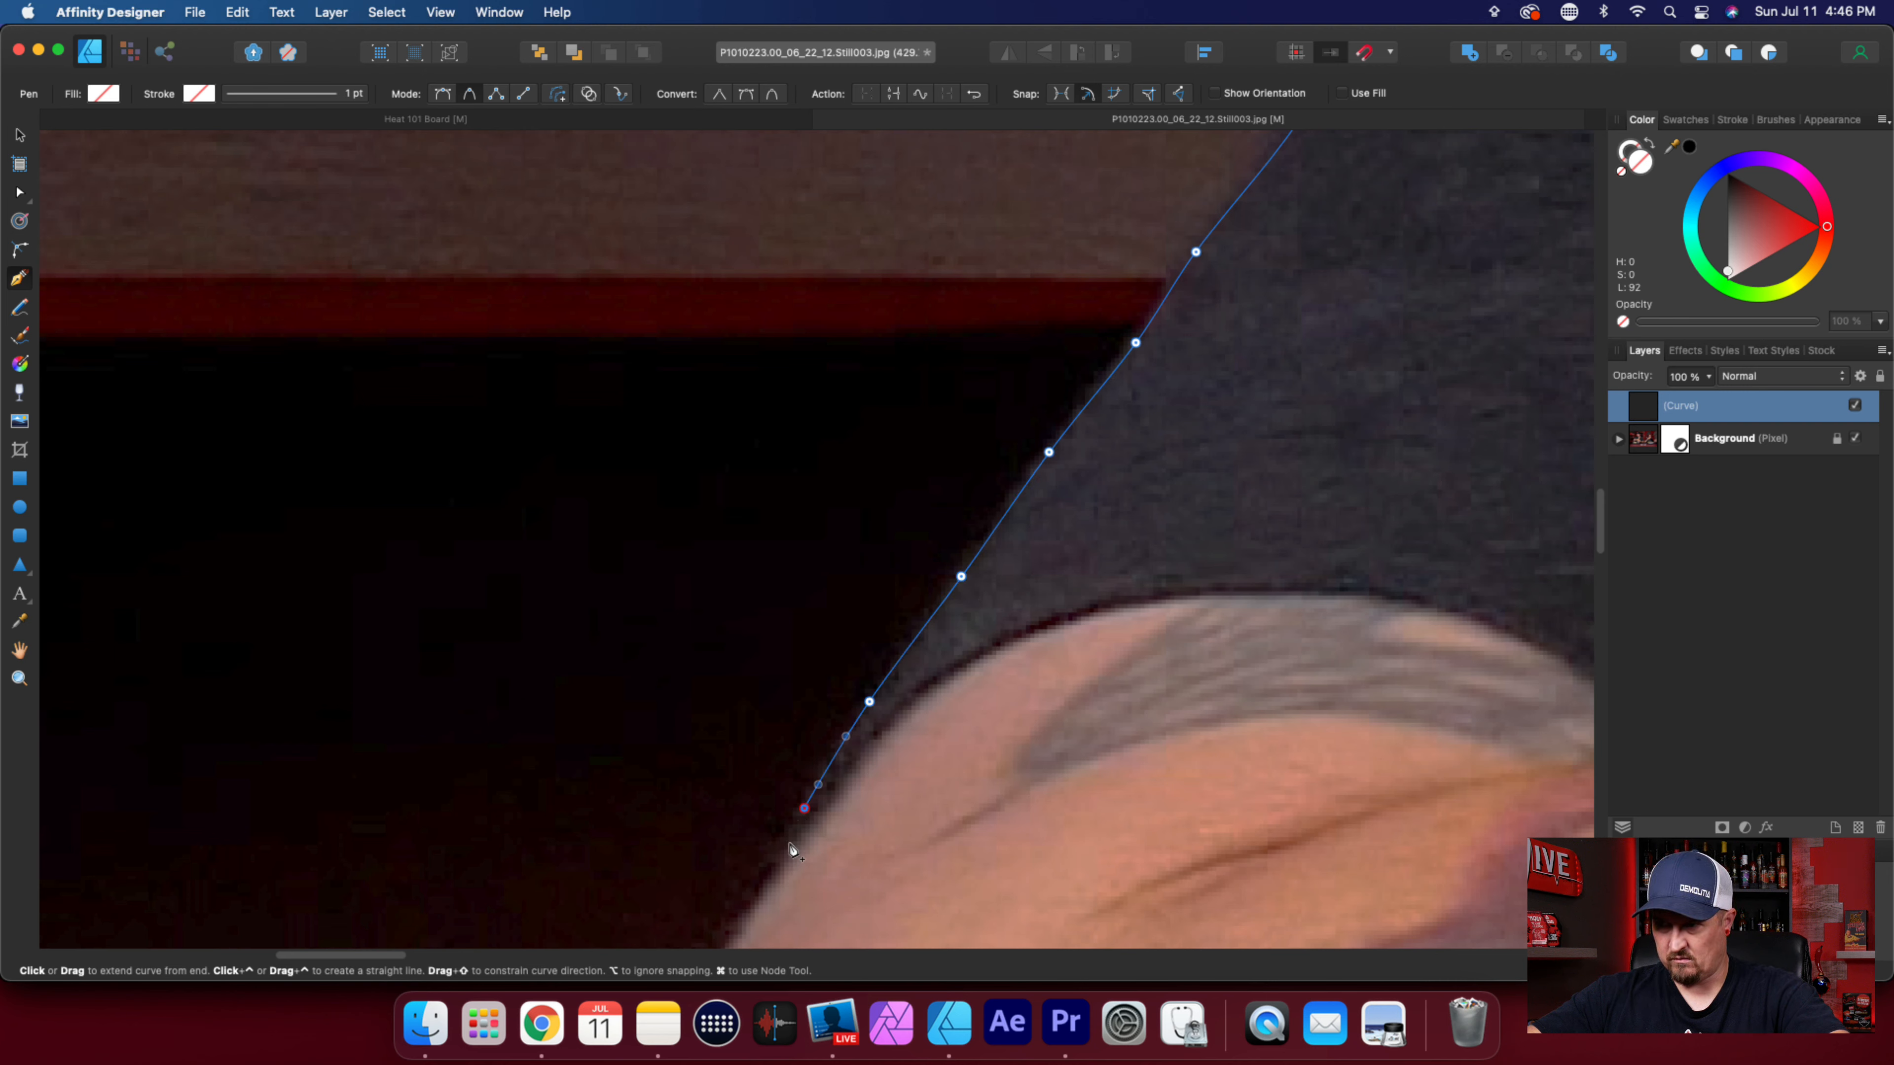
click(796, 836)
Trace the rounded outer edge of the bare upper arm below the sleeve with five nodes.
scroll(841, 825, down, 2)
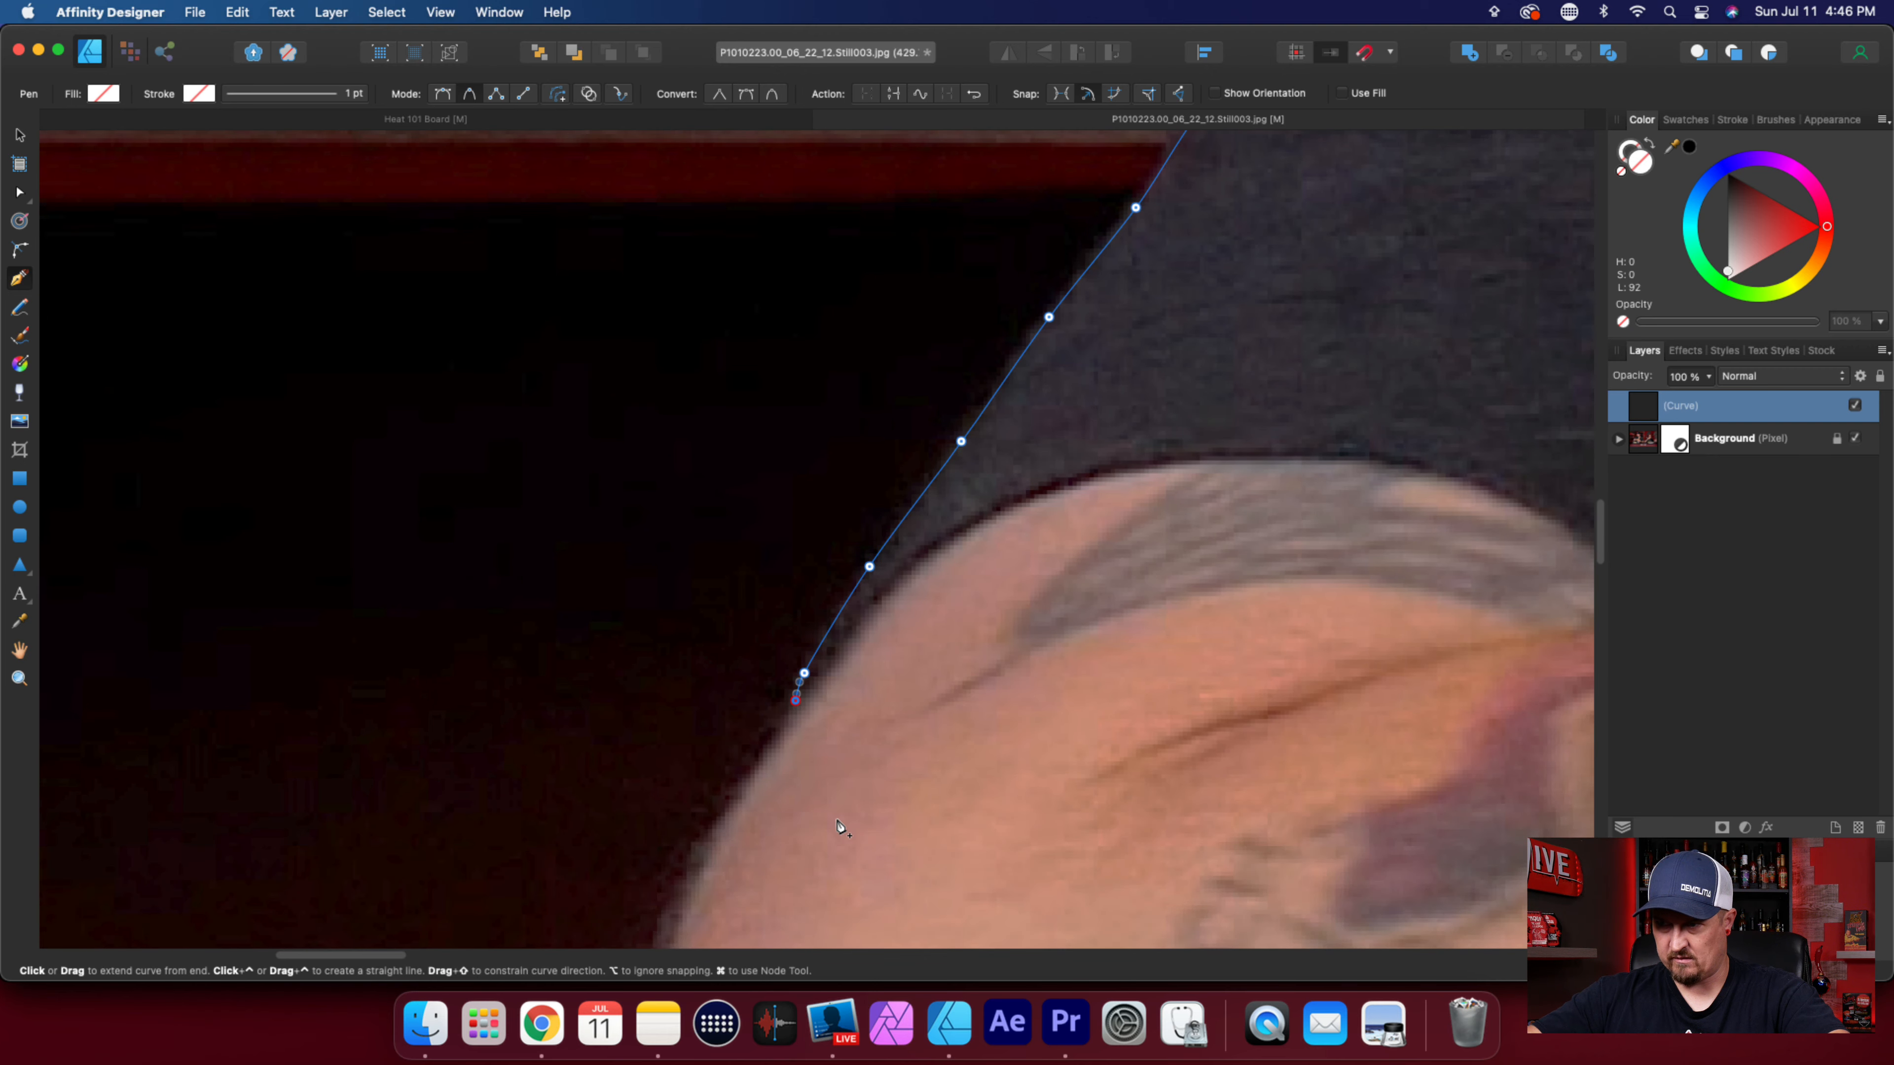
scroll(826, 793, down, 1)
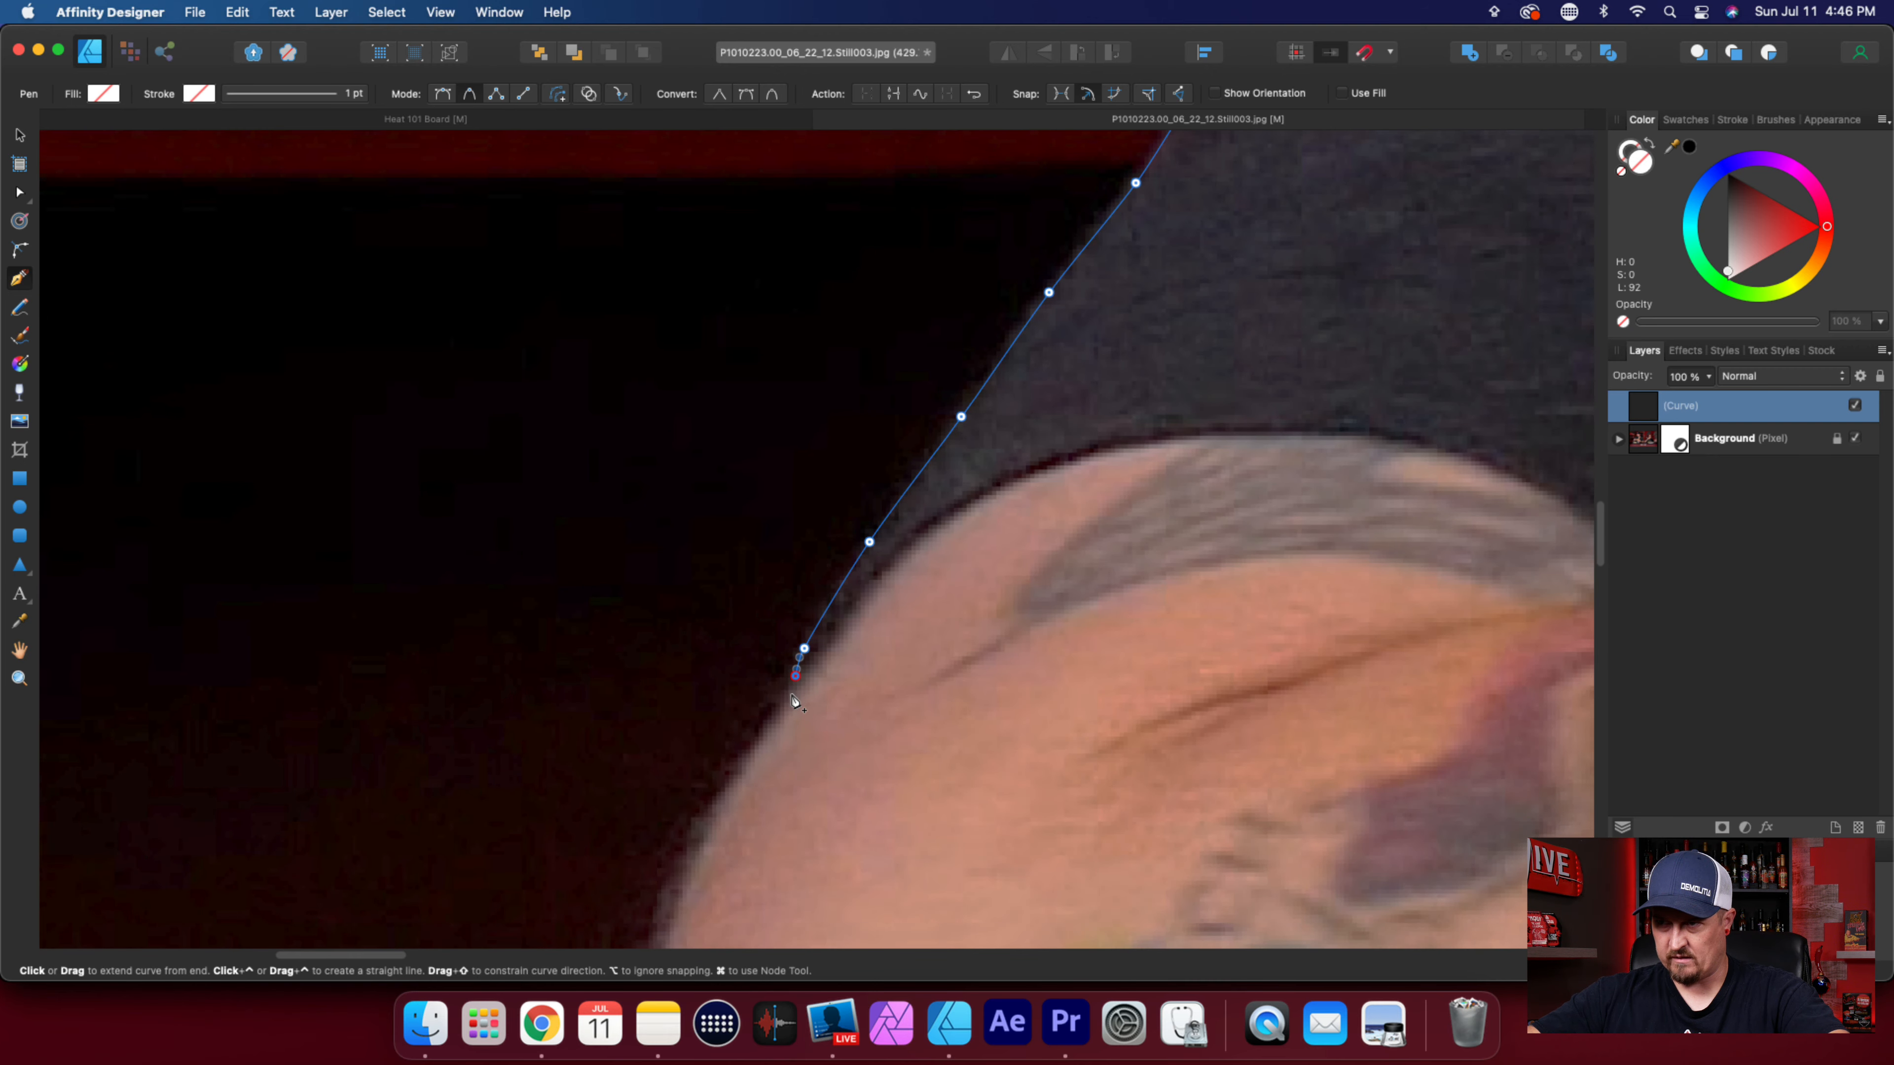
click(796, 694)
click(729, 793)
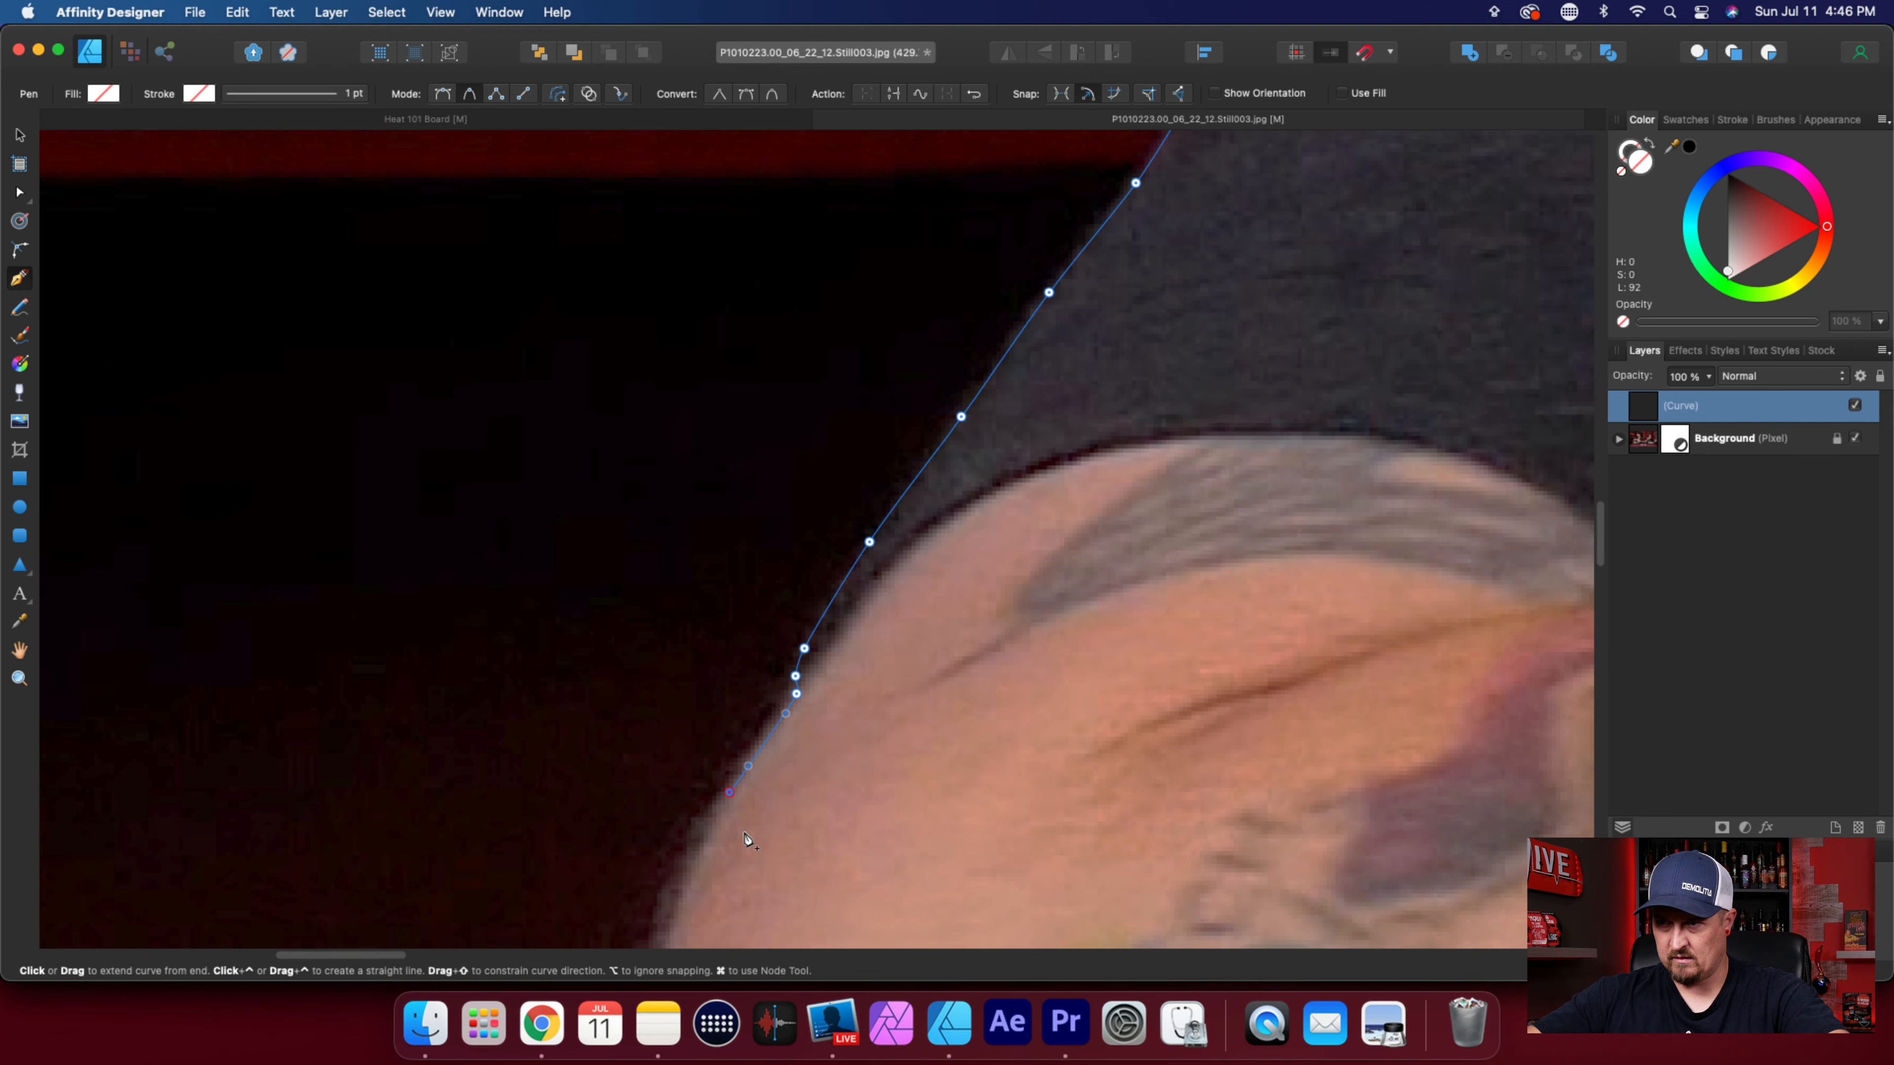
scroll(748, 839, down, 5)
click(686, 572)
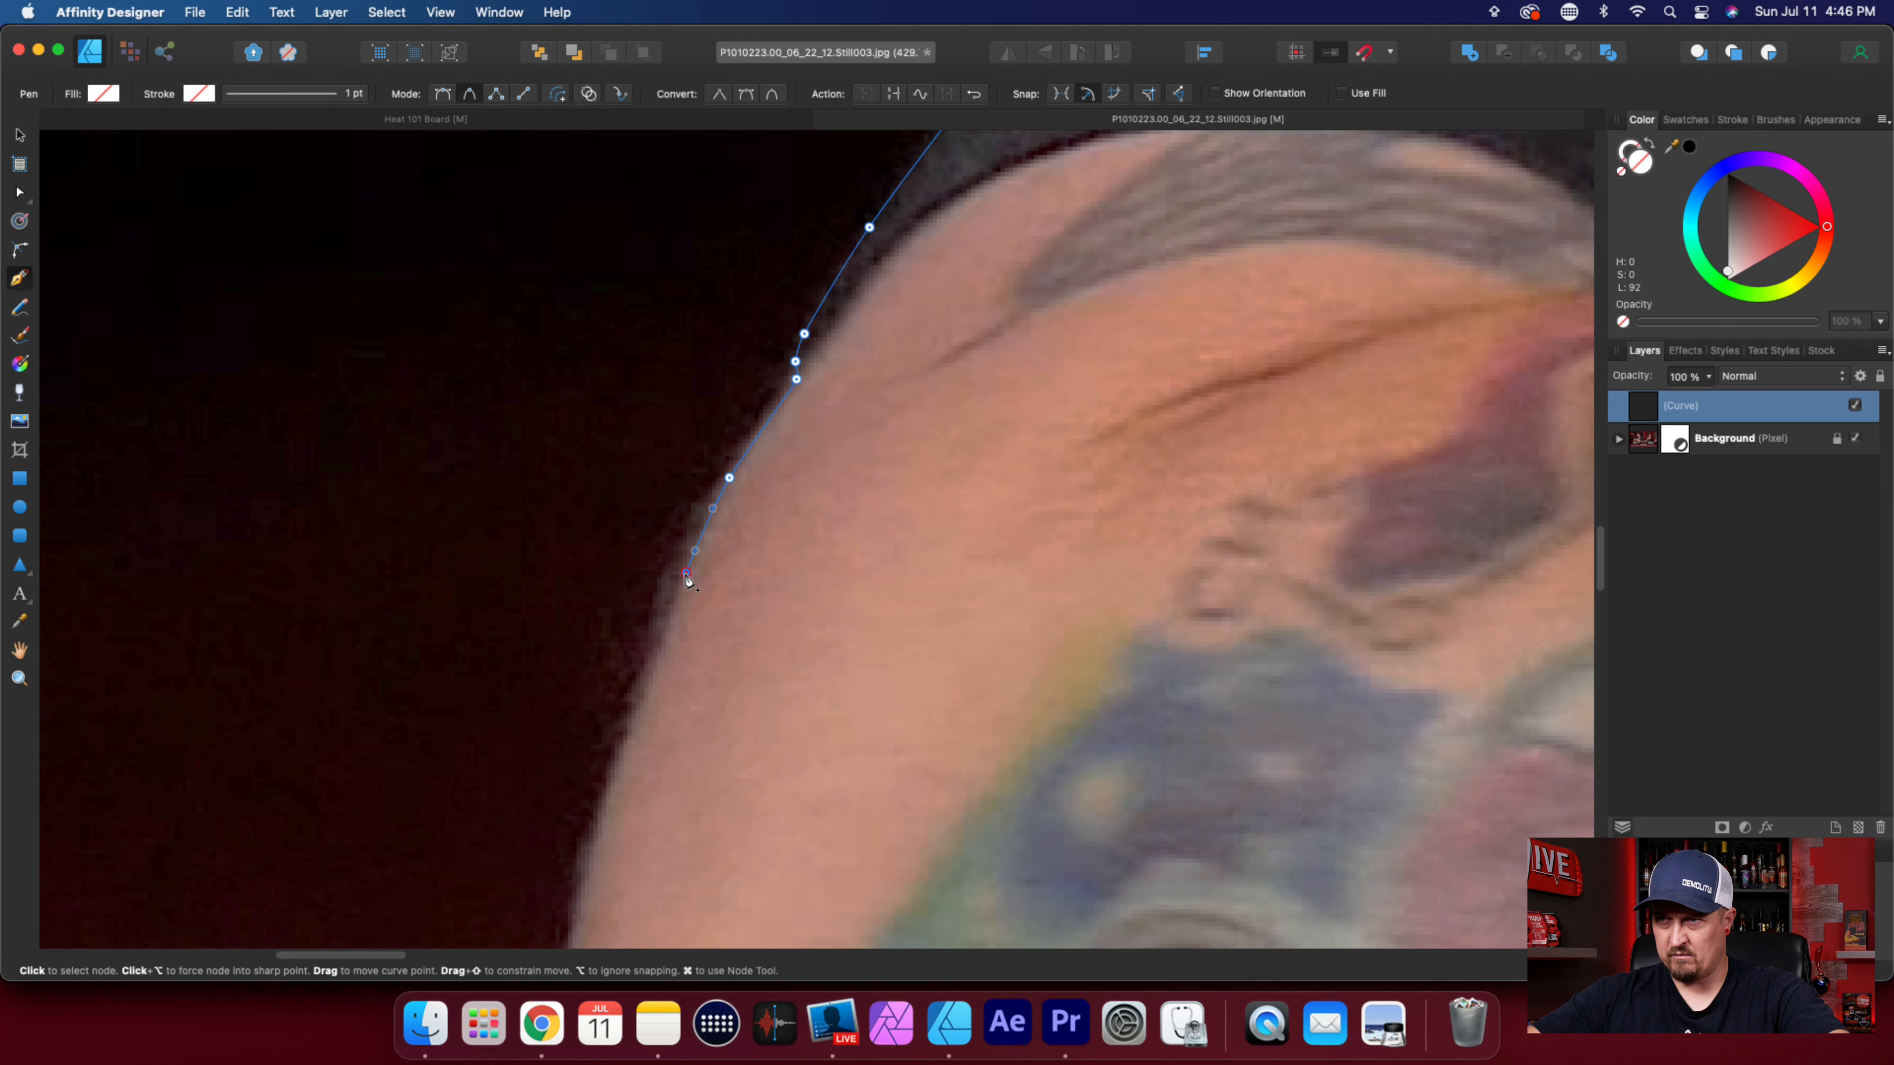
click(656, 663)
click(608, 811)
scroll(611, 813, down, 10)
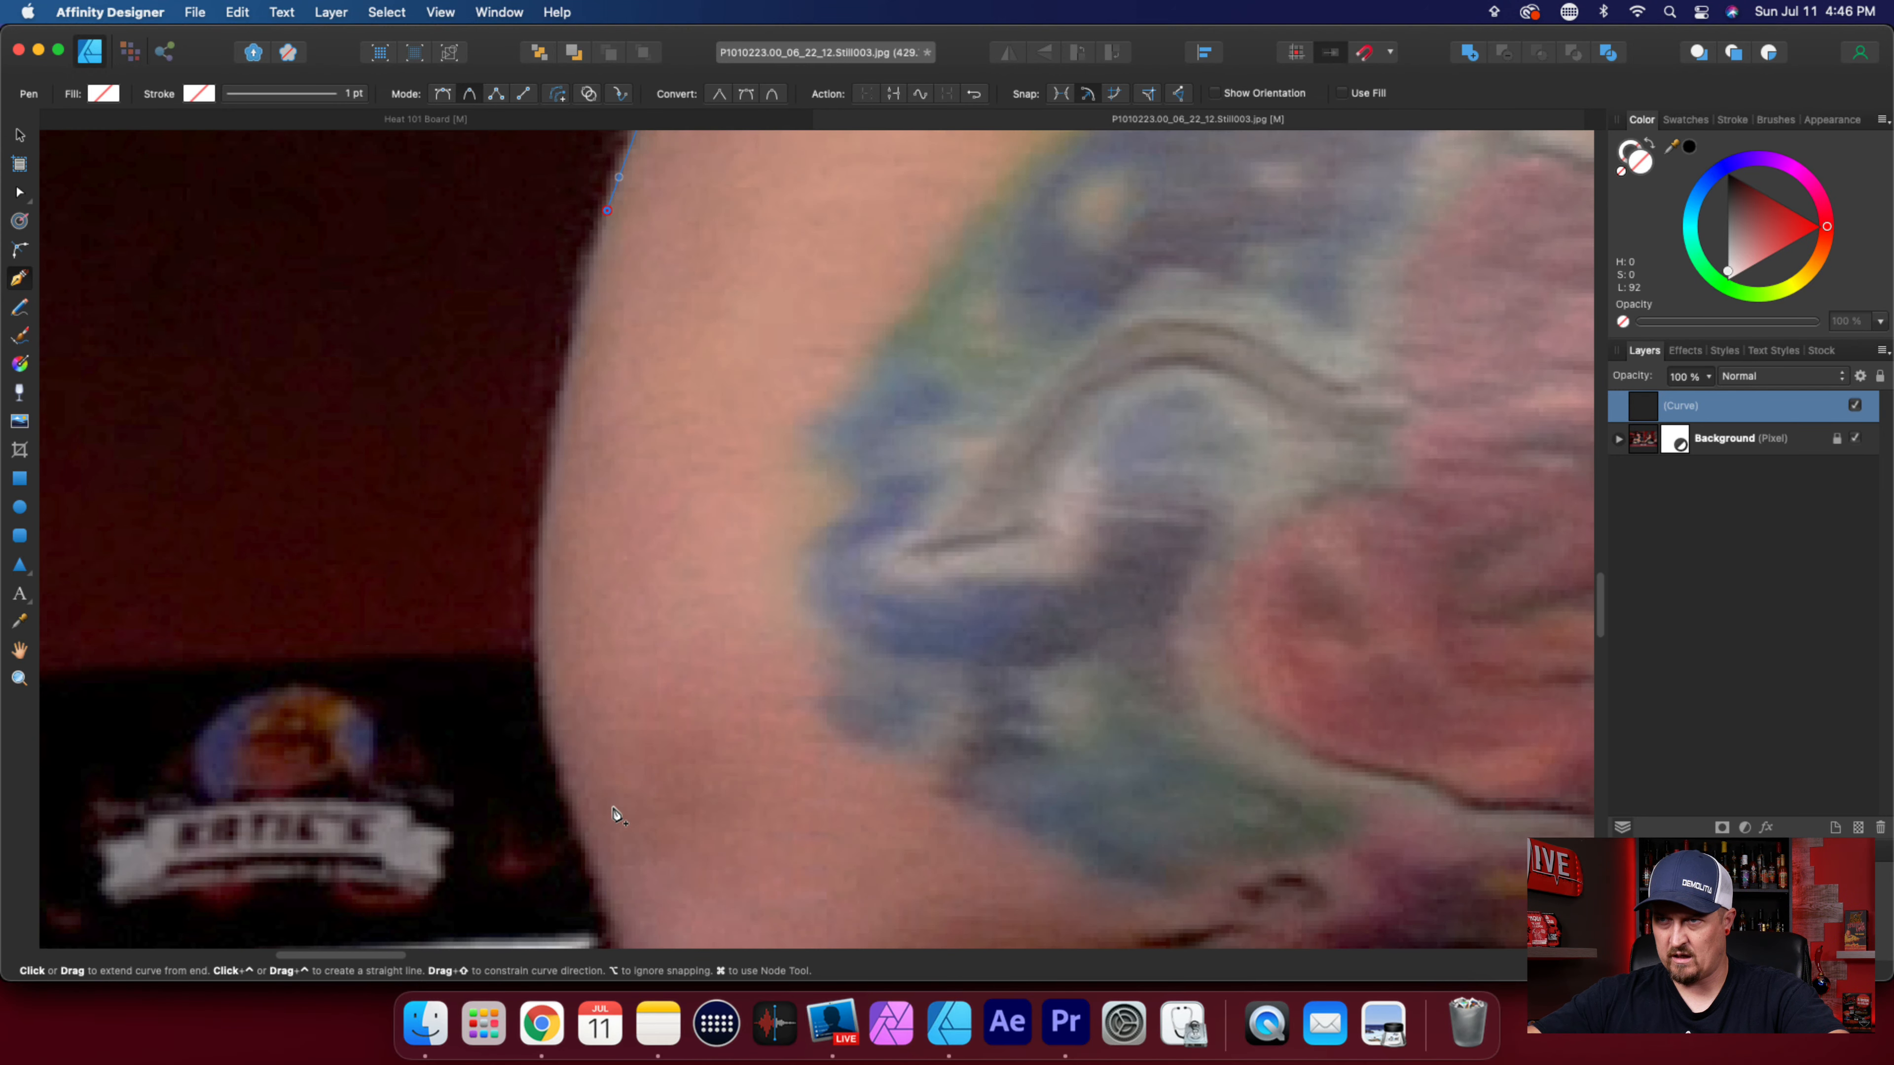
Trace the outer arm down past its widest bulge to beside the logo on the Katie's box.
click(563, 393)
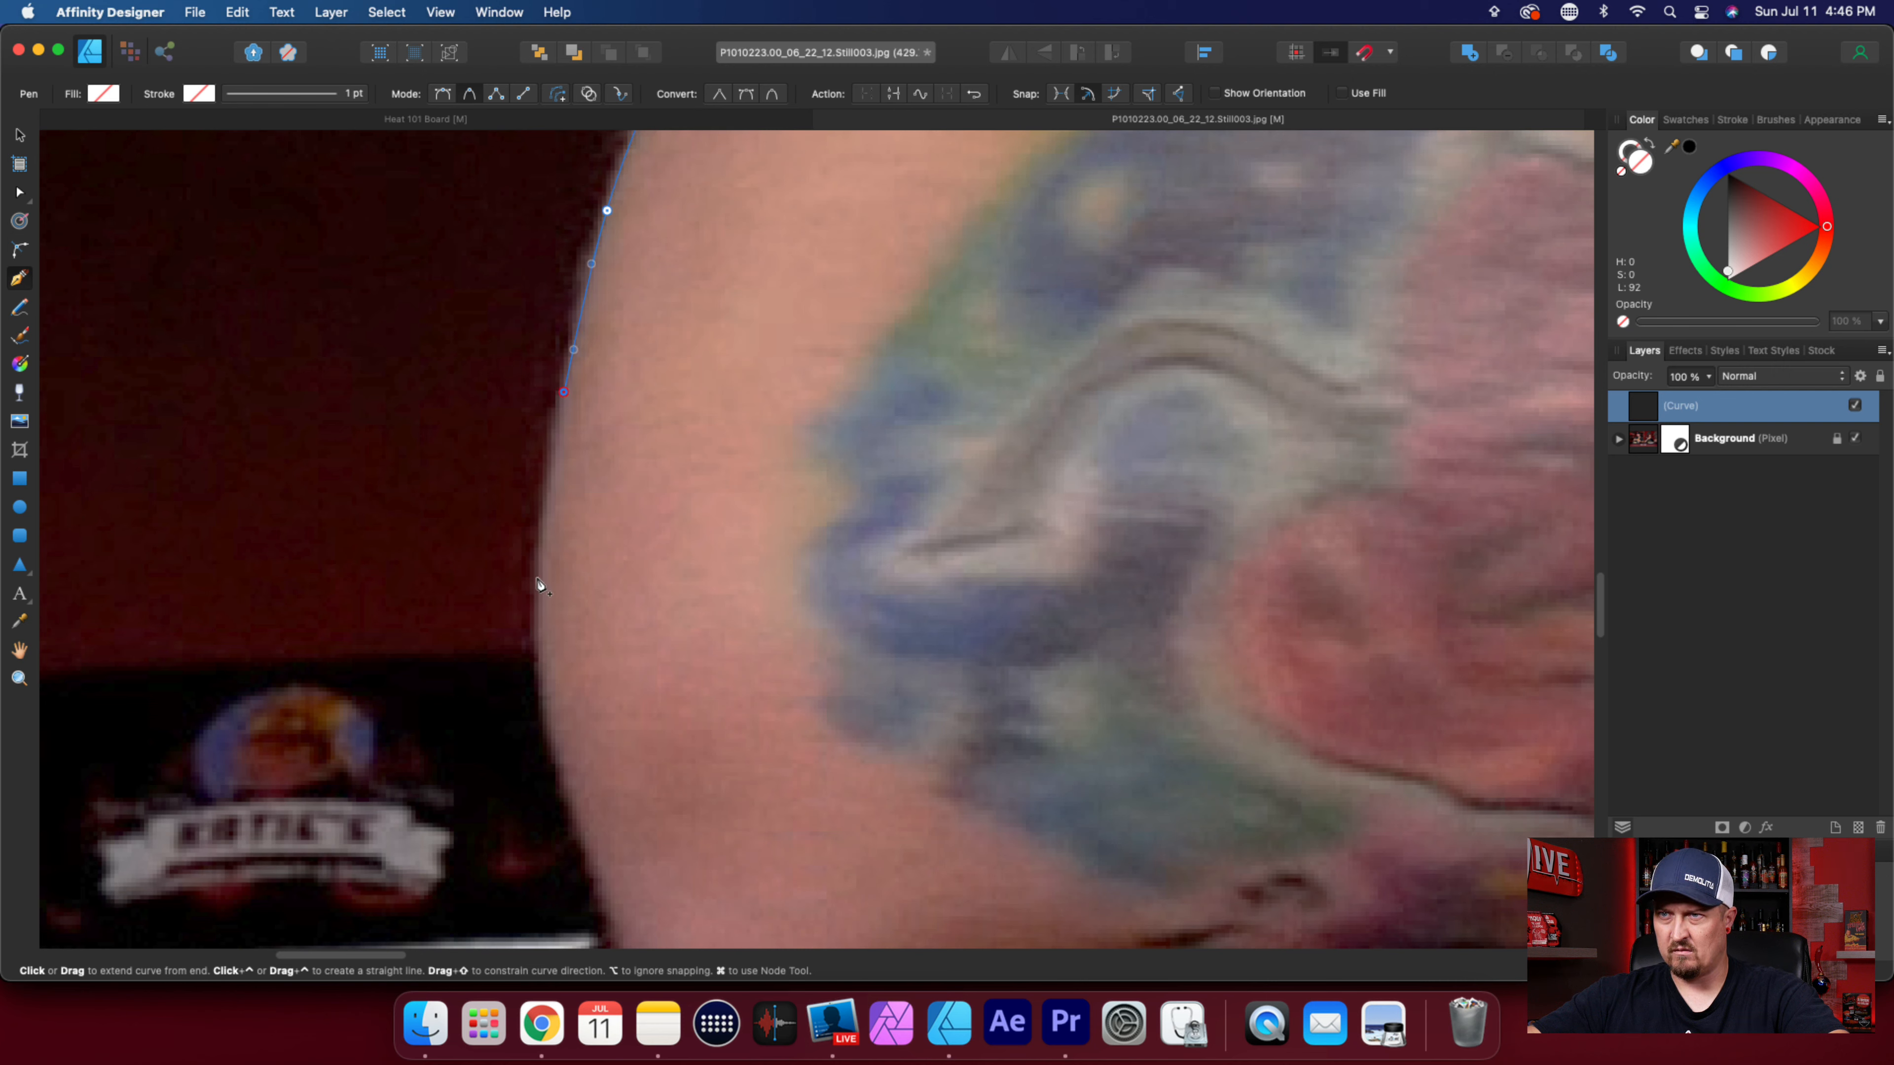
click(547, 721)
click(592, 858)
Trace around the elbow with six nodes, from beside the Katie's box to the near edge of the flame-patterned box.
scroll(685, 784, down, 8)
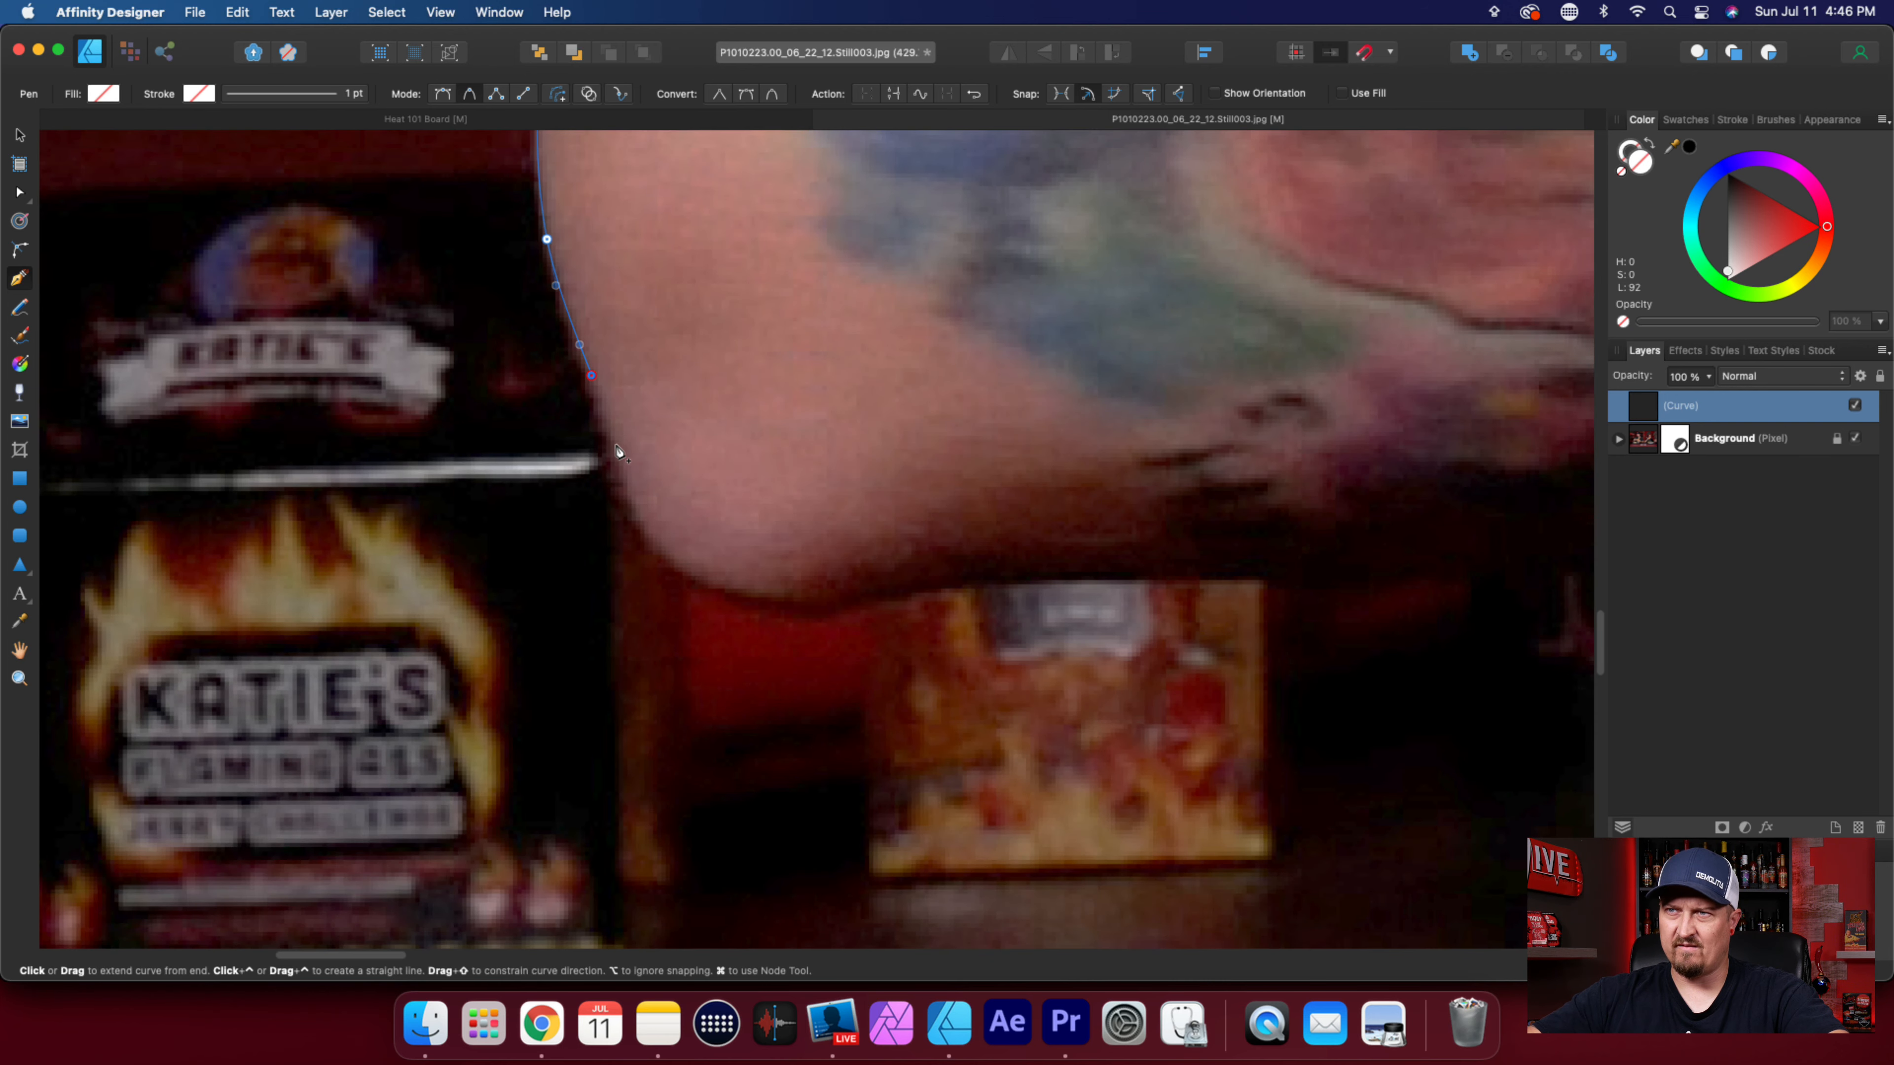
click(613, 445)
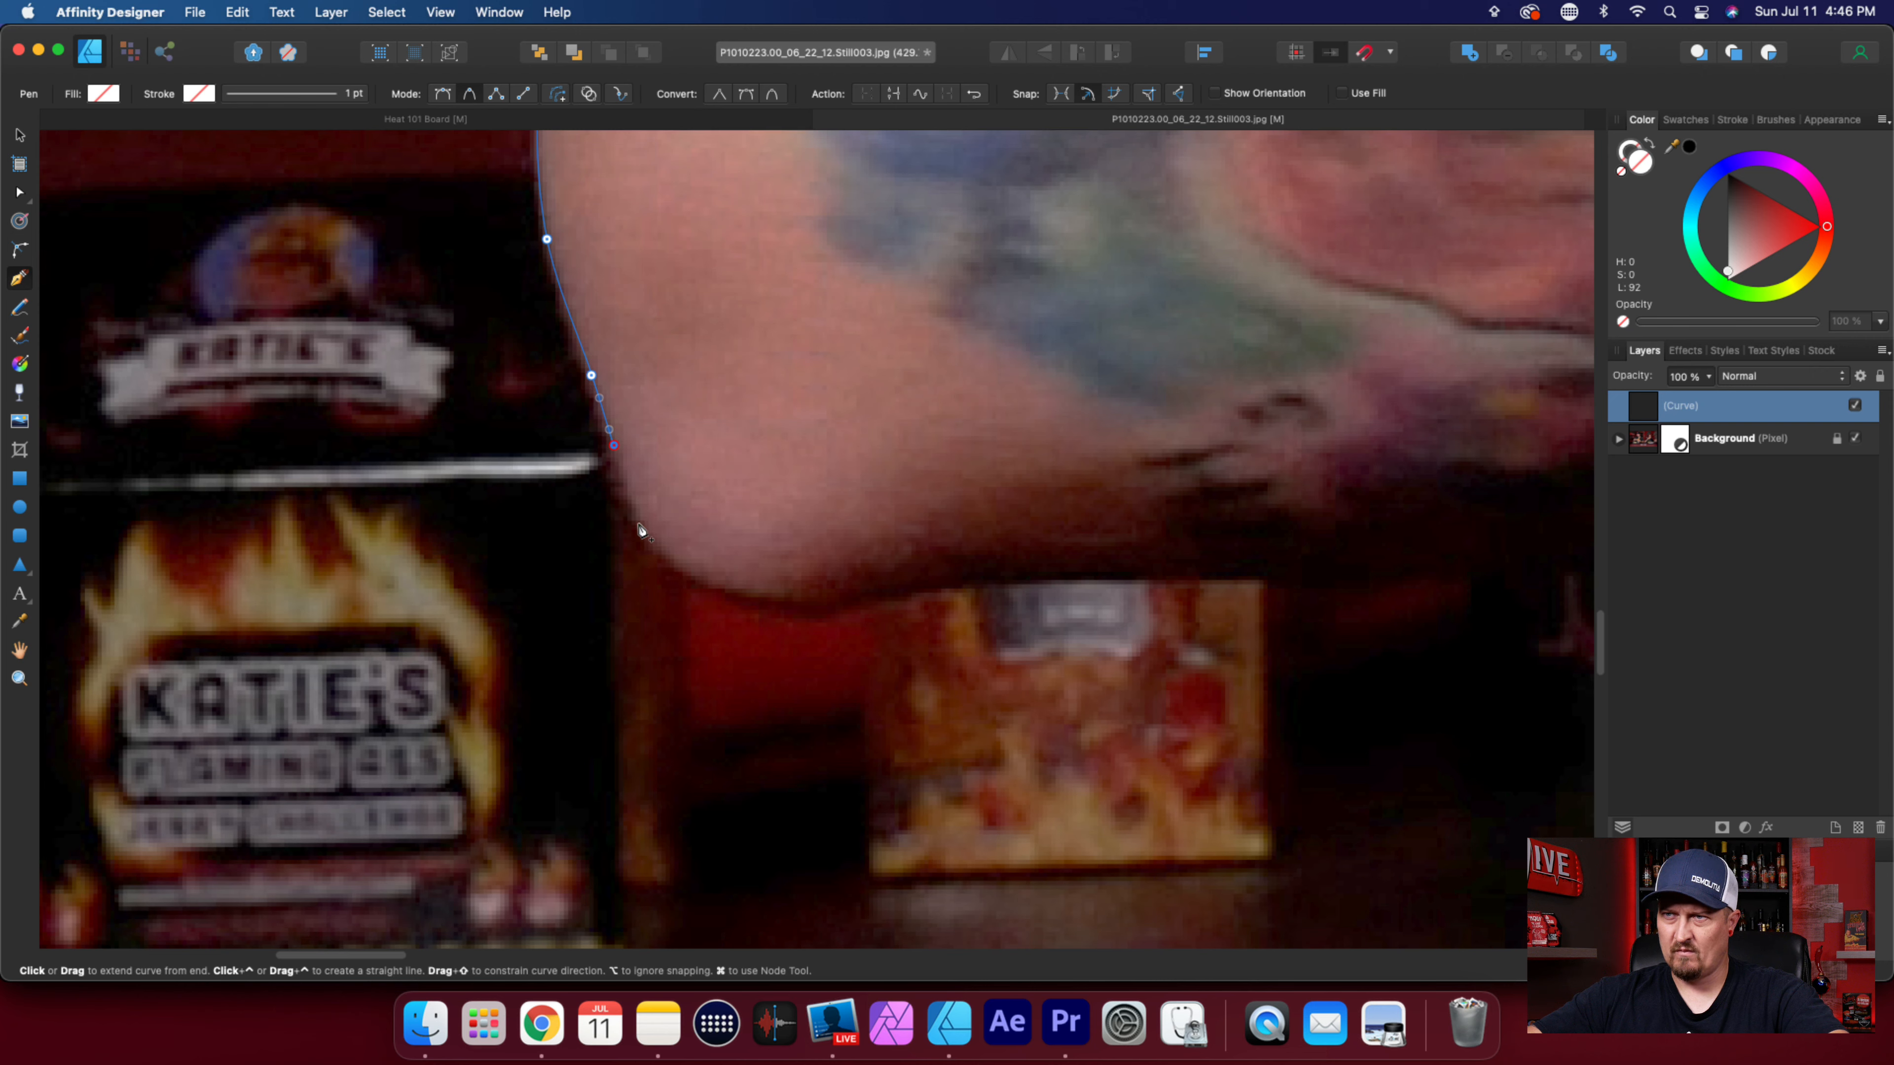
click(643, 520)
click(699, 578)
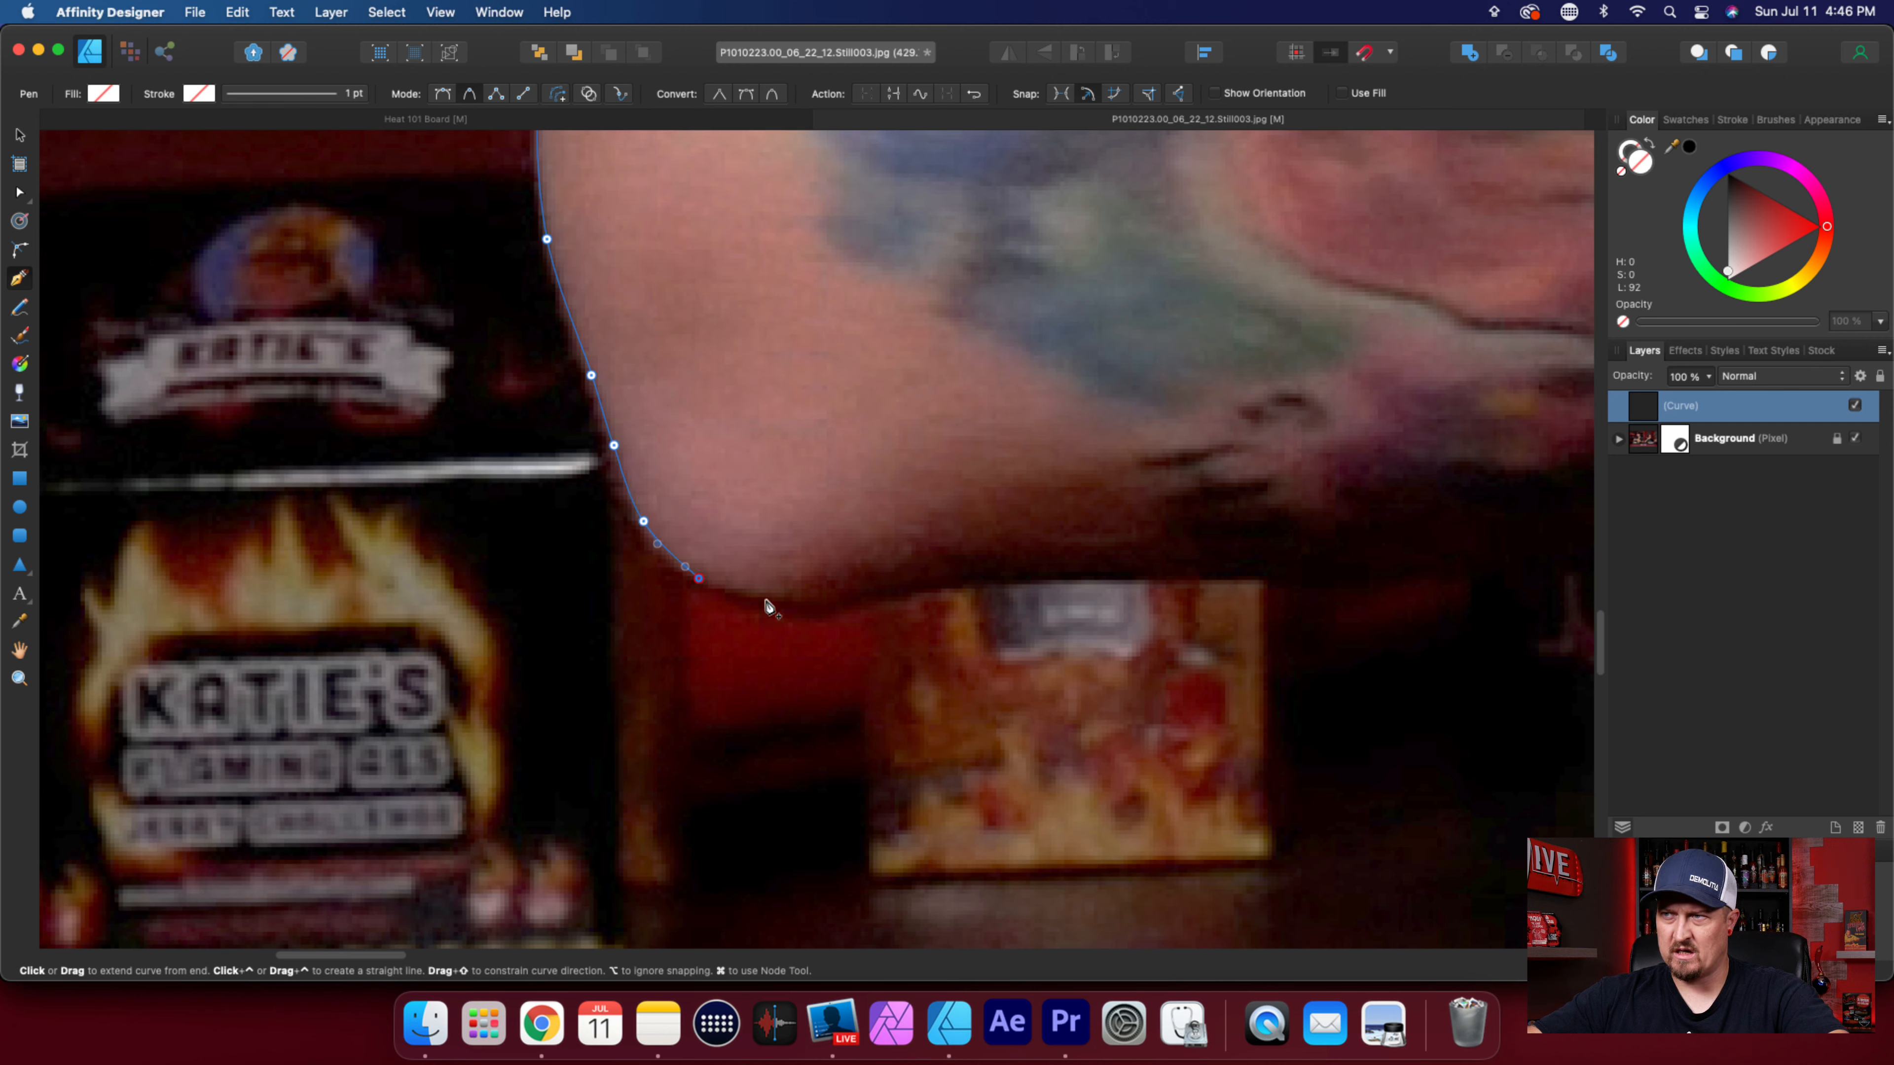
click(768, 604)
click(843, 606)
click(938, 597)
Trace the underside of the forearm along the top of the flame-patterned box to its far corner.
scroll(933, 591, up, 3)
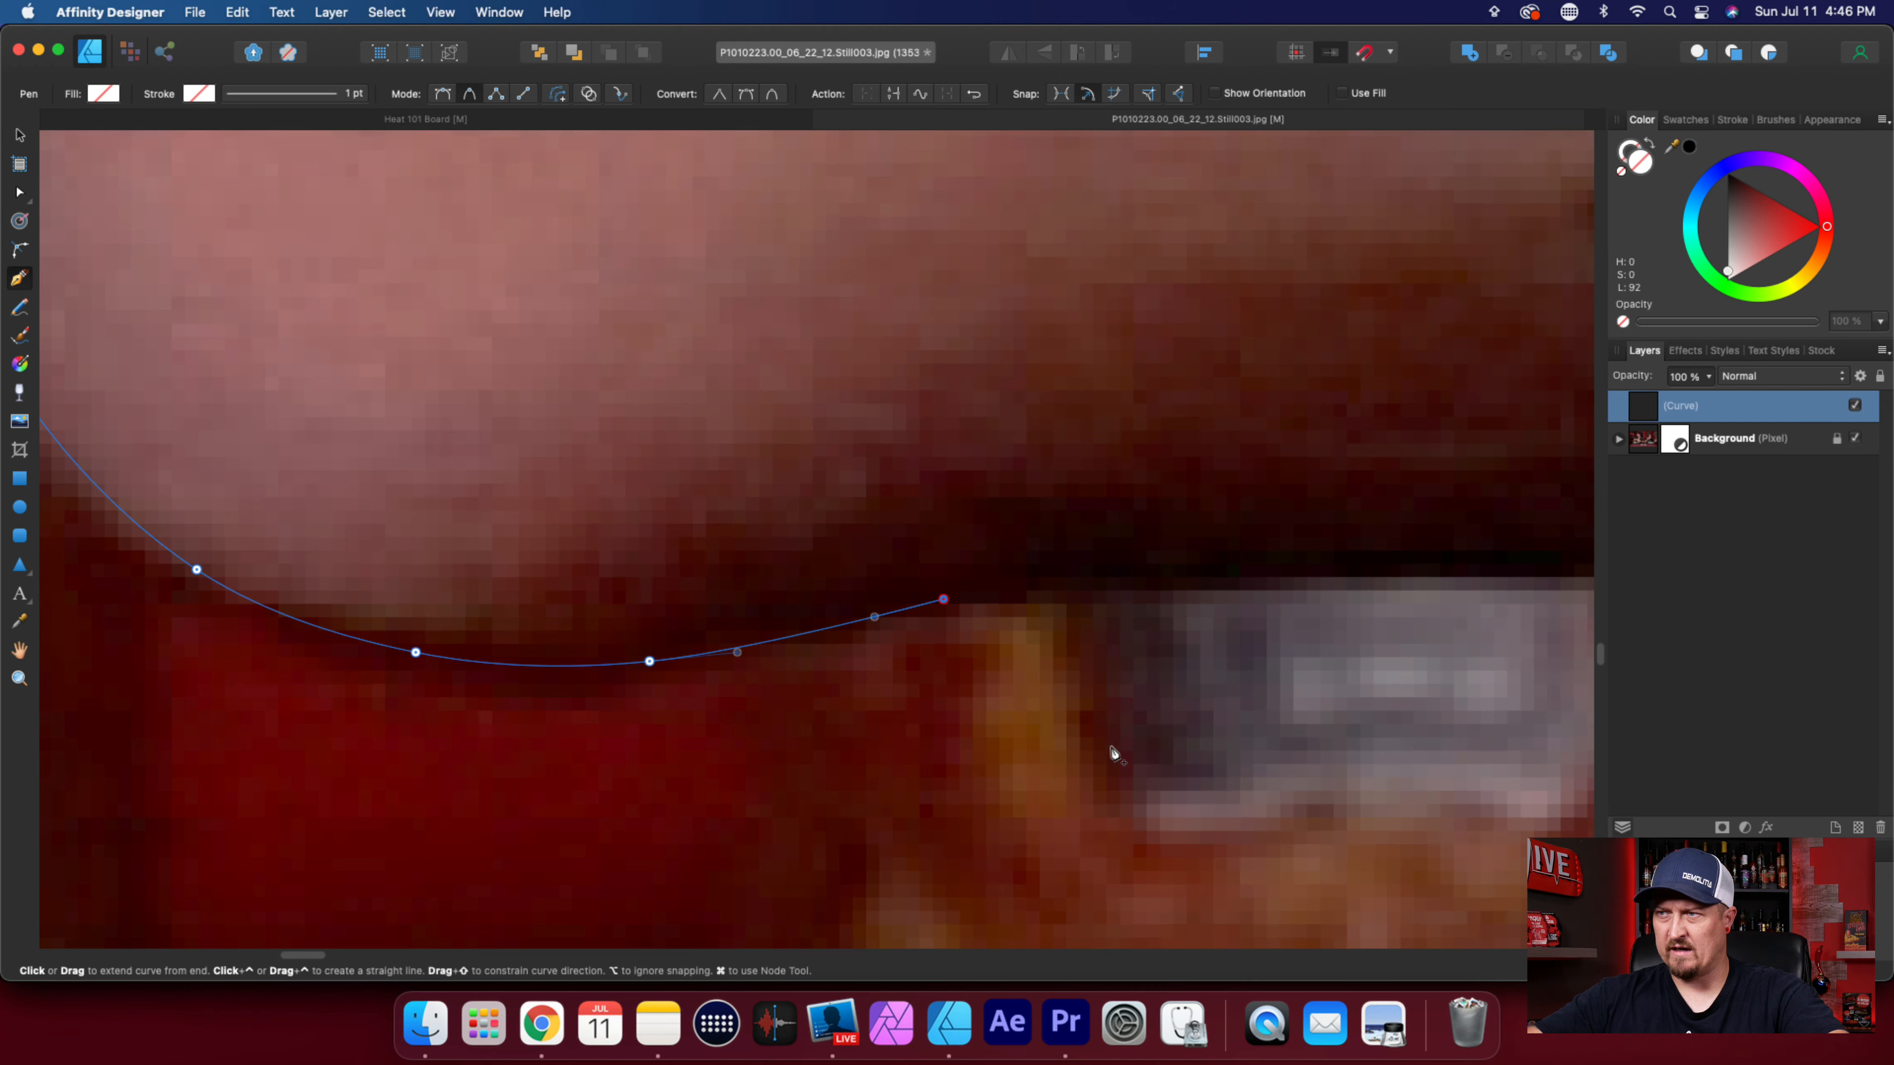
scroll(1022, 697, down, 3)
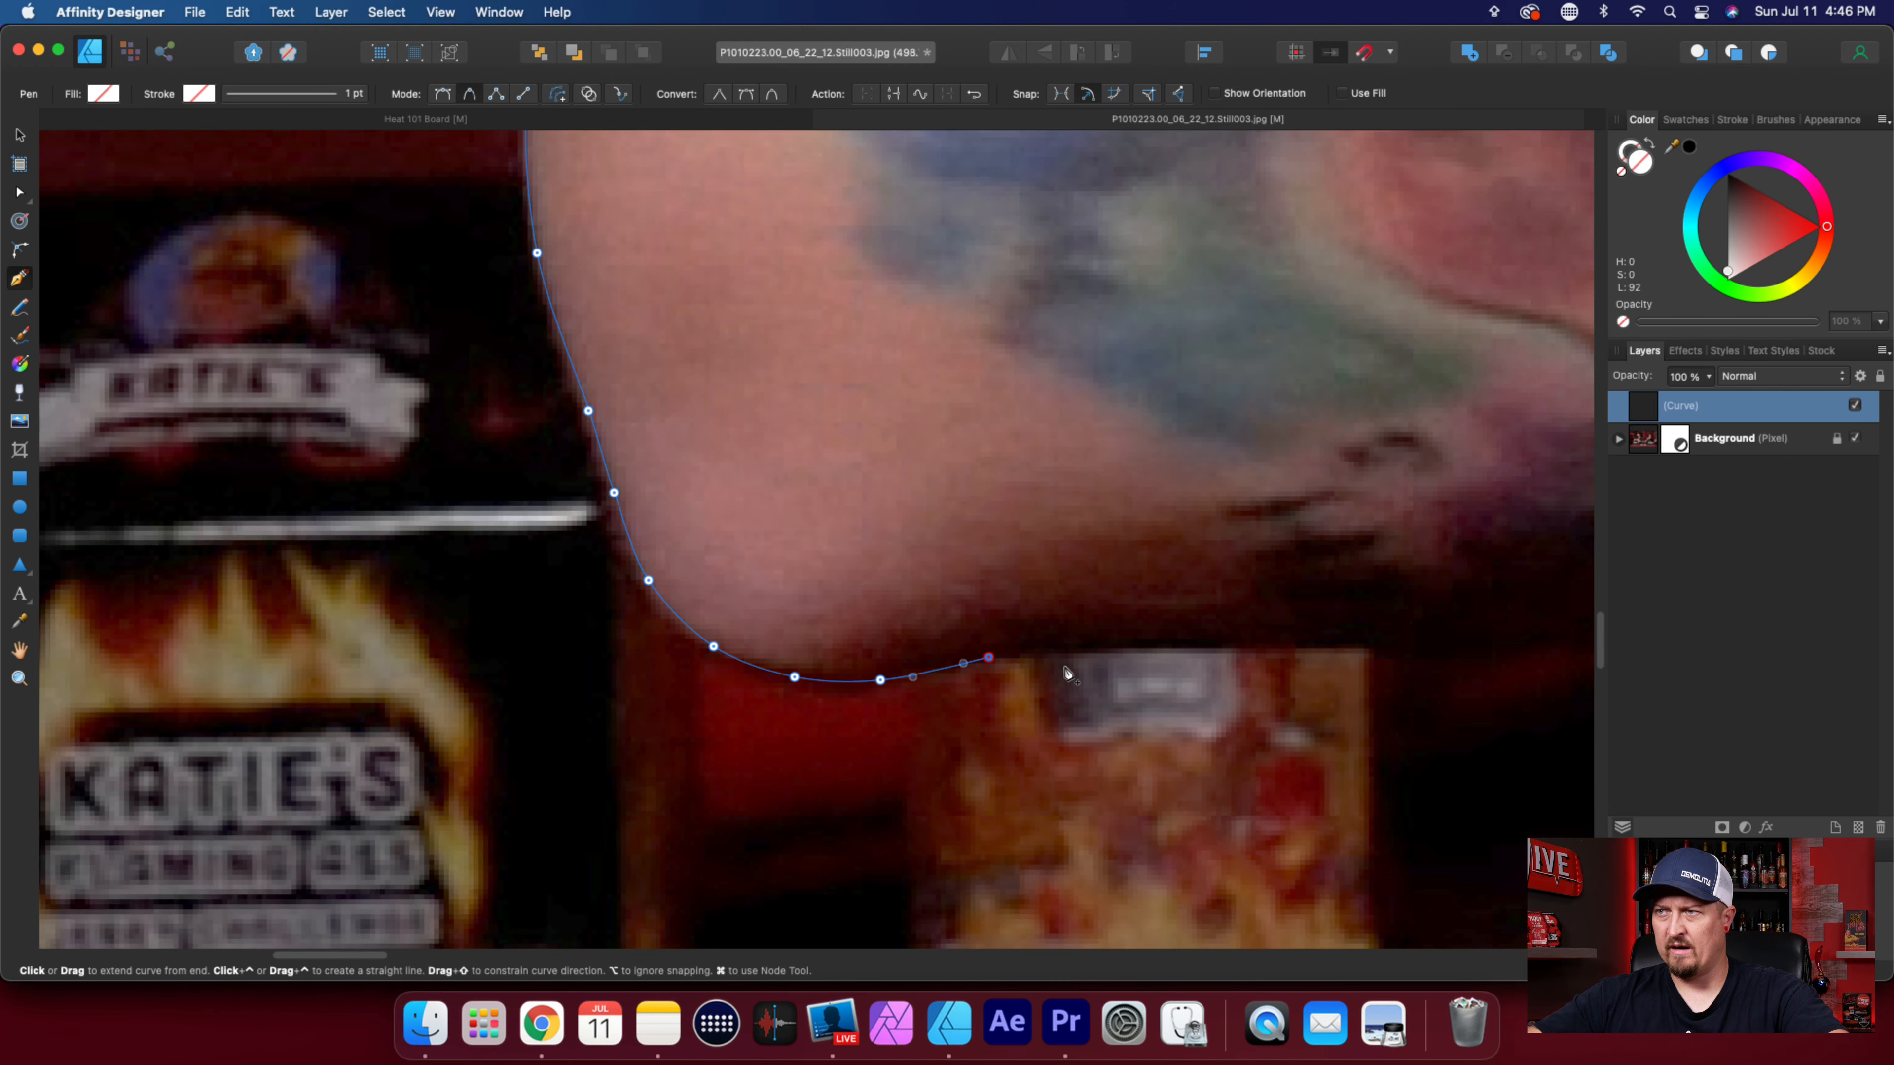
click(1116, 648)
scroll(936, 646, right, 7)
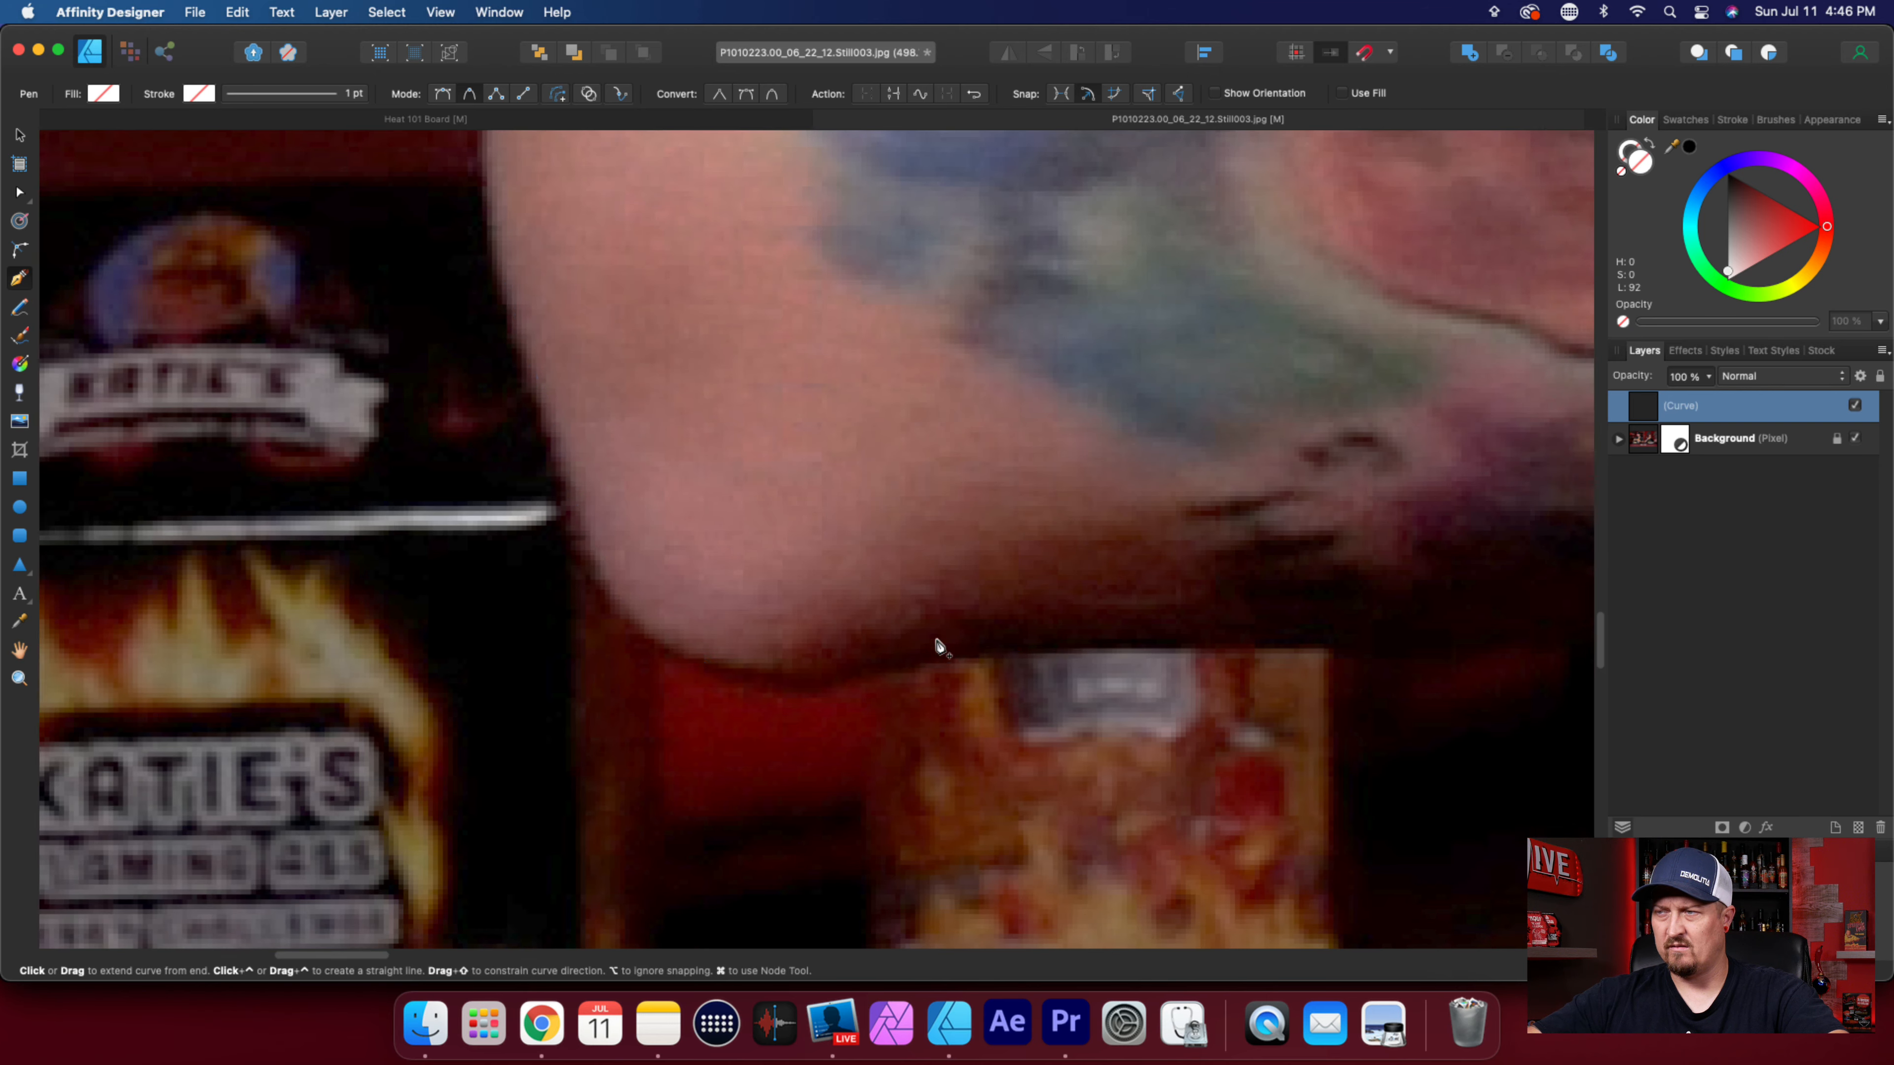
scroll(936, 659, down, 1)
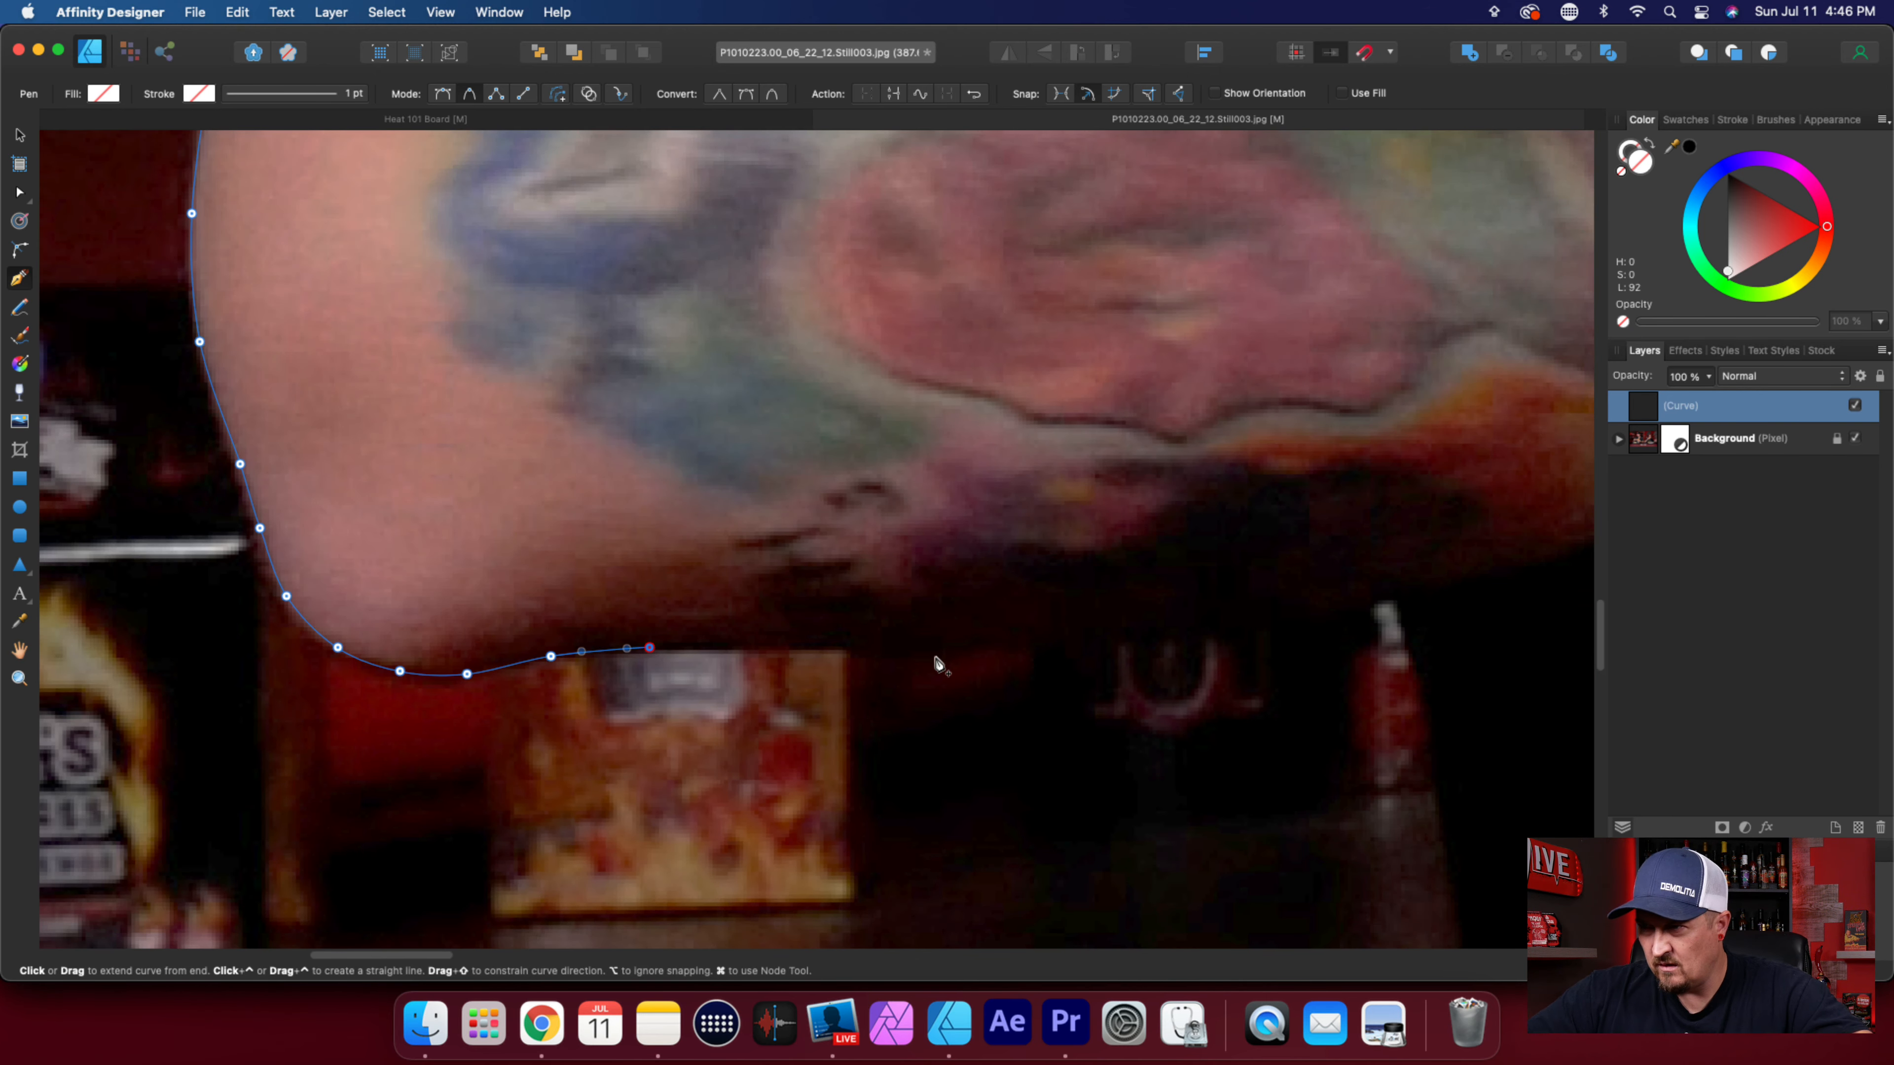
scroll(938, 662, up, 2)
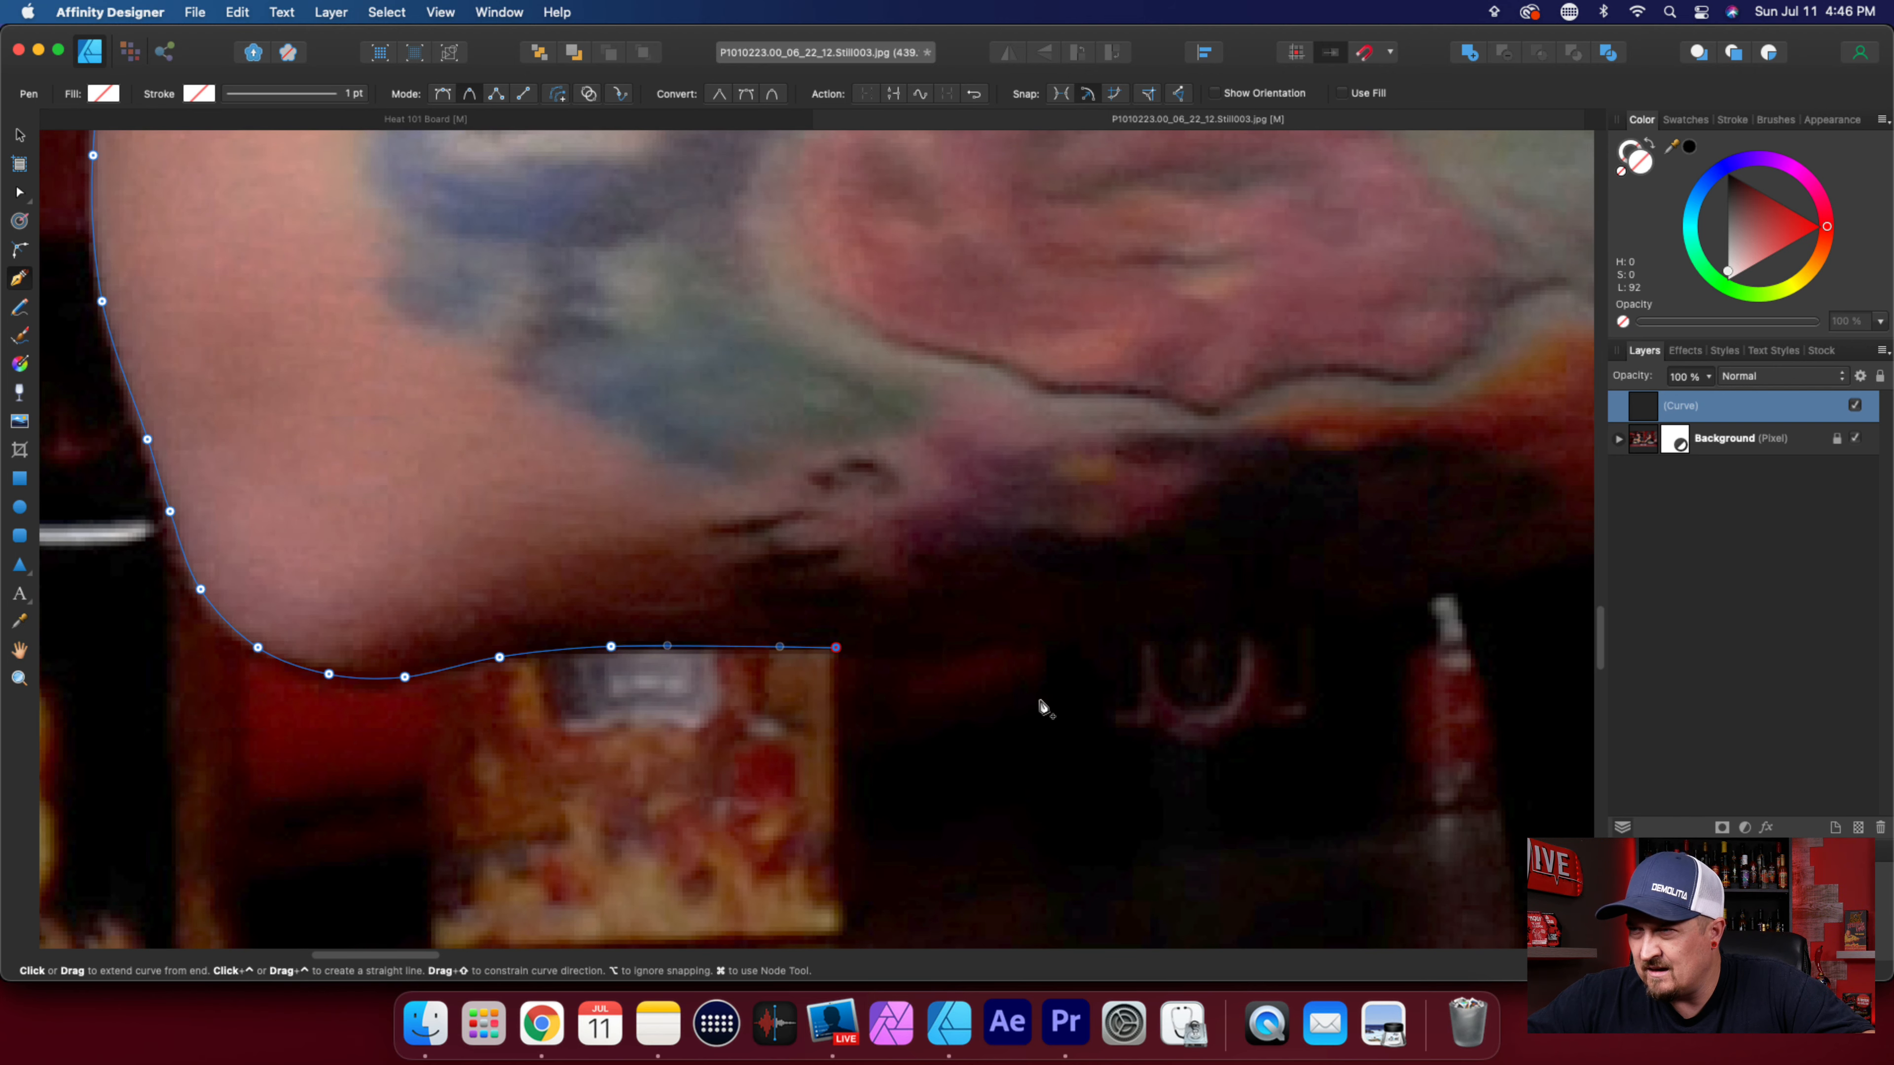
Extend the forearm's underside past the small red bottle with two widely spaced nodes, ending on the upward slope toward the hand.
scroll(1039, 701, up, 1)
scroll(1042, 705, right, 3)
scroll(1042, 705, right, 4)
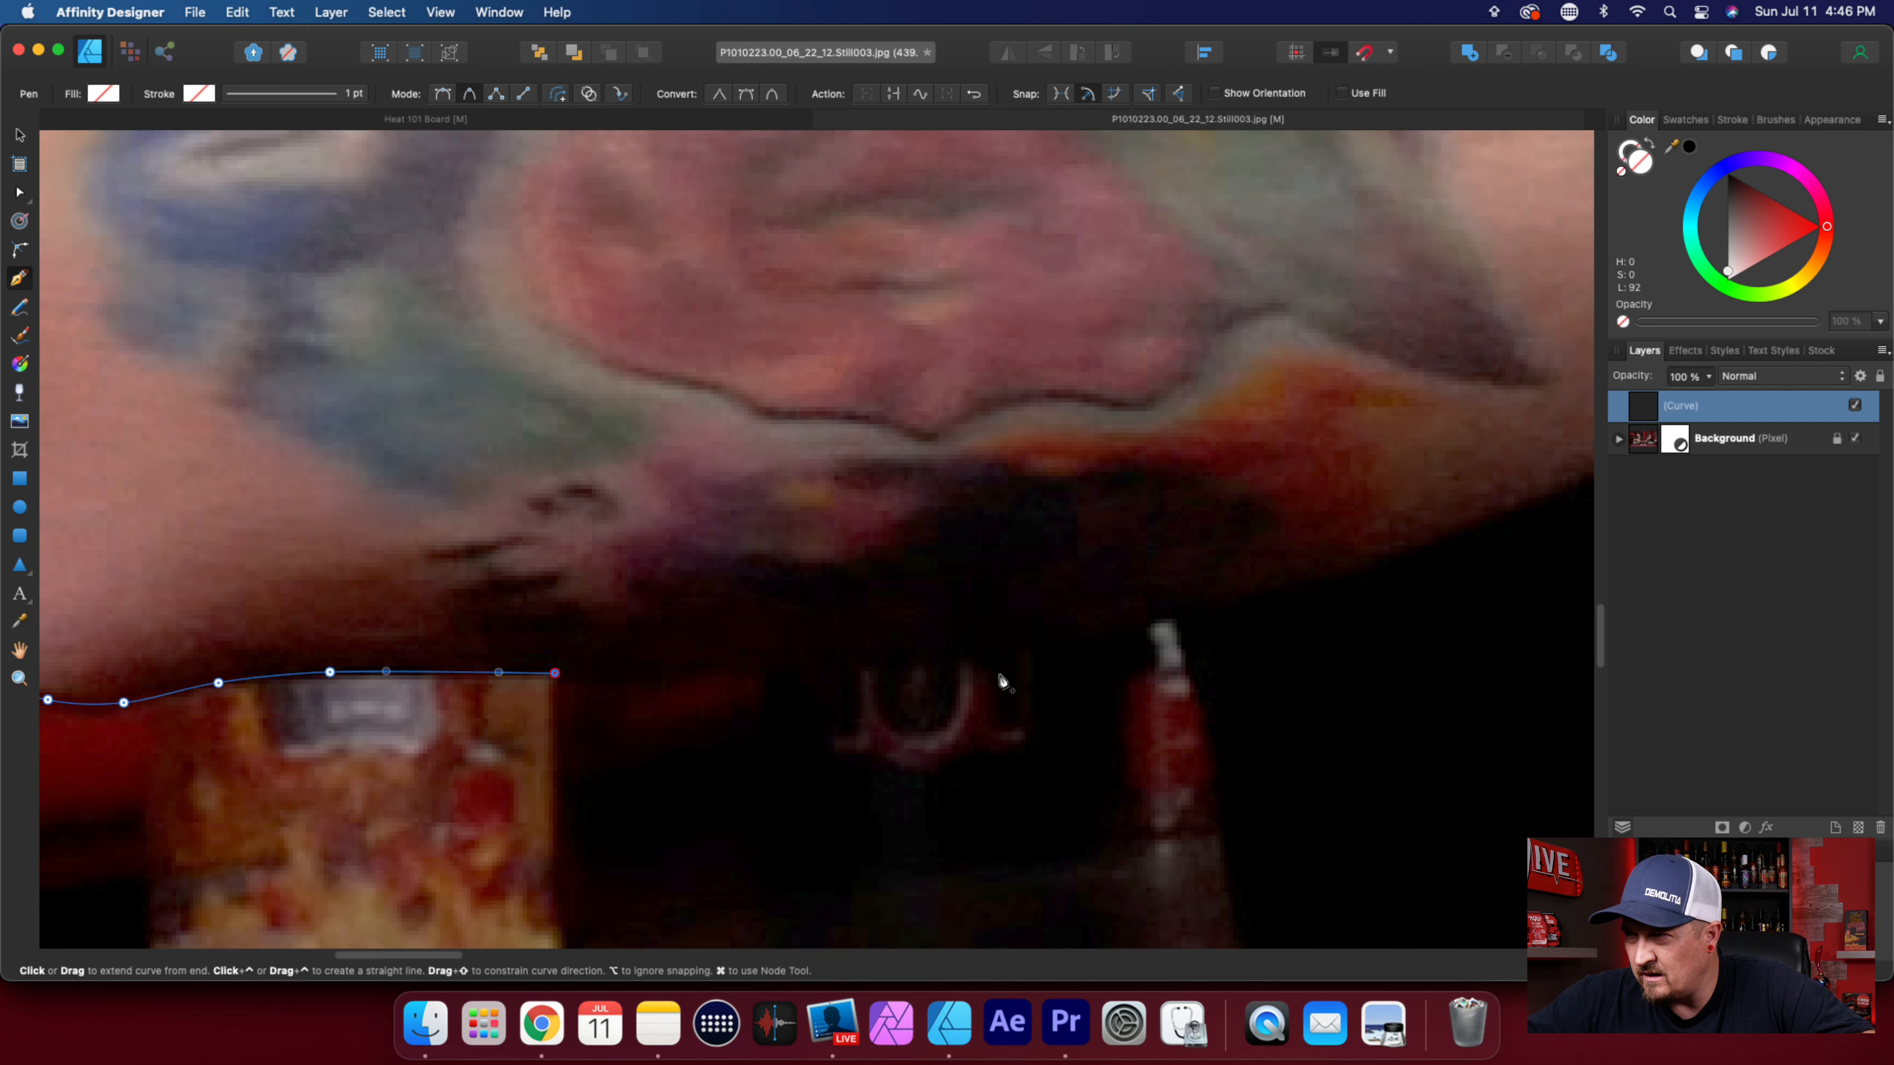
click(1057, 646)
click(1404, 556)
scroll(951, 689, right, 10)
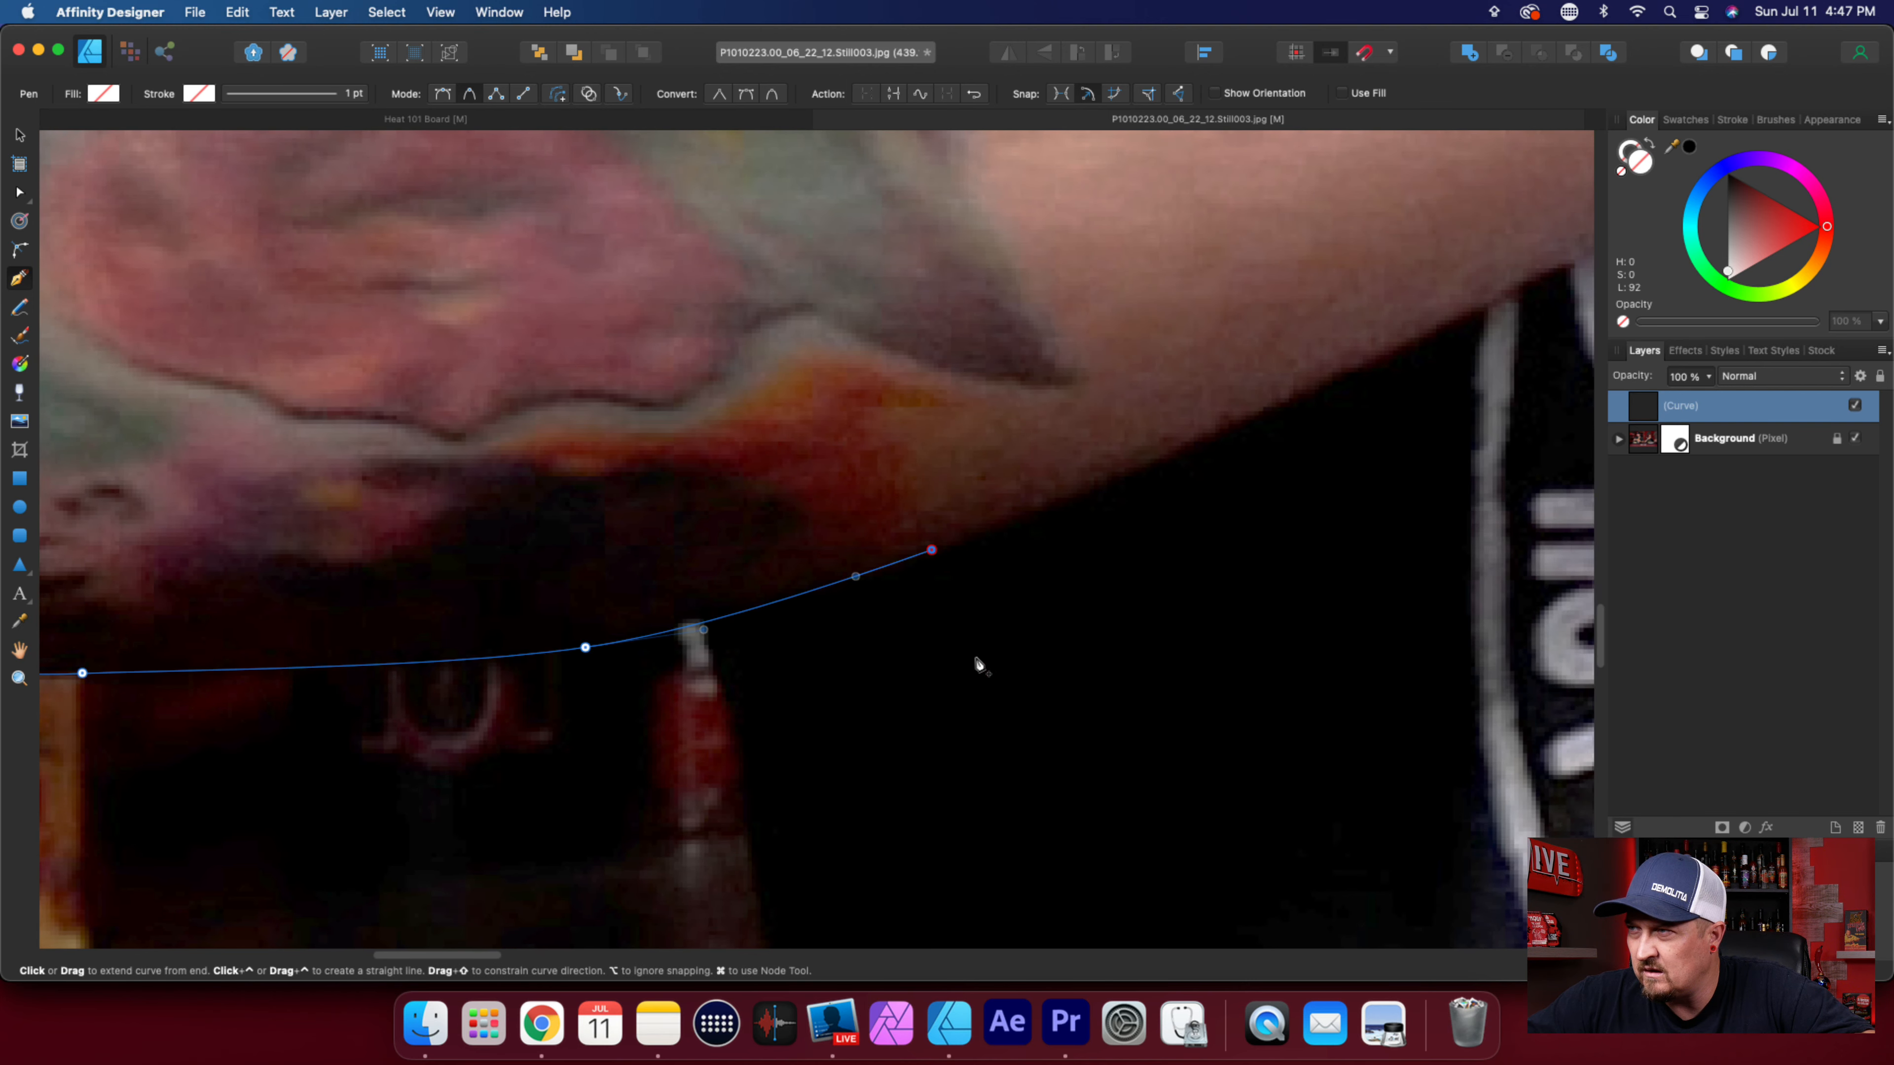
scroll(1163, 508, down, 5)
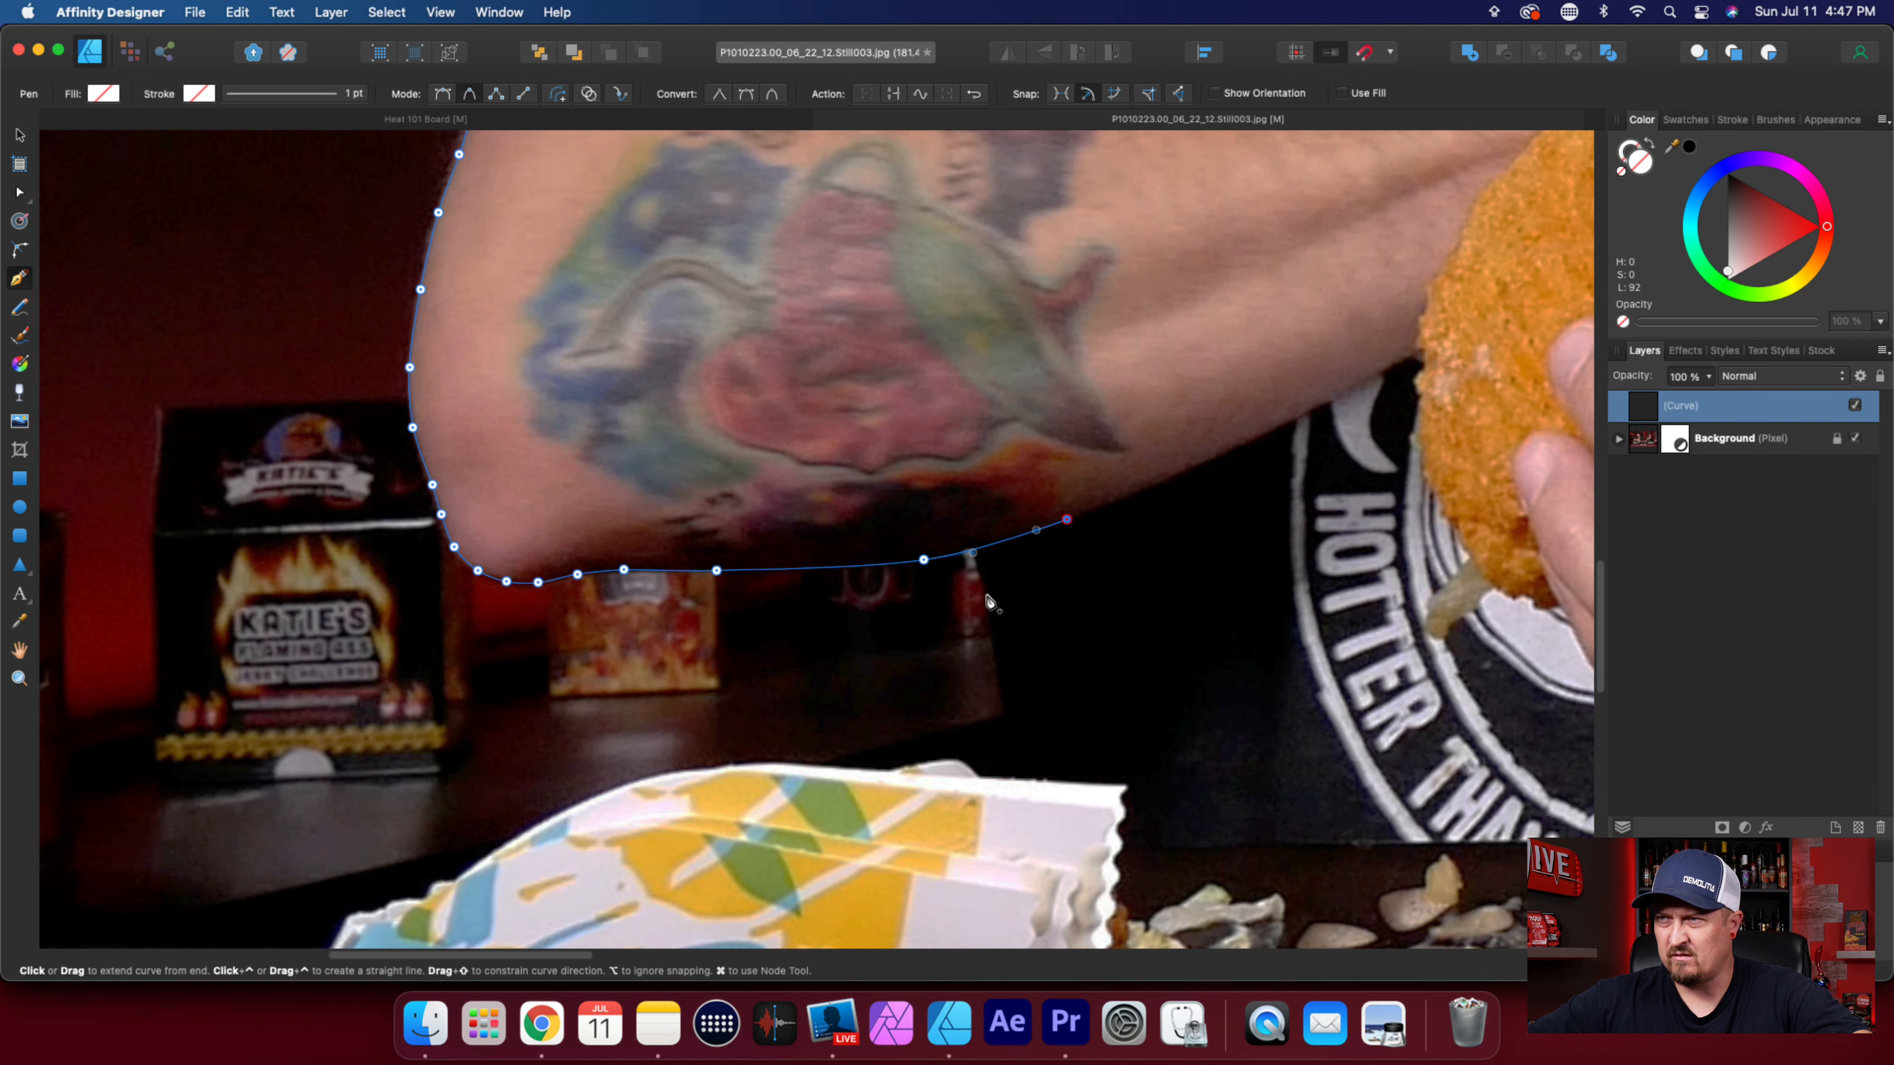
End the forearm's underside with a node at the small red bottle's tip and move the preceding node back above the dim background lettering.
scroll(977, 561, up, 4)
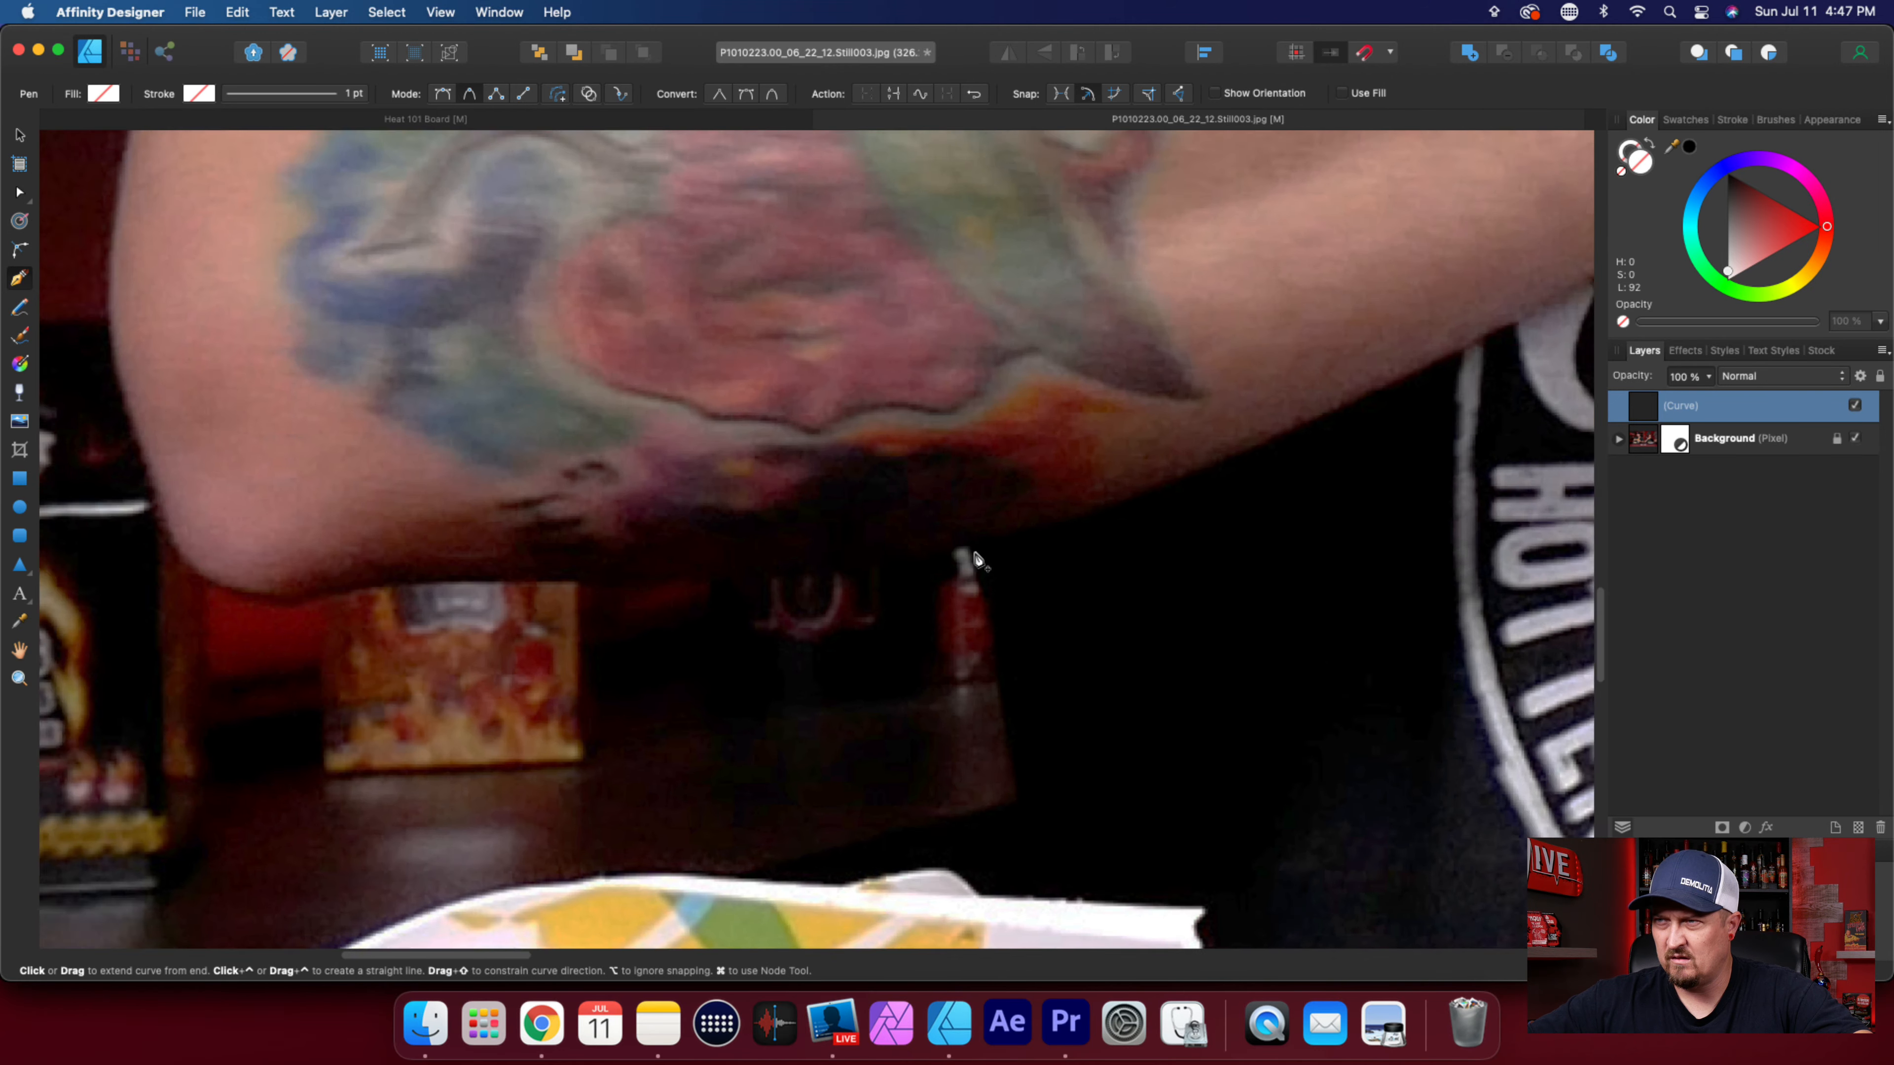
scroll(975, 558, up, 3)
click(962, 541)
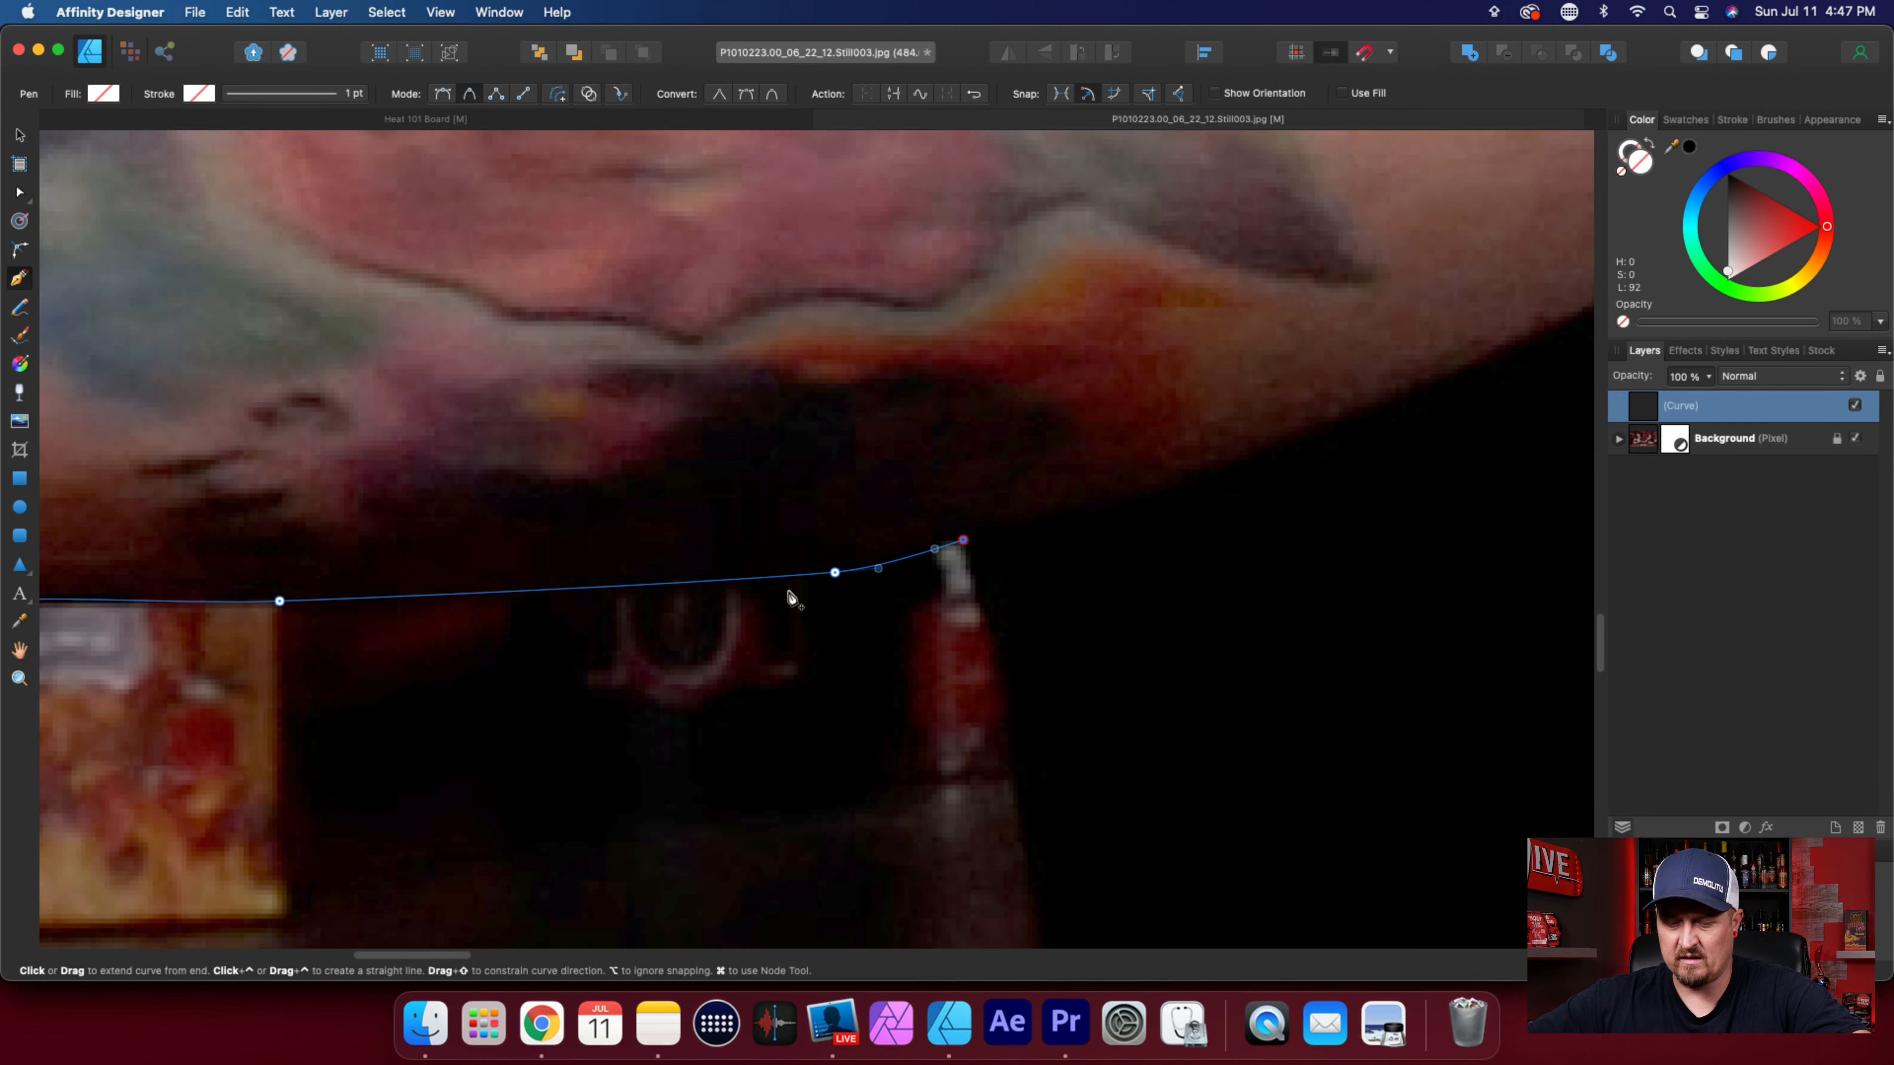
key(a)
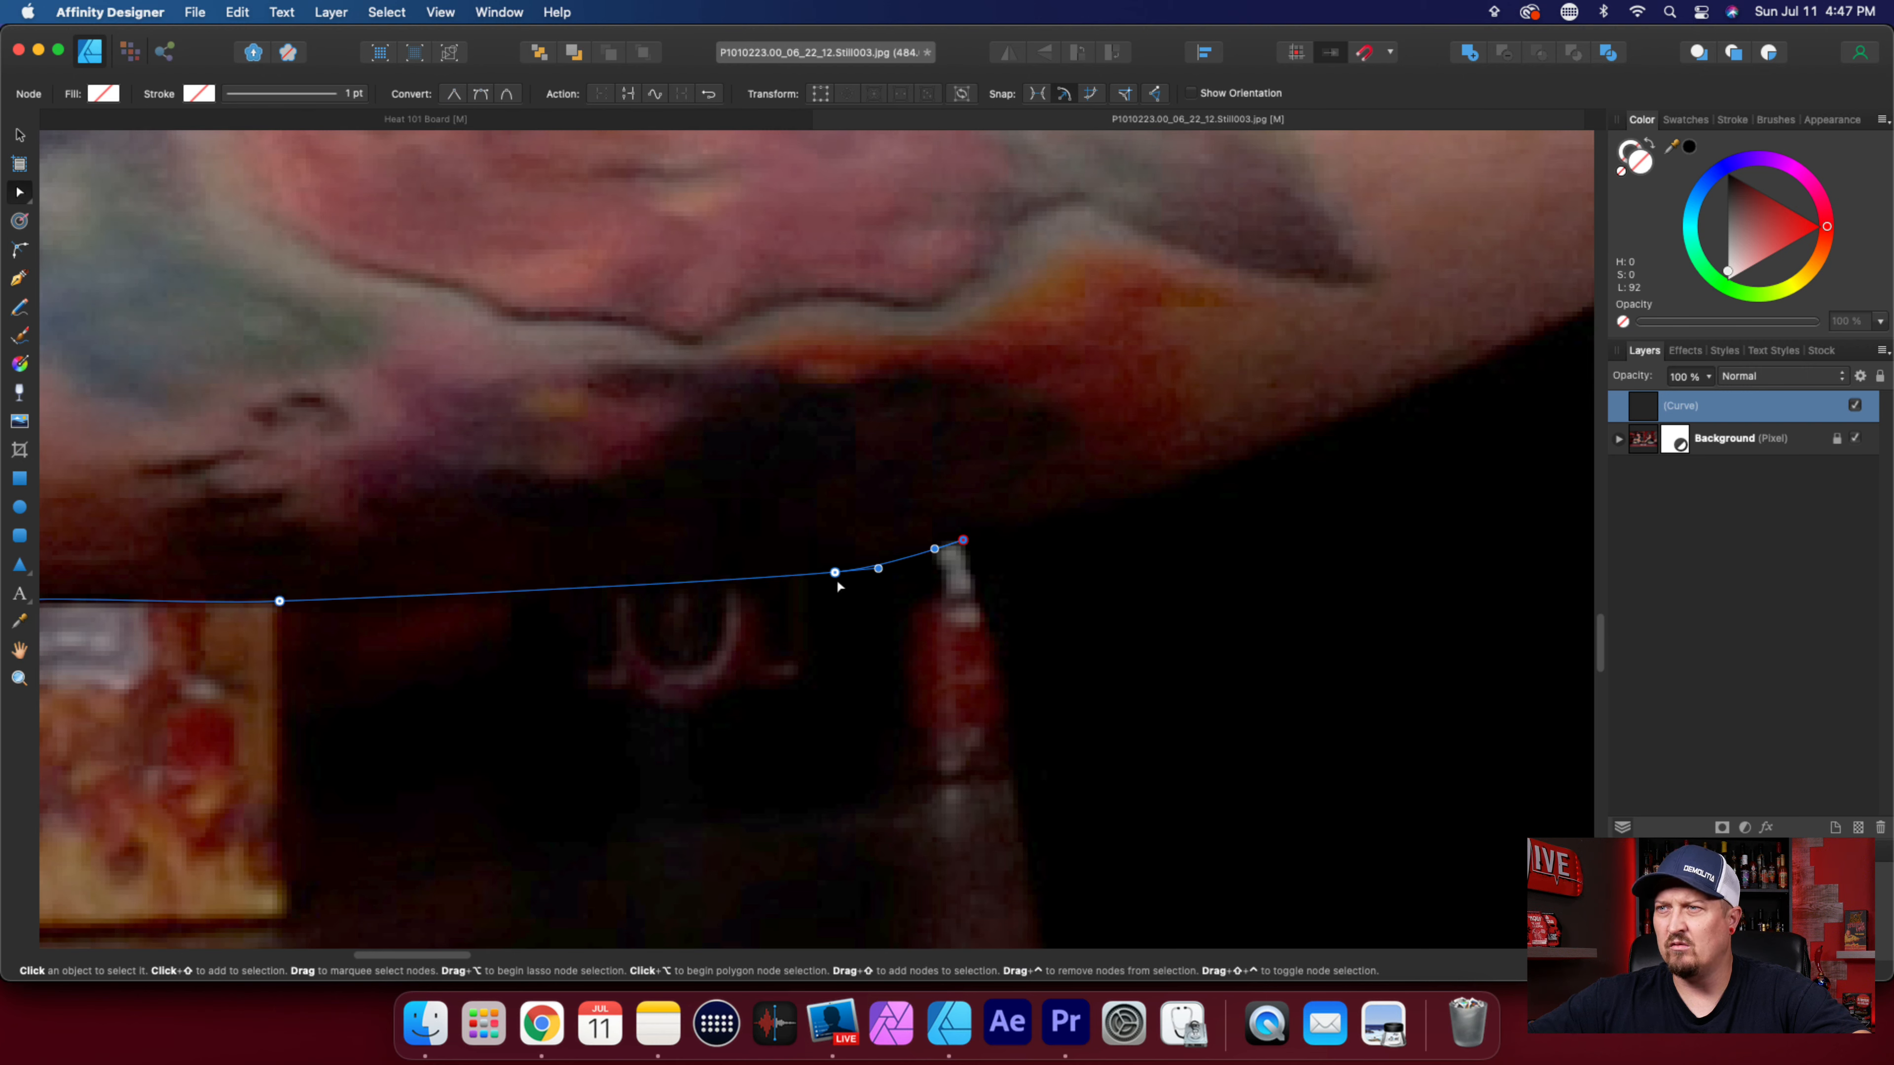
drag(835, 573, 675, 582)
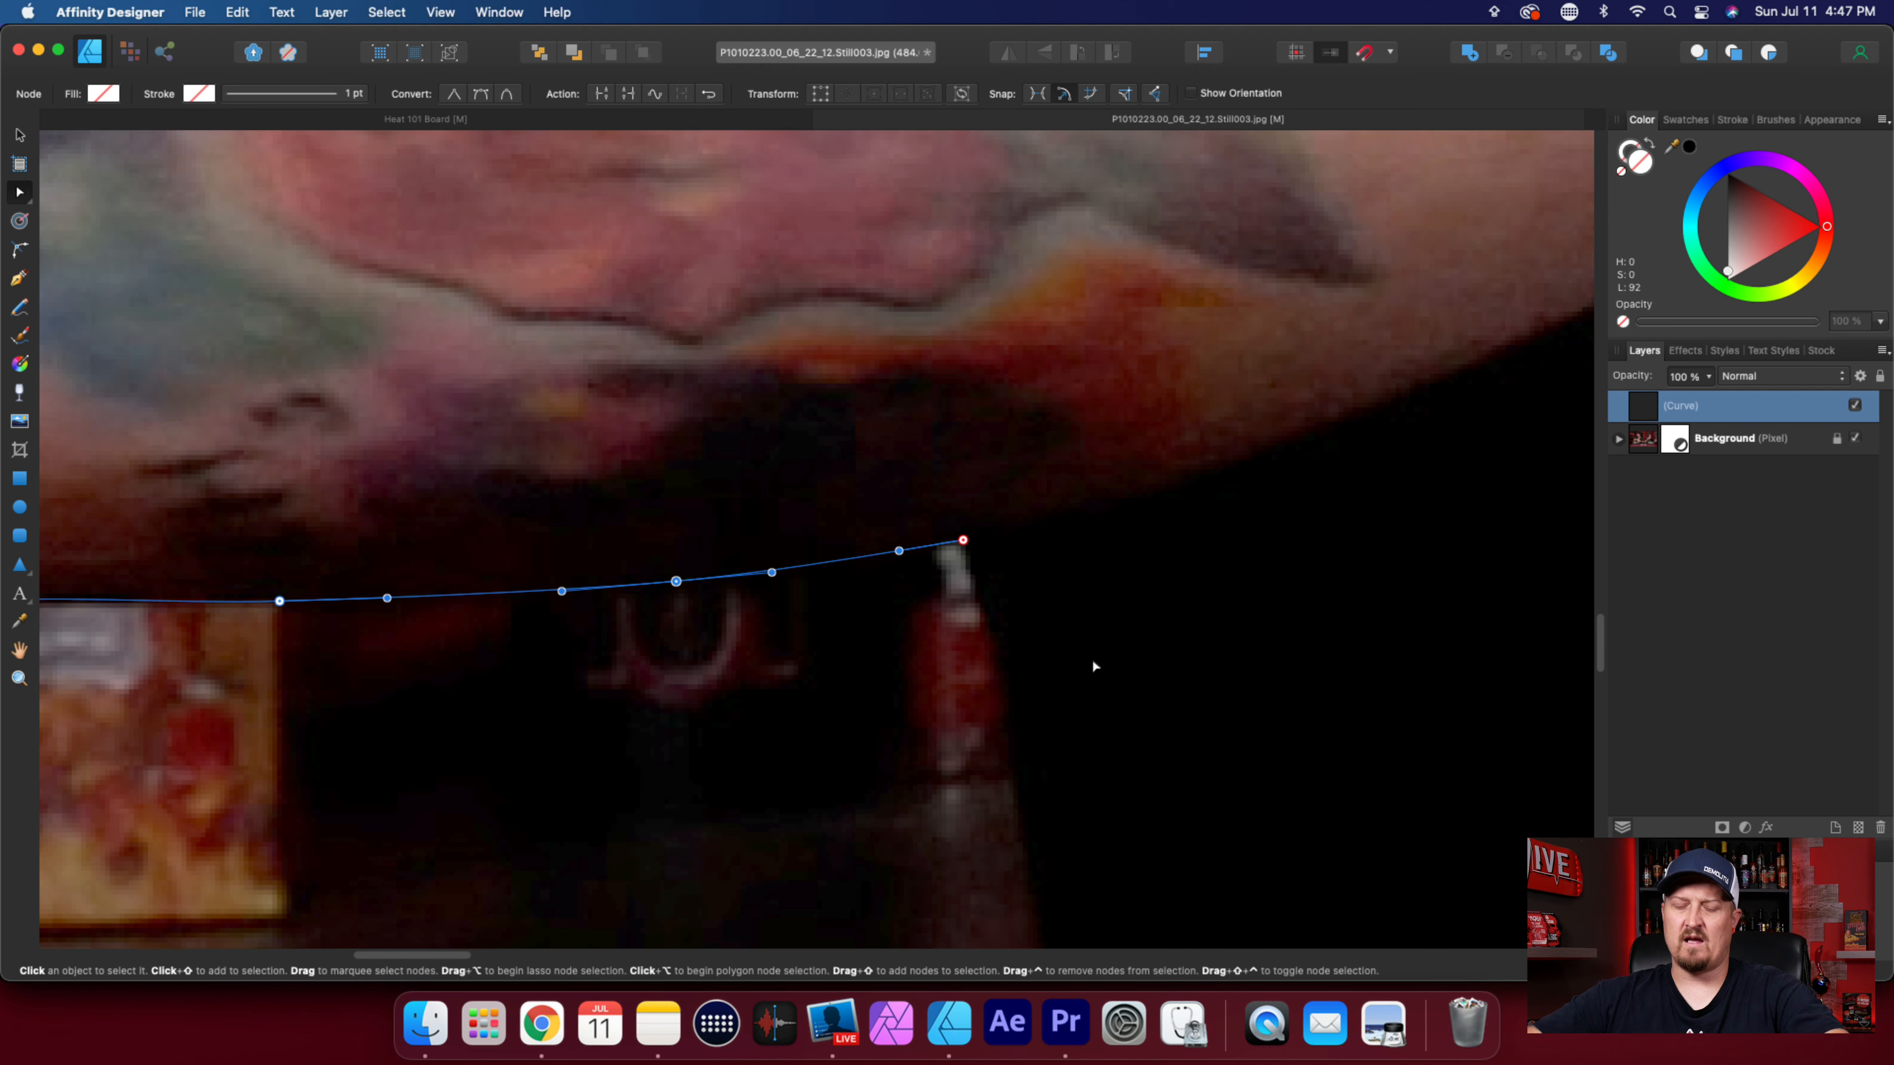
Turn the path downward along the shirt's edge with two nodes beside the small red bottle.
key(p)
click(976, 575)
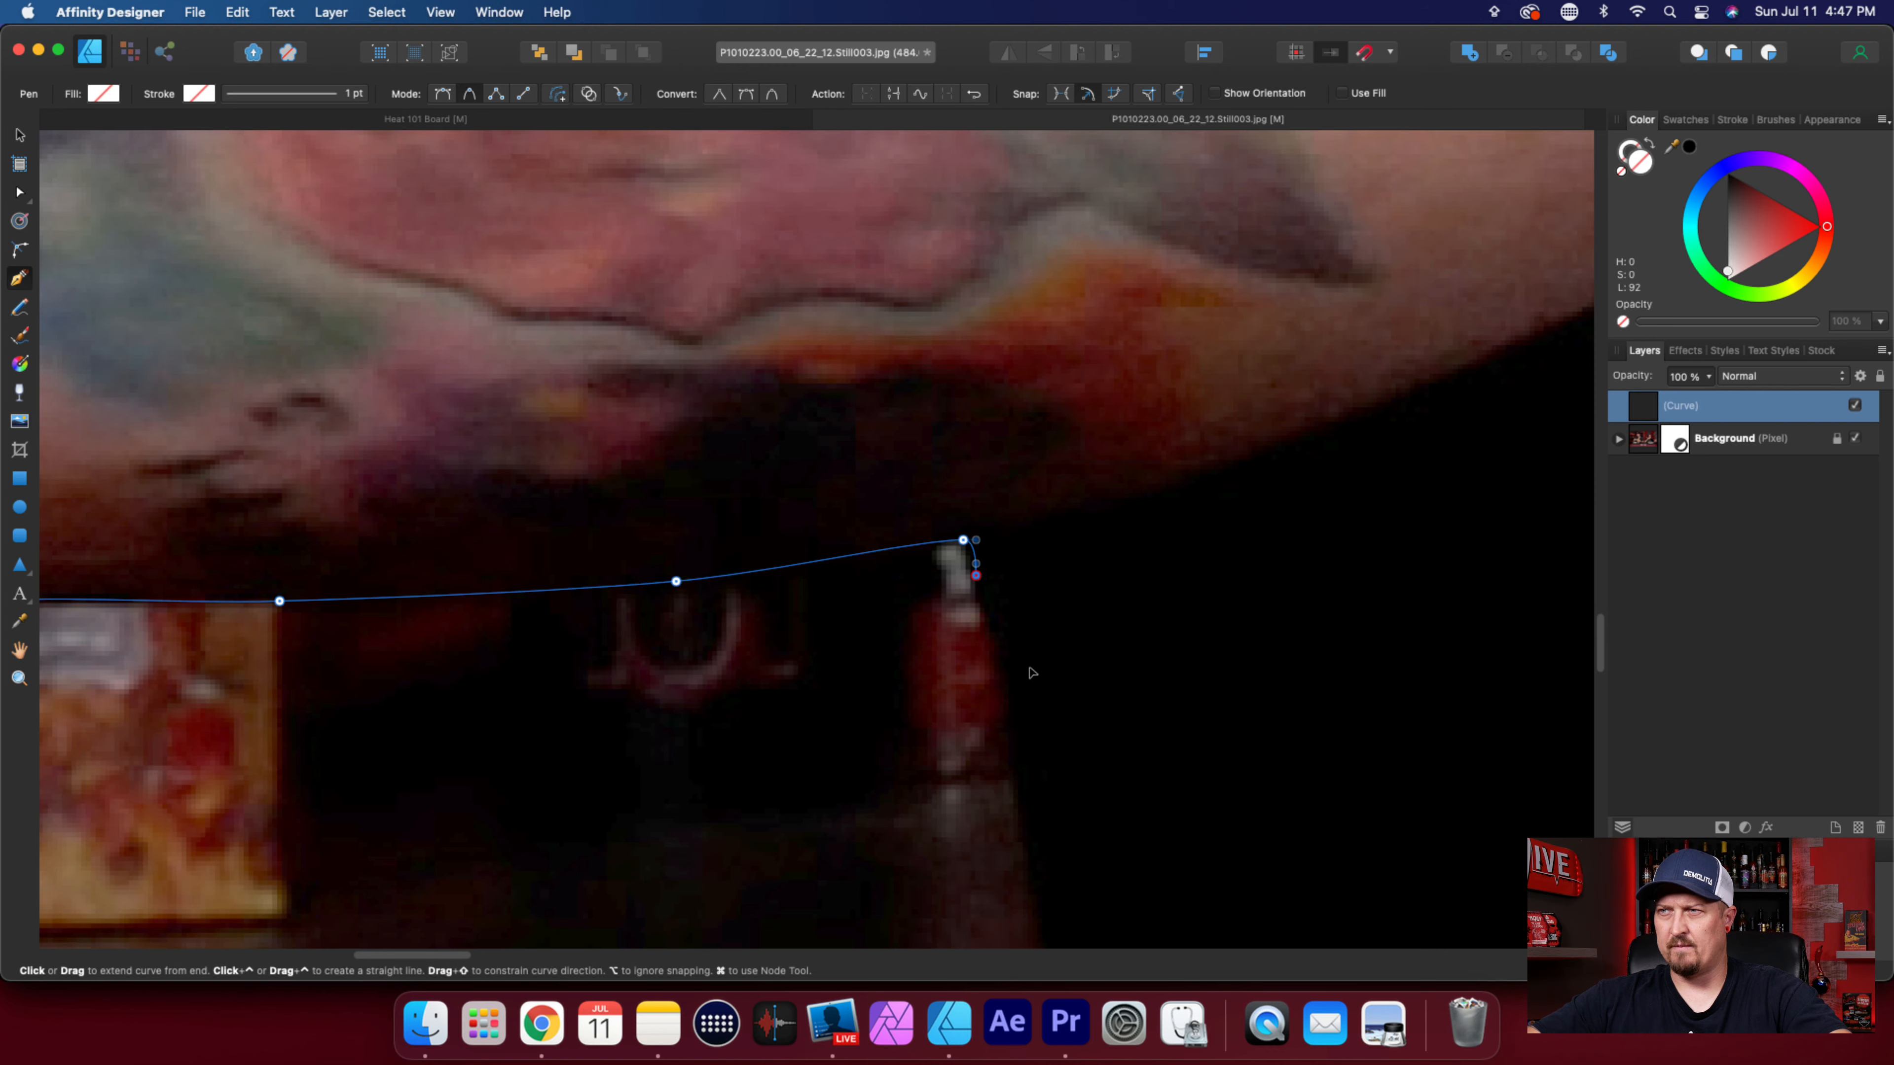
scroll(1032, 676, down, 2)
click(1004, 657)
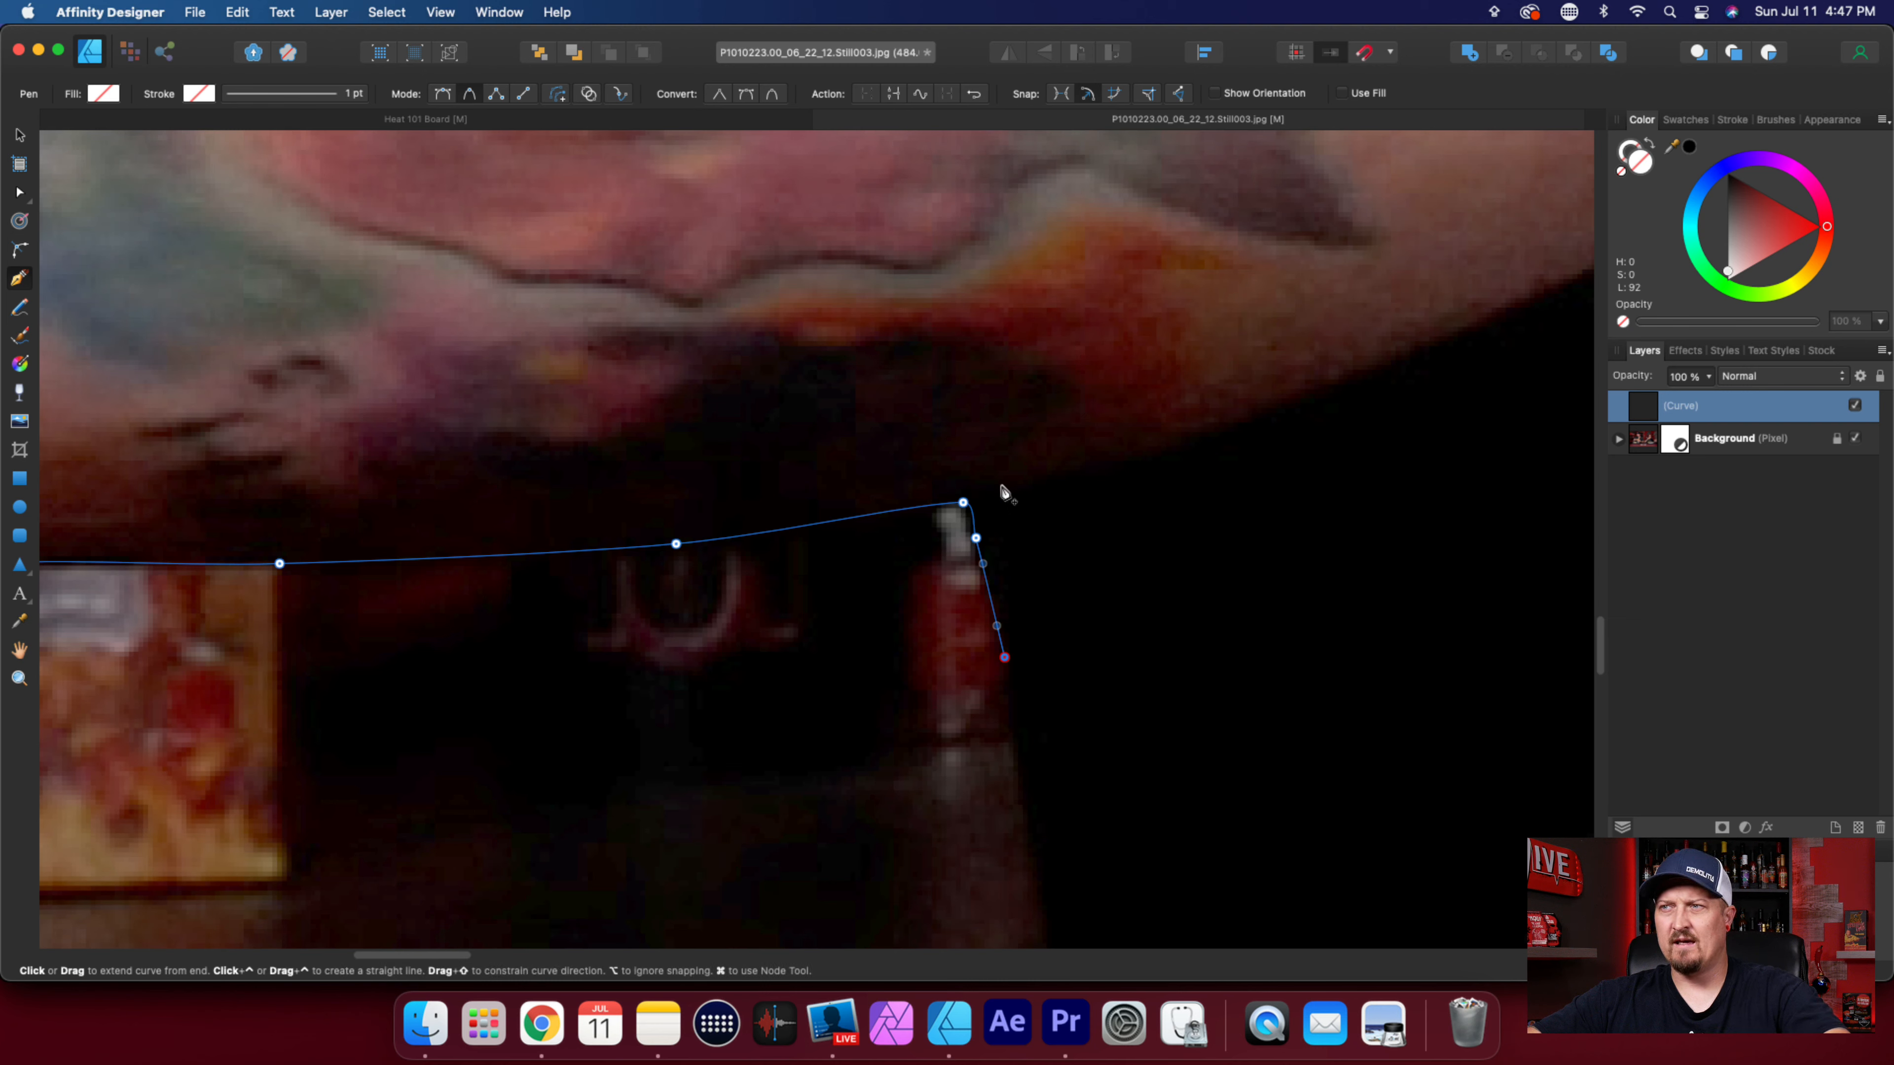
Try converting the node at the small bottle's tip to a sharp node, and undo the conversion.
key(a)
click(963, 502)
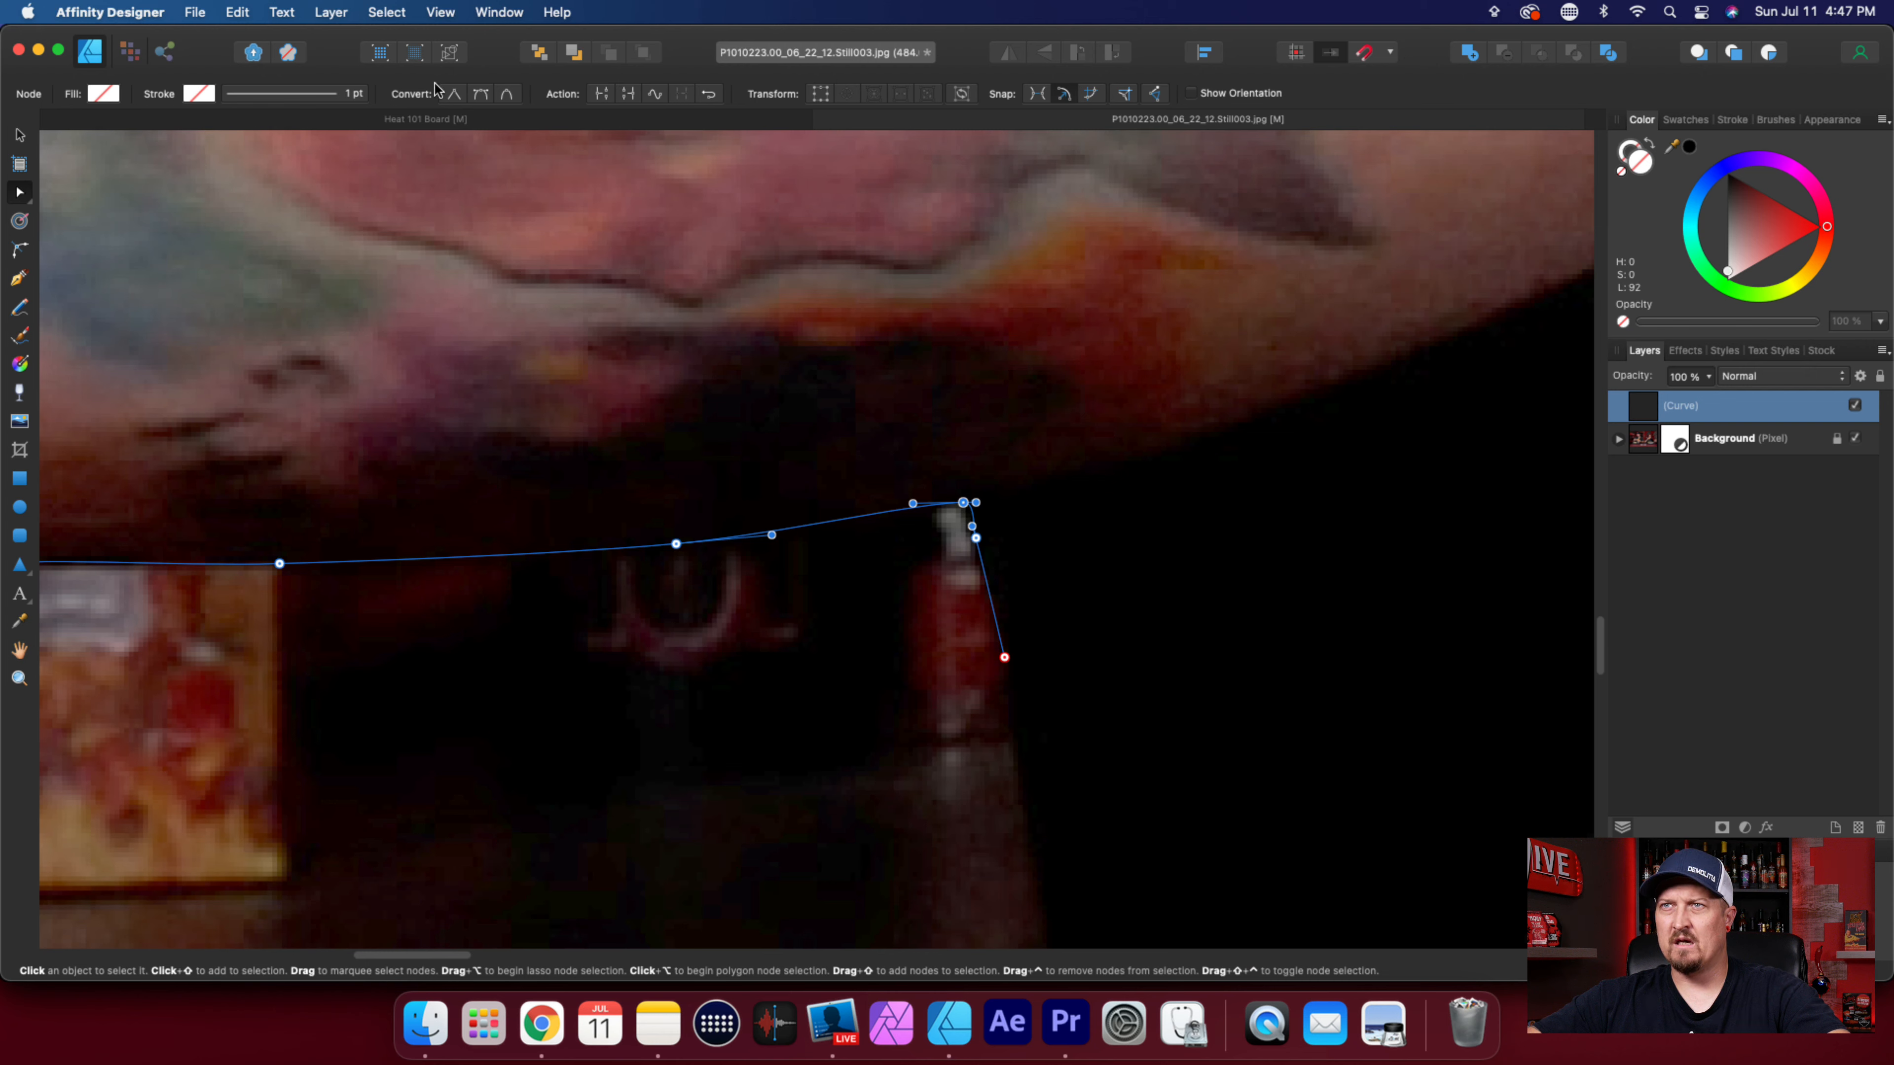
click(455, 96)
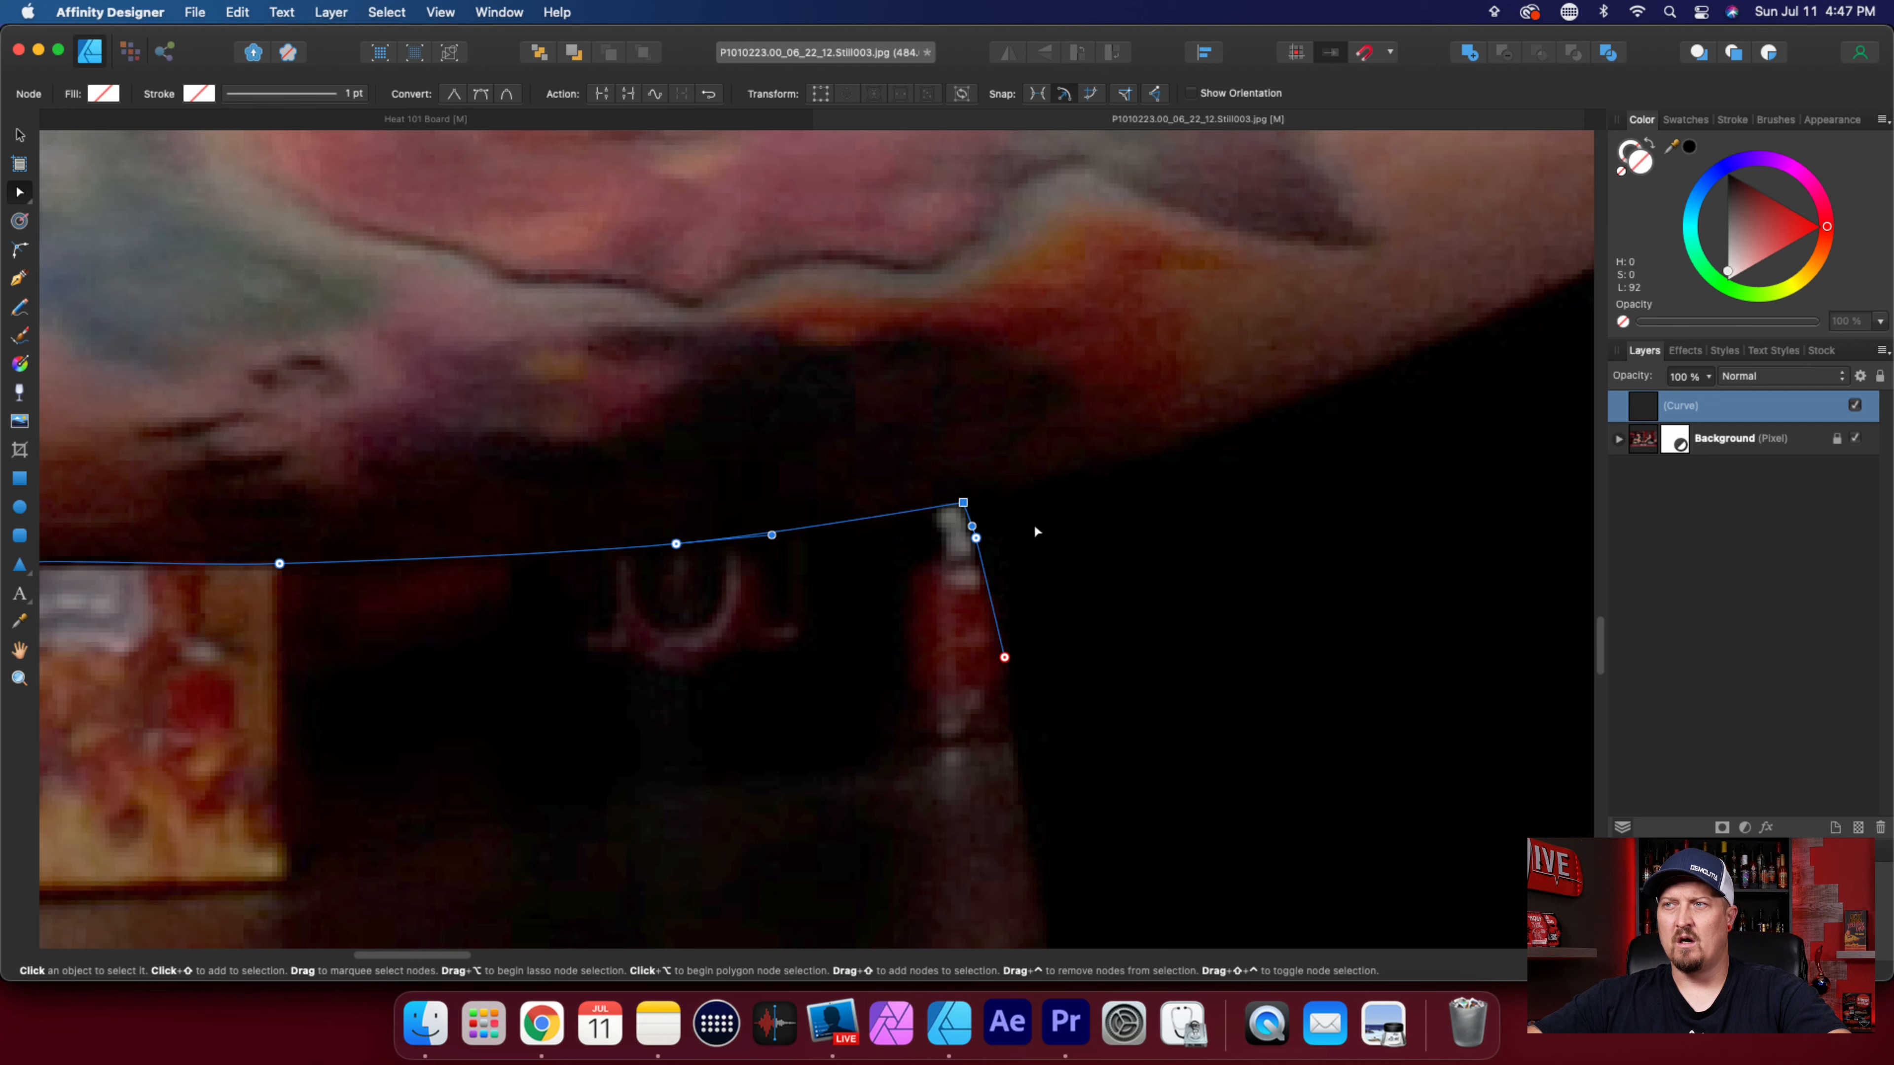
key(super+z)
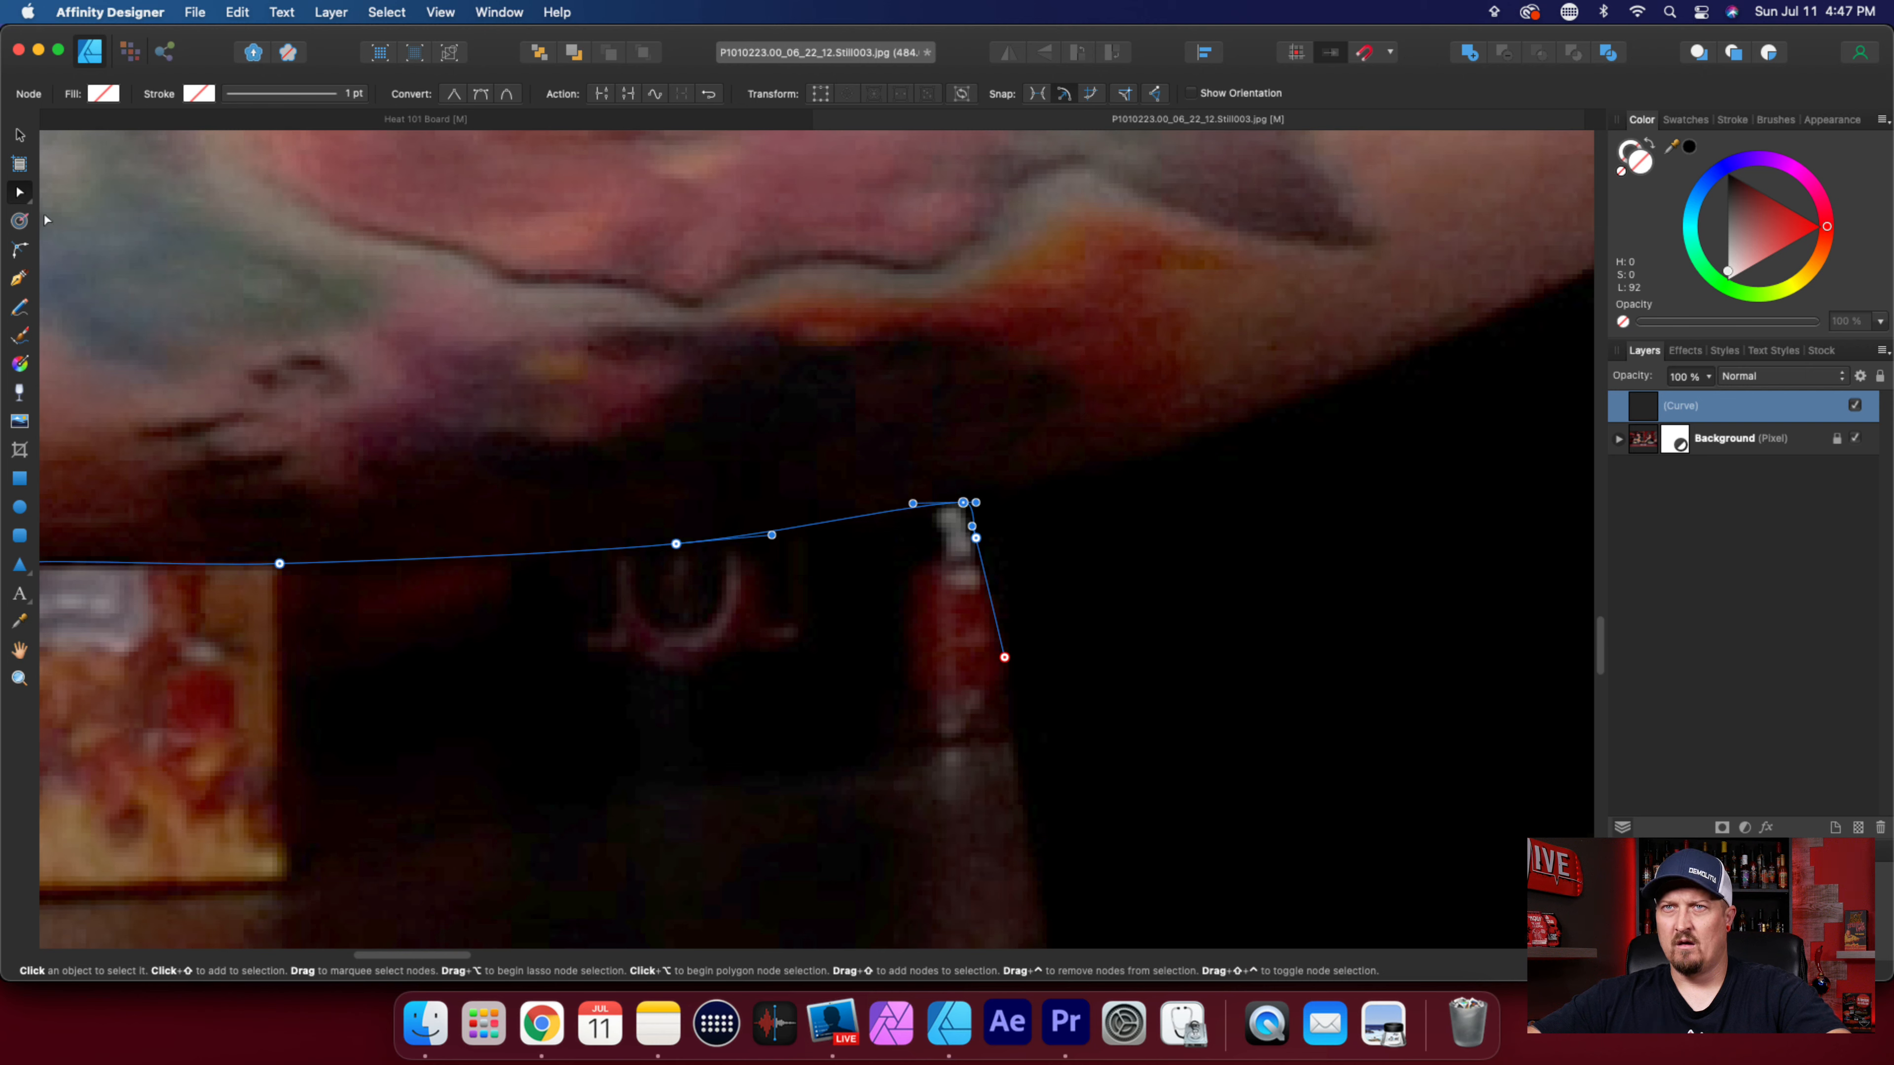
Nudge the node where the forearm meets the shirt to fit just above the small bottle's white tip.
scroll(928, 505, up, 5)
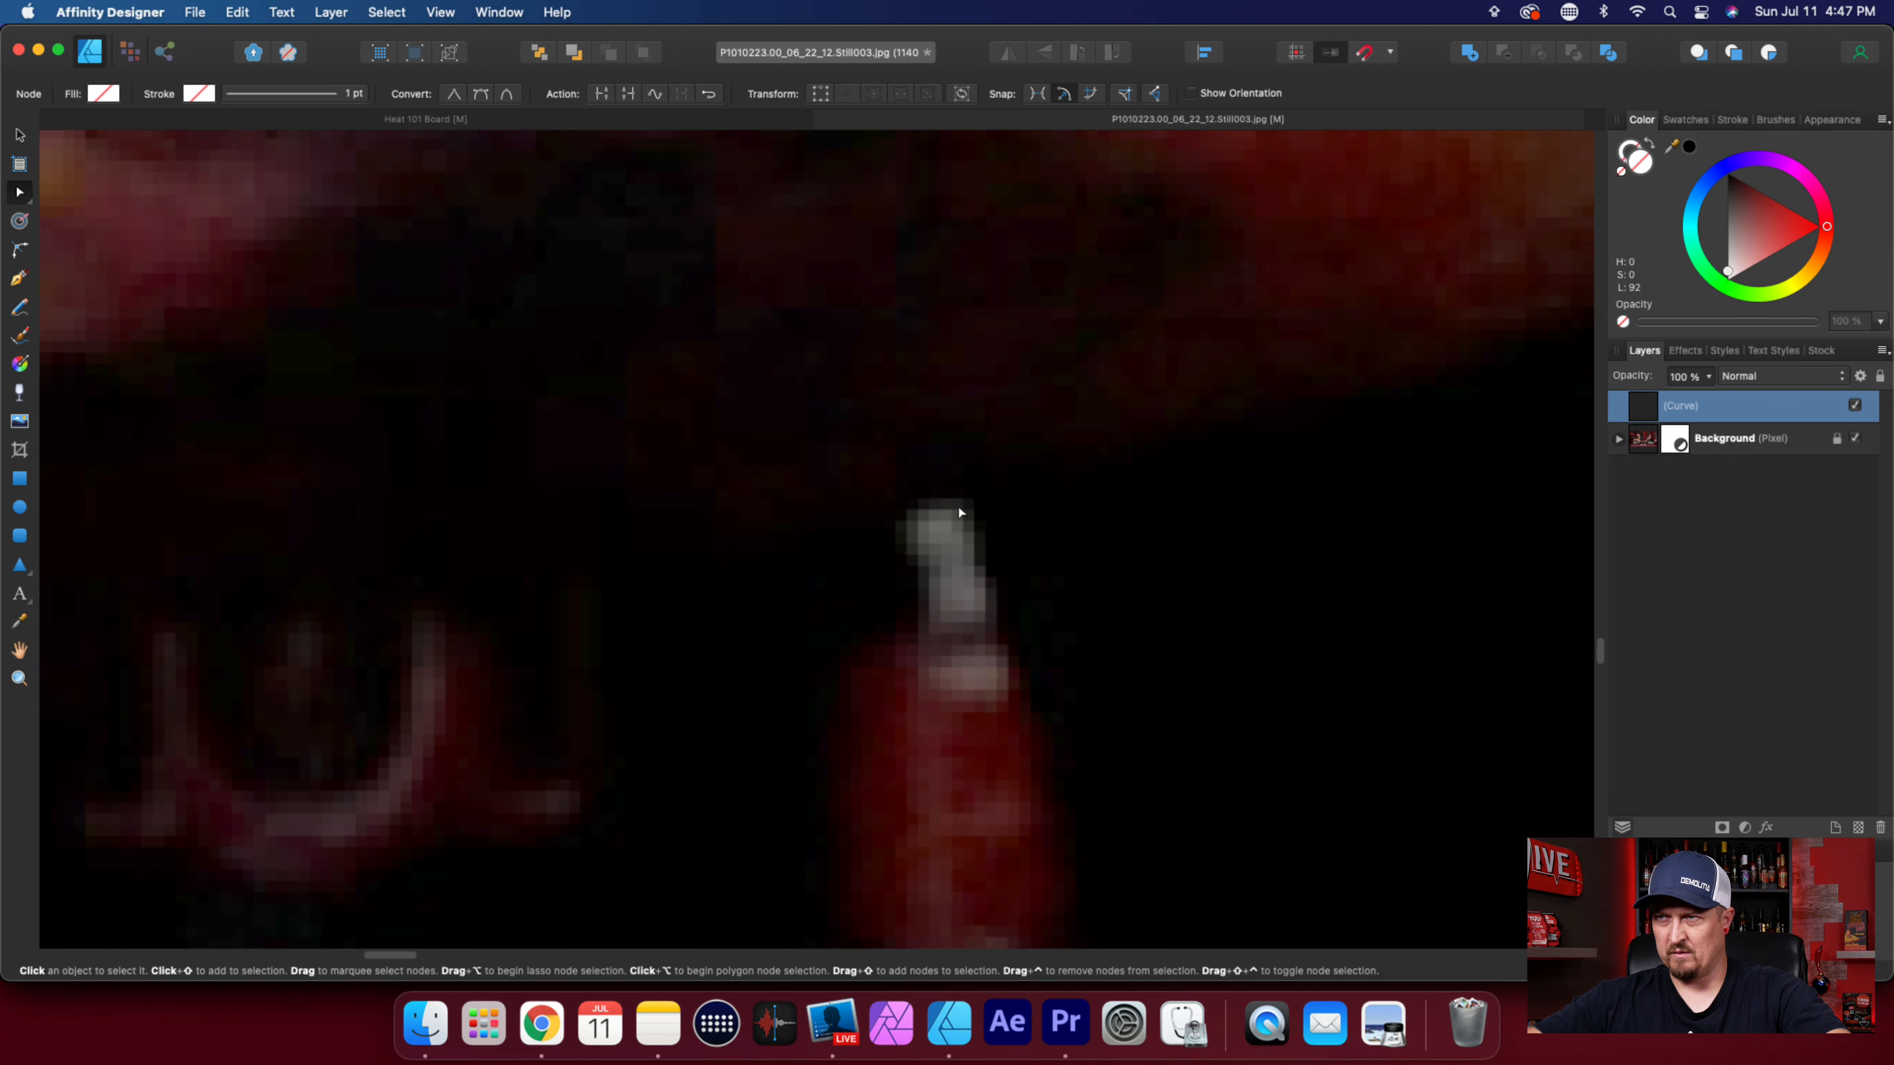
drag(969, 494, 961, 498)
scroll(1037, 544, down, 10)
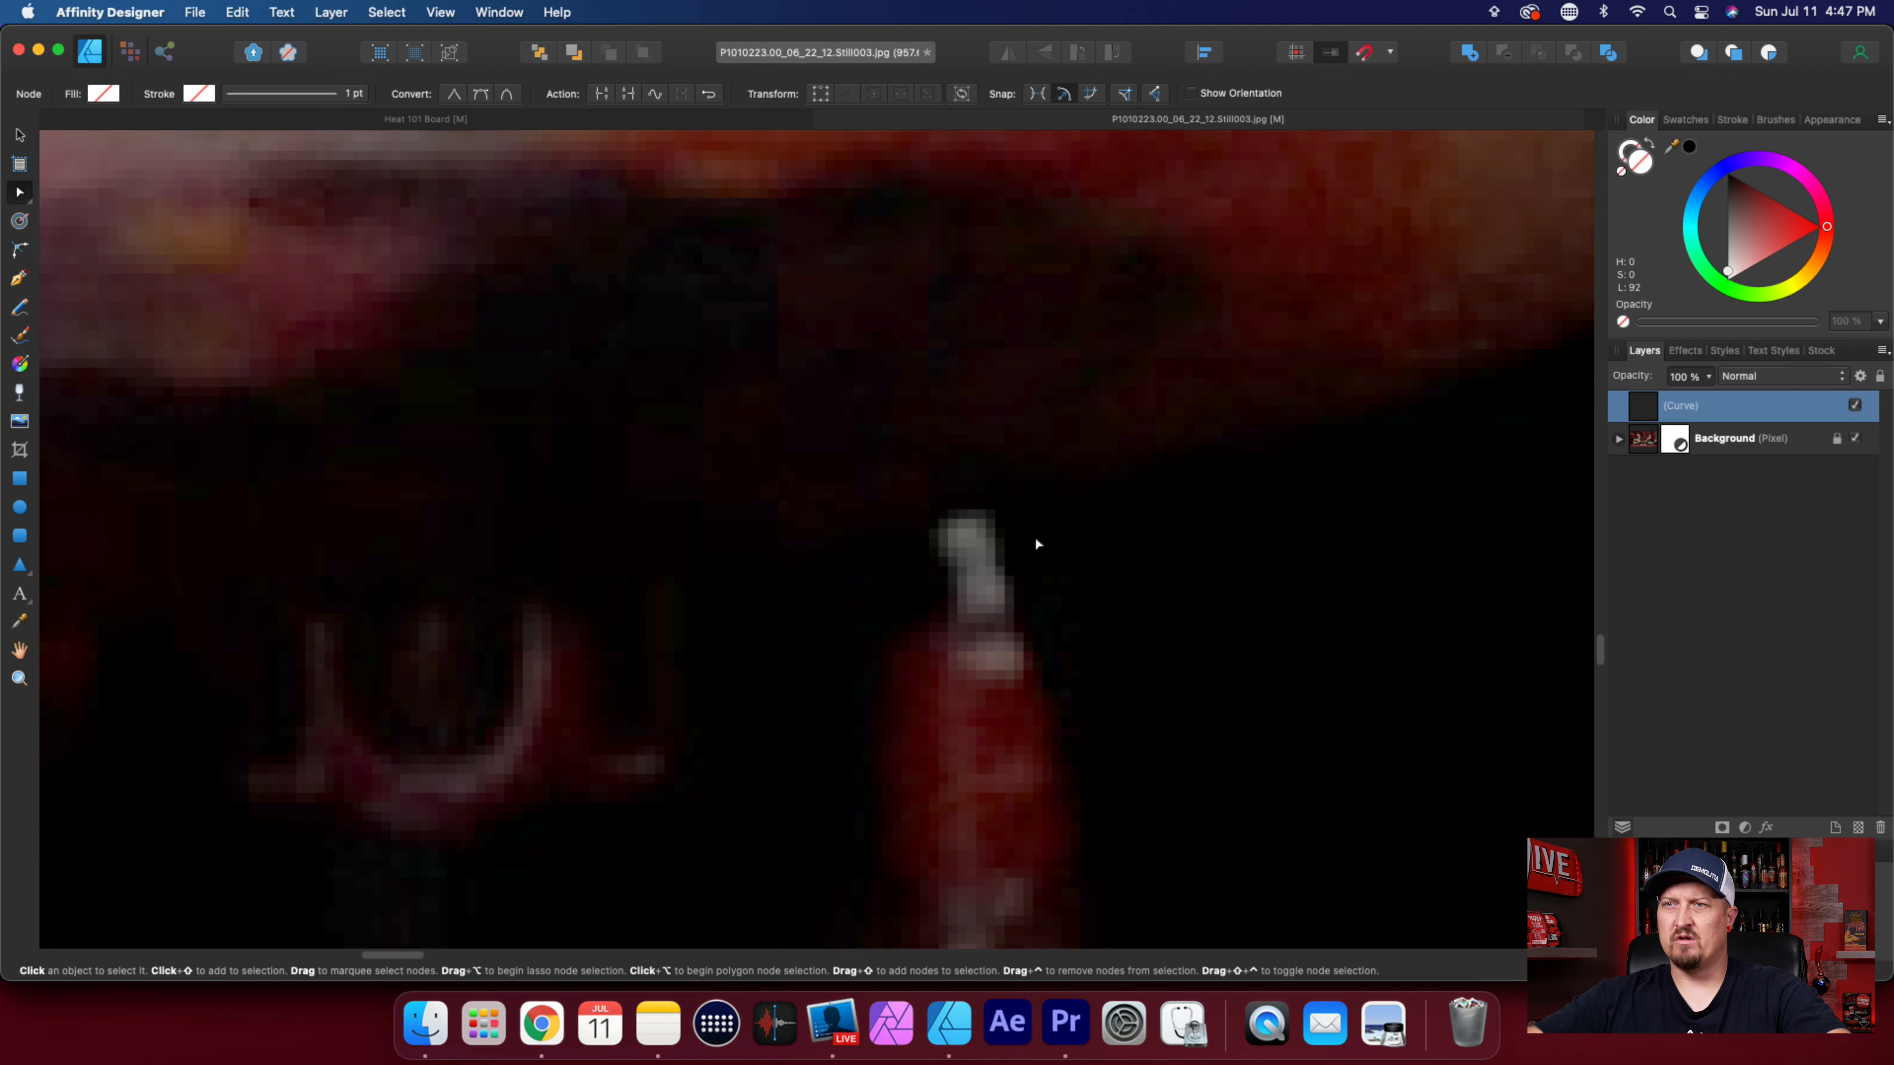
scroll(1036, 544, down, 10)
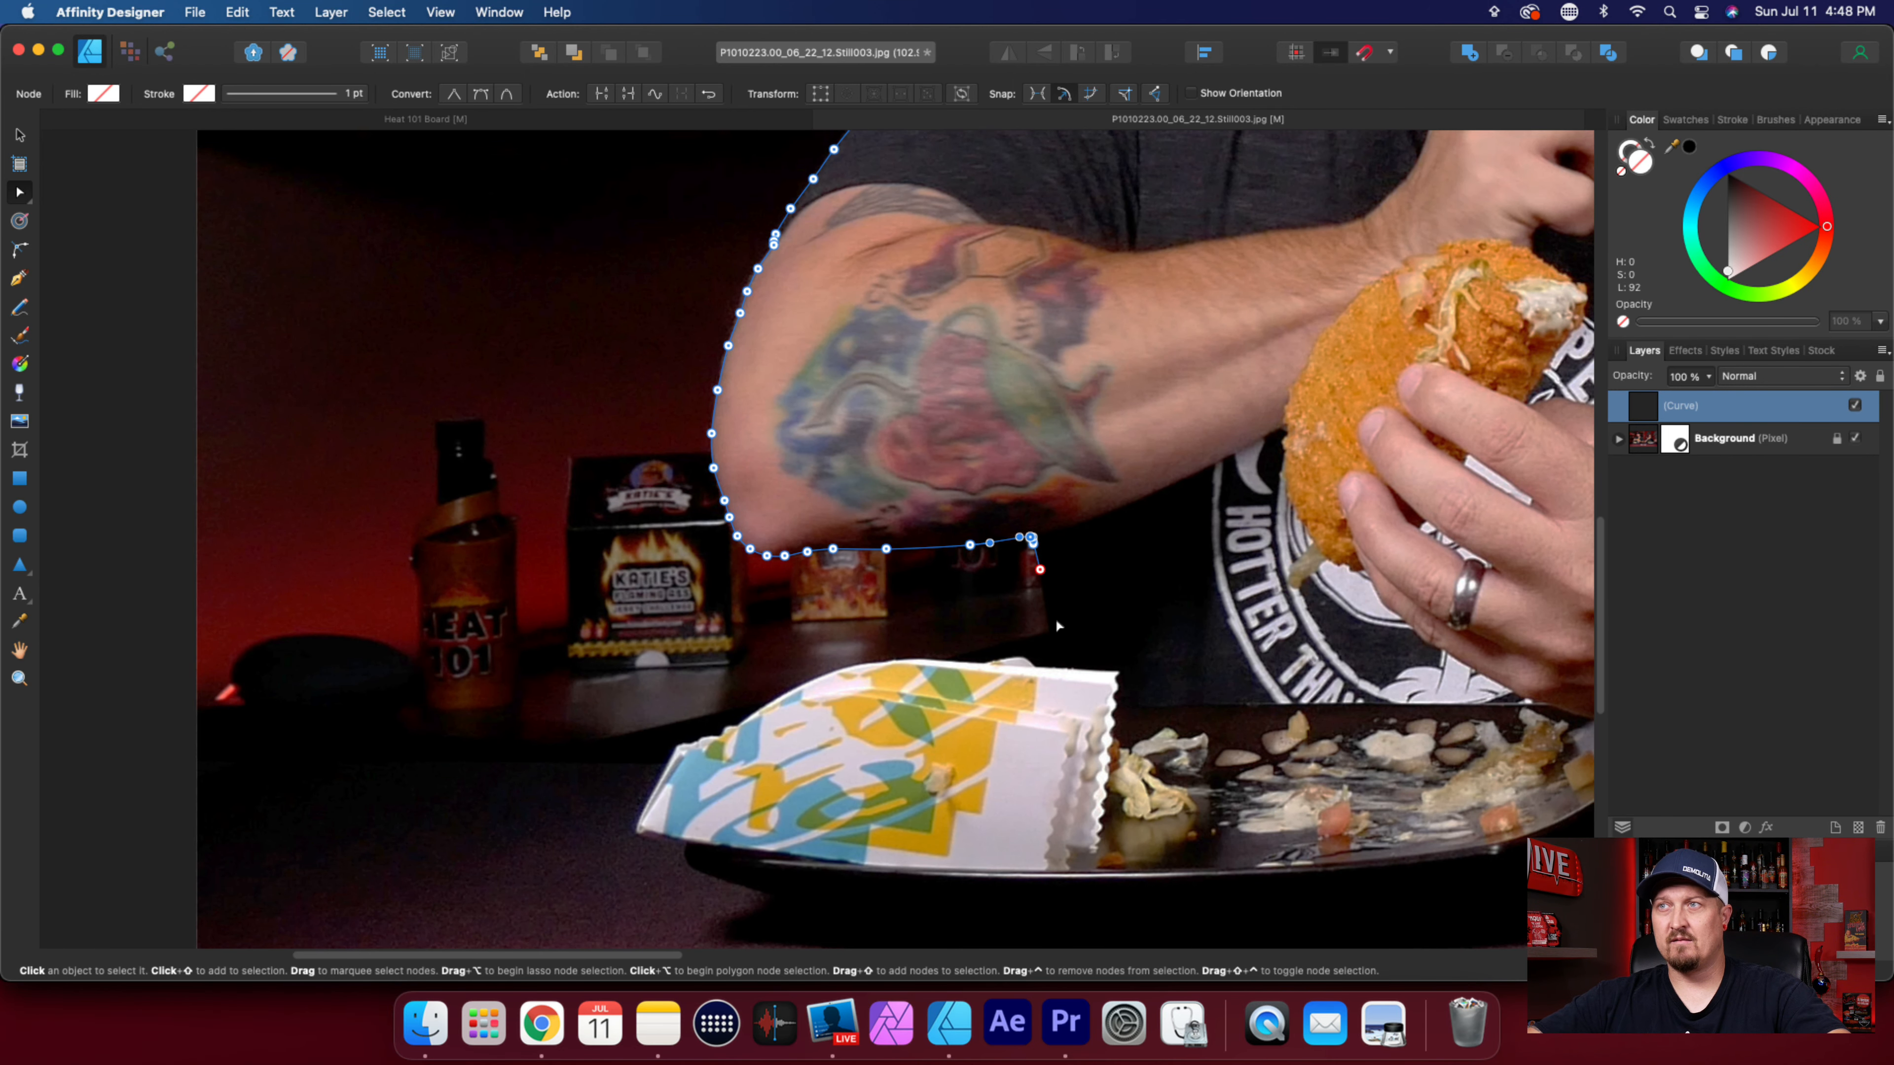
Extend the path down the shirt's dark edge with two nodes, ending just above the patterned food wrapper.
scroll(1057, 622, up, 5)
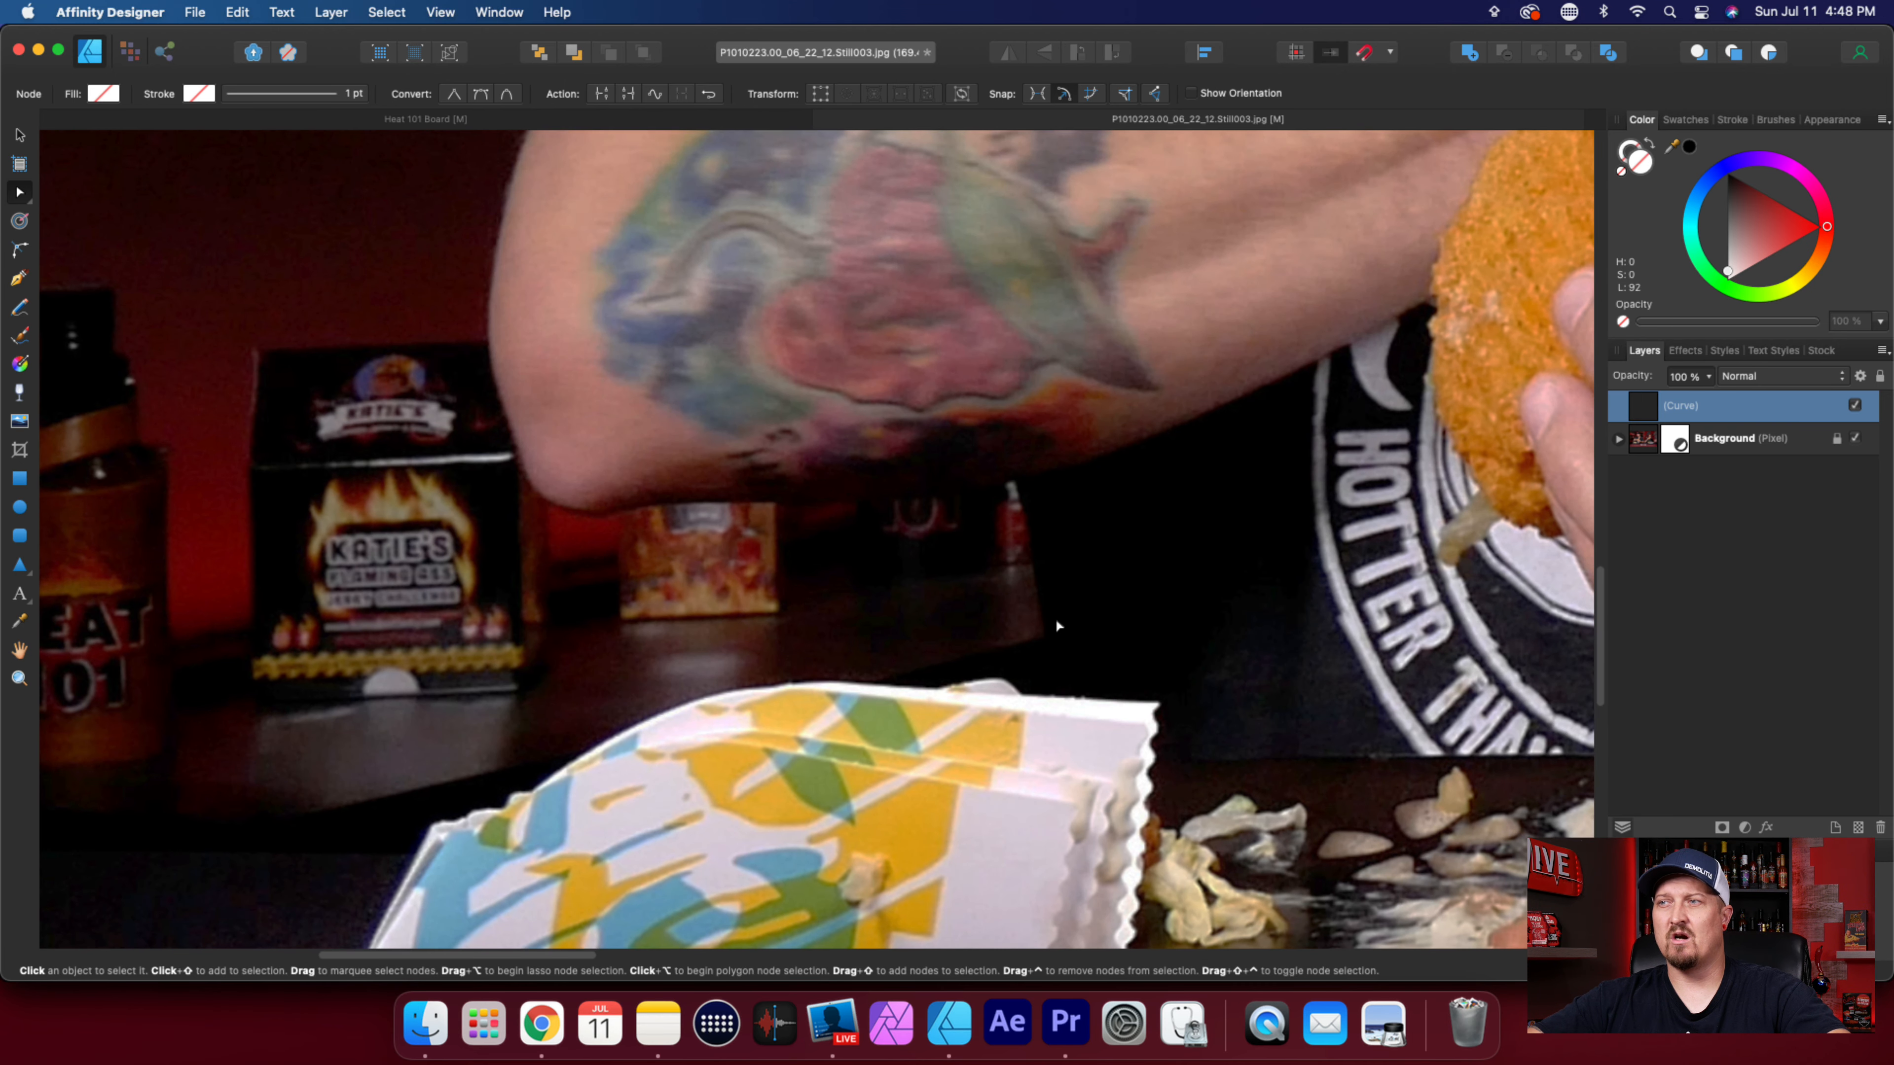
key(p)
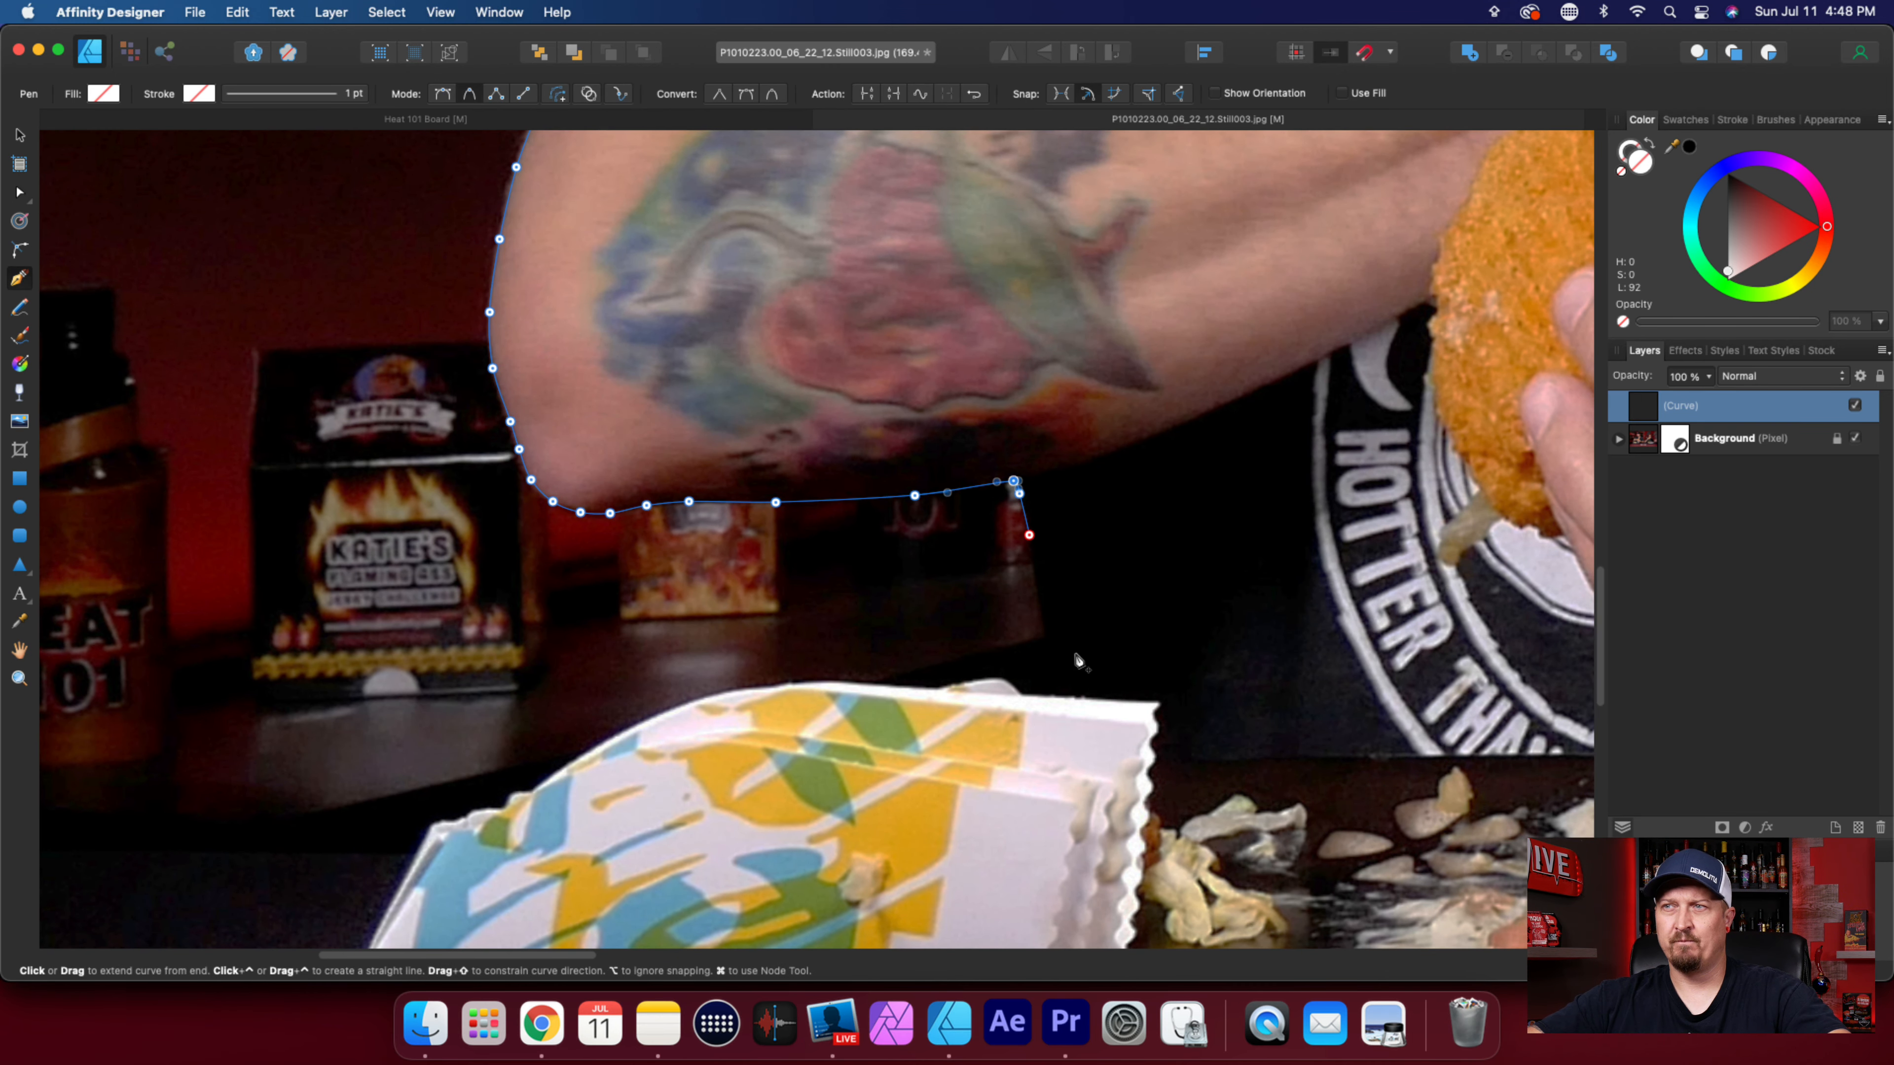
scroll(1071, 651, up, 5)
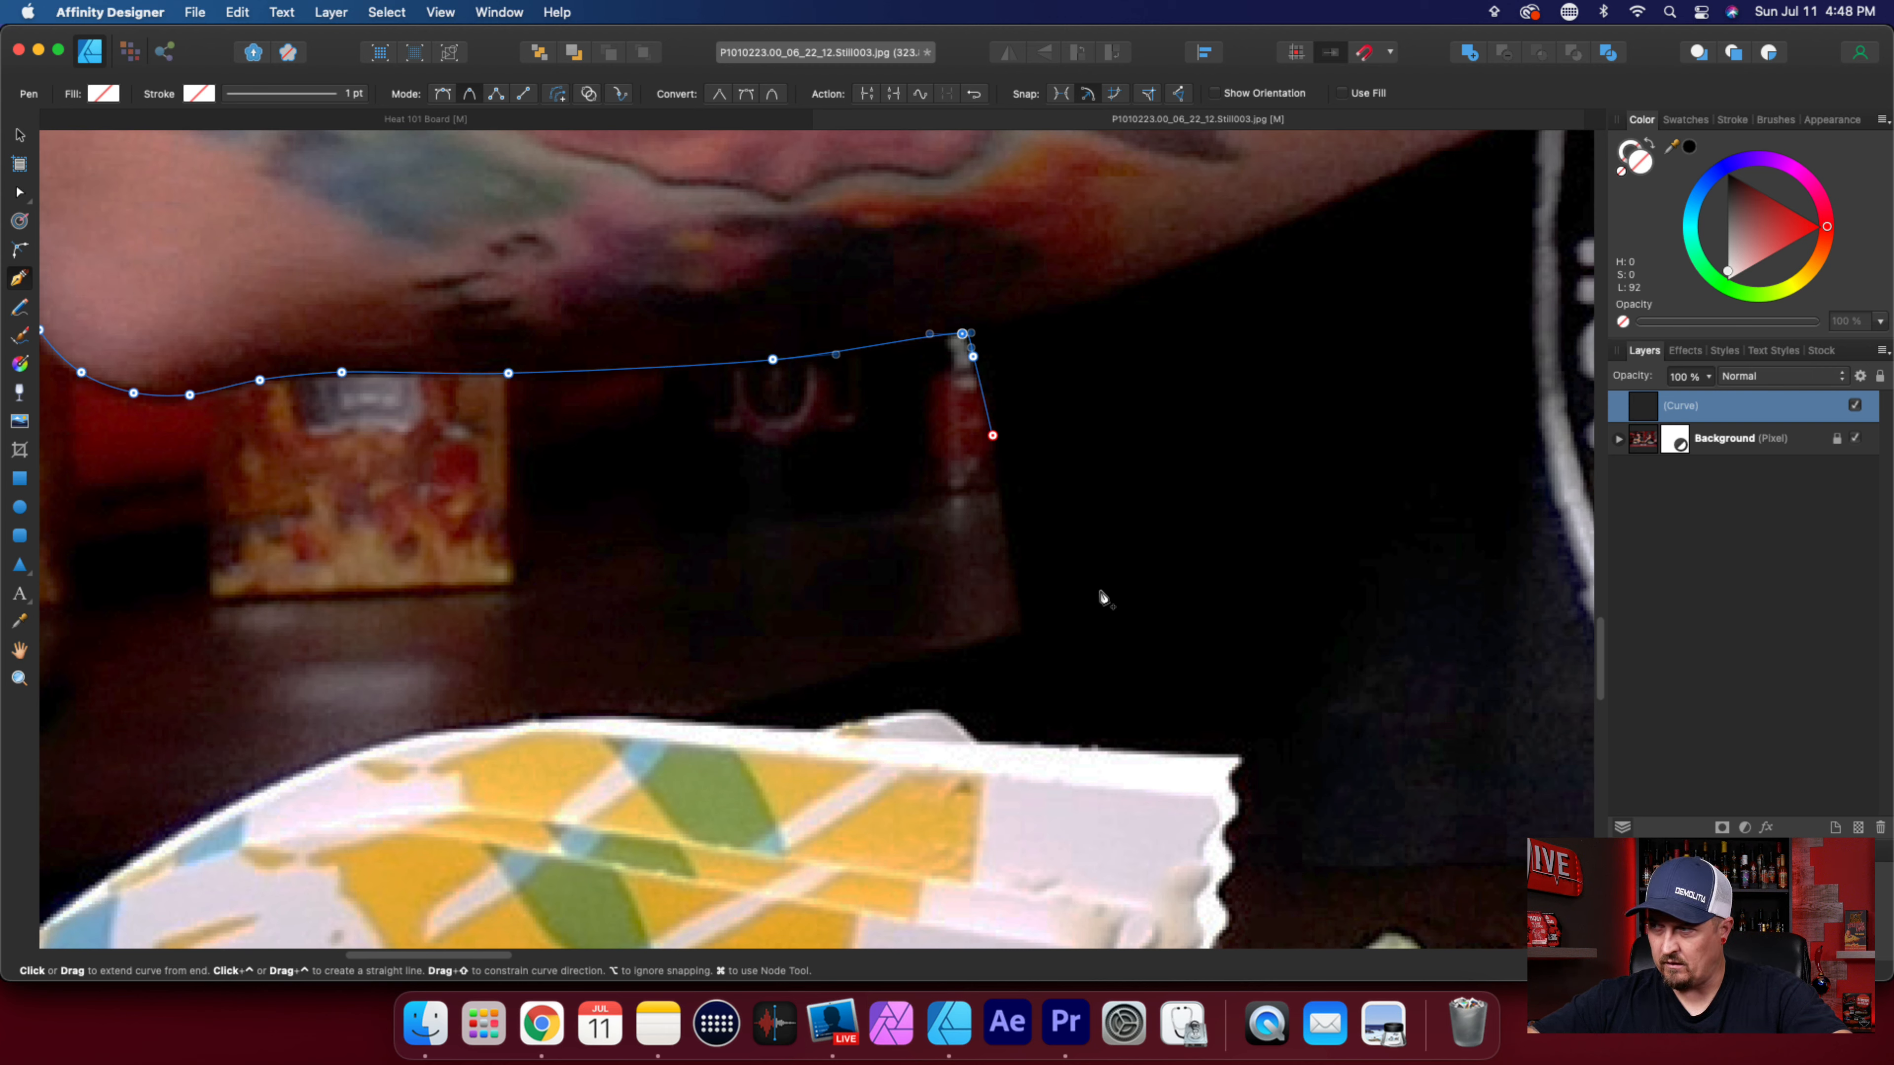
click(1014, 556)
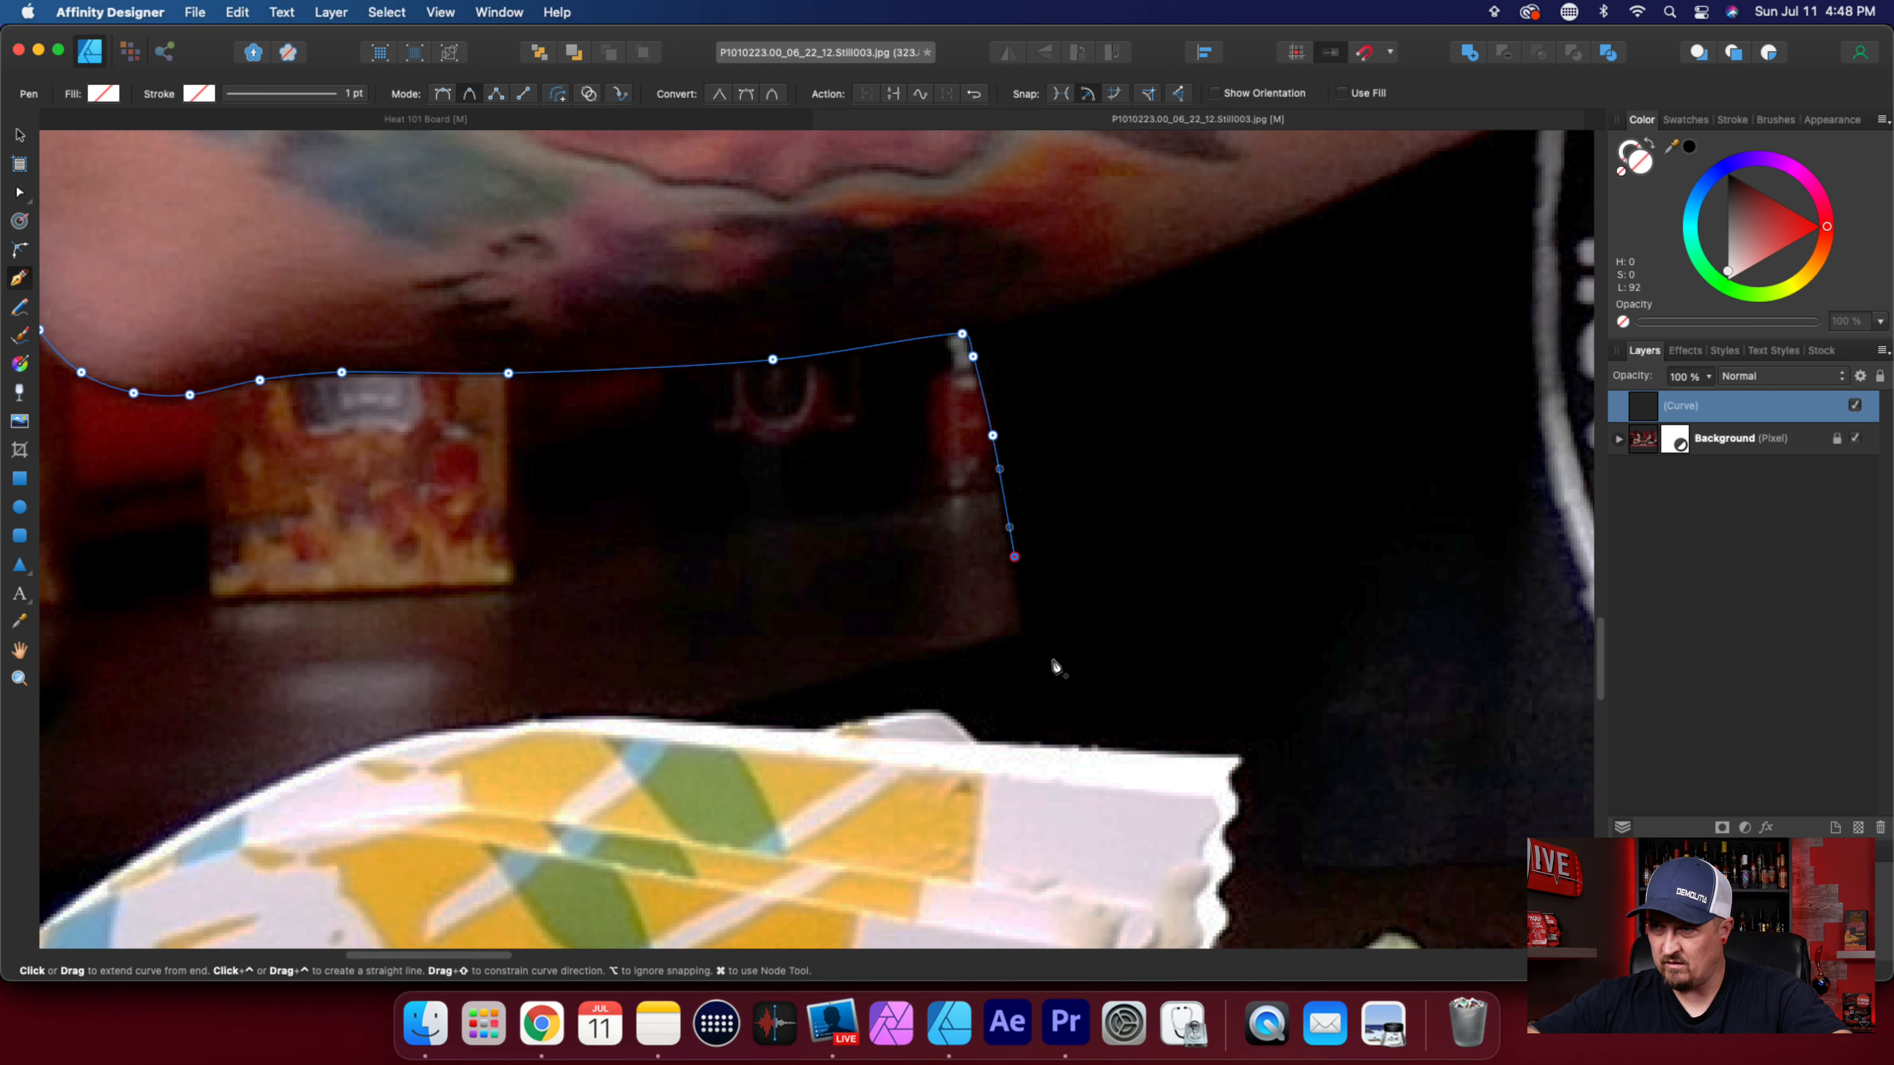
click(1056, 722)
scroll(1074, 780, down, 5)
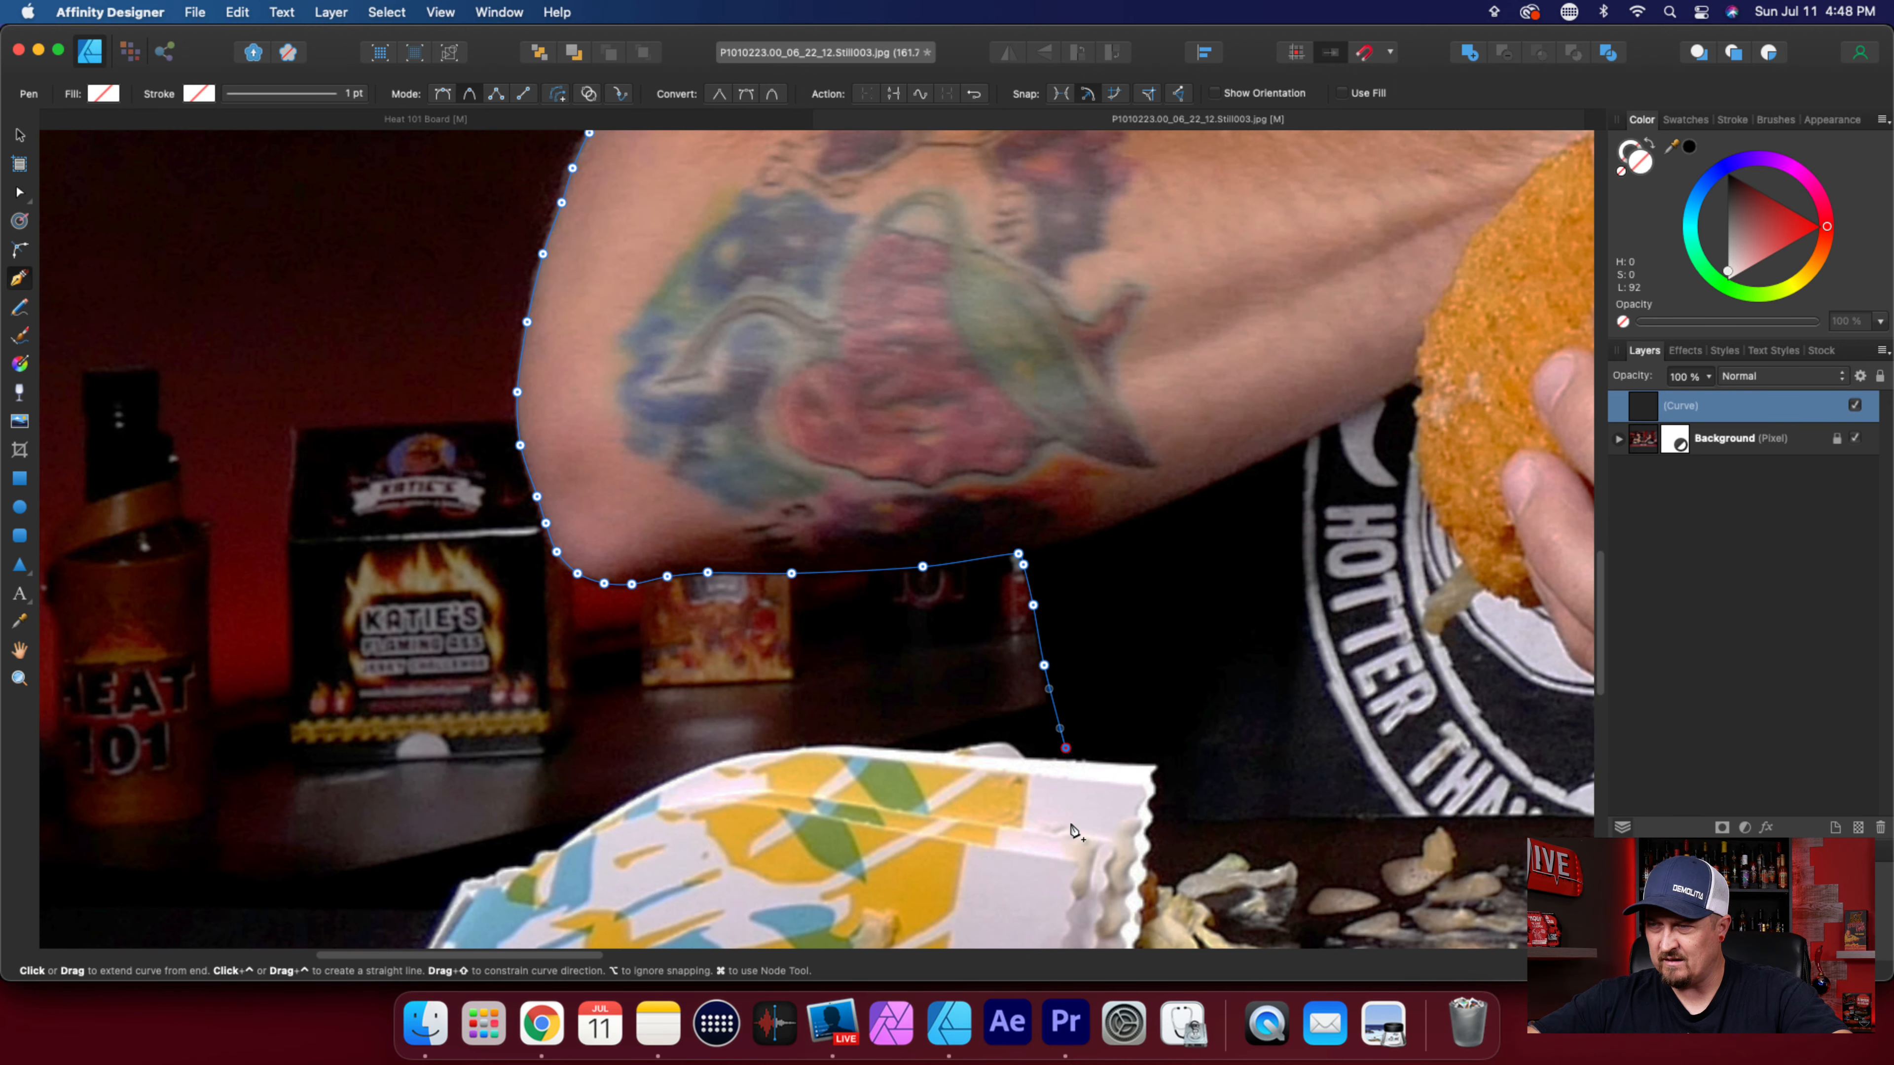
Join the path to the wrapper's upper edge and trace around the small rounded piece protruding behind it.
scroll(1071, 831, down, 6)
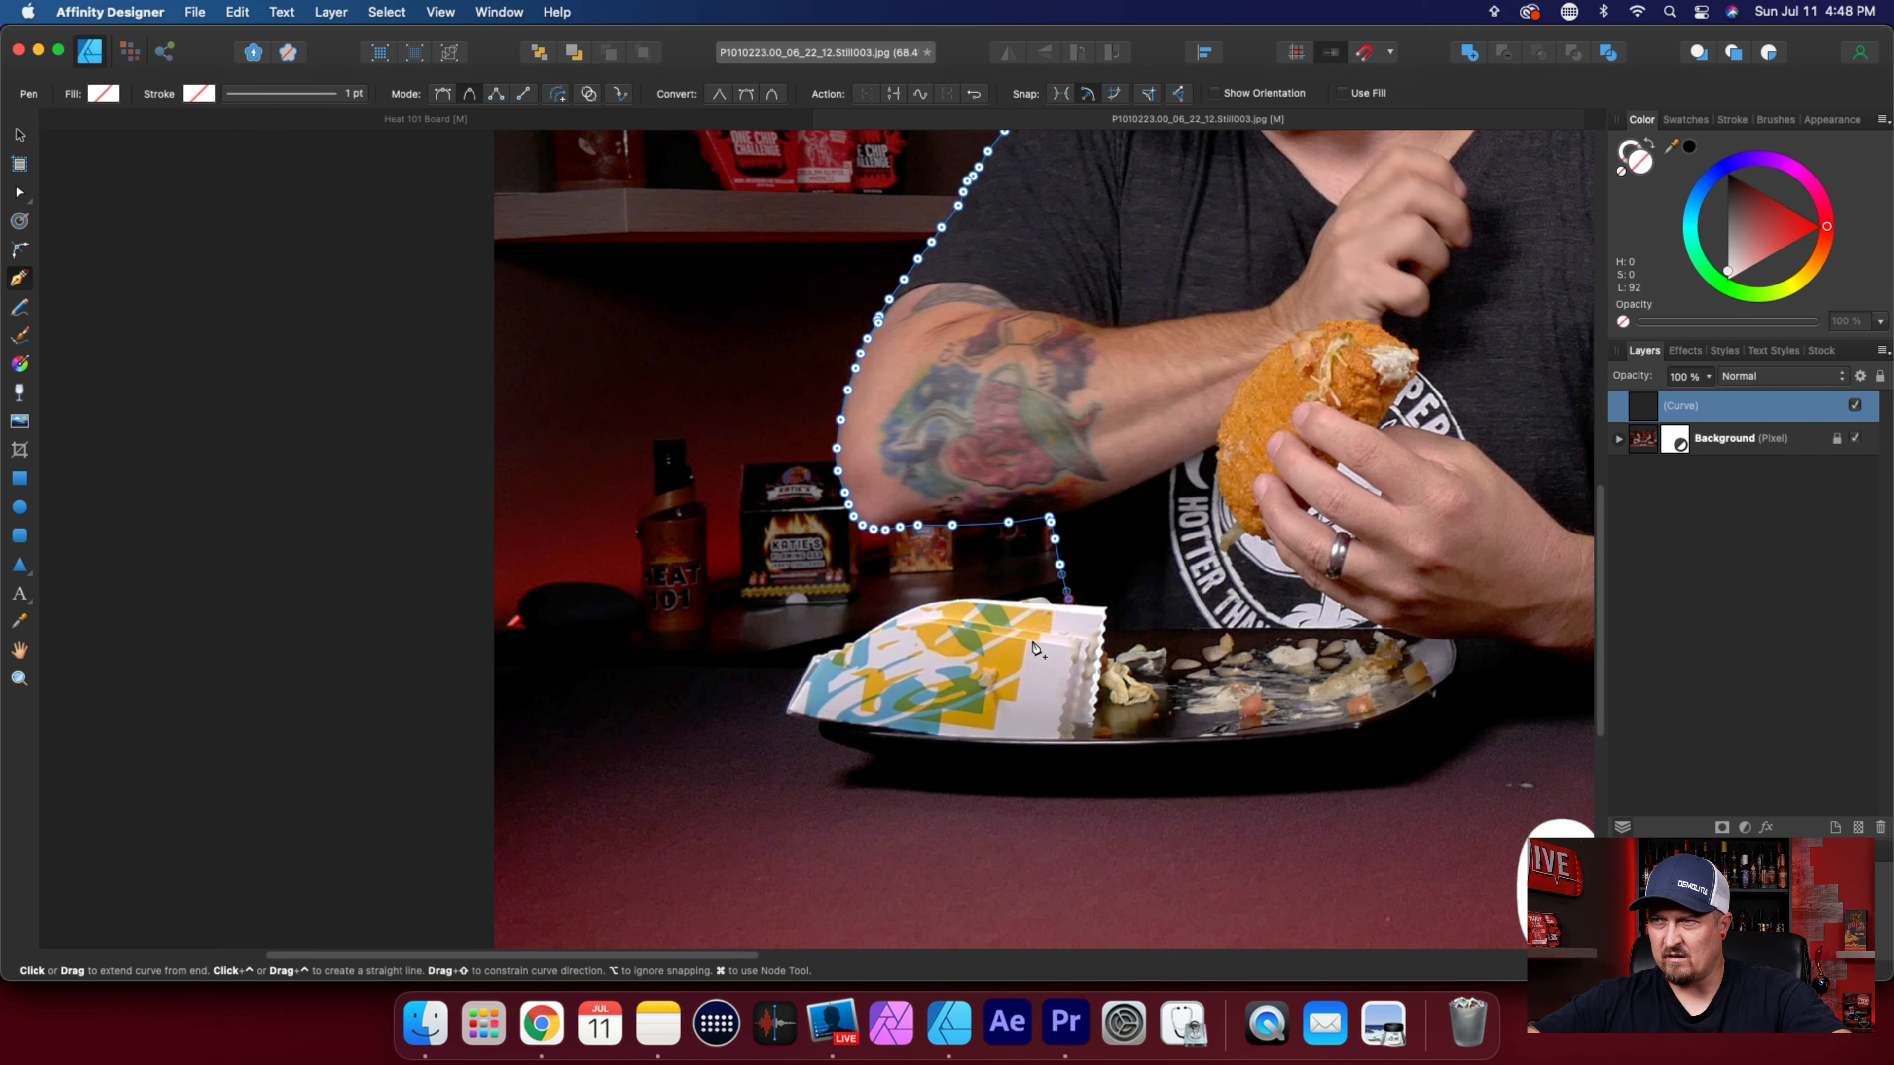
scroll(1037, 649, up, 8)
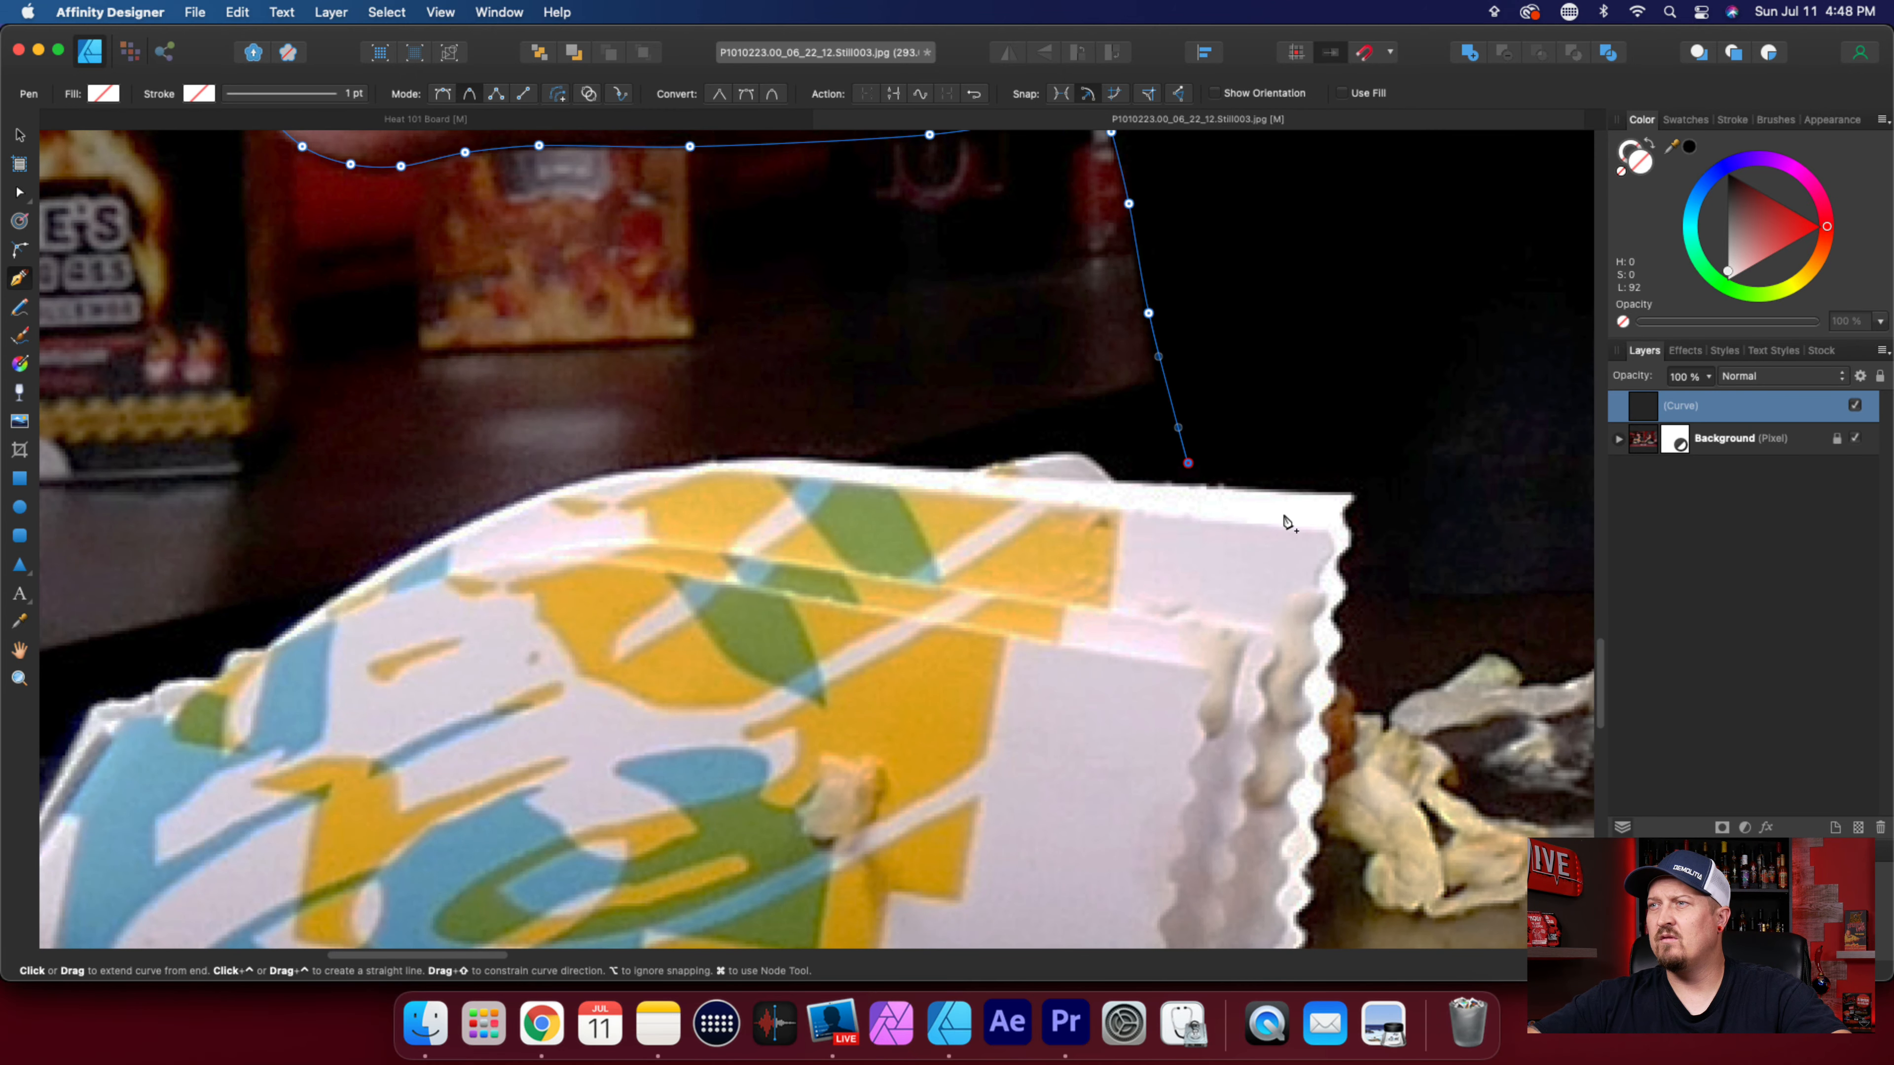
scroll(1230, 493, up, 2)
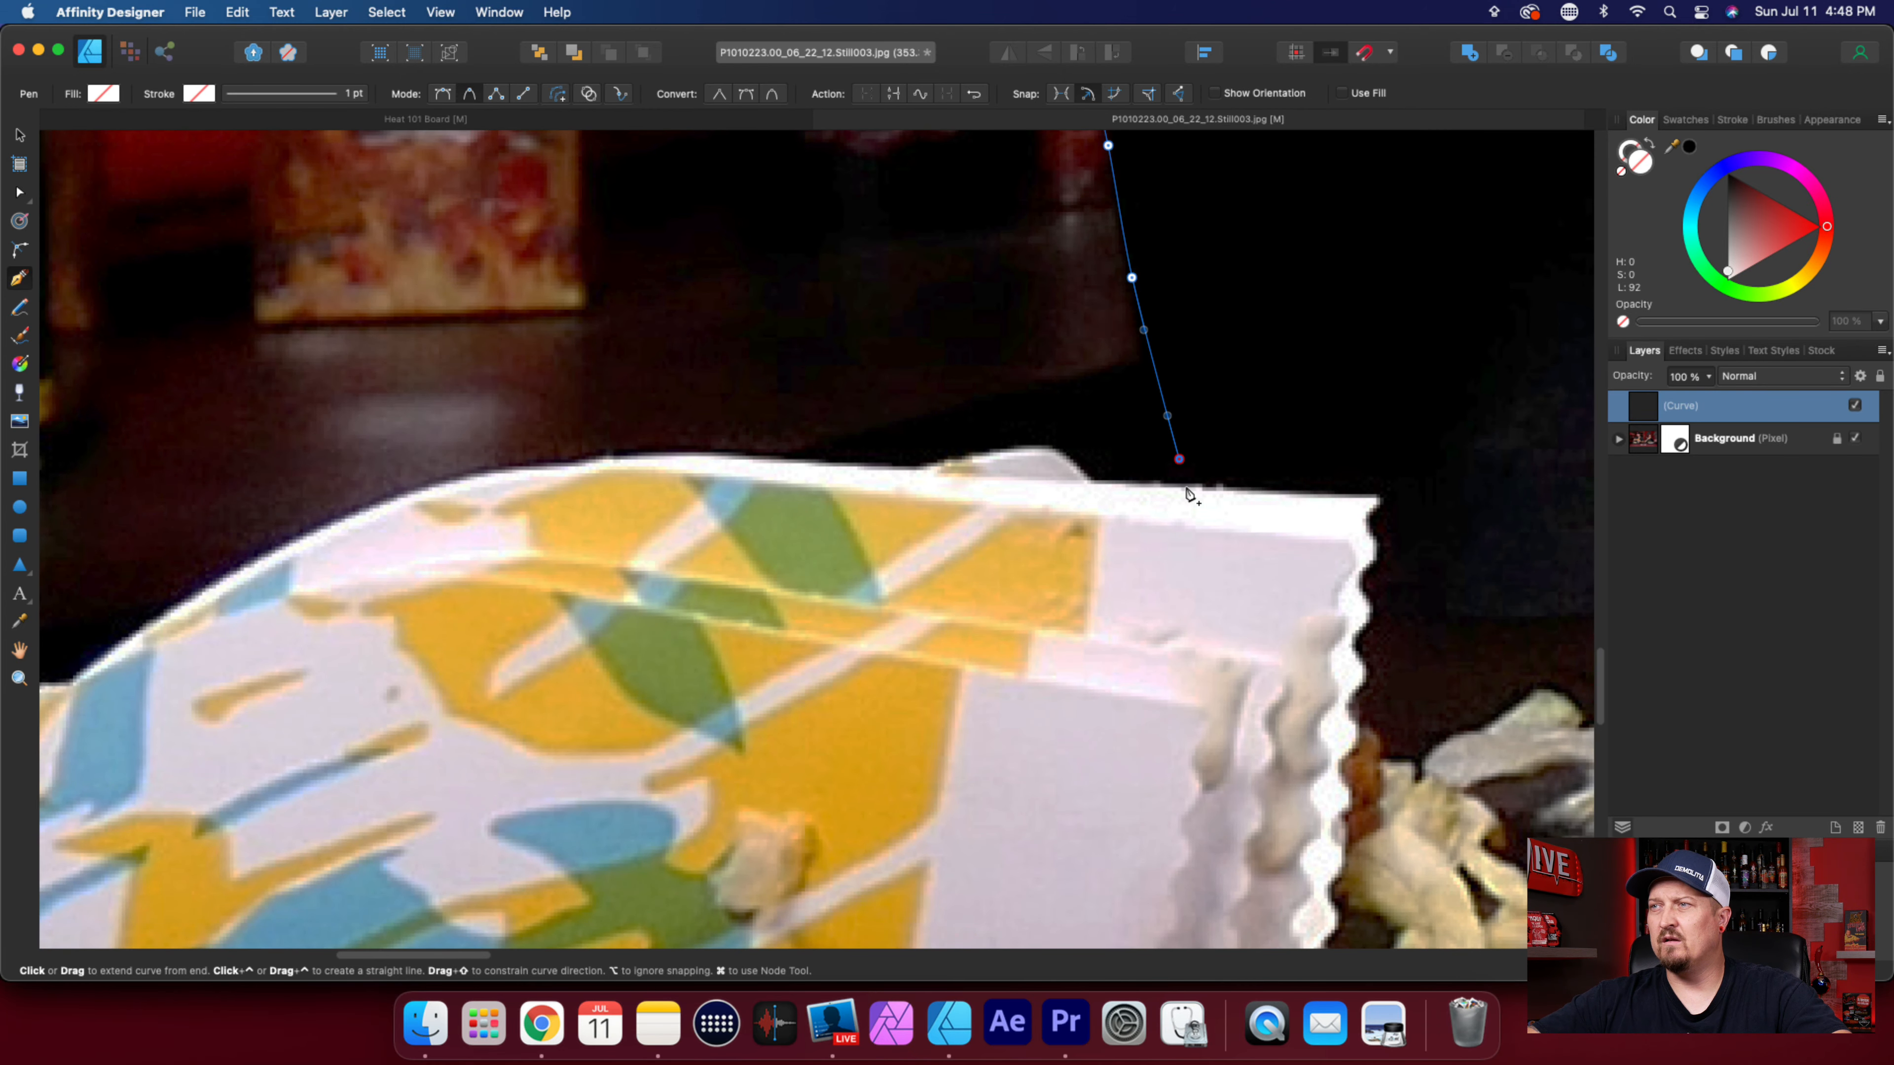
click(1186, 486)
click(1089, 484)
click(1057, 454)
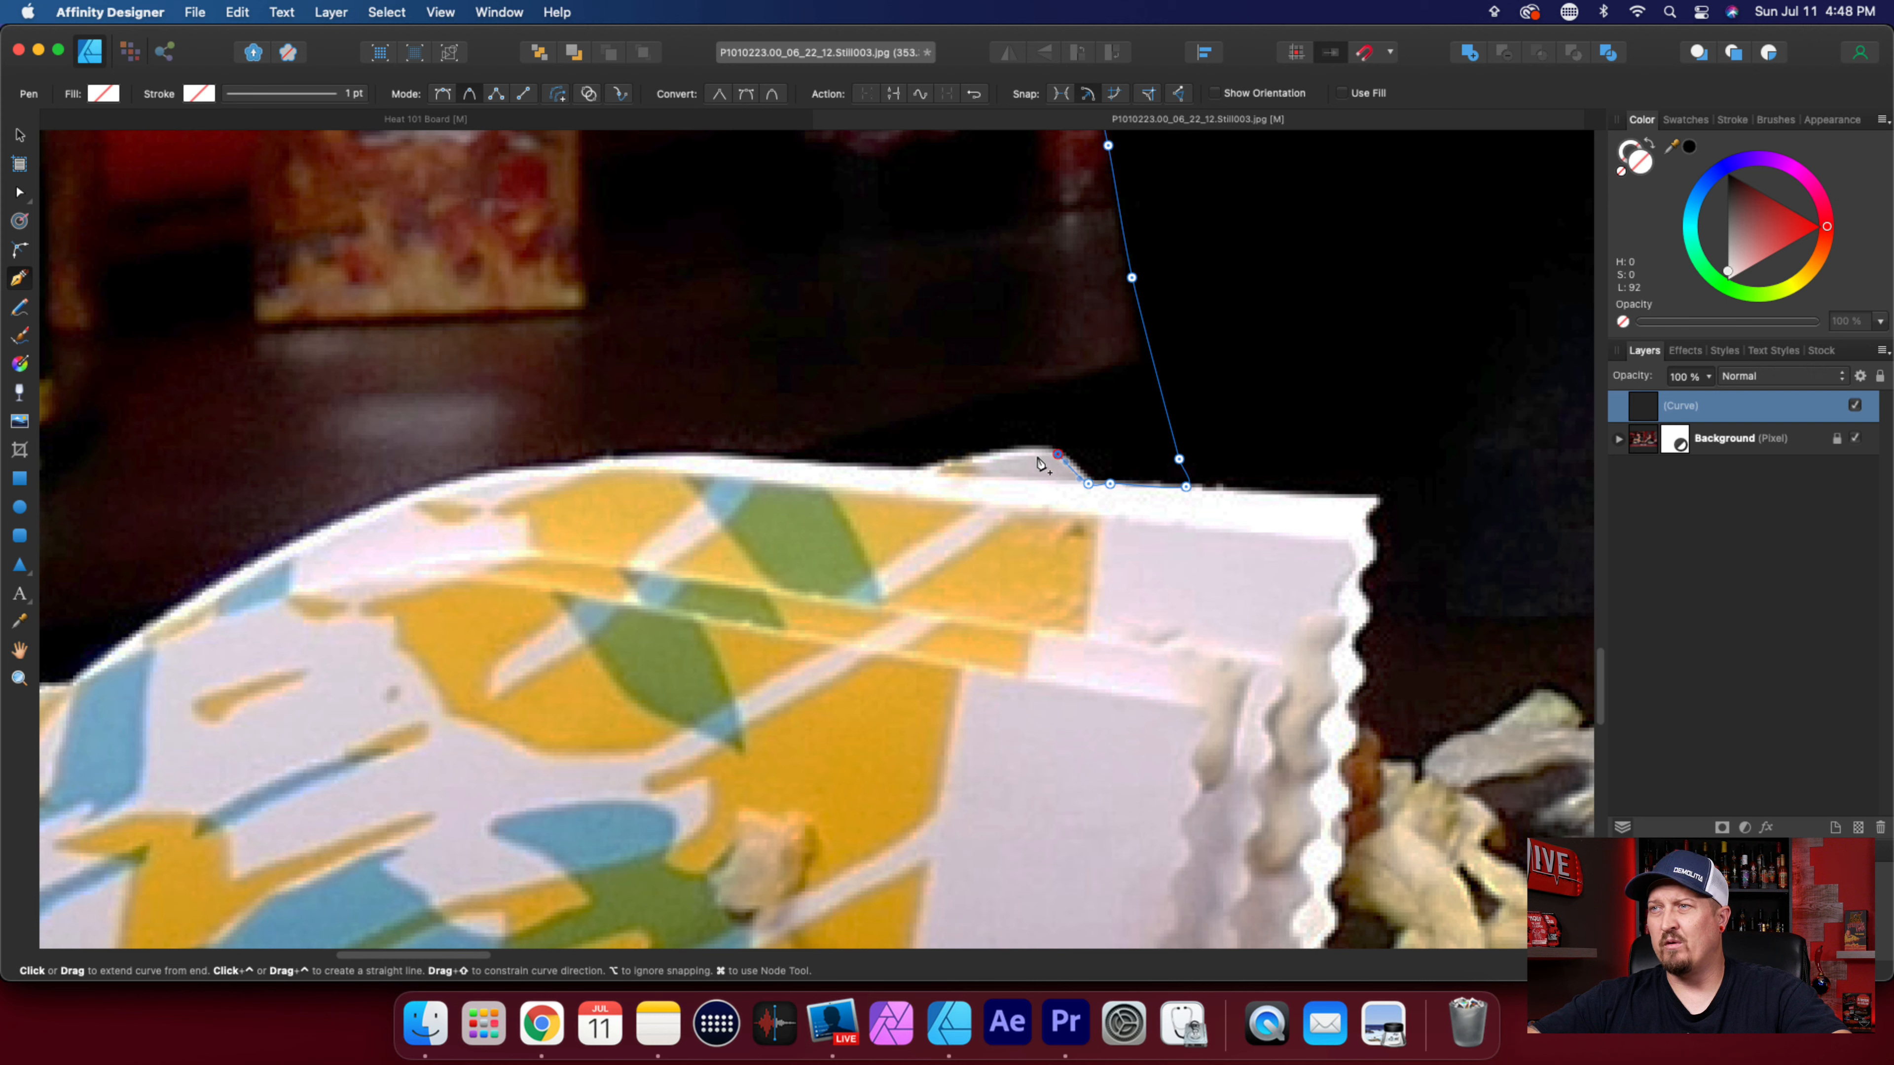
click(1030, 450)
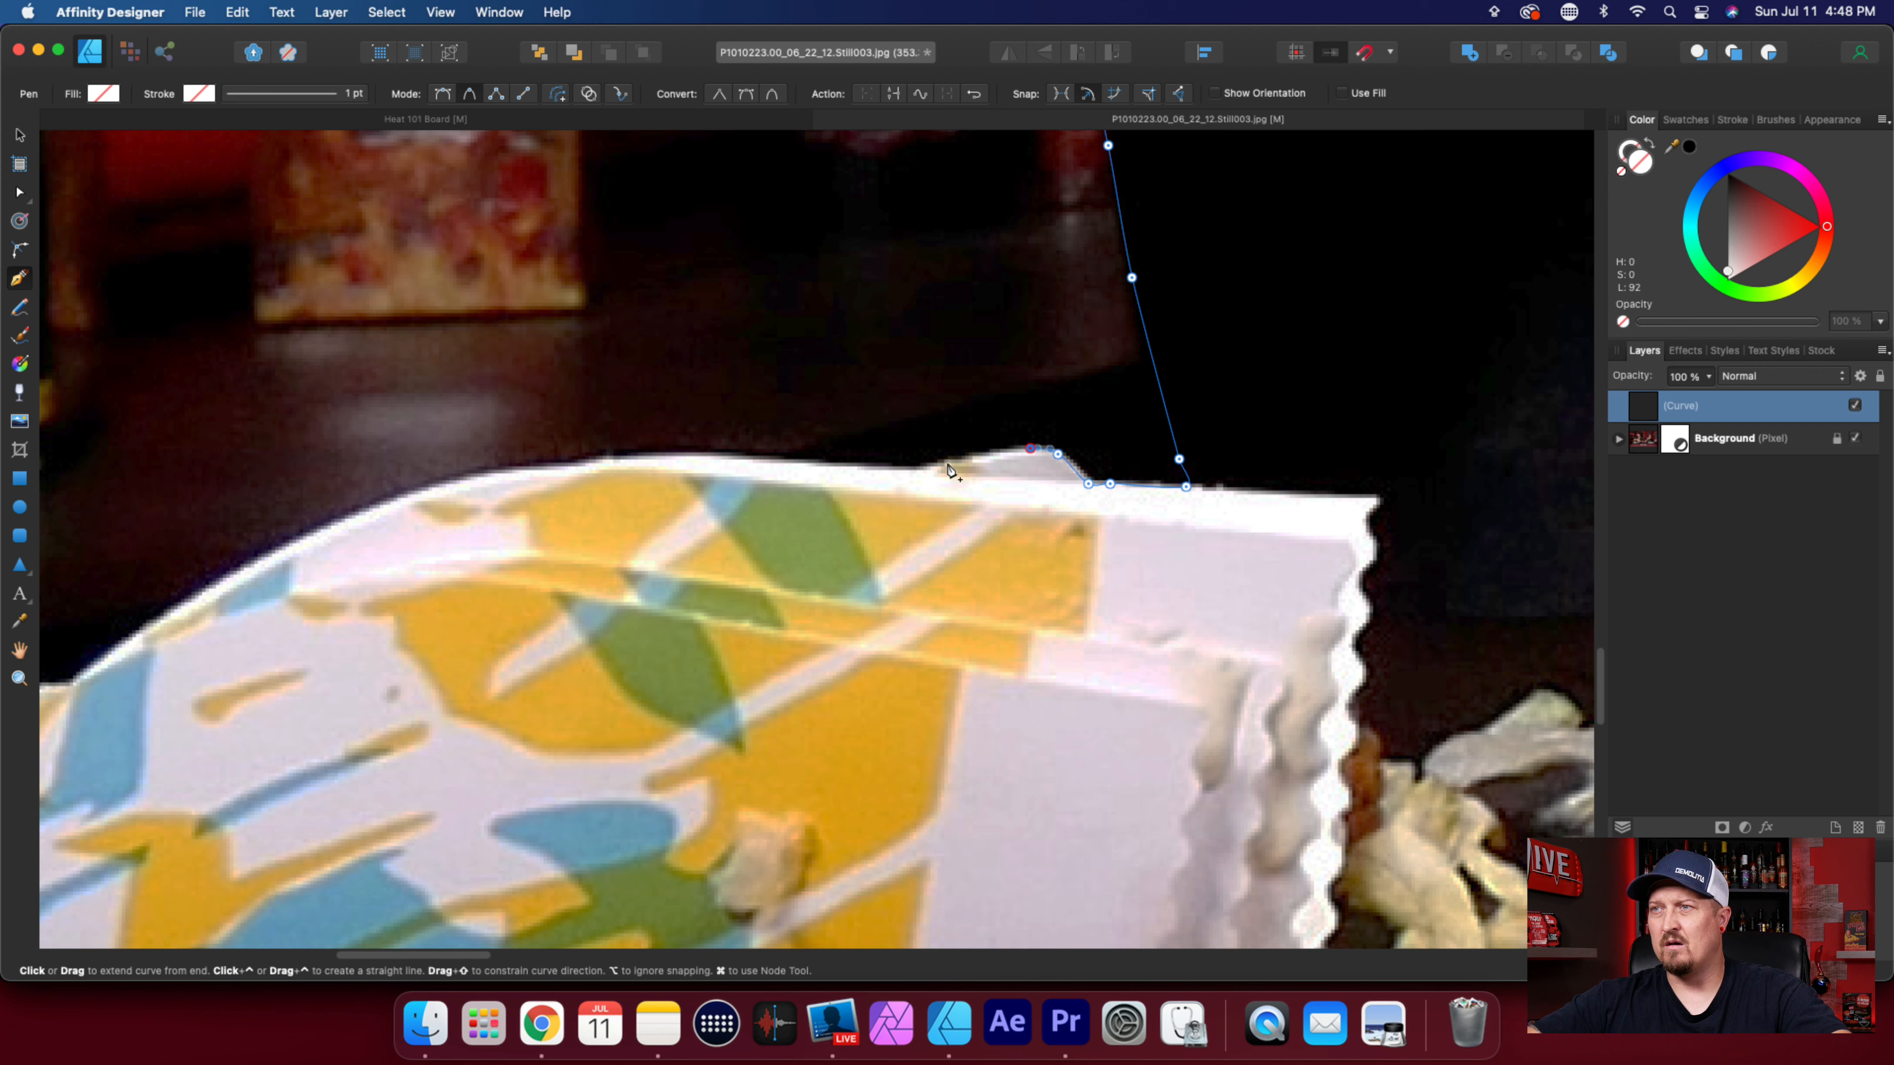
click(949, 462)
click(919, 470)
Trace the wrapper's smooth upper edge over its crest and down the curve to just before the jagged notches.
click(815, 464)
click(661, 457)
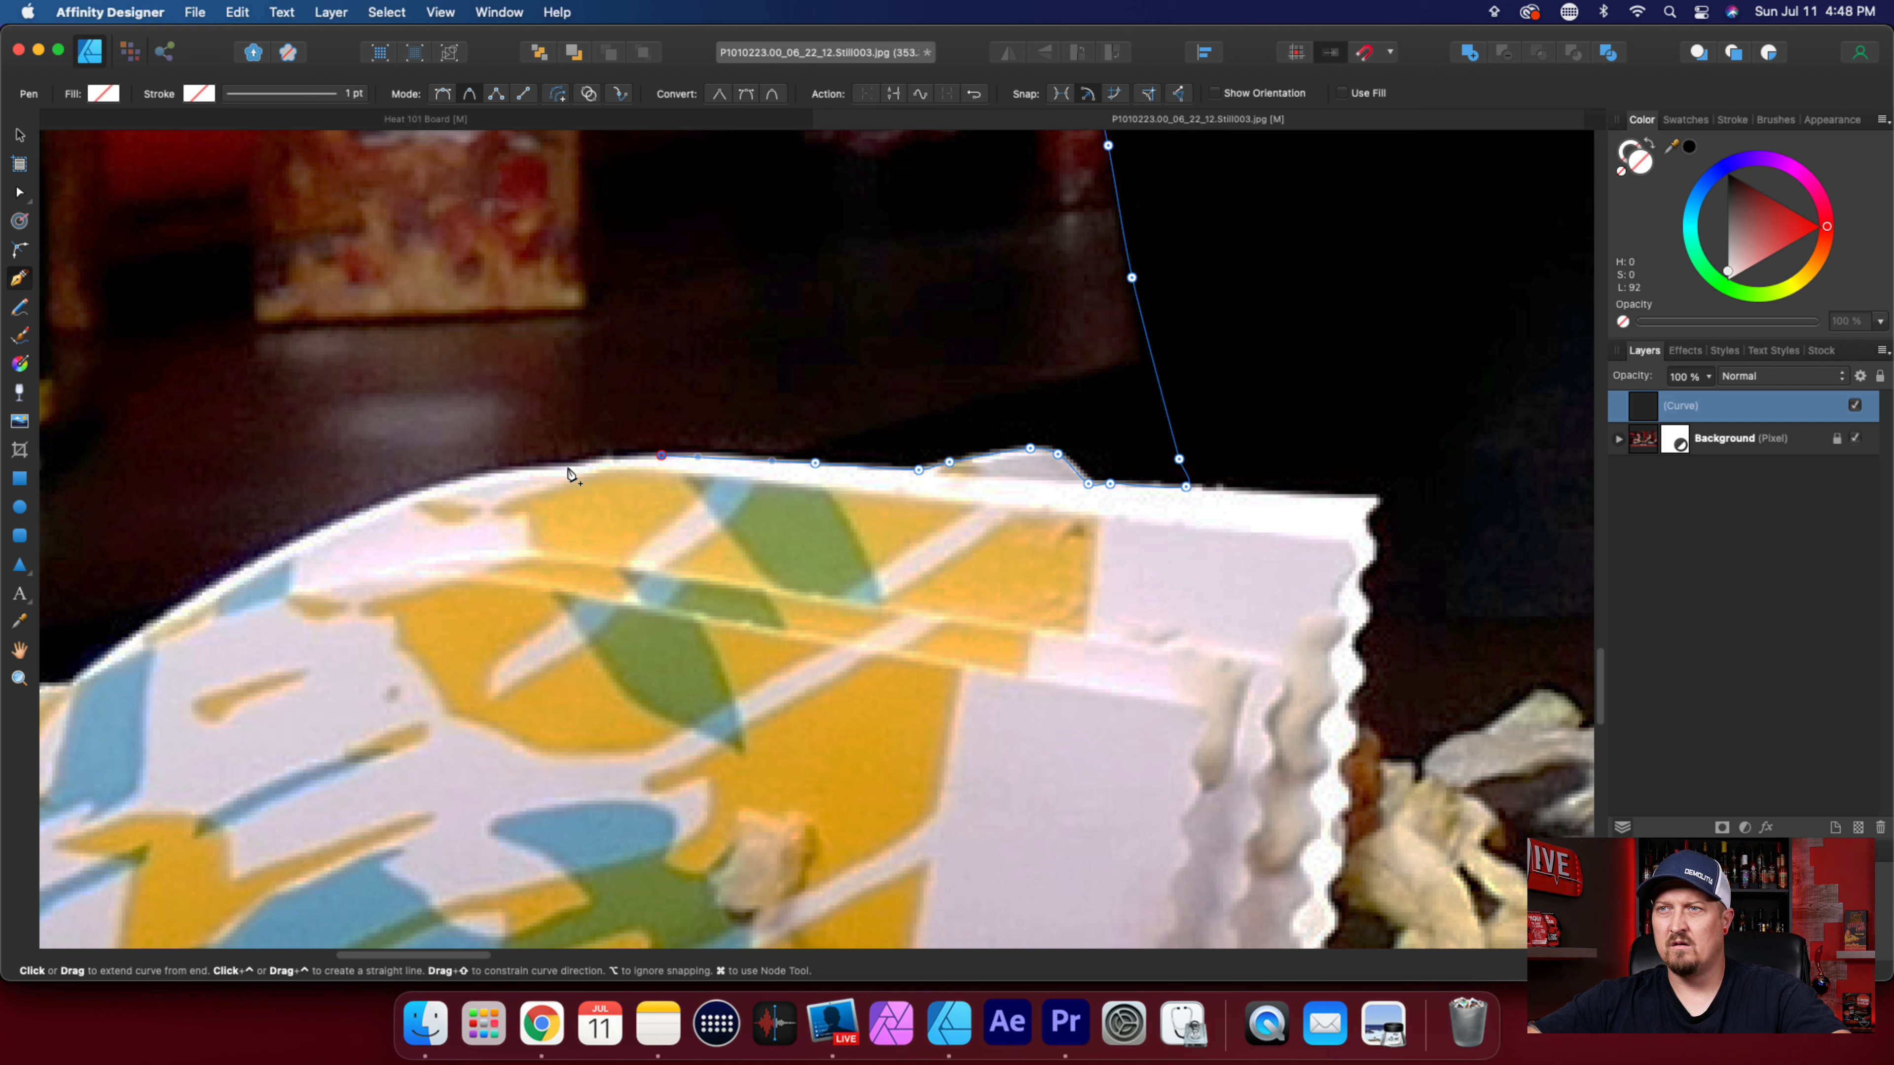
click(575, 466)
click(457, 483)
scroll(888, 641, left, 9)
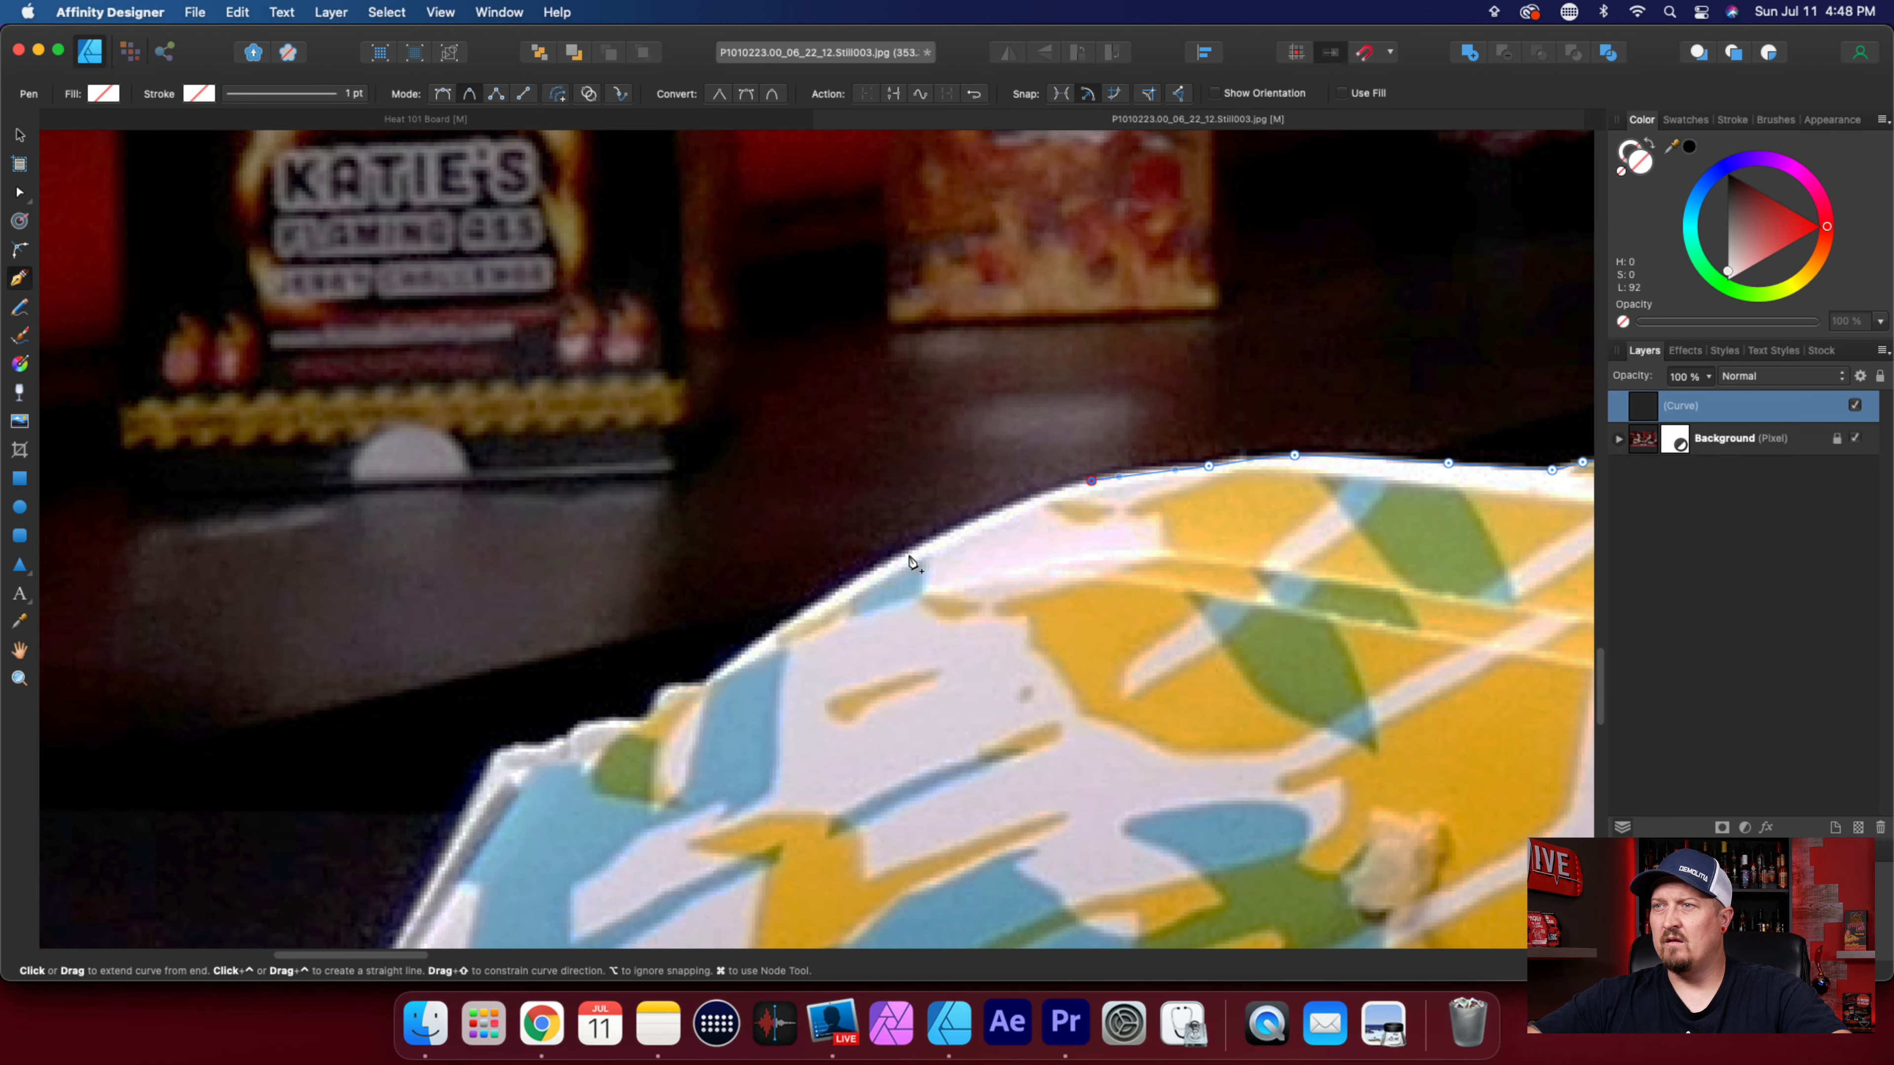
click(910, 551)
click(751, 648)
Trace the wrapper's jagged notches with closely spaced nodes, ending at the upper corner of its folded end.
click(705, 684)
click(677, 686)
click(656, 698)
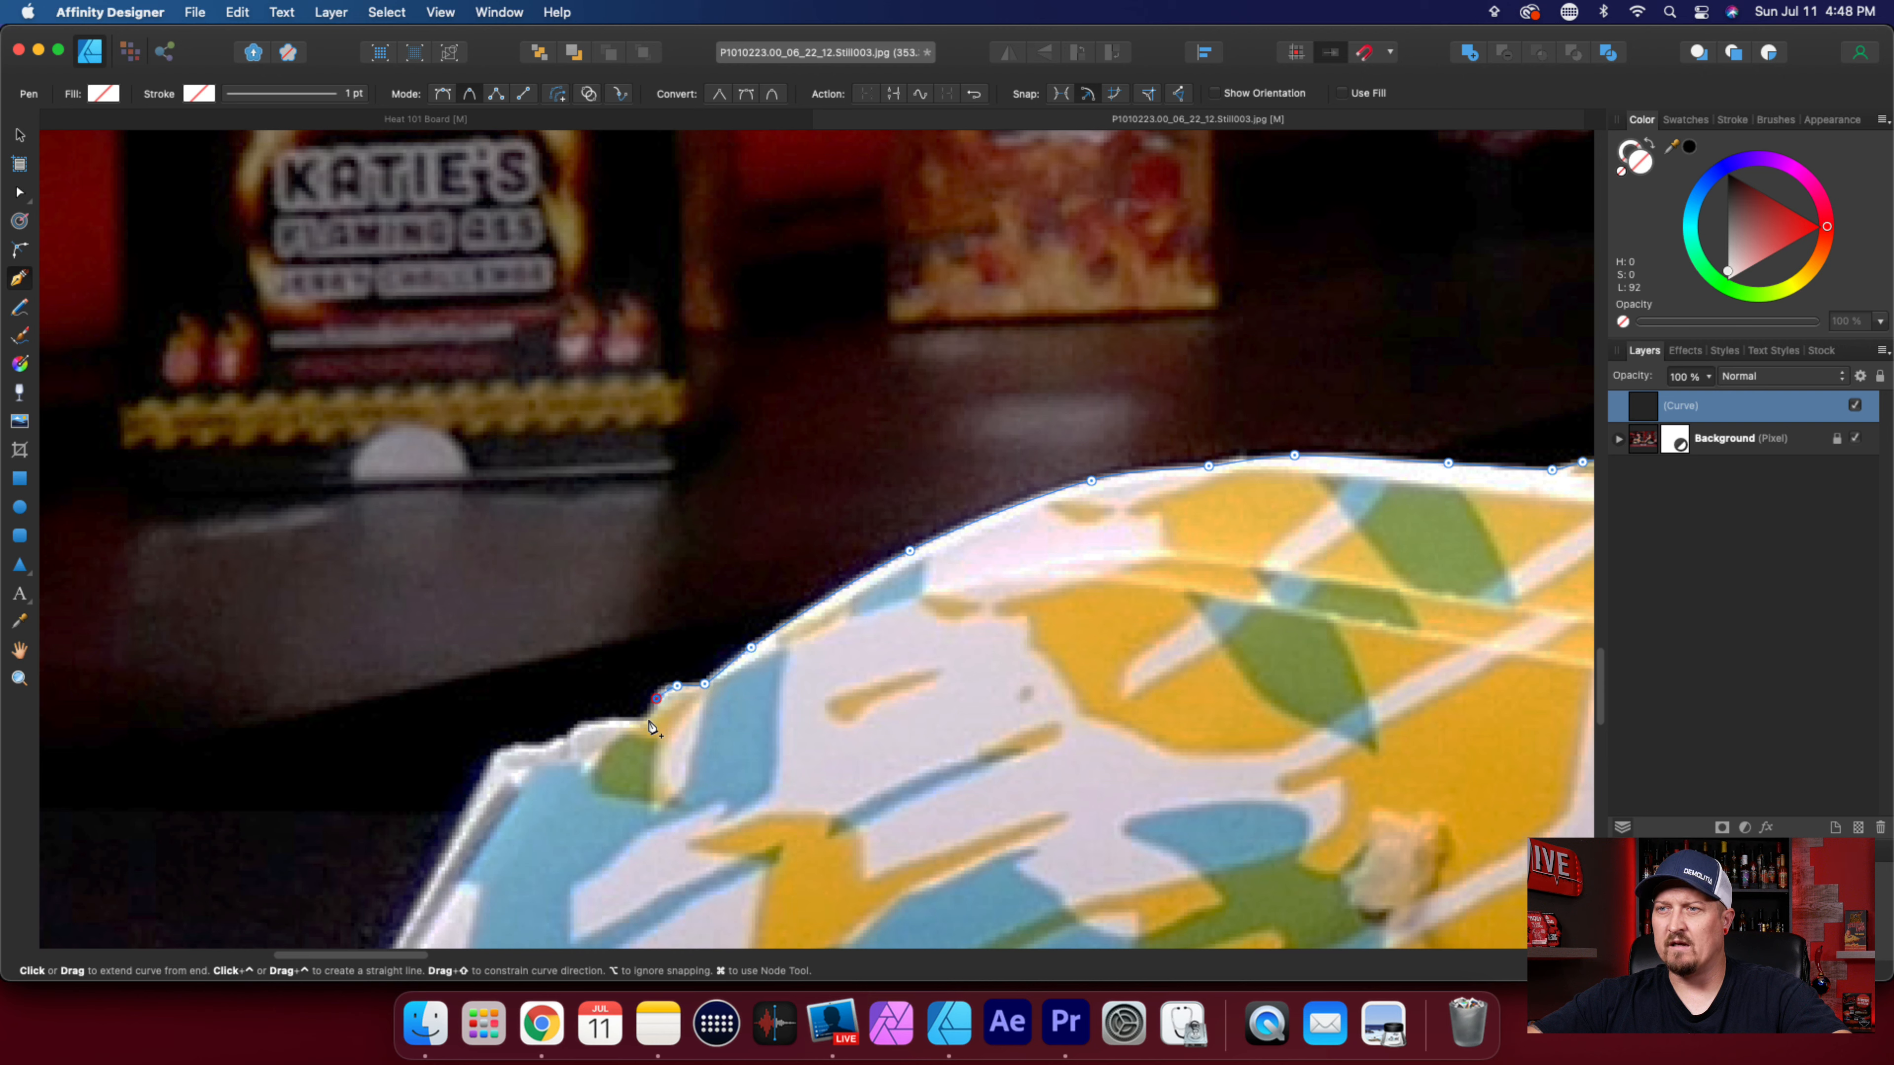
click(632, 722)
click(599, 722)
click(574, 732)
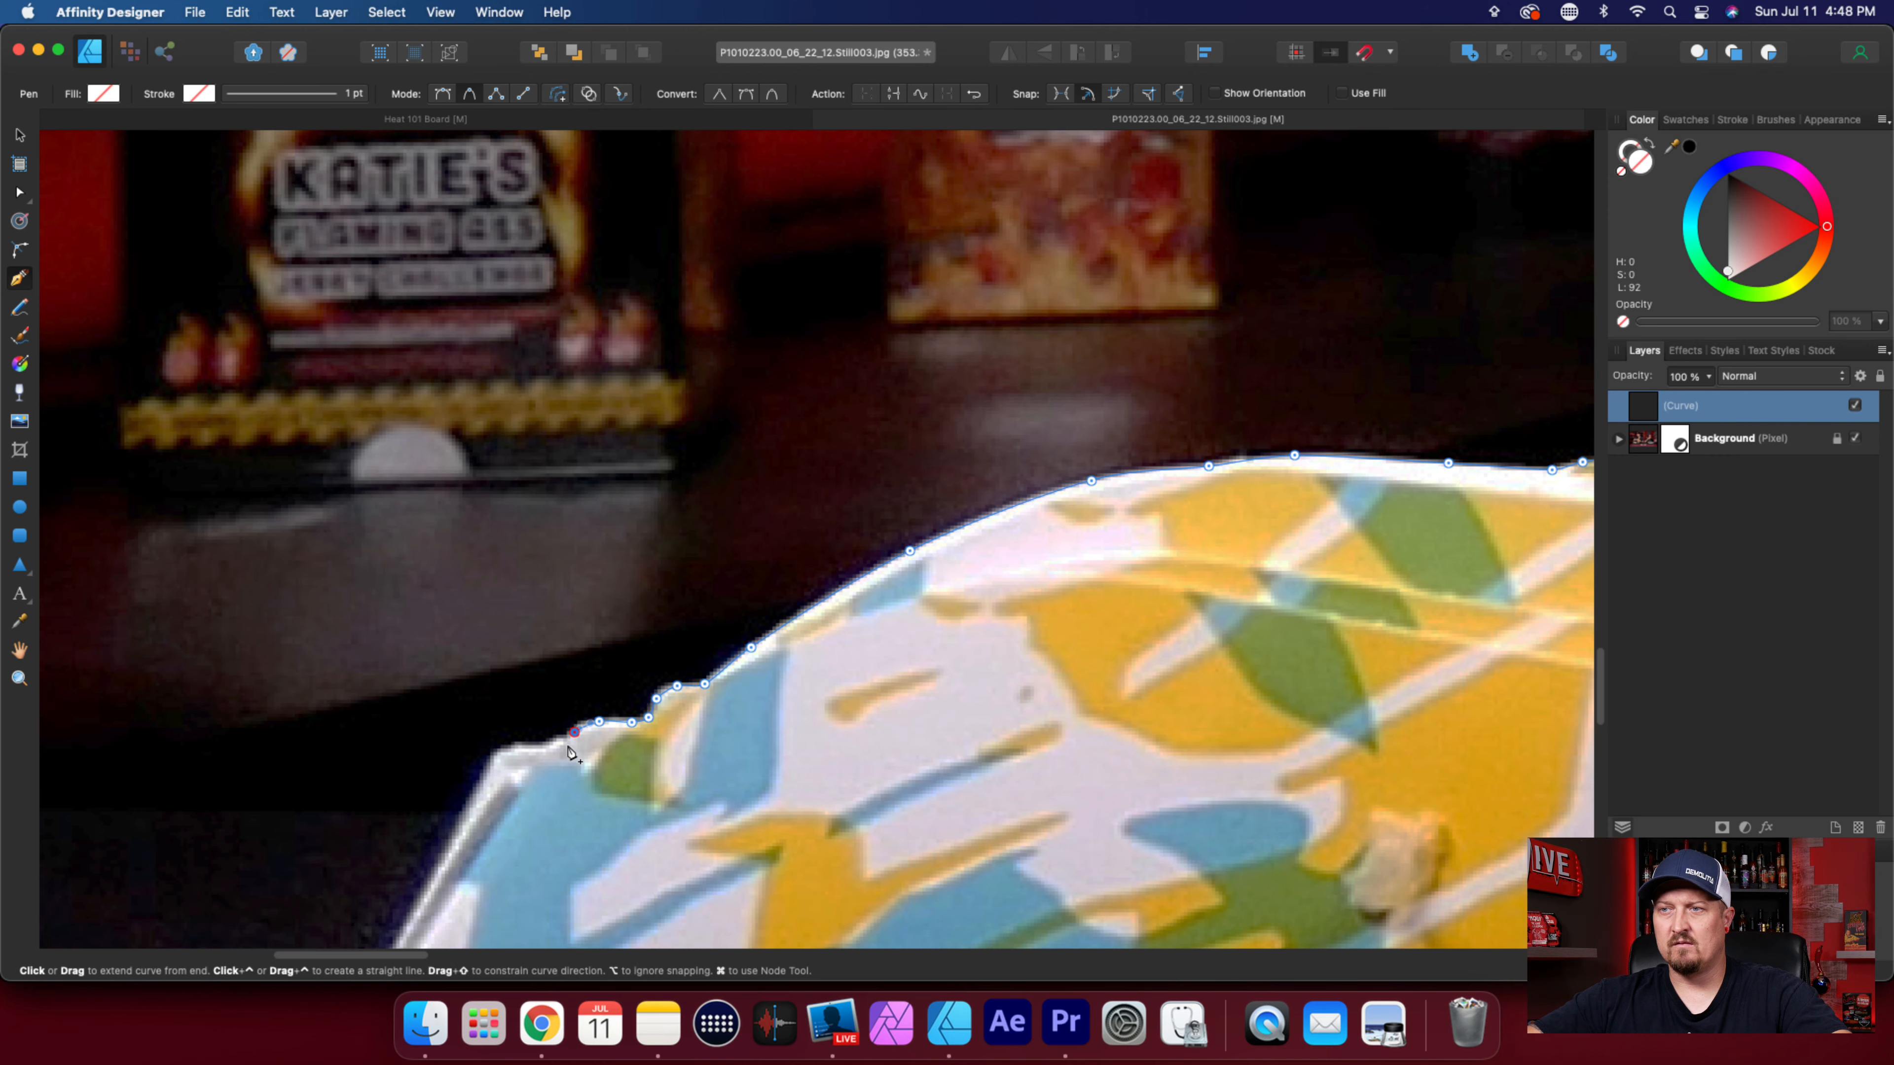
click(563, 742)
click(549, 745)
click(521, 746)
scroll(824, 790, left, 5)
scroll(904, 774, down, 5)
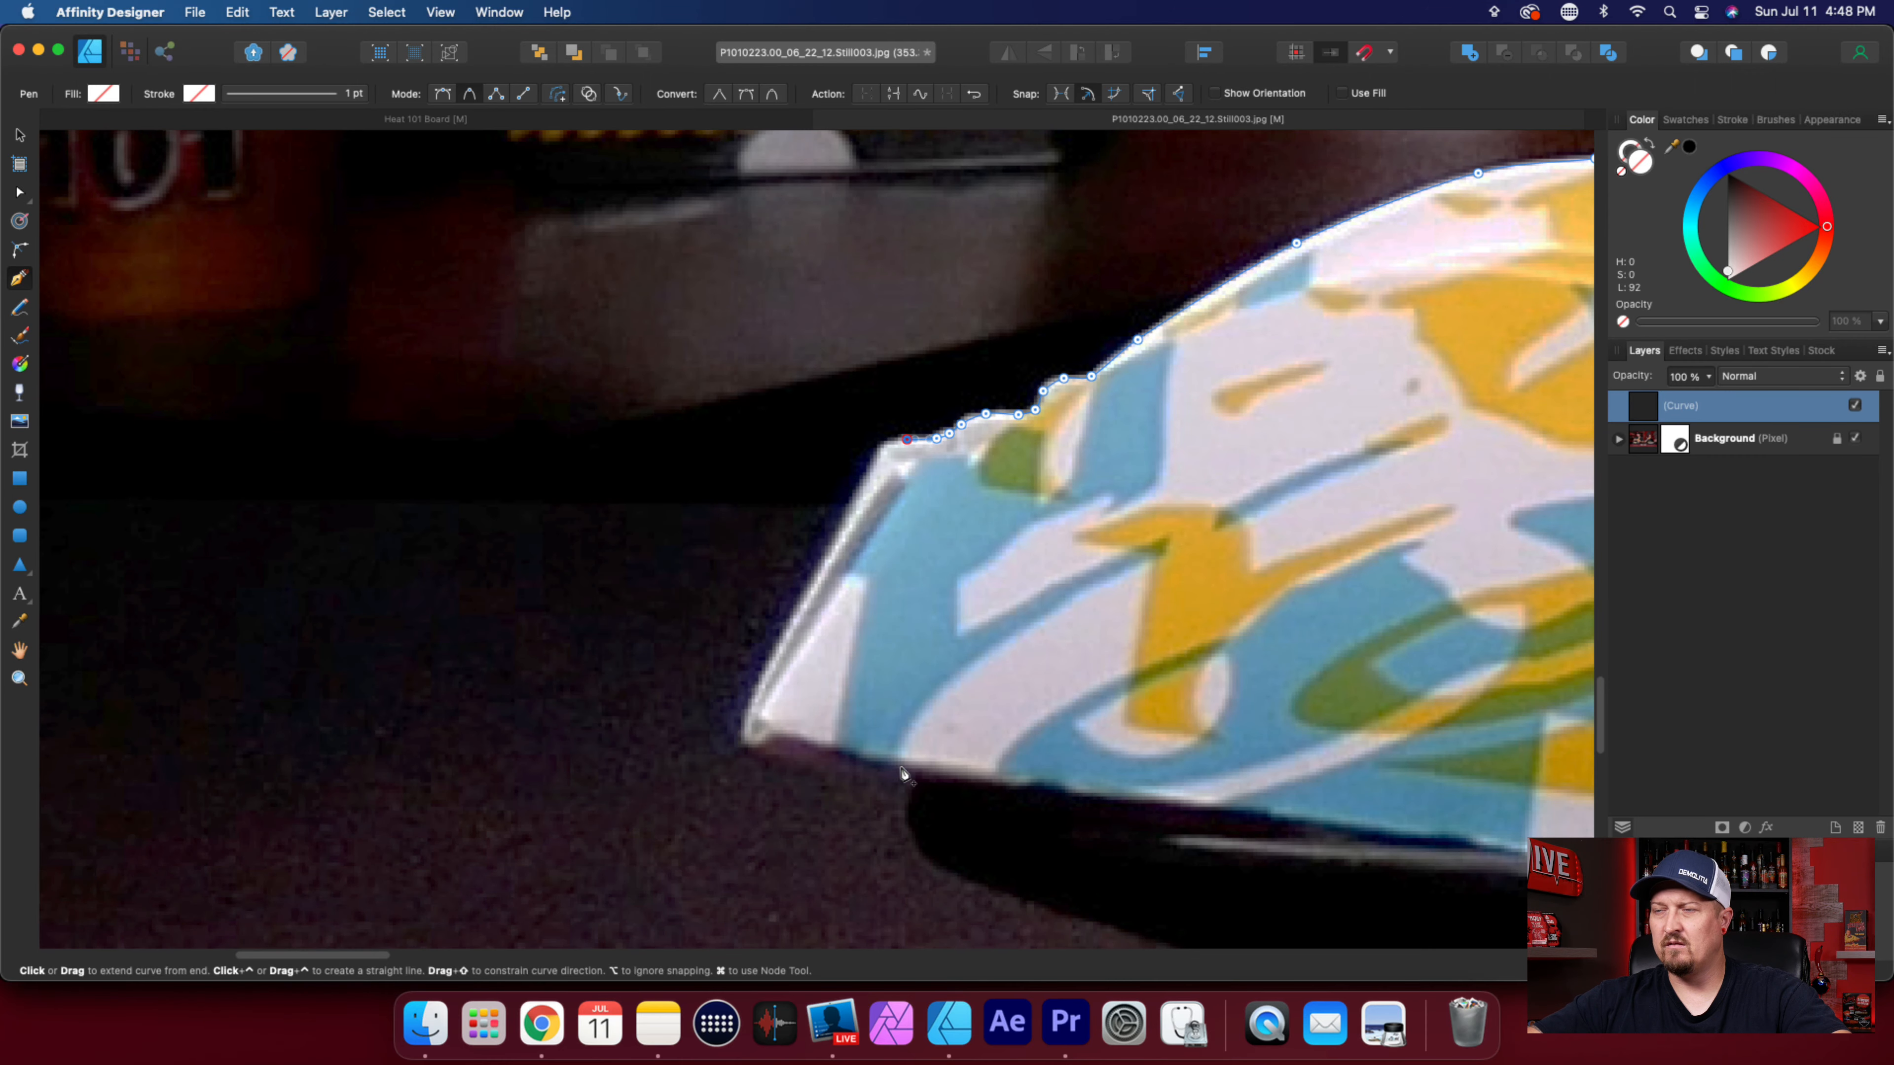
click(877, 456)
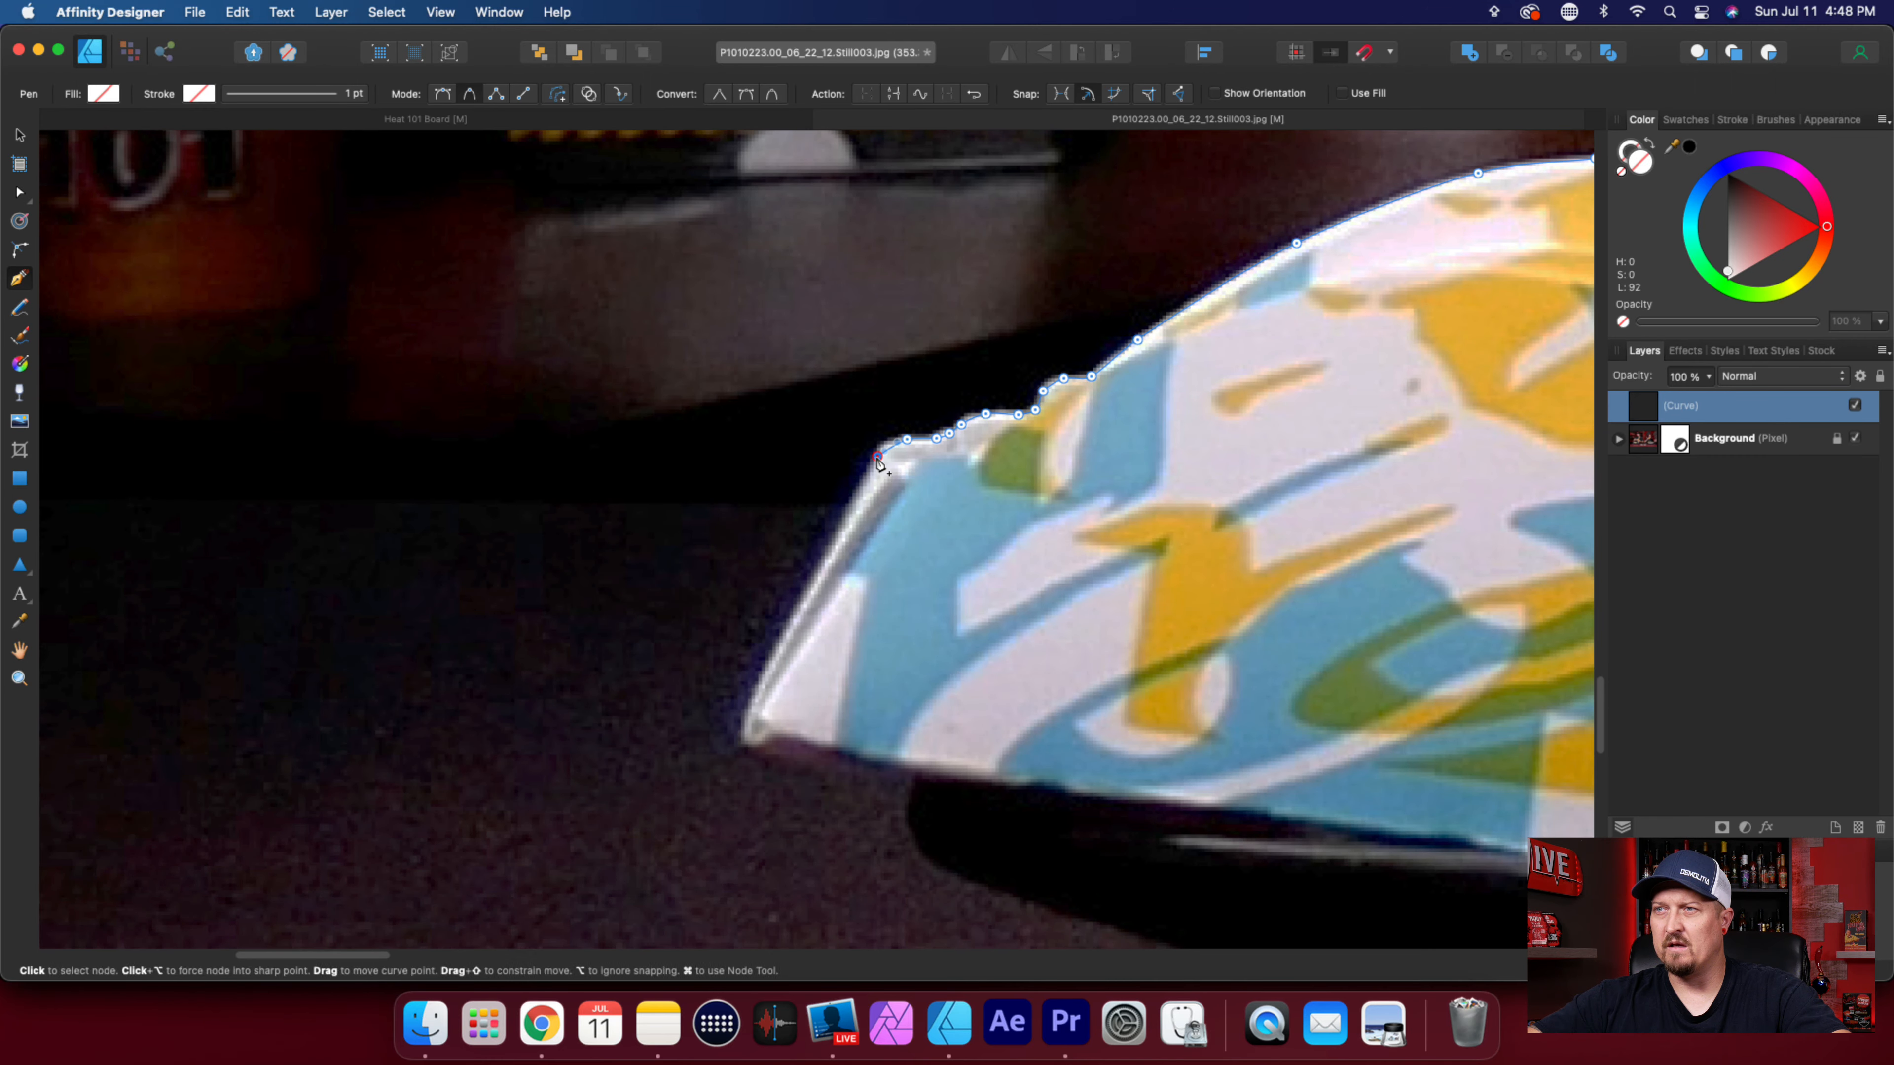
Trace down the wrapper's slanted folded end, around its lower corner, and a short way along the underside.
click(838, 538)
click(782, 639)
click(749, 709)
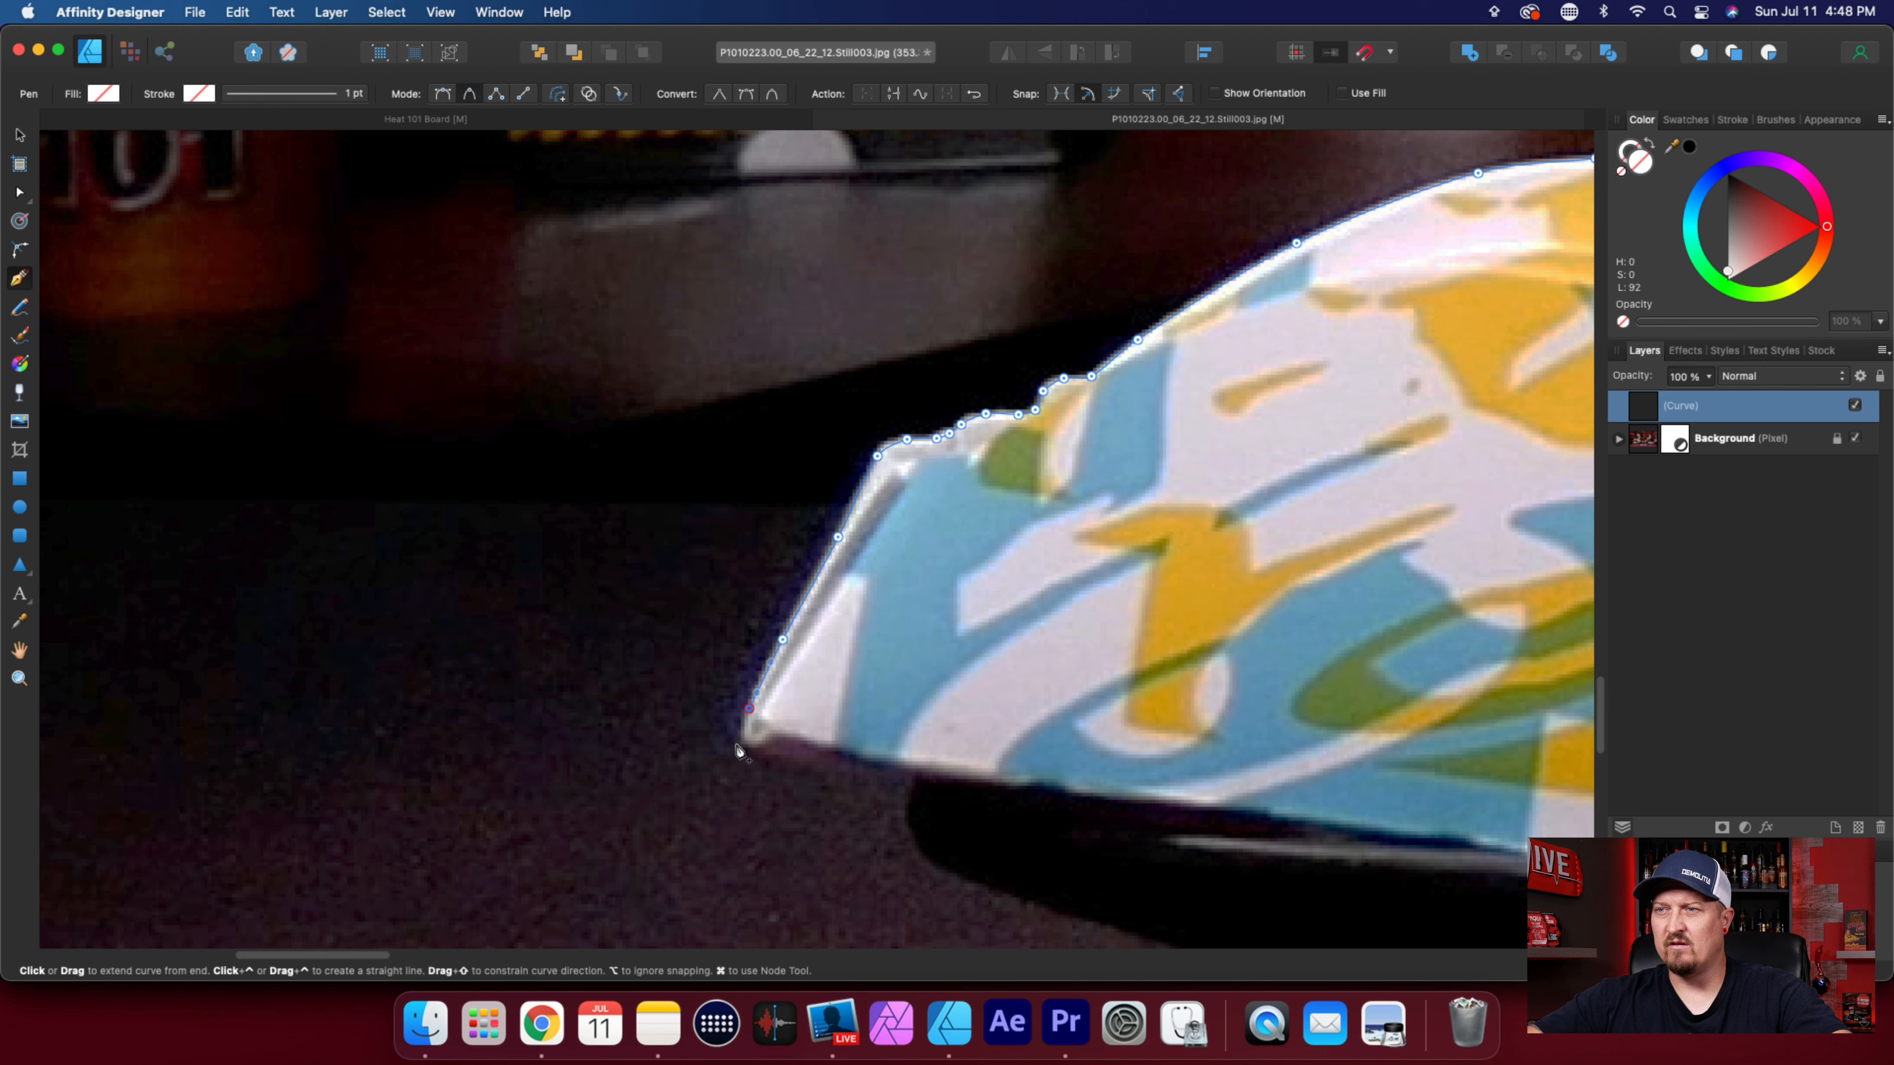
click(745, 737)
click(760, 740)
click(780, 731)
click(849, 750)
scroll(895, 783, right, 3)
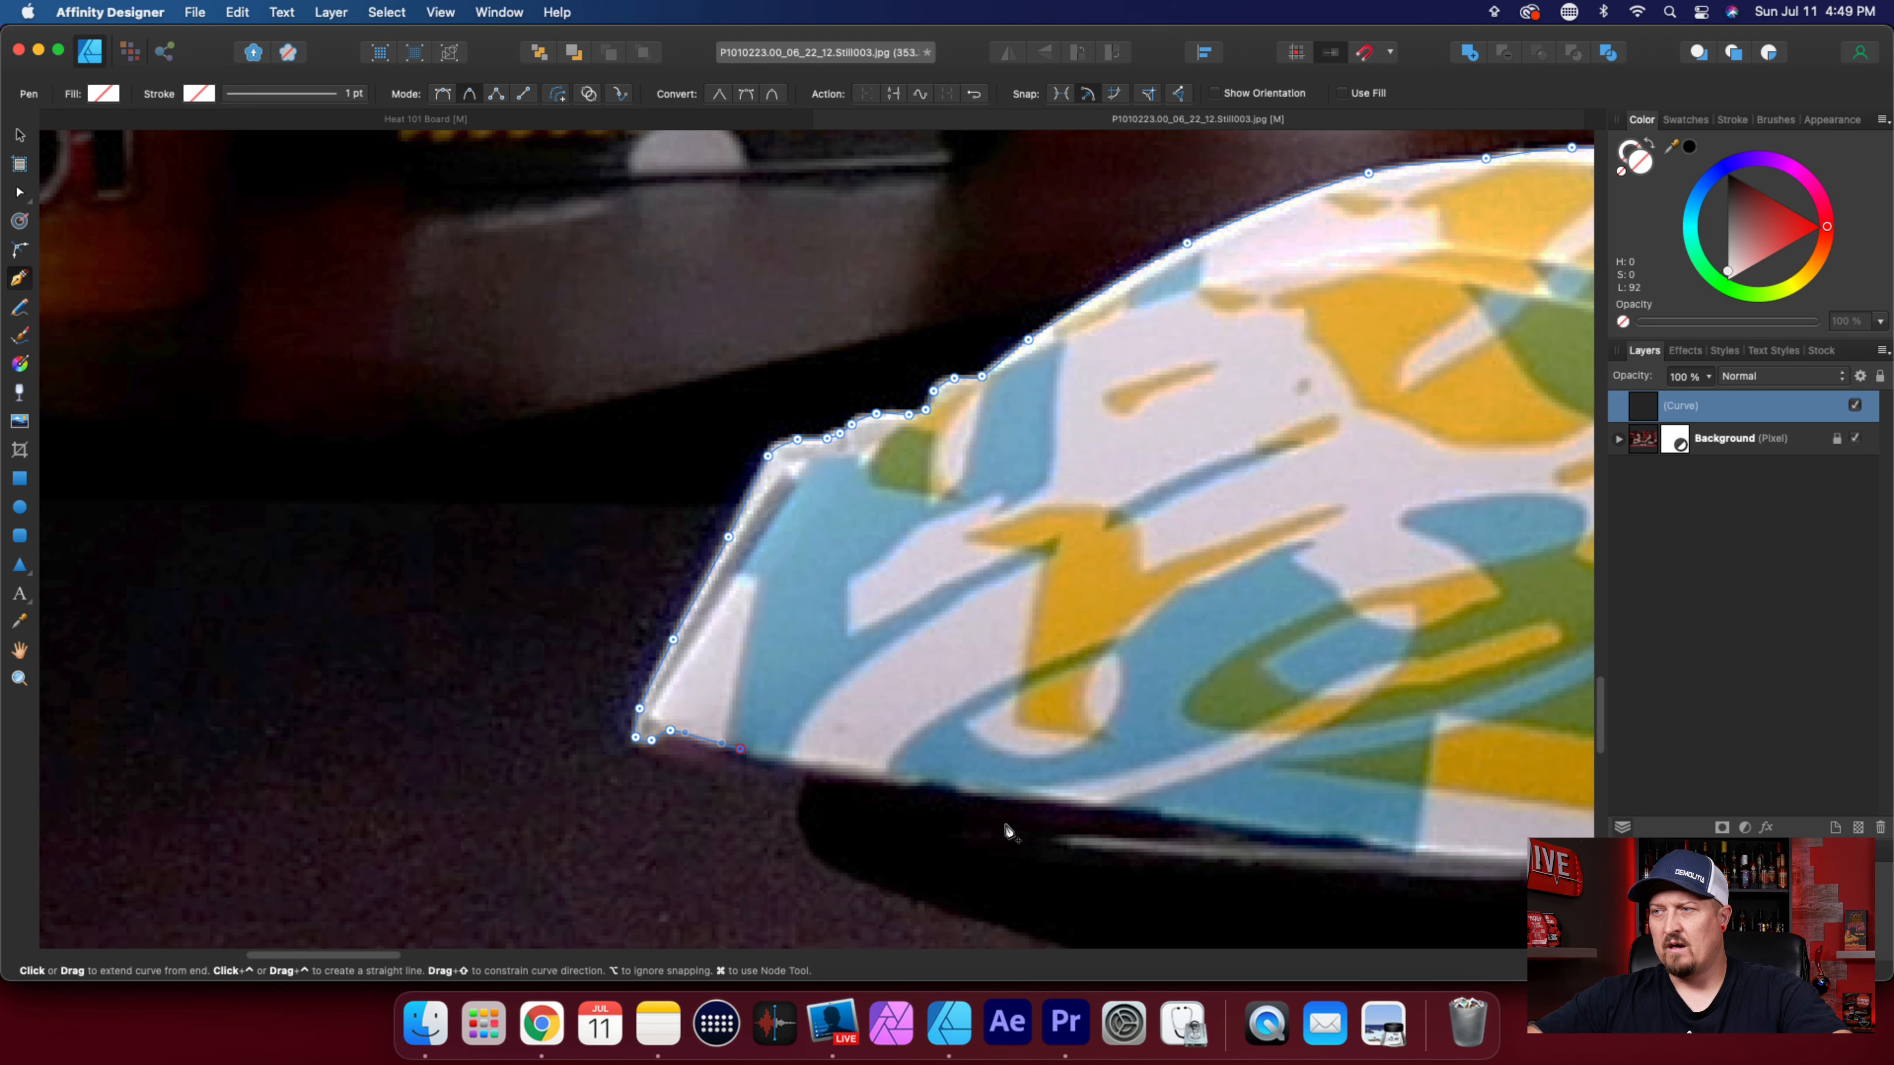
scroll(1007, 831, down, 3)
scroll(1007, 831, right, 5)
scroll(1008, 831, down, 1)
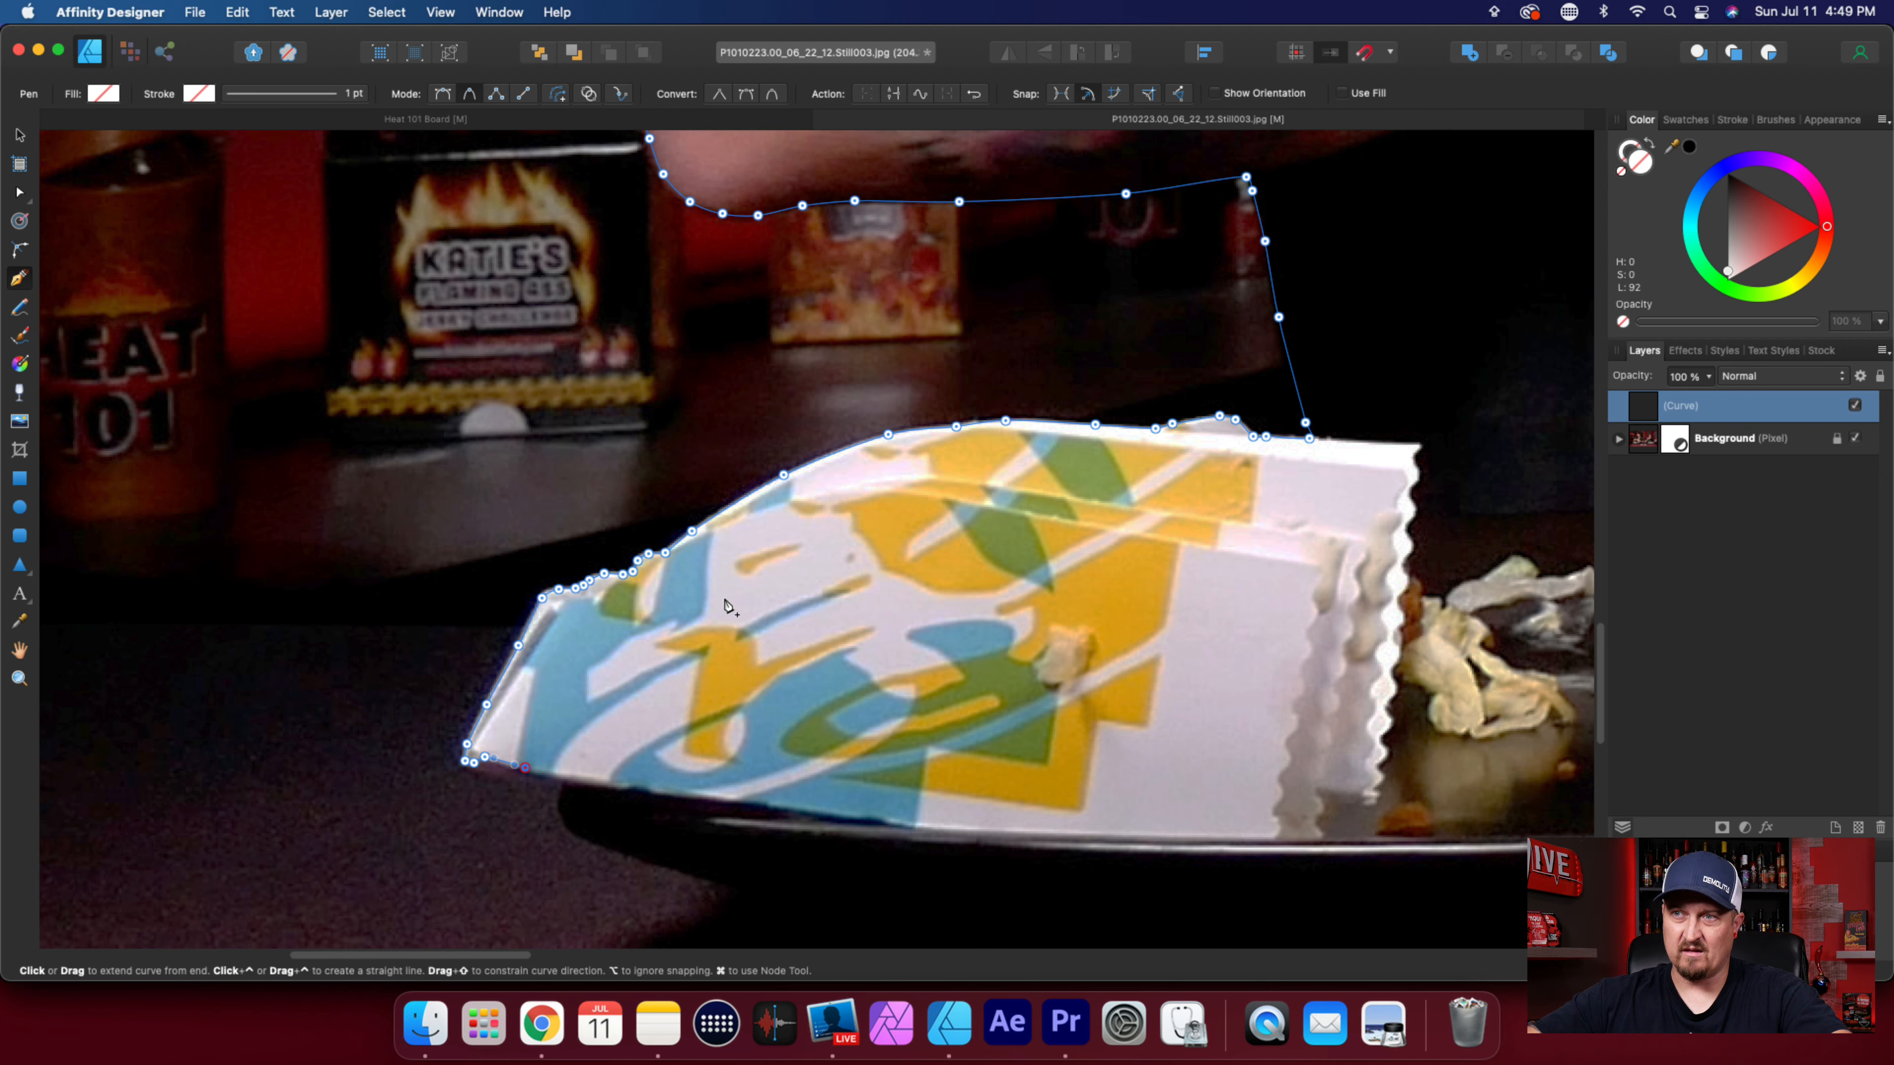
Undo the nodes on the wrapper's underside and slanted end, back to the upper corner of the fold.
key(super+z)
key(super+z)
key(super+z)
key(super+z)
key(super+z)
key(super+z)
key(super+z)
Restart the slanted end with a node just below the wrapper's upper corner, and undo the extra node placed beside it.
scroll(576, 623, up, 2)
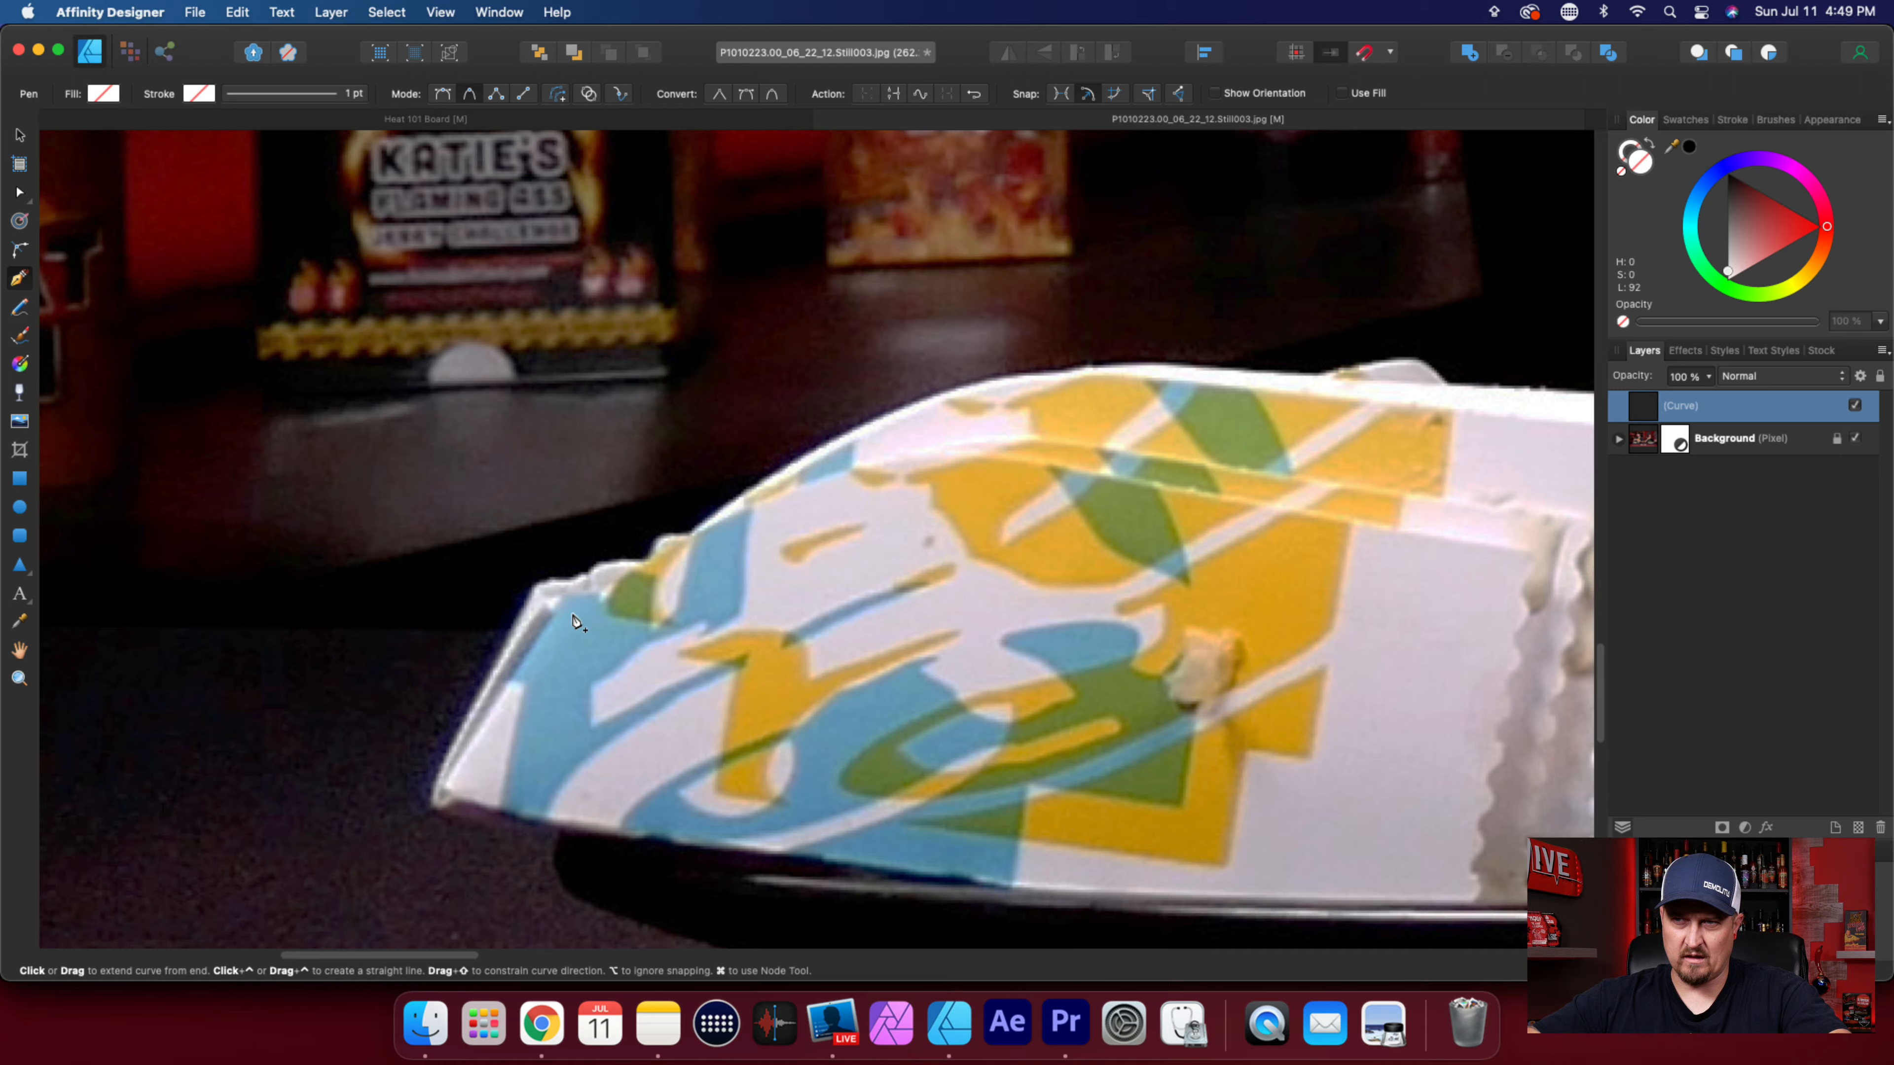
scroll(576, 623, up, 3)
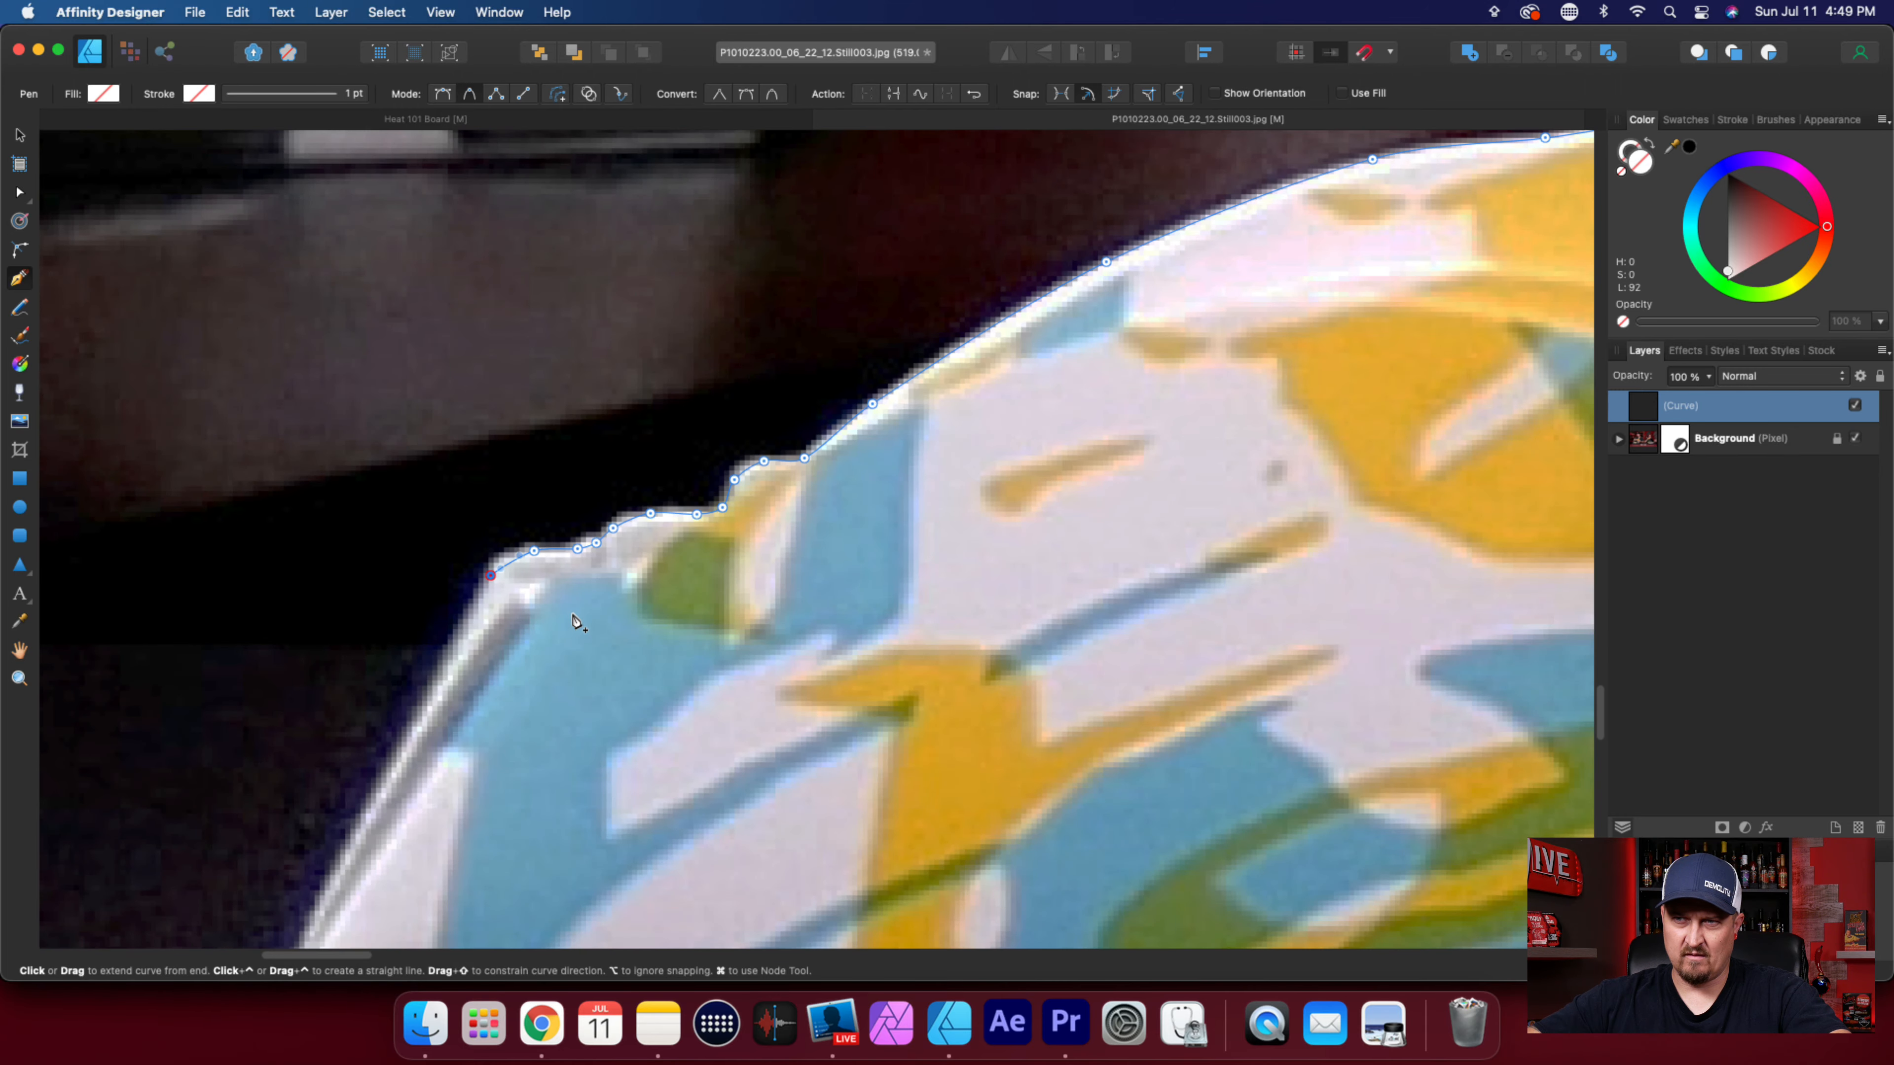
click(450, 649)
scroll(597, 690, down, 1)
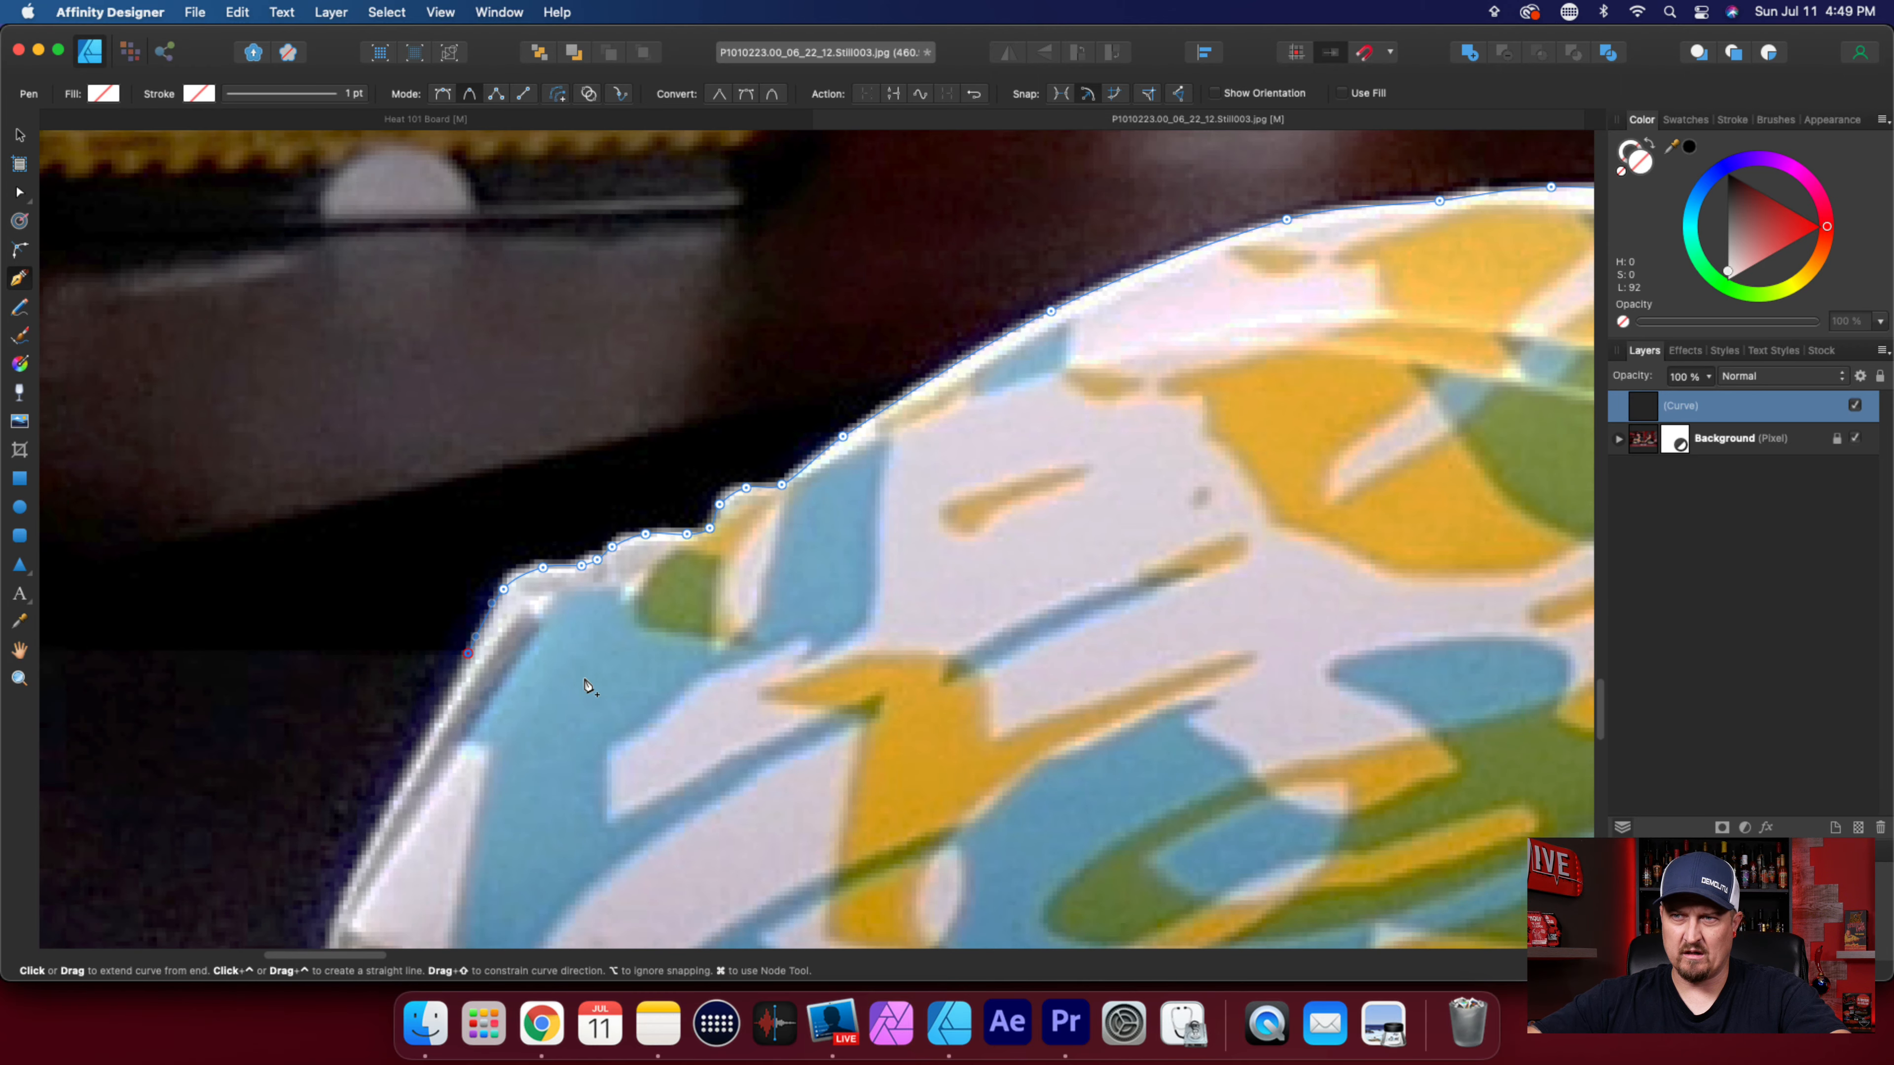
click(486, 654)
key(super+z)
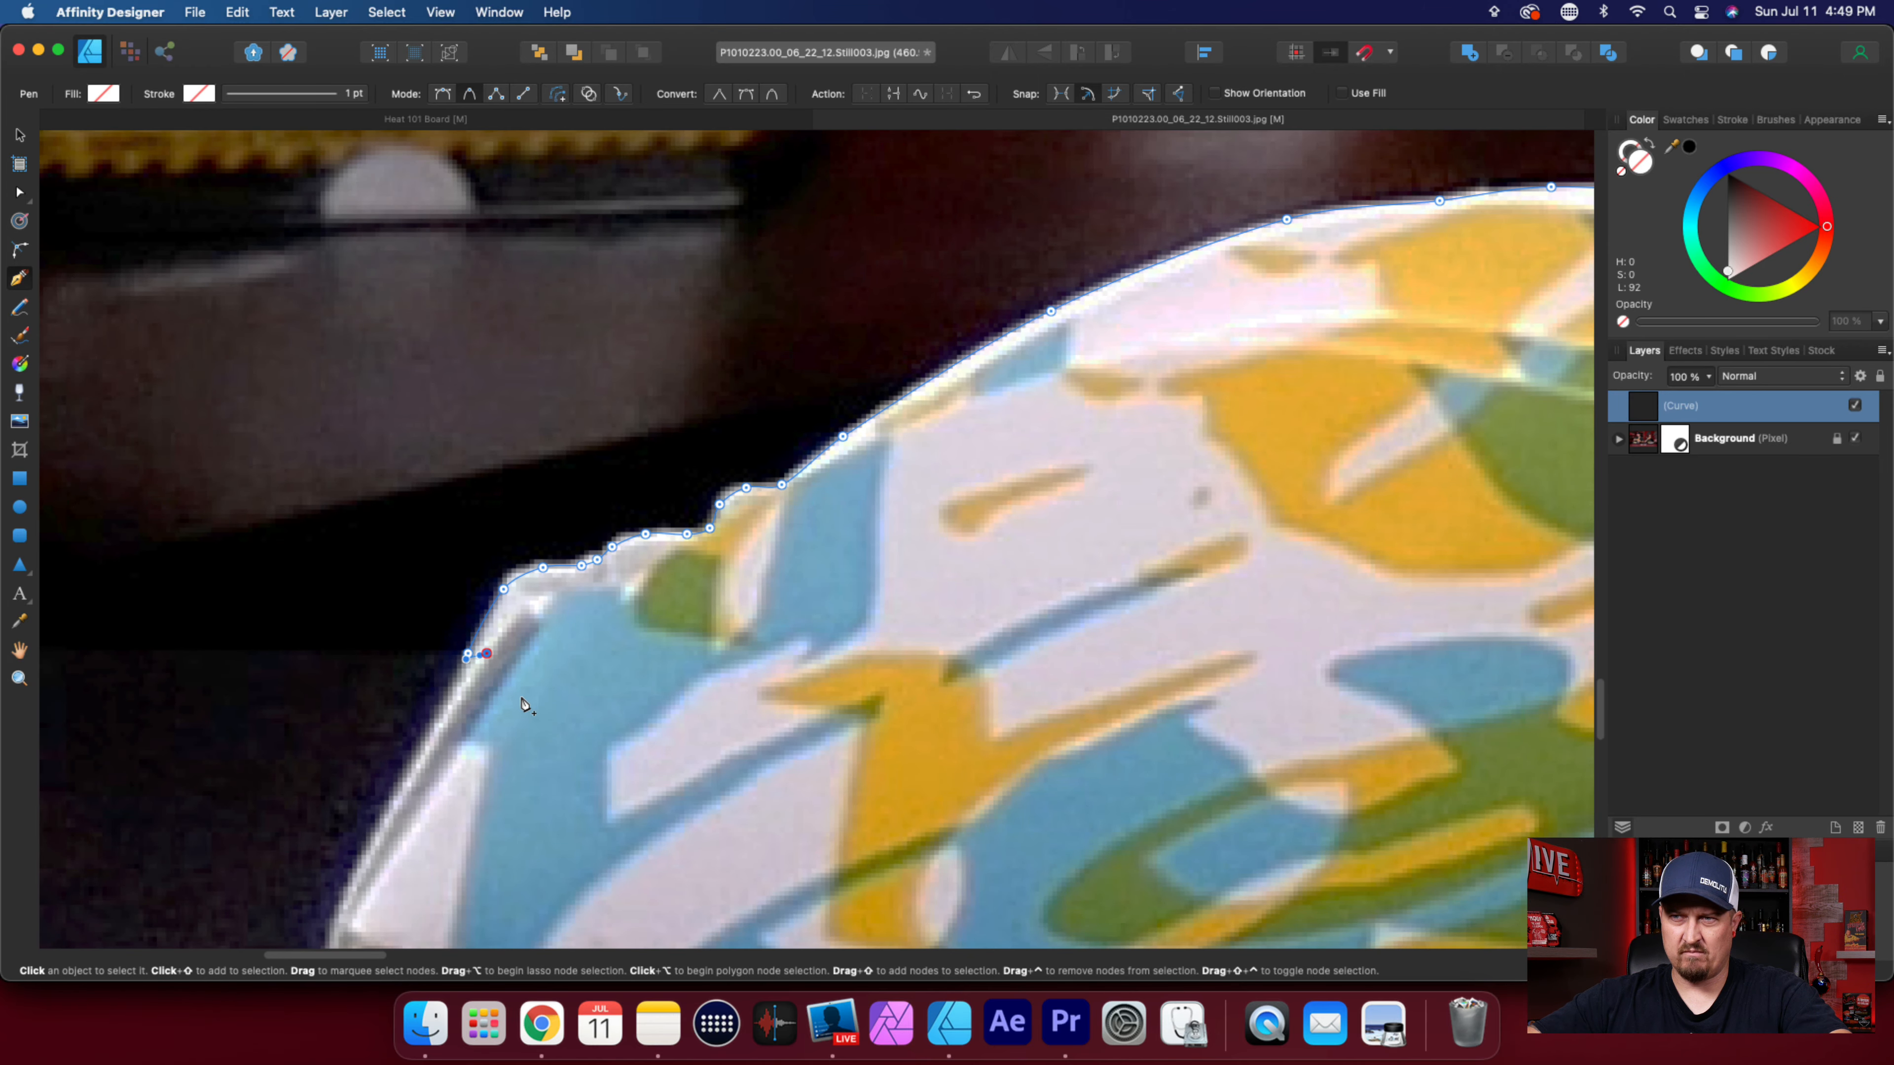
Add a node just inside the wrapper's folded end and run the curve straight across the plate to the table edge beneath the food-holding forearm.
click(489, 659)
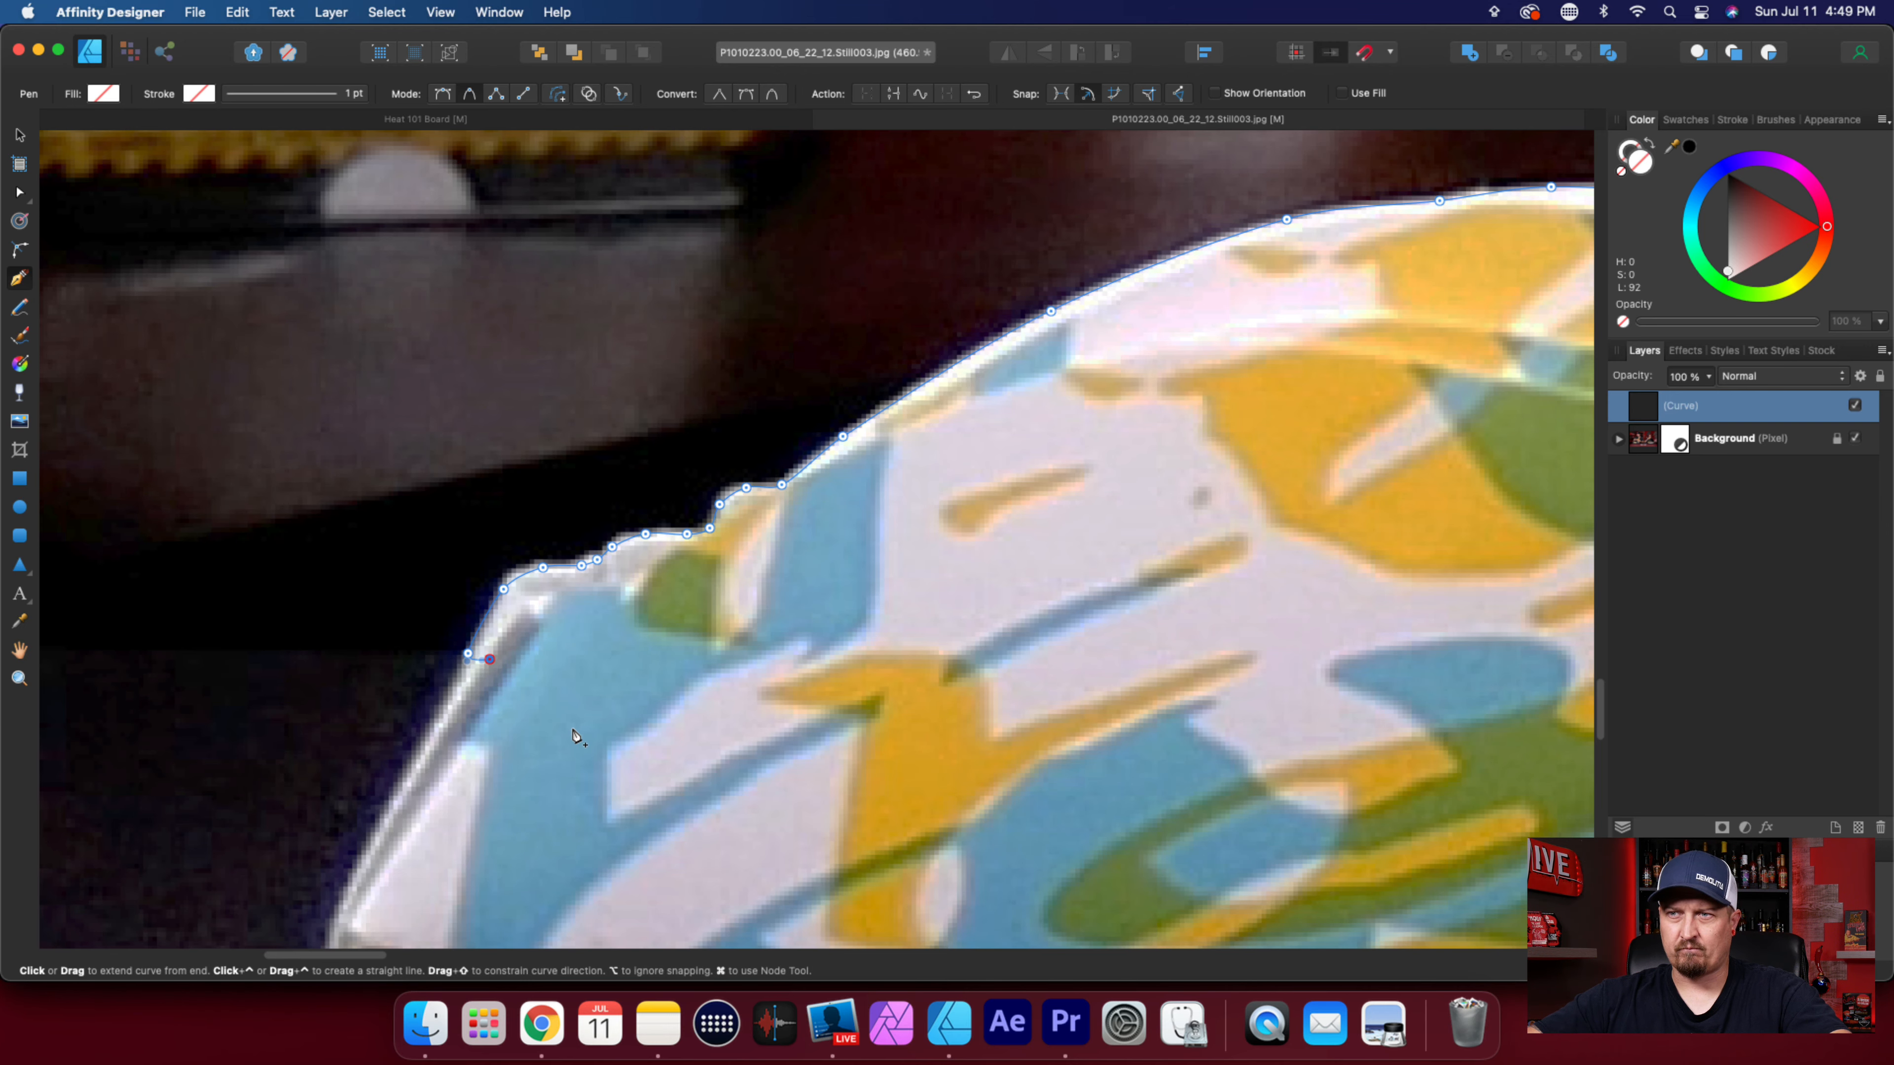
scroll(574, 734, down, 5)
scroll(576, 737, right, 15)
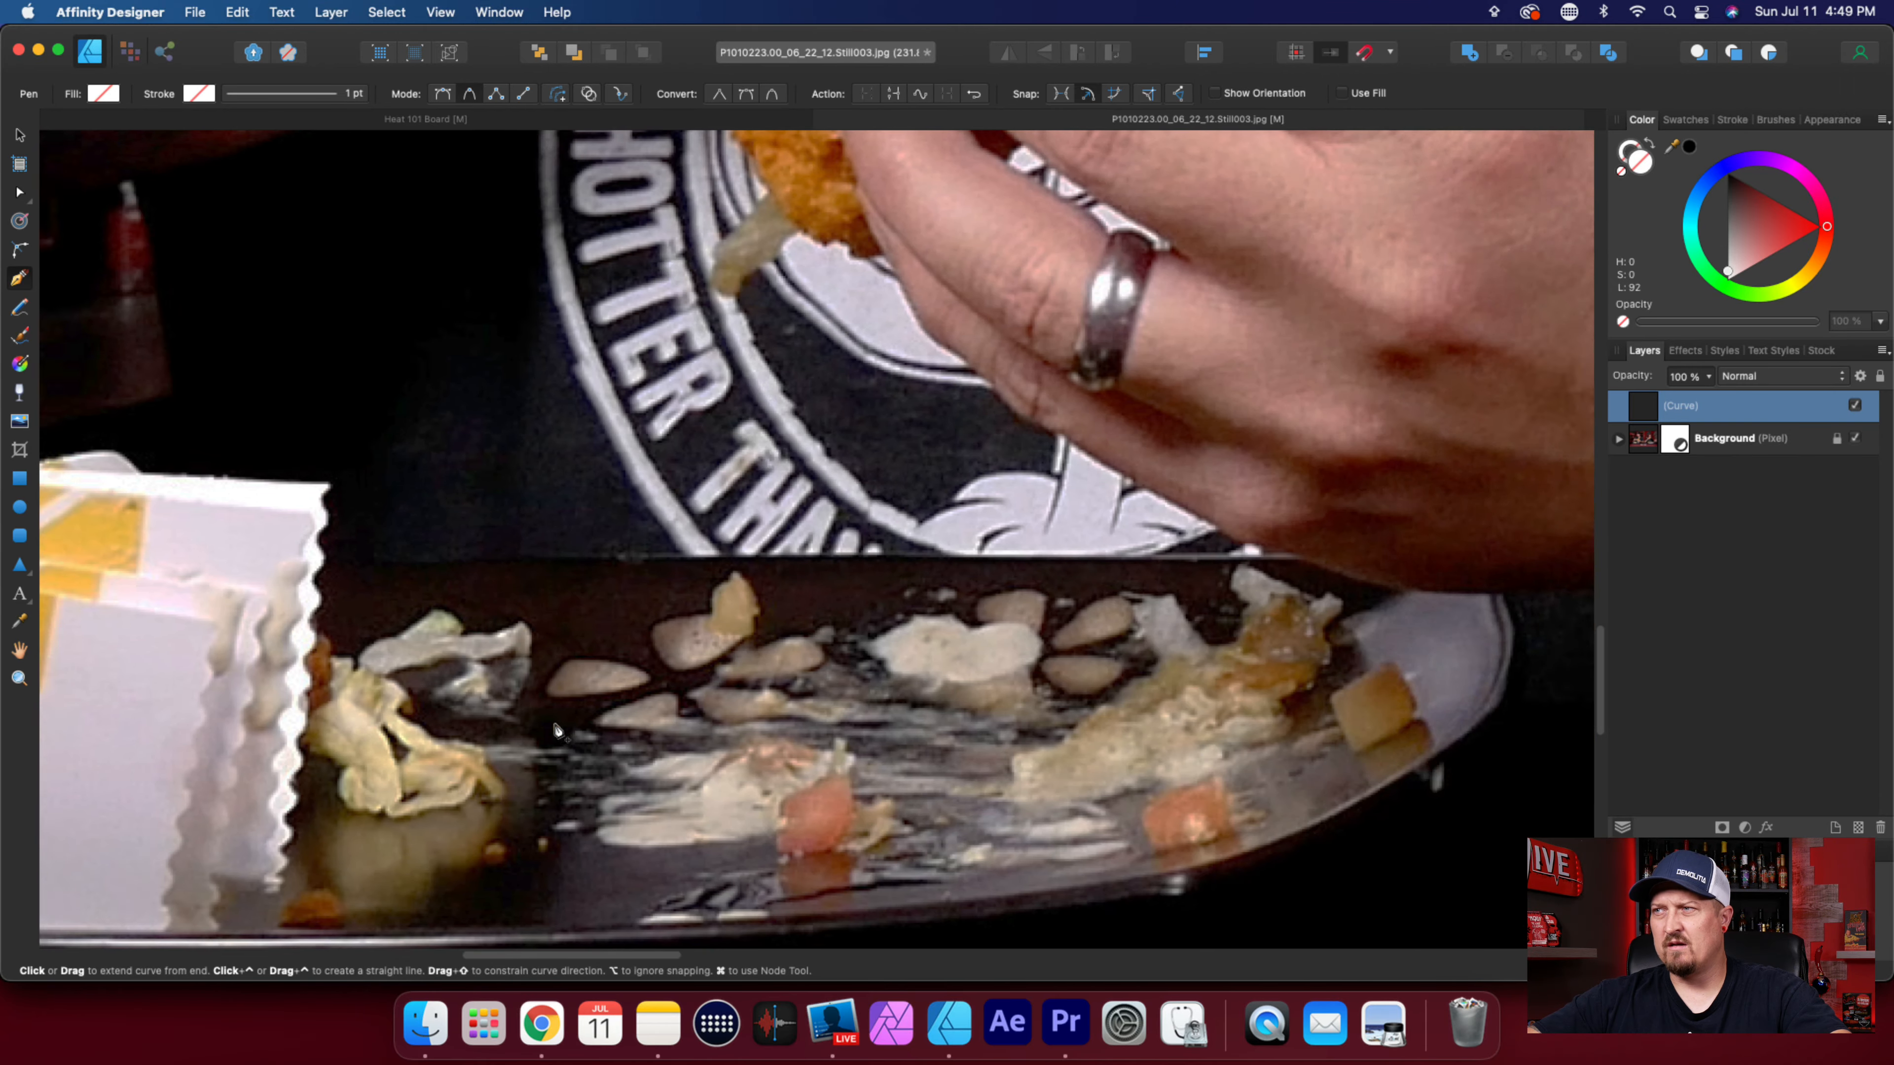
scroll(558, 731, right, 20)
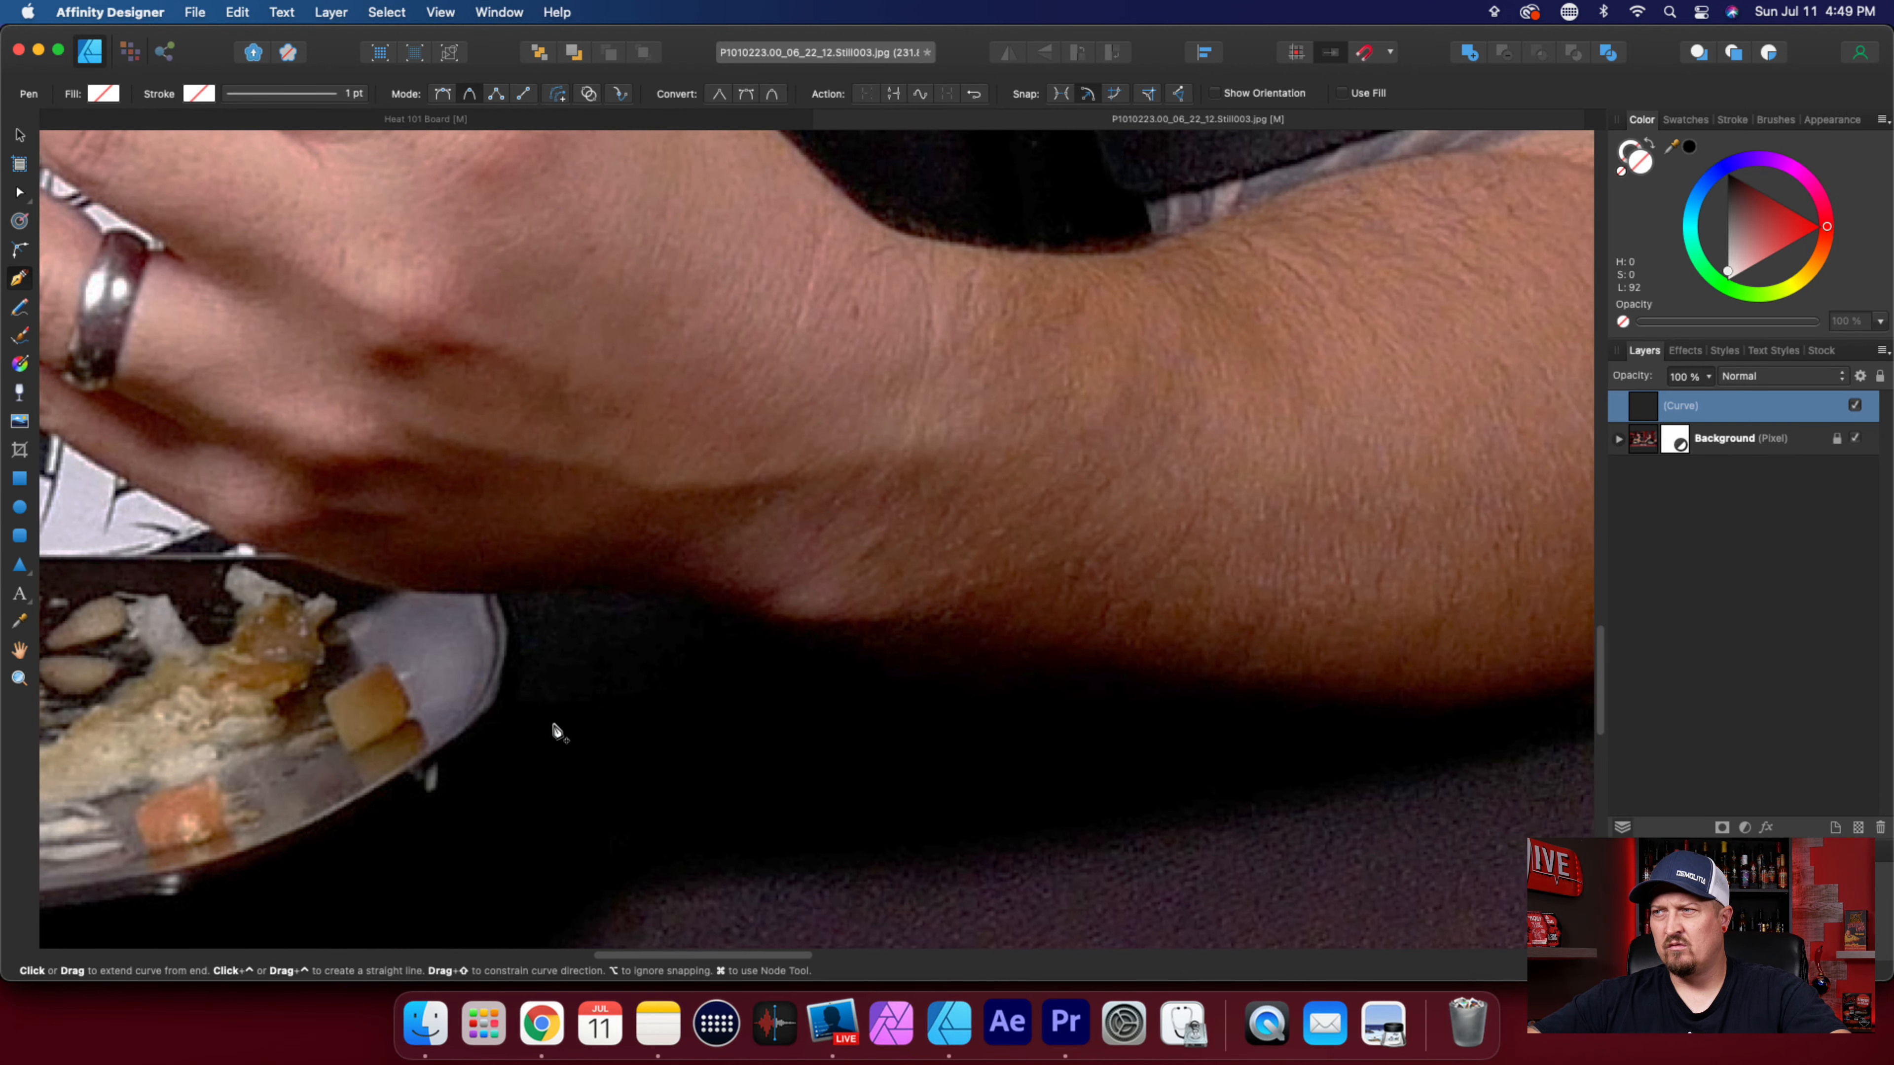
scroll(558, 731, down, 6)
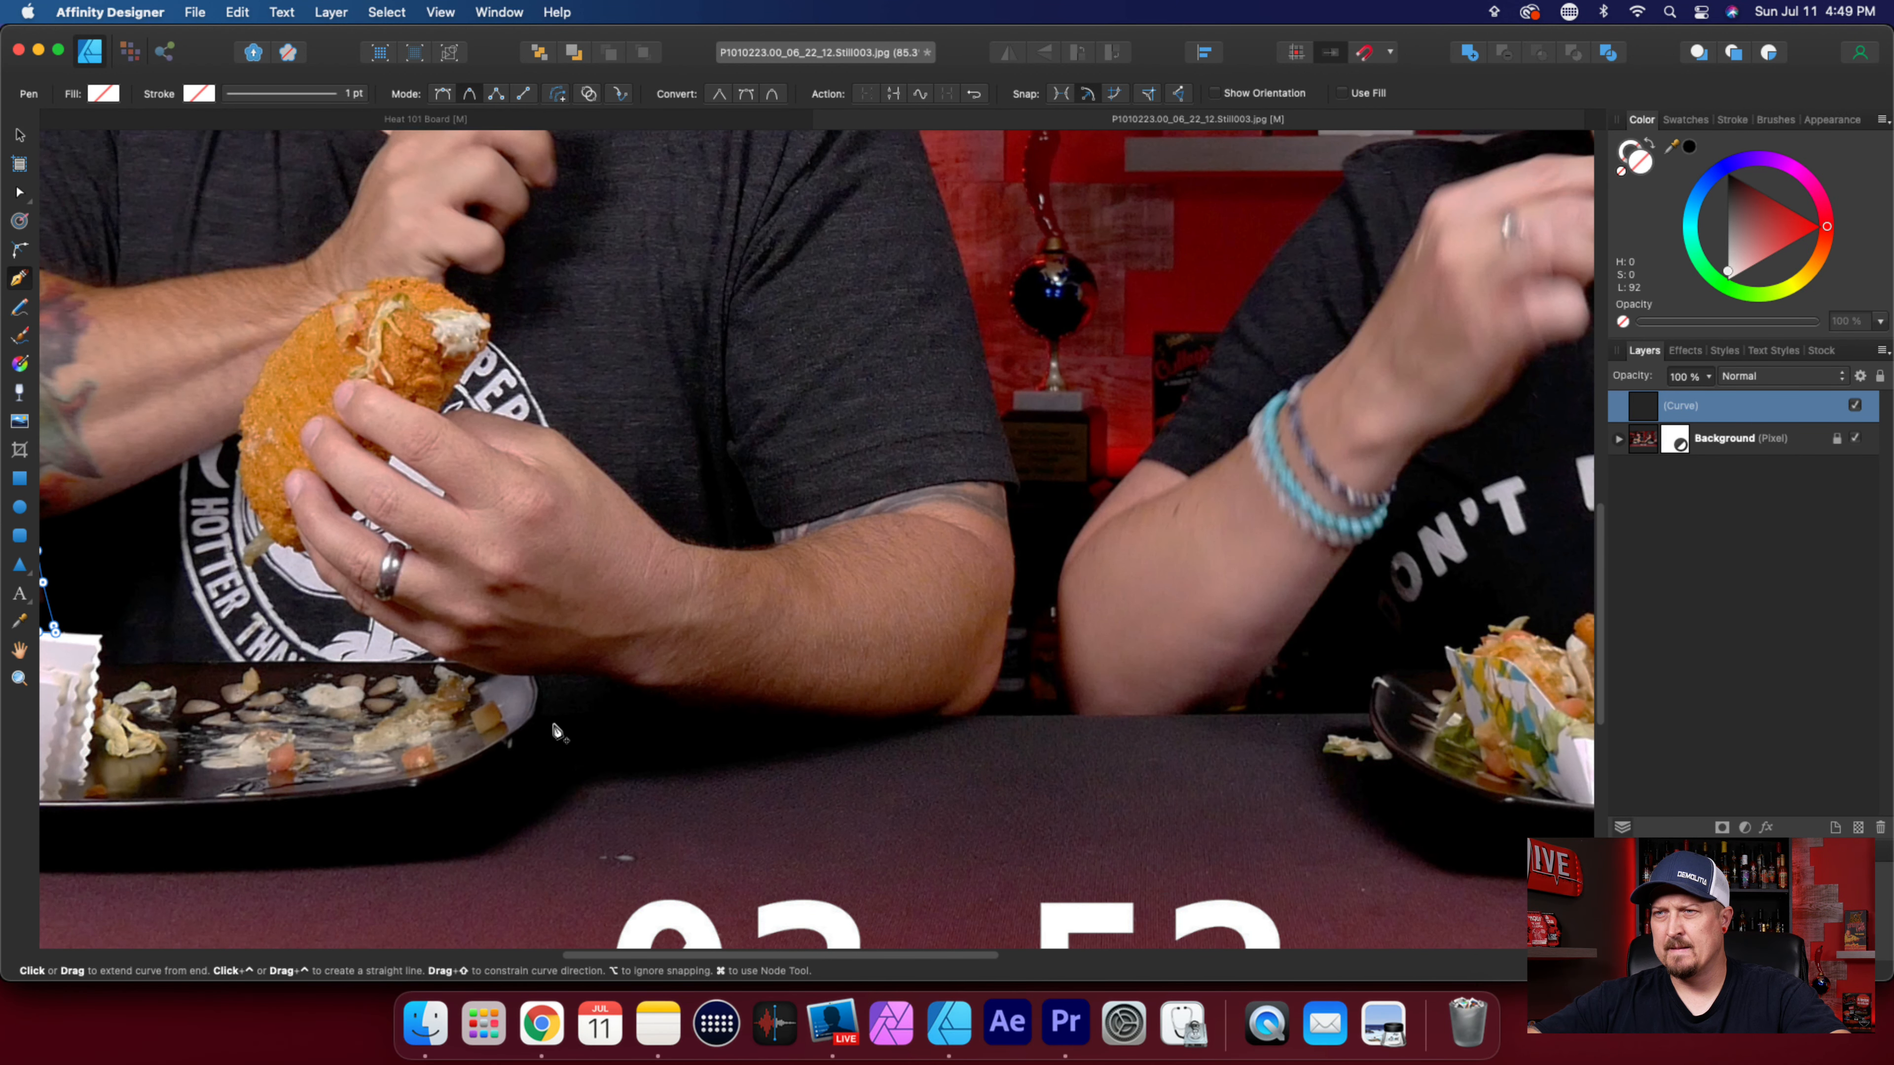
scroll(556, 730, up, 5)
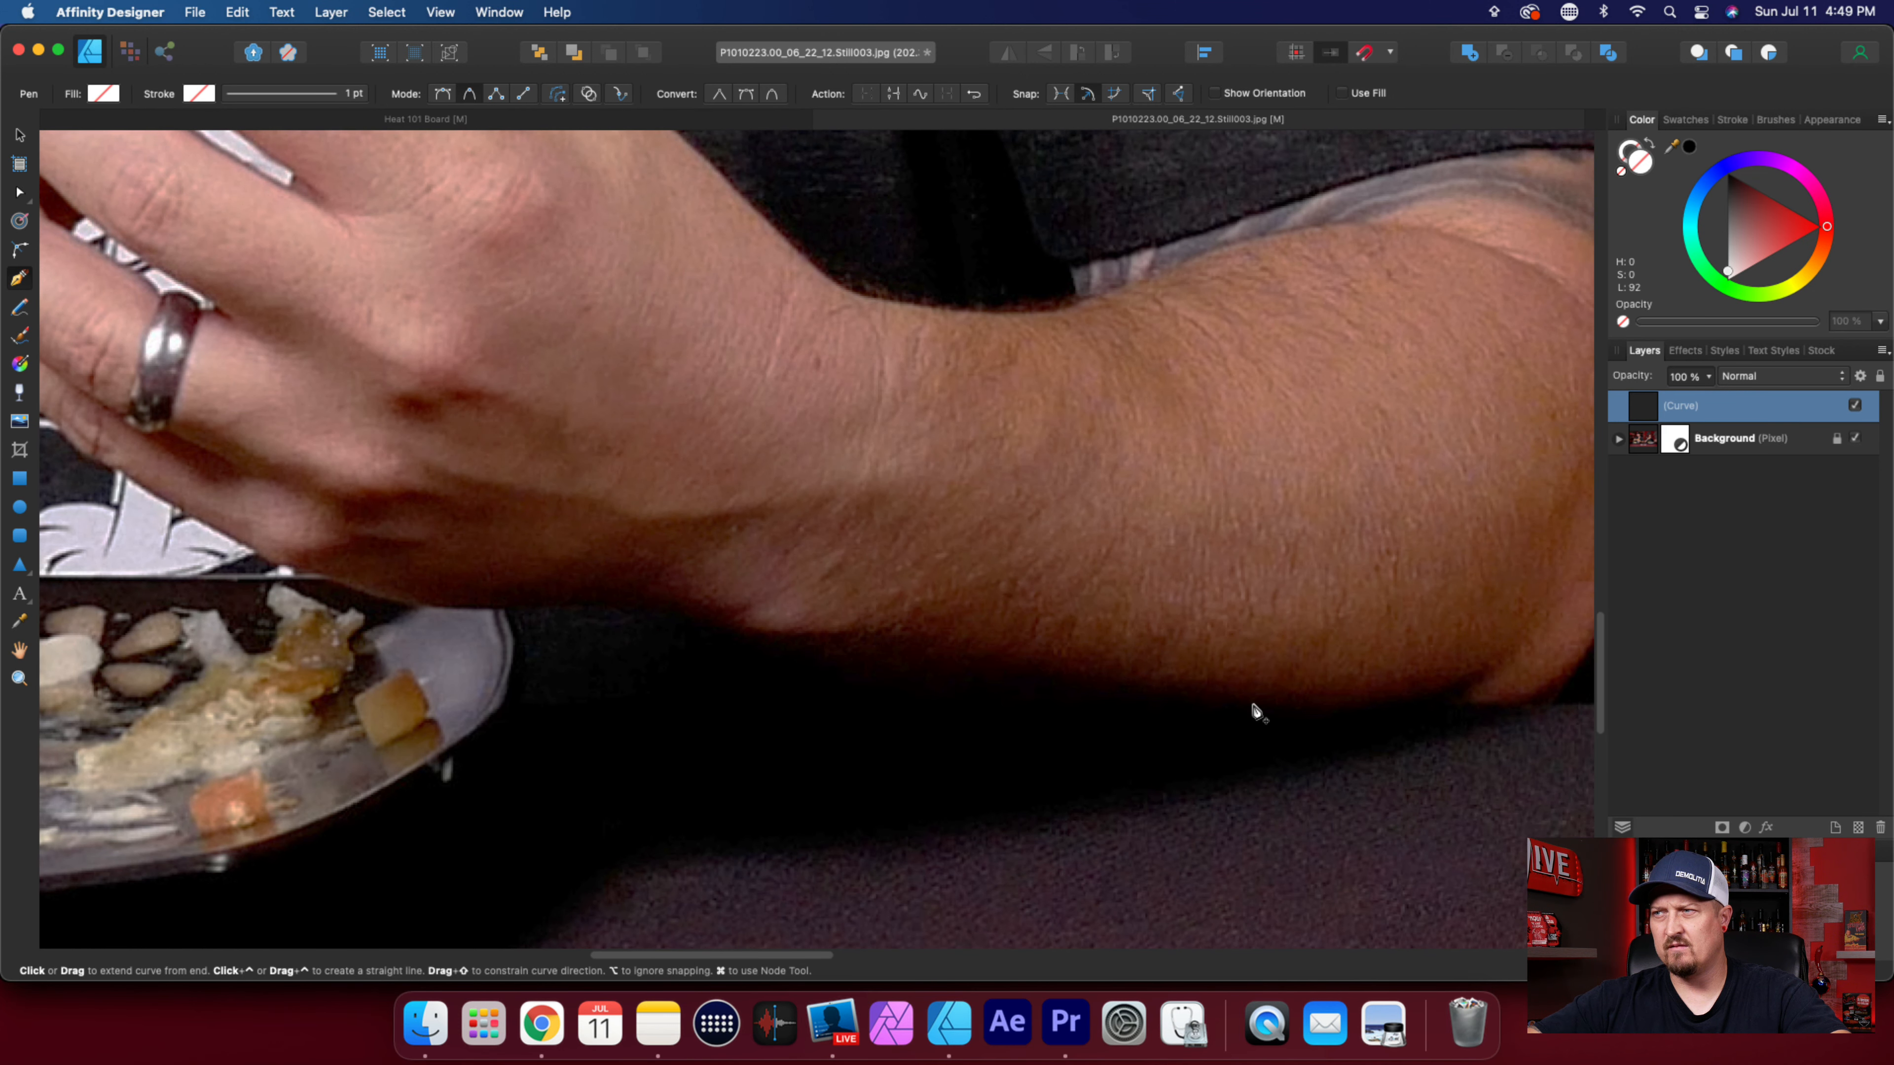
click(1255, 705)
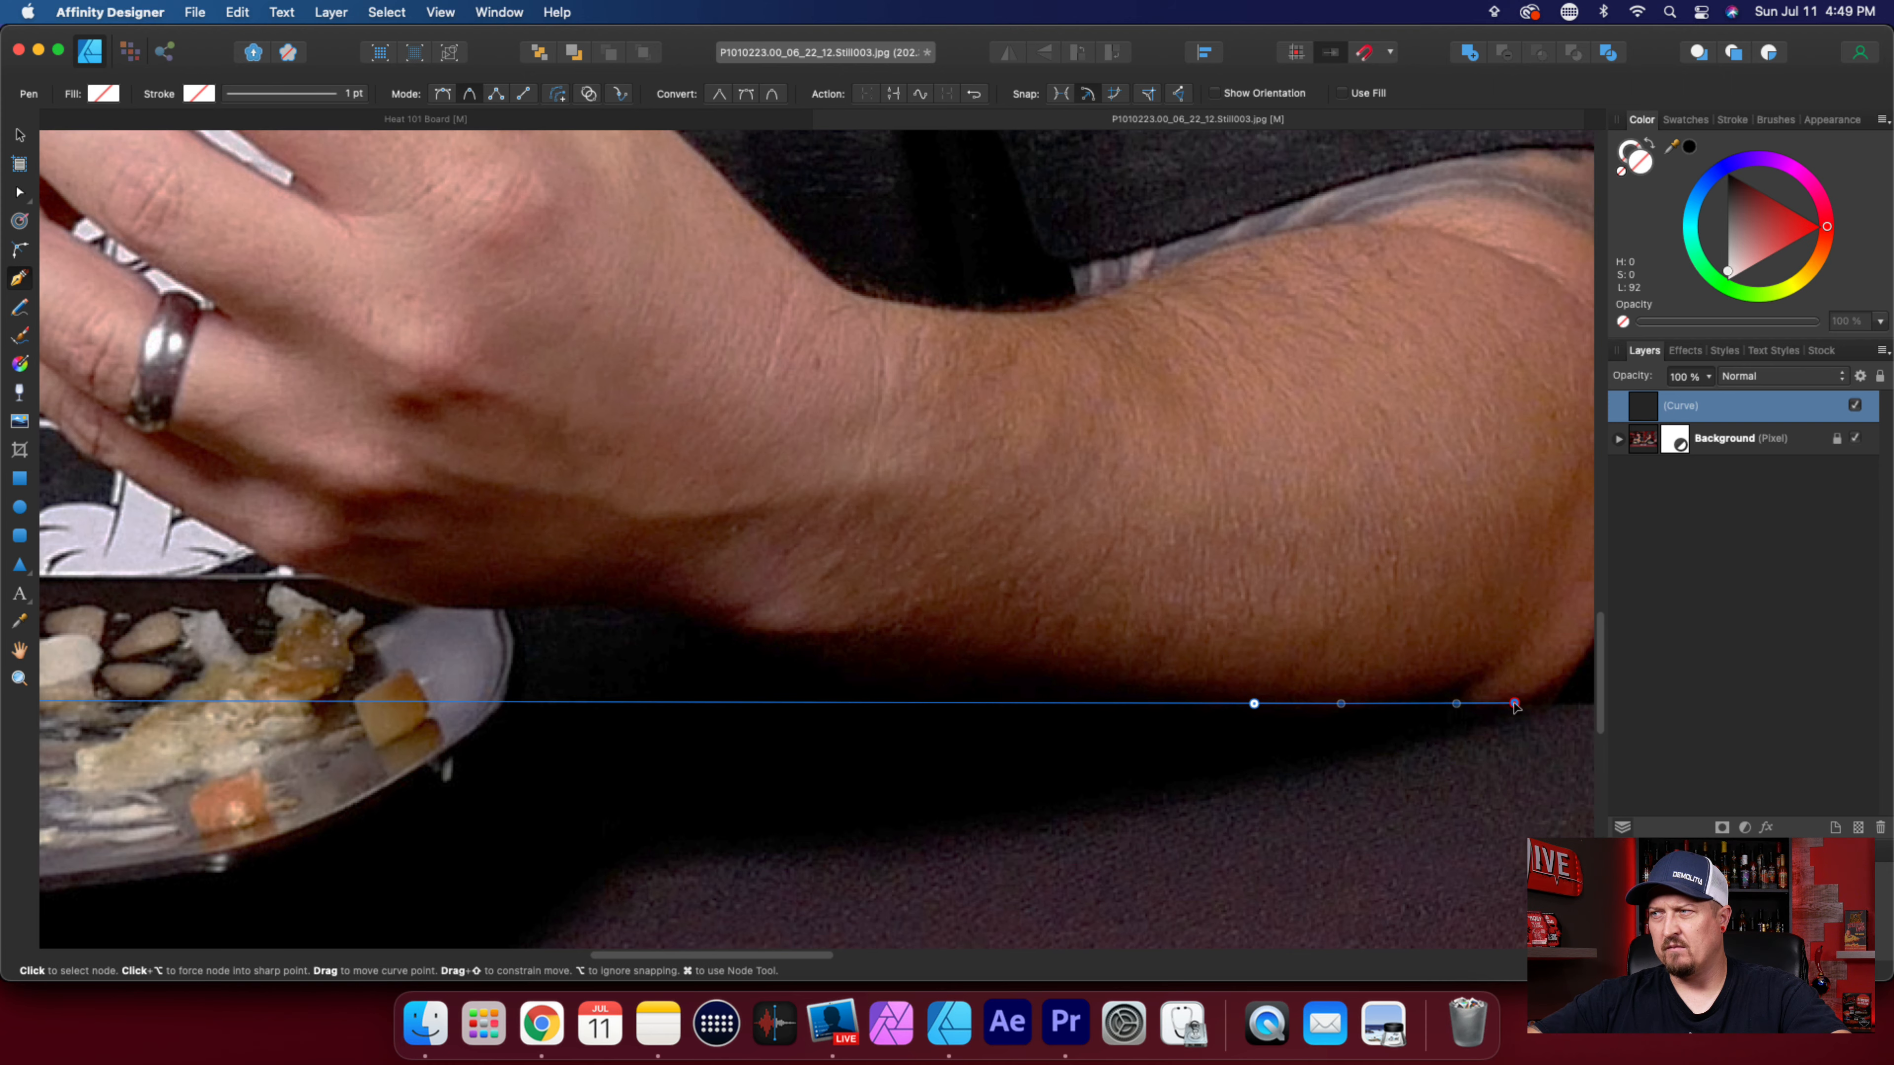
scroll(816, 706, left, 10)
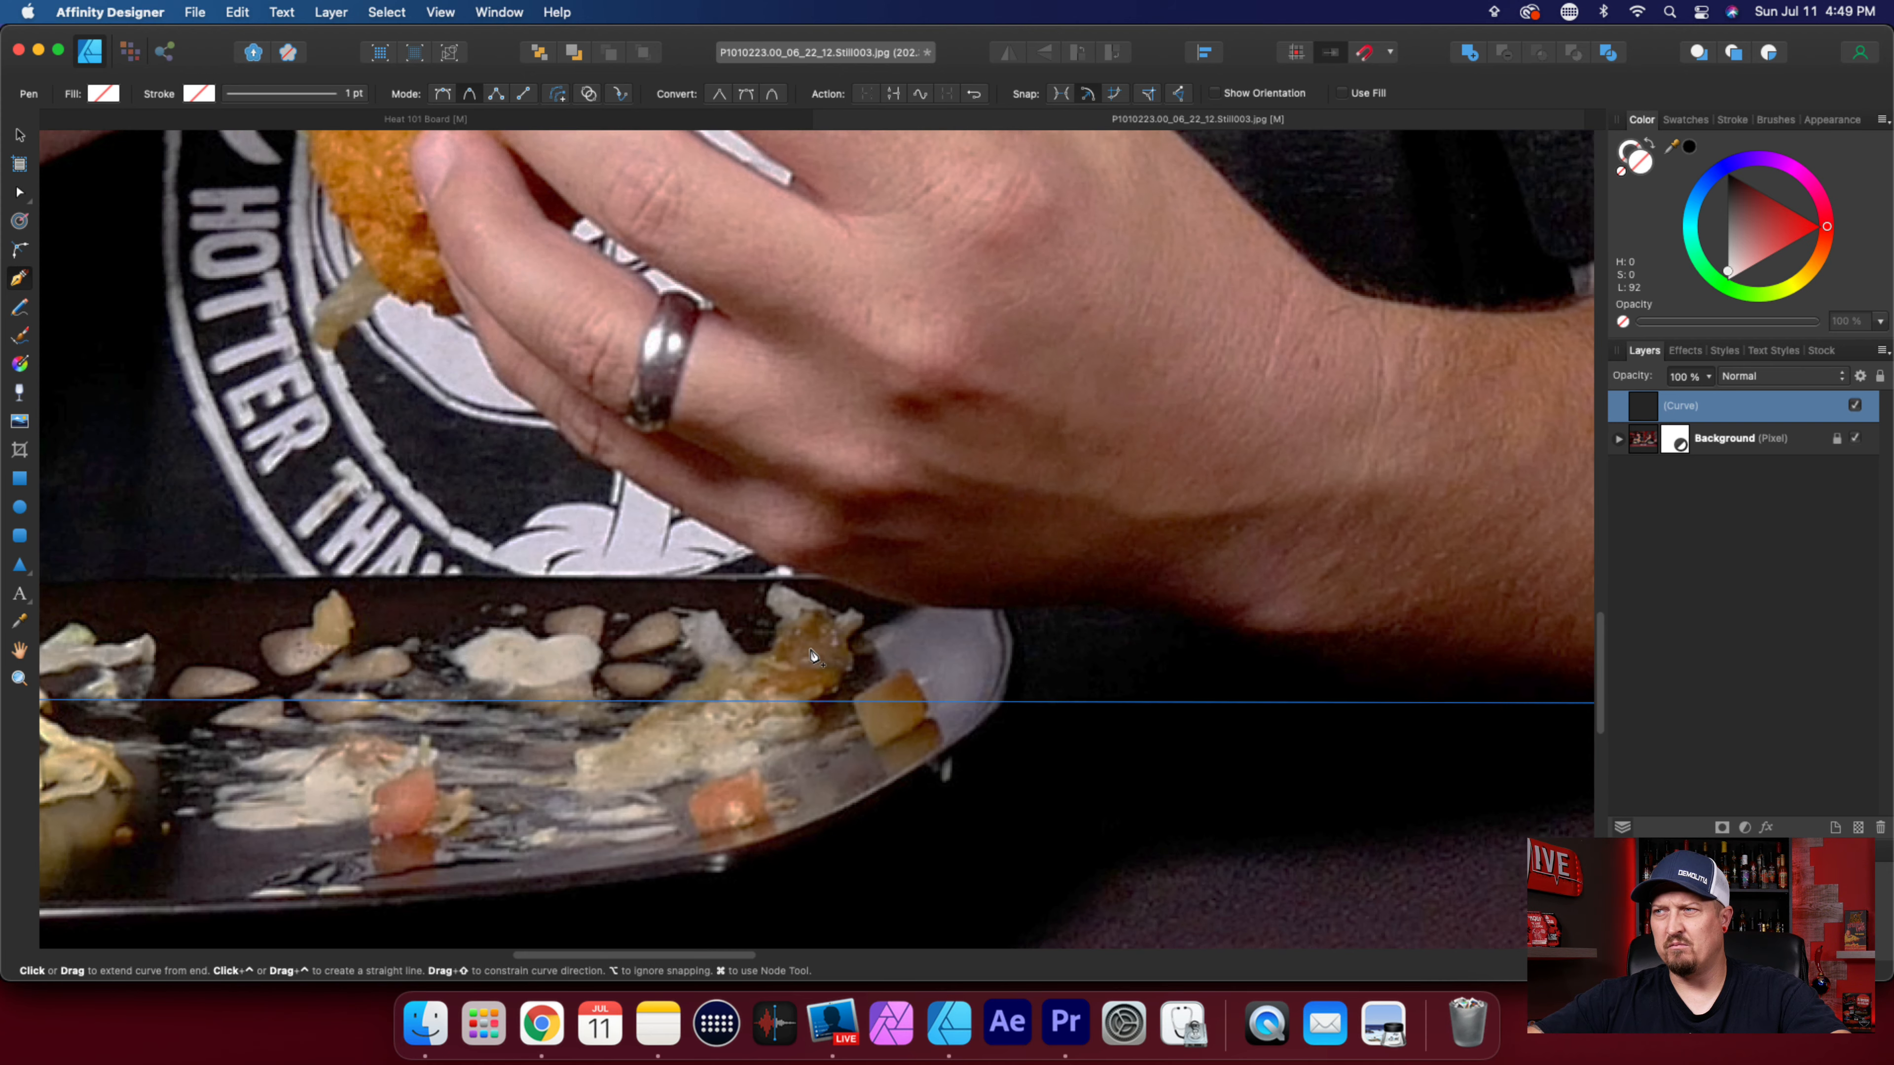
scroll(816, 657, down, 5)
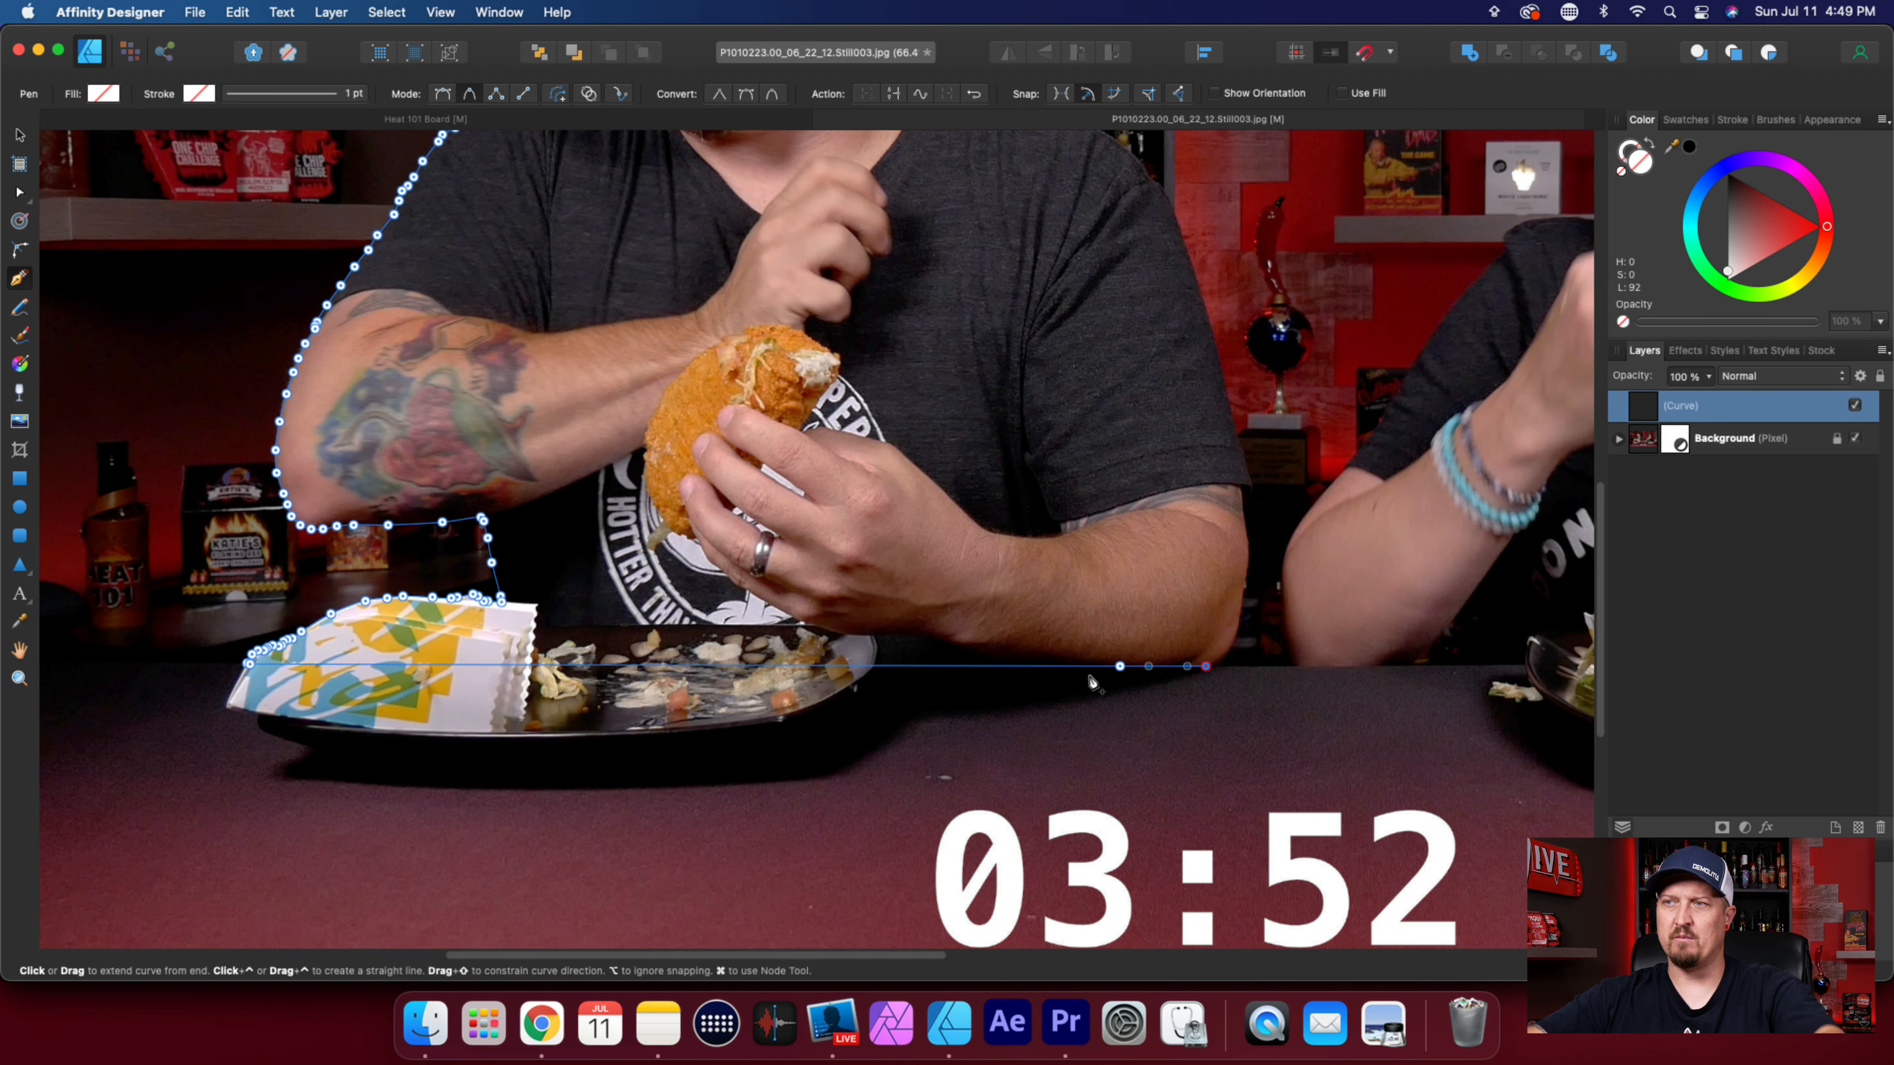
scroll(1214, 654, up, 5)
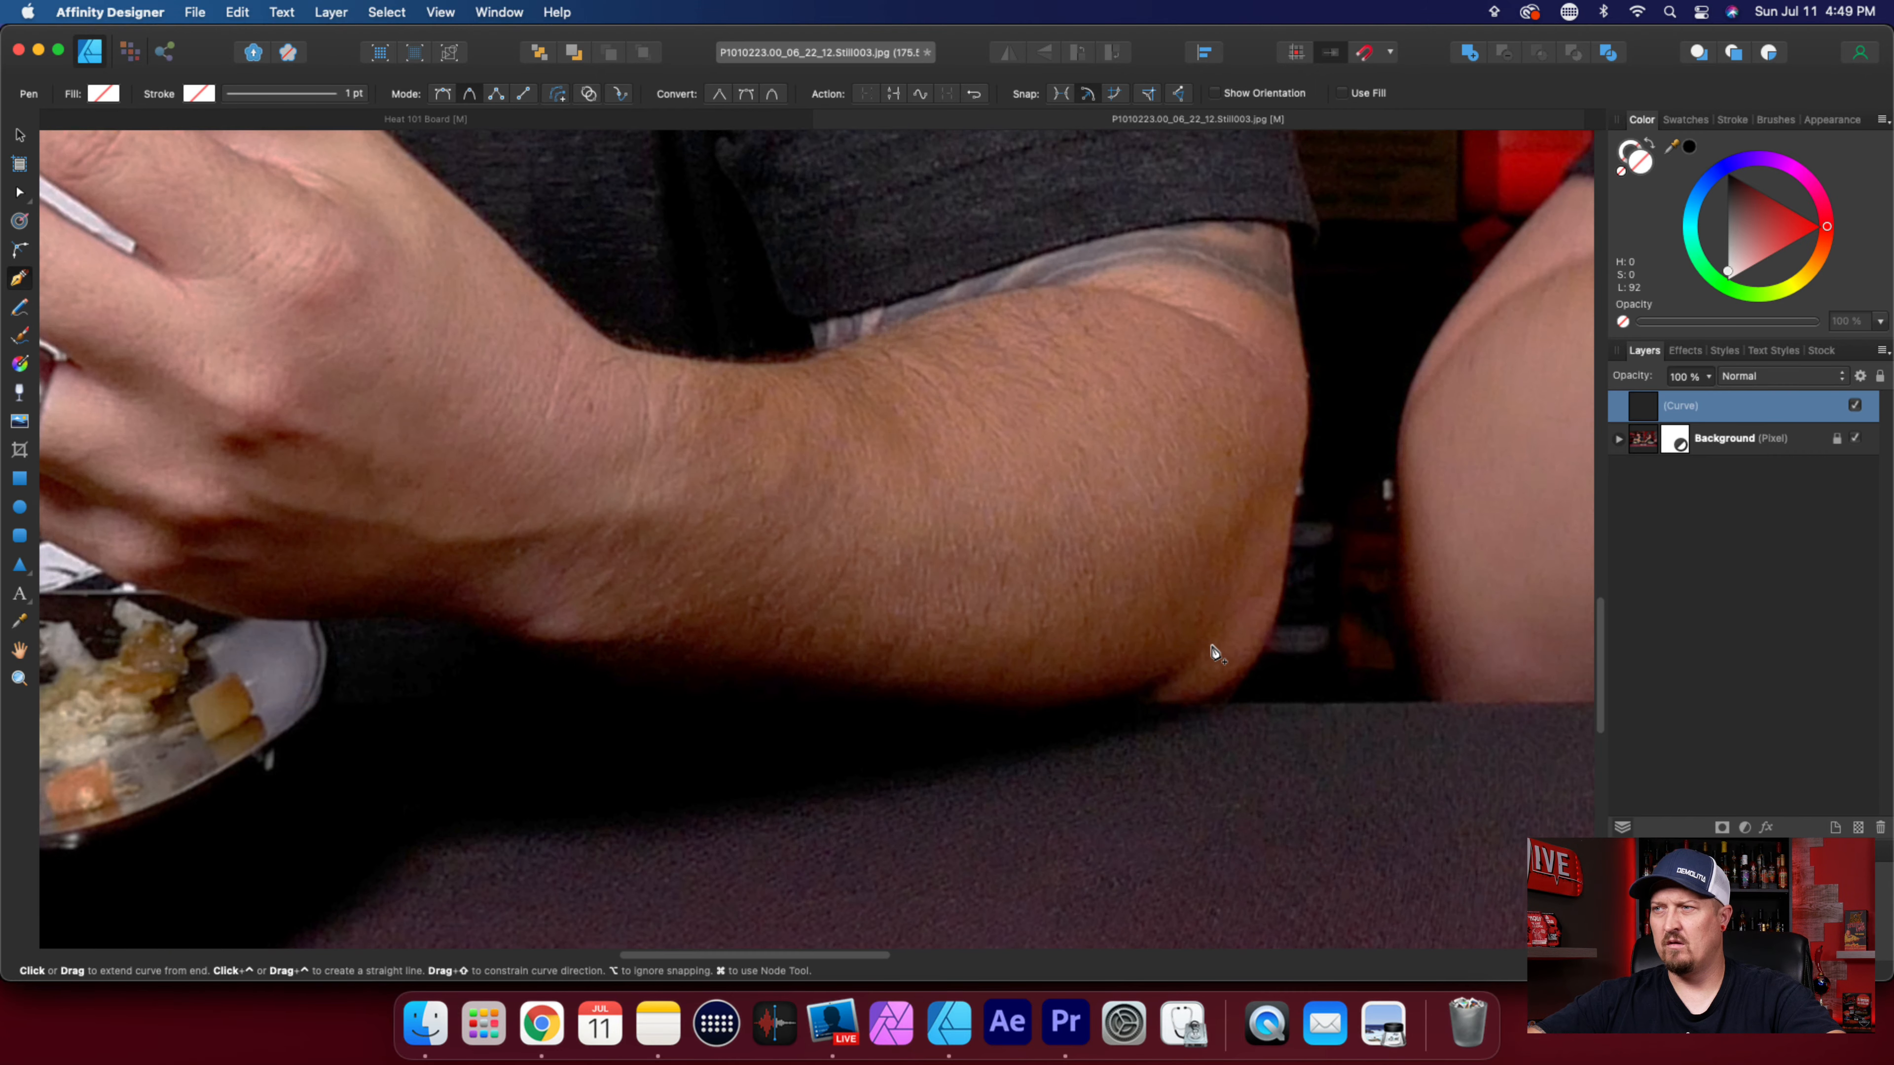
Trace around the bottom of the food-holding arm's elbow and up the lower part of its outer edge.
click(1217, 701)
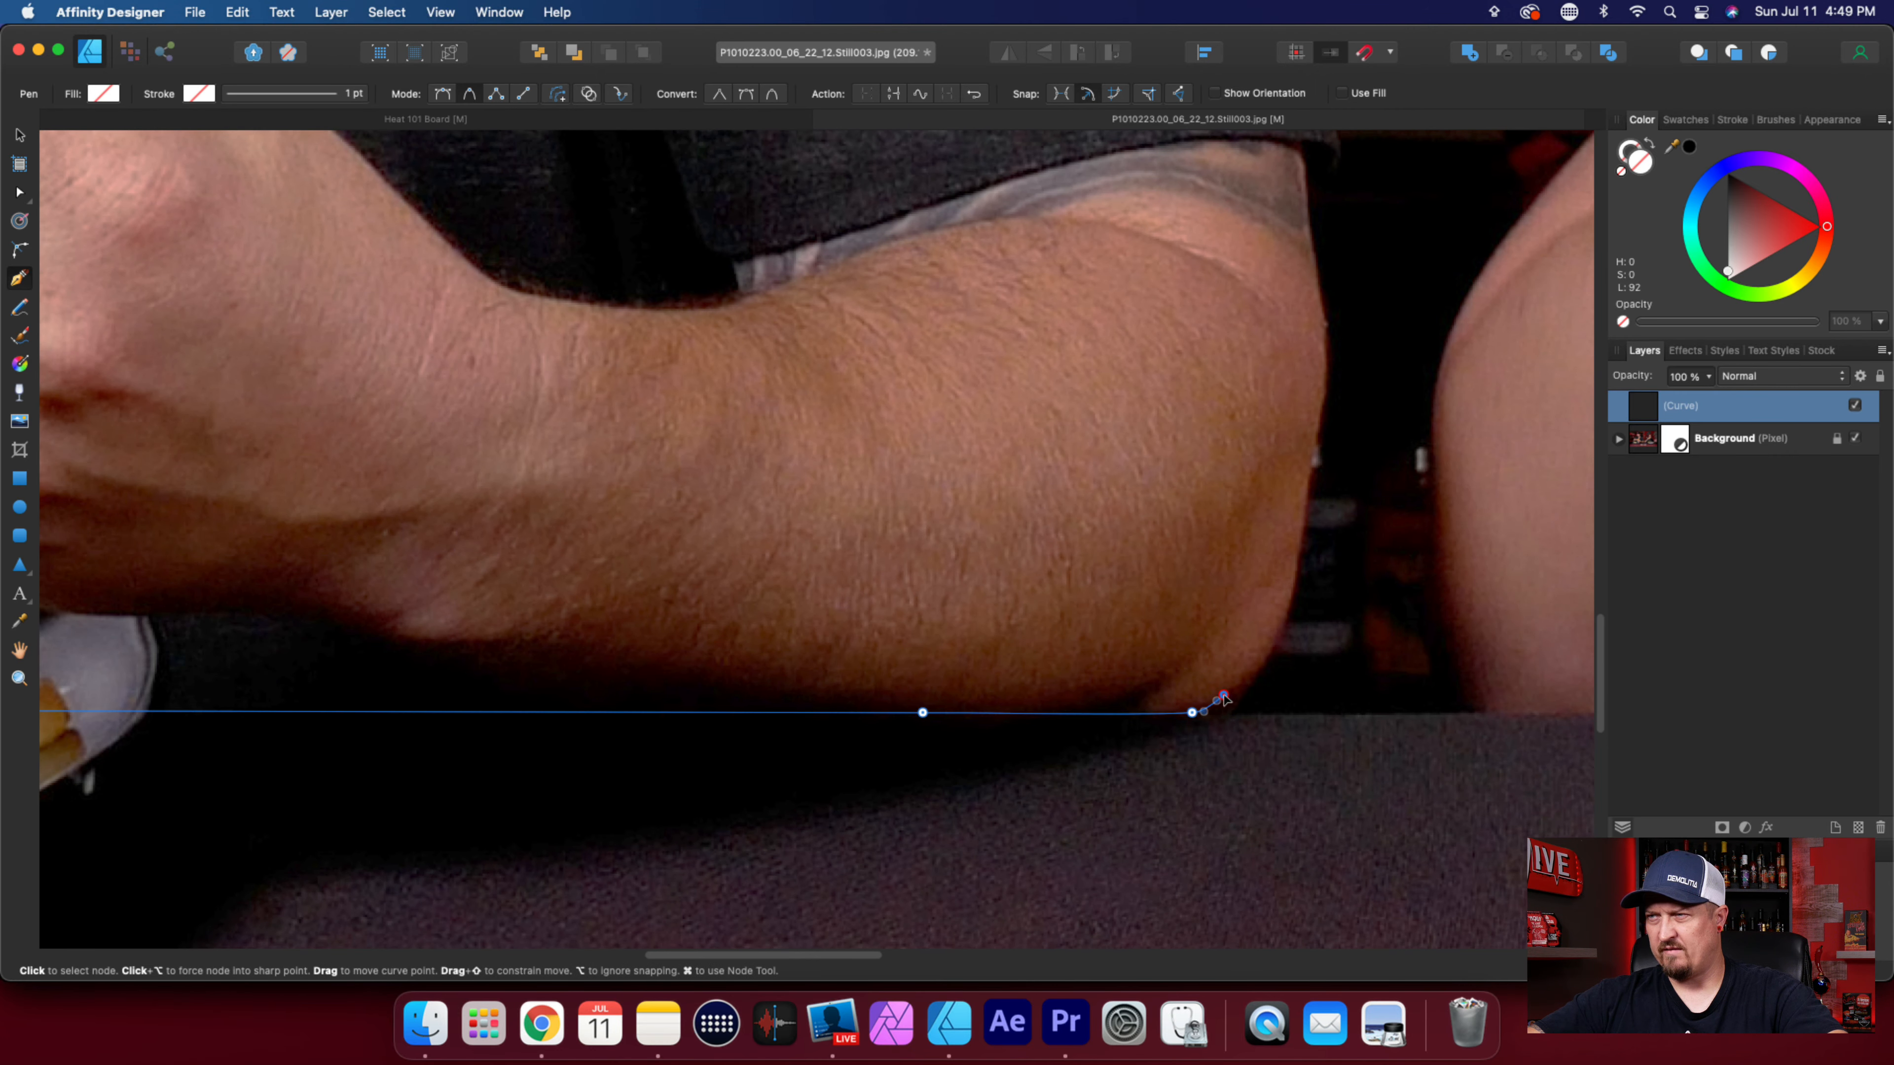
drag(1267, 651, 1294, 584)
scroll(1301, 531, up, 3)
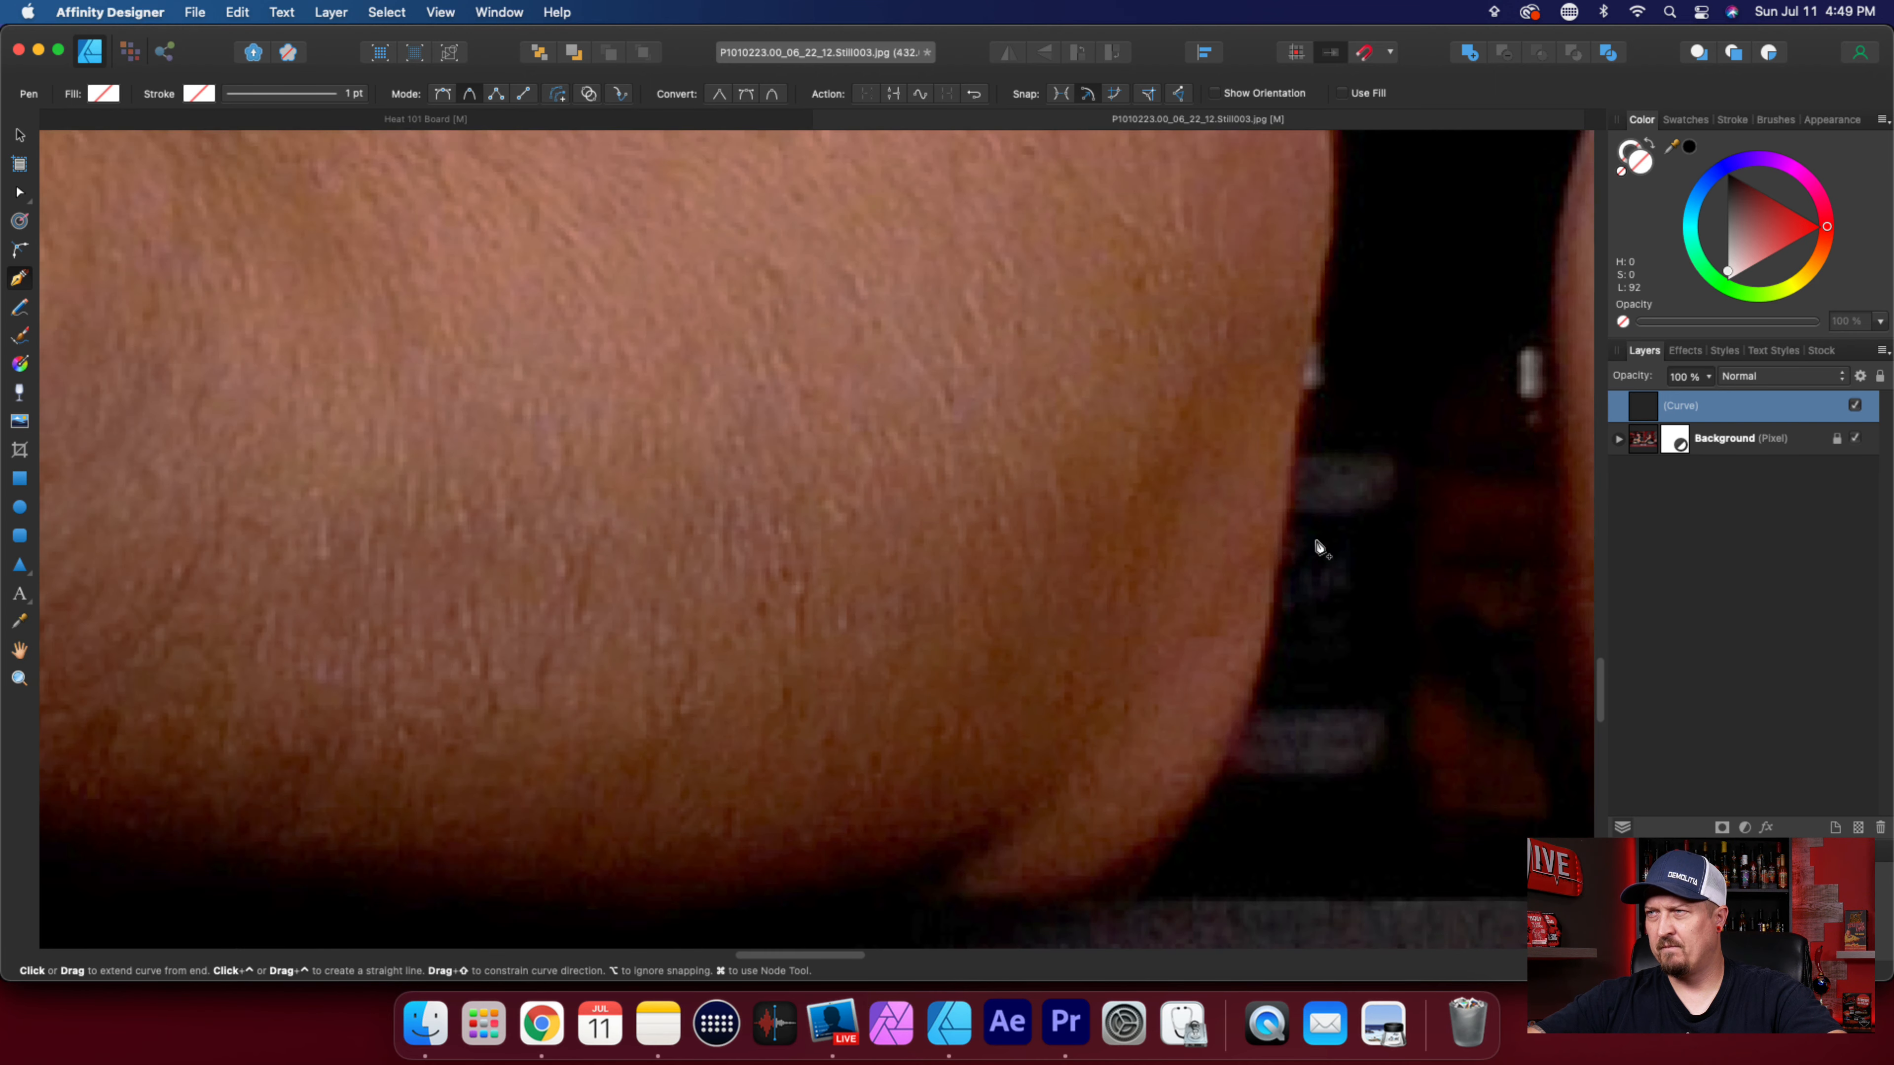
drag(1288, 454, 1315, 290)
Trace the arm's outer edge from above the elbow to just below the sleeve opening.
scroll(1342, 653, down, 3)
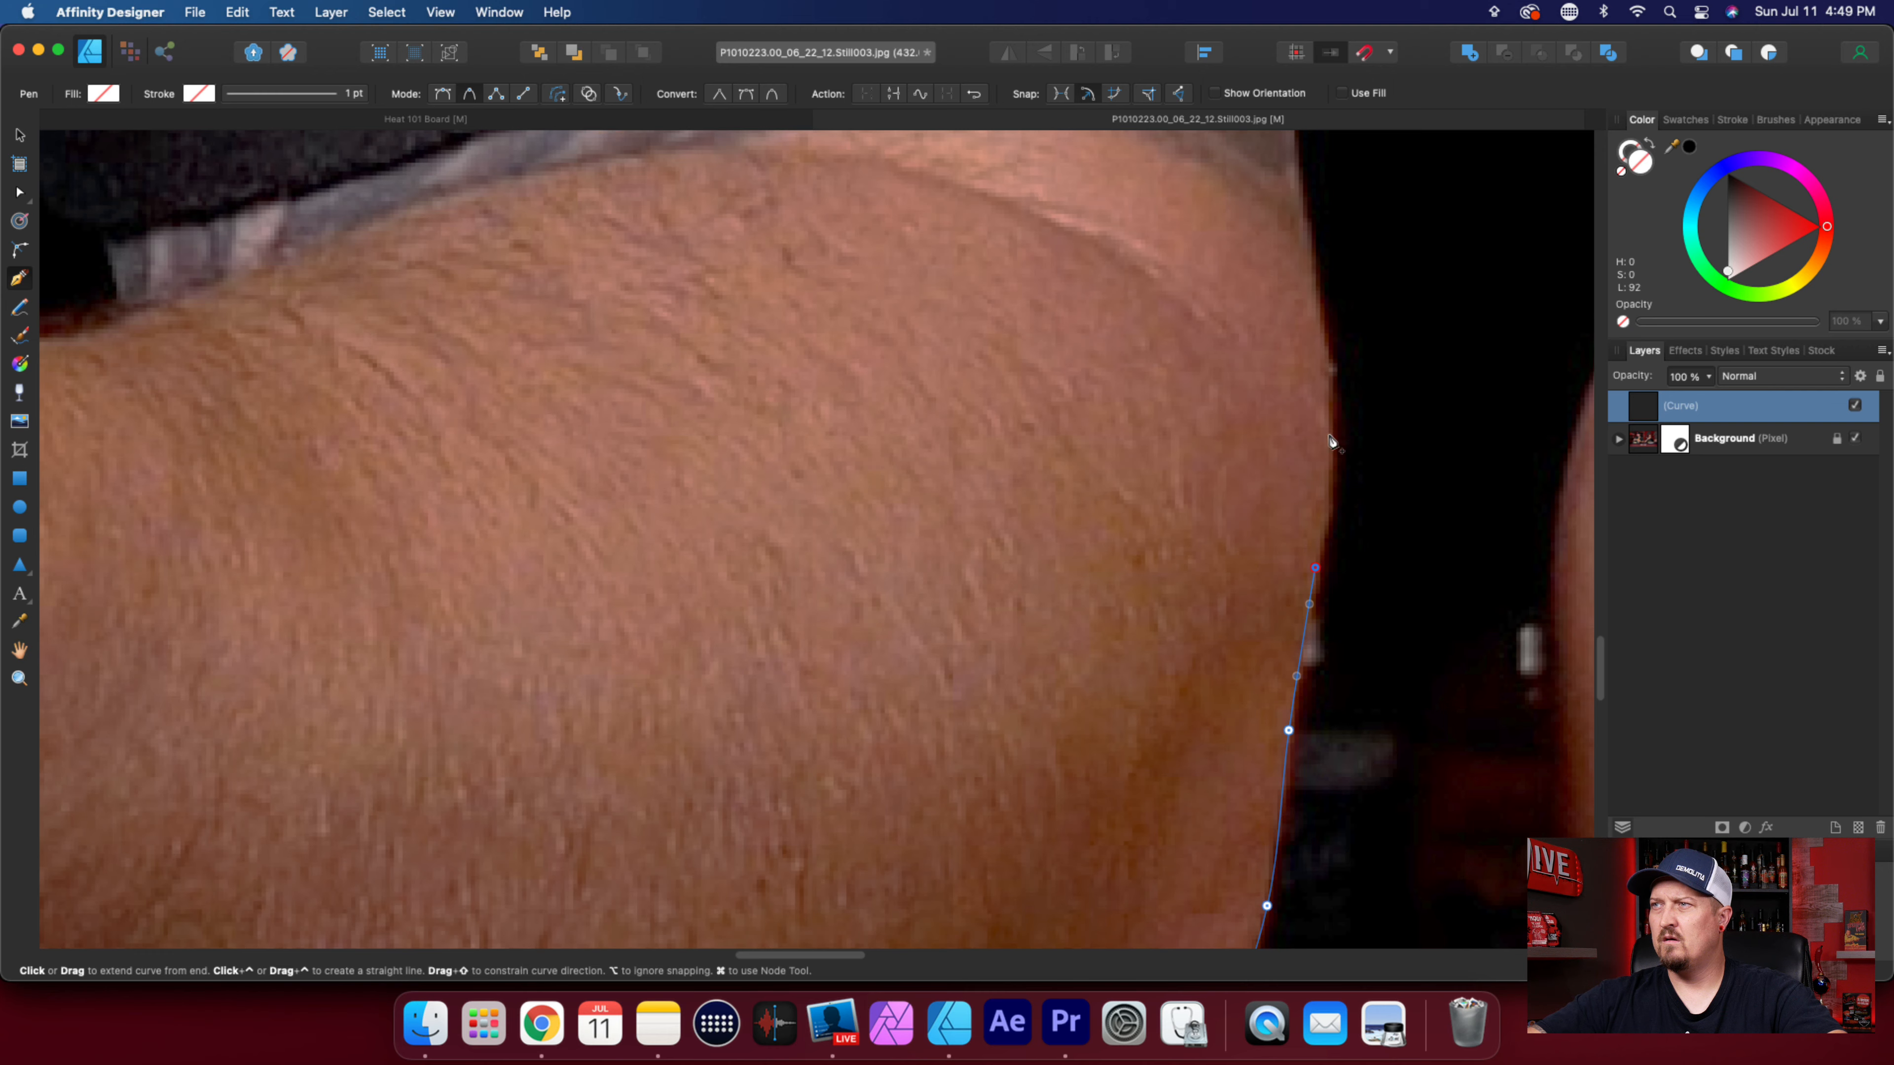
scroll(1305, 708, down, 3)
scroll(1301, 716, up, 2)
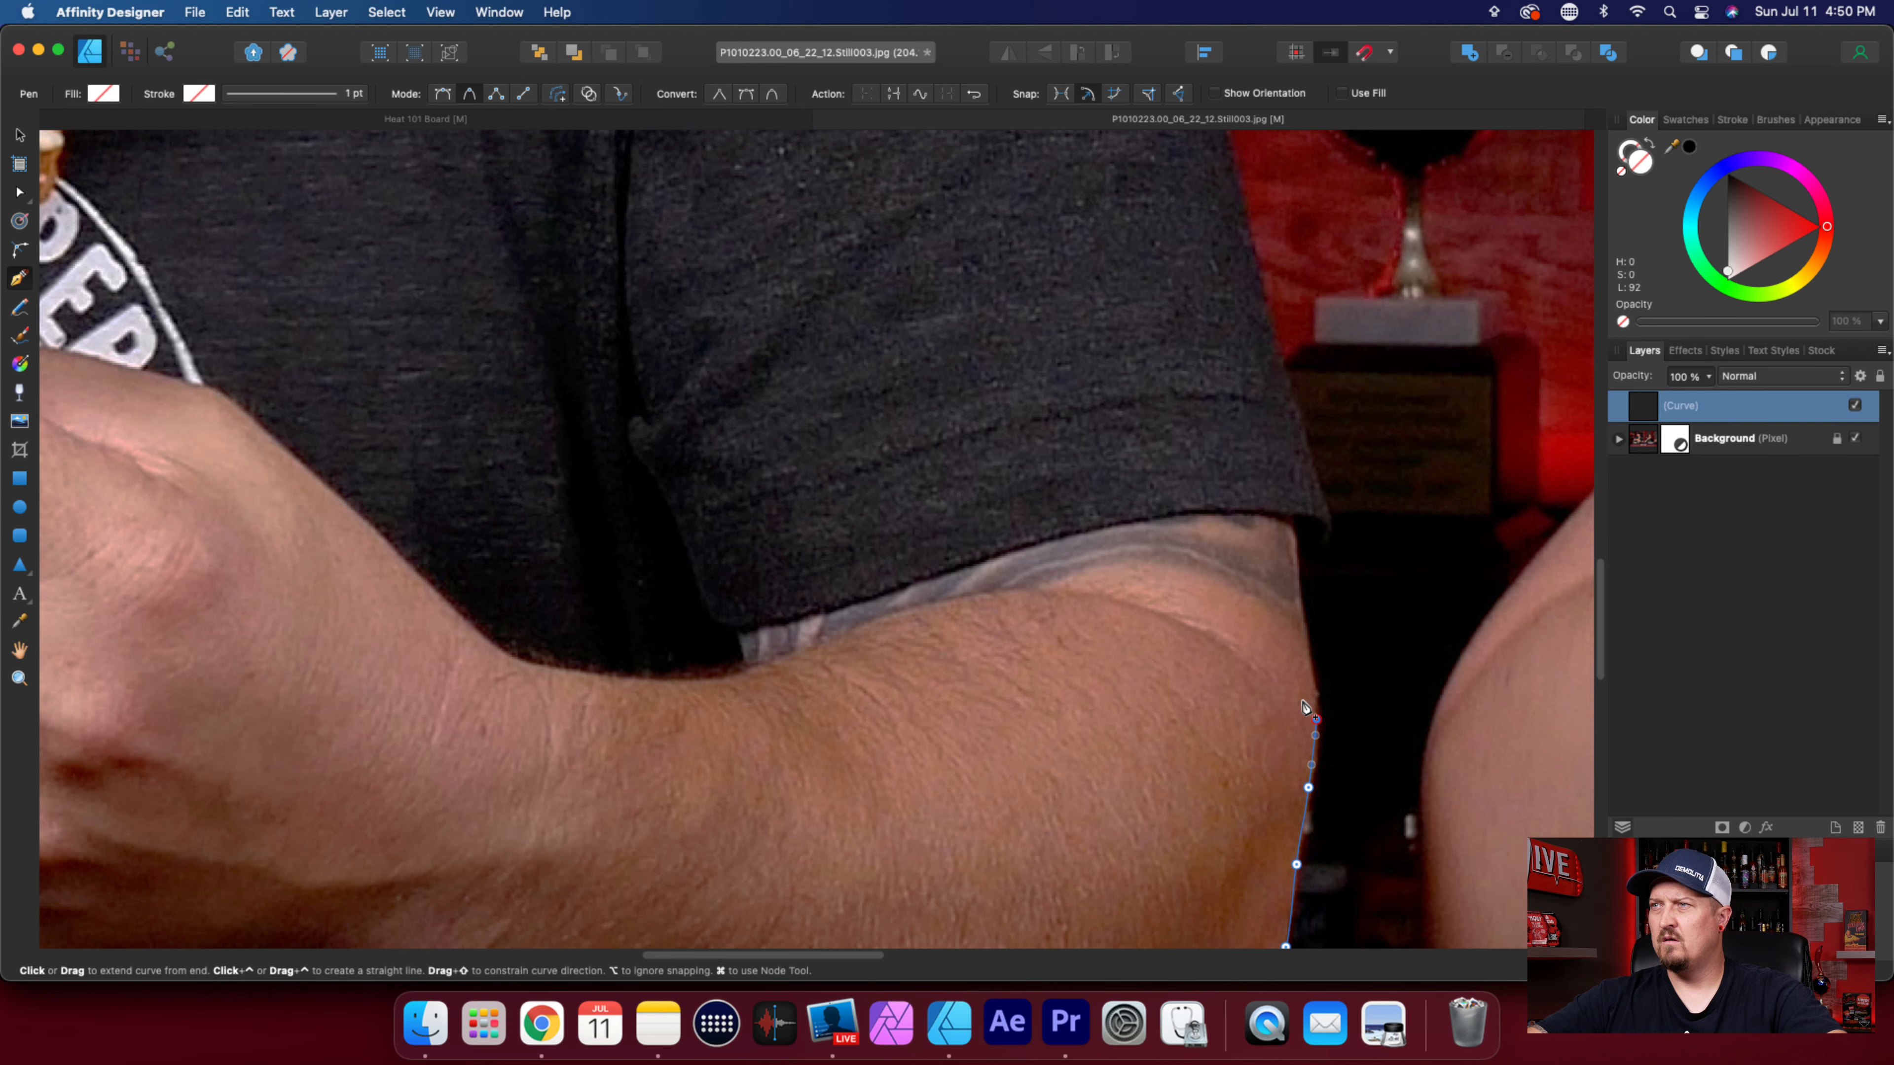
scroll(1296, 725, up, 3)
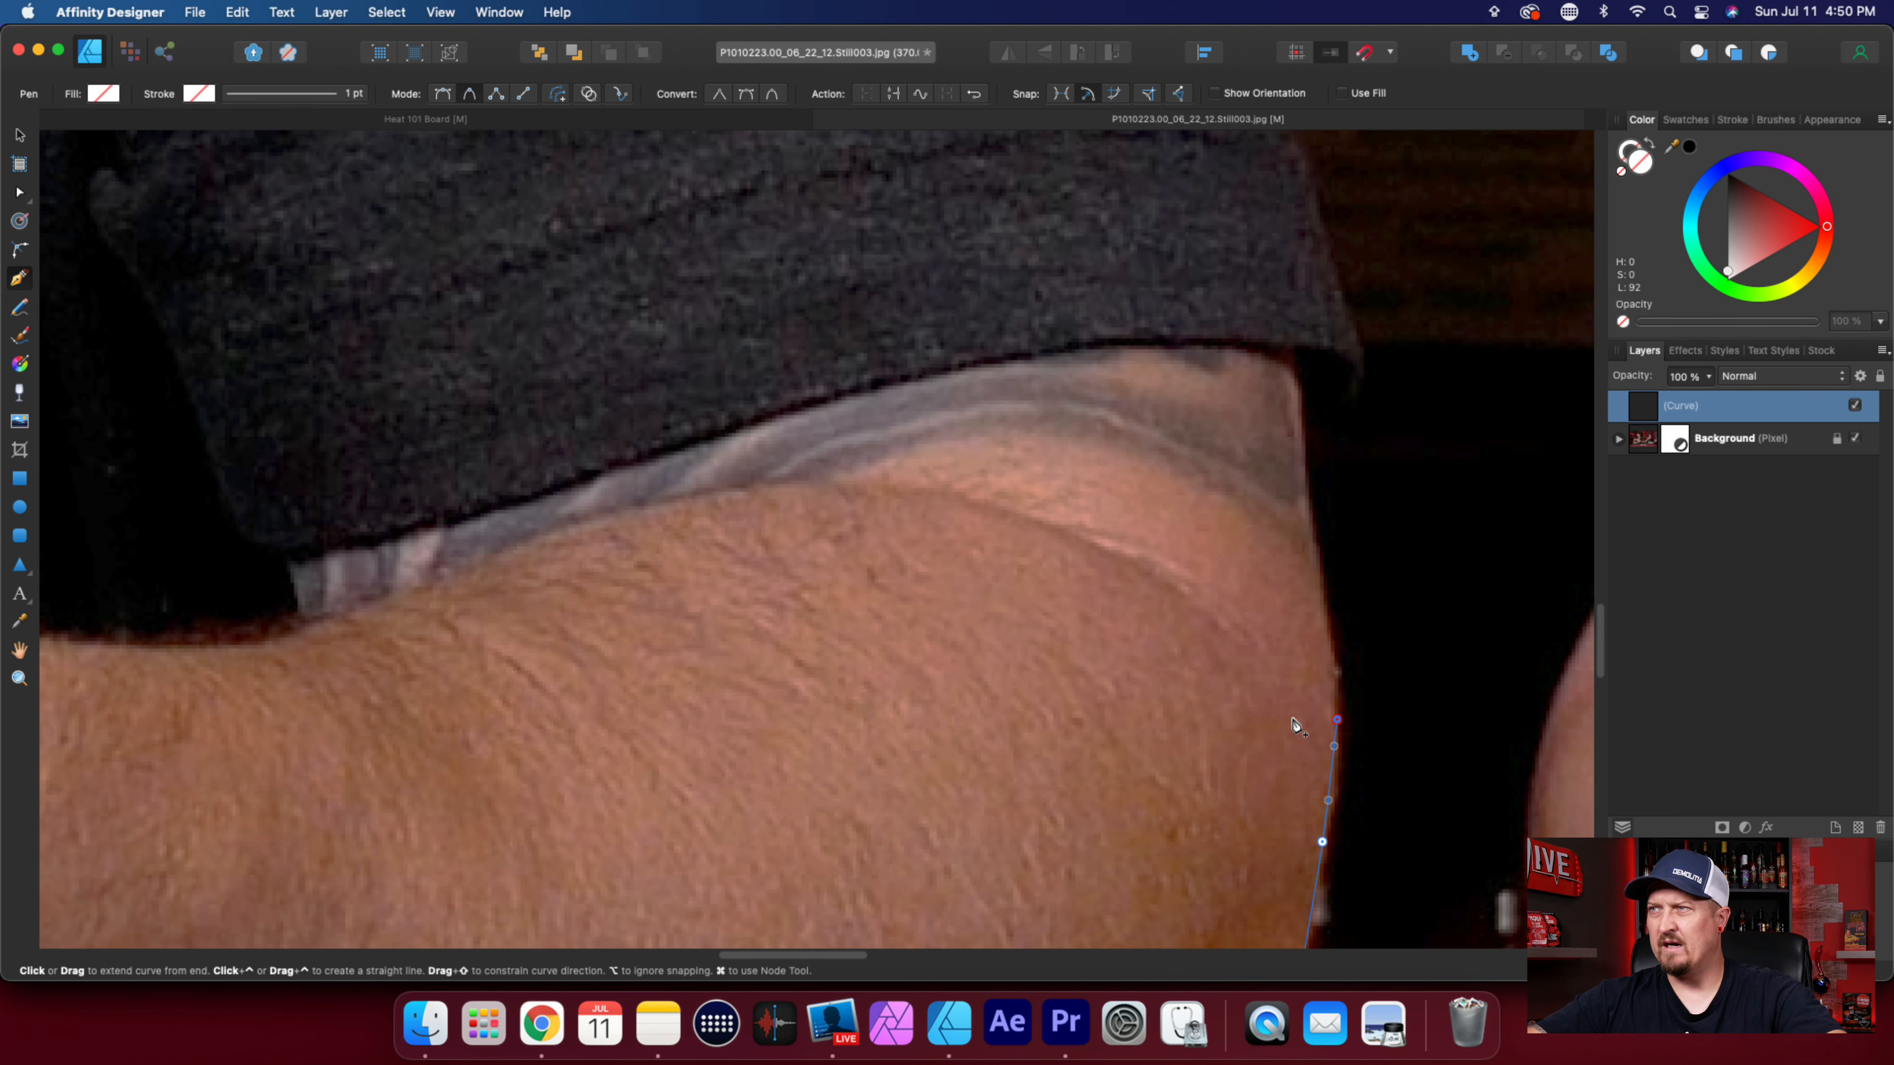
click(1317, 573)
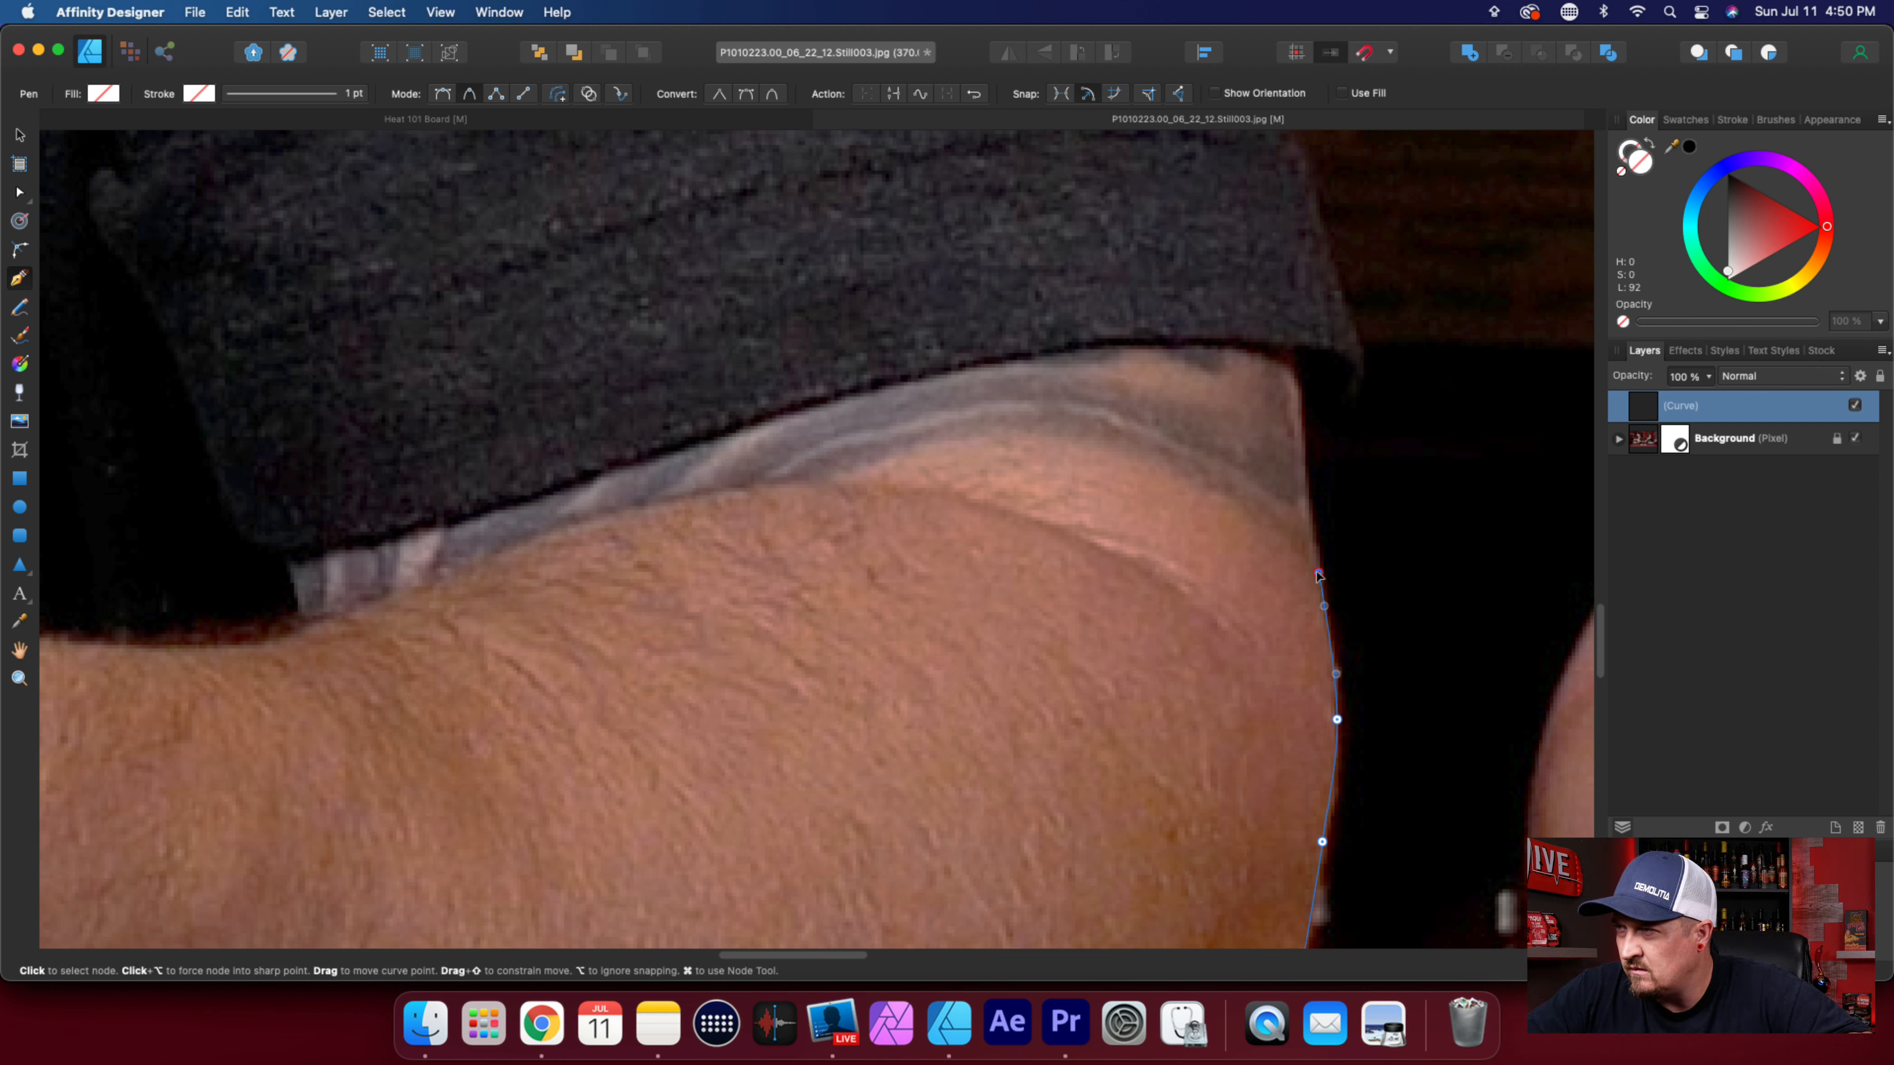
click(1304, 472)
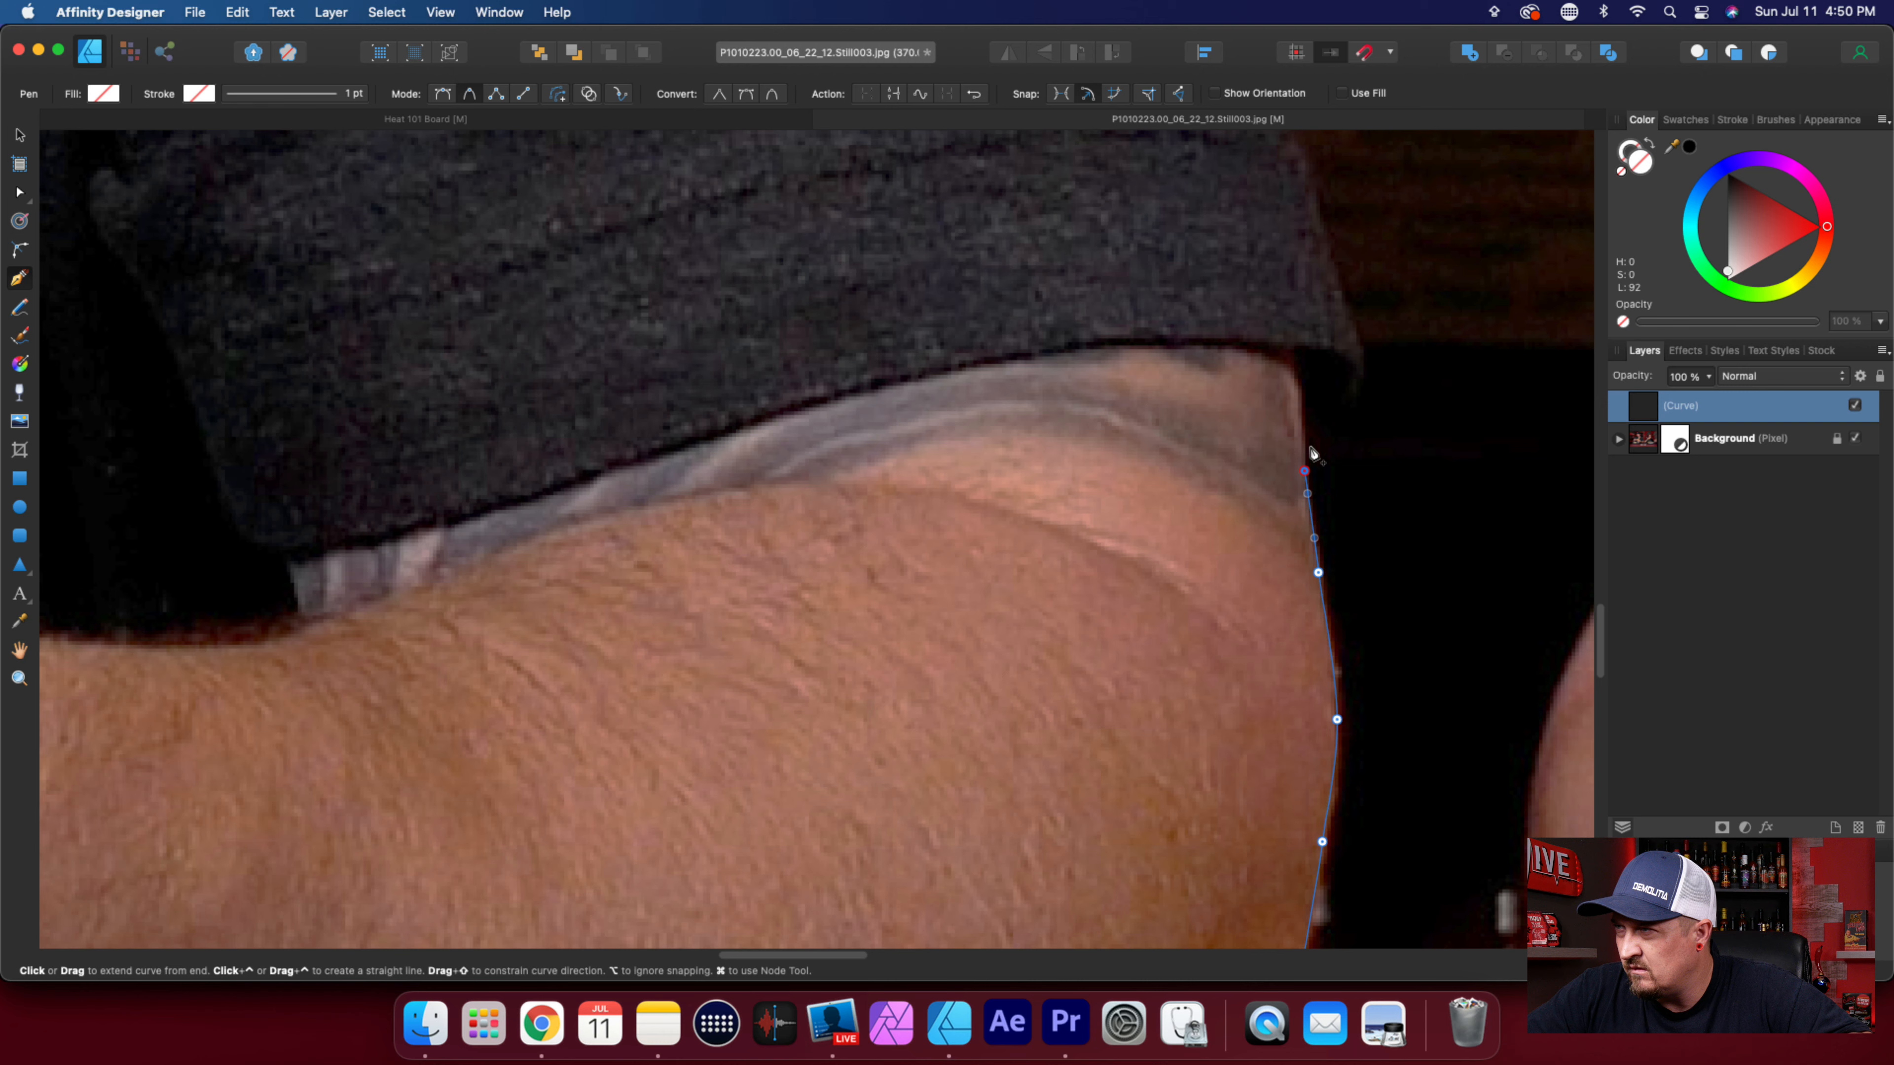
click(1304, 443)
Trace around the outer corner of the sleeve hem with closely spaced nodes and start up the sleeve's edge.
click(1324, 437)
click(1354, 413)
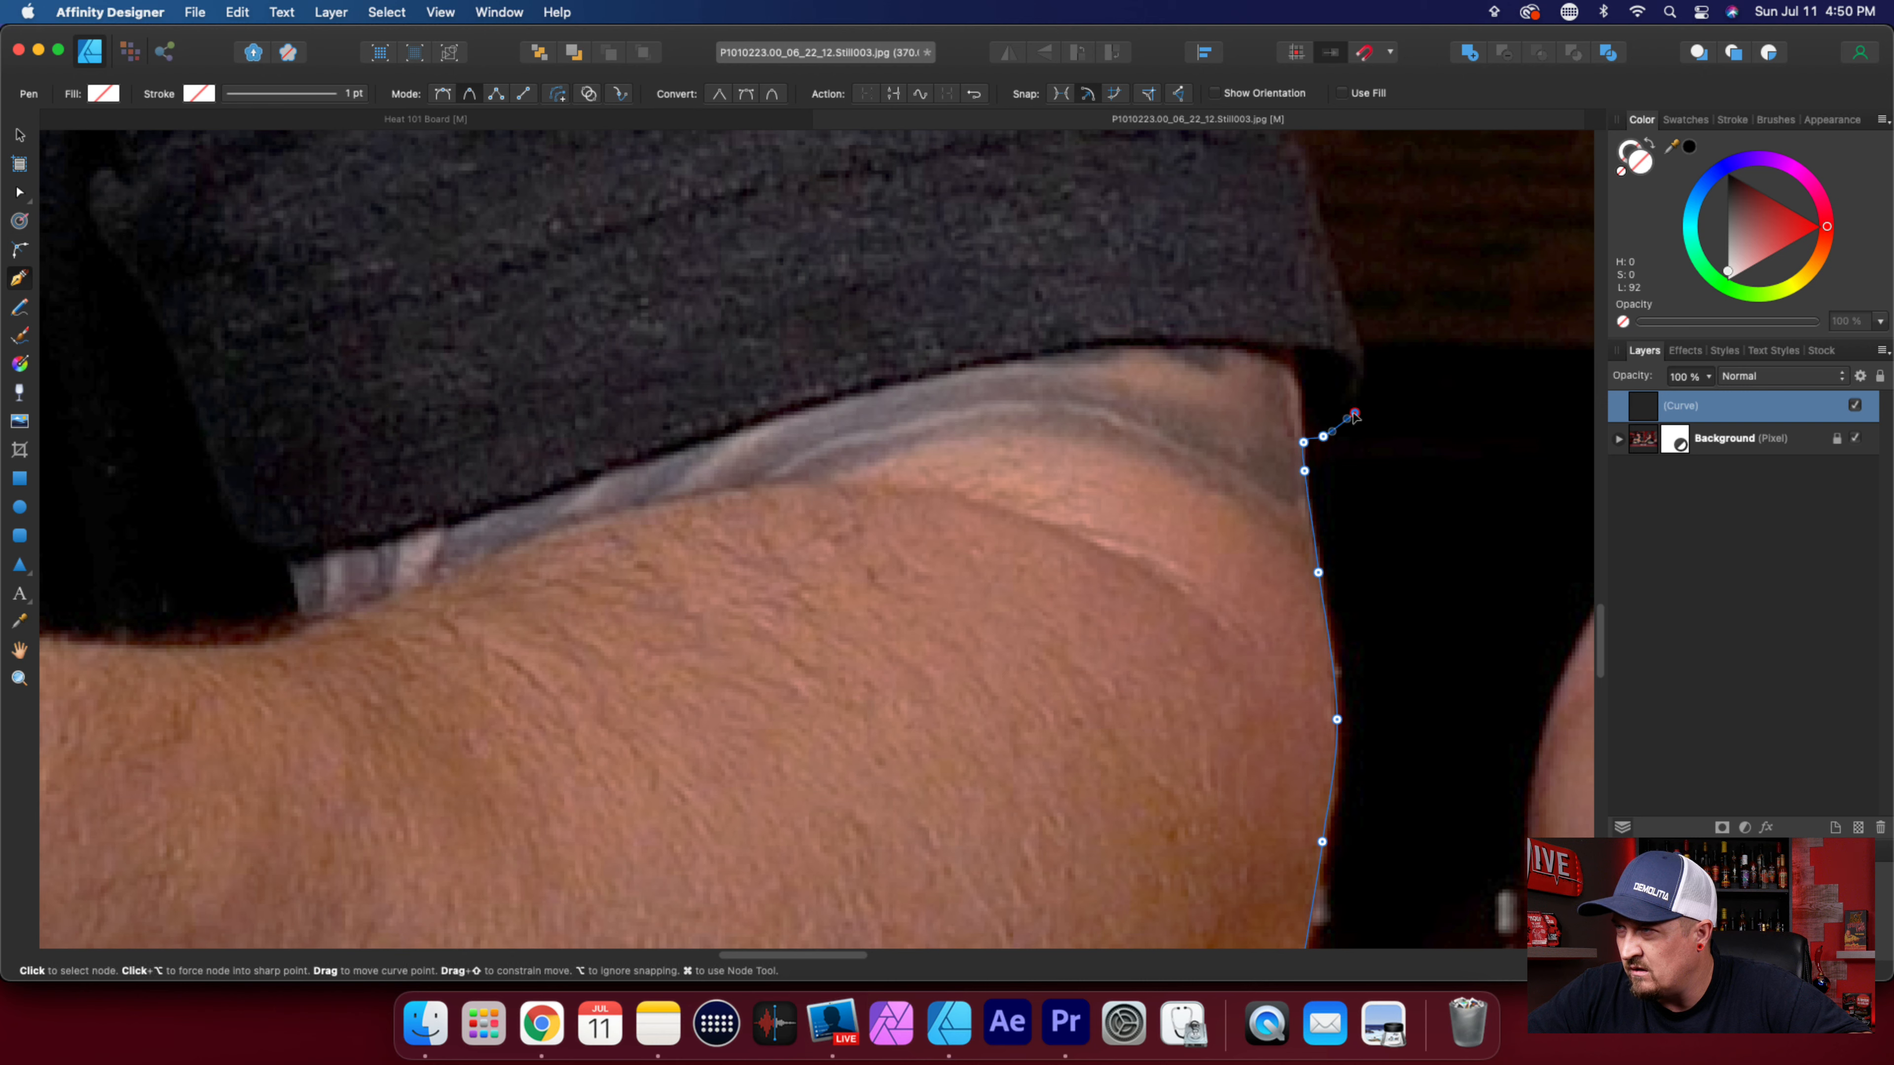
click(1364, 364)
click(1337, 275)
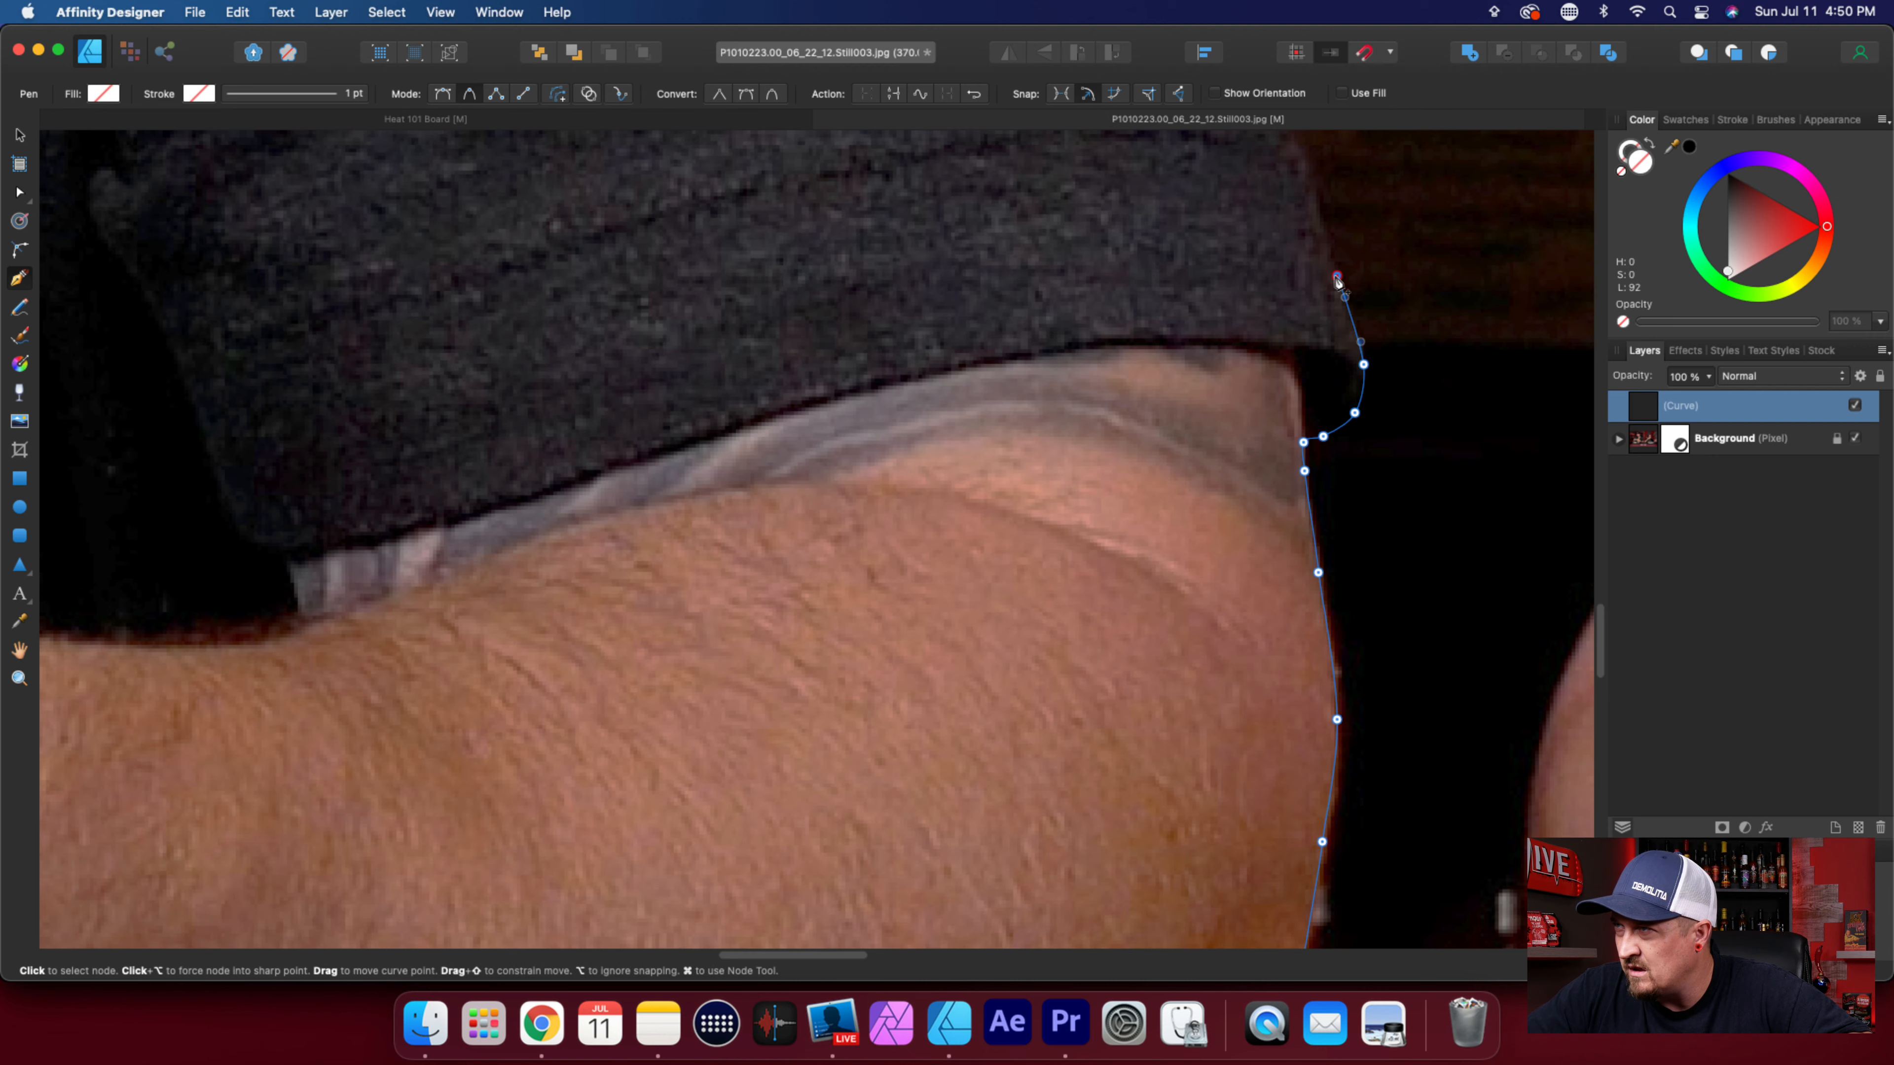
Trace the sleeve's long outer edge upward past the trophy with widely spaced nodes.
scroll(1378, 532, up, 5)
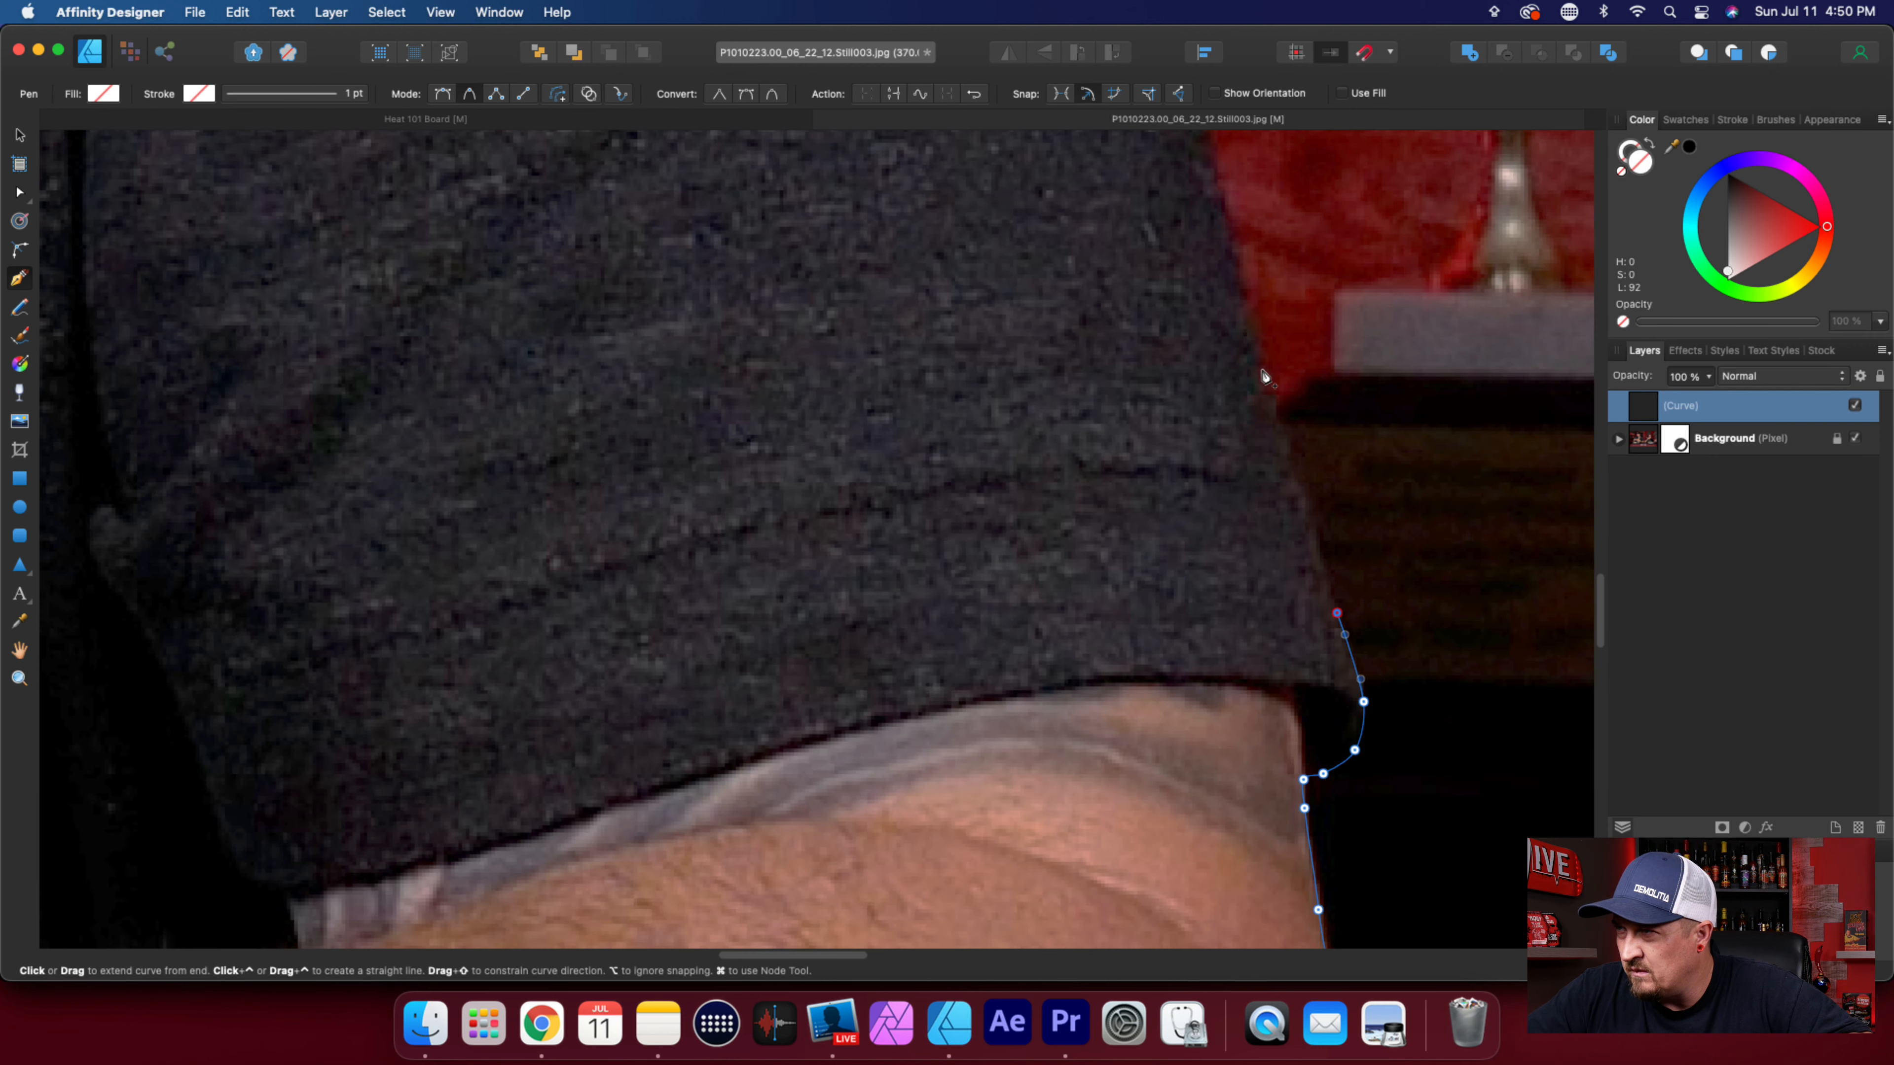
scroll(1424, 722, up, 3)
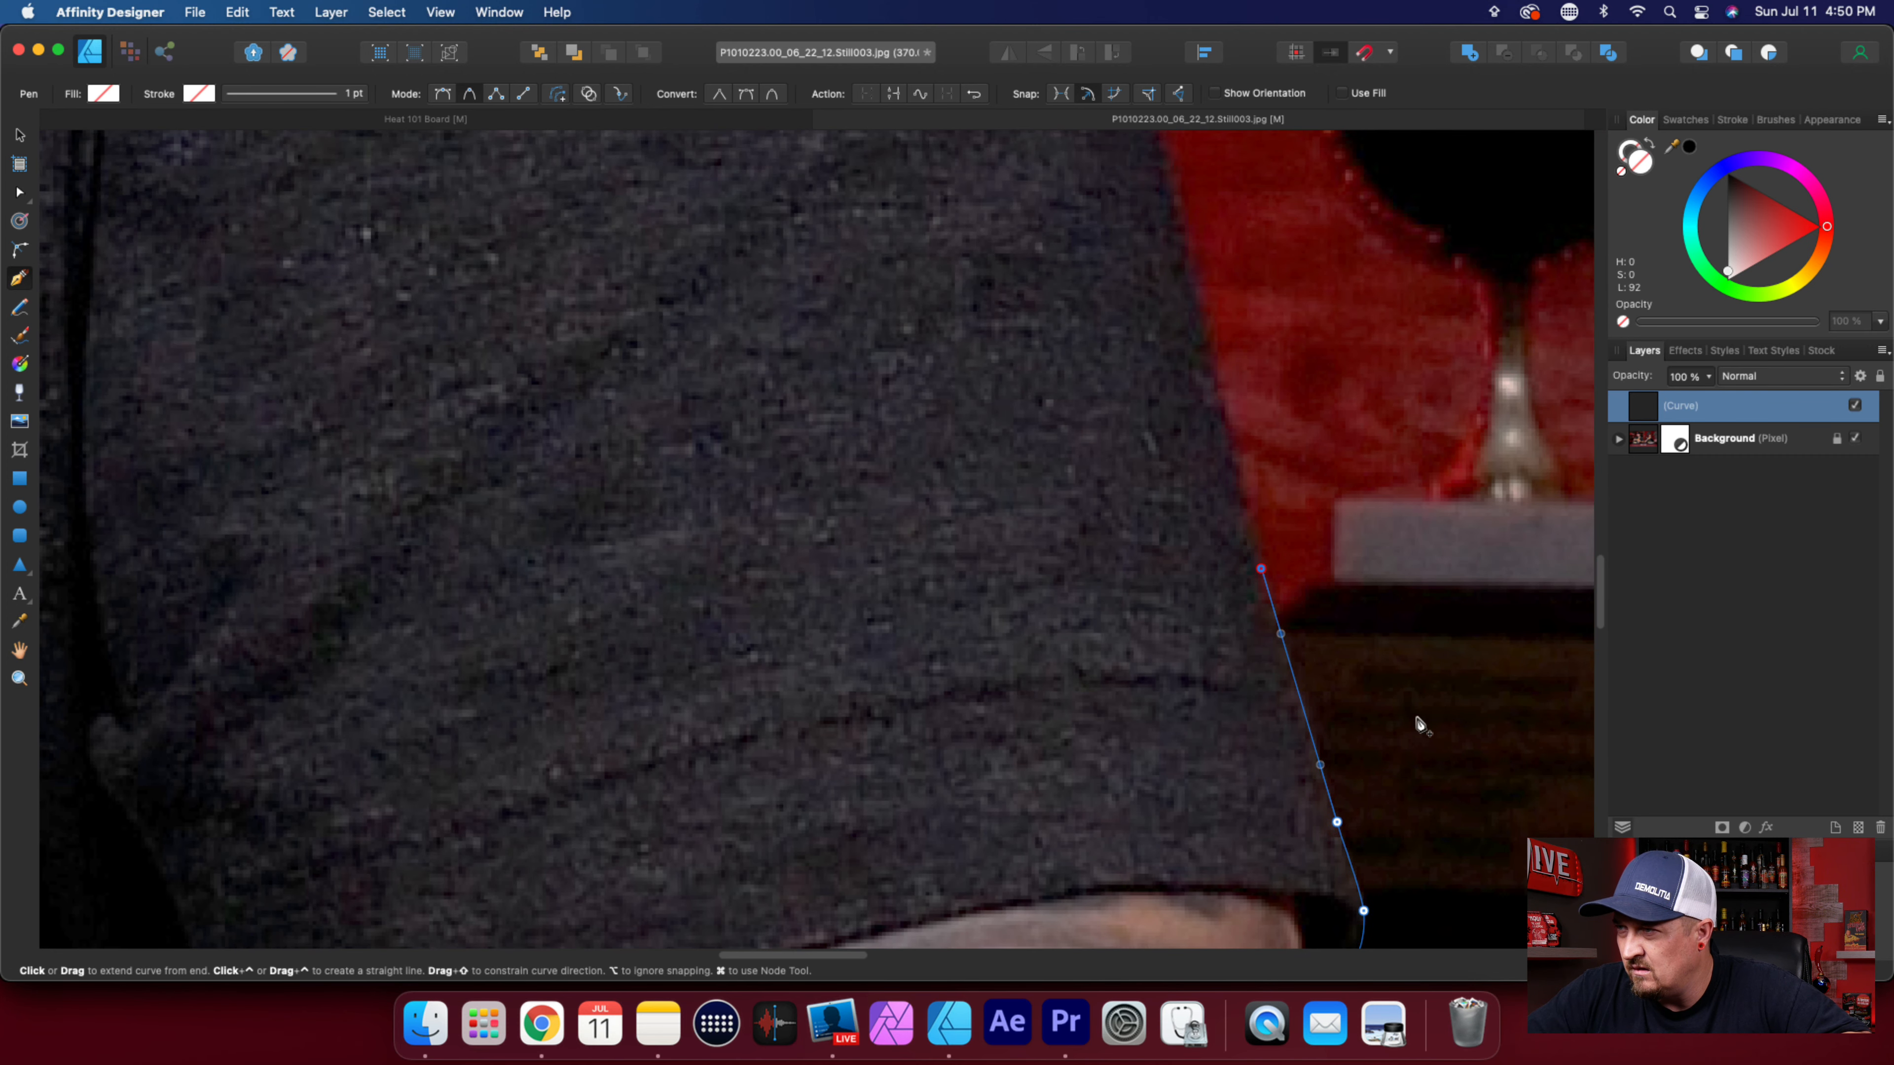
click(1254, 574)
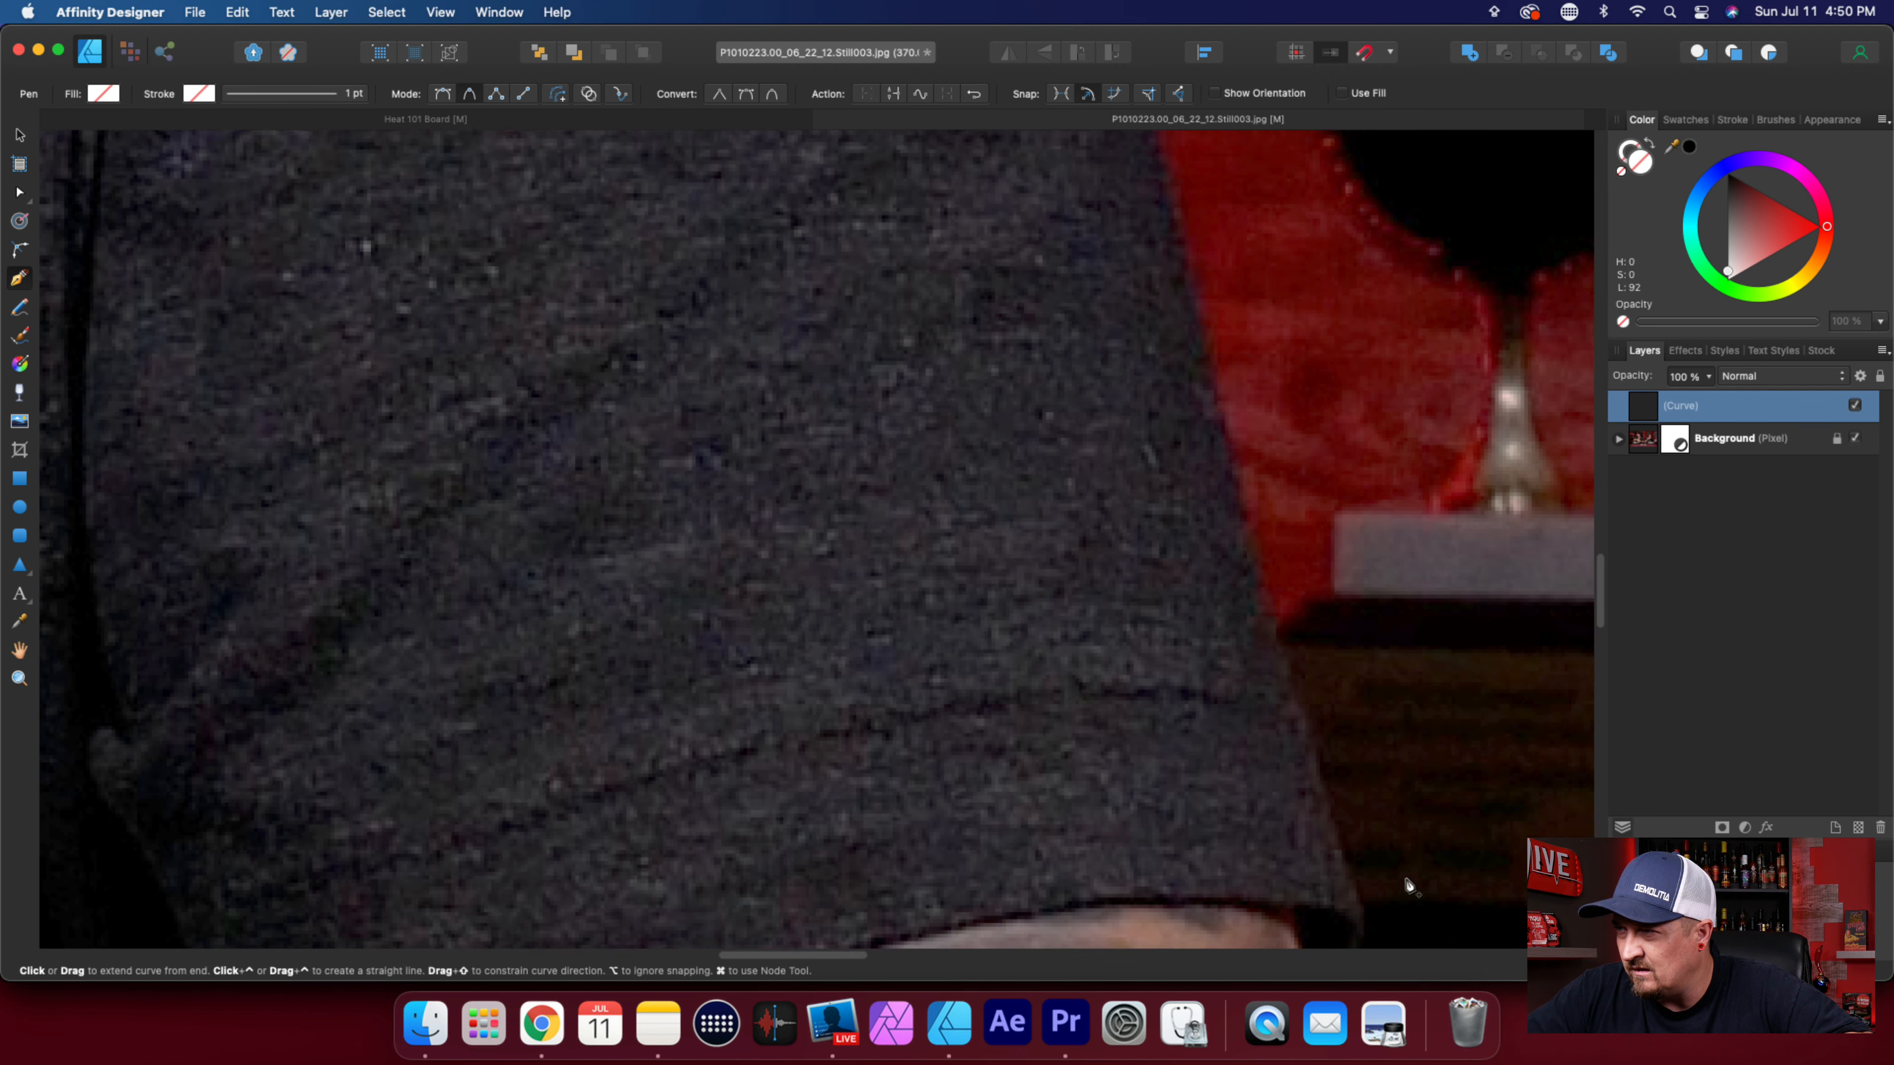
scroll(1413, 888, up, 3)
click(1143, 294)
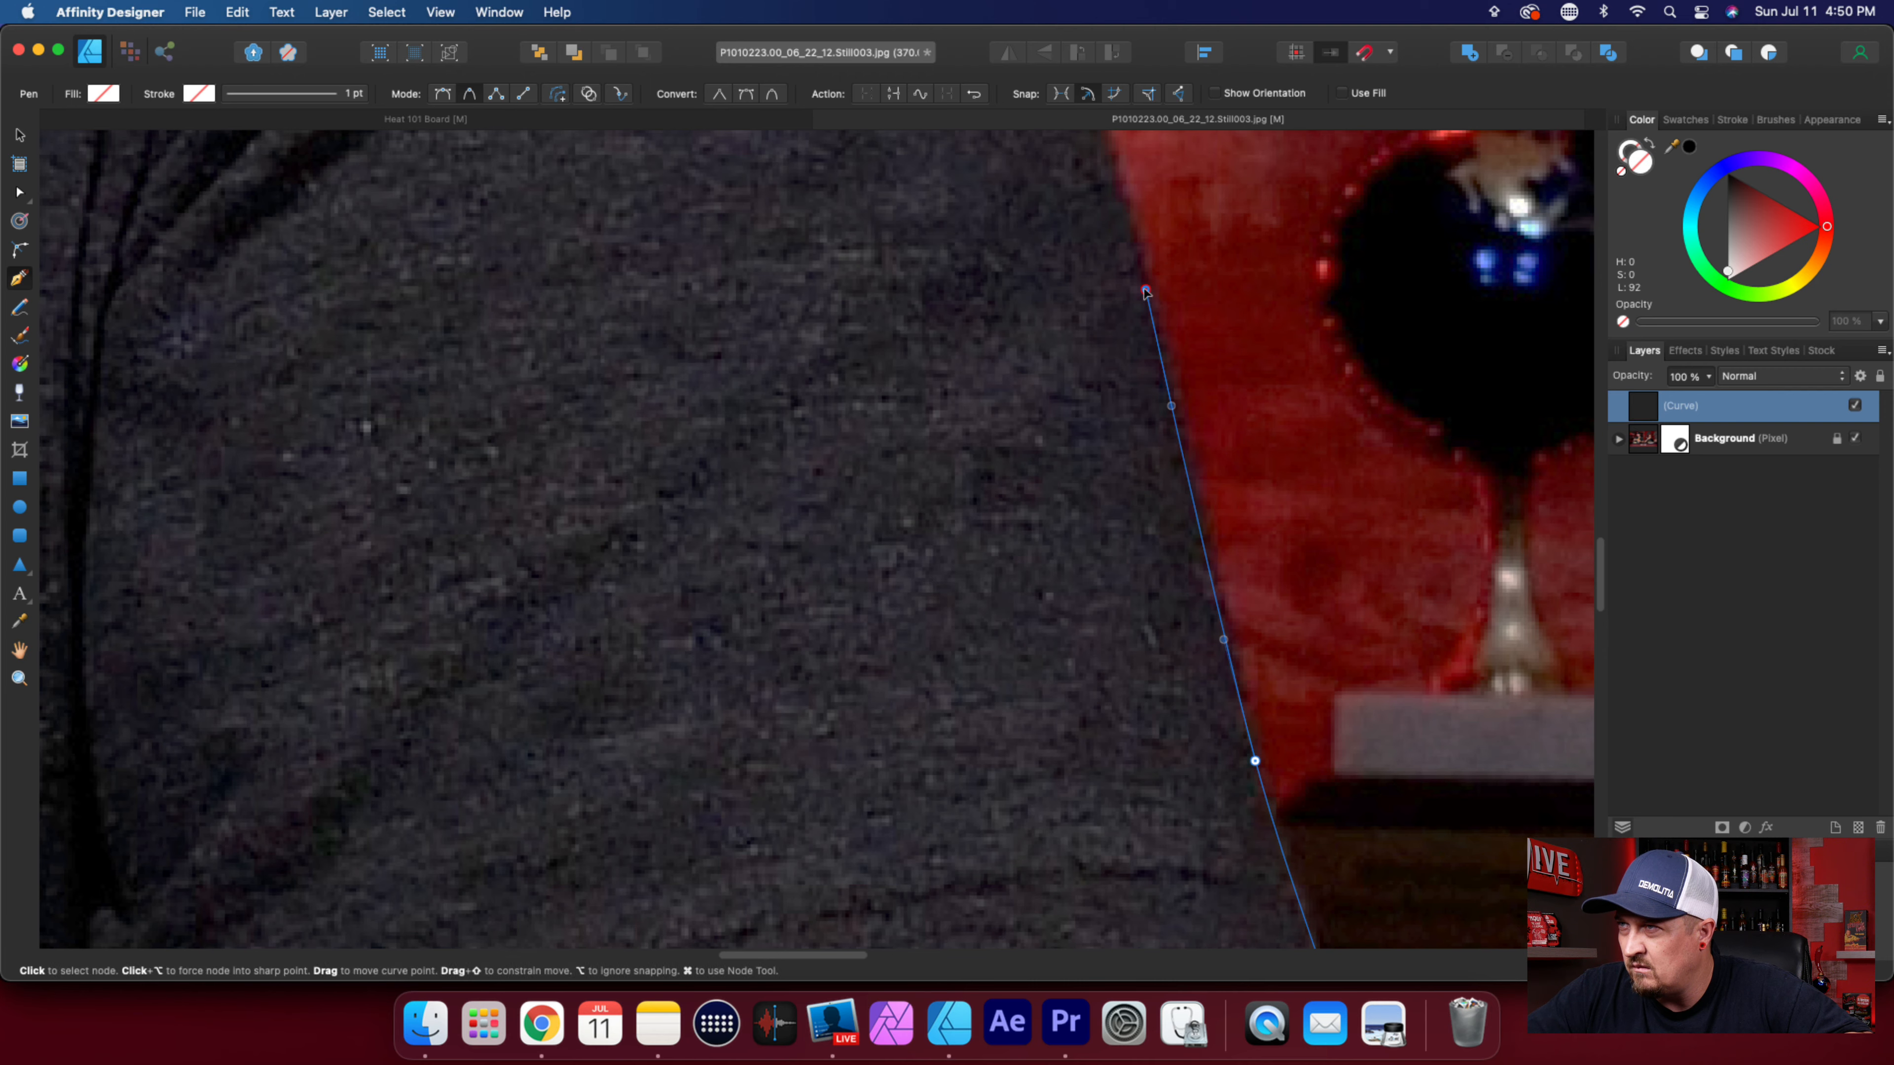
scroll(1227, 685, up, 5)
scroll(1226, 685, up, 4)
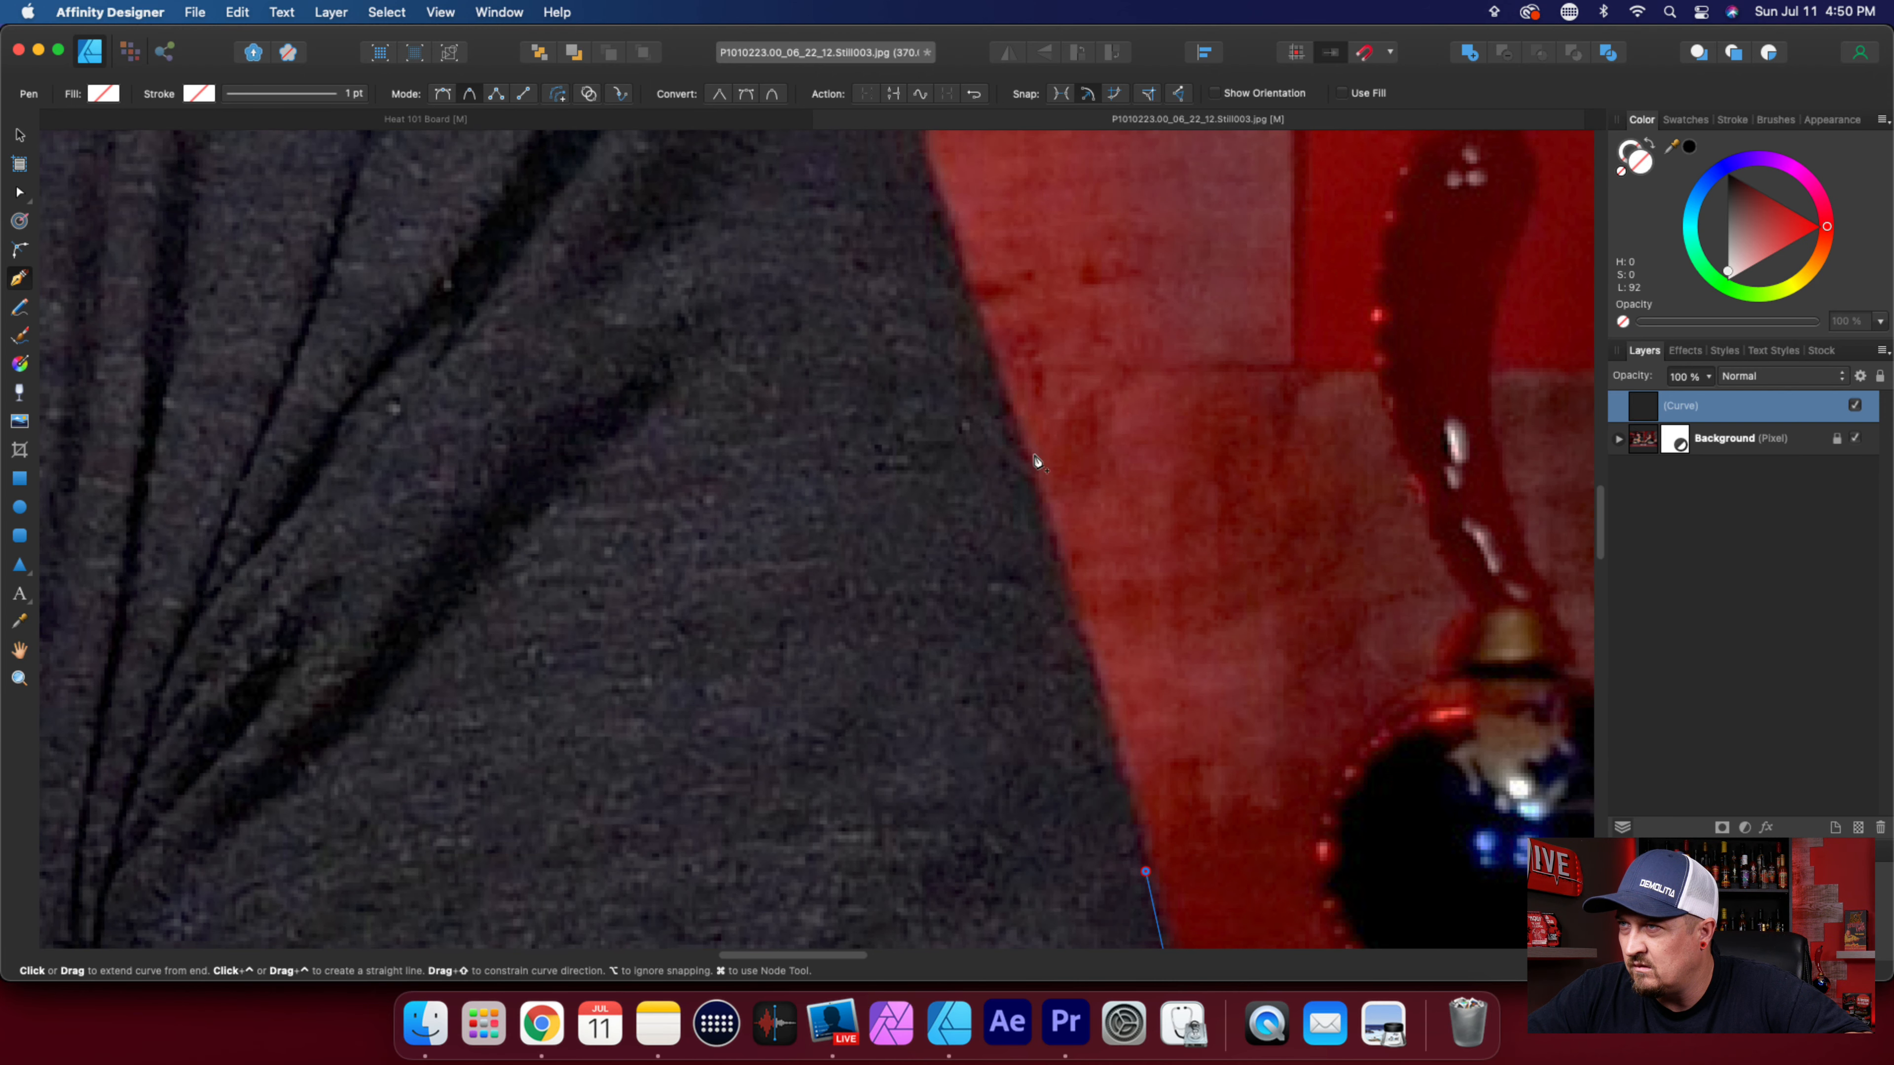
click(1021, 439)
click(965, 286)
Trace the bend where the sleeve's outer edge curves inward beside the grey vertical post.
scroll(962, 291, up, 5)
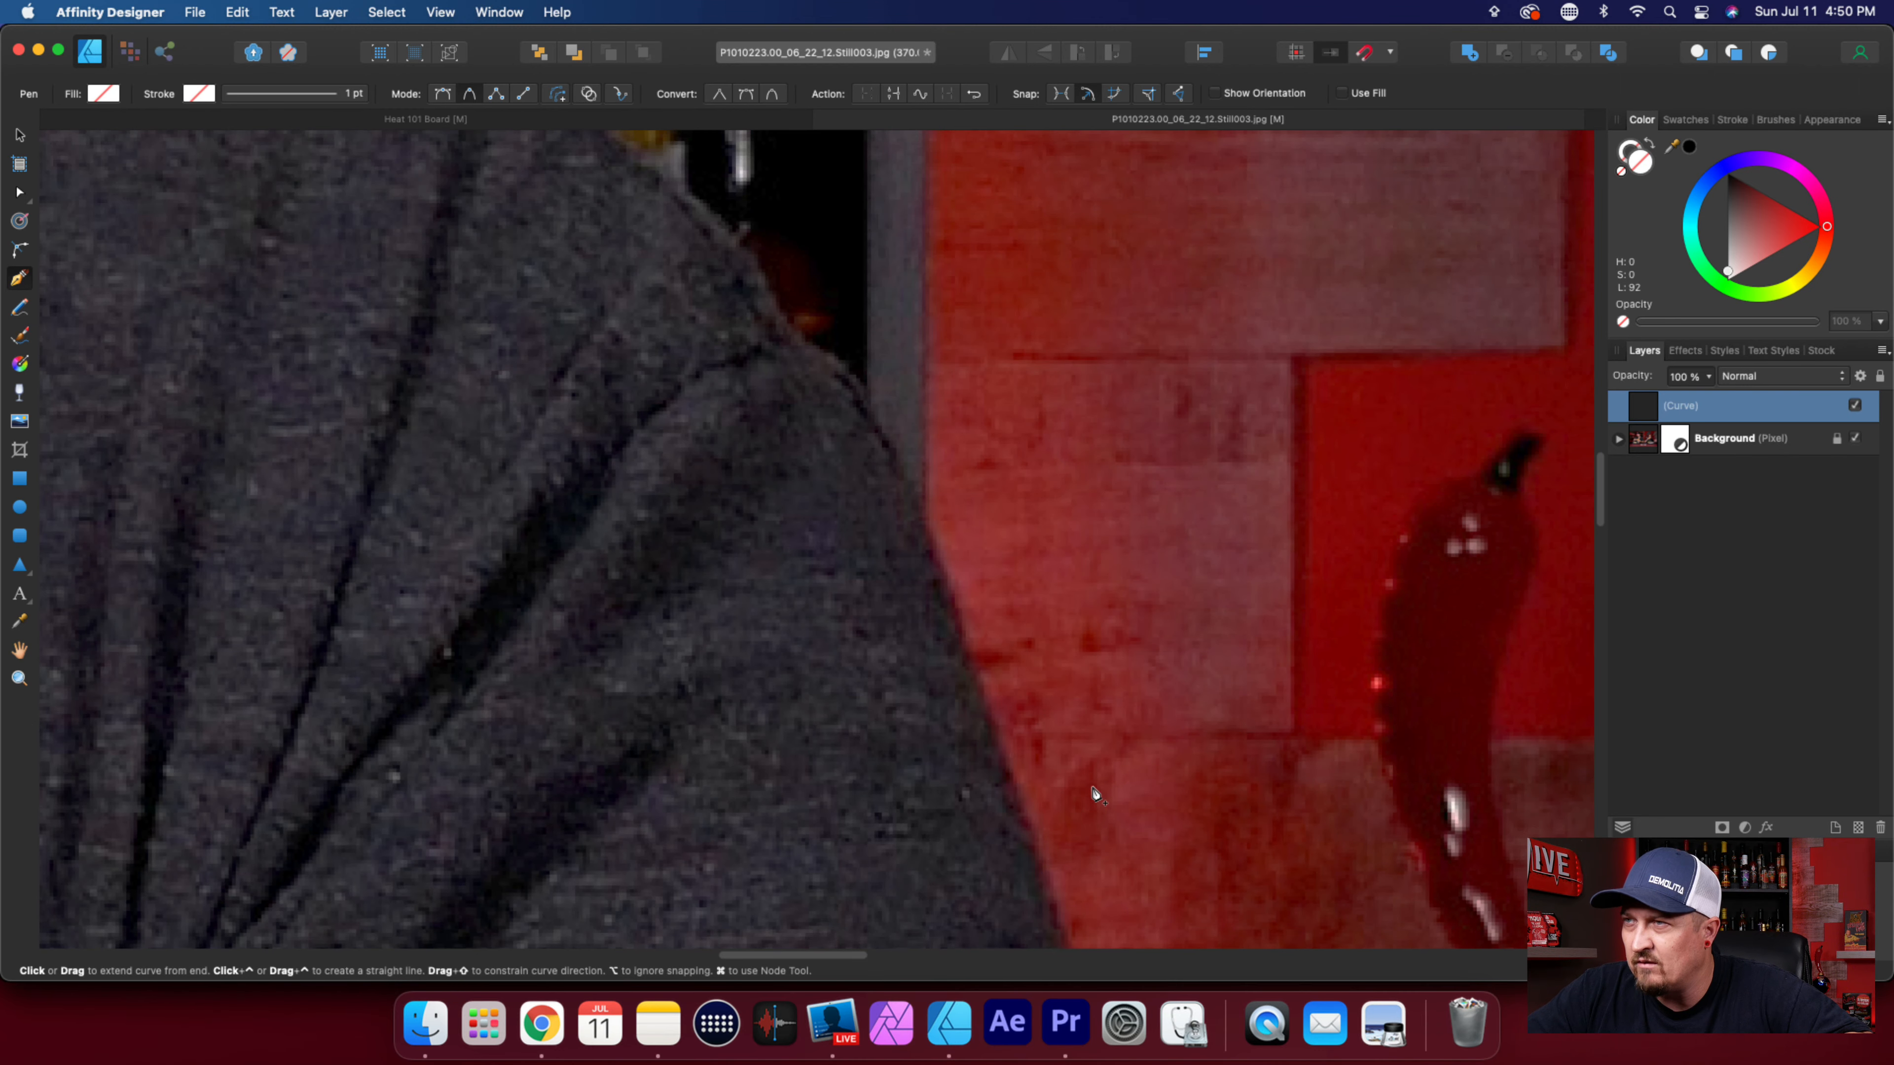
click(928, 535)
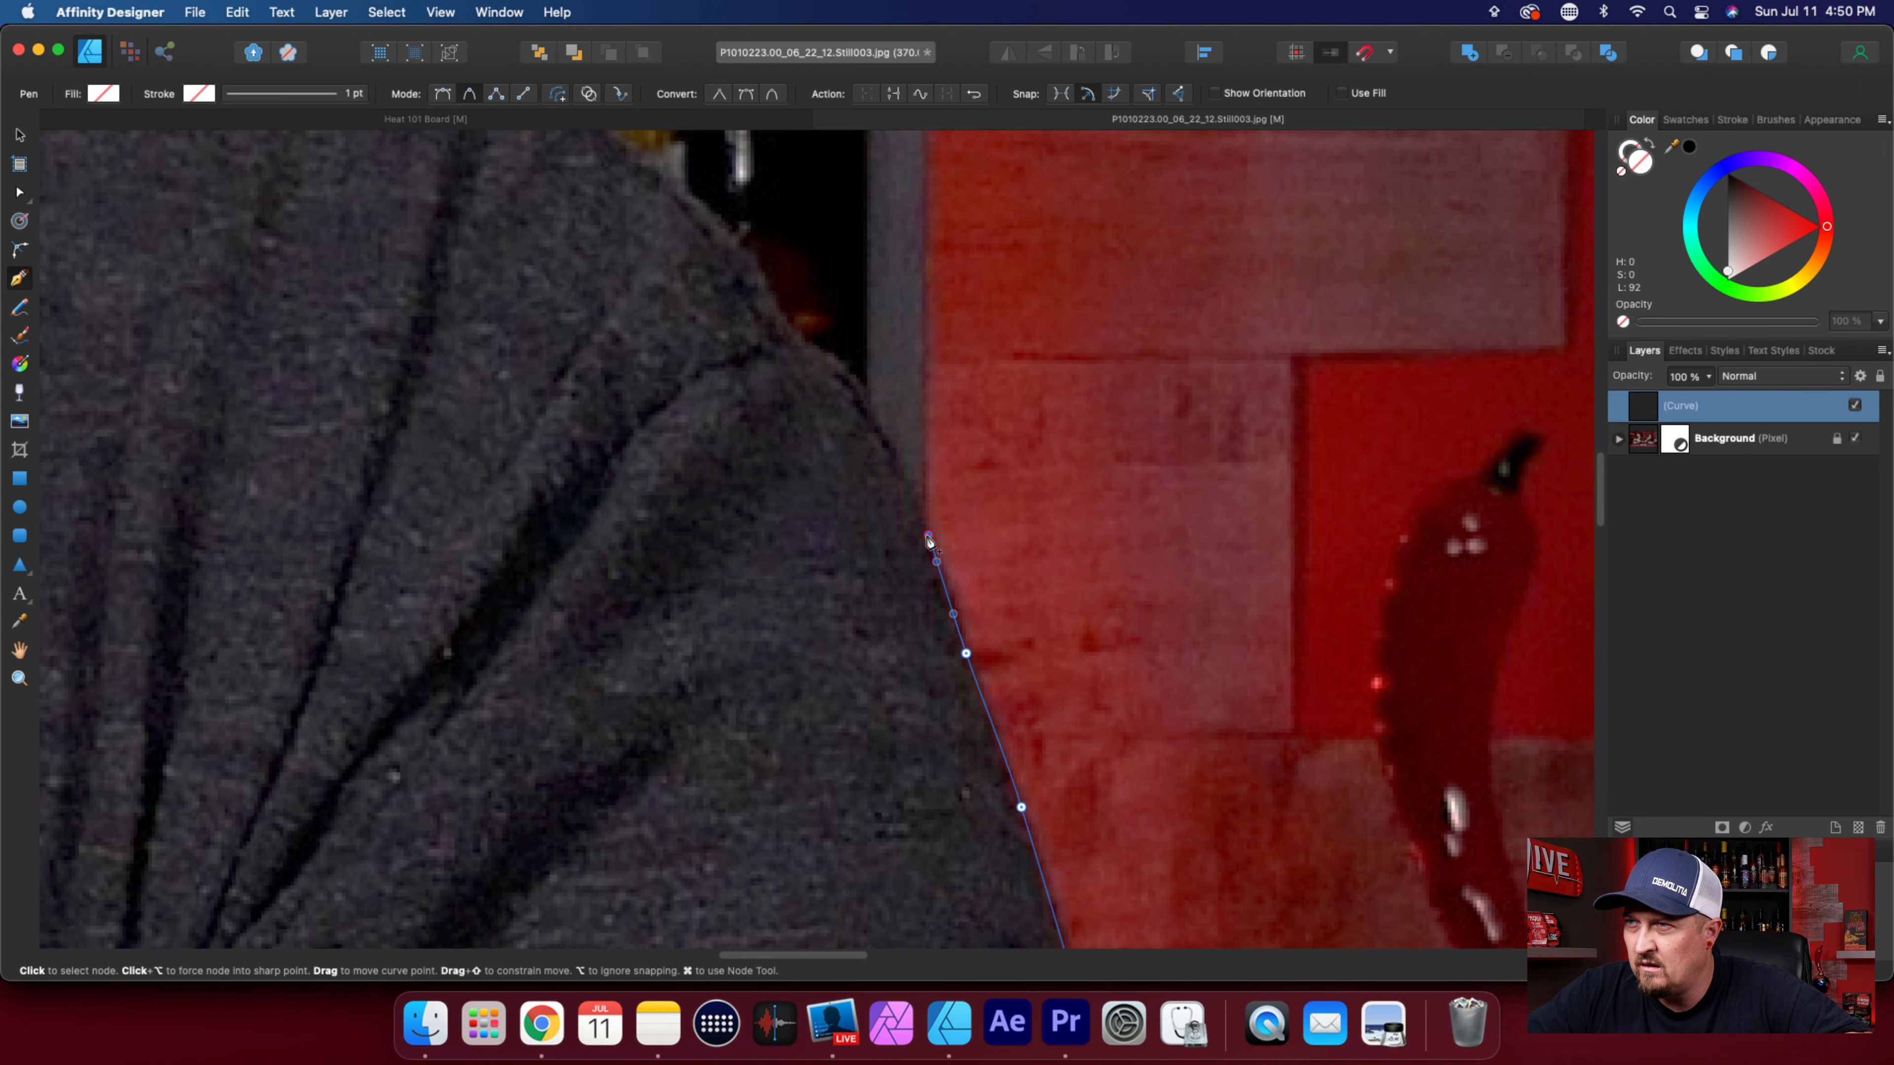
click(872, 409)
click(839, 364)
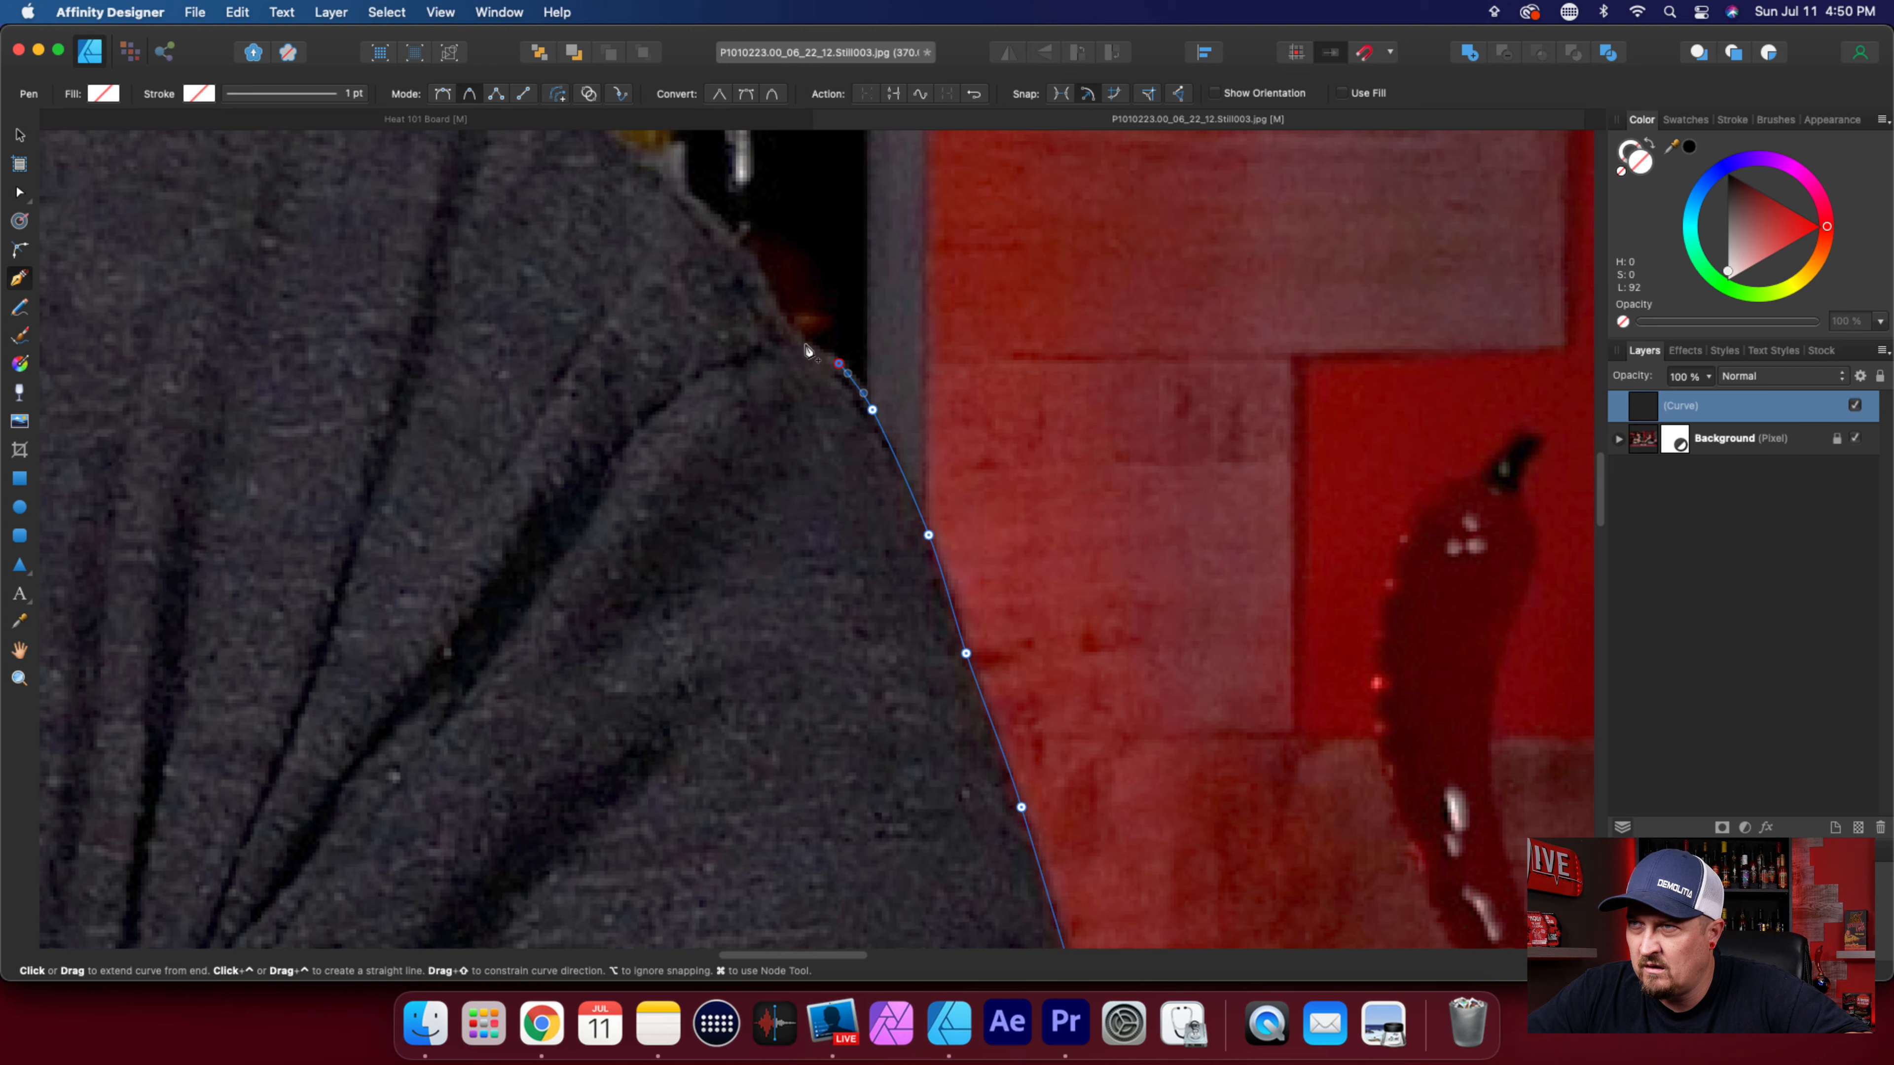
Trace over the rounded top of the shoulder, past the dim bottles in the background.
scroll(922, 601, up, 10)
scroll(1171, 790, left, 4)
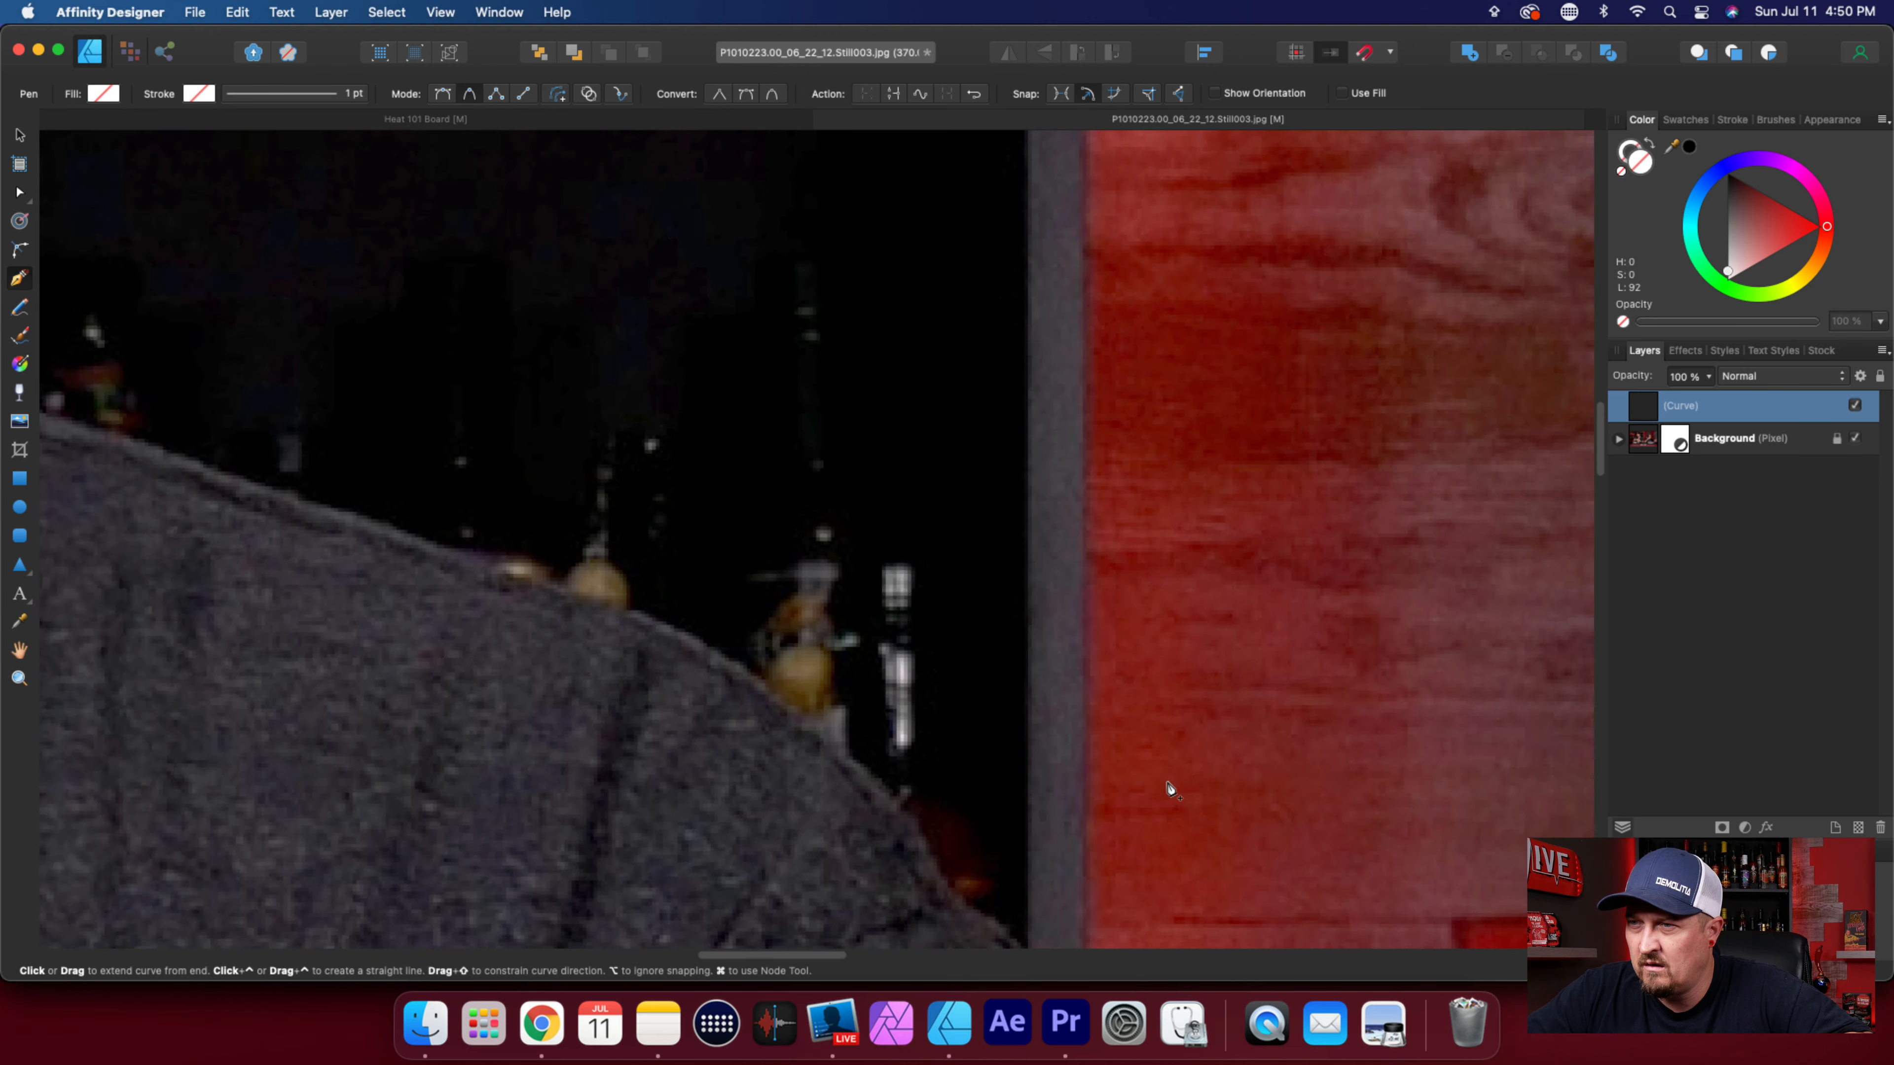
scroll(1171, 789, left, 5)
click(1097, 838)
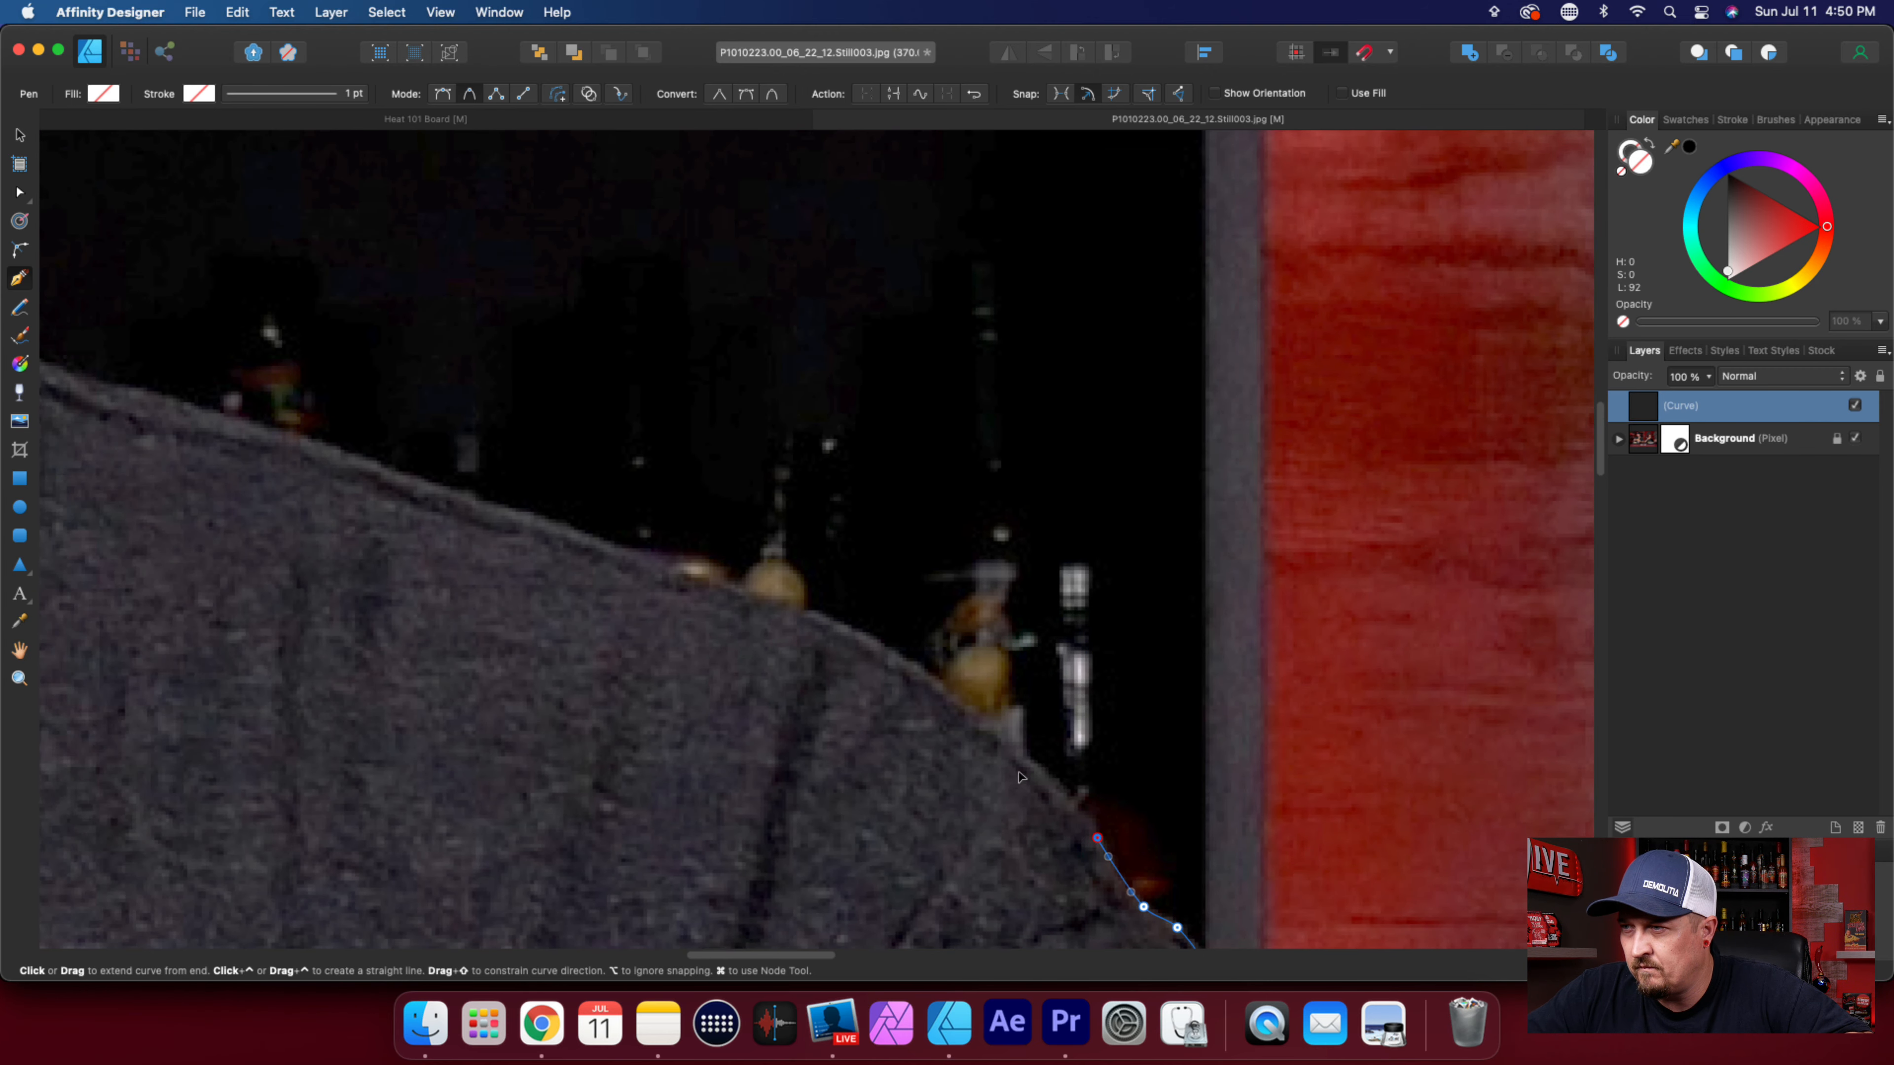
click(989, 722)
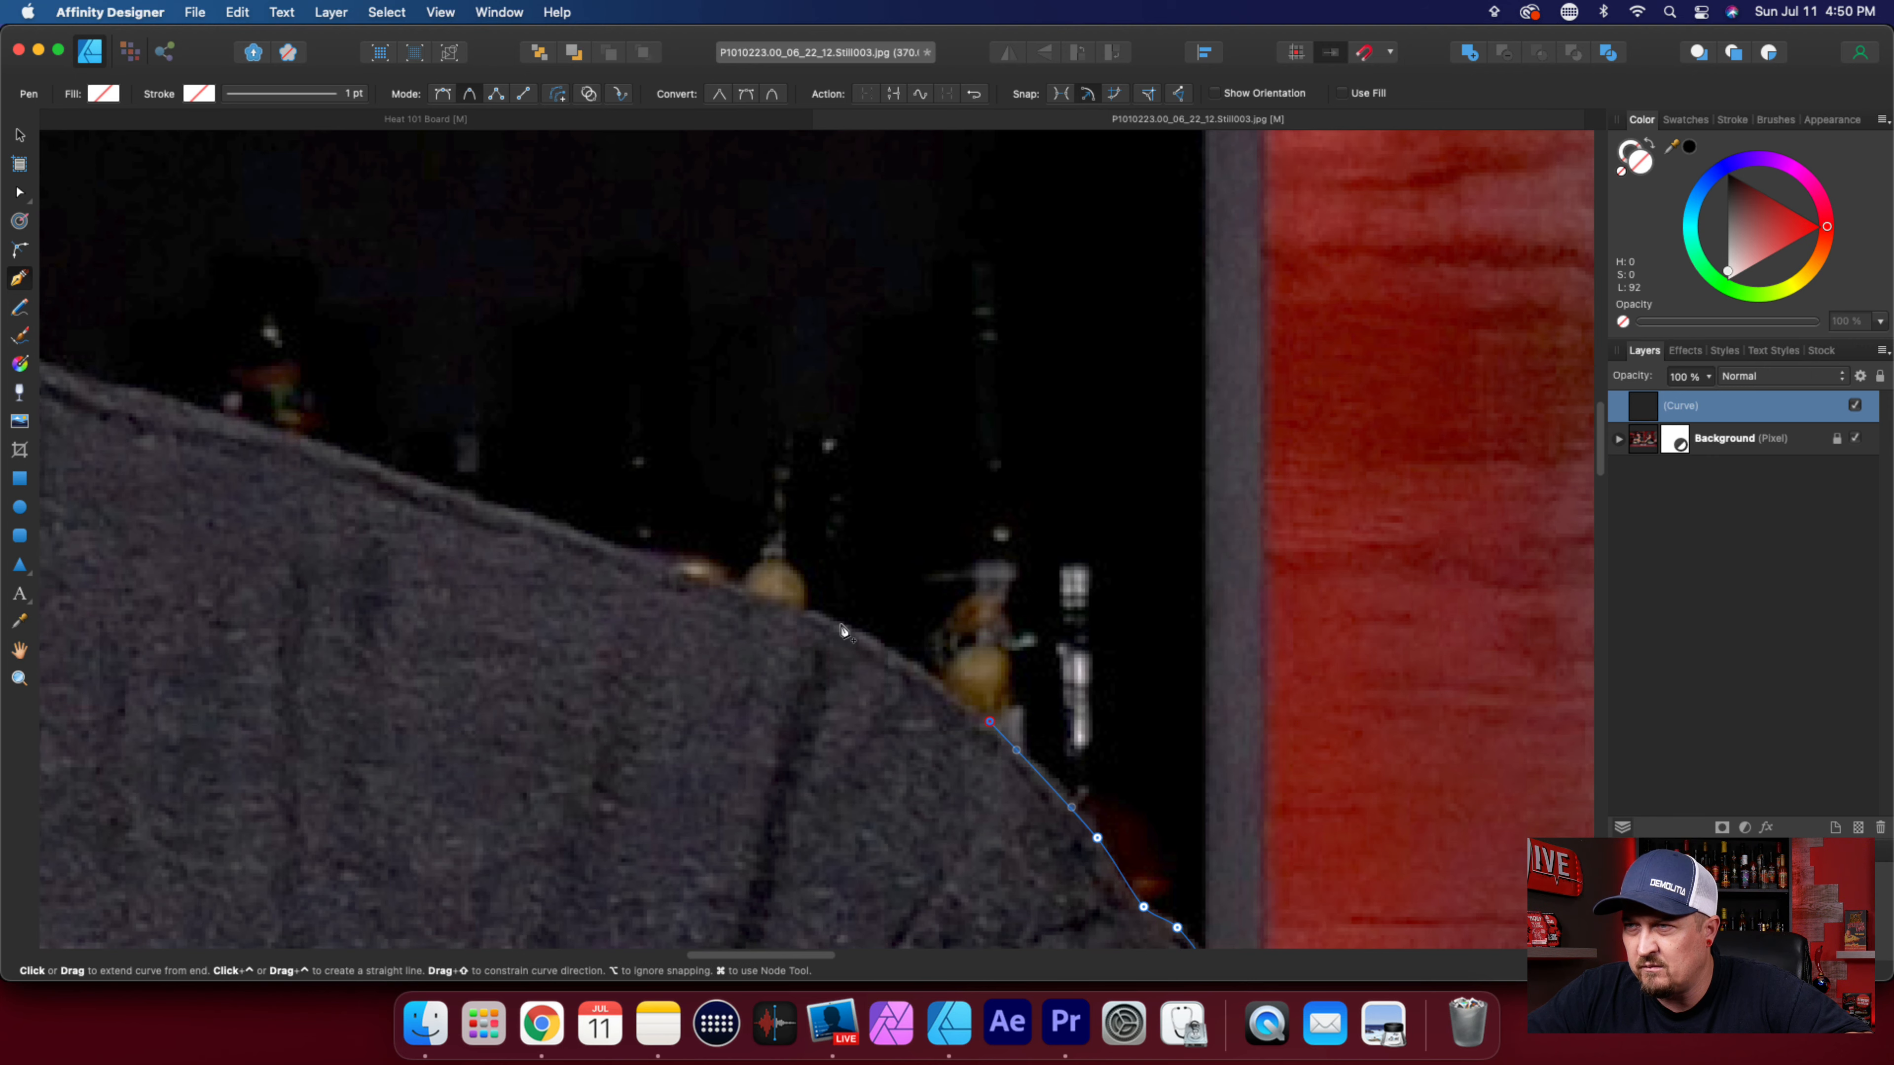
click(843, 629)
click(721, 592)
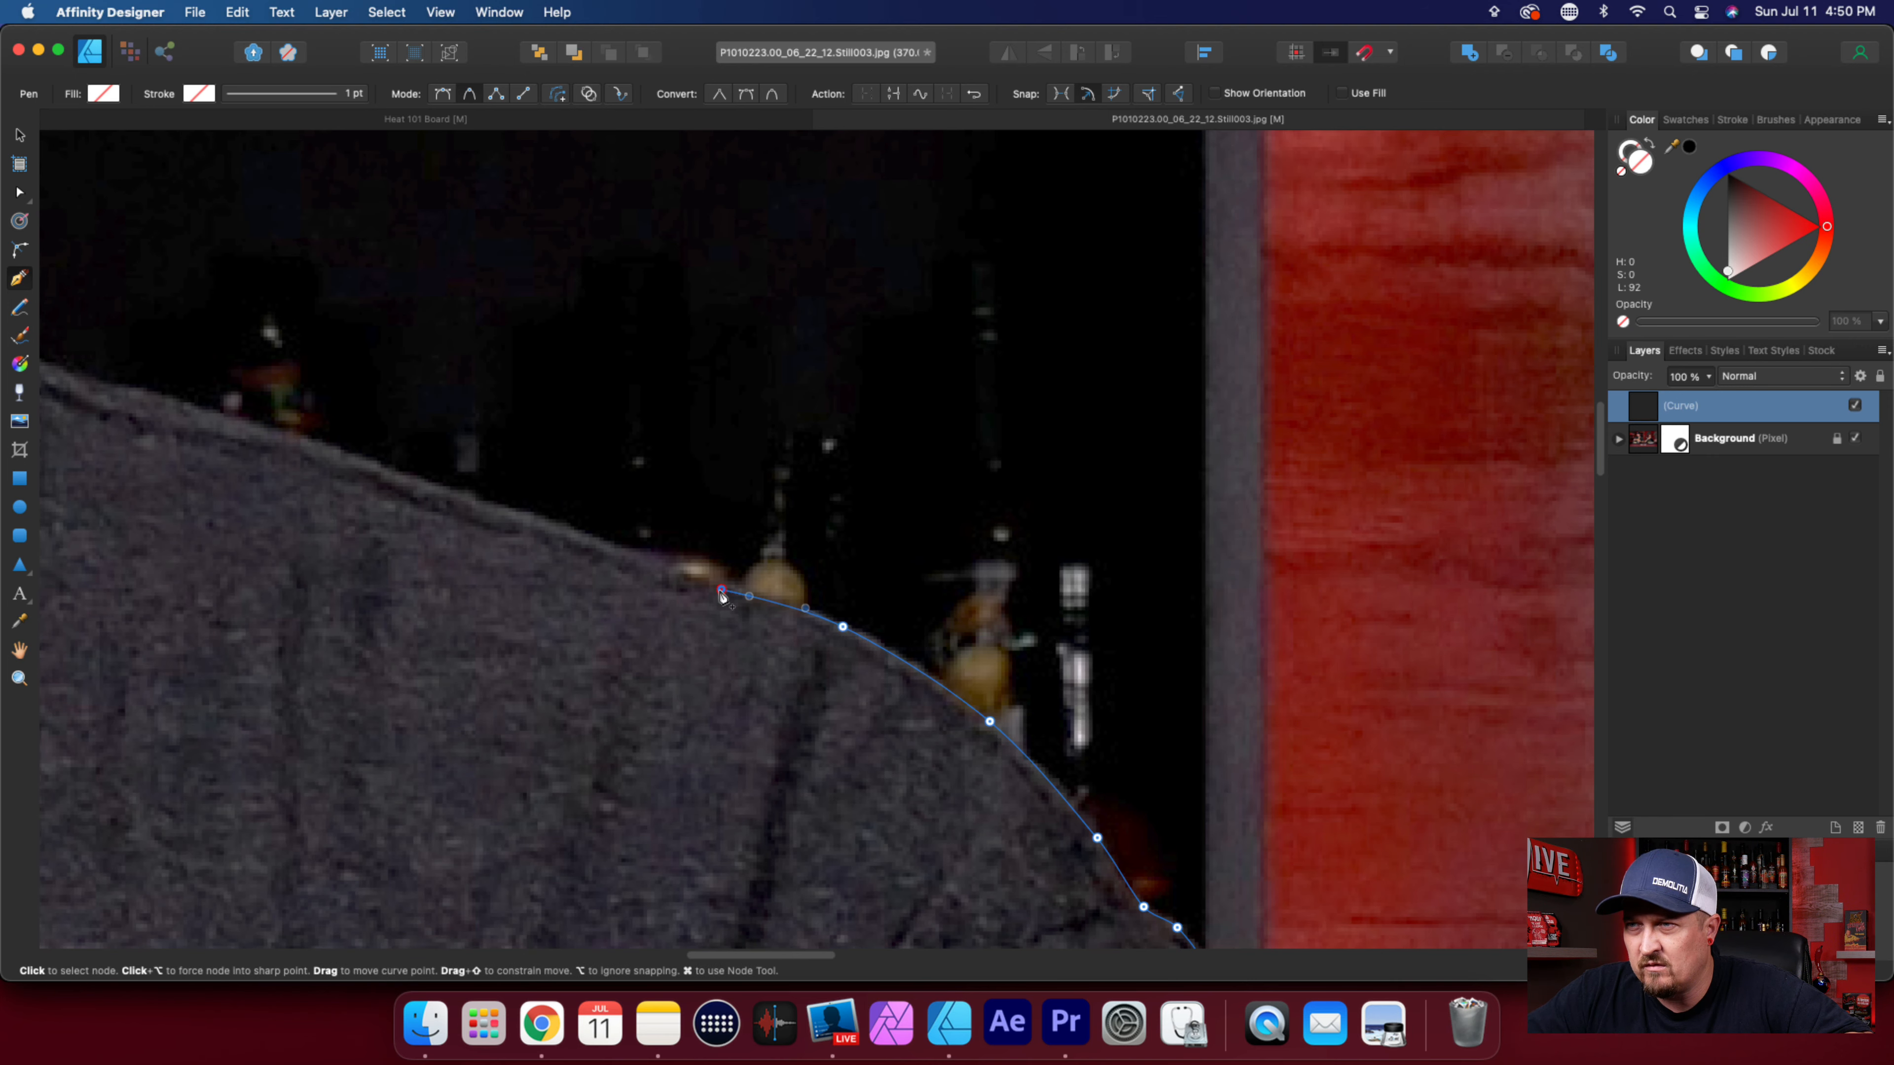
Trace the shoulder's sloping upper edge along the seam to the yellow bottle cap near the collar.
scroll(962, 866, left, 8)
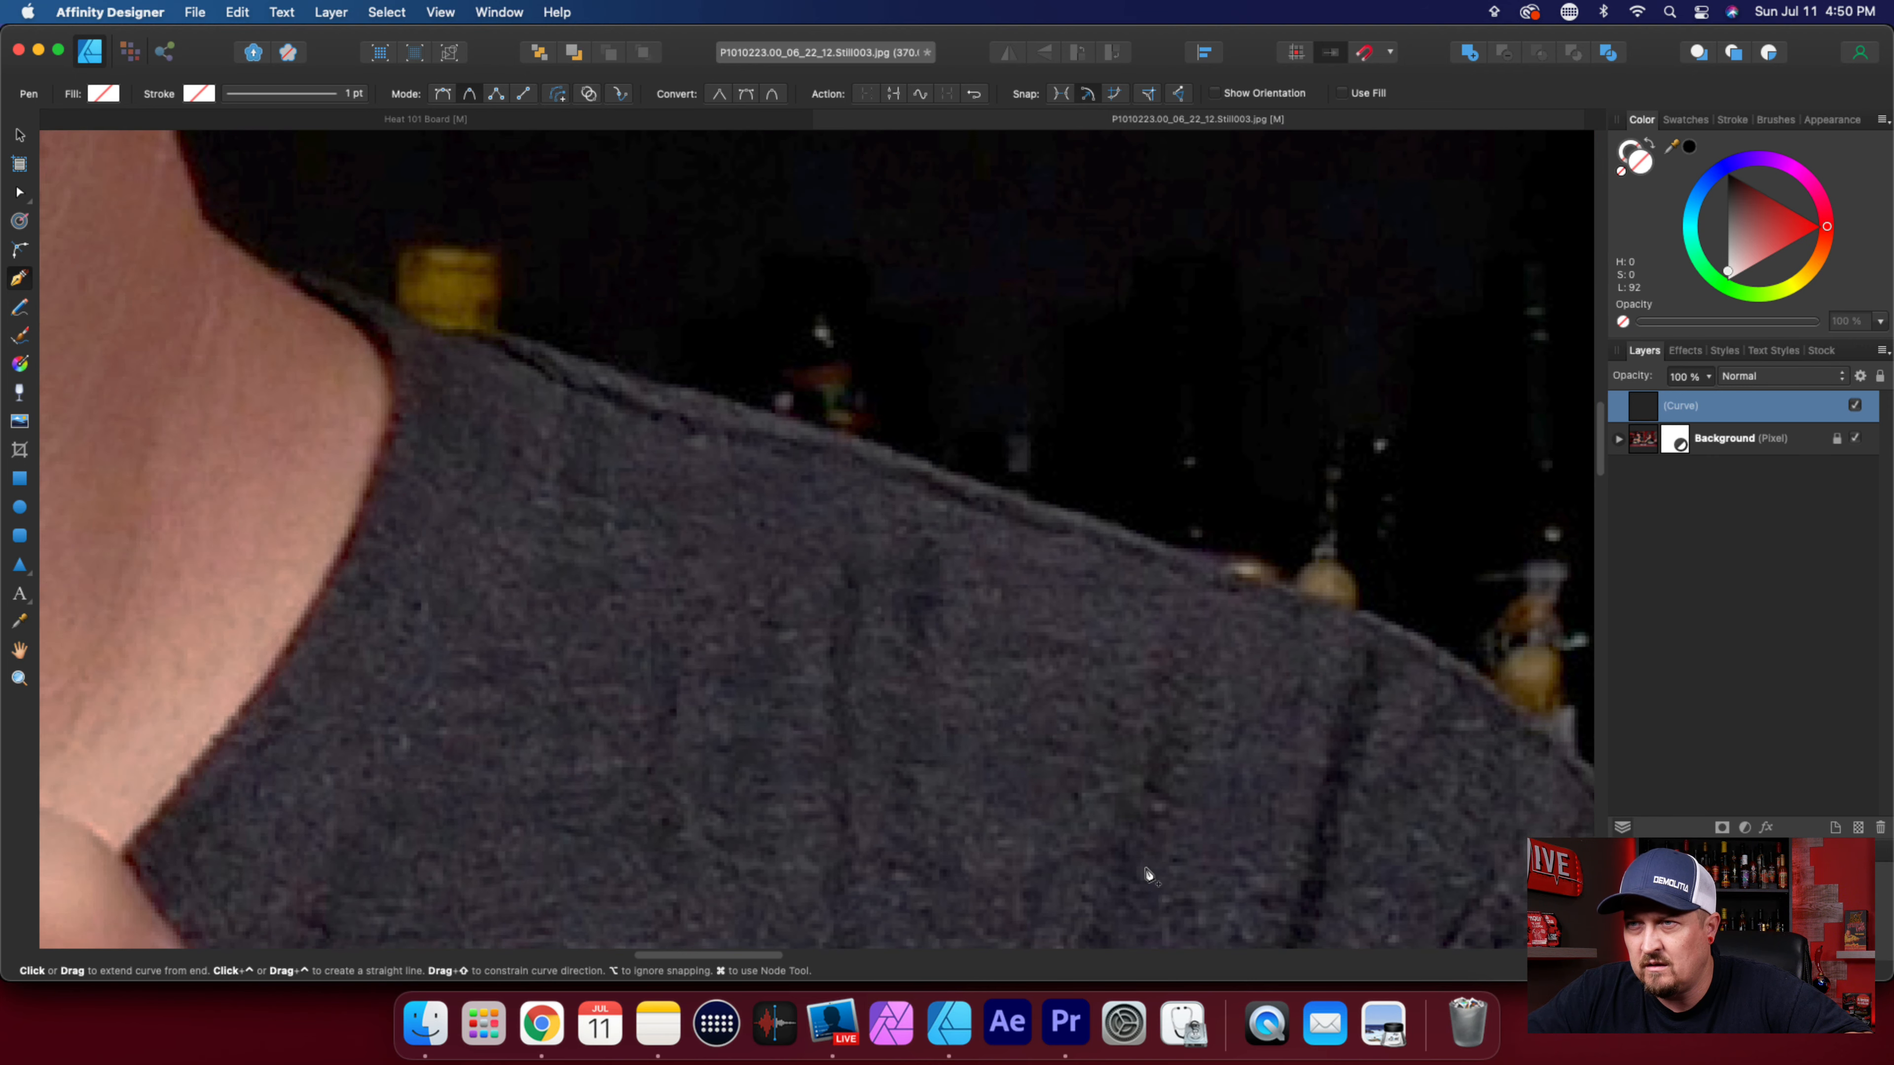
click(1122, 533)
click(857, 445)
click(682, 395)
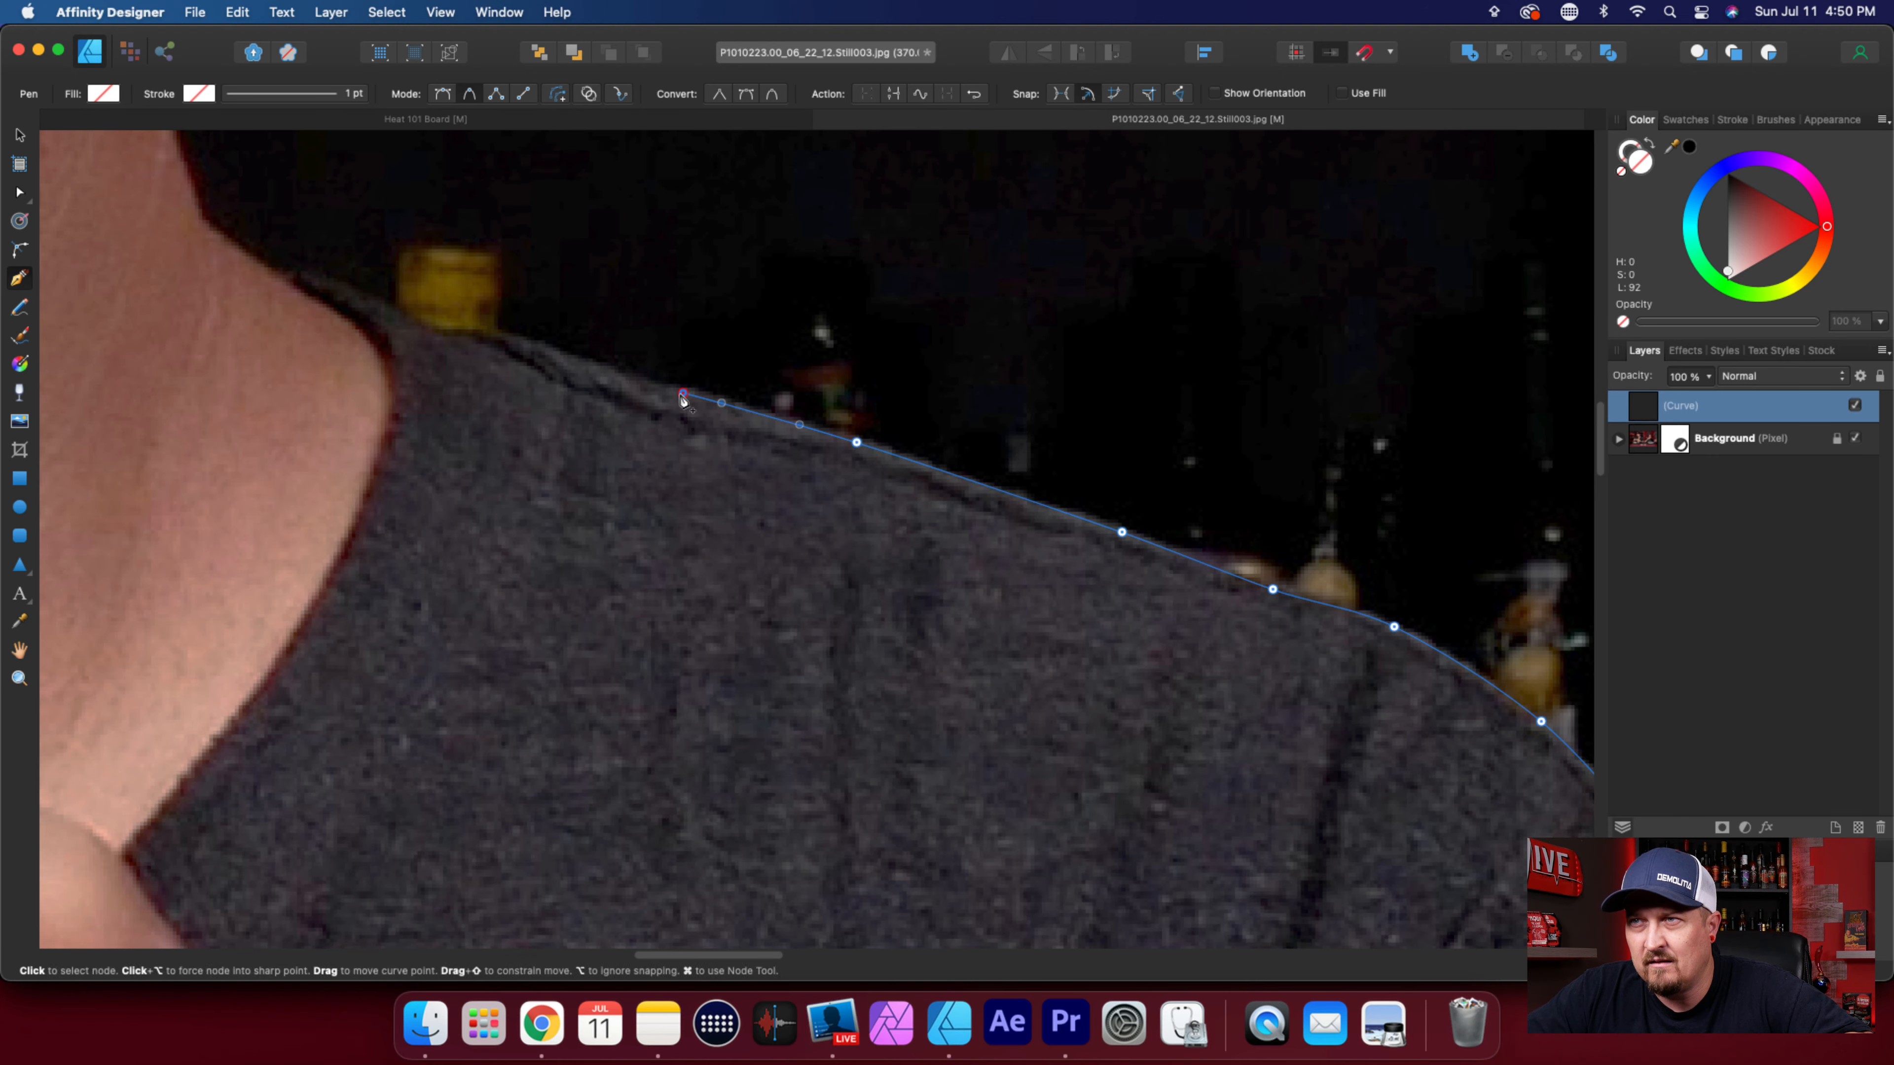
scroll(1268, 869, left, 8)
click(1109, 355)
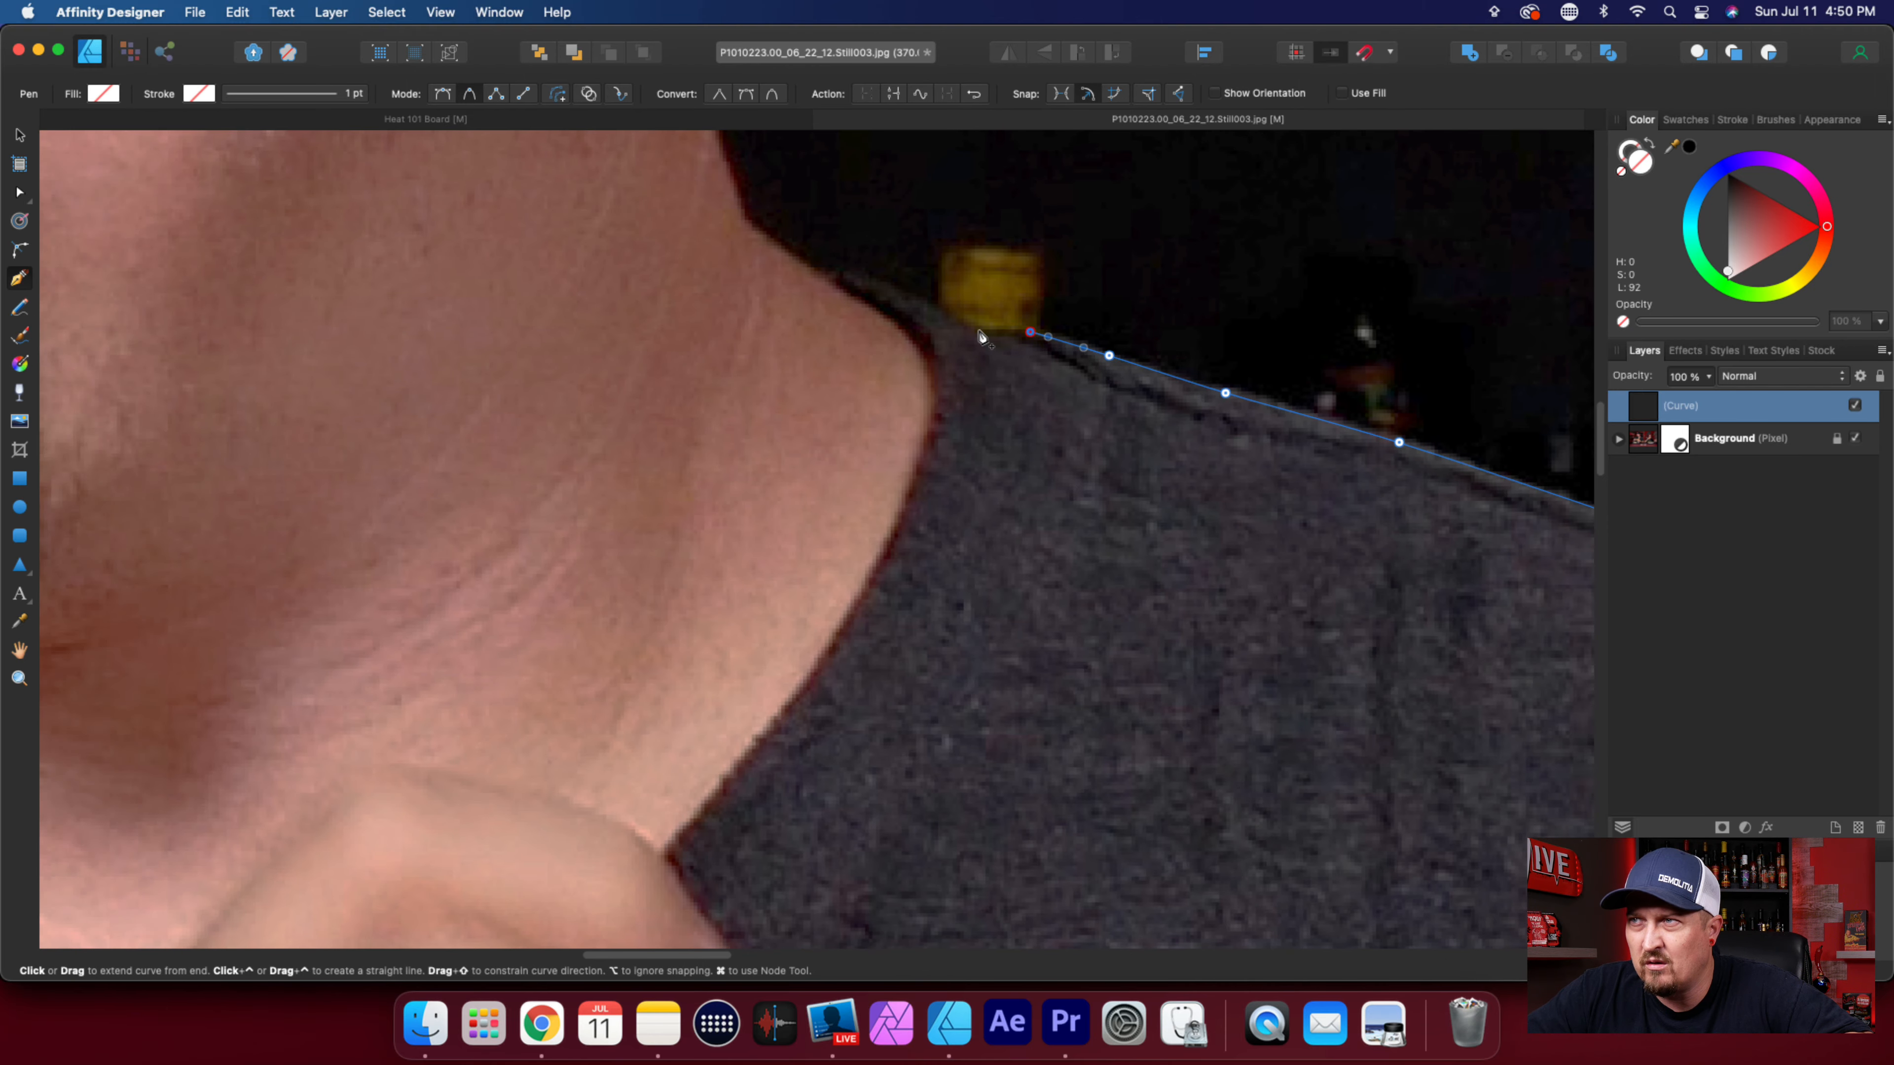
Extend the outline from the yellow cap along the collar's upper edge toward the neck.
scroll(1087, 706, up, 10)
scroll(1086, 706, left, 10)
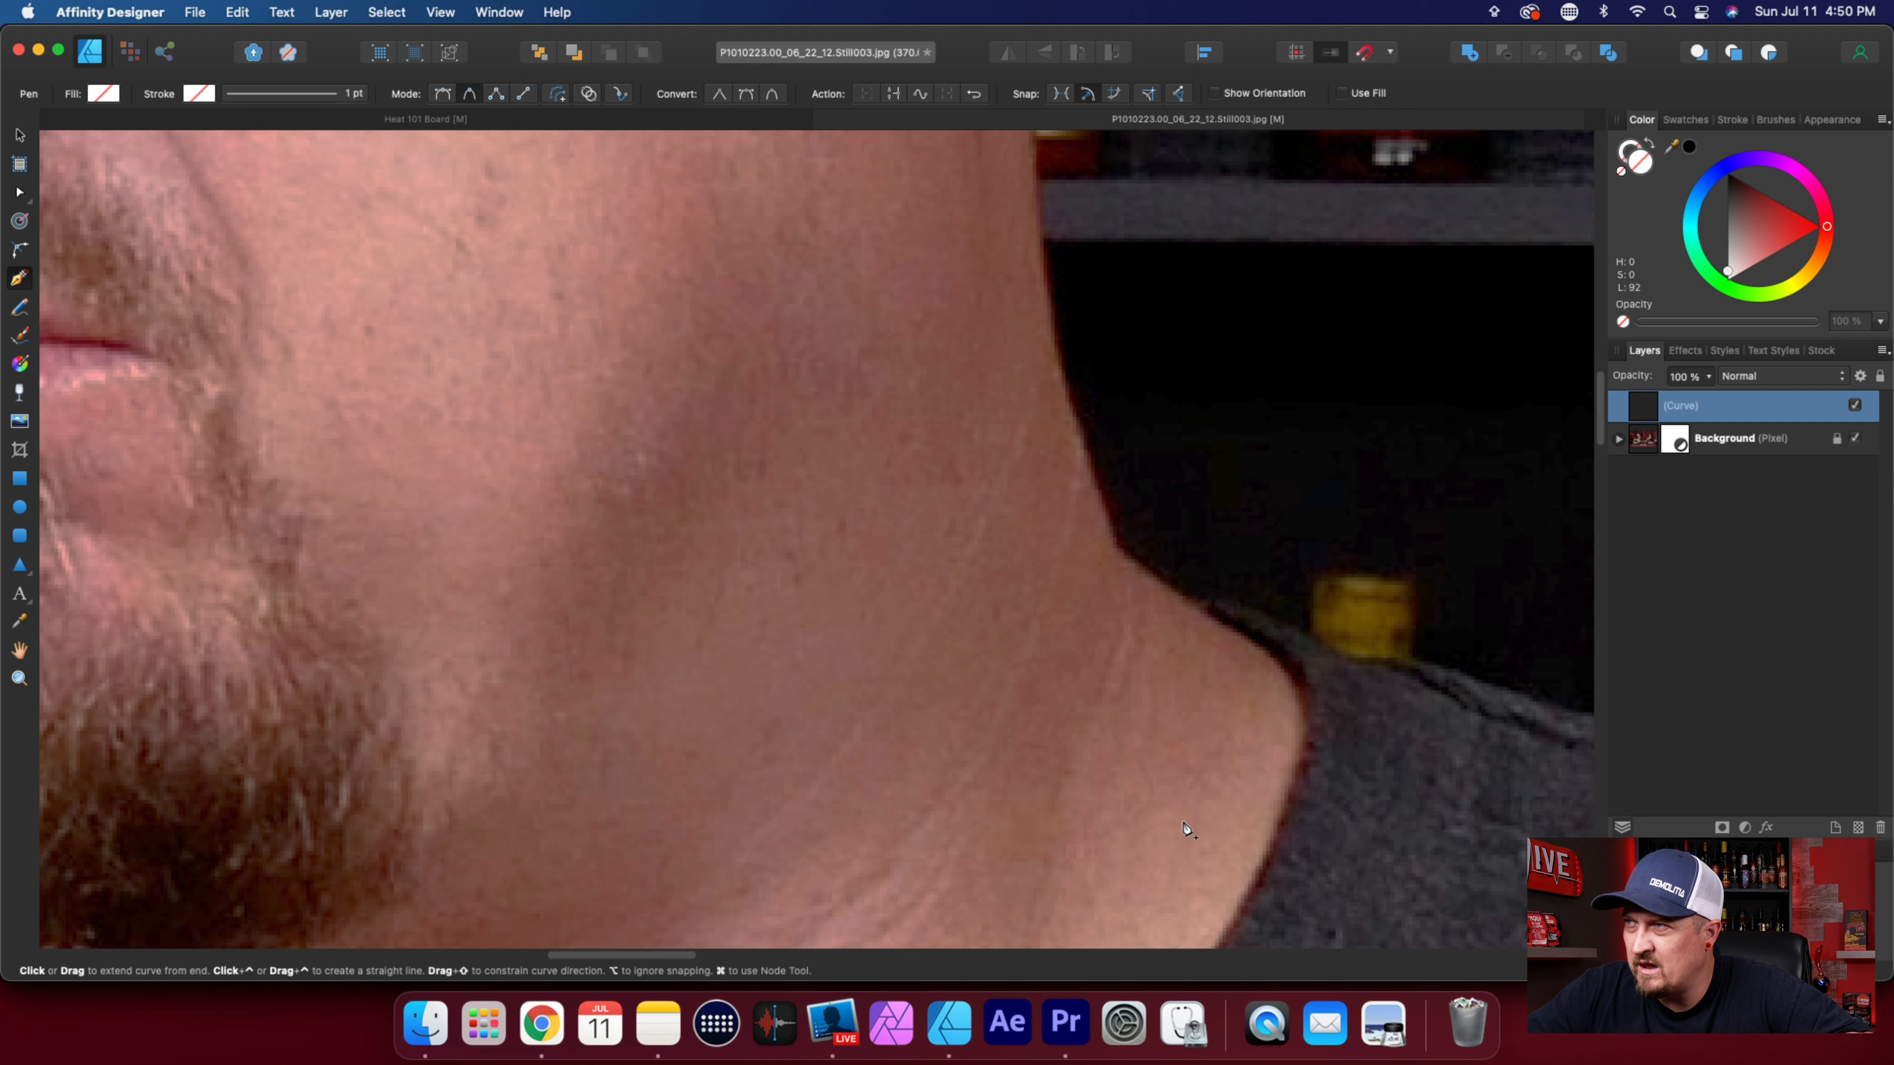
click(1297, 645)
click(1247, 618)
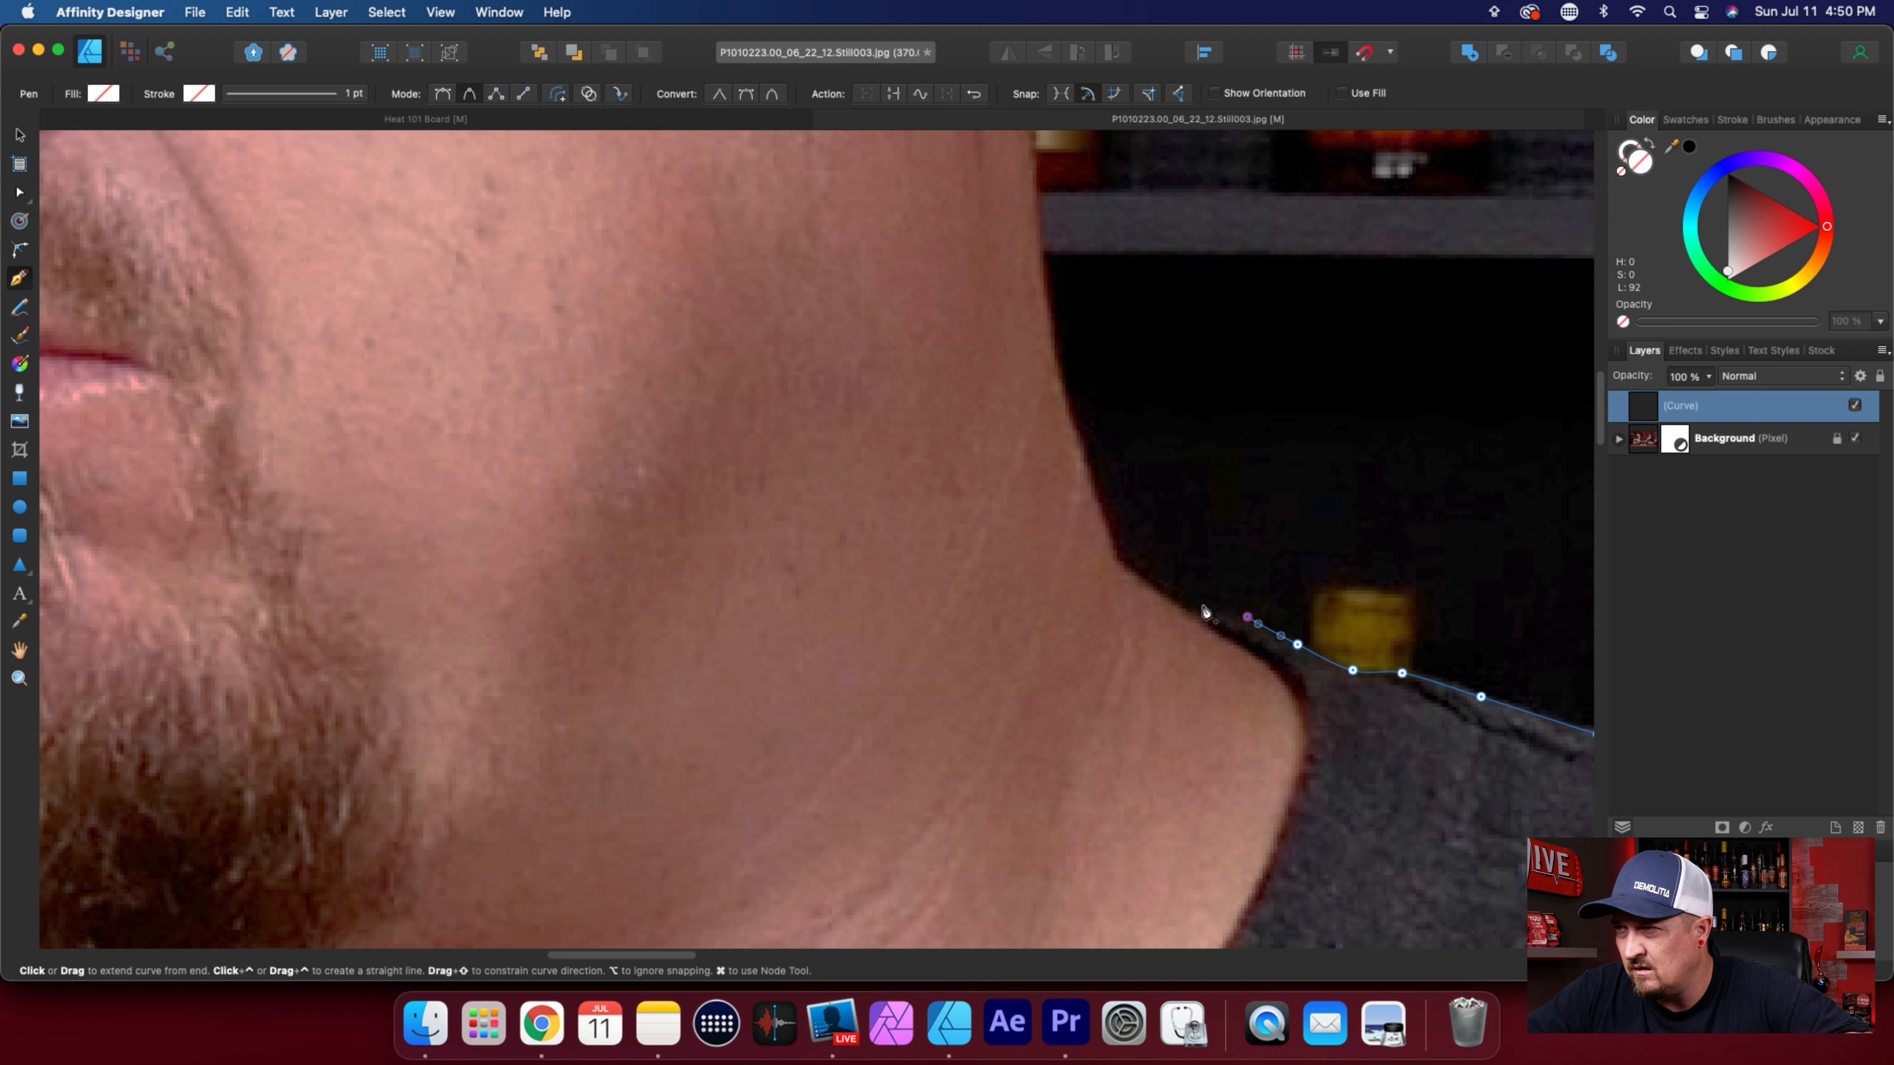
Trace the last of the collar's upper edge, round the corner at the neck's base, and start up the neck.
click(1202, 602)
click(1173, 599)
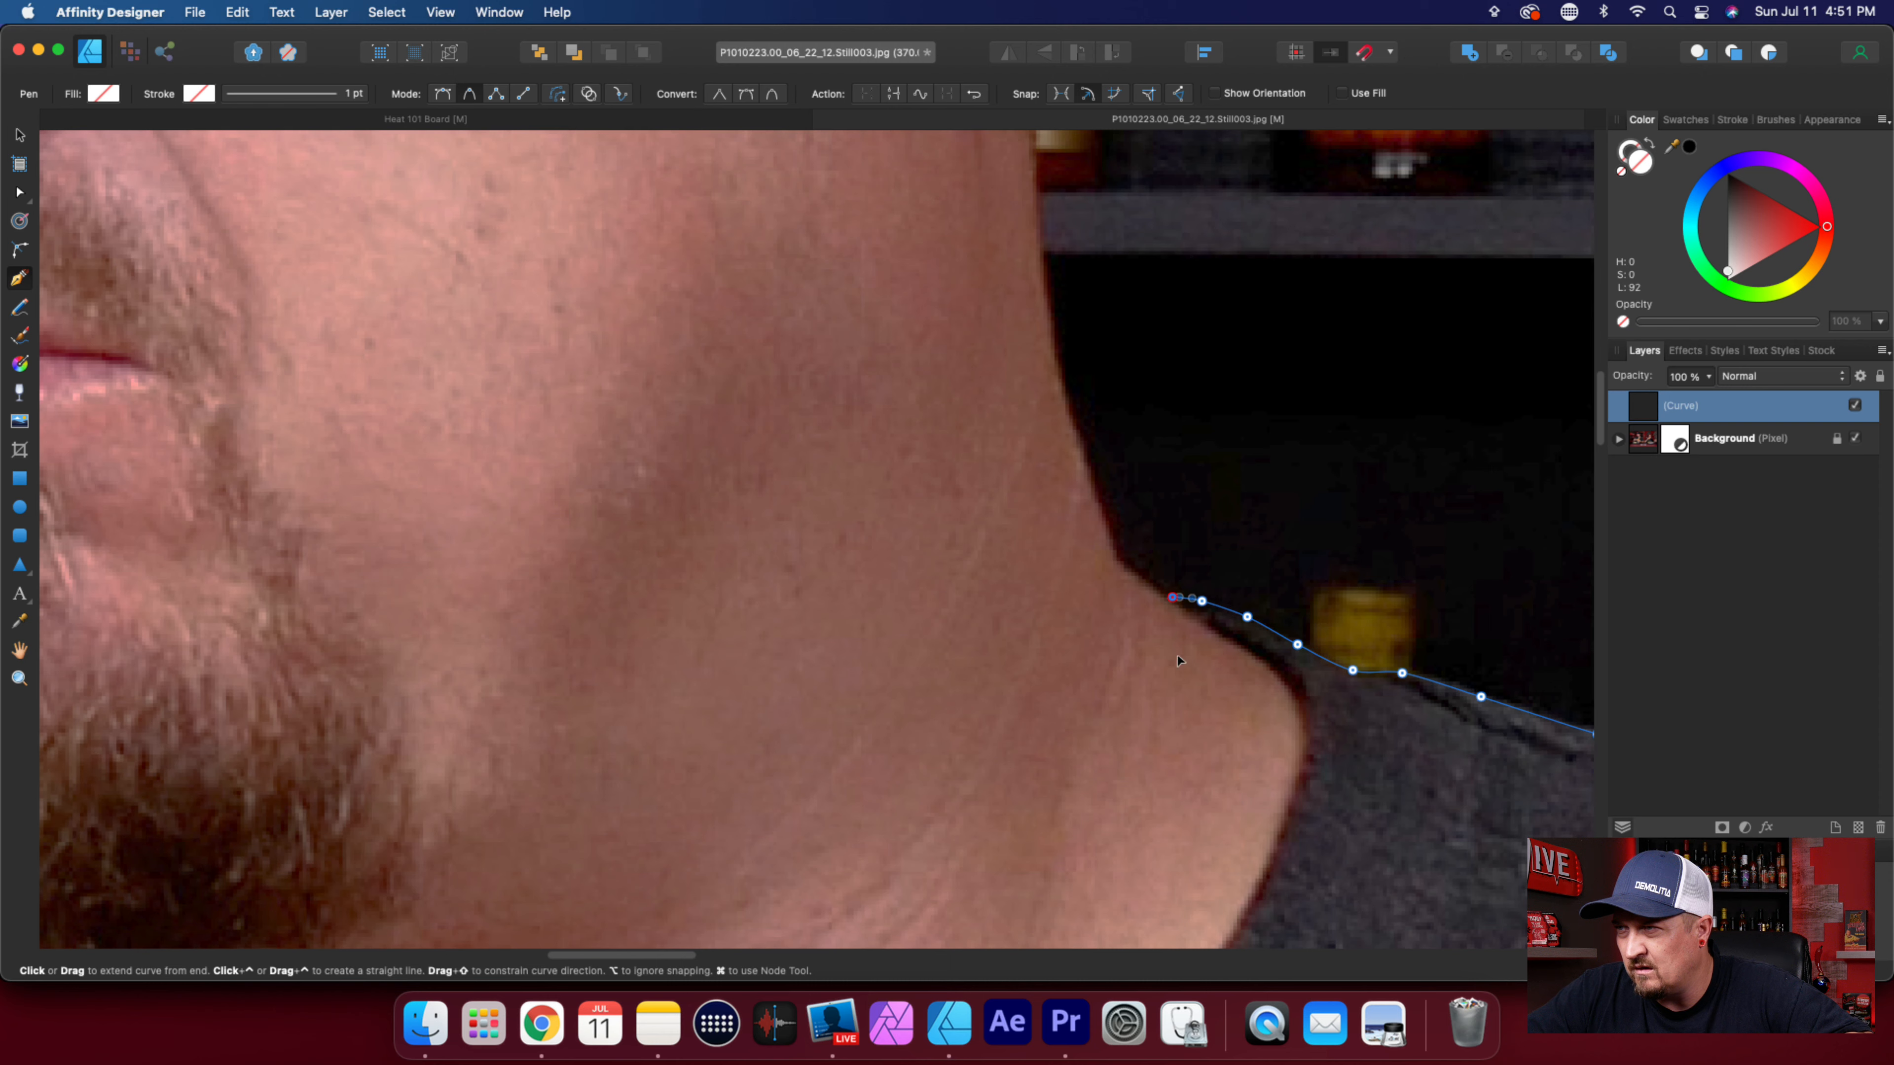
click(1160, 596)
click(1126, 572)
click(1095, 513)
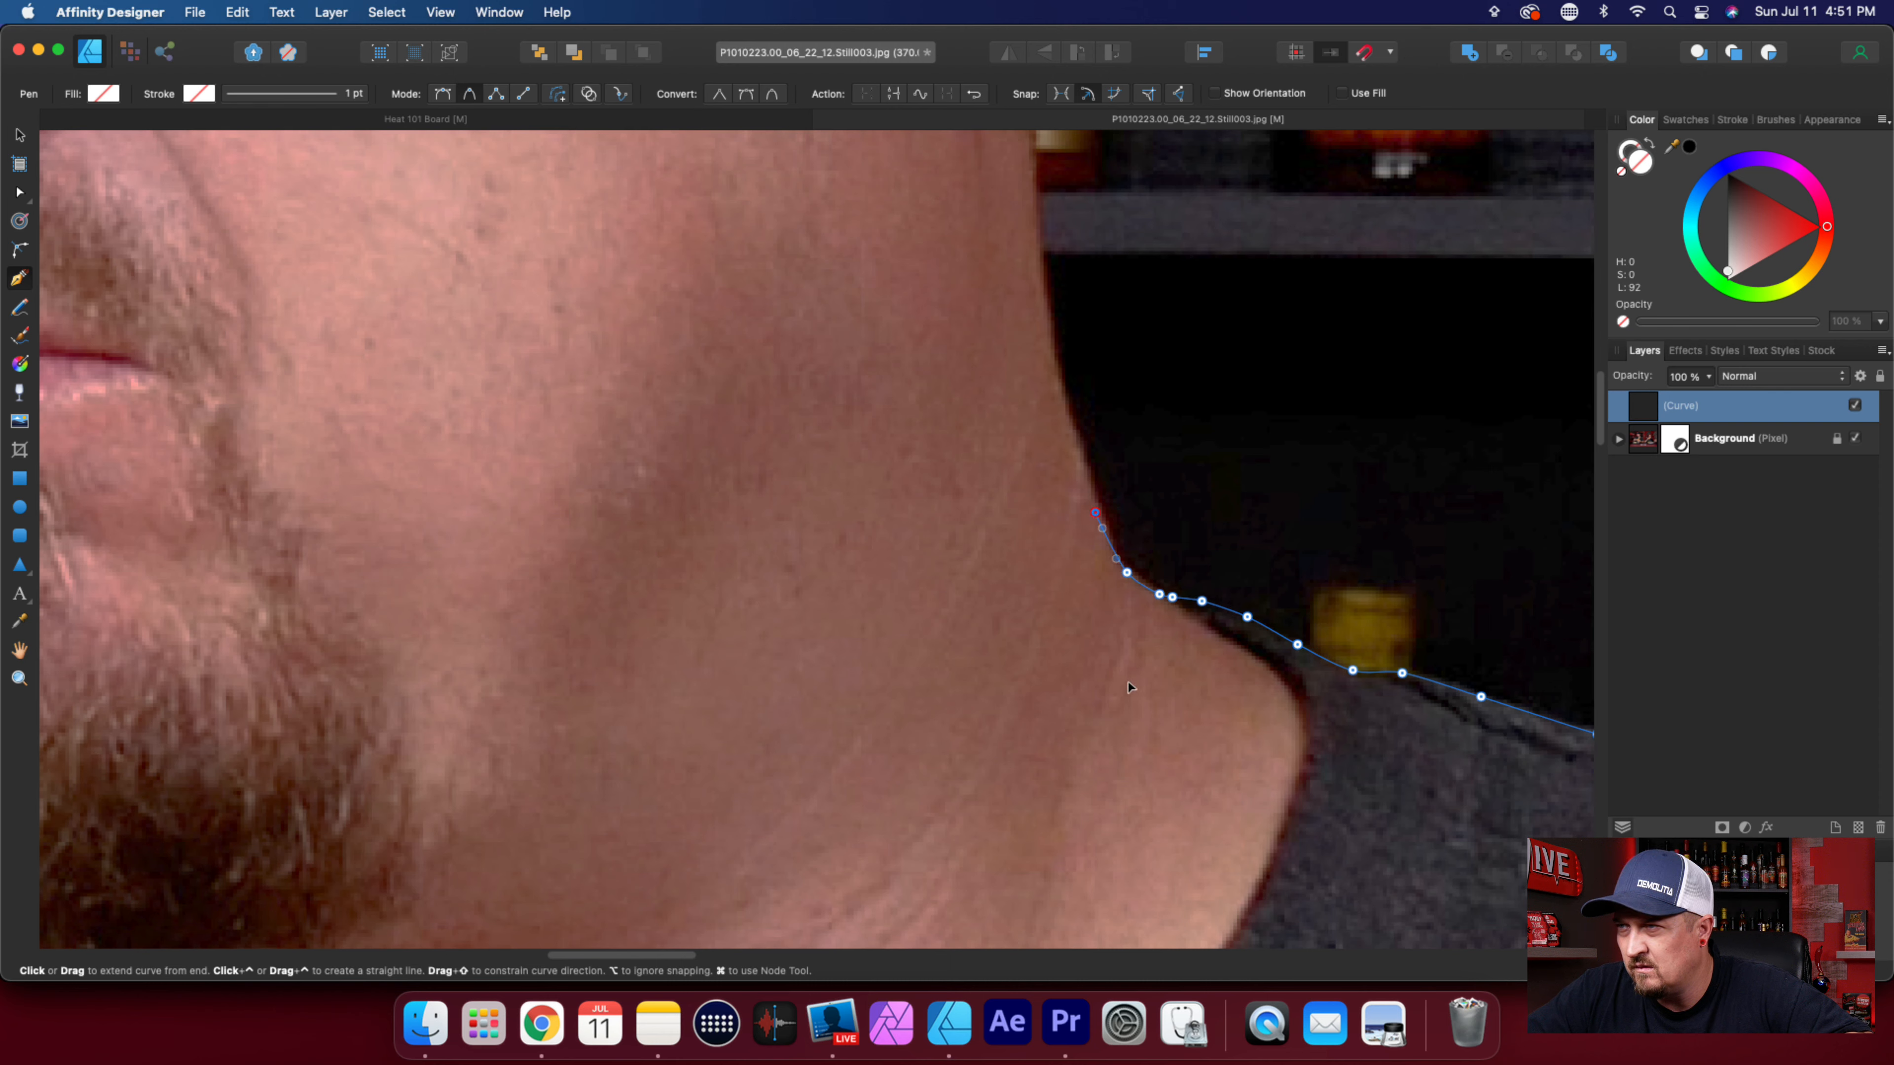
Adjust the outline at the corner where the neck meets the shoulder with the Node tool so it hugs the skin.
scroll(1139, 724, up, 2)
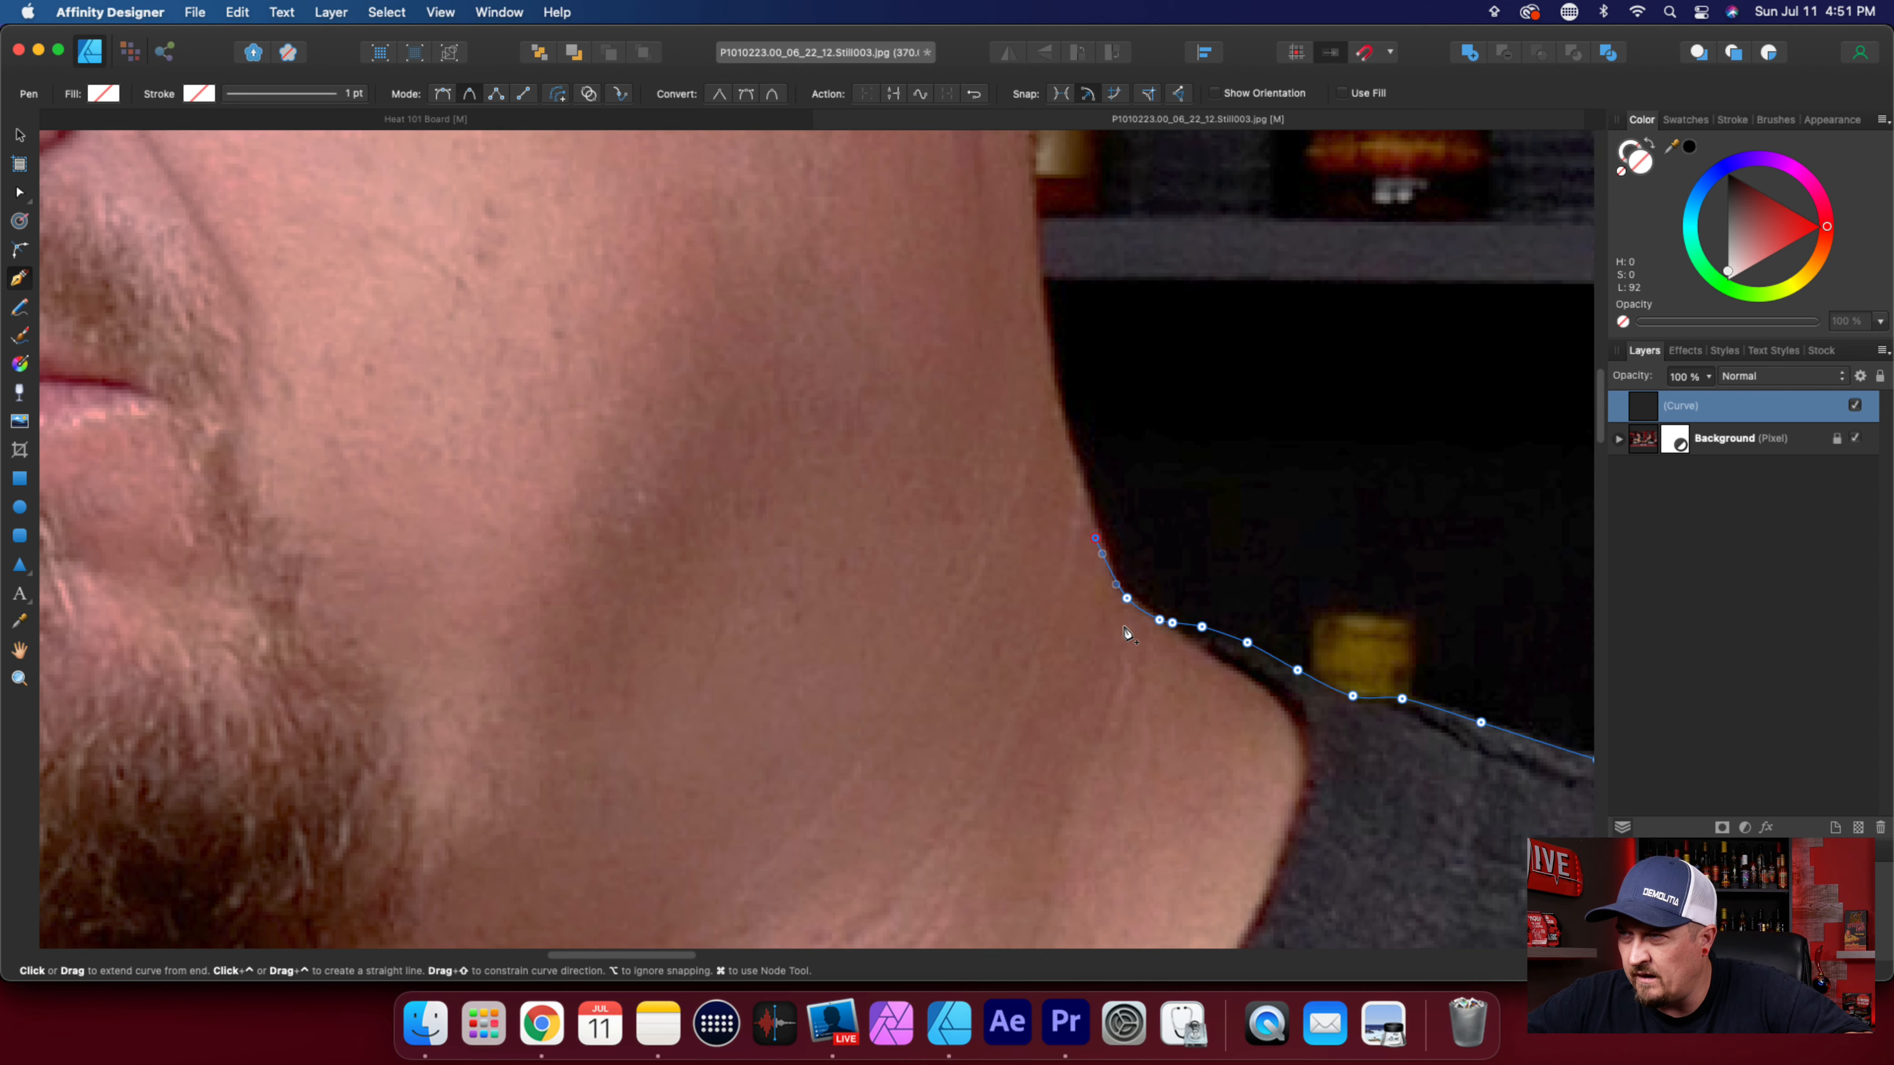
key(a)
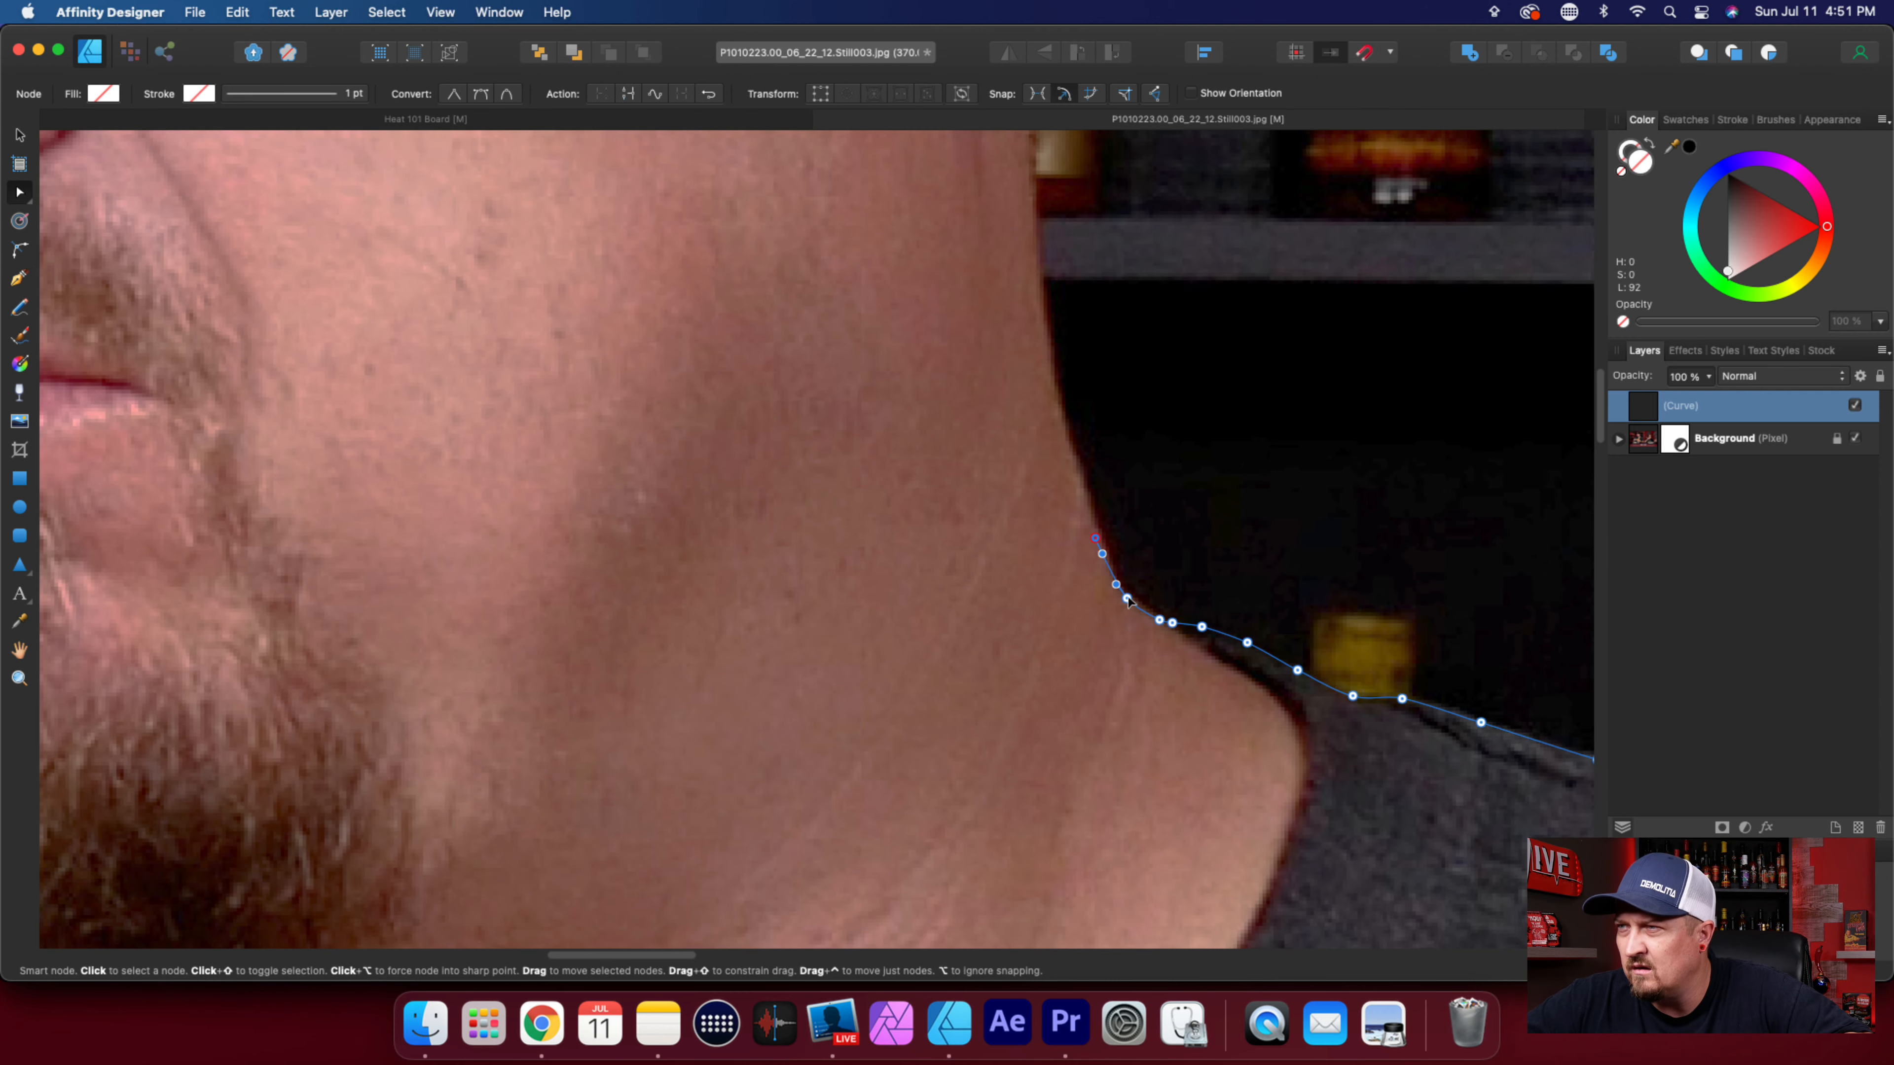
scroll(1128, 601, up, 3)
click(1121, 589)
drag(1120, 589, 1114, 582)
scroll(1049, 661, down, 3)
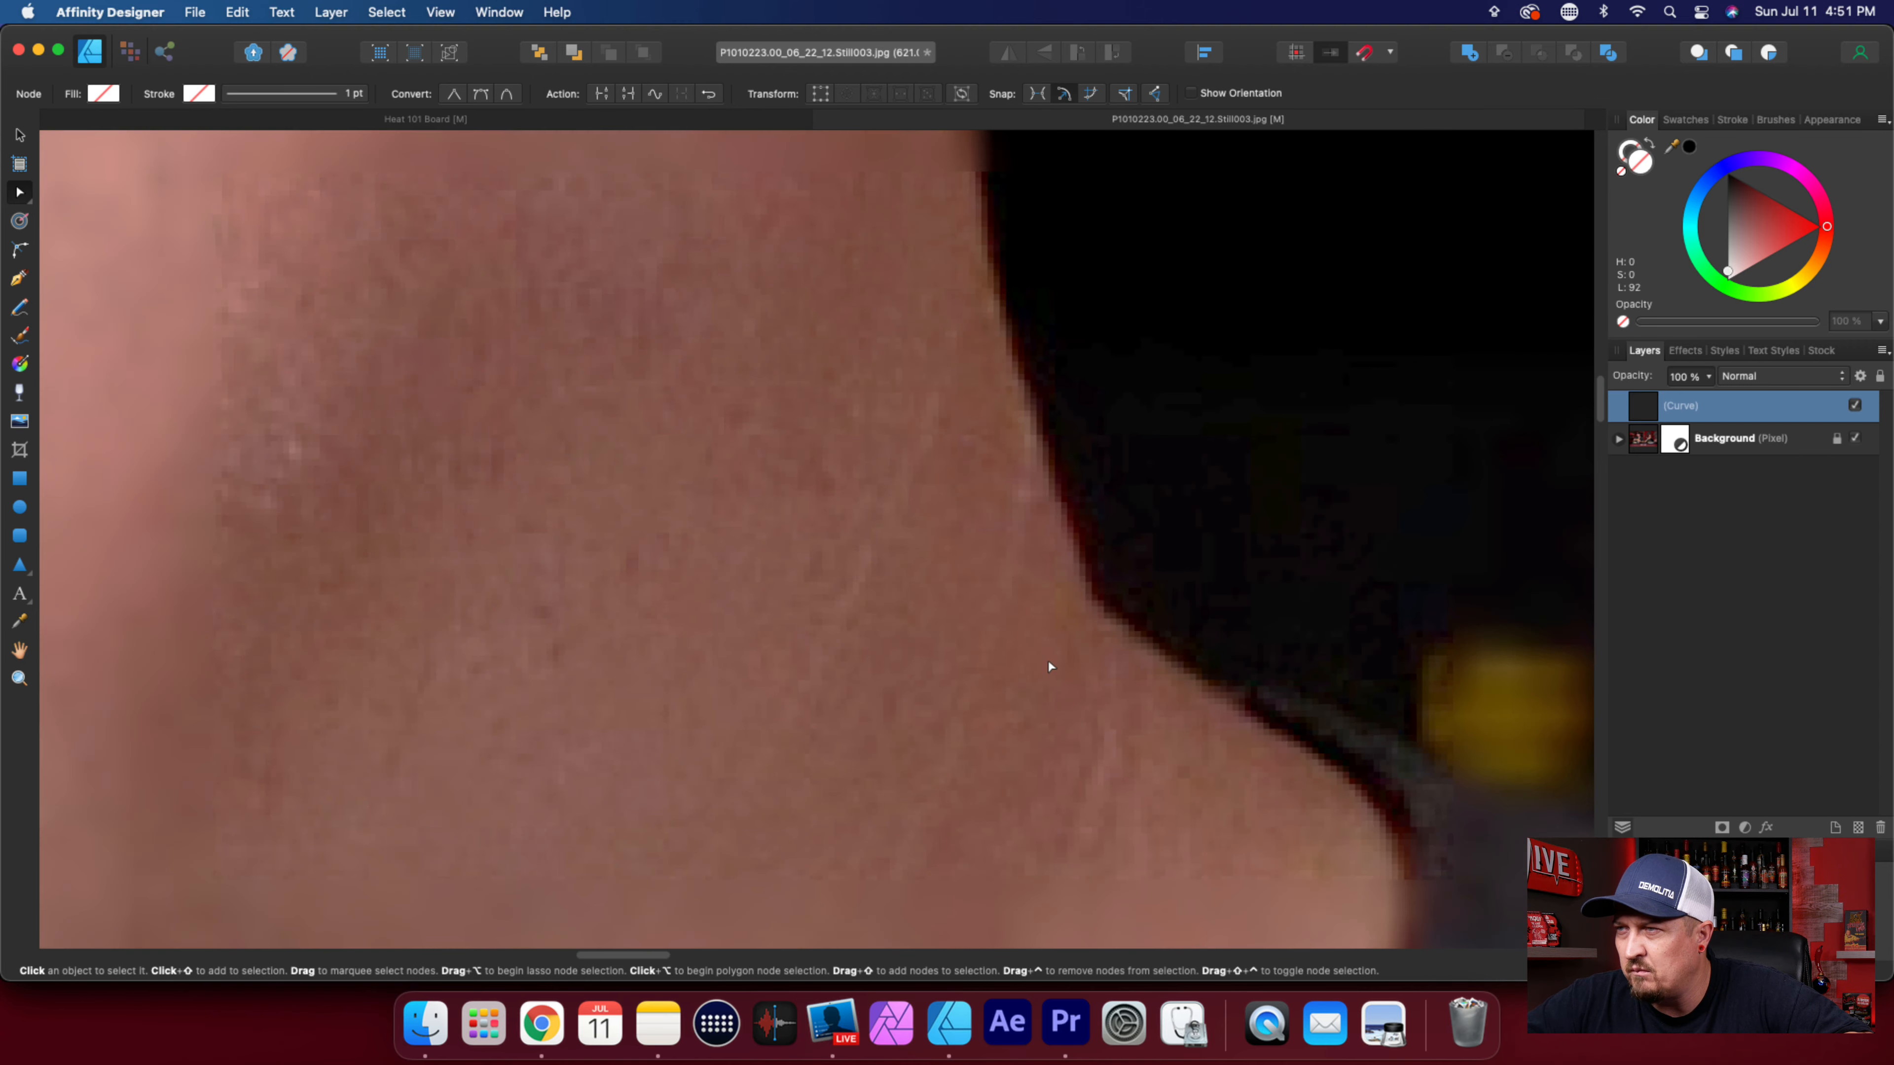
scroll(1050, 664, down, 4)
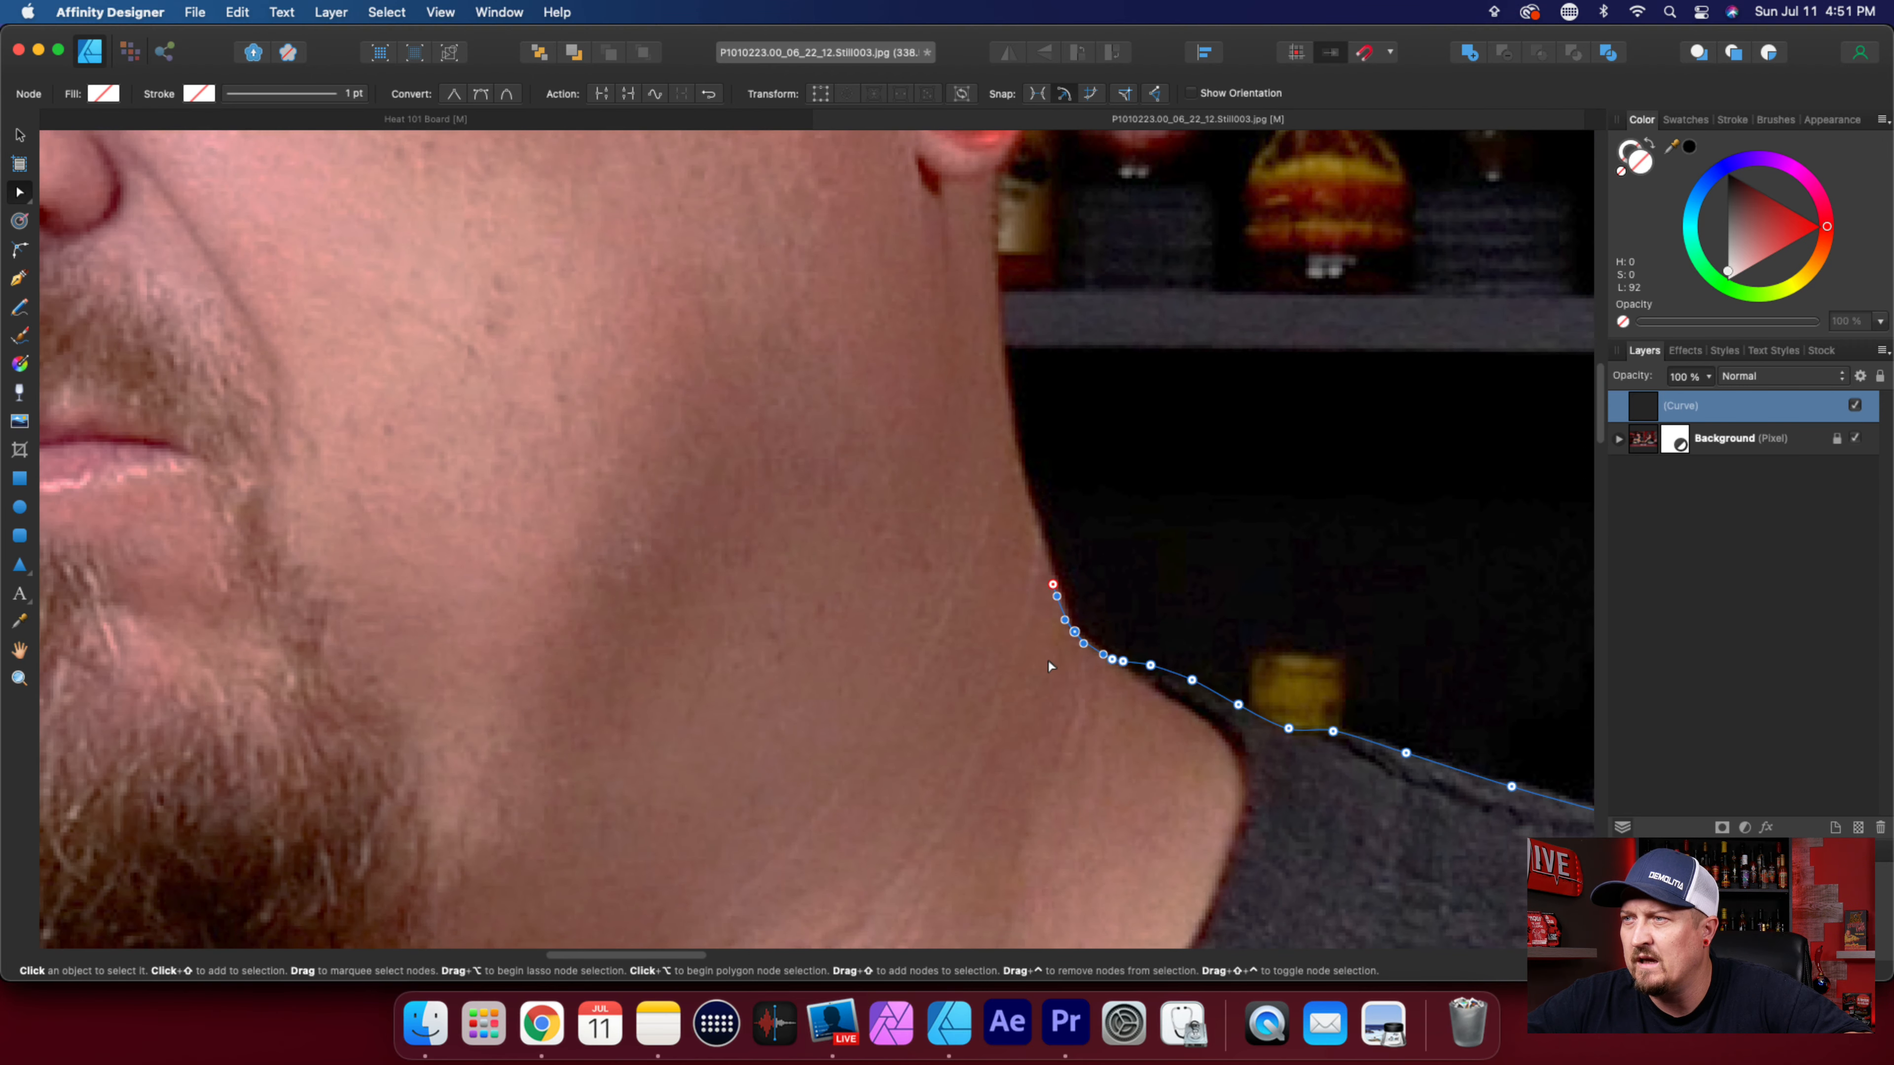
Resume the Pen outline and trace the back of the neck upward past the grey shelf to just below the earlobe.
key(p)
scroll(1036, 627, up, 5)
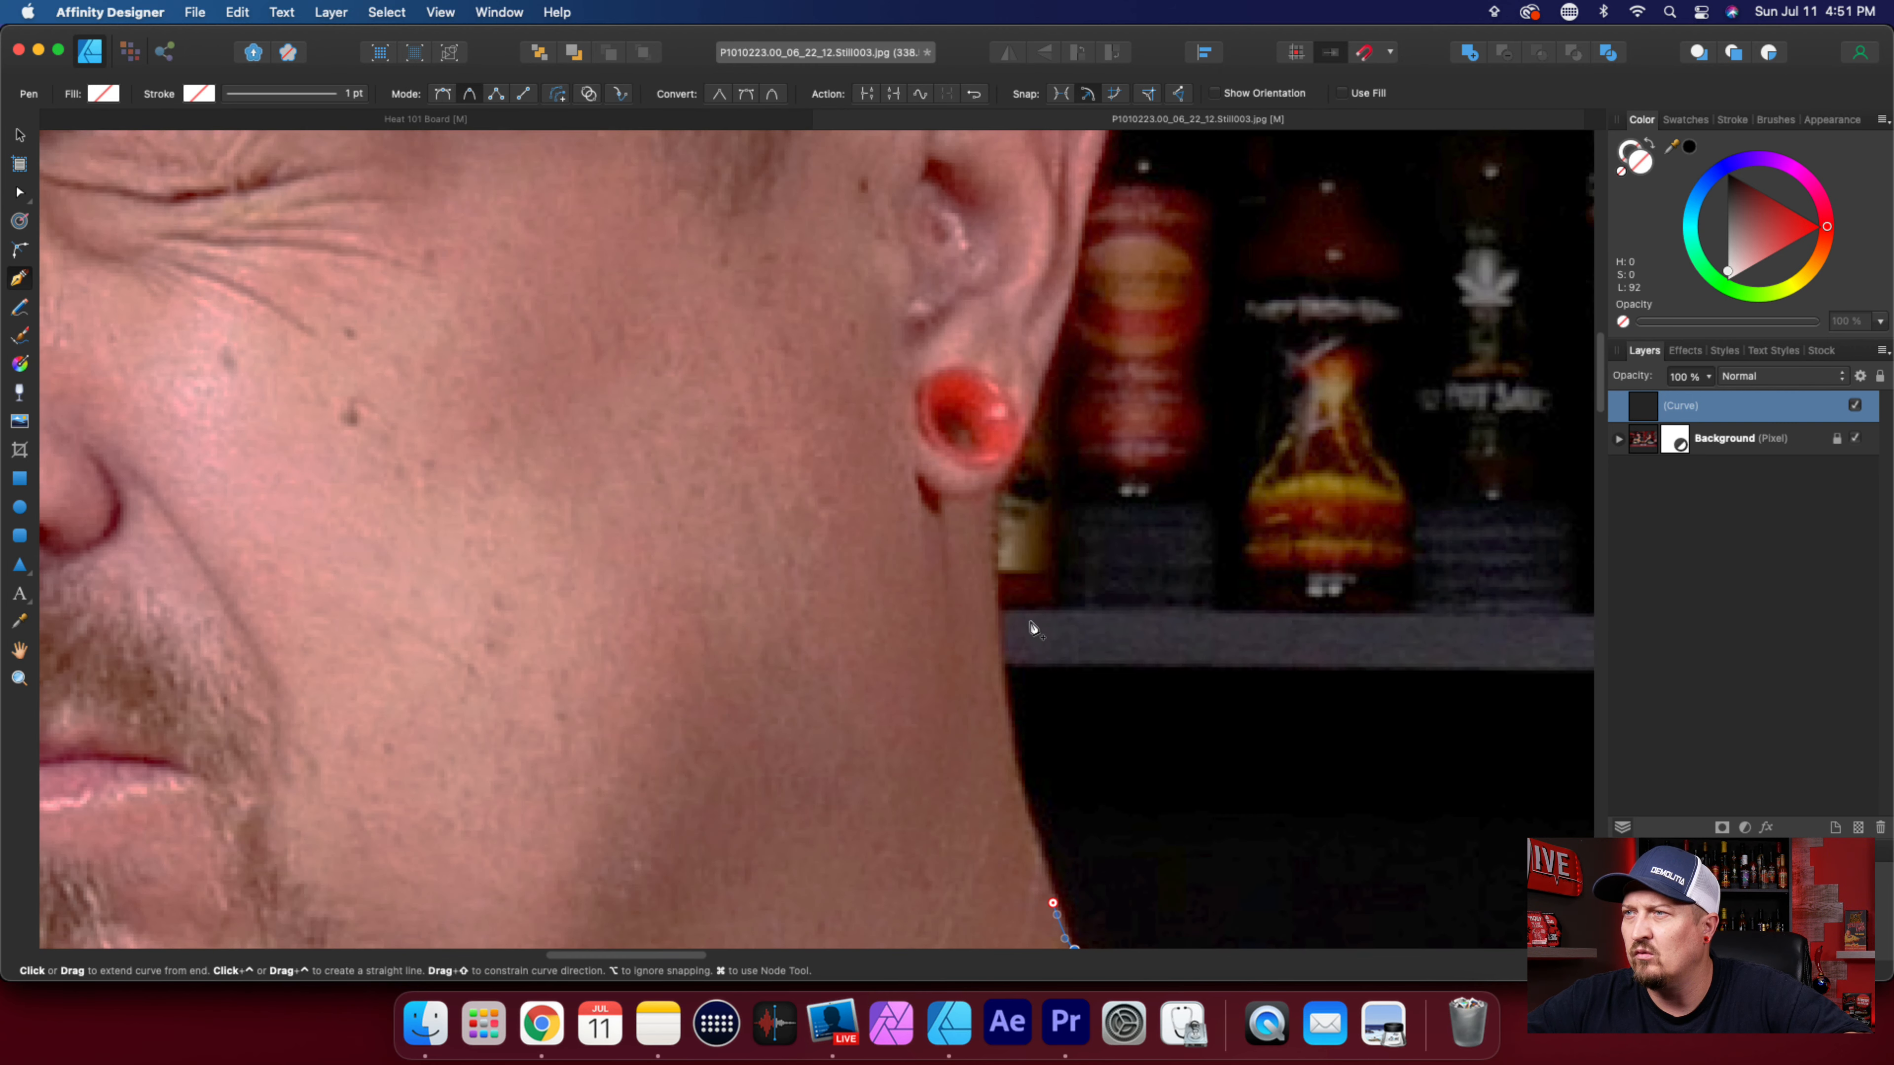
click(1027, 821)
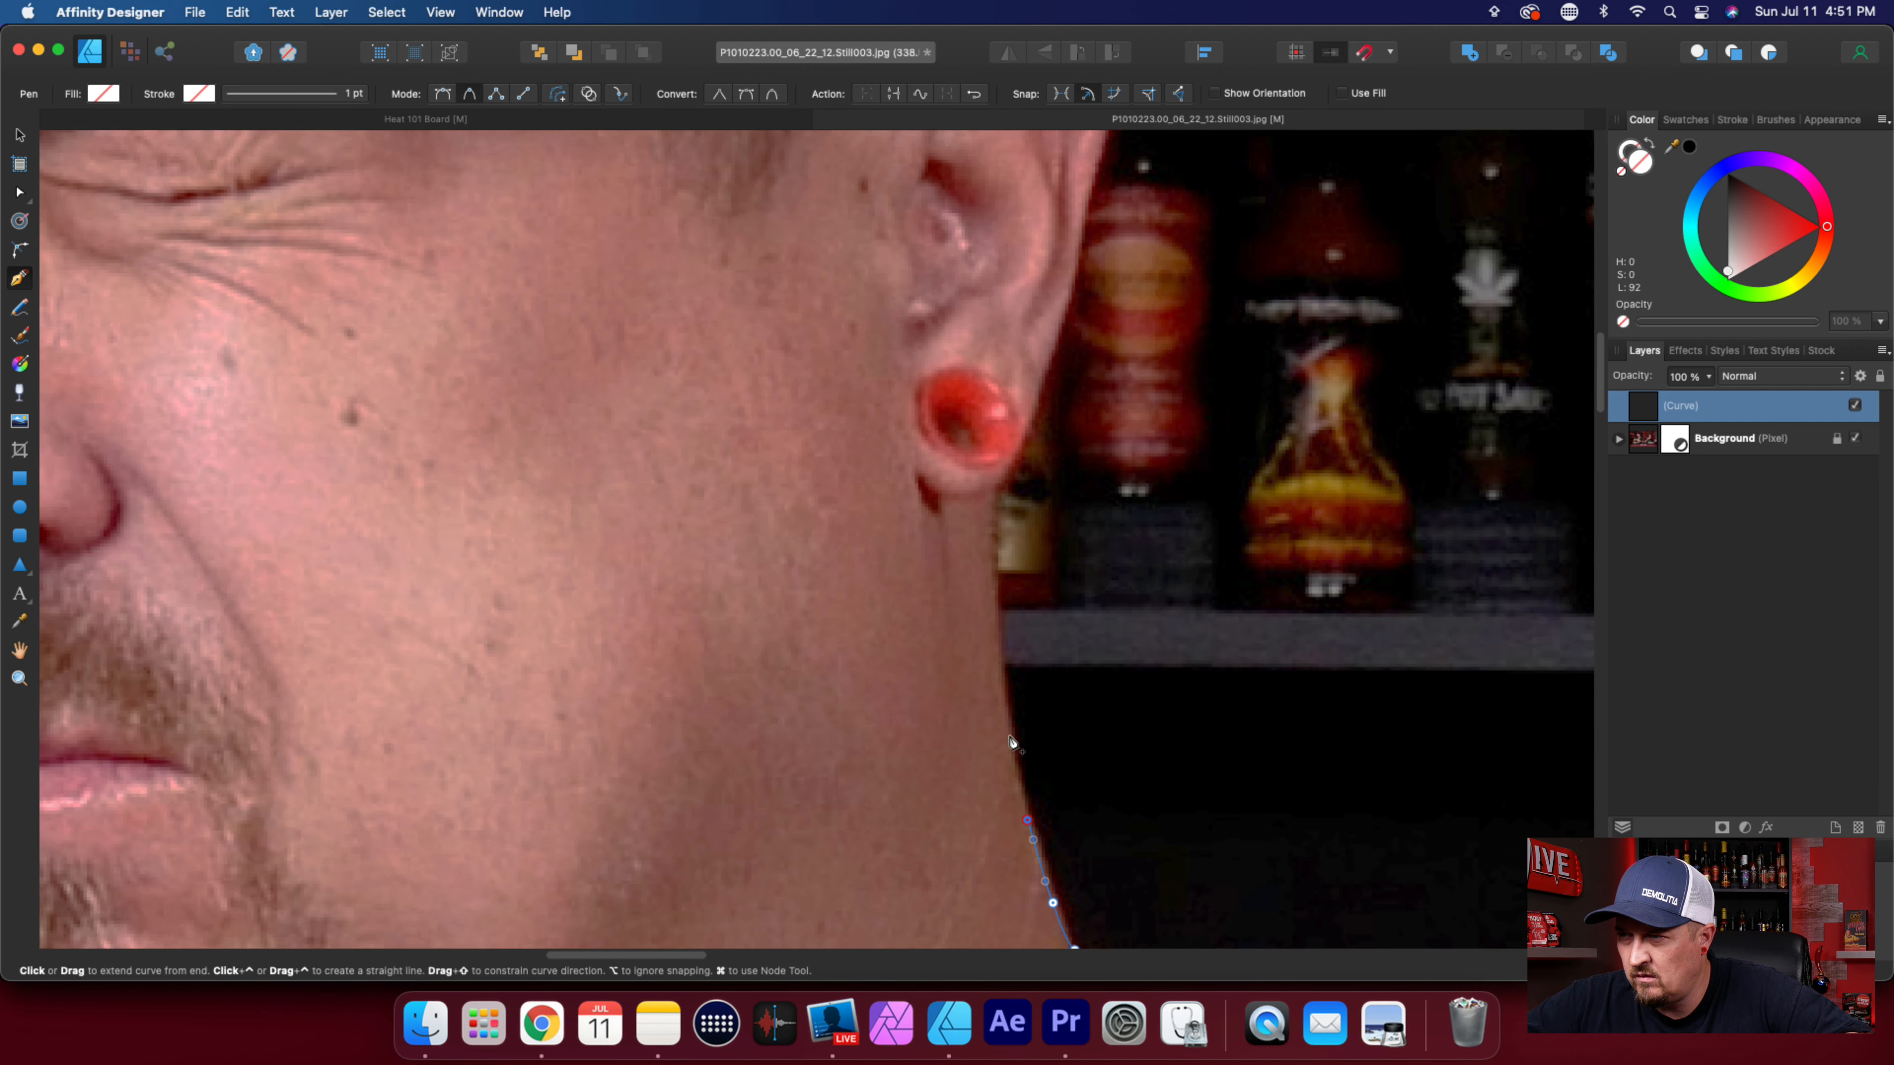
click(1004, 707)
click(999, 490)
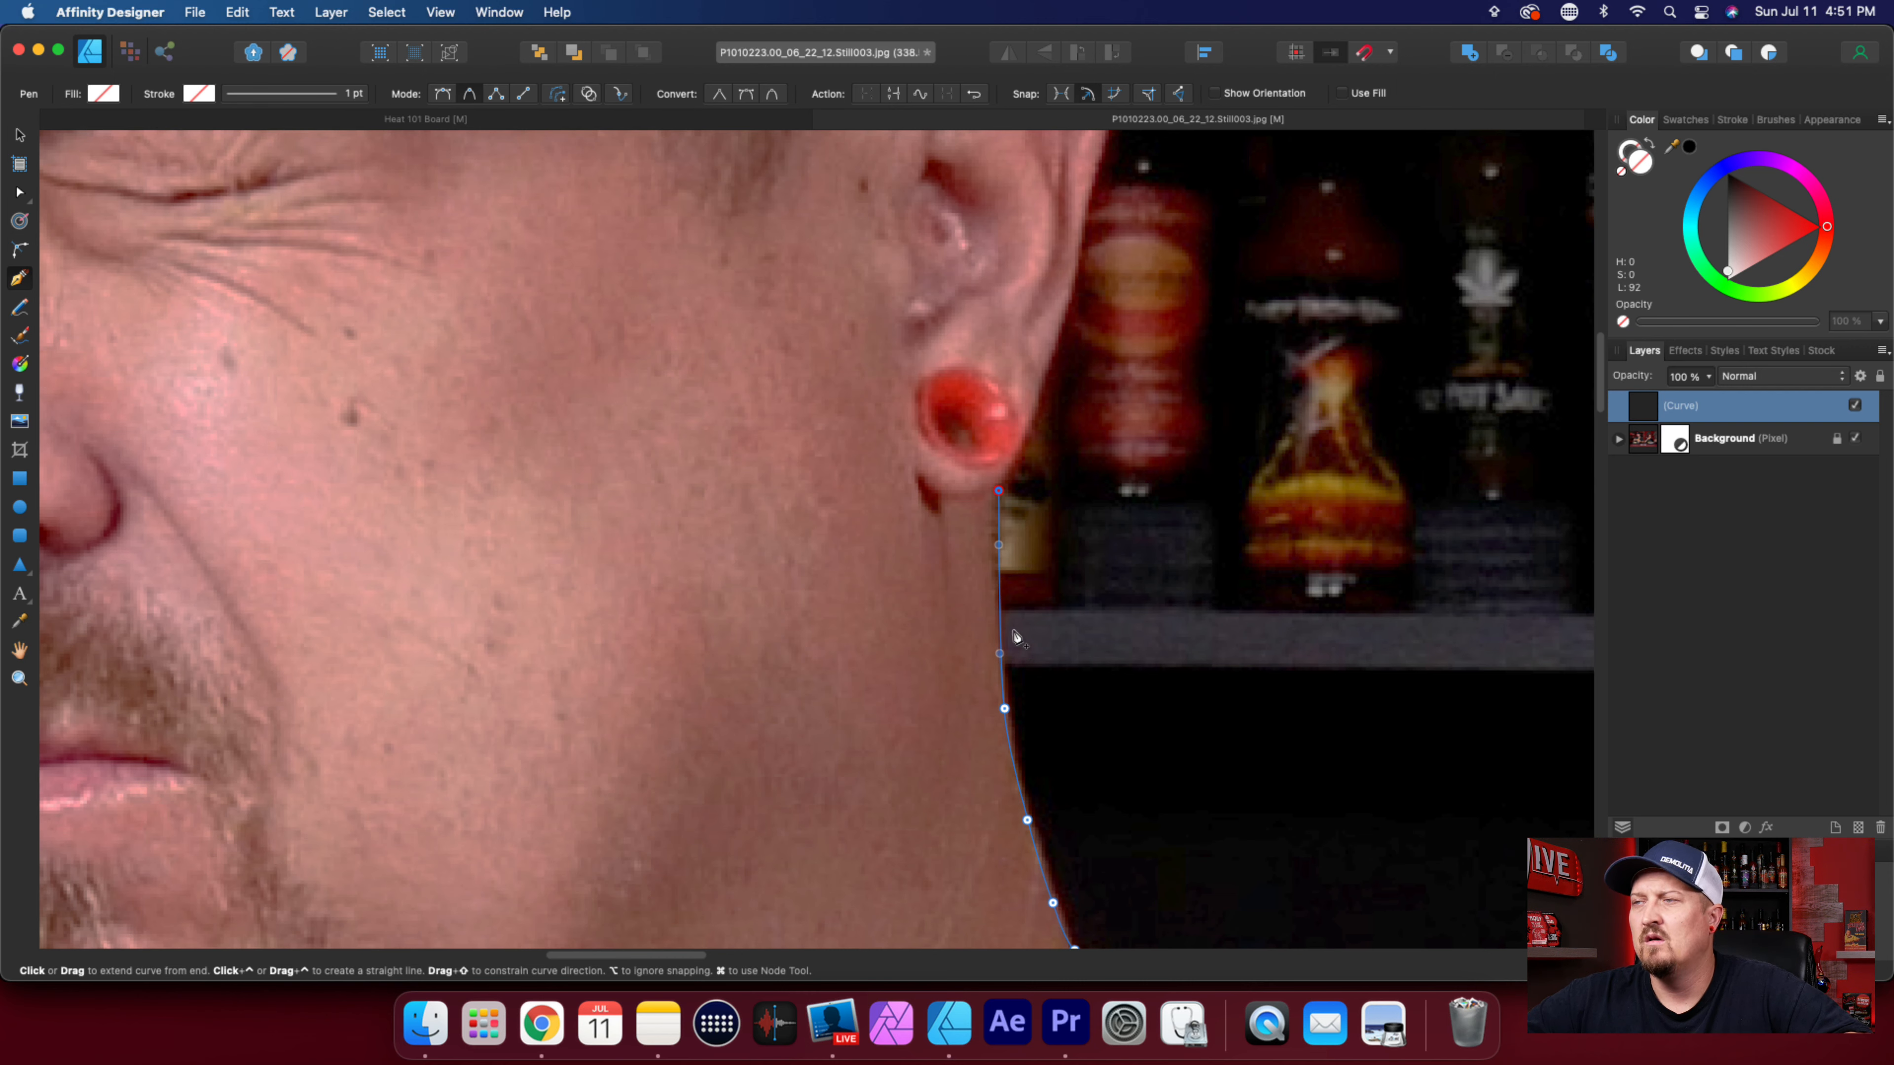
key(super+z)
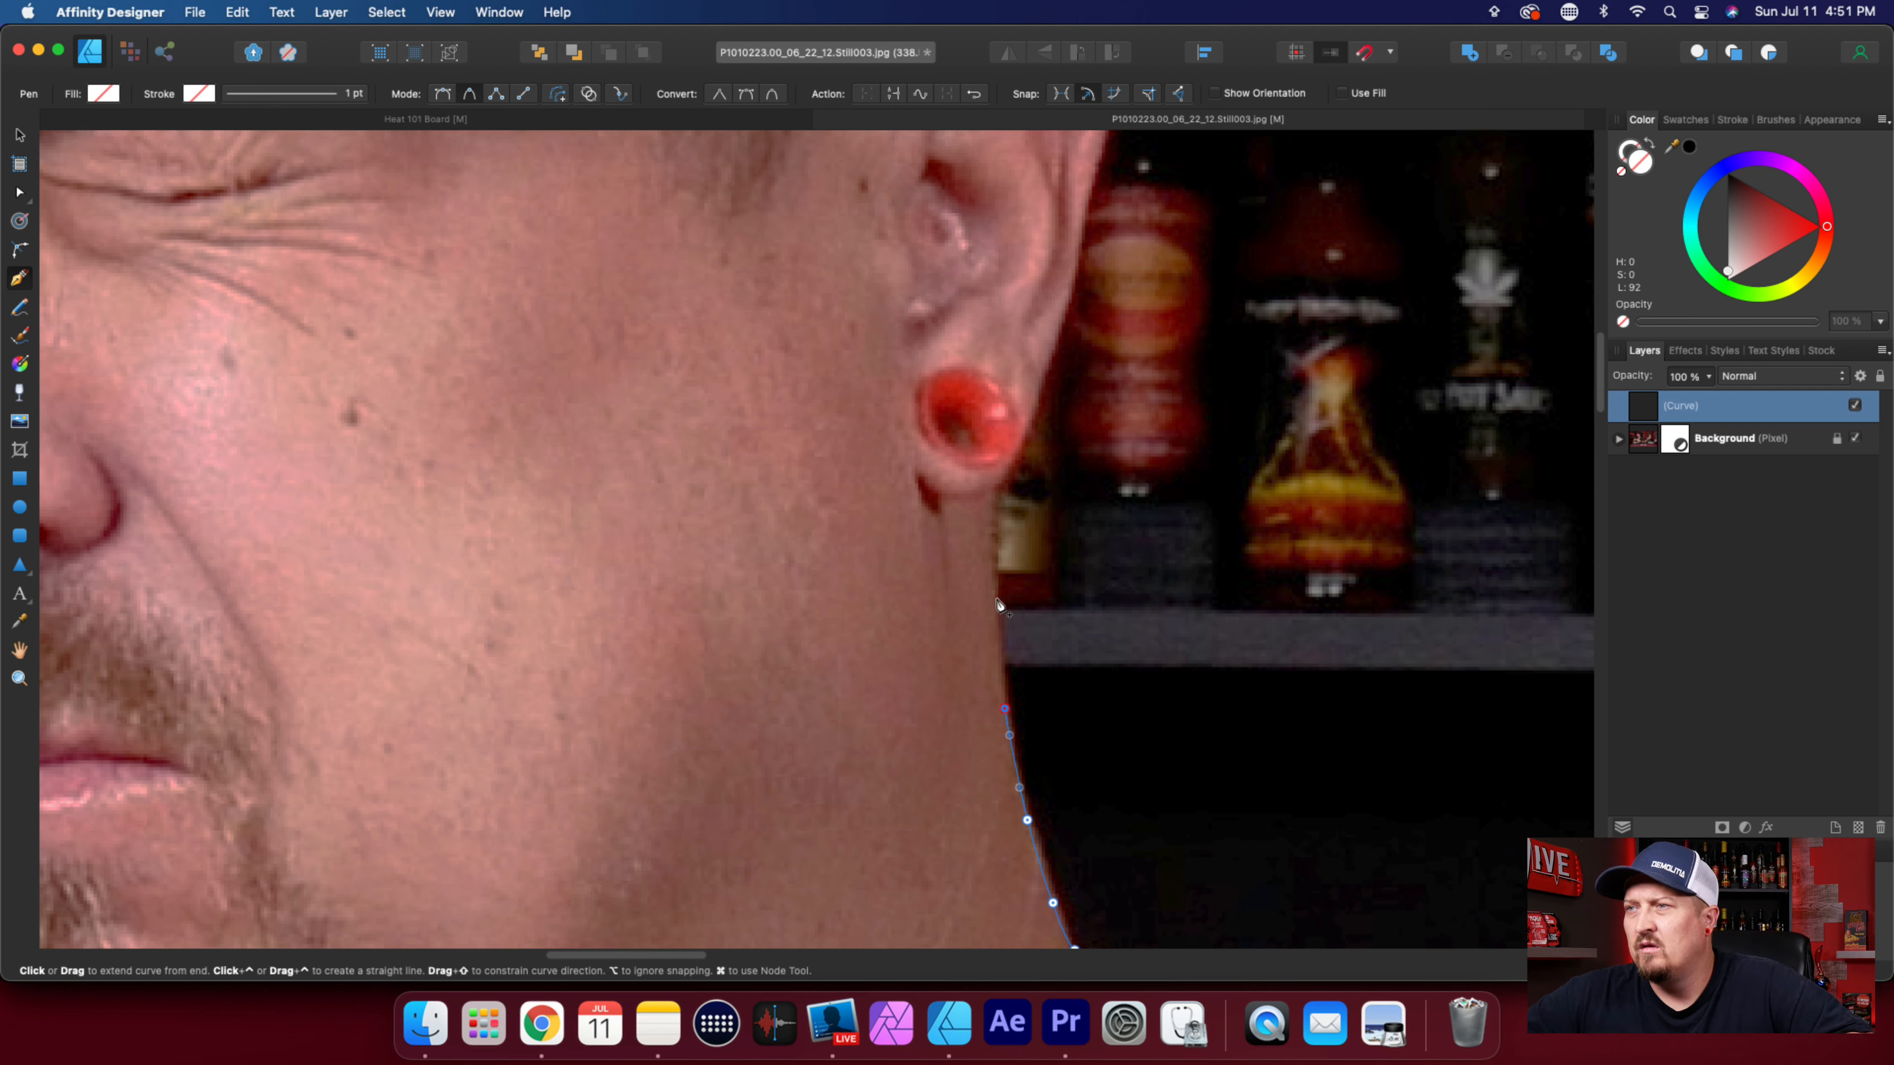
click(995, 597)
scroll(1001, 522, up, 2)
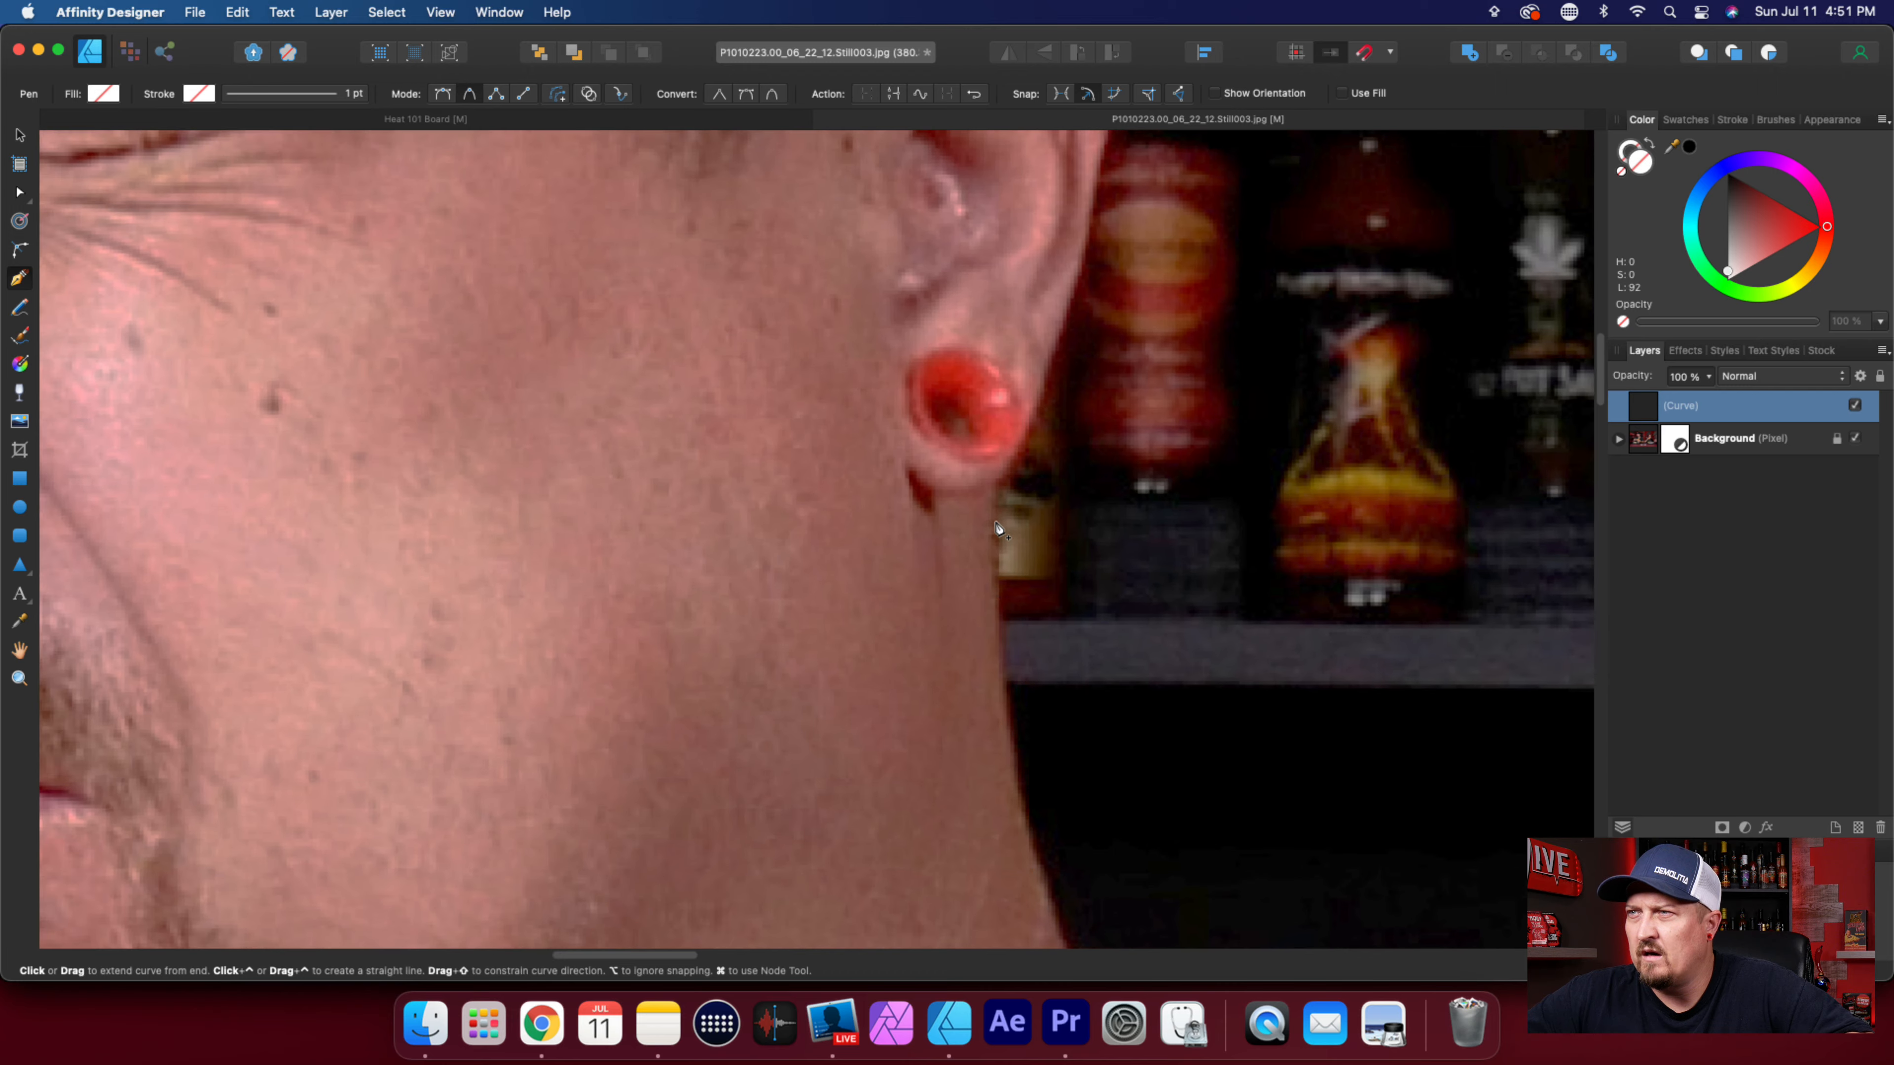
click(994, 483)
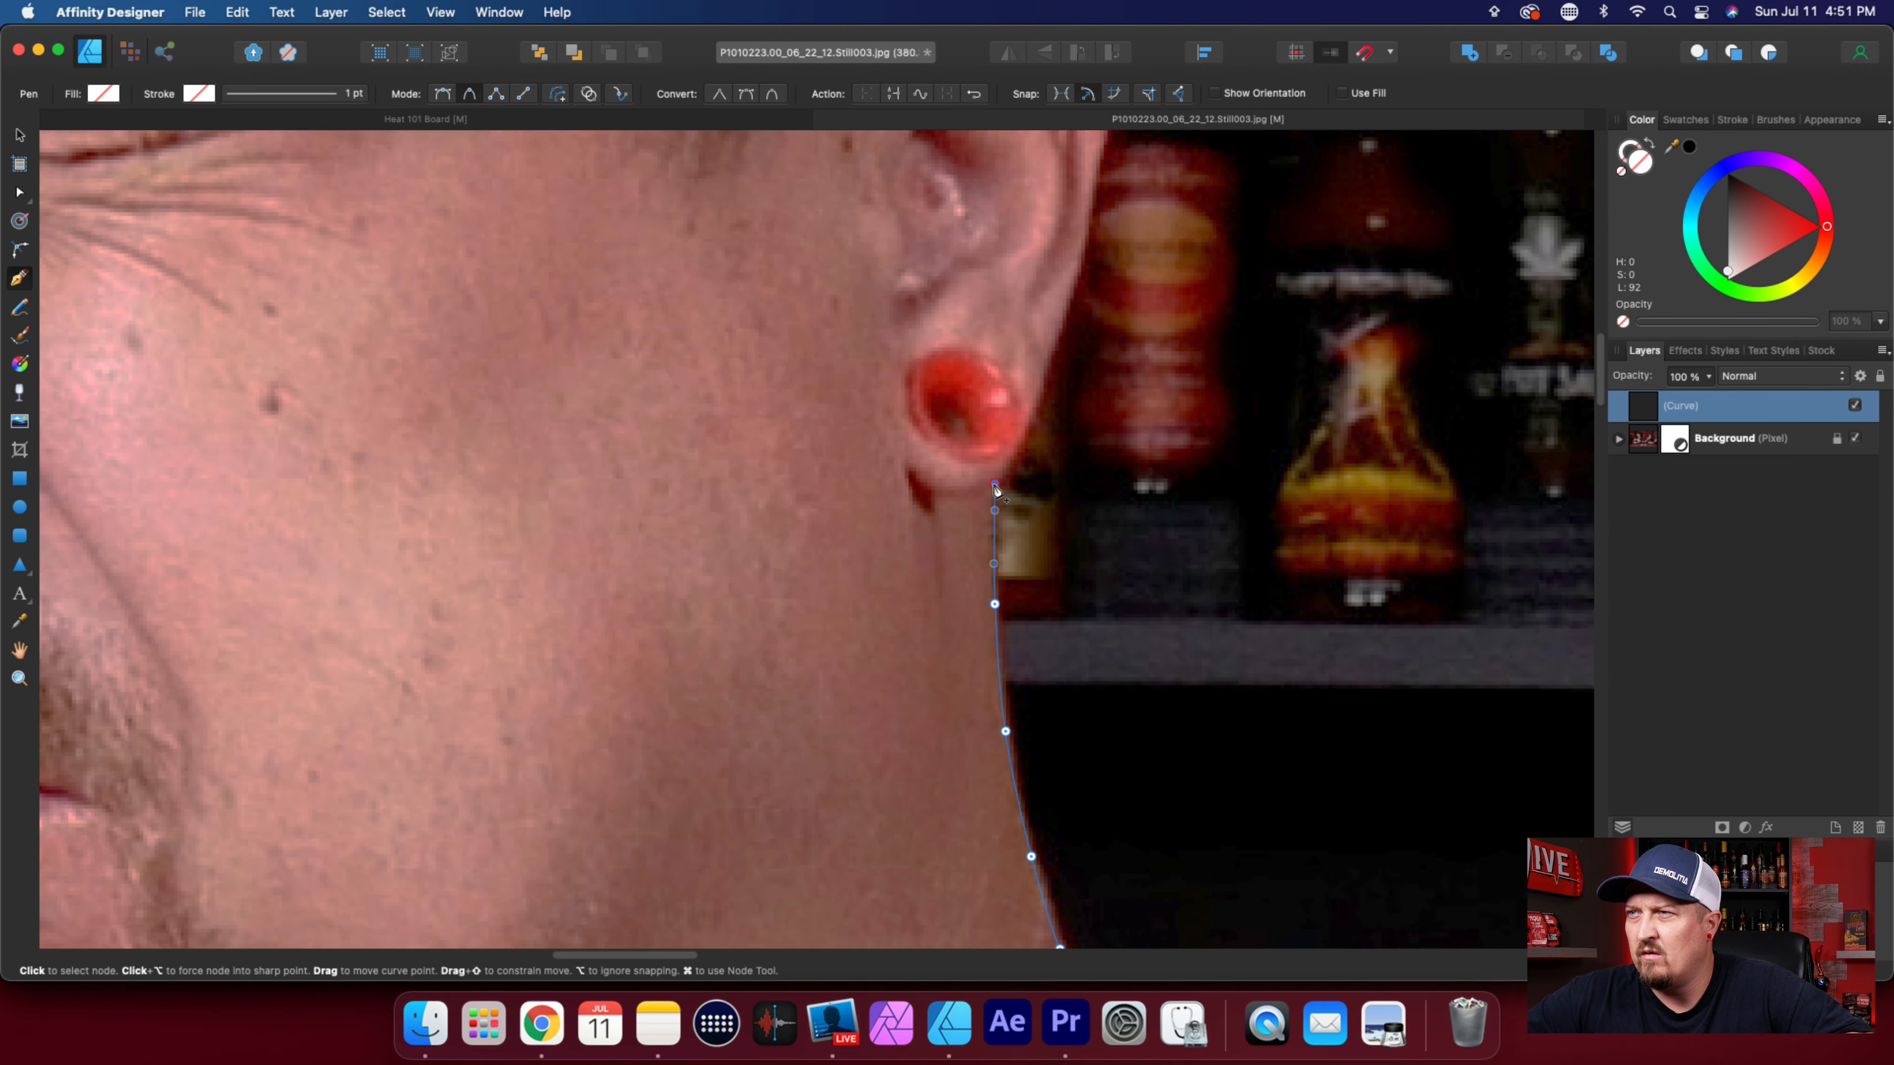
Trace around the earlobe beside the red ear plug and up the ear's outer edge past the red bottle.
click(1026, 425)
click(1043, 374)
click(1052, 346)
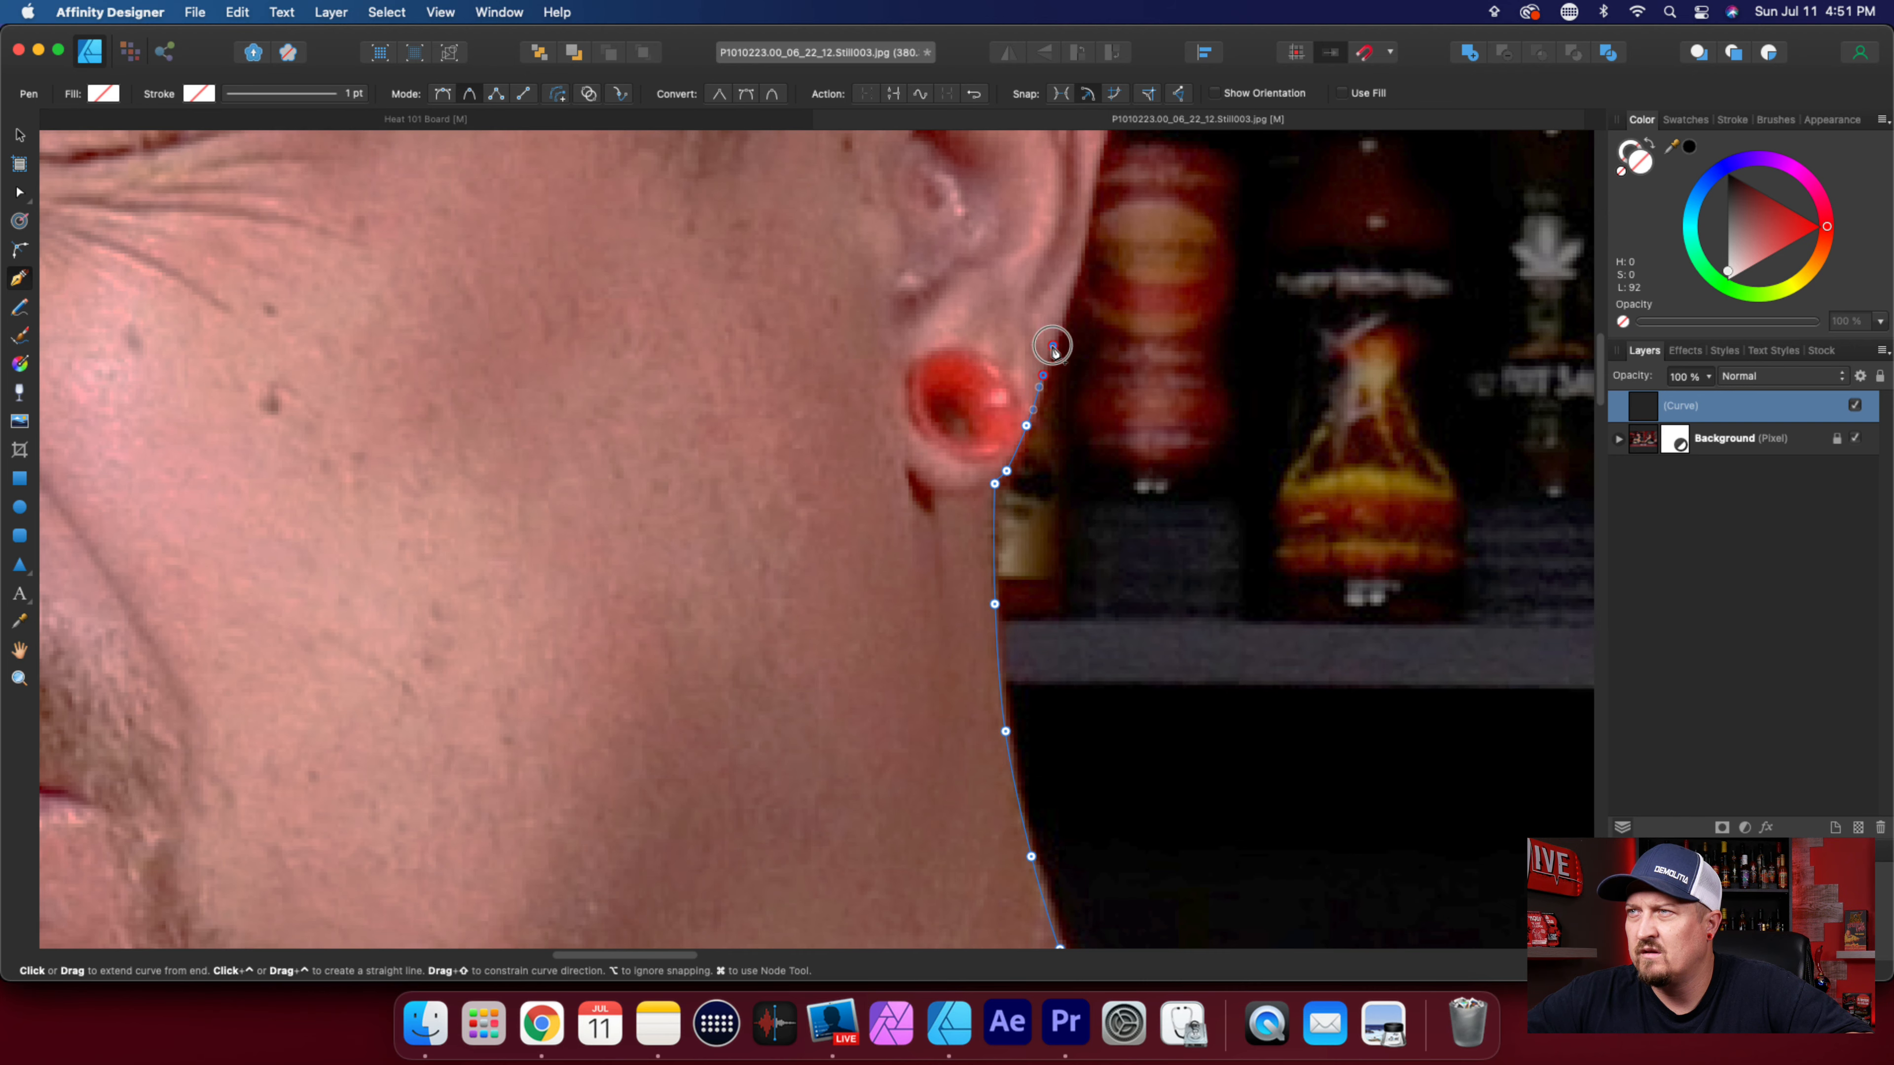
click(1076, 273)
scroll(1076, 577, up, 5)
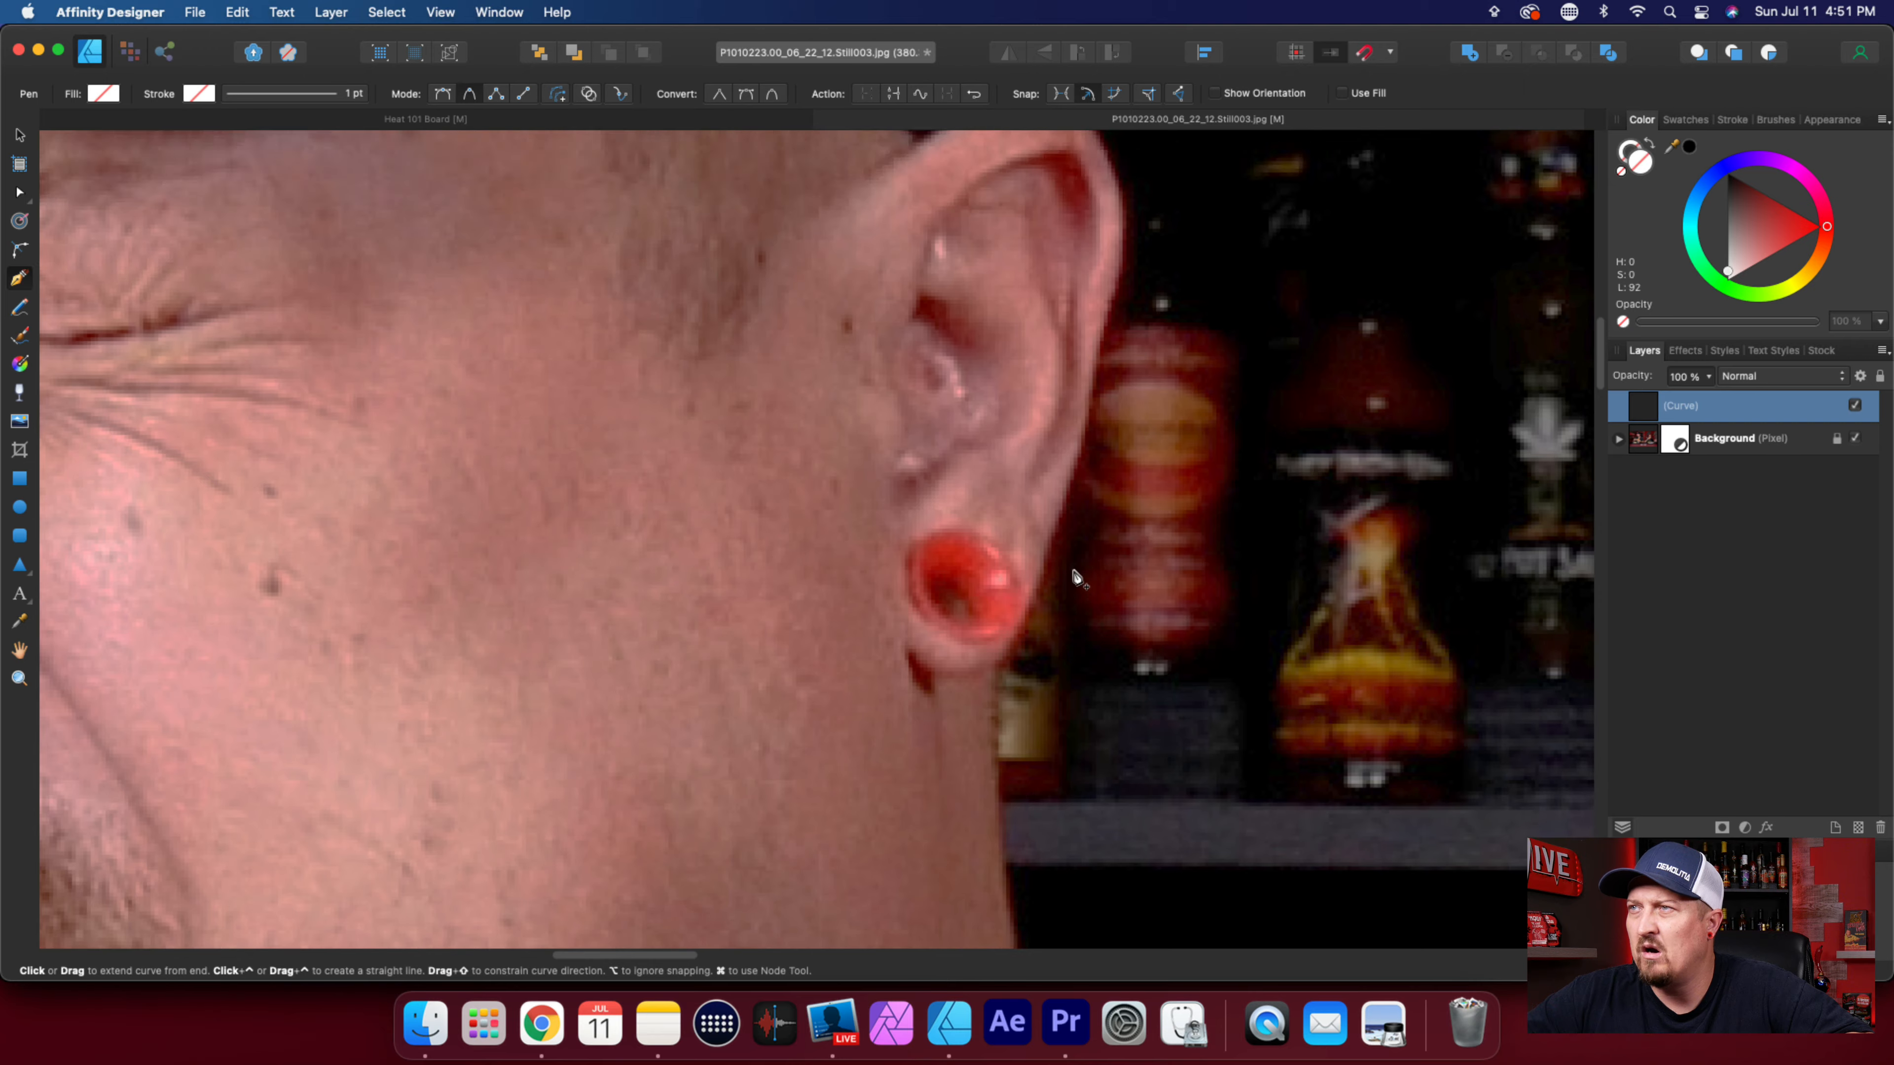
click(1090, 388)
click(1099, 336)
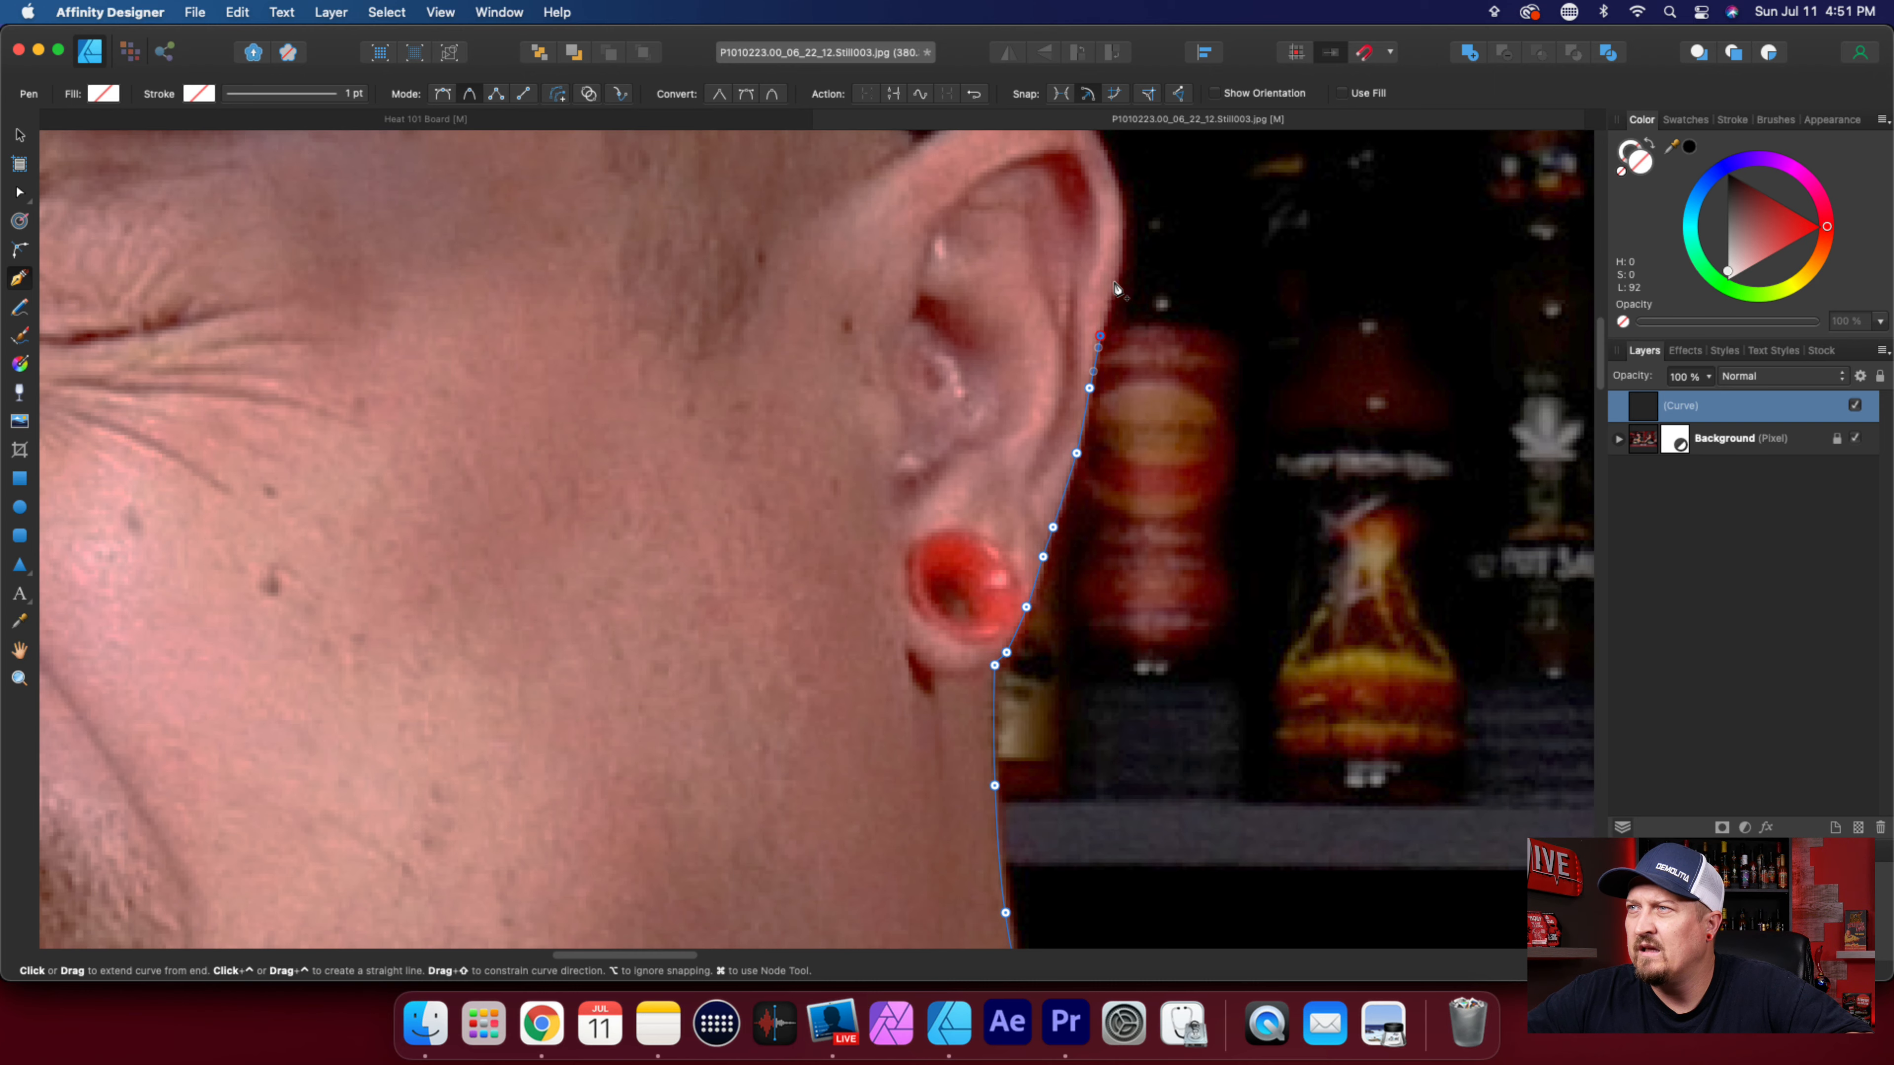
Trace the curved upper rim of the ear to where it meets the cap's mesh.
scroll(1124, 487, up, 15)
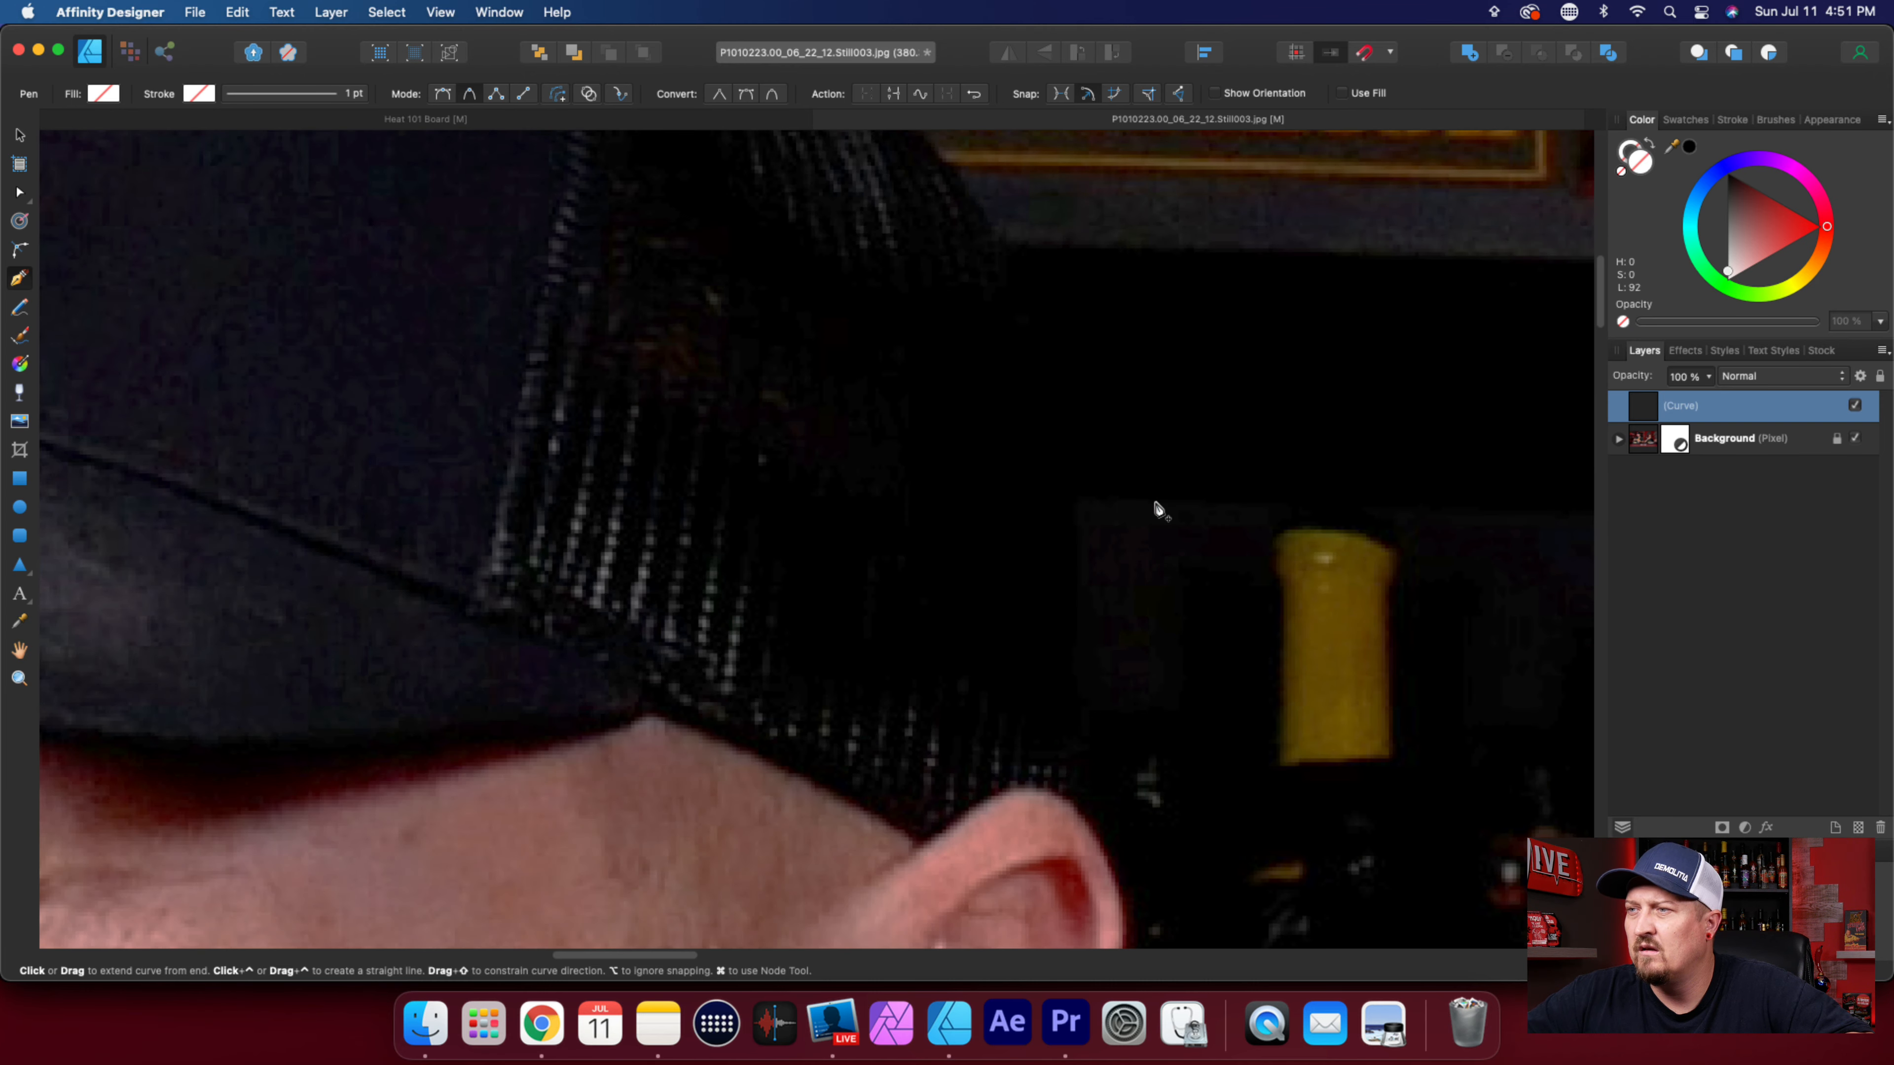
scroll(1143, 675, up, 2)
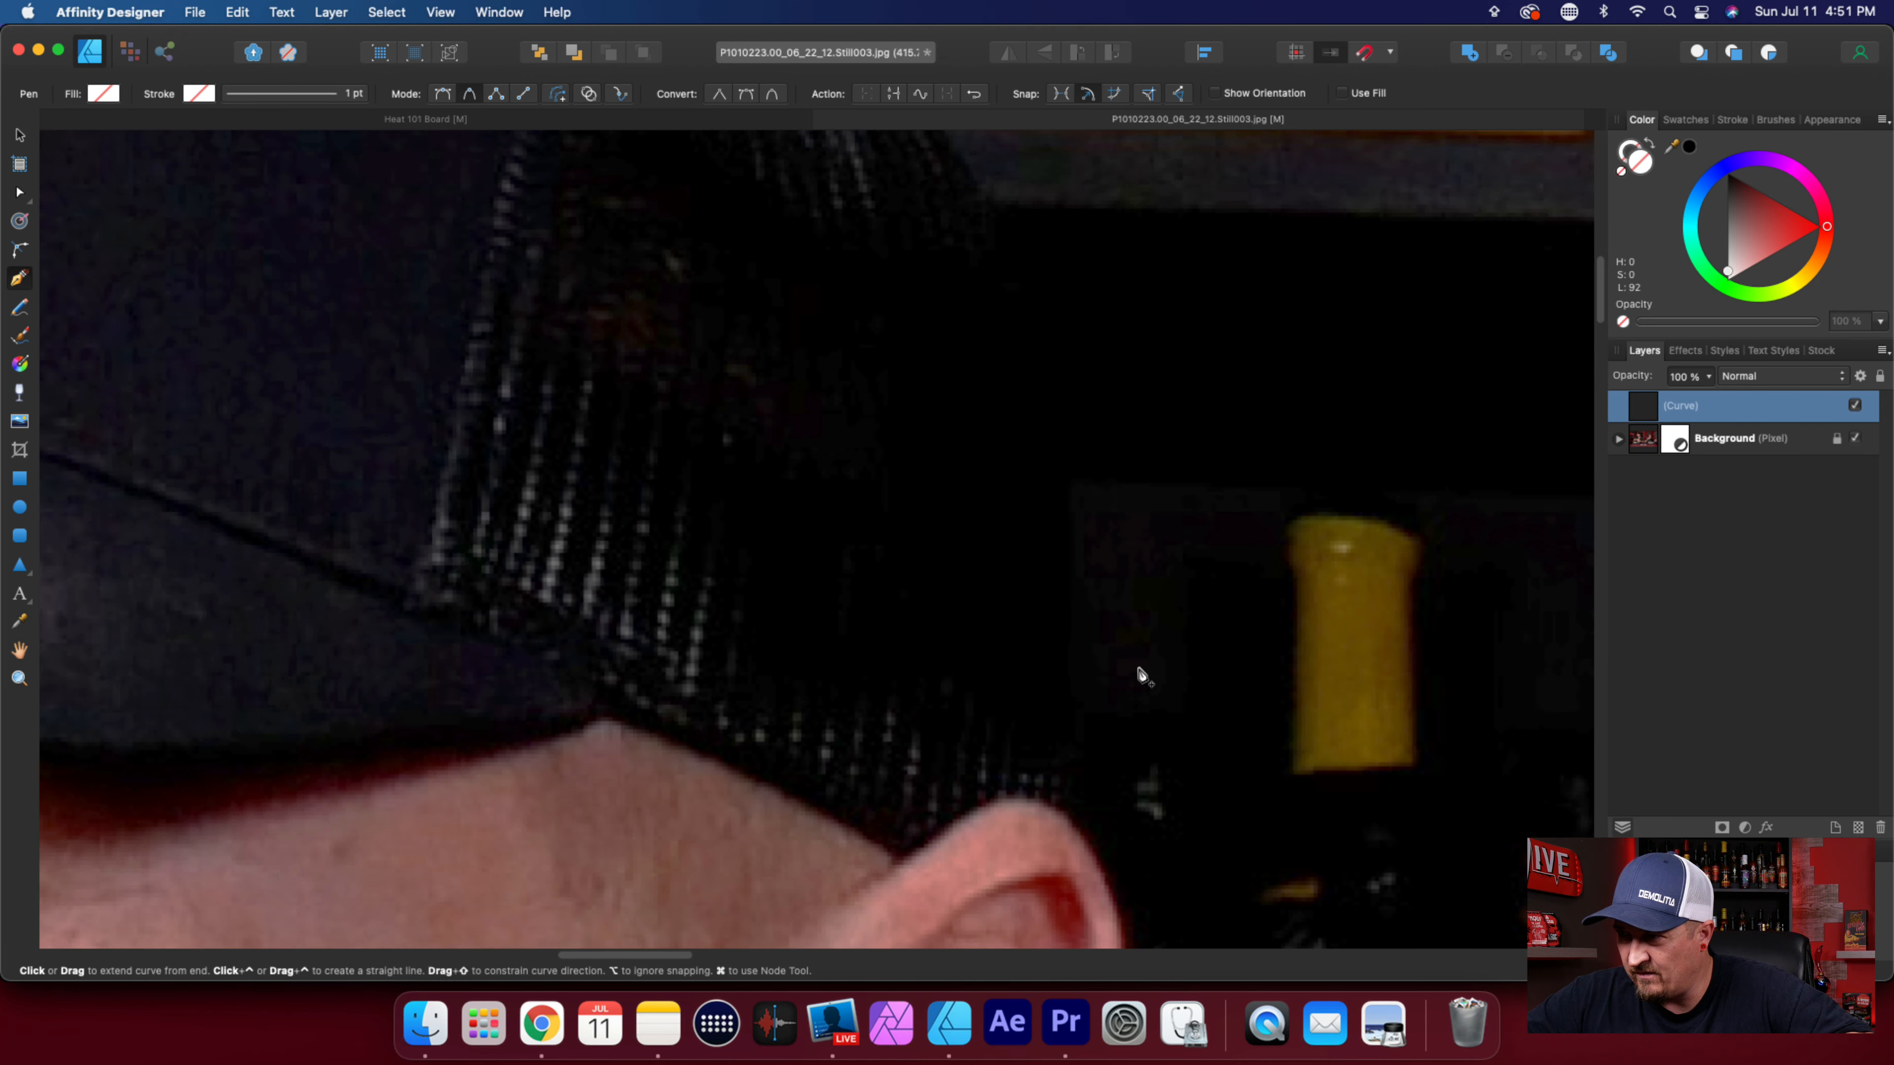
scroll(1143, 676, up, 3)
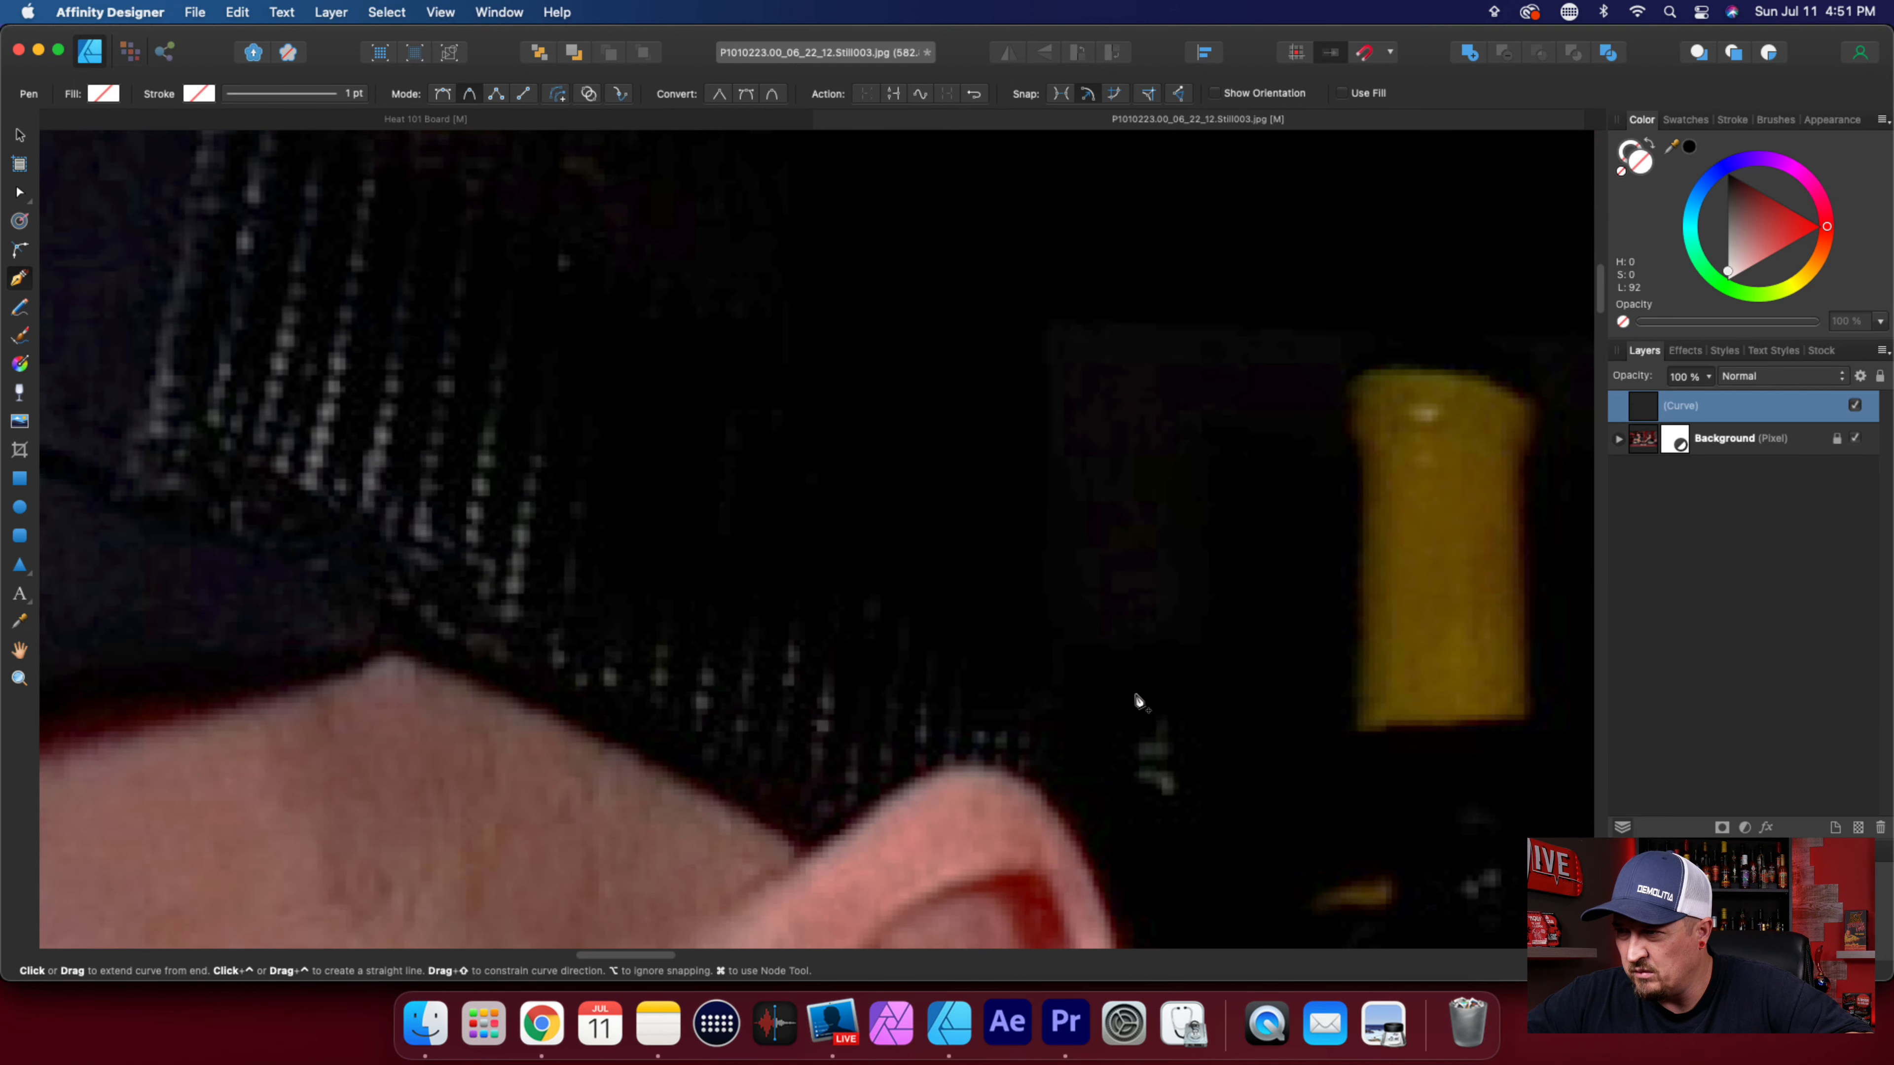
scroll(1139, 701, down, 5)
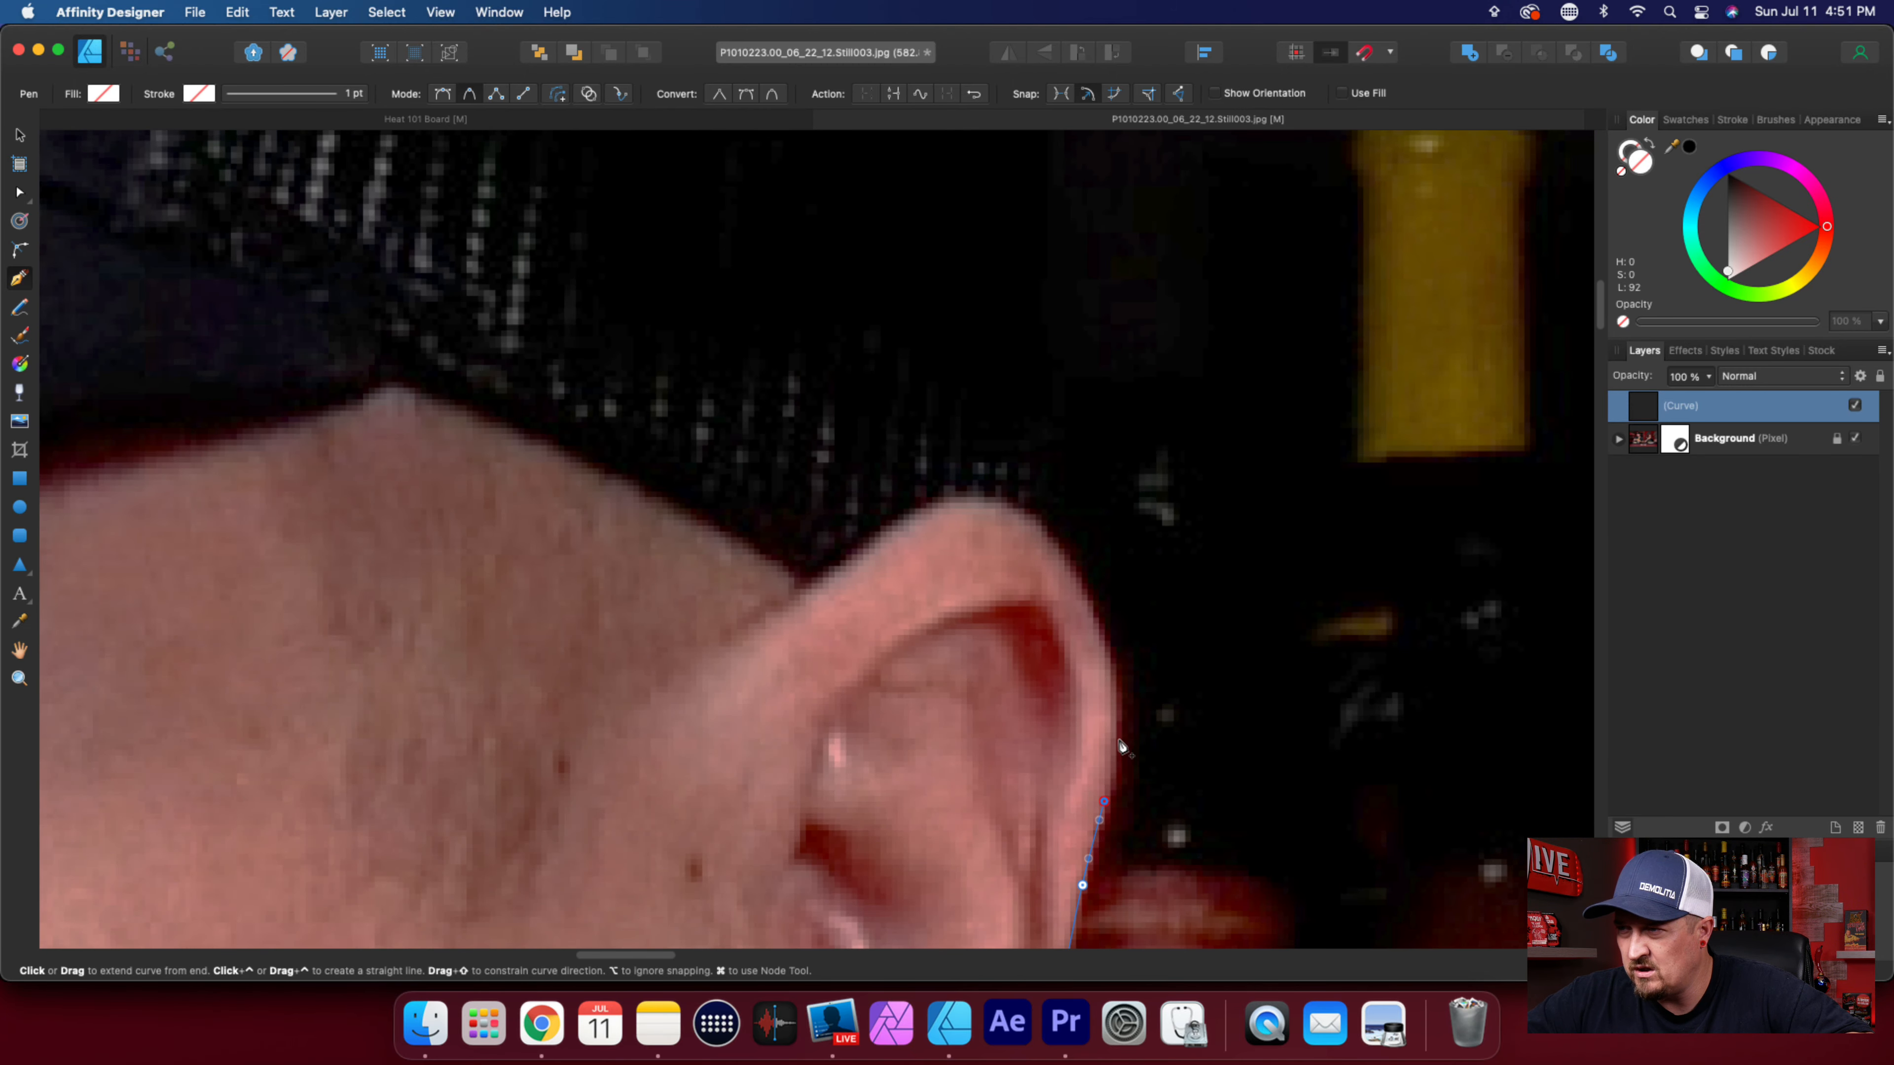
click(1119, 736)
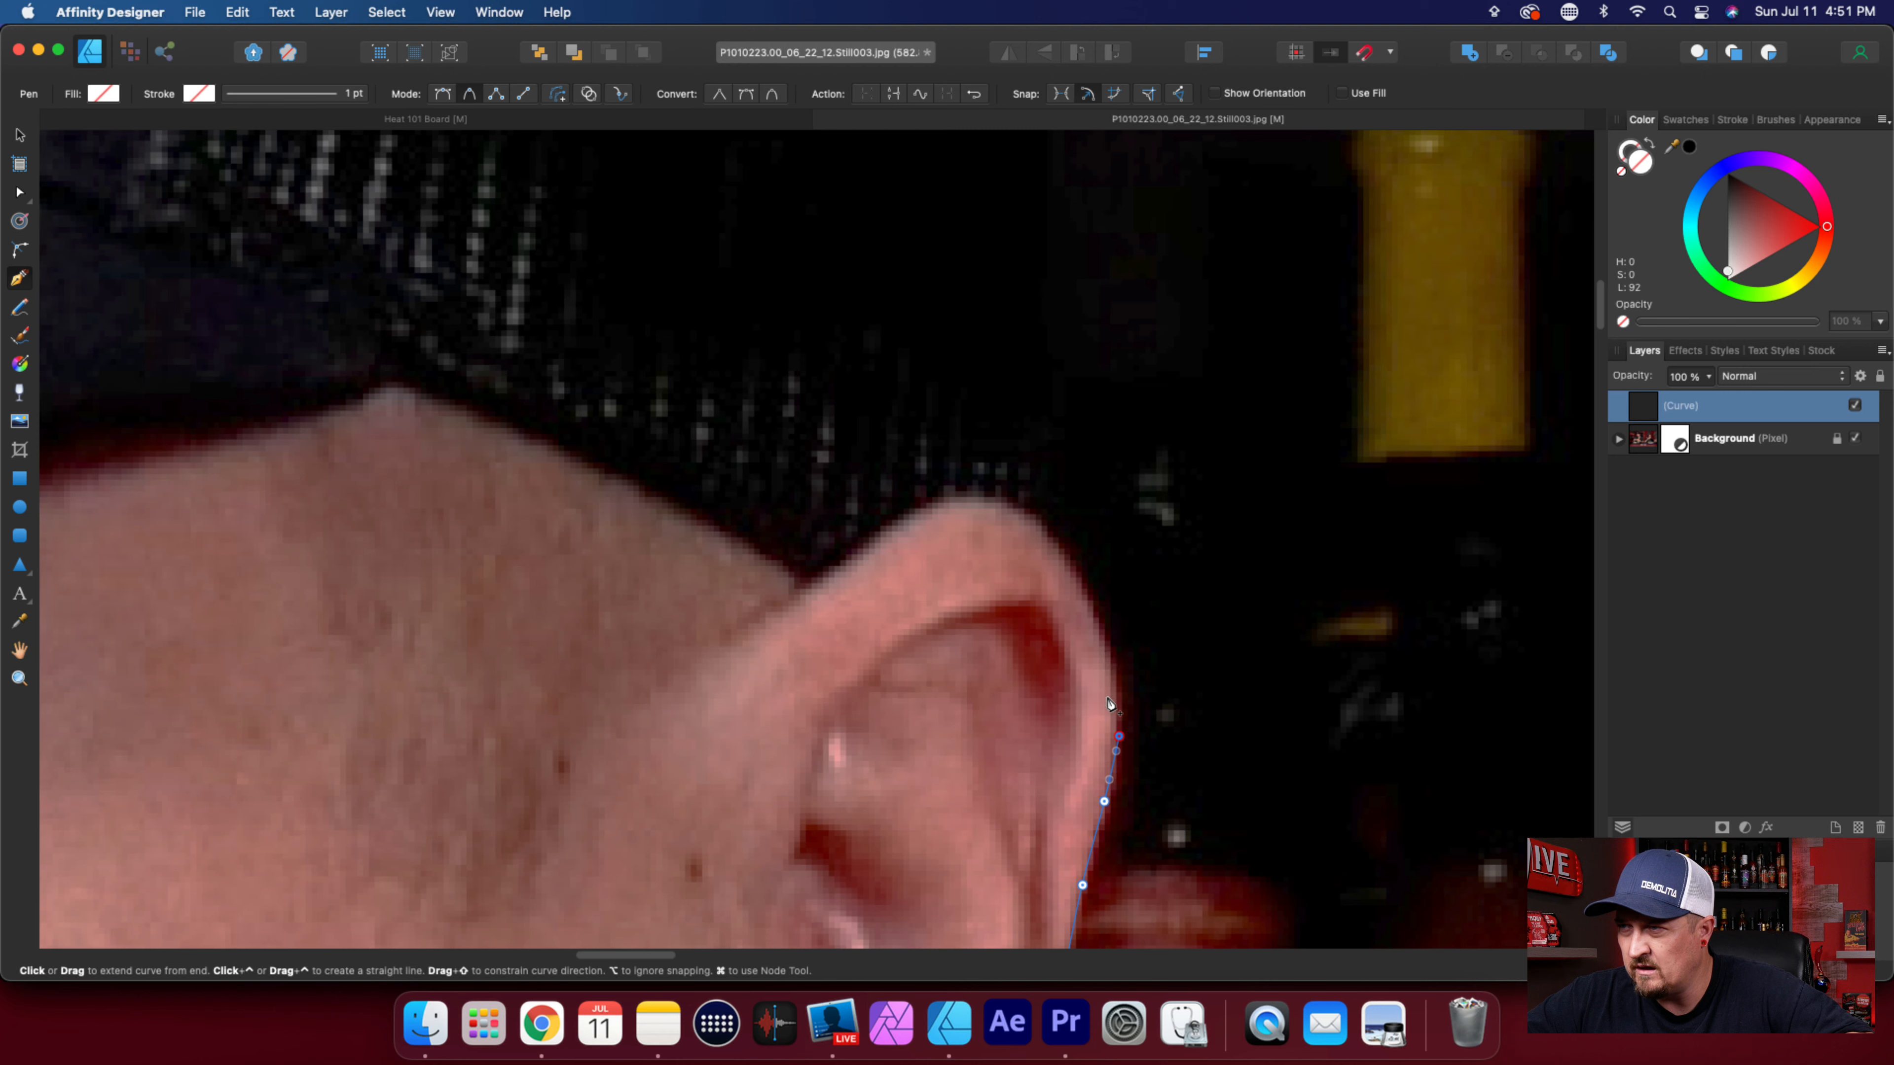
drag(1098, 630, 1041, 520)
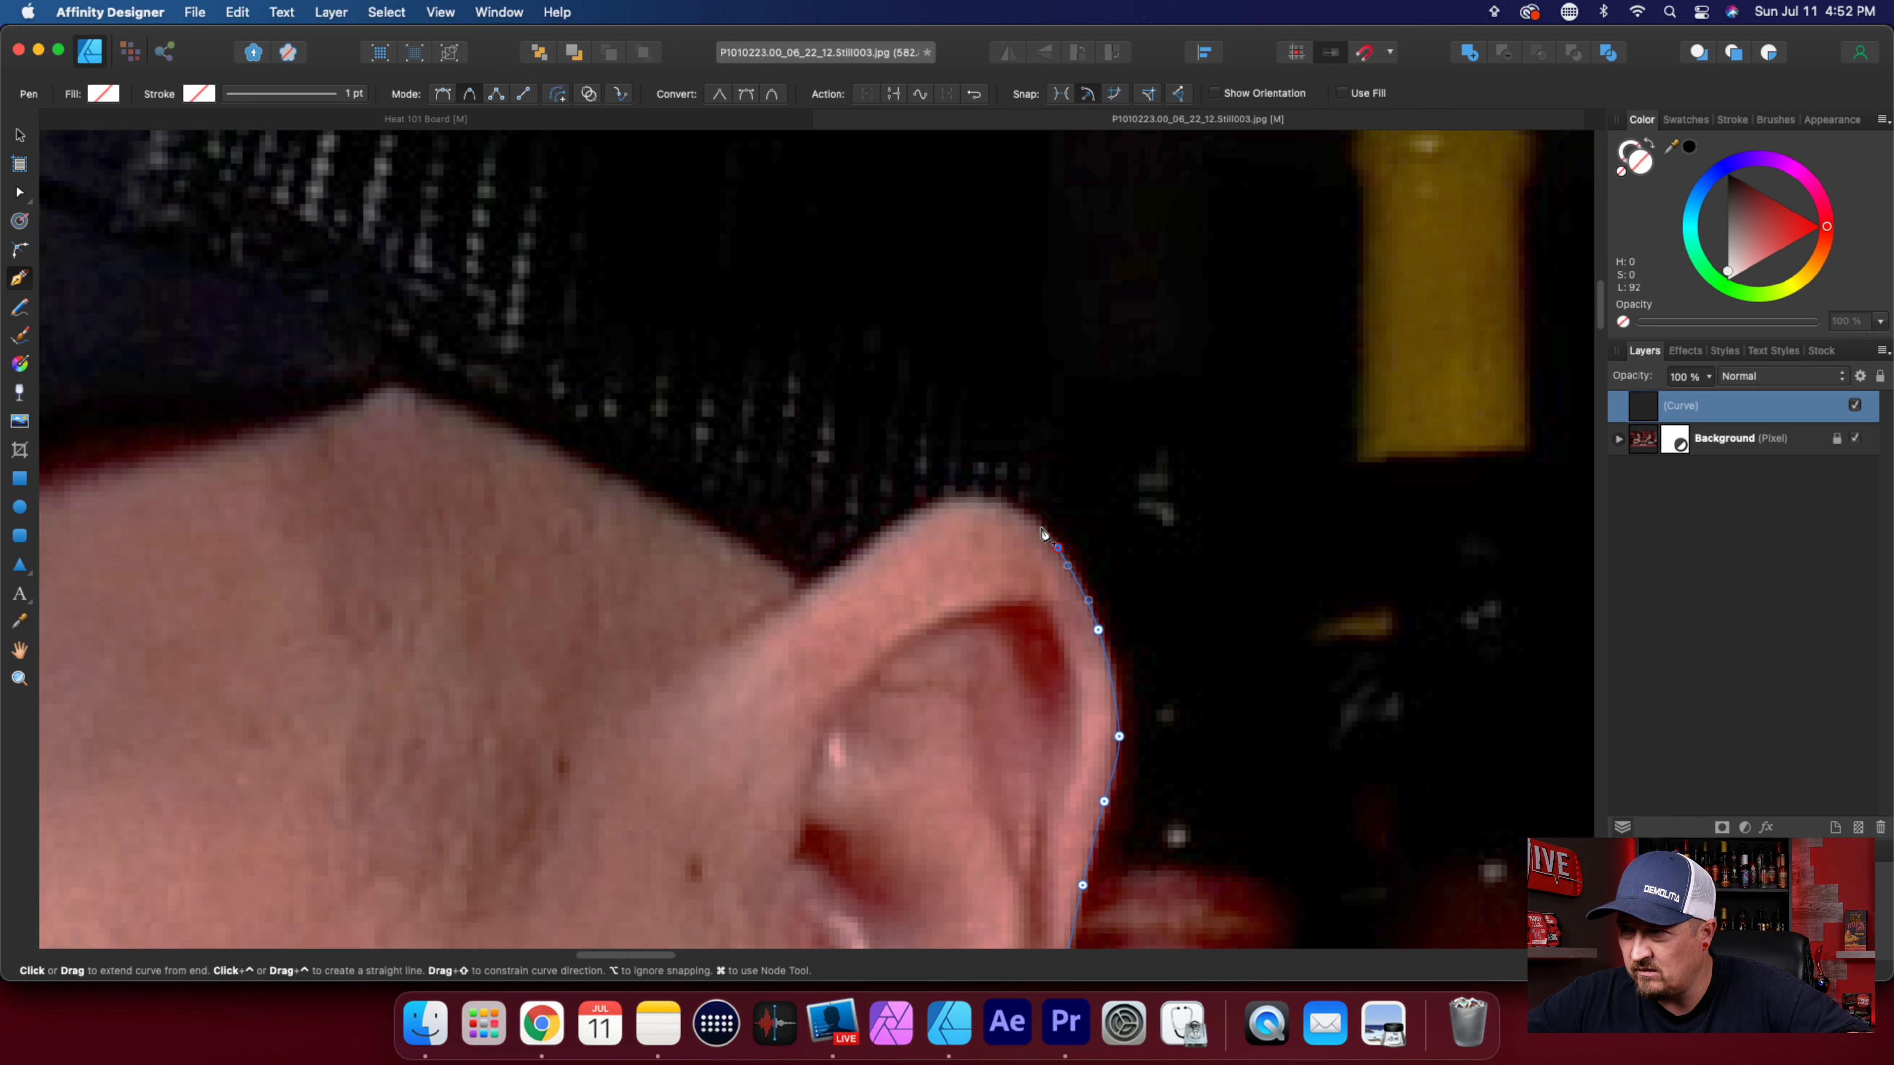
drag(1041, 524, 1038, 513)
click(1036, 496)
Trace the dark back edge of the cap's mesh upward from the ear, past the yellow bottle neck.
scroll(1082, 665, up, 5)
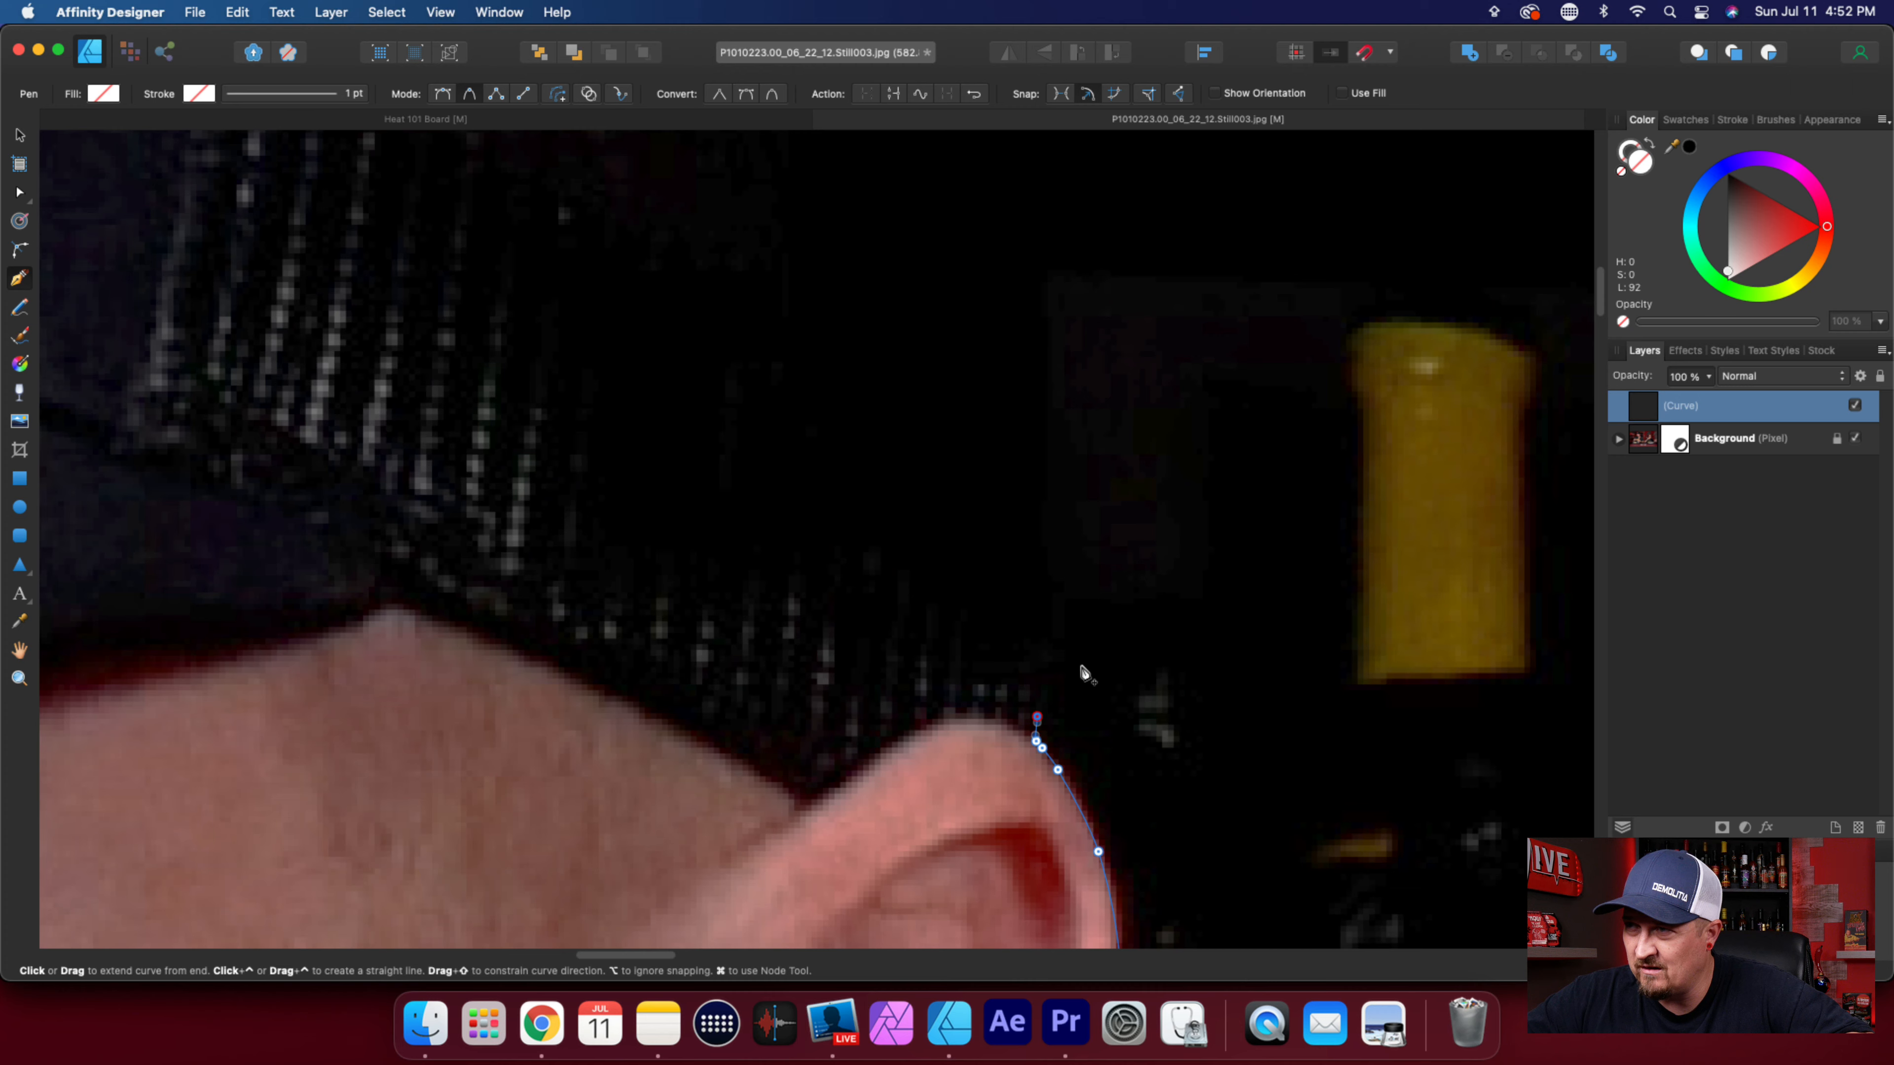
click(1044, 423)
scroll(1036, 485, up, 7)
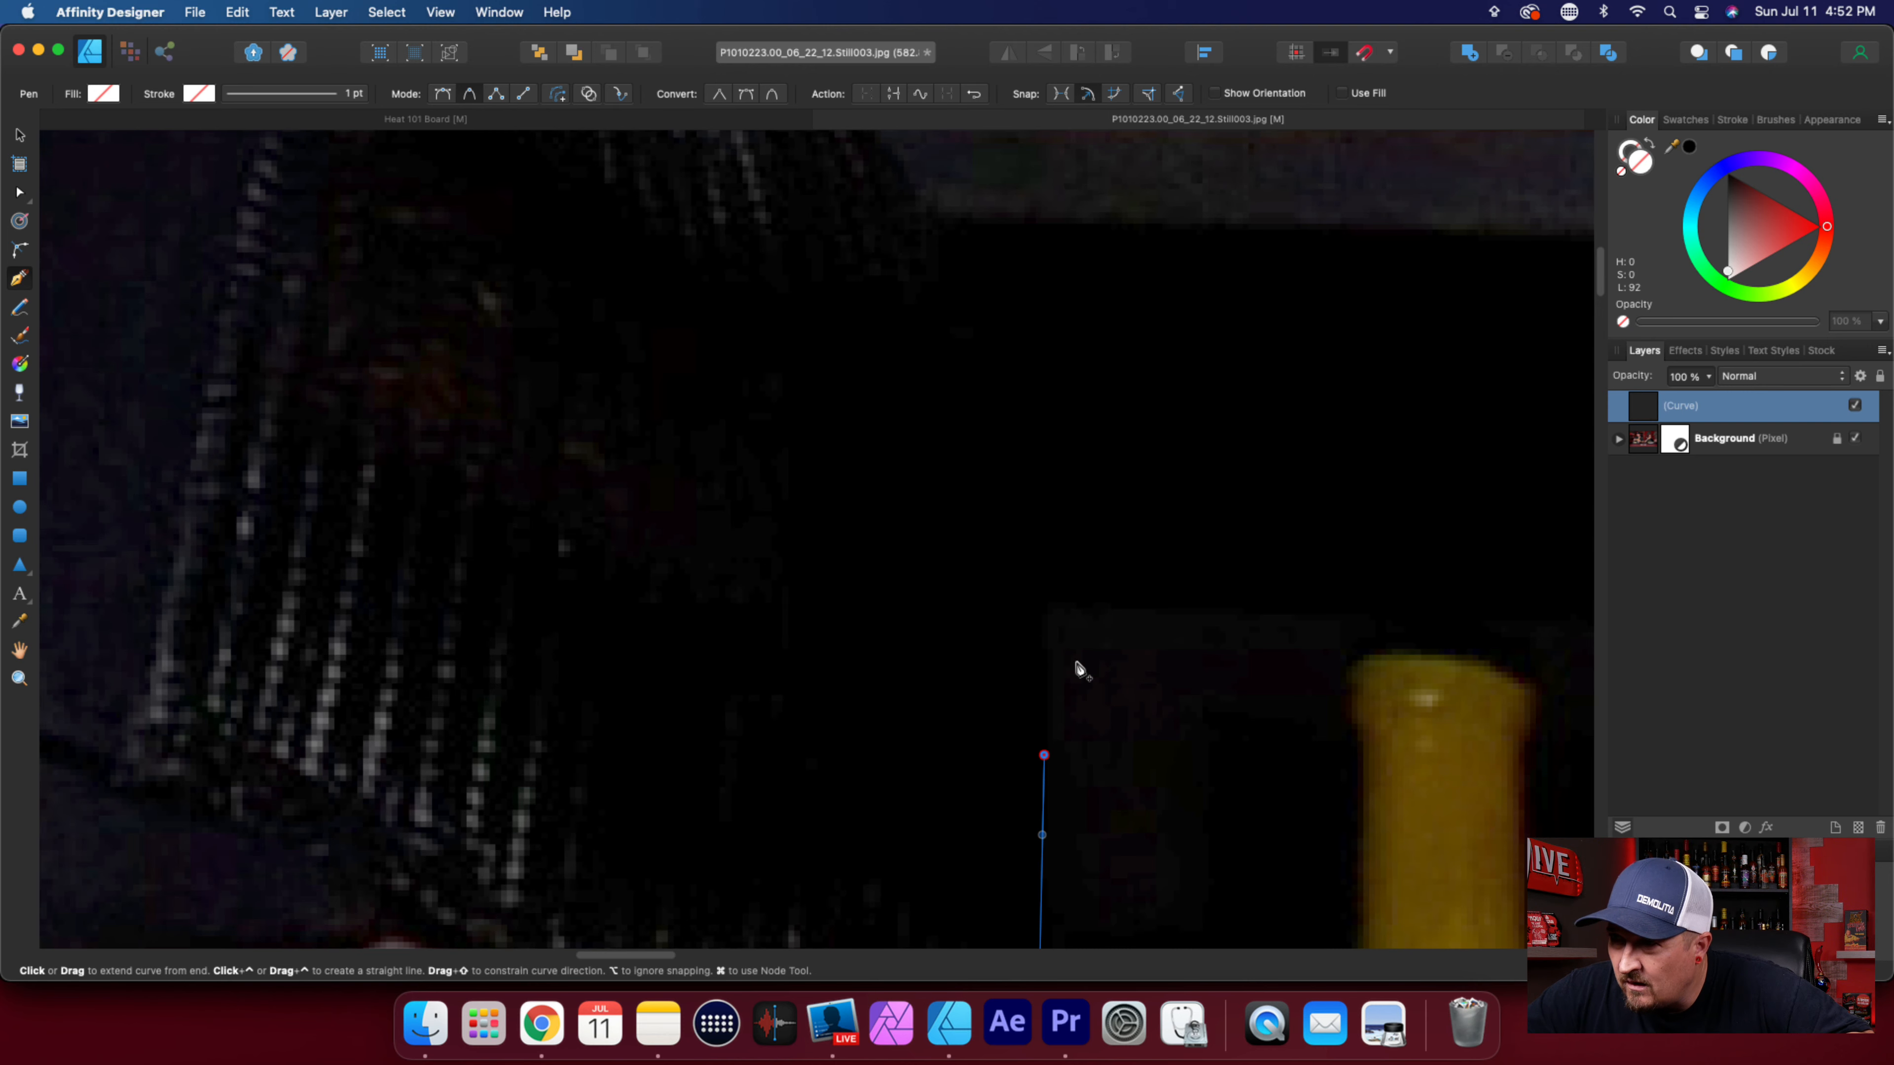
scroll(1079, 668, down, 1)
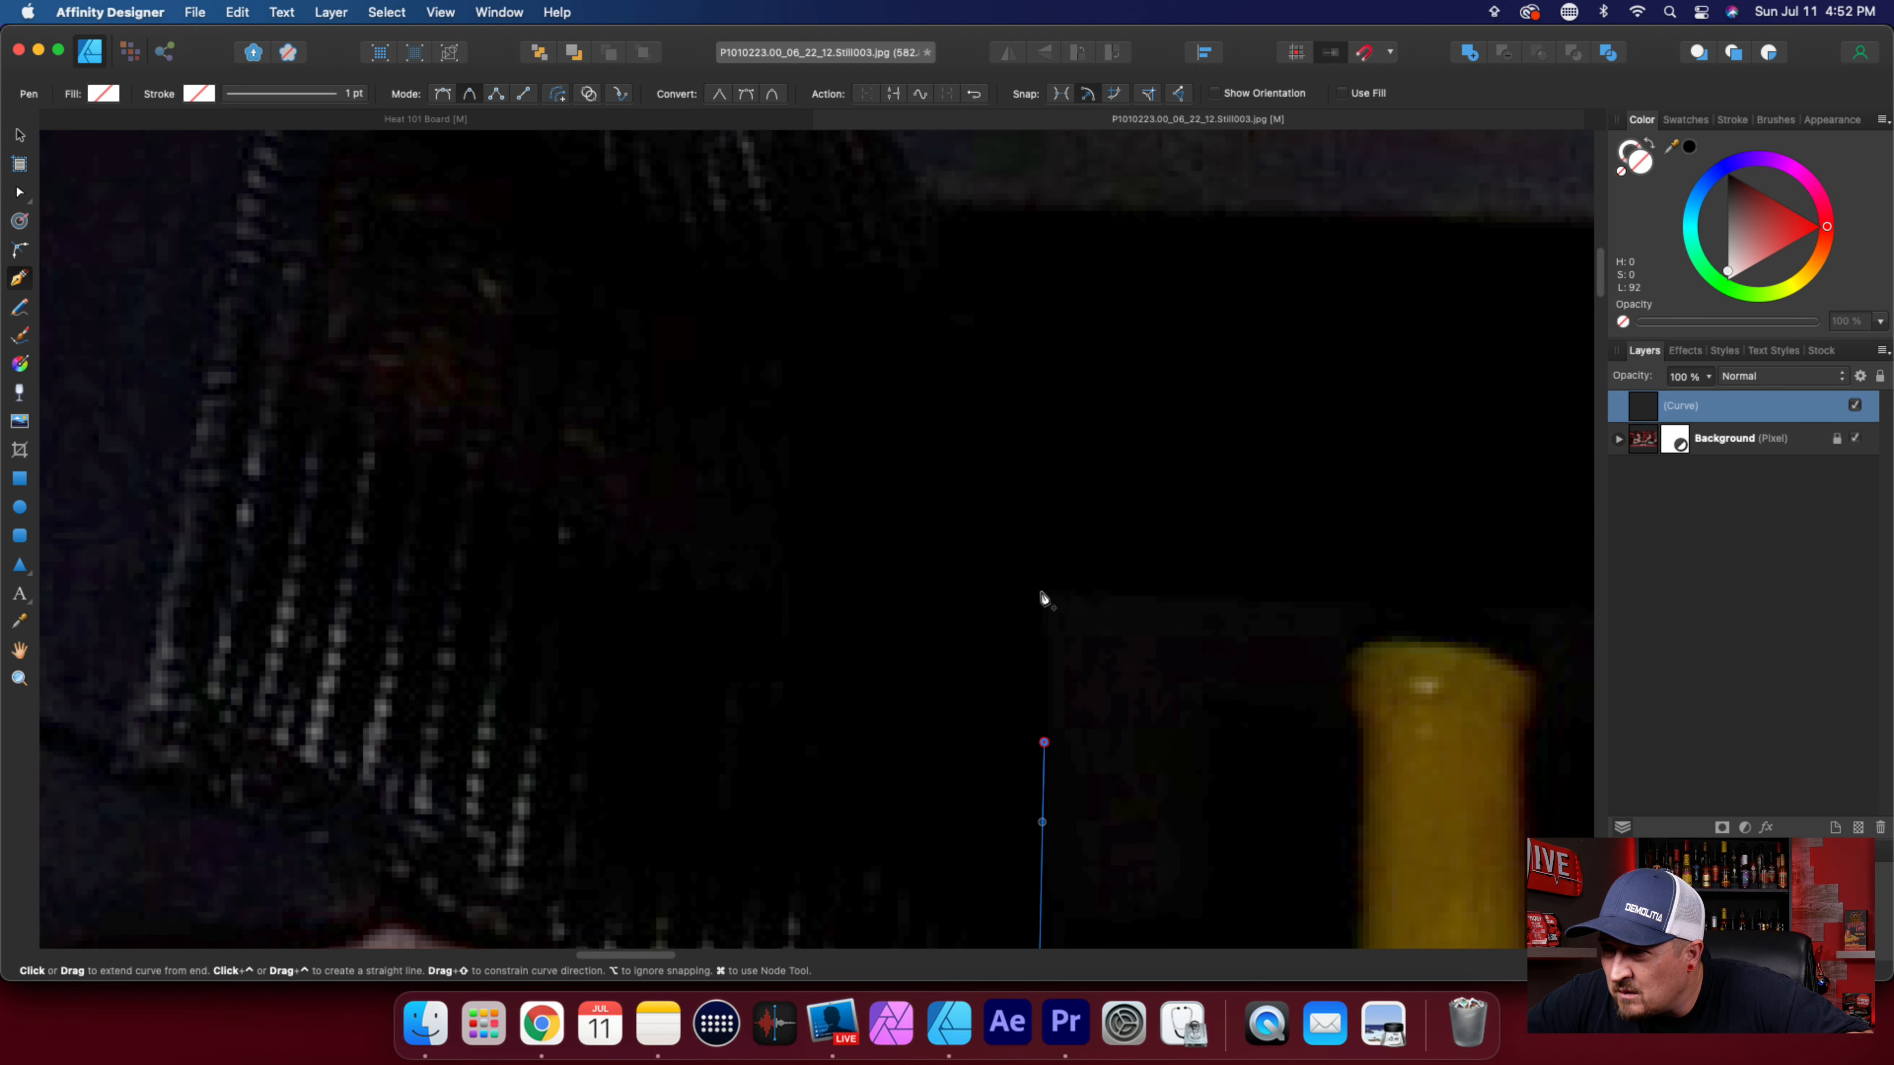
click(1039, 543)
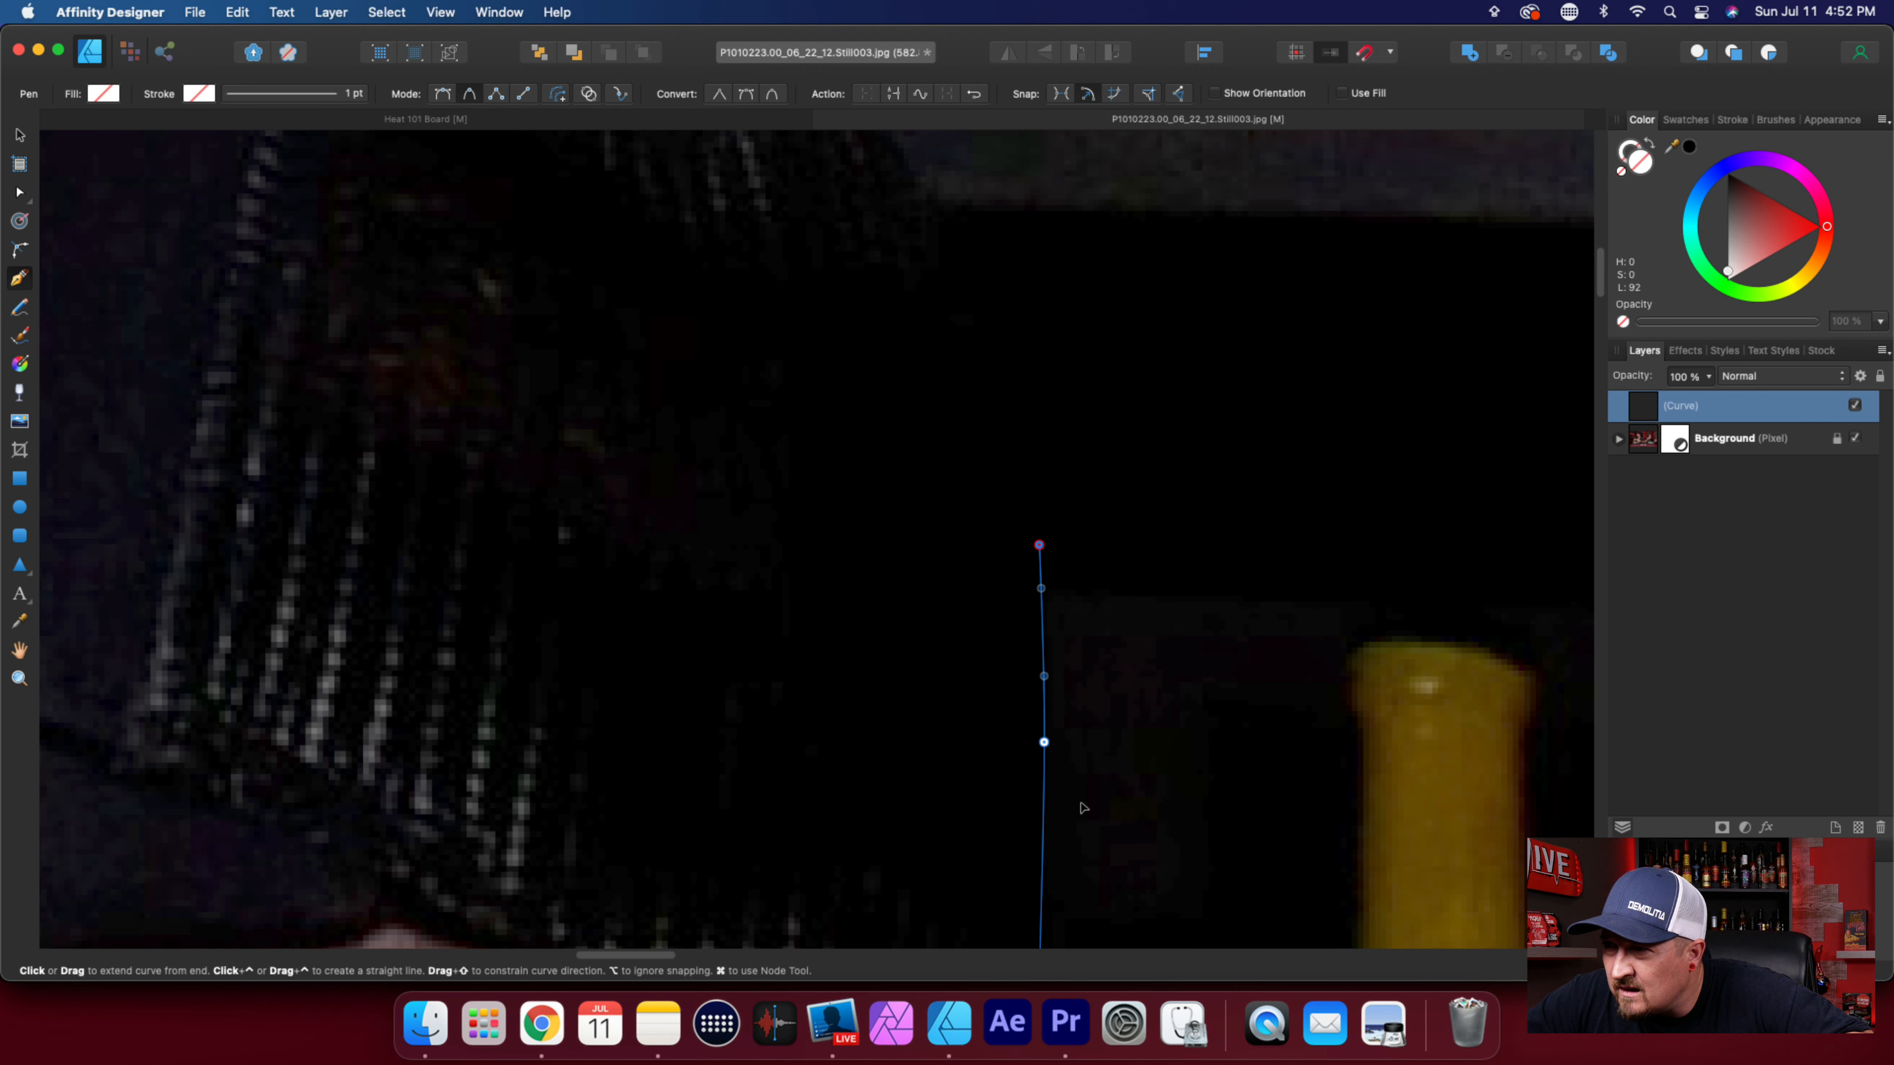
scroll(1082, 803, up, 3)
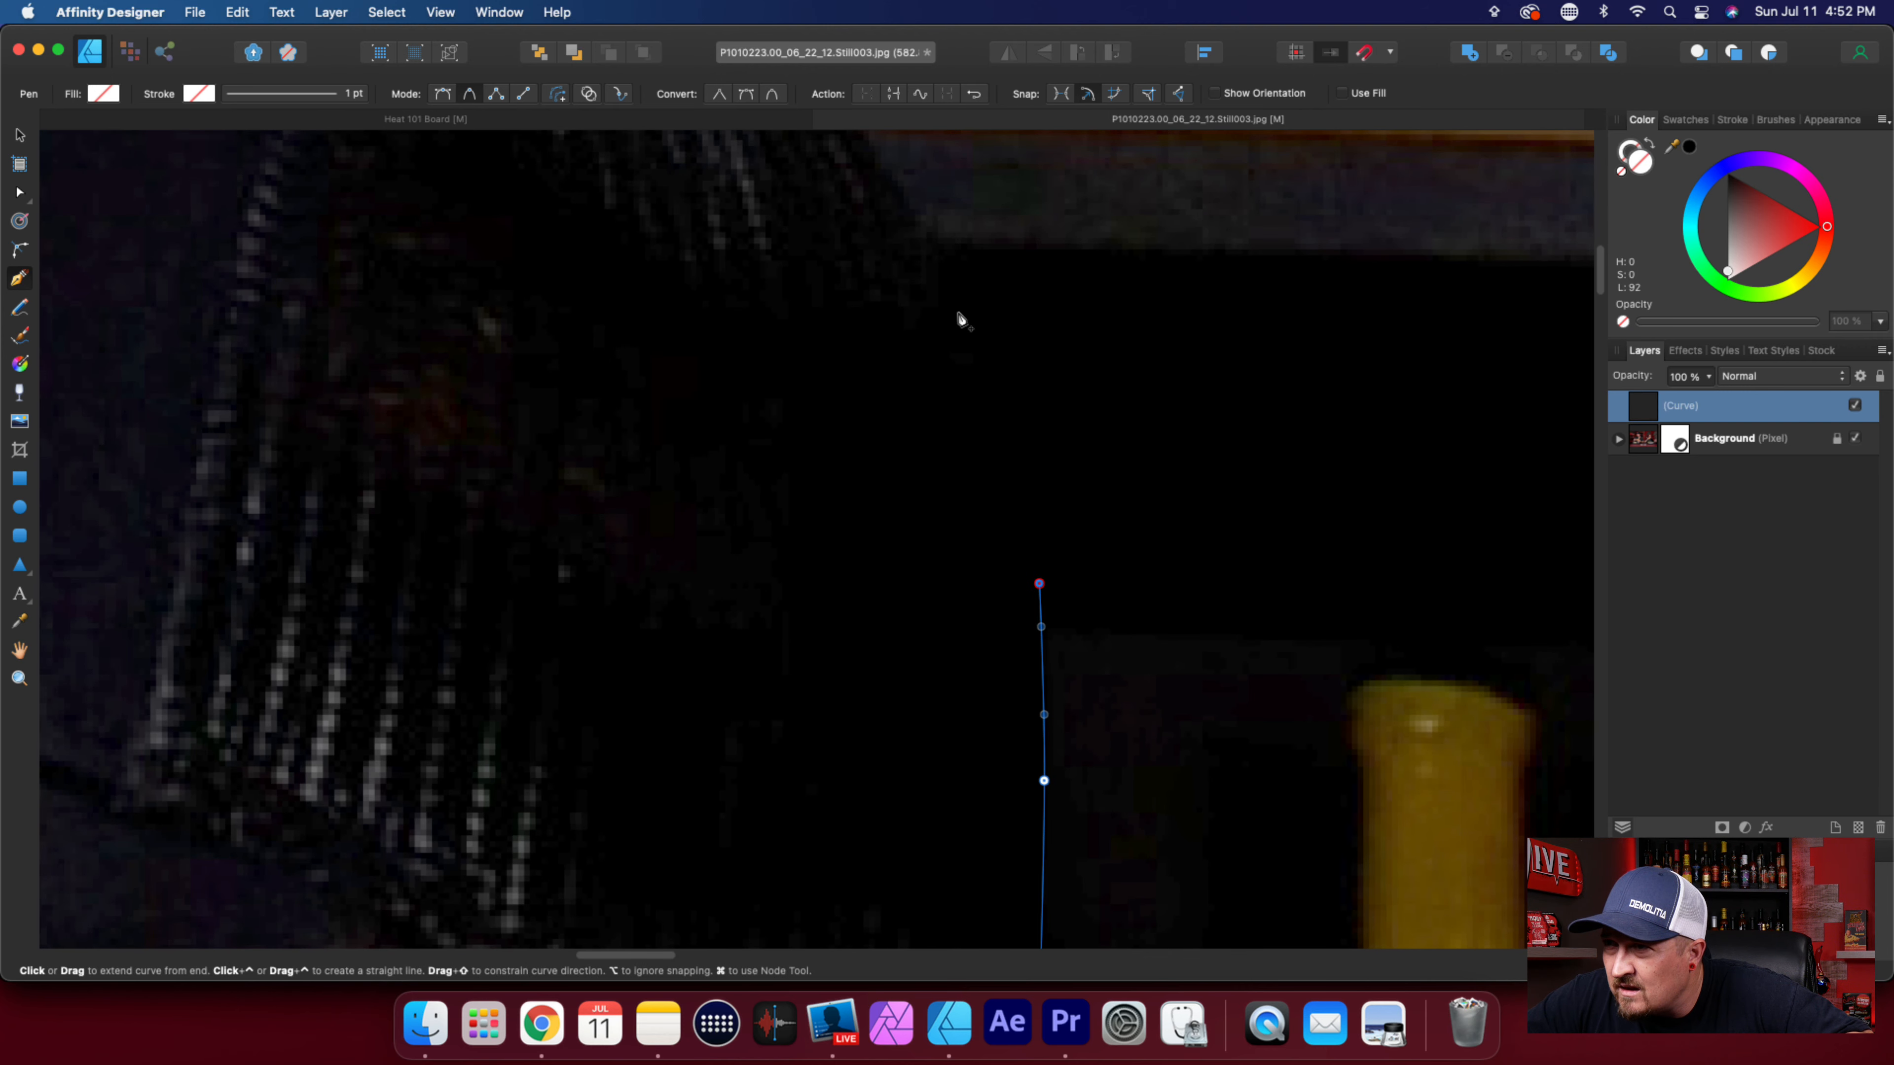
click(965, 326)
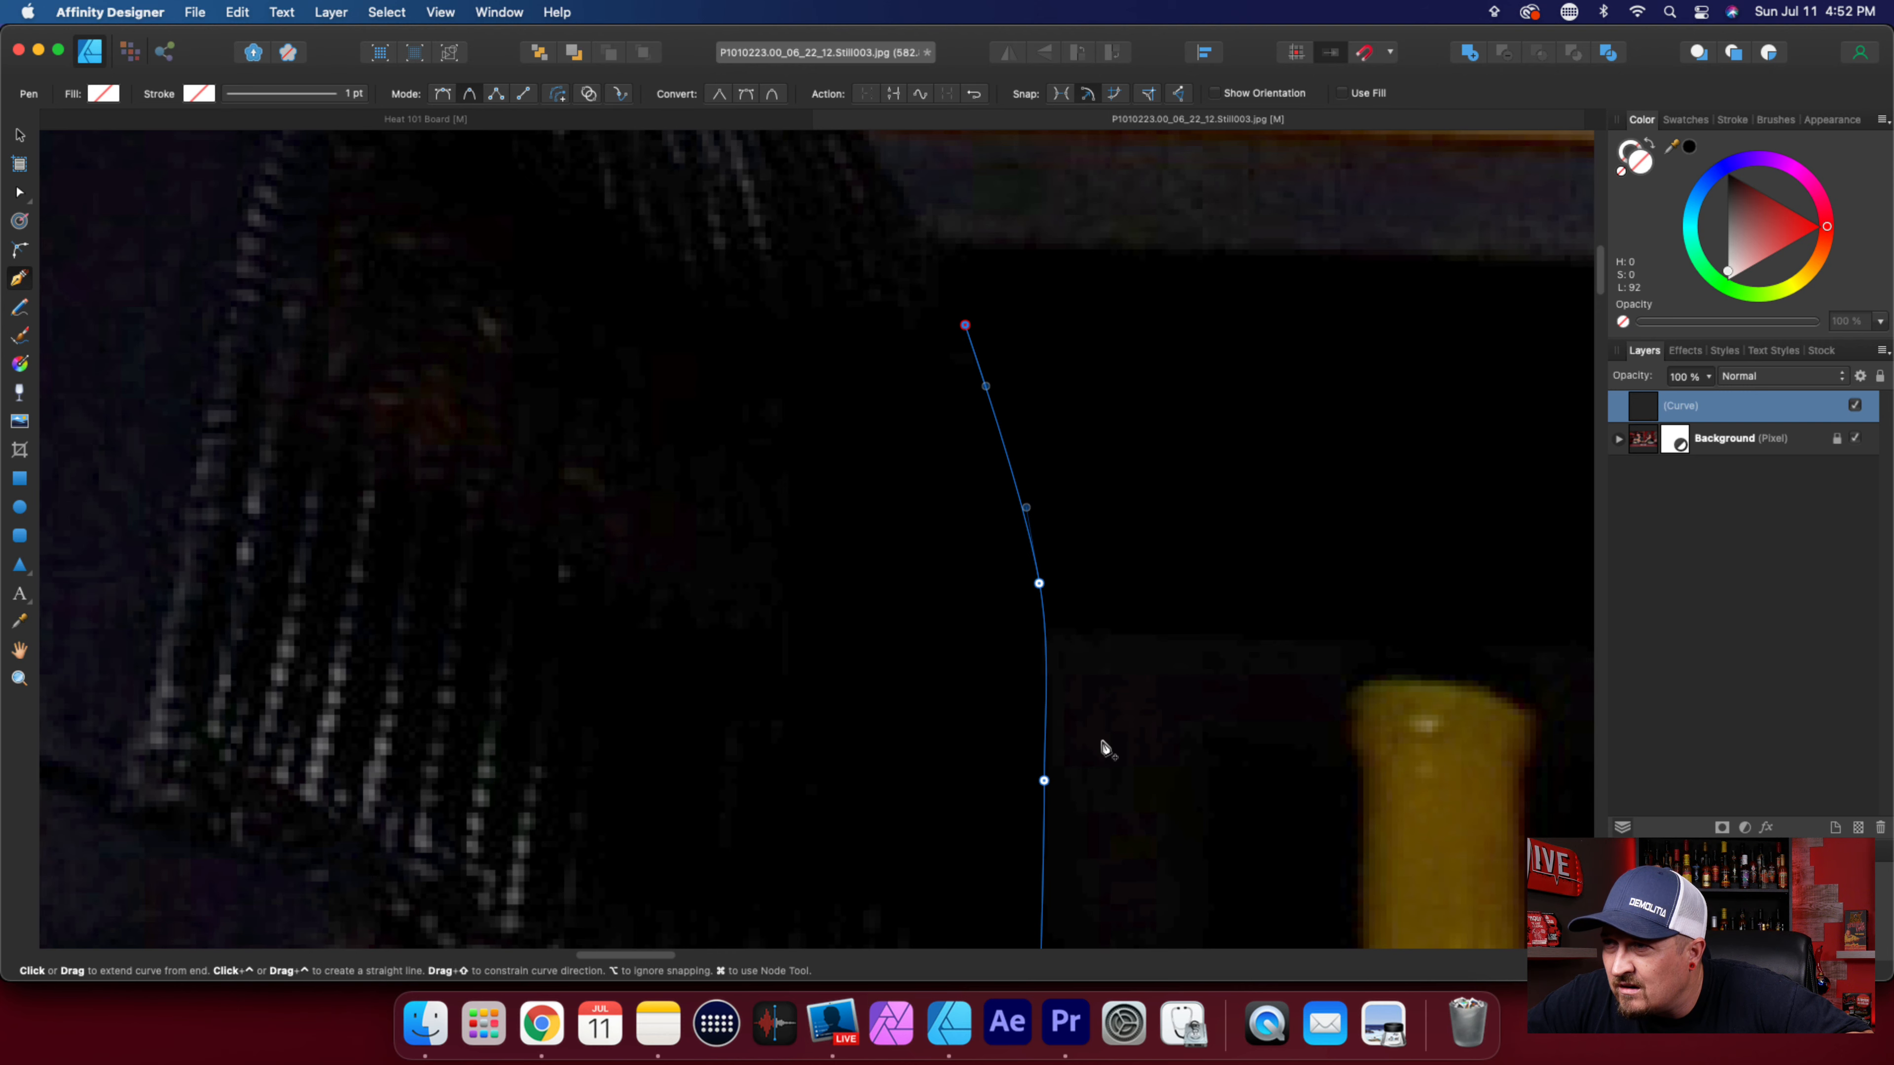
Trace the cap's curved mesh edge upward across the box with the orange "PACKAGE" lettering.
scroll(1107, 748, down, 2)
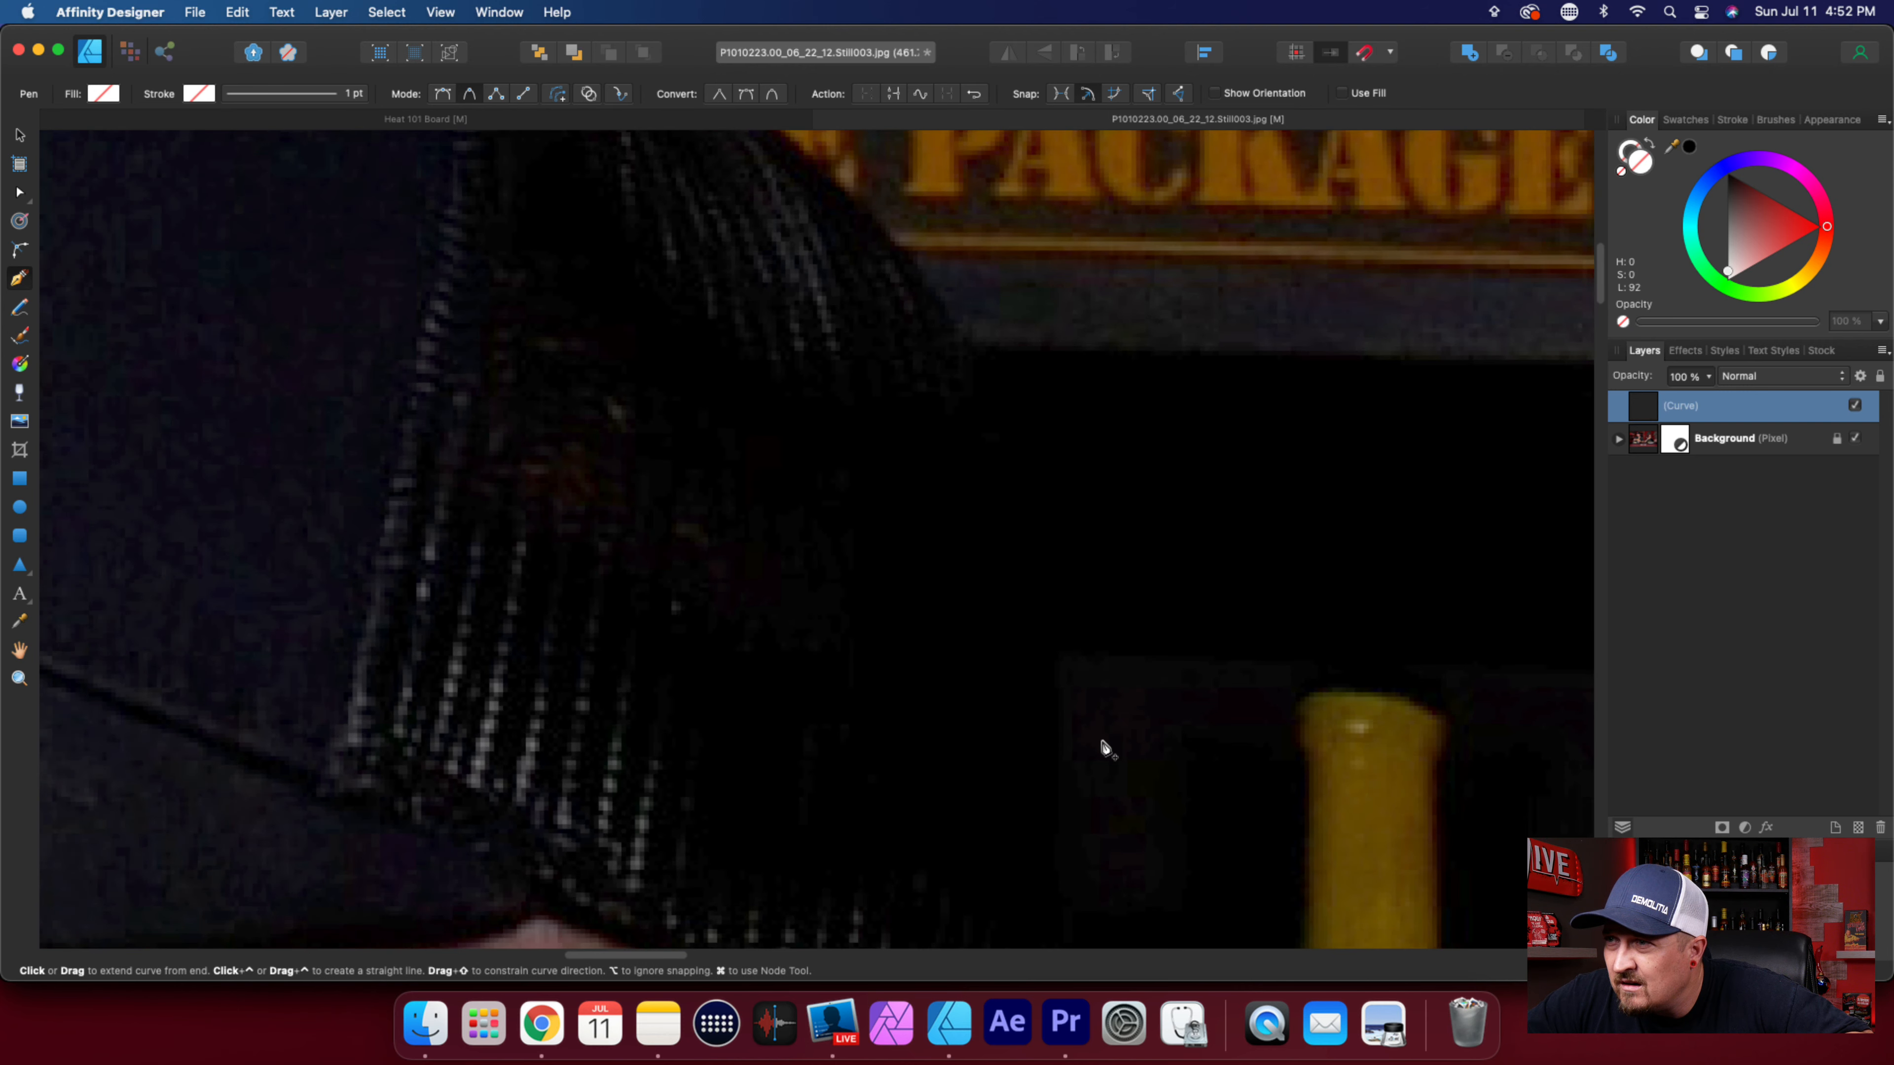
click(926, 289)
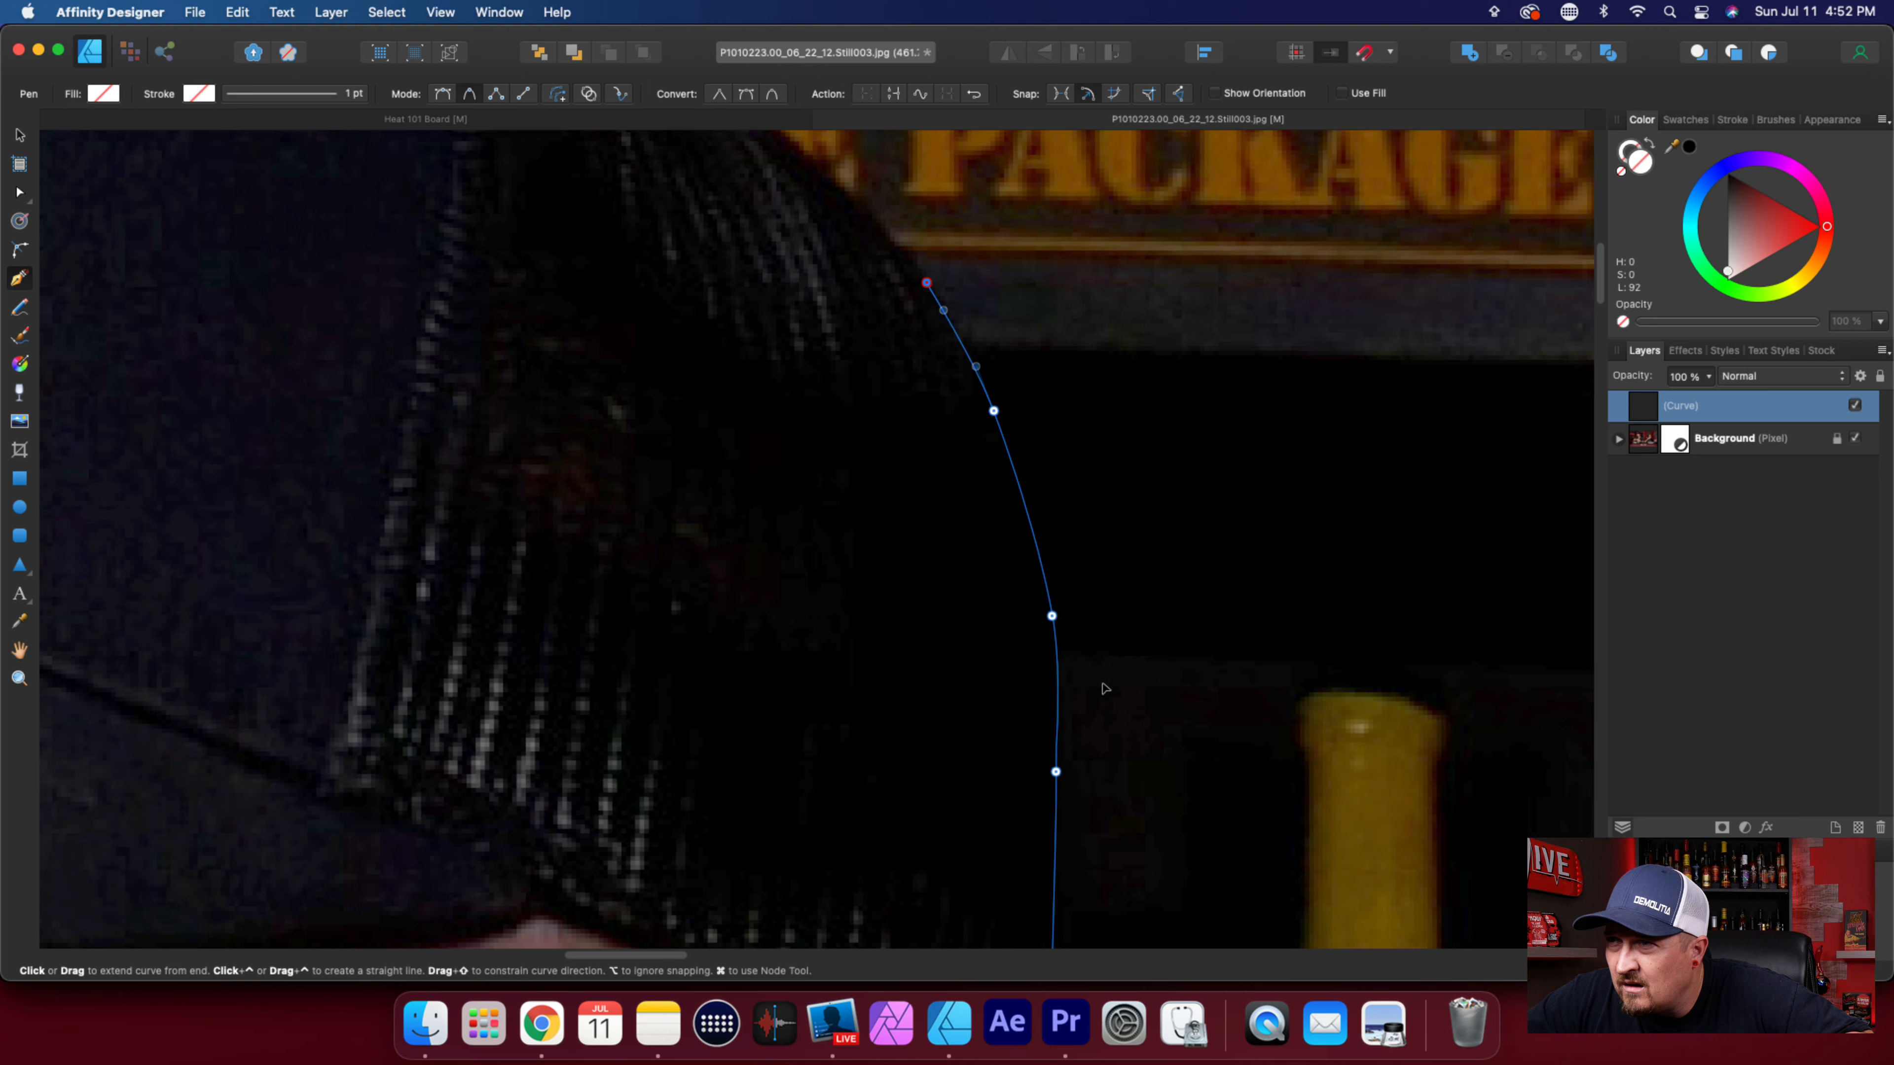
scroll(1103, 683, up, 3)
scroll(1110, 714, down, 3)
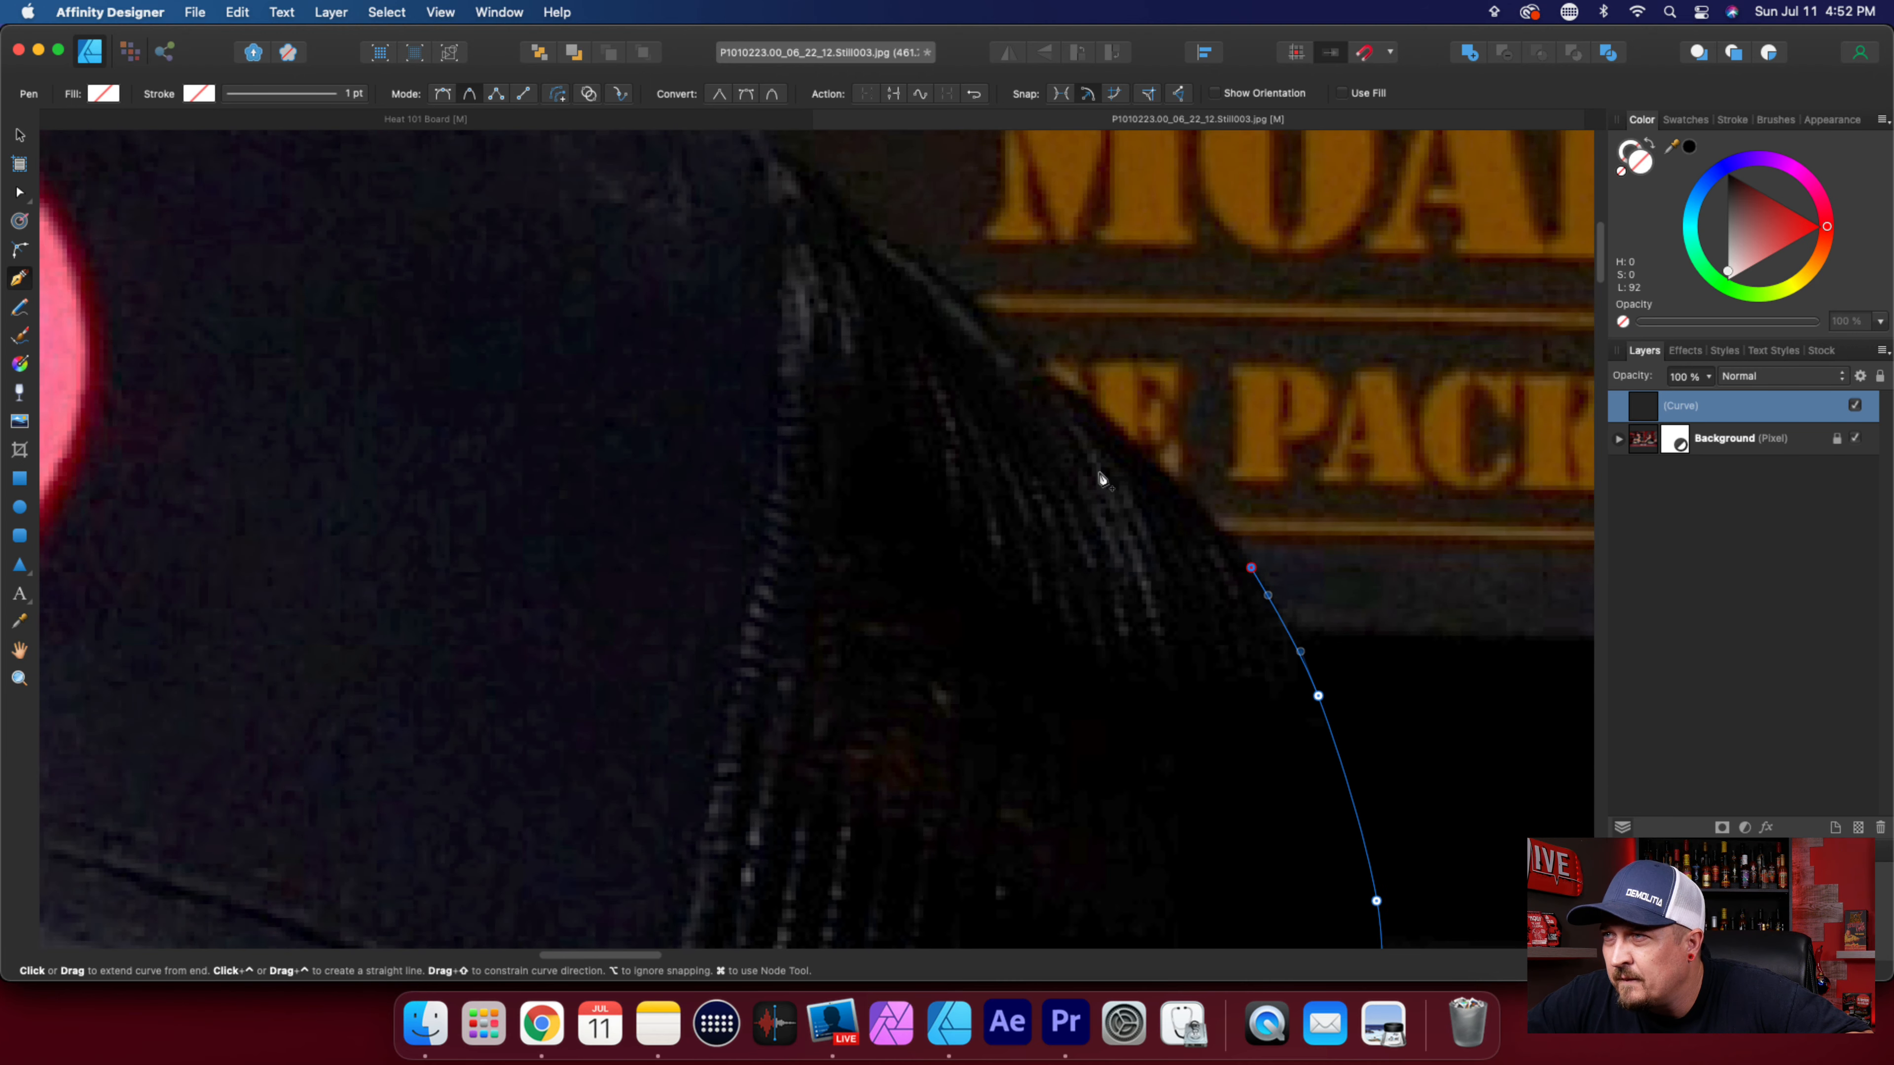
click(1131, 441)
click(1019, 355)
Extend the outline along the mesh's upper edge to the seam at the cap's solid front panel.
scroll(985, 561, up, 5)
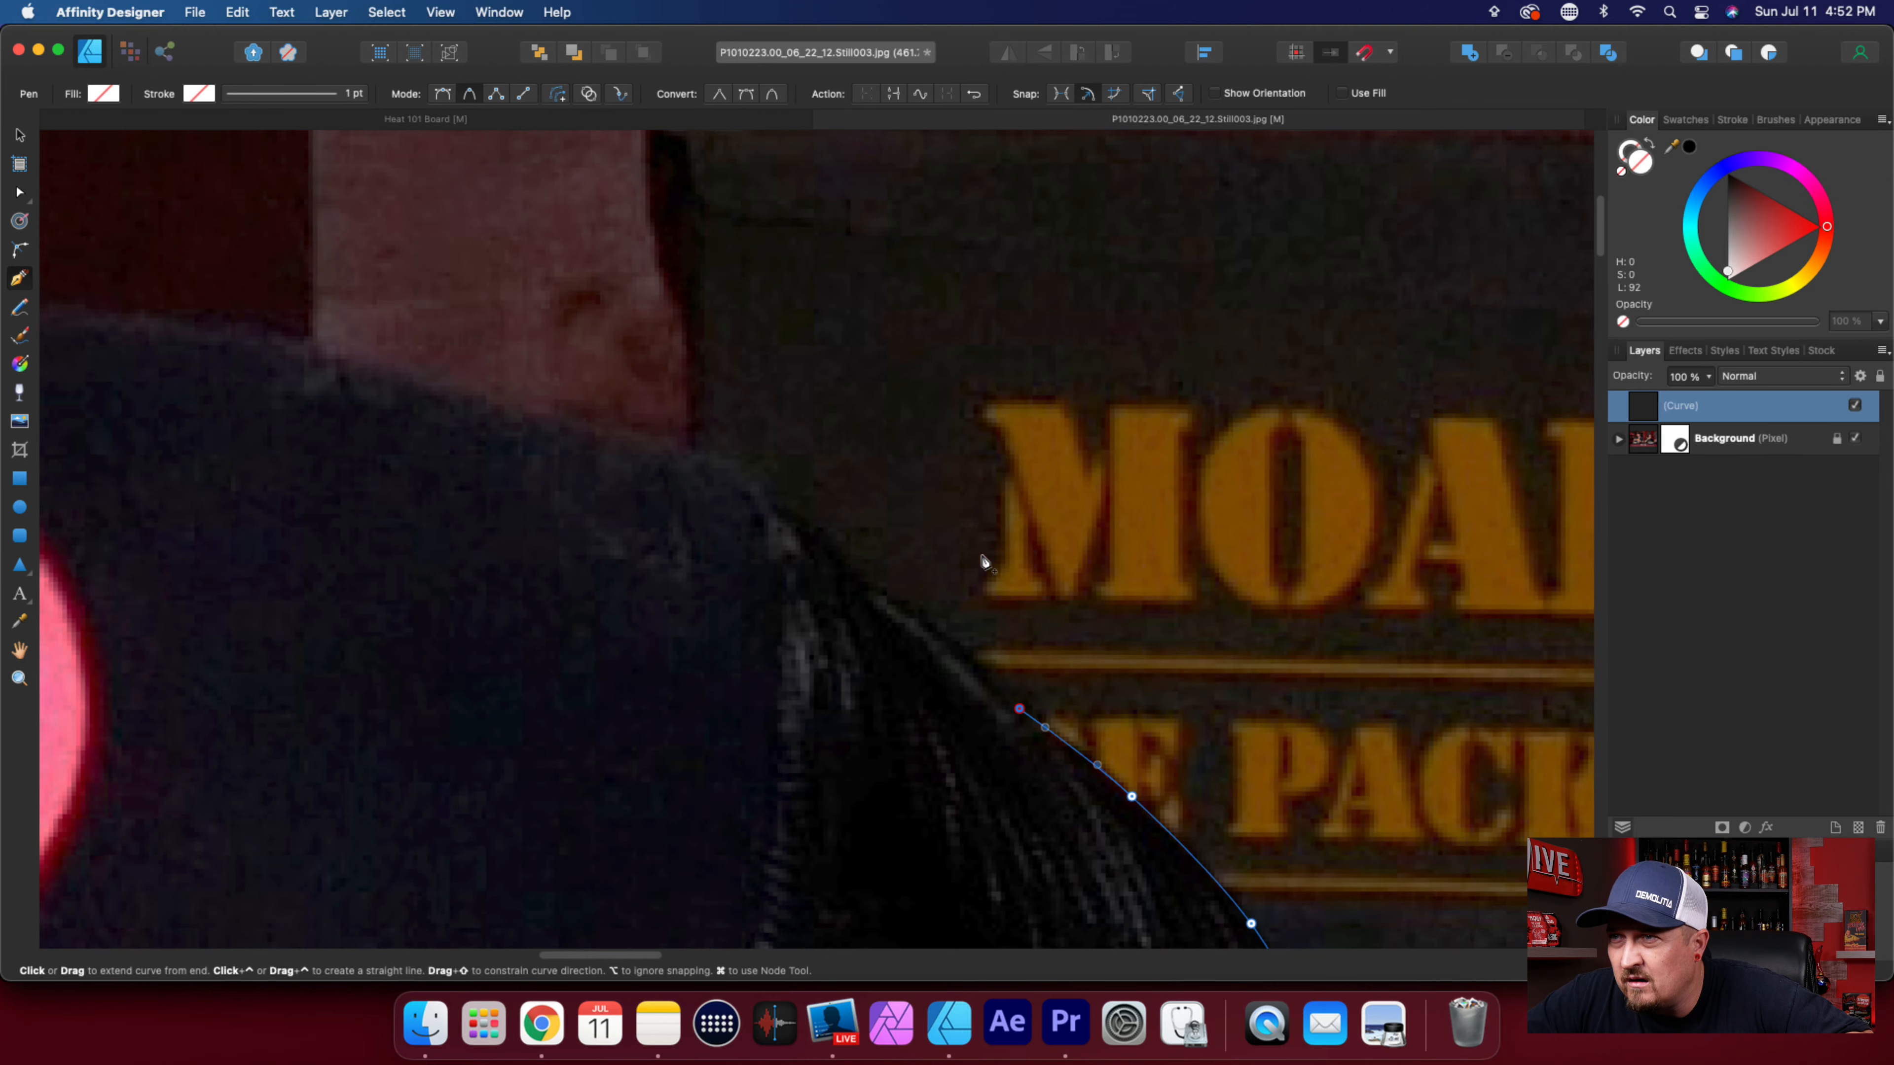
click(897, 605)
click(797, 517)
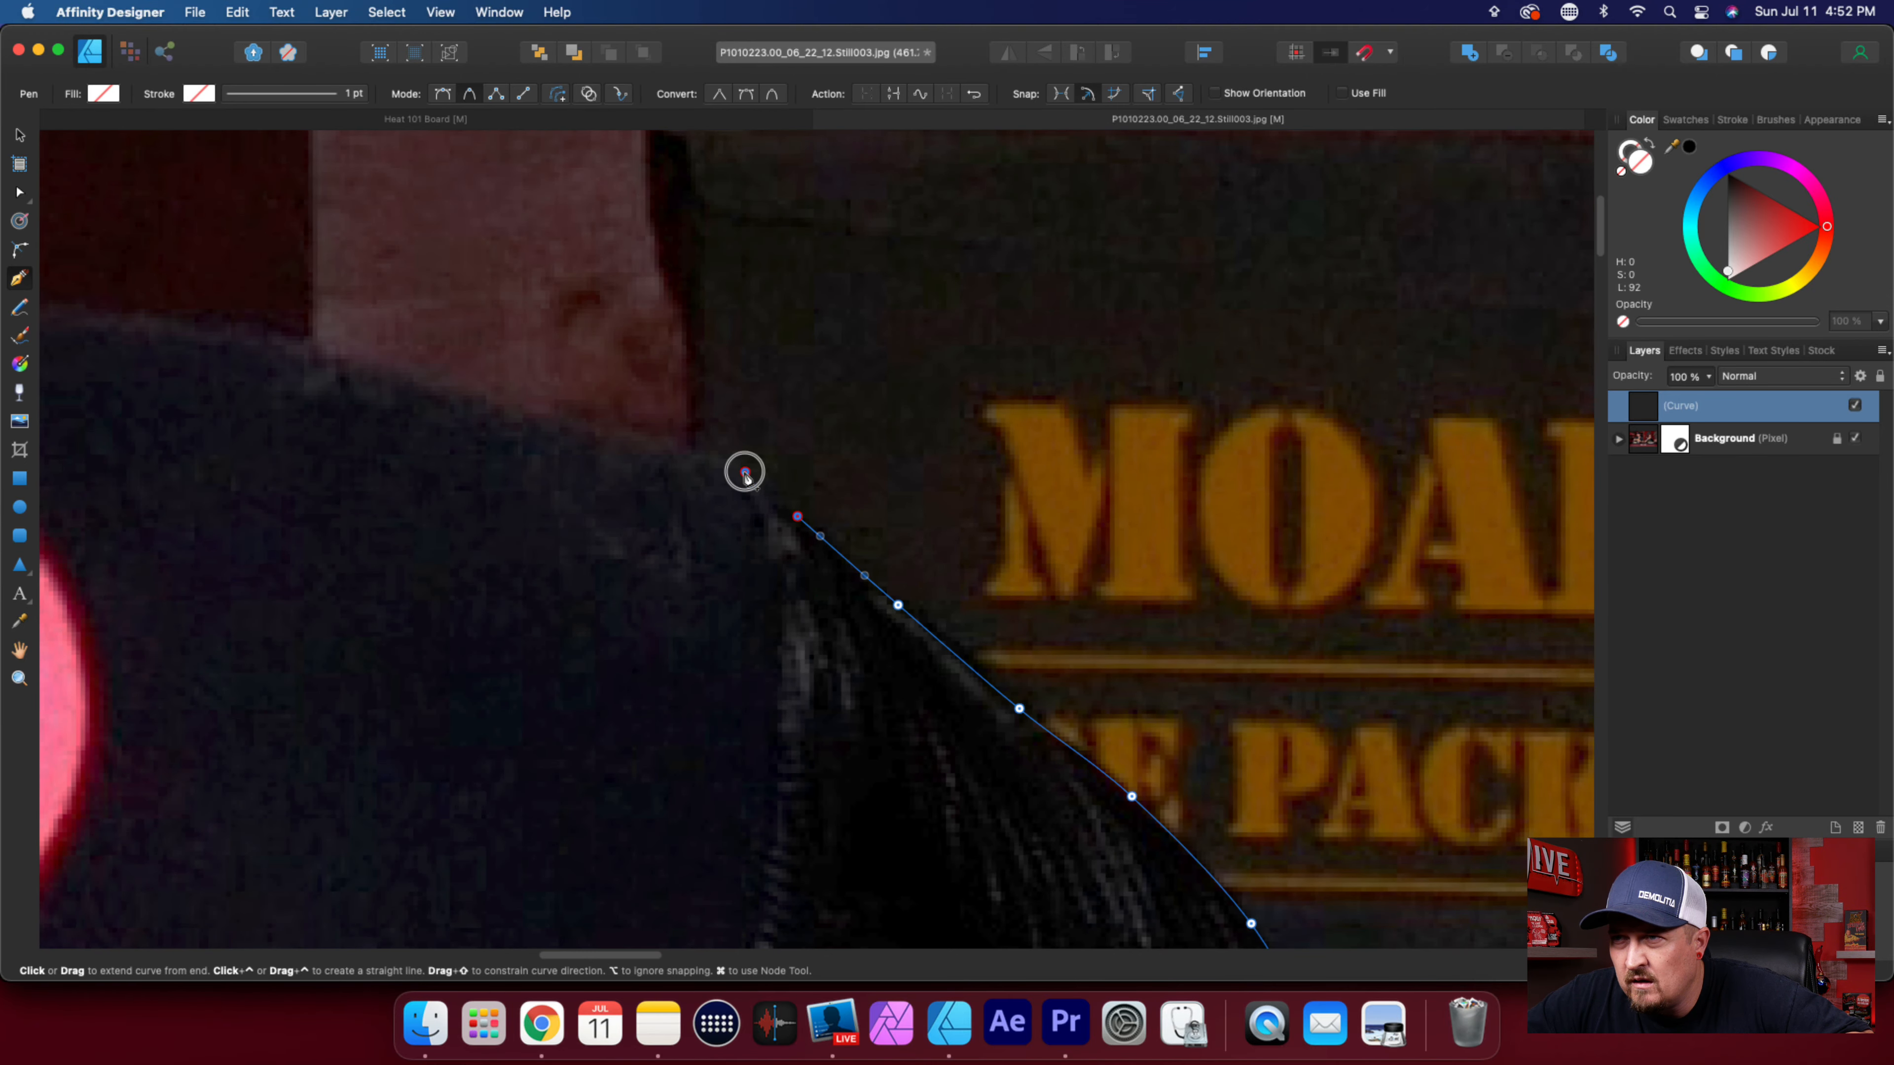
click(744, 472)
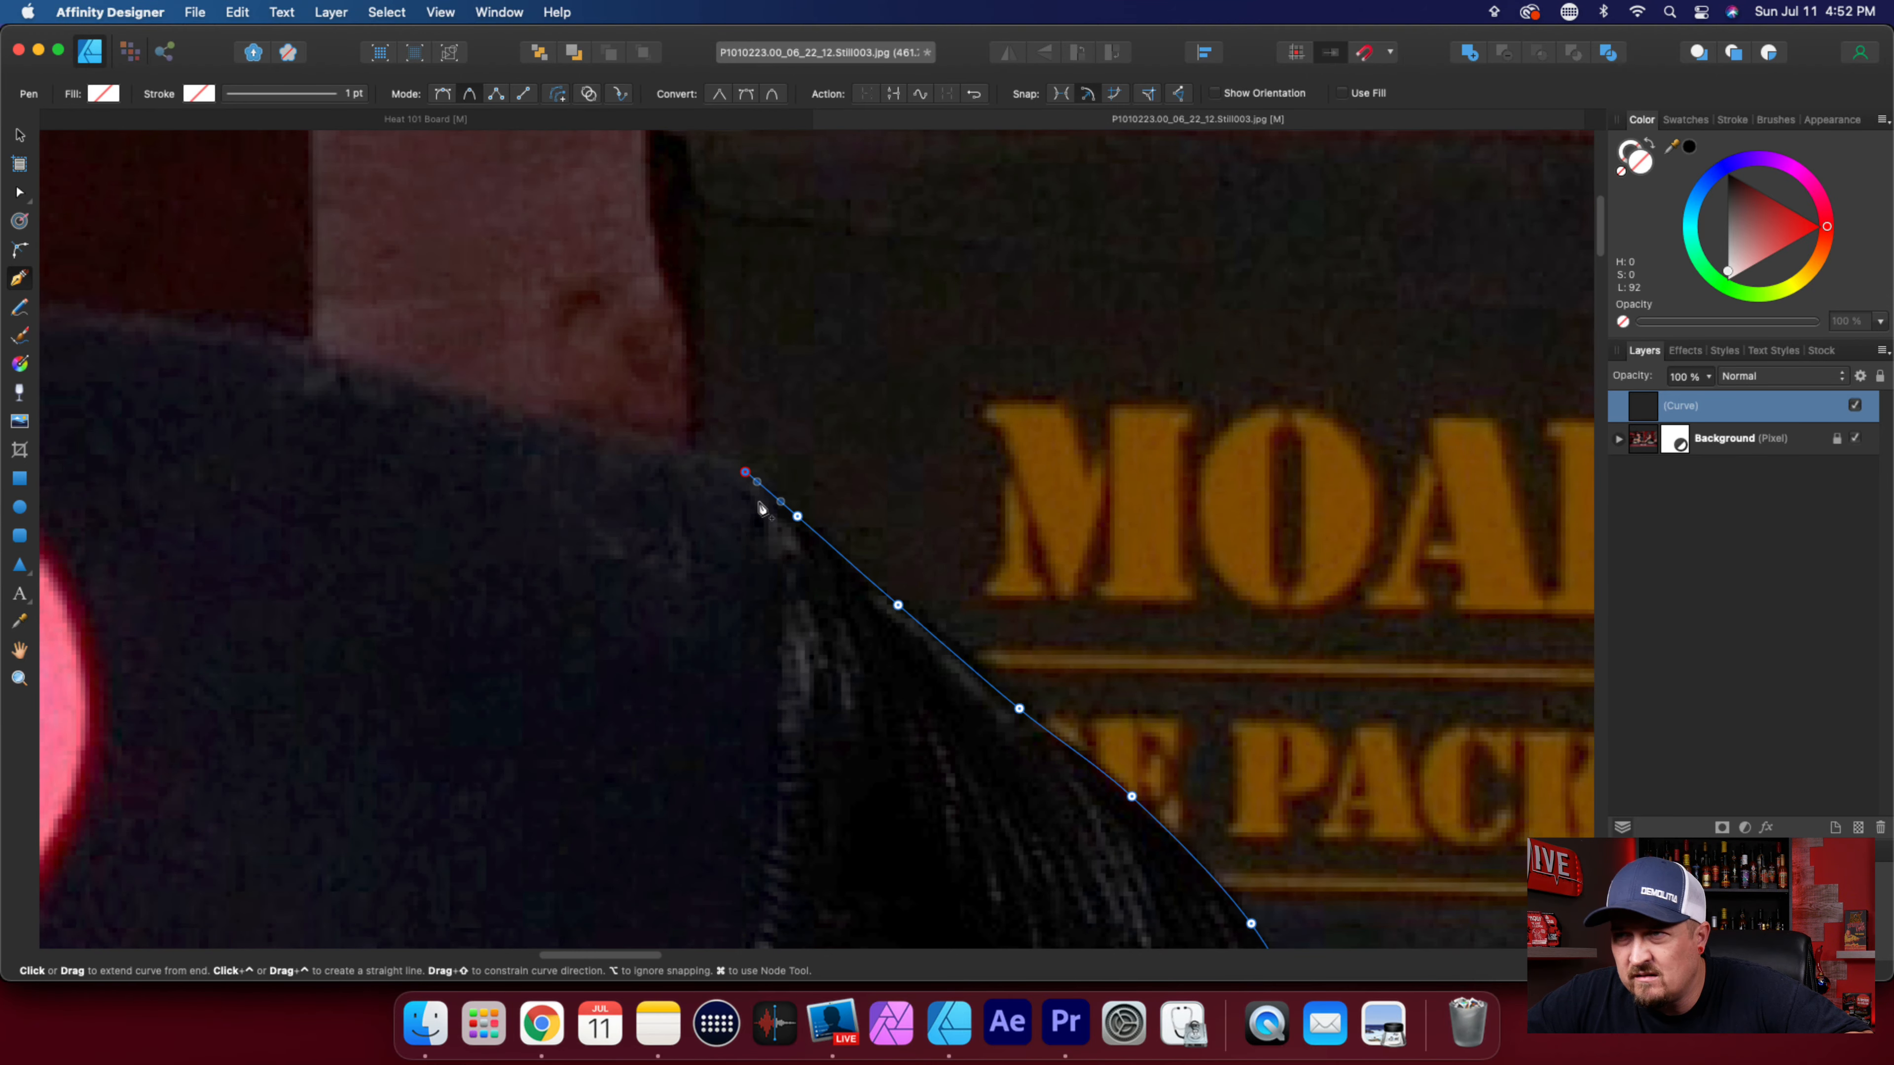
scroll(1120, 825, down, 3)
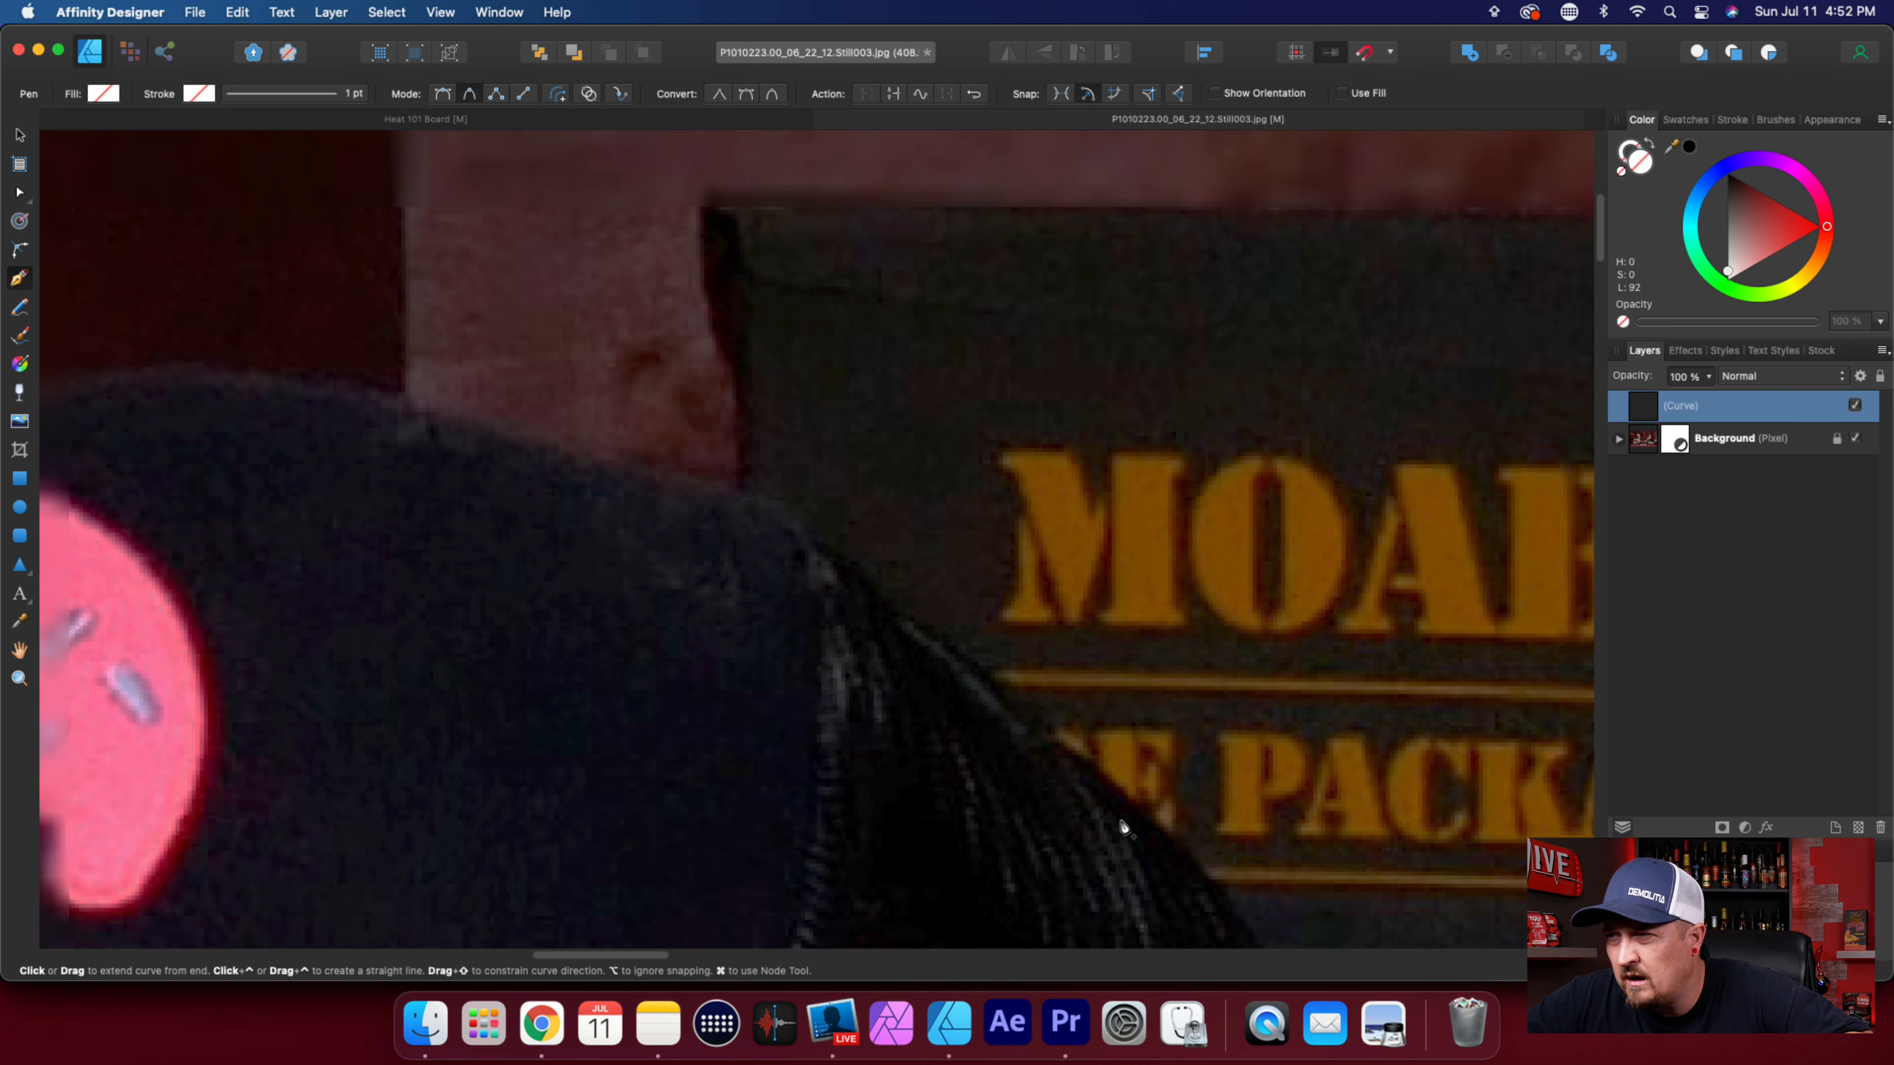
scroll(1120, 824, down, 3)
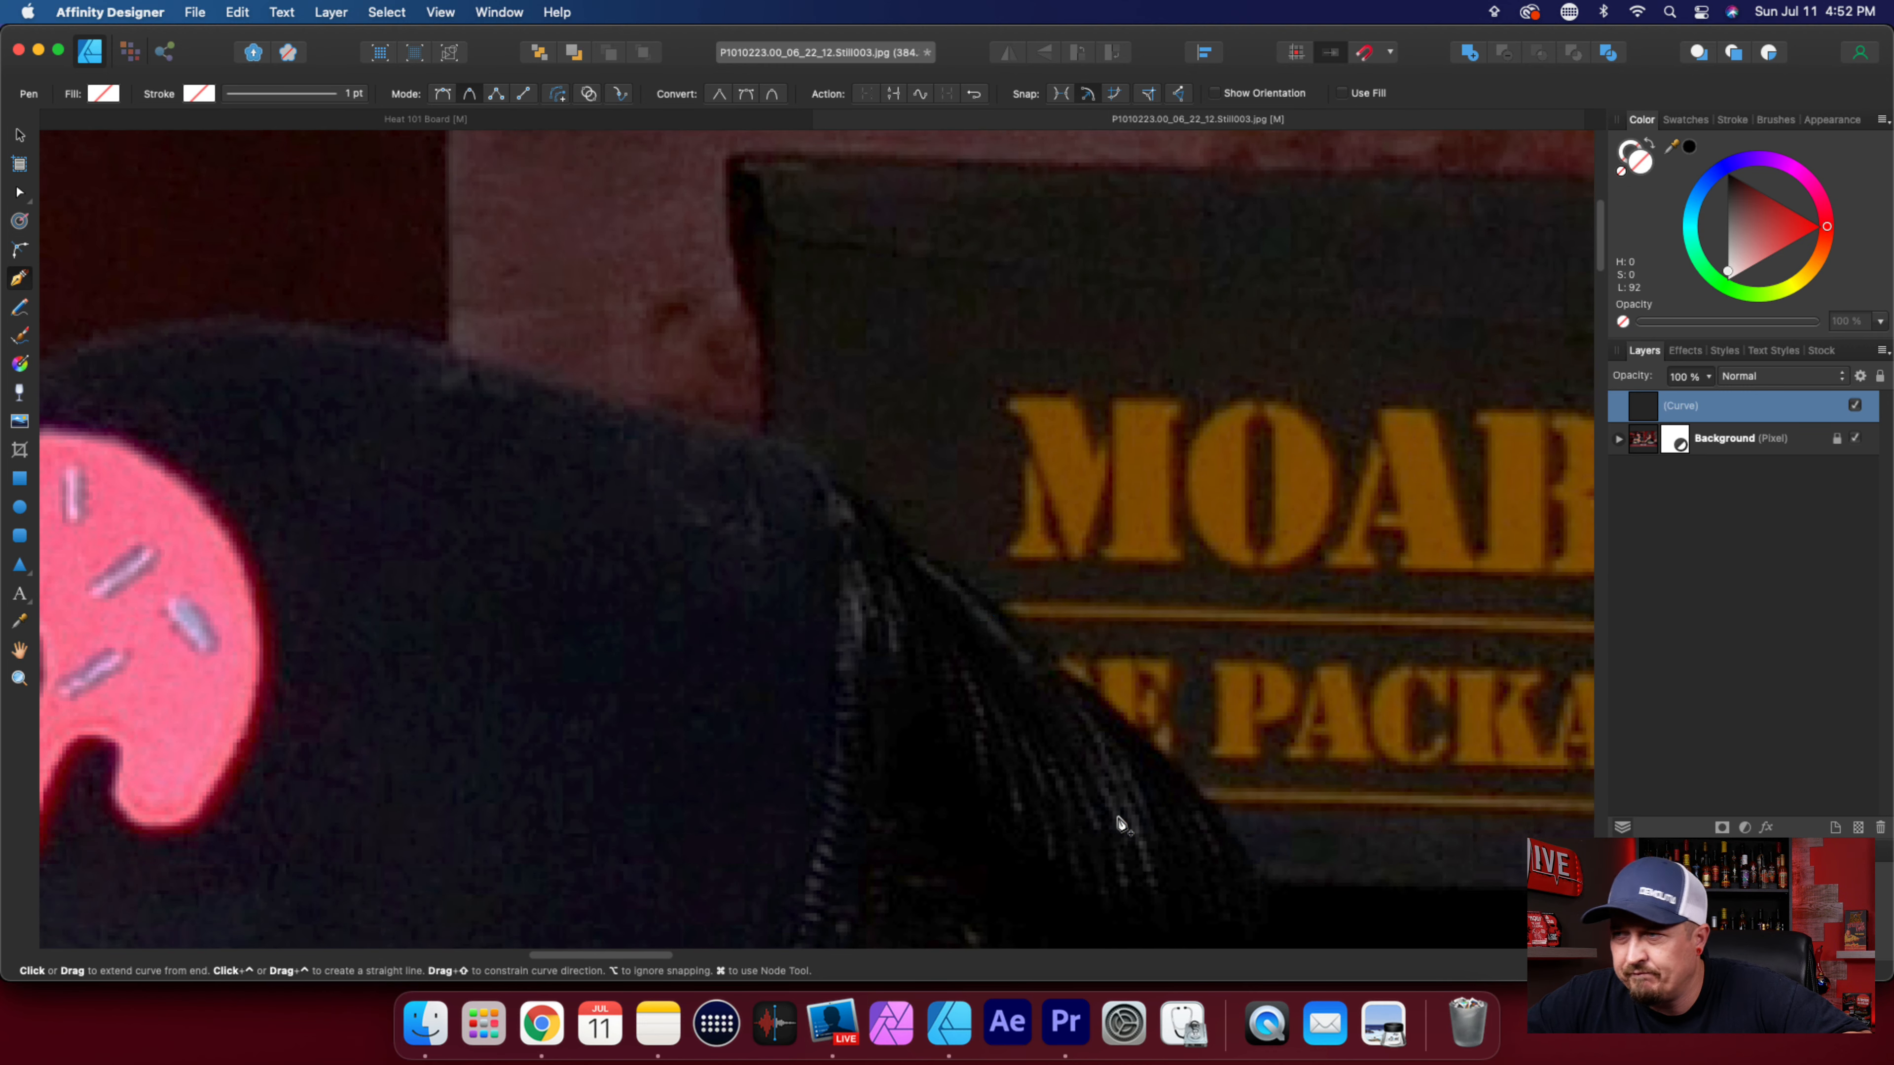
Reposition the outline's nodes on the mesh edge beside the "PACKAGE" lettering to follow the cap's curve.
key(a)
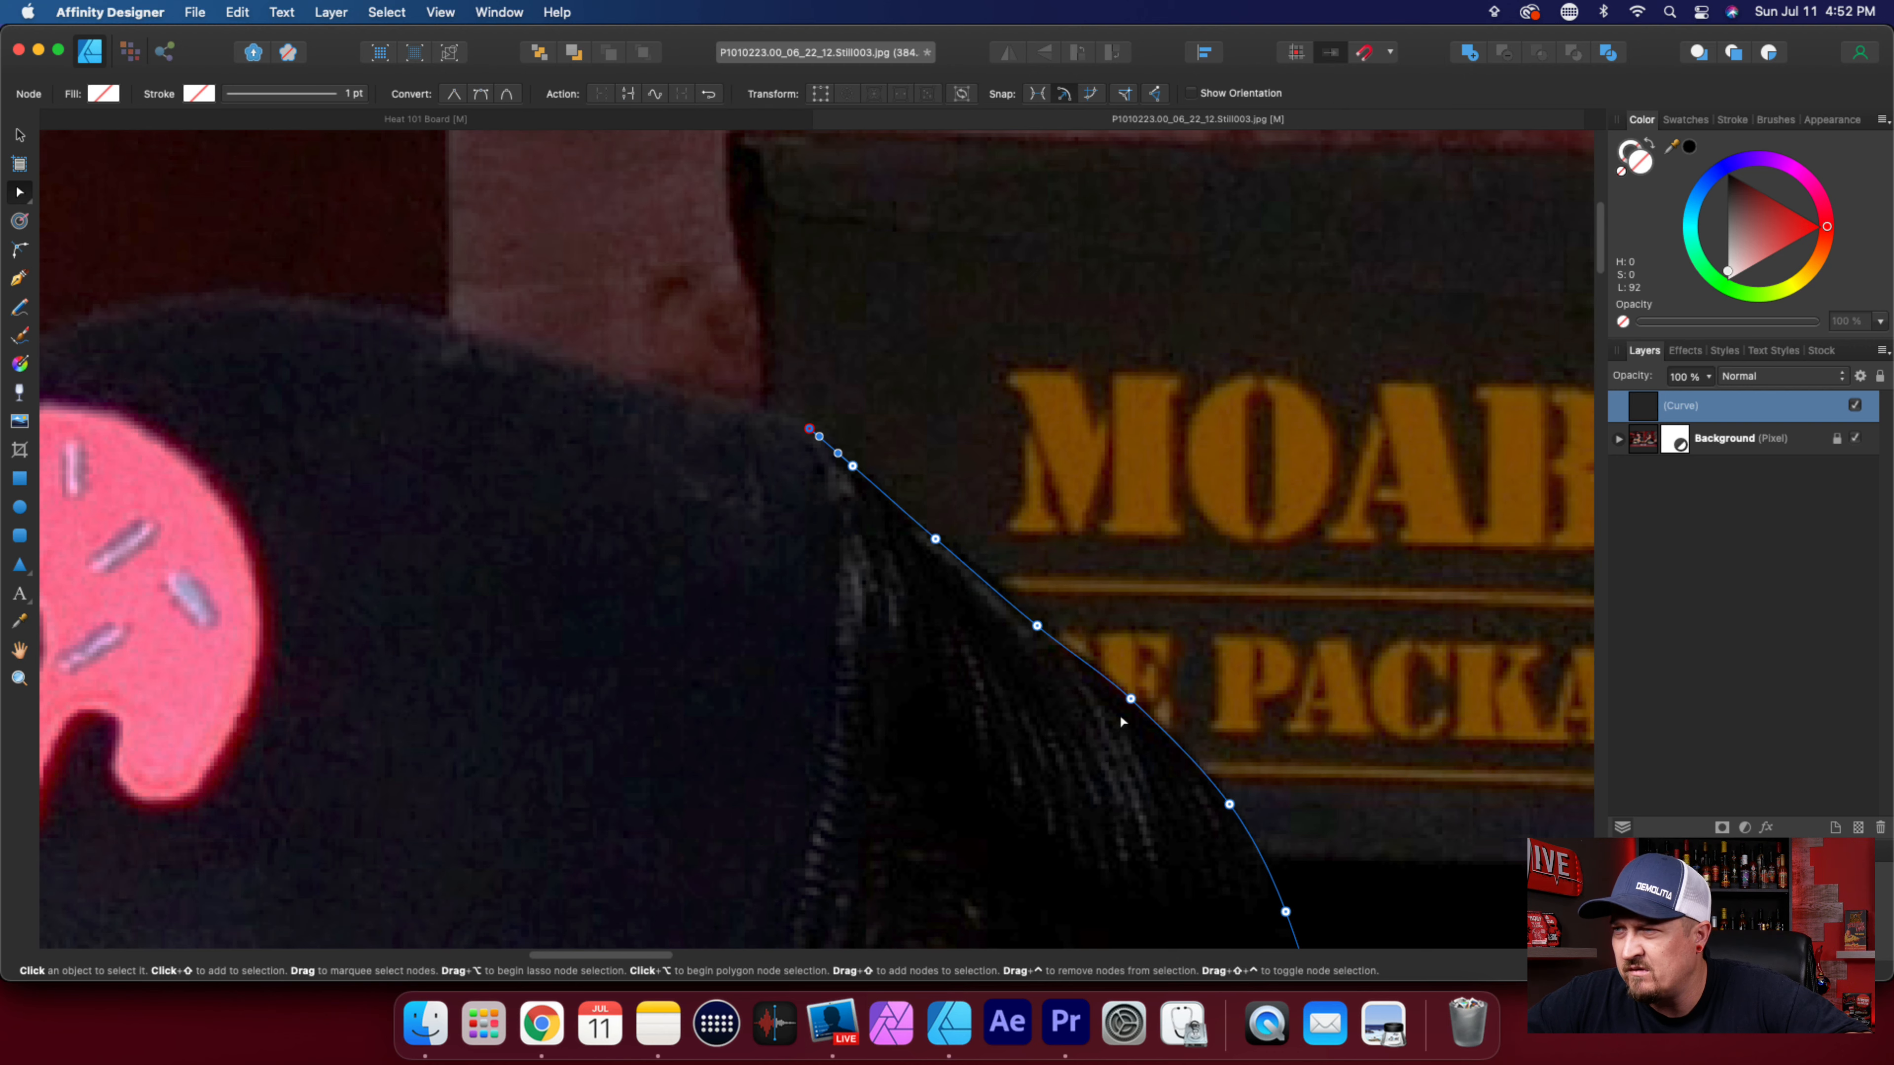
drag(1131, 699, 1136, 711)
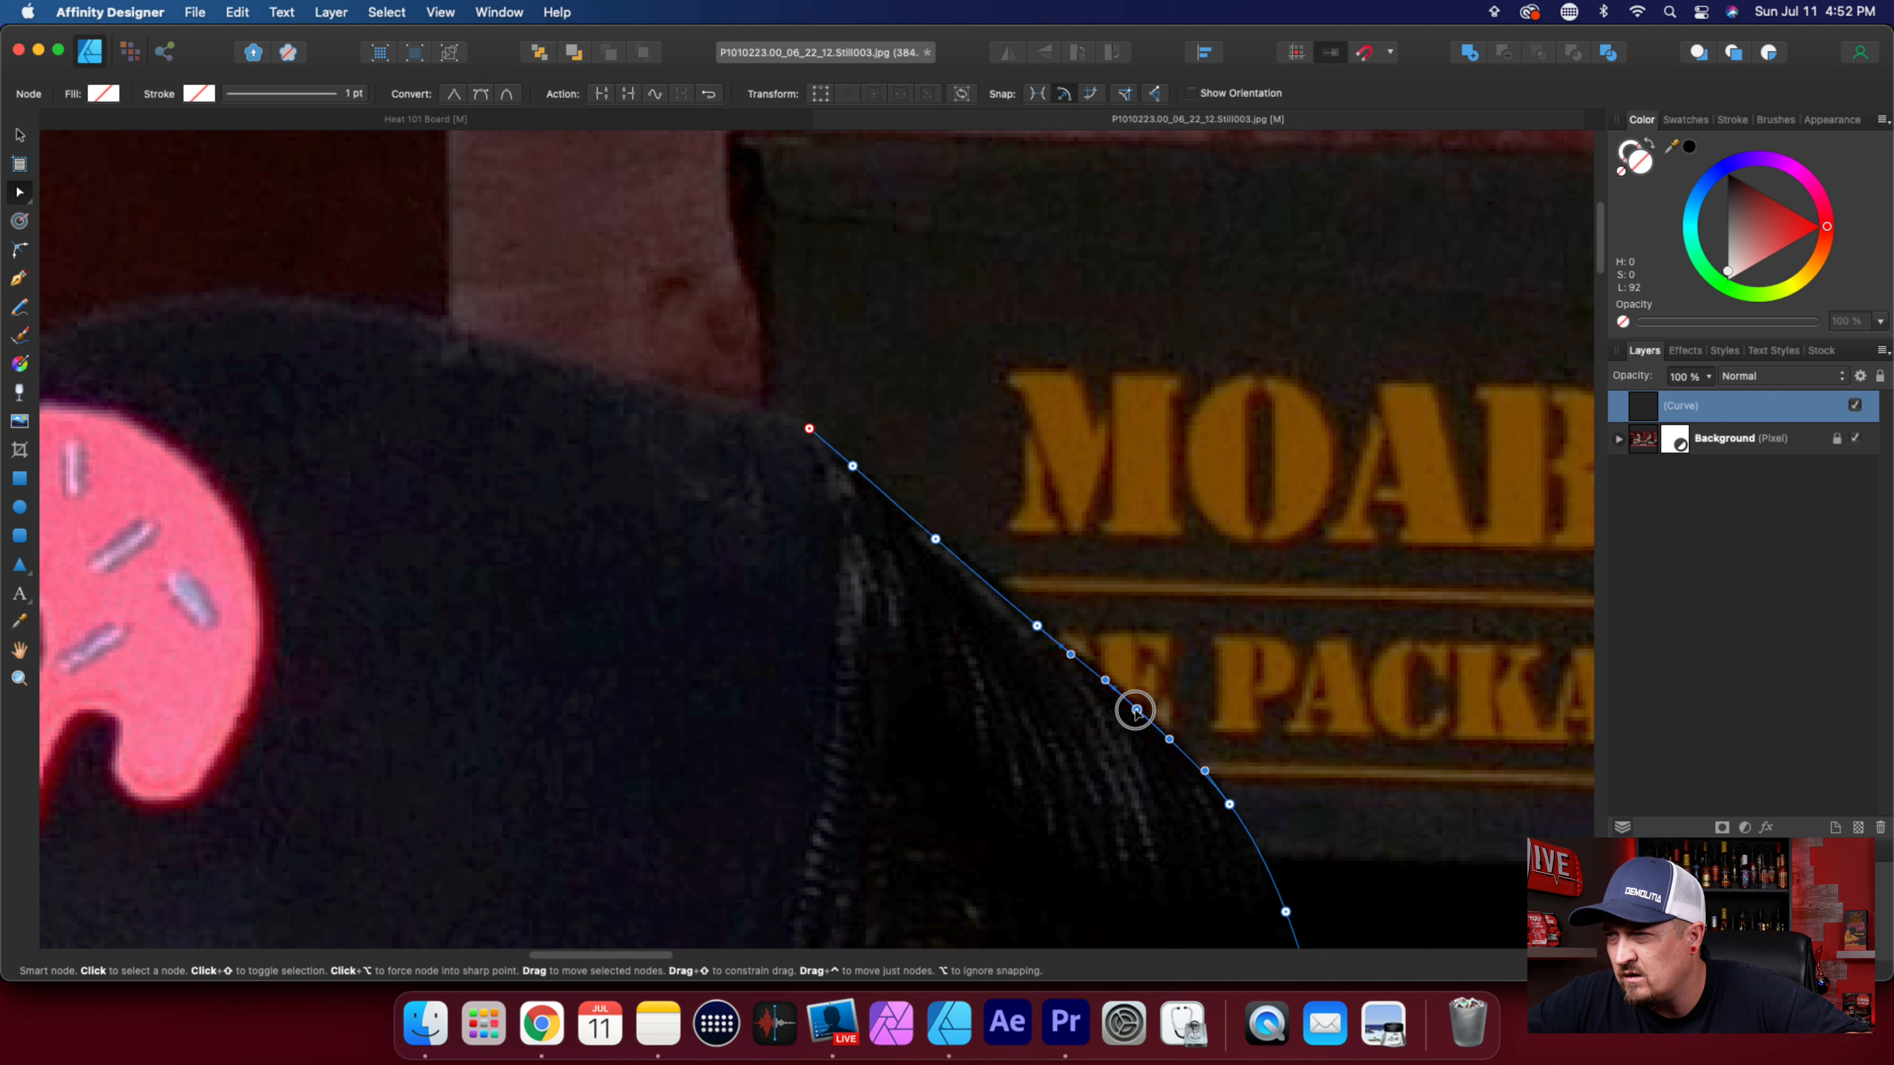
scroll(1318, 853, down, 4)
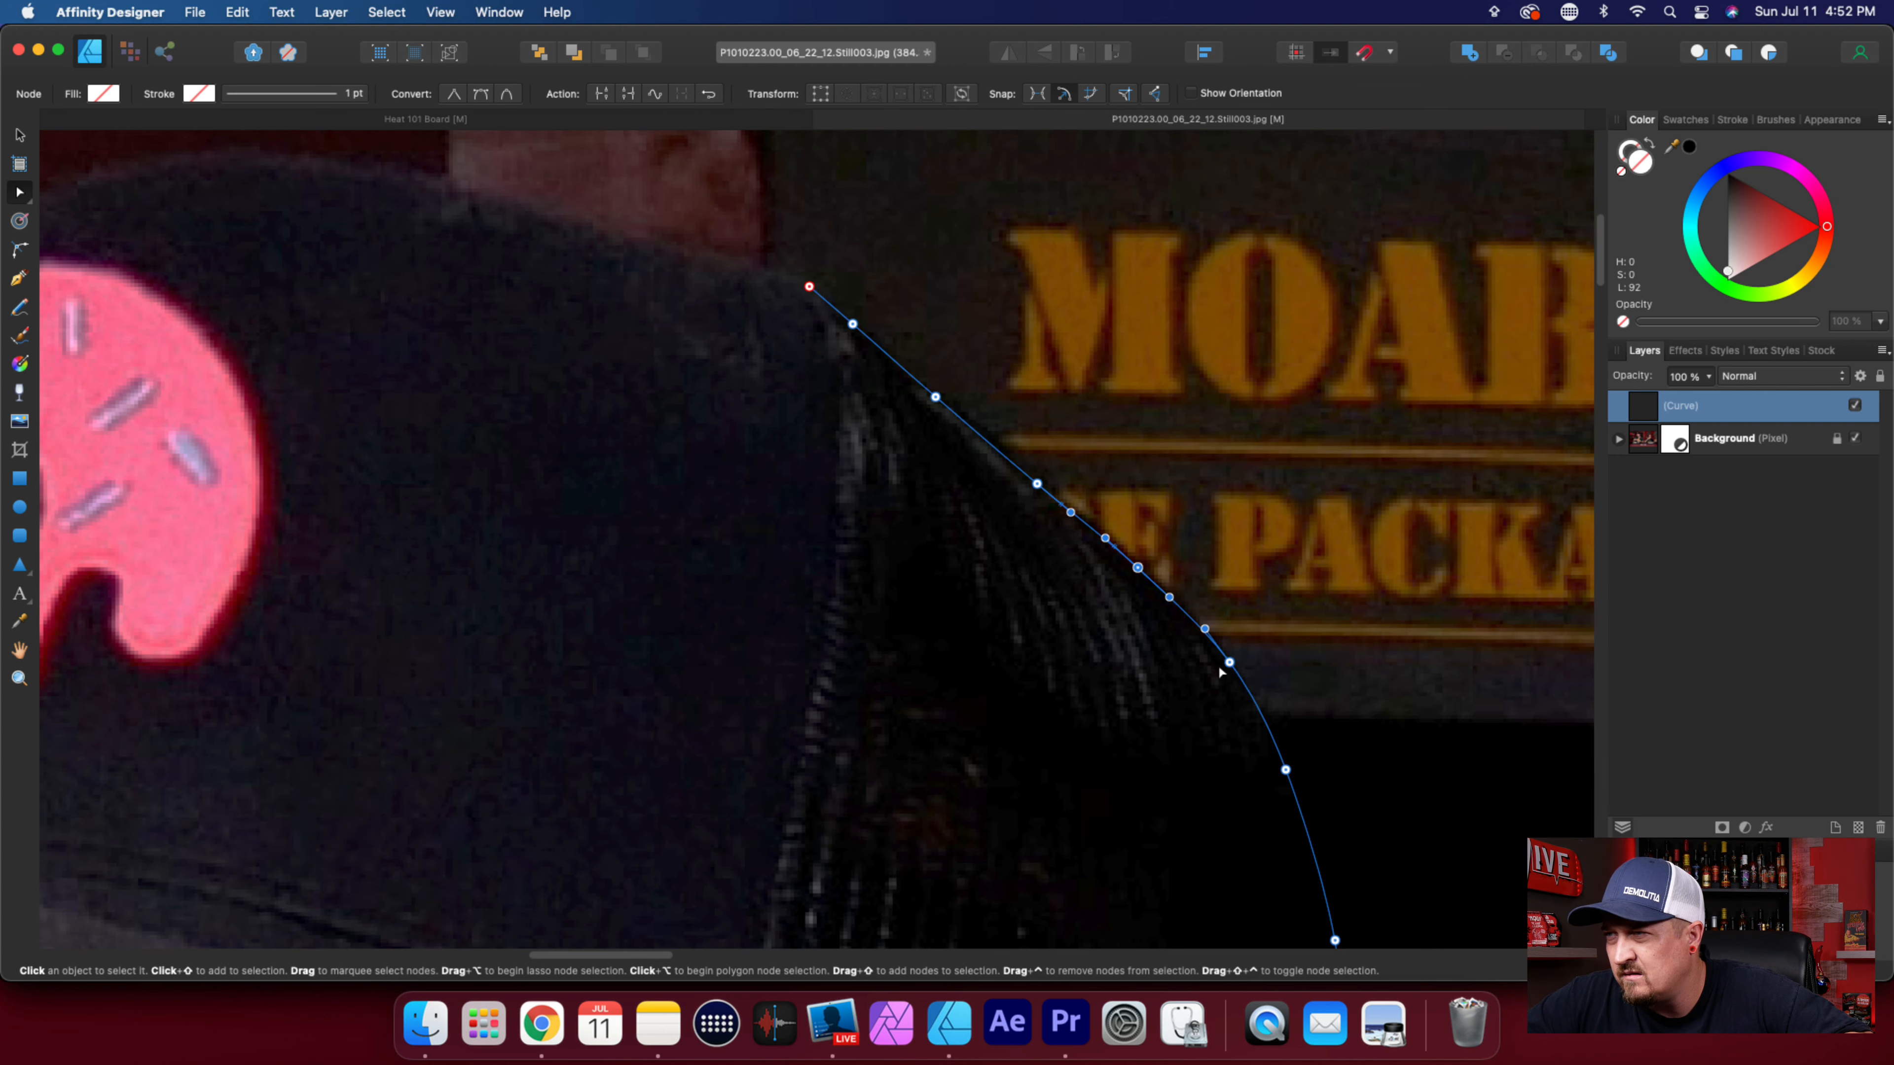
click(1228, 665)
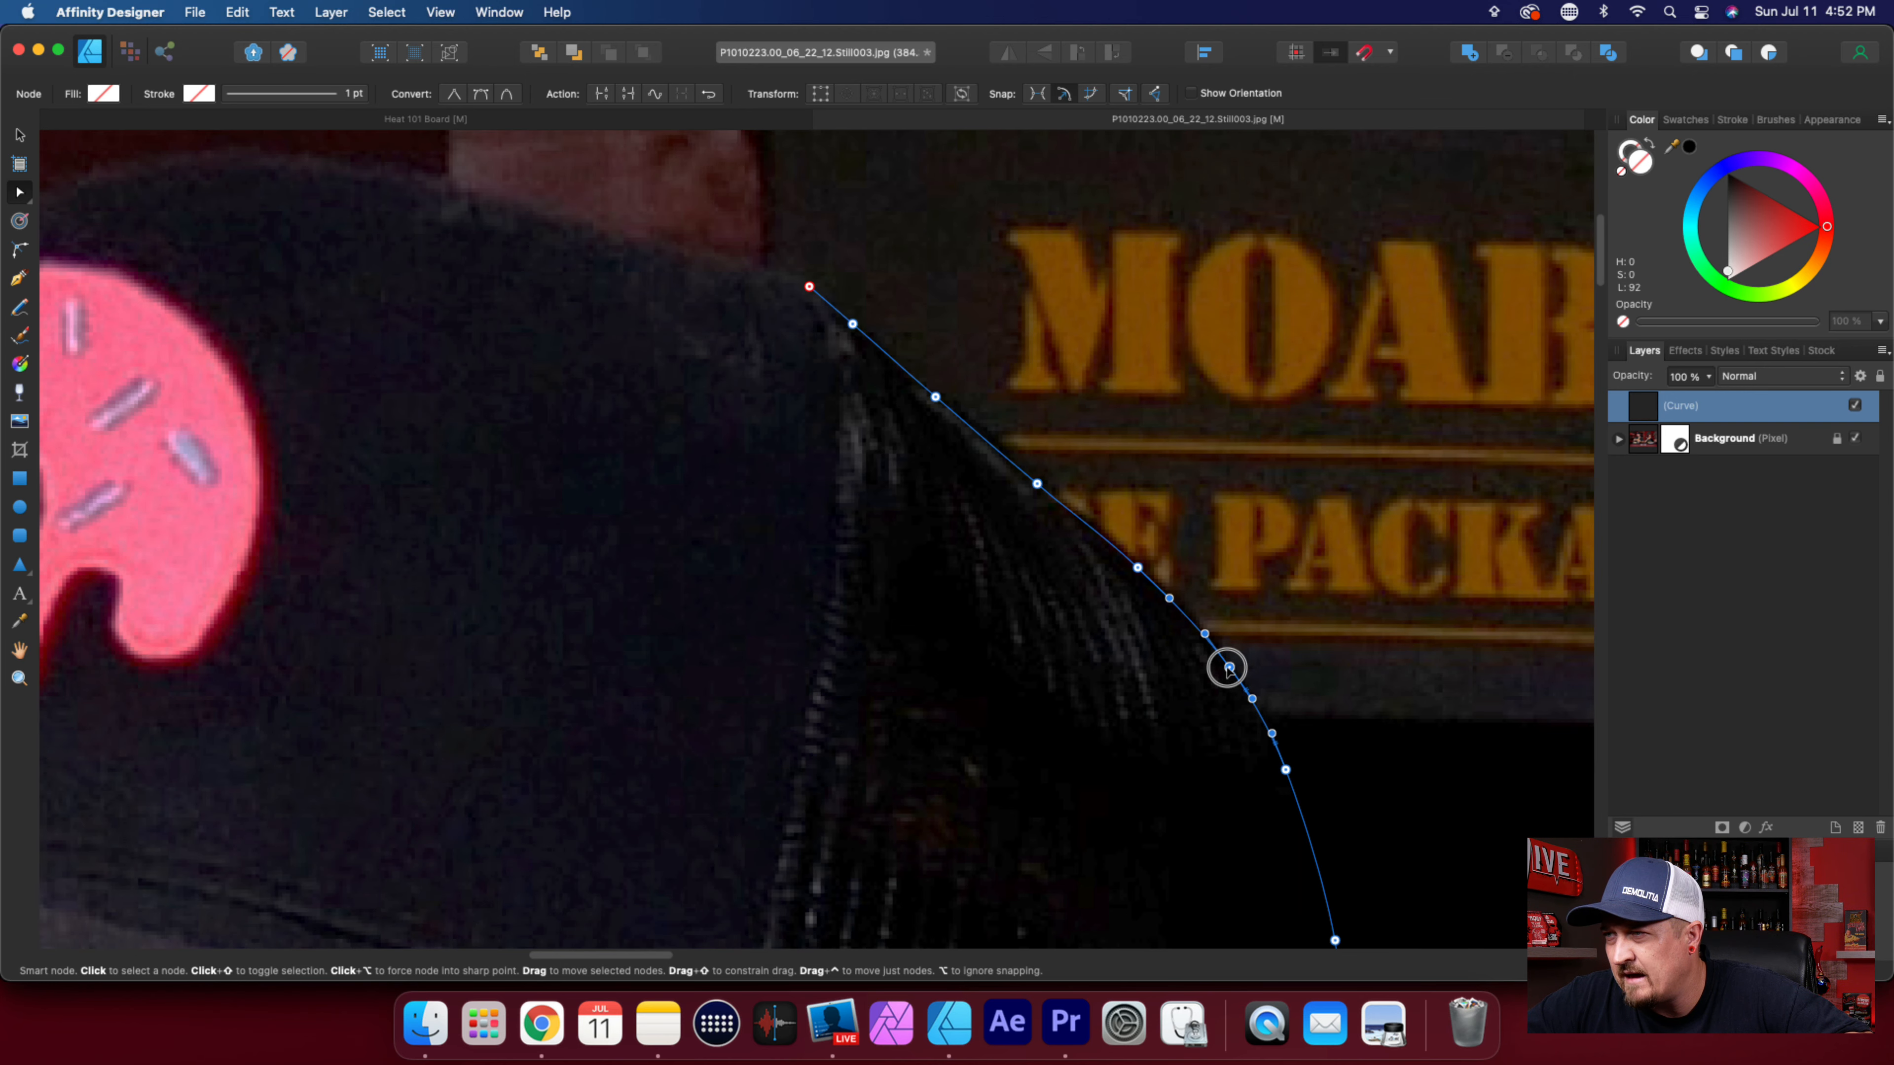
scroll(965, 751, up, 4)
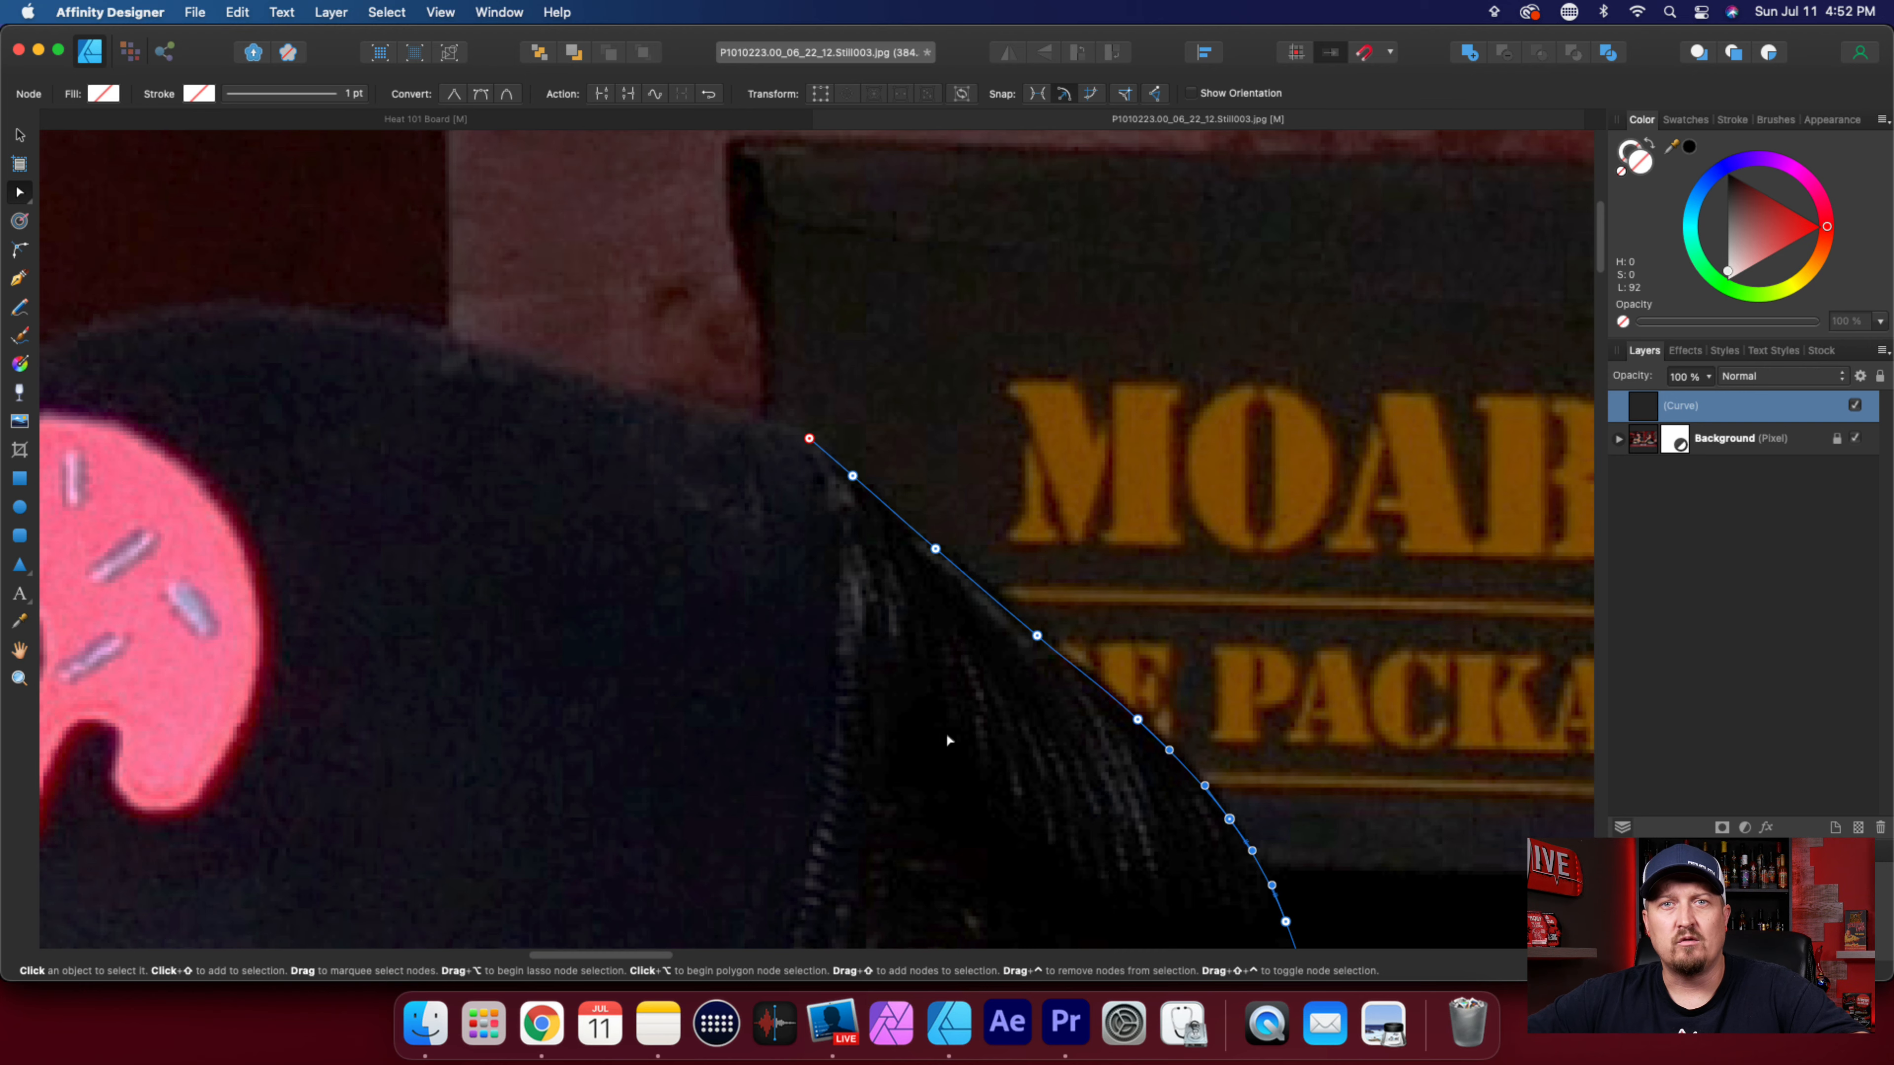
Extend the outline past the seam onto the cap's front panel and shift the seam node onto the edge.
scroll(701, 537, left, 5)
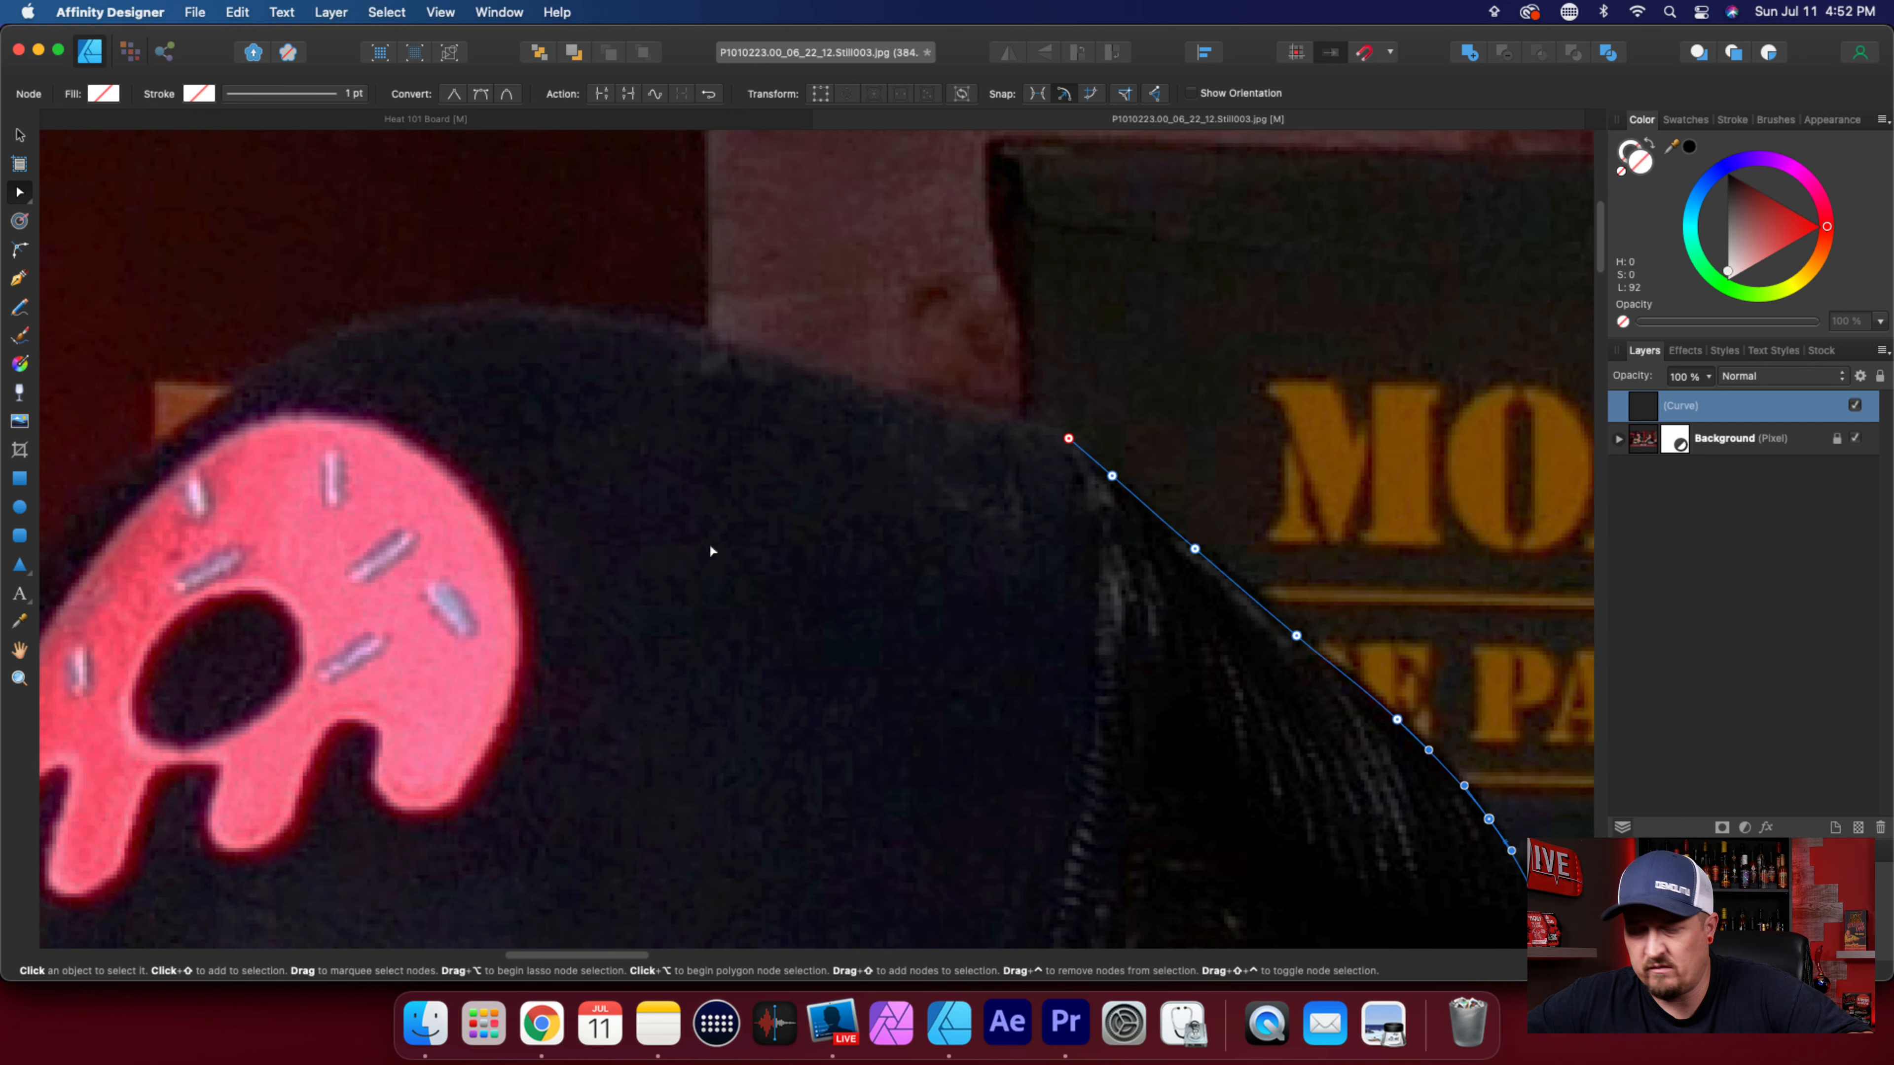
key(p)
click(953, 405)
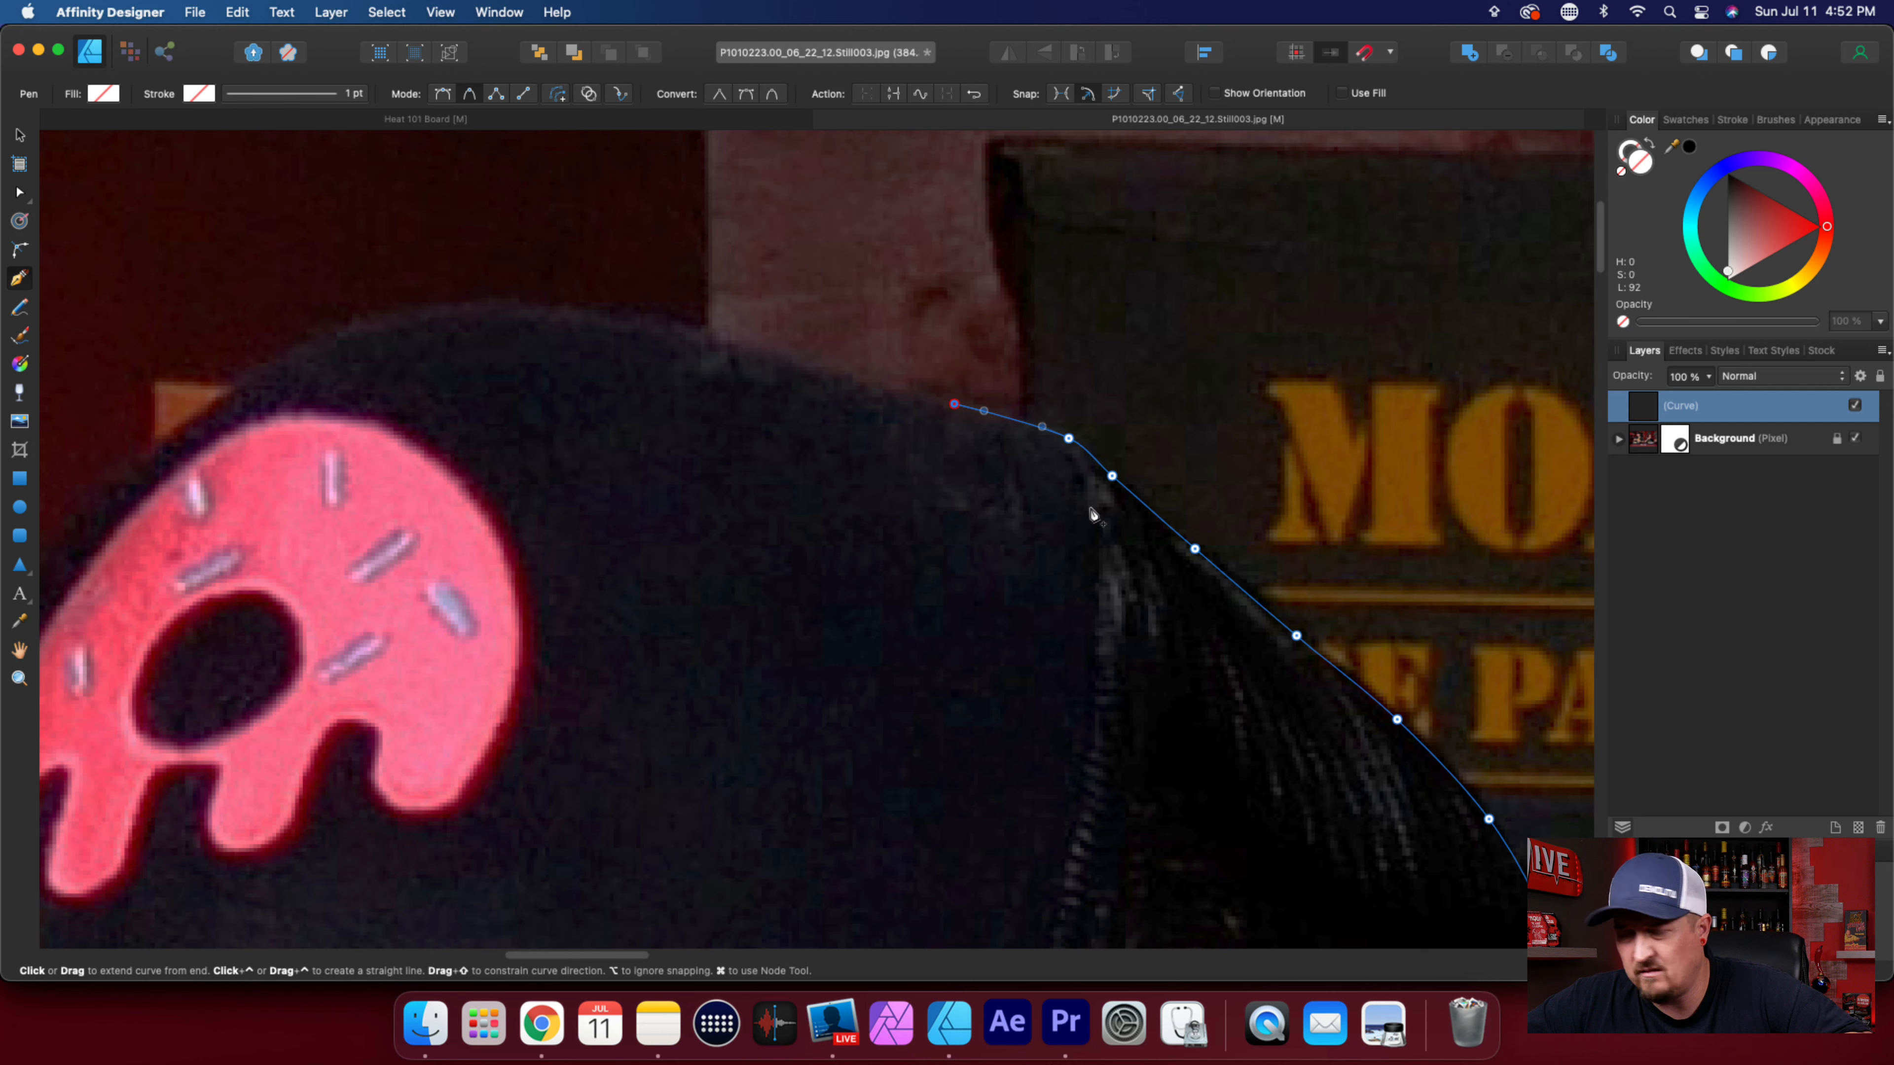
key(a)
drag(1069, 440, 1057, 440)
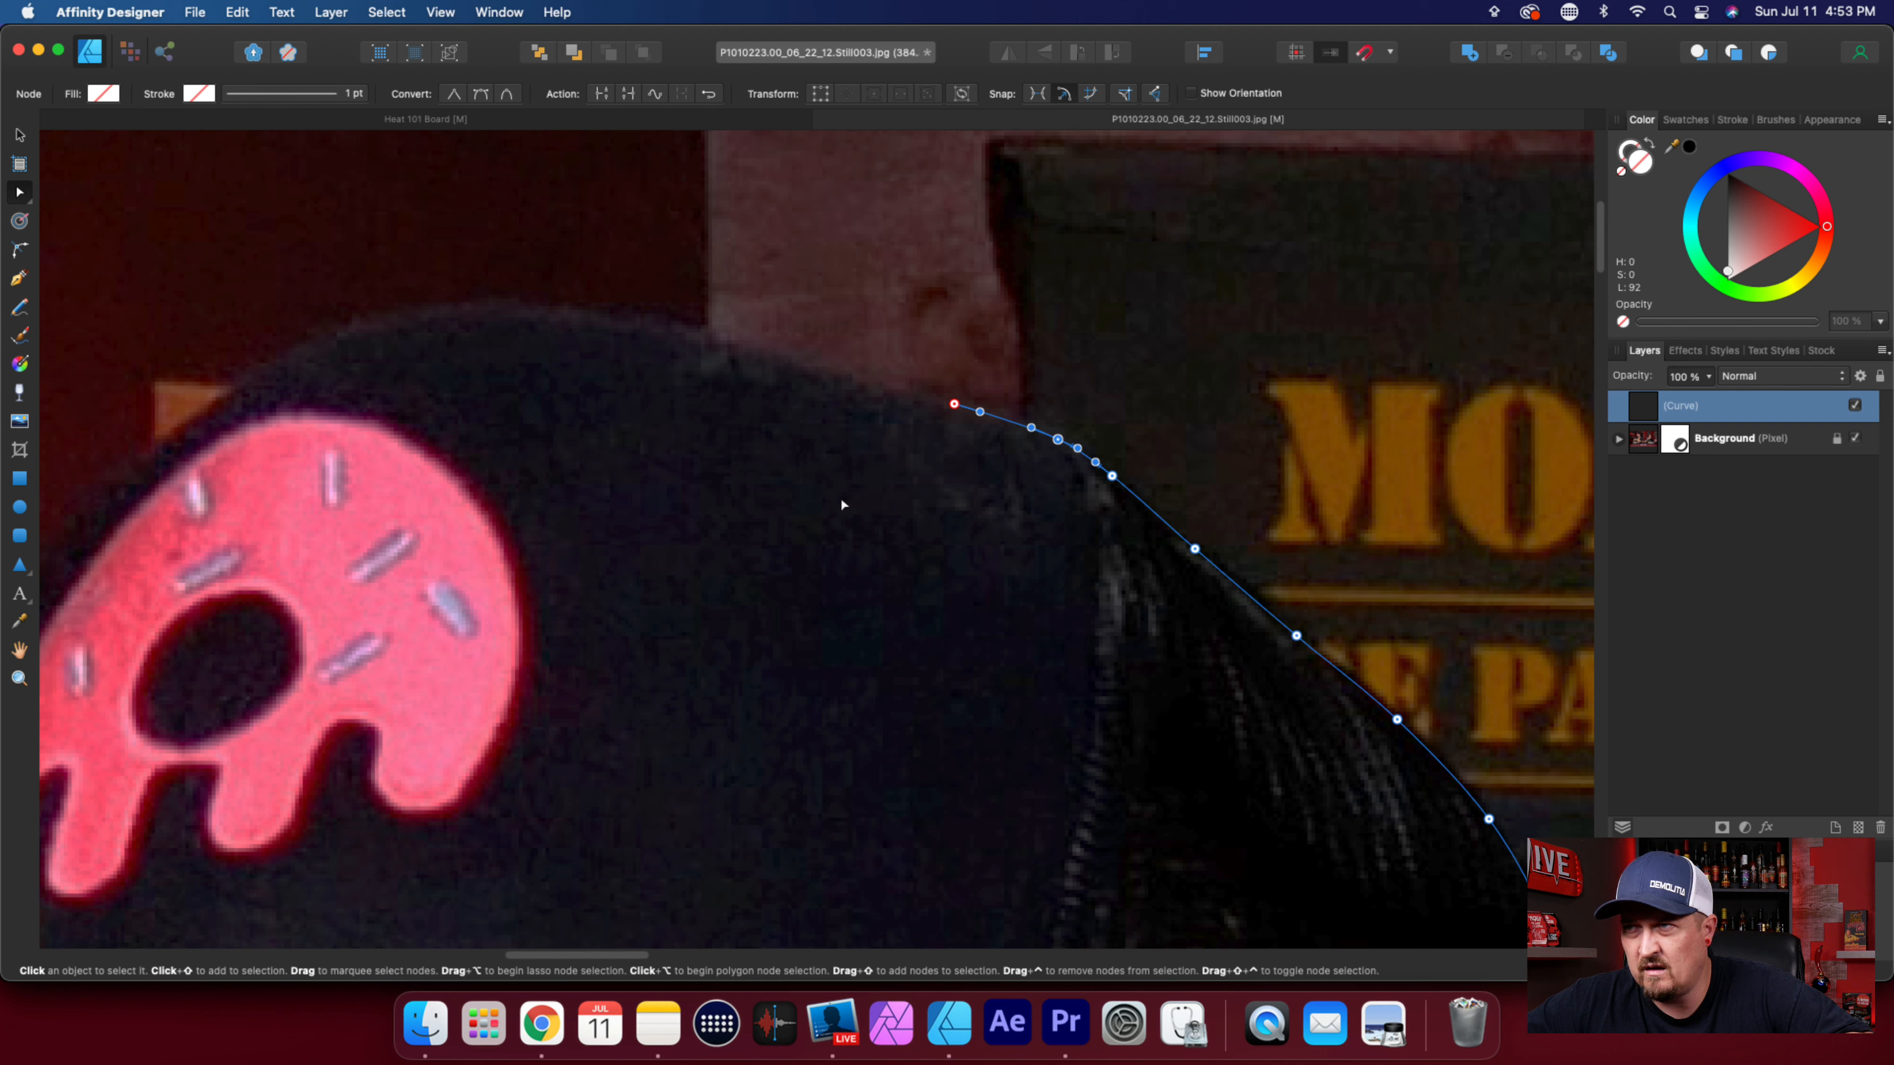
Trace the upper edge of the cap's front panel over the crown, above the pink donut.
key(p)
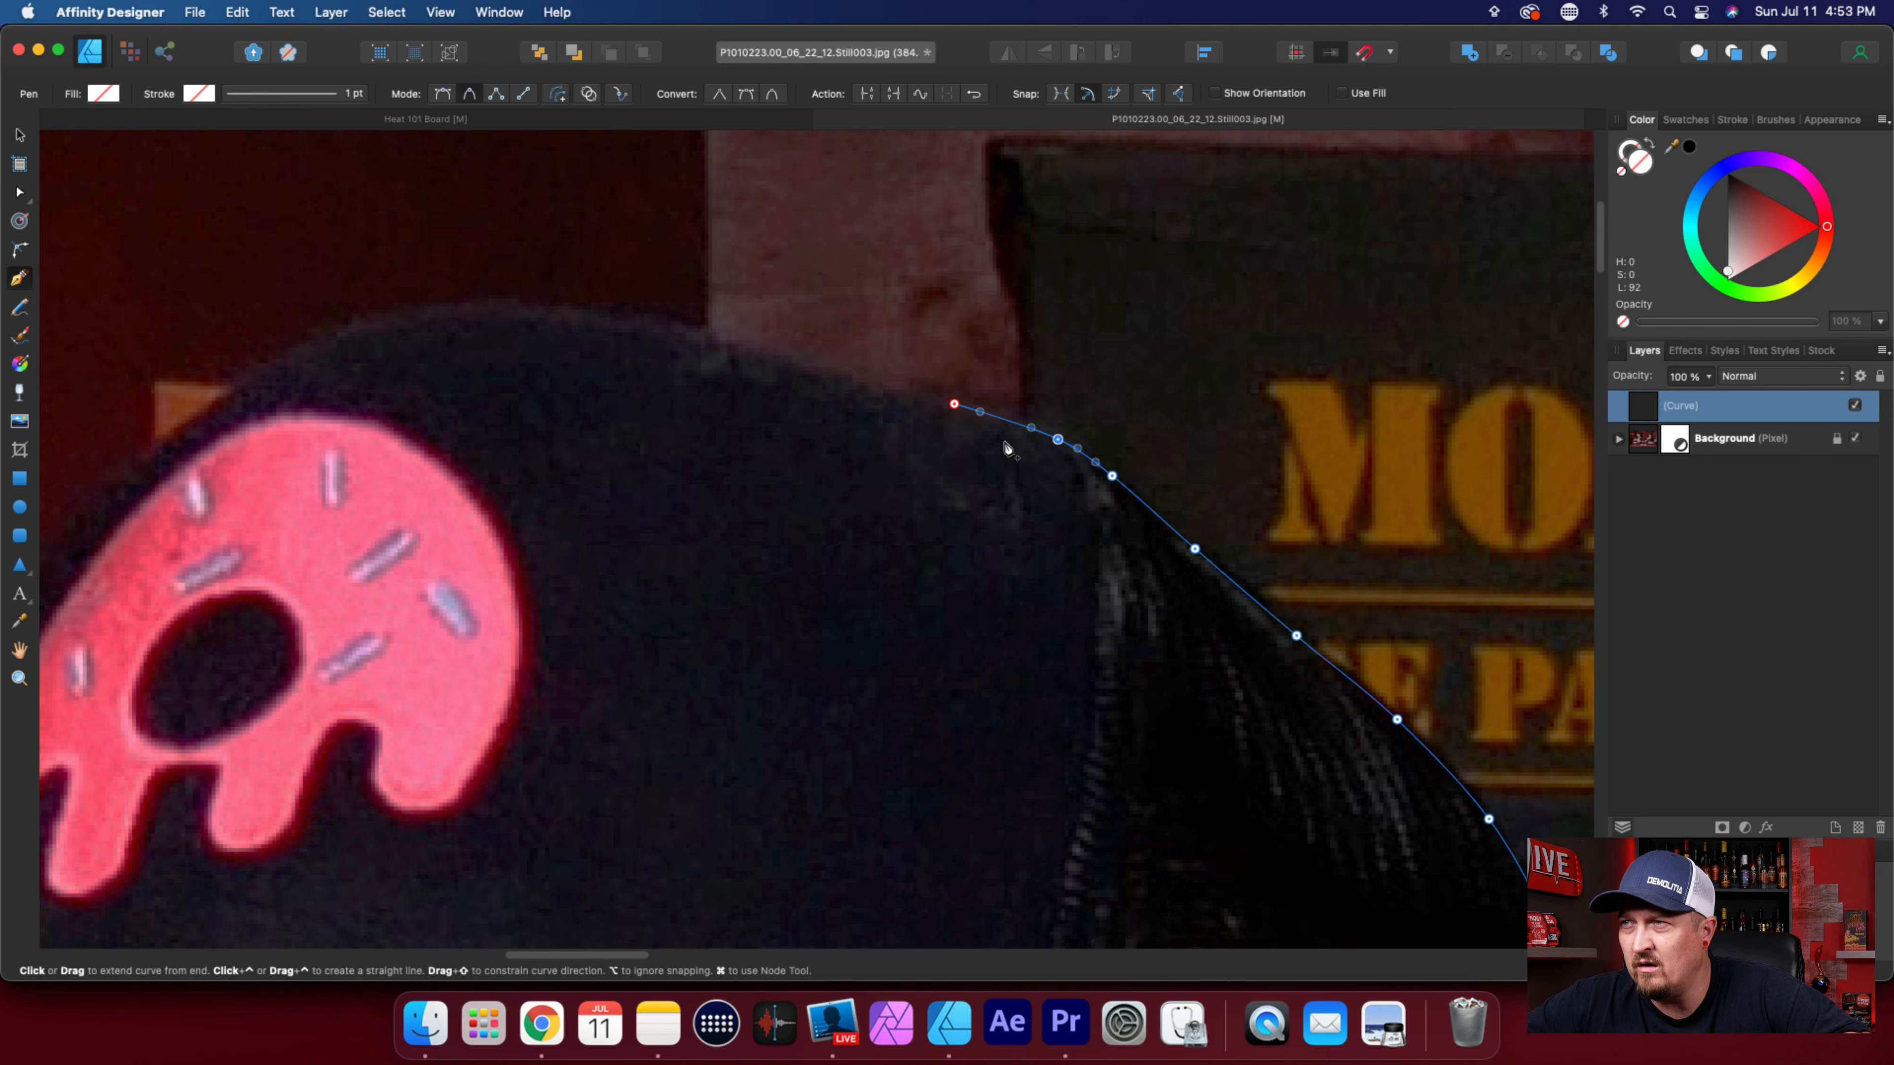
click(840, 376)
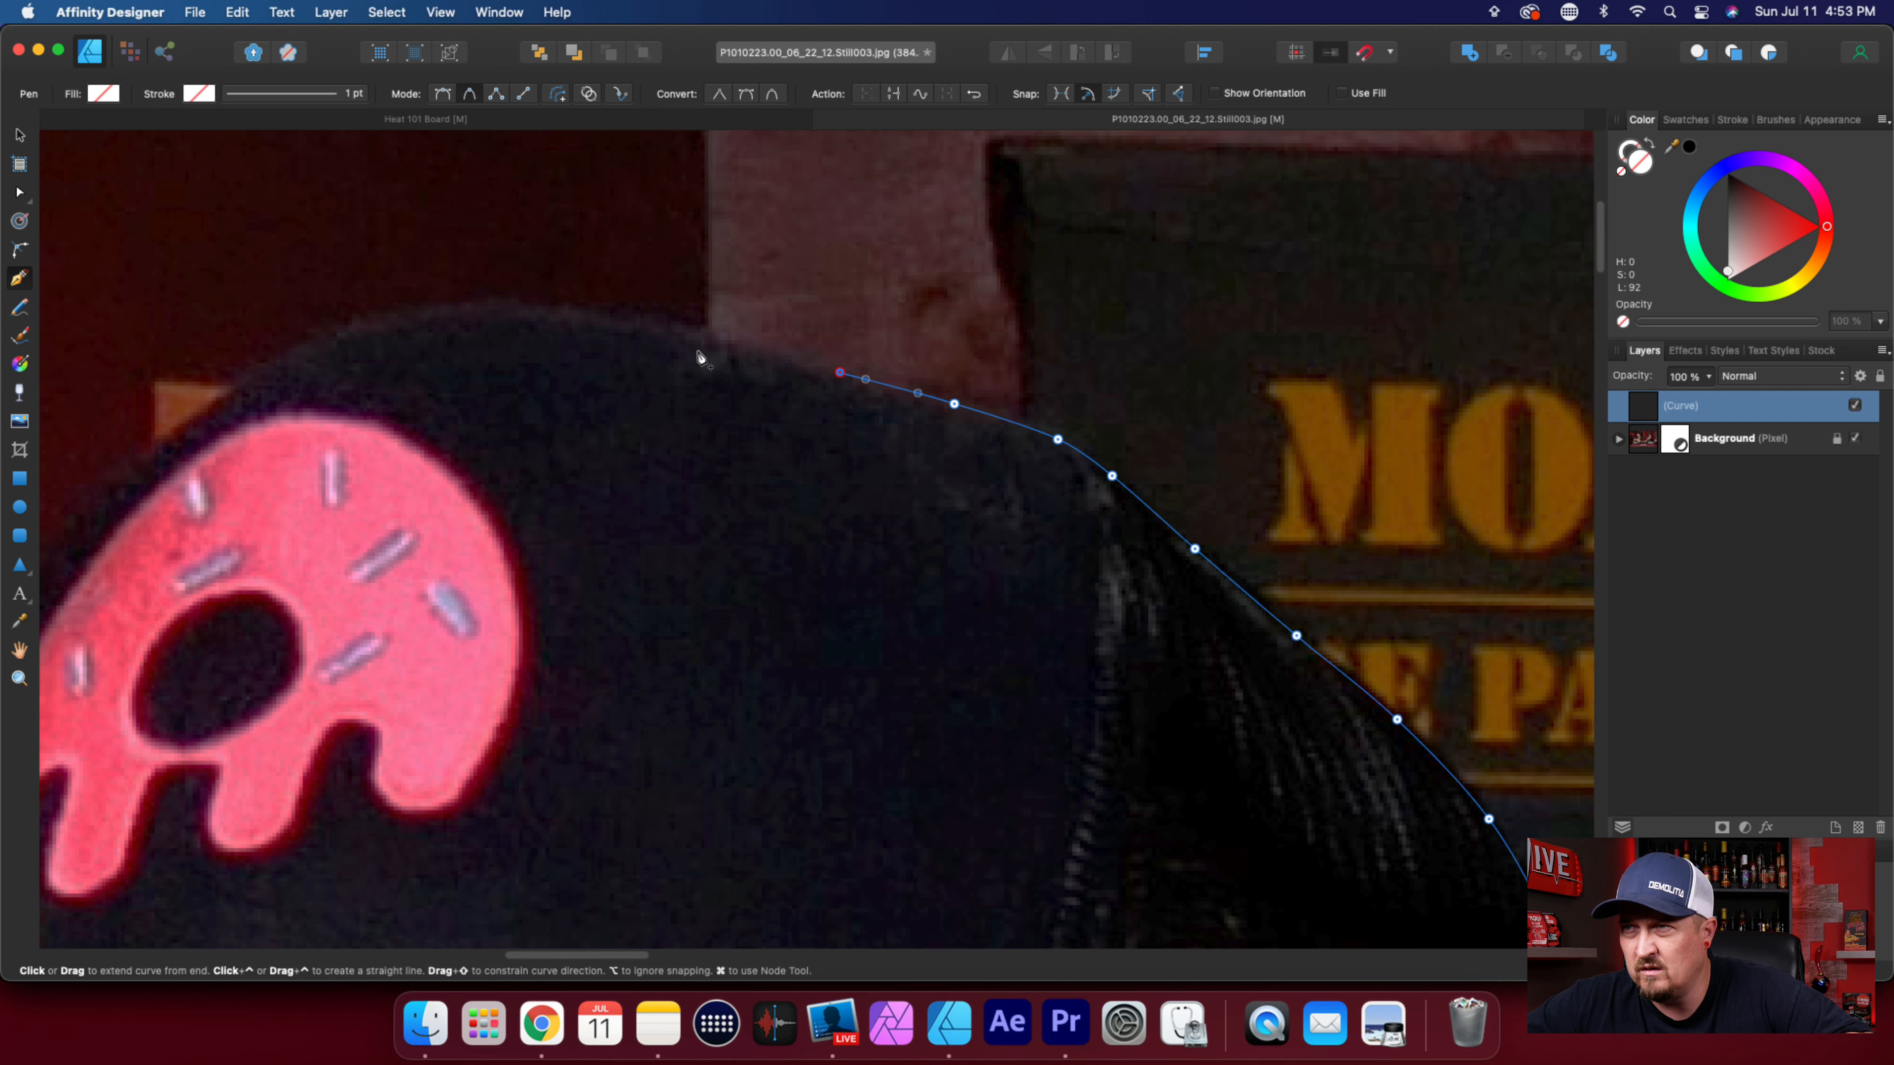
drag(654, 325, 585, 323)
click(537, 306)
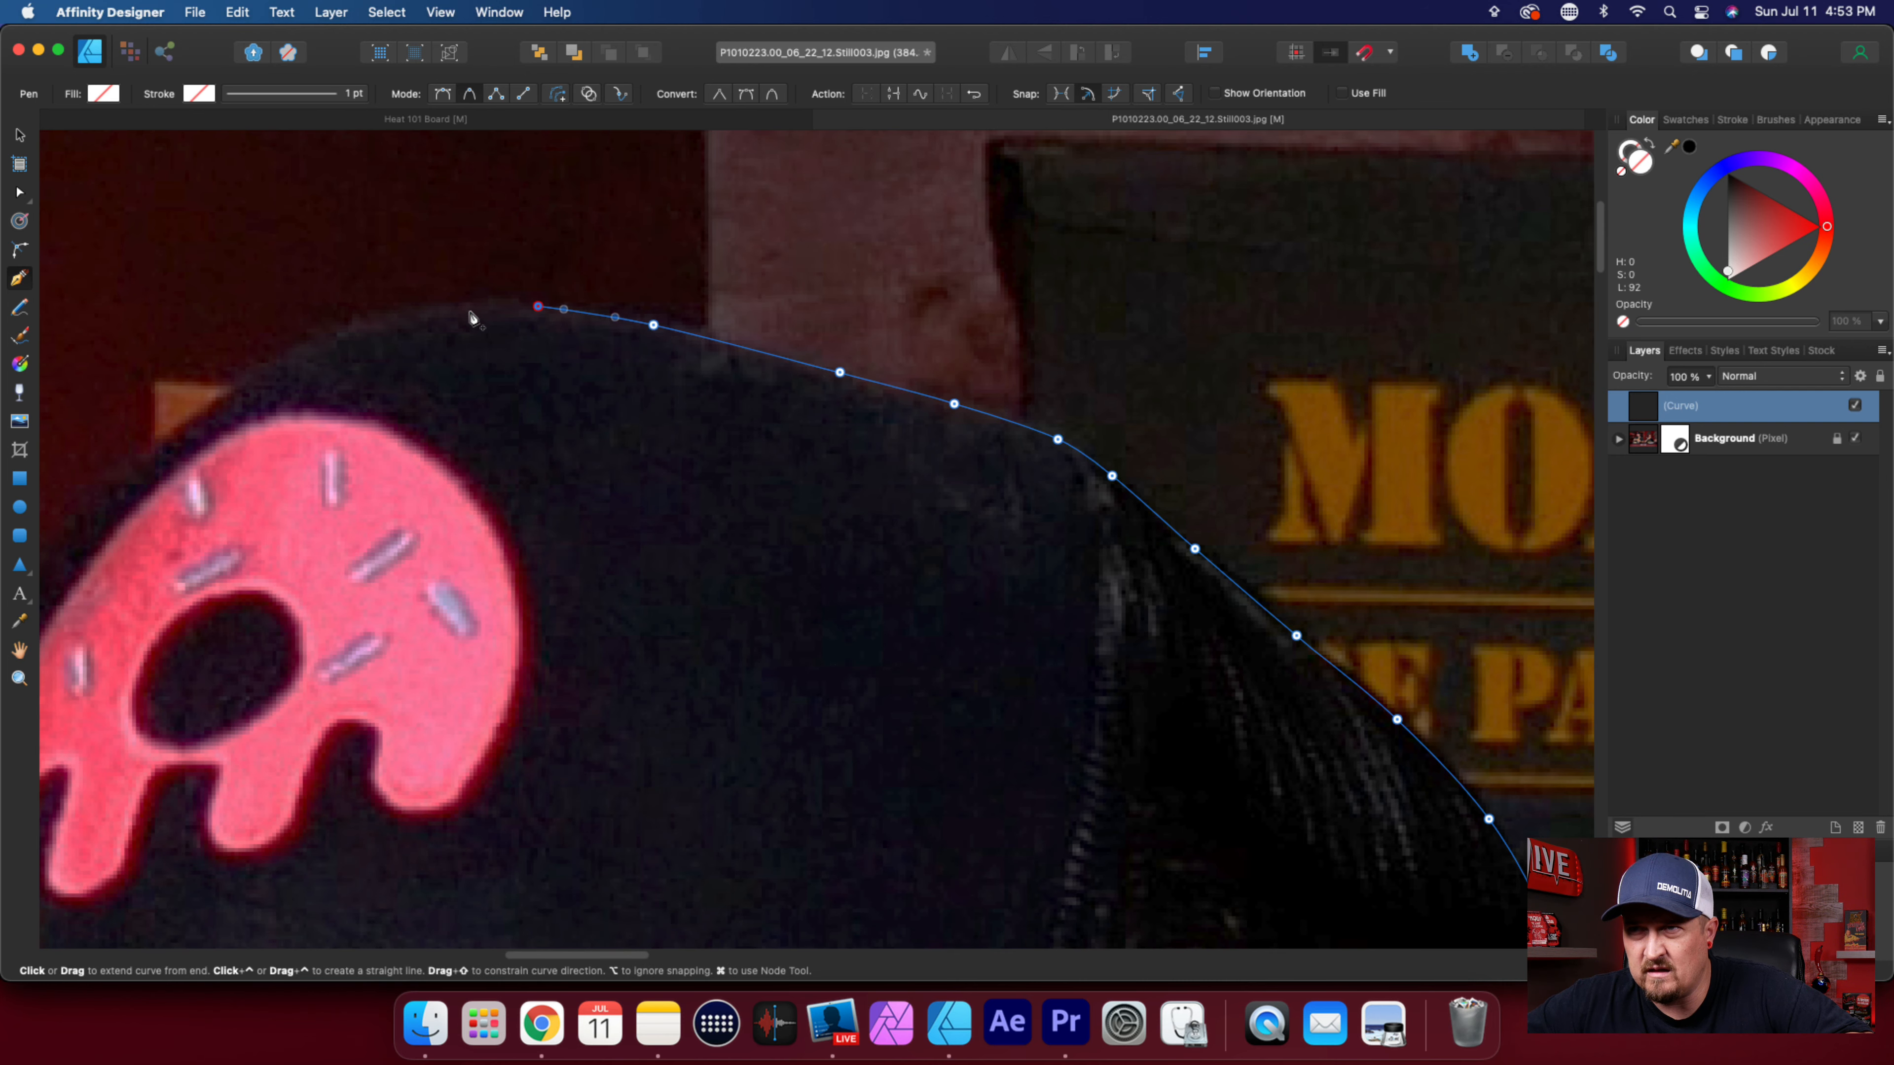
click(410, 312)
Trace the cap's front edge down around the pink donut, past the orange patch in the background.
scroll(824, 677, left, 10)
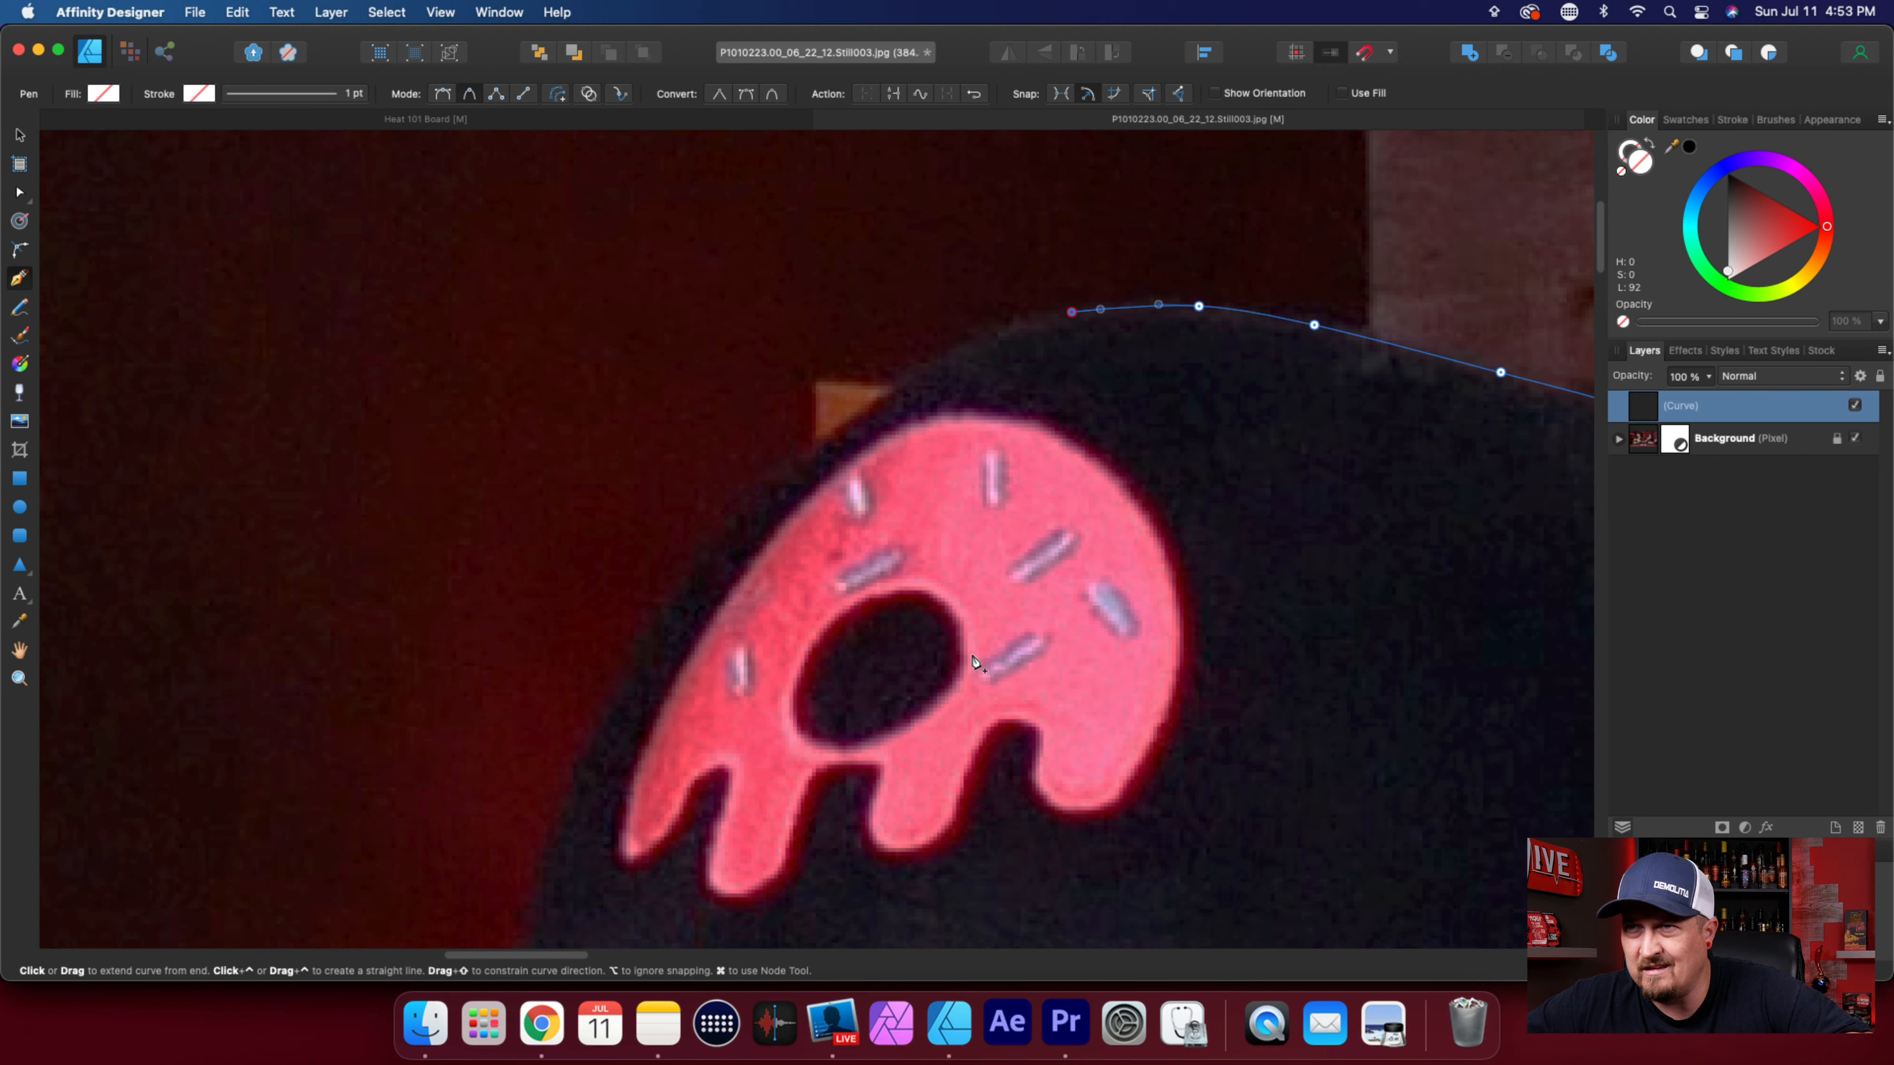
drag(906, 376, 867, 395)
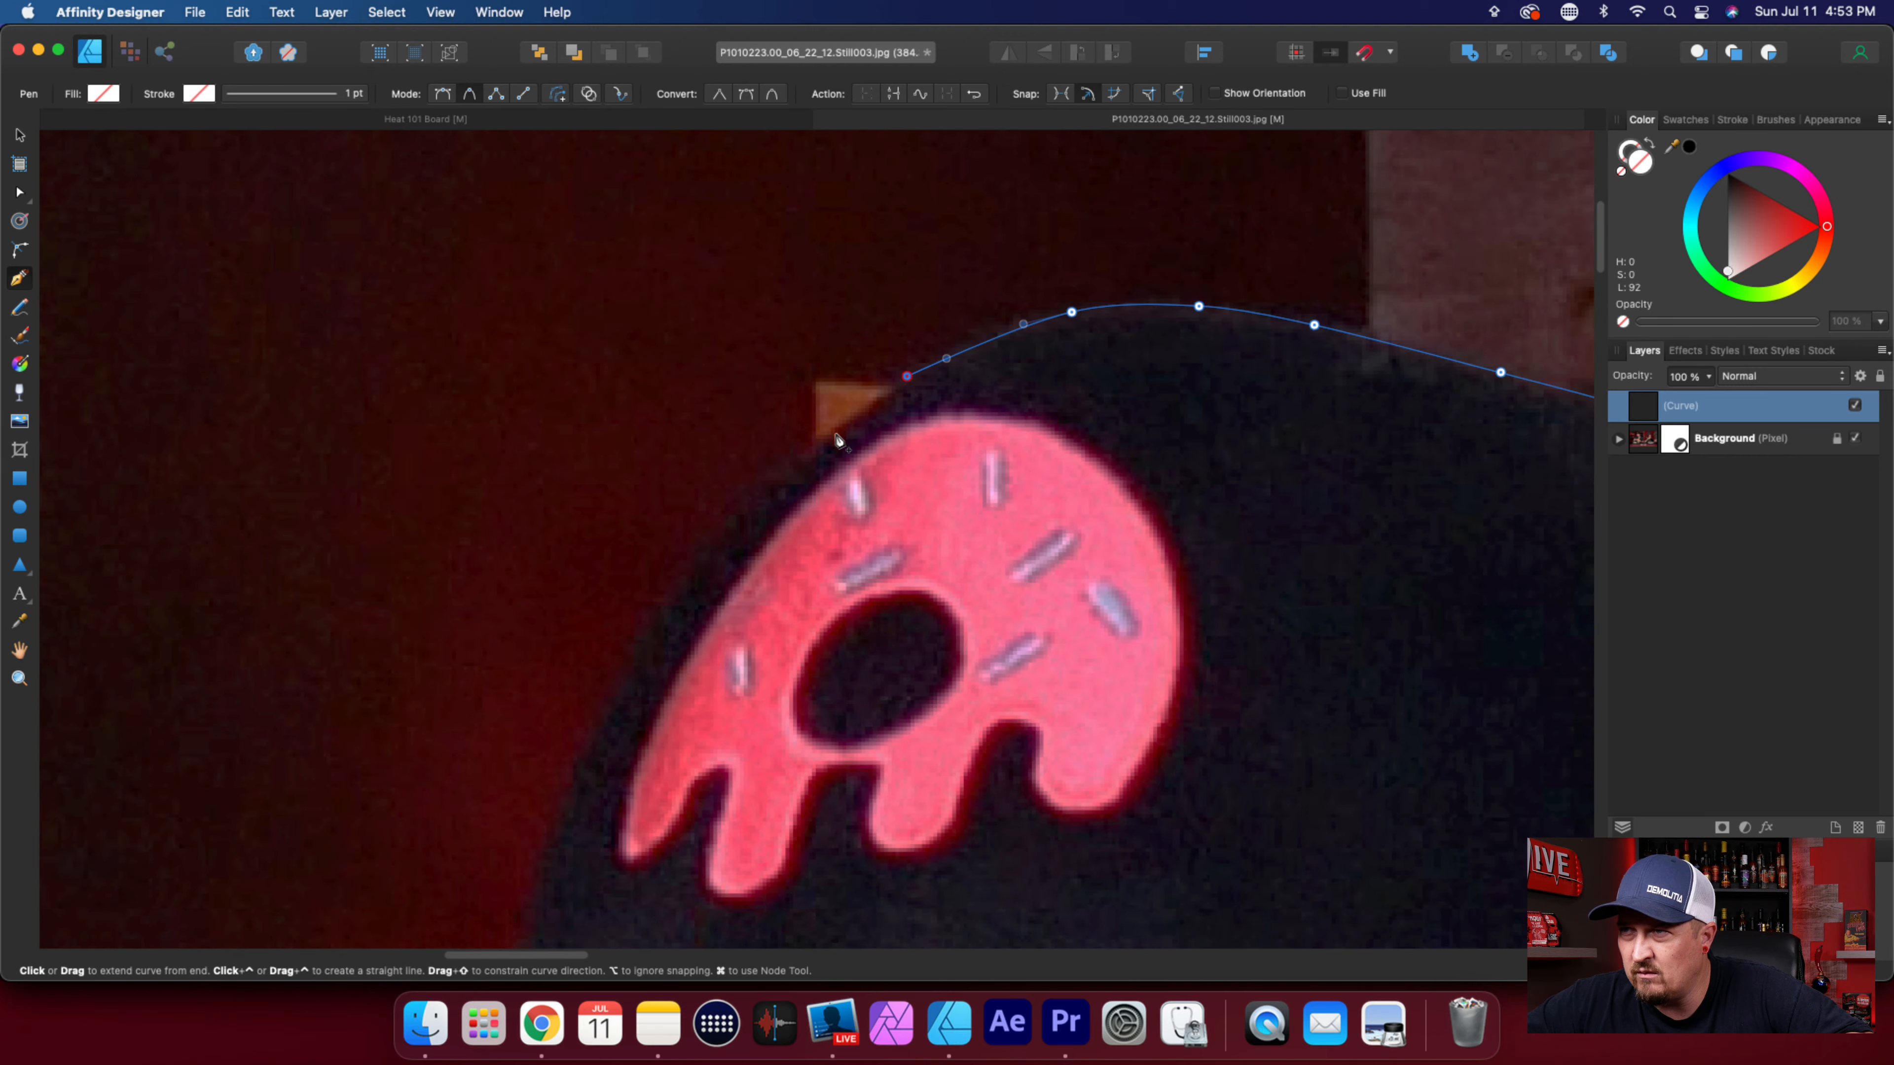
drag(807, 453, 789, 471)
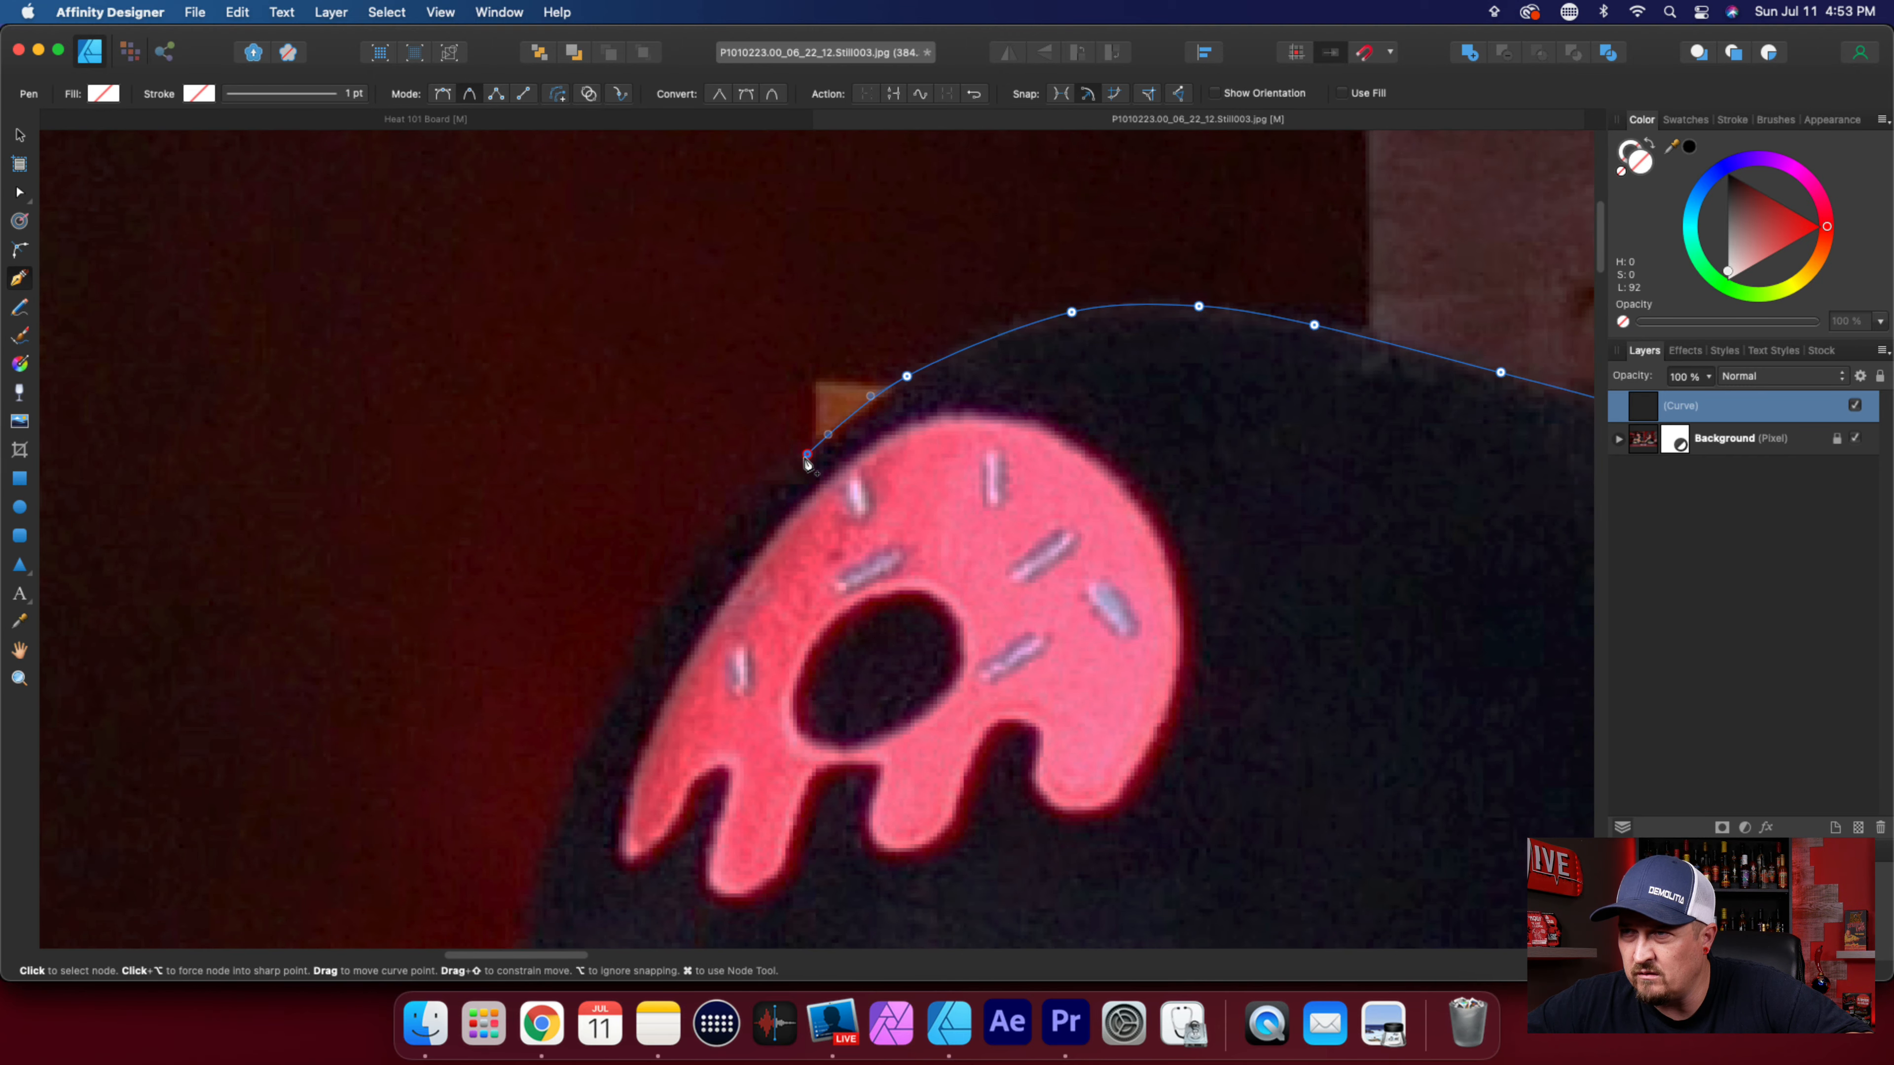
click(638, 649)
click(567, 815)
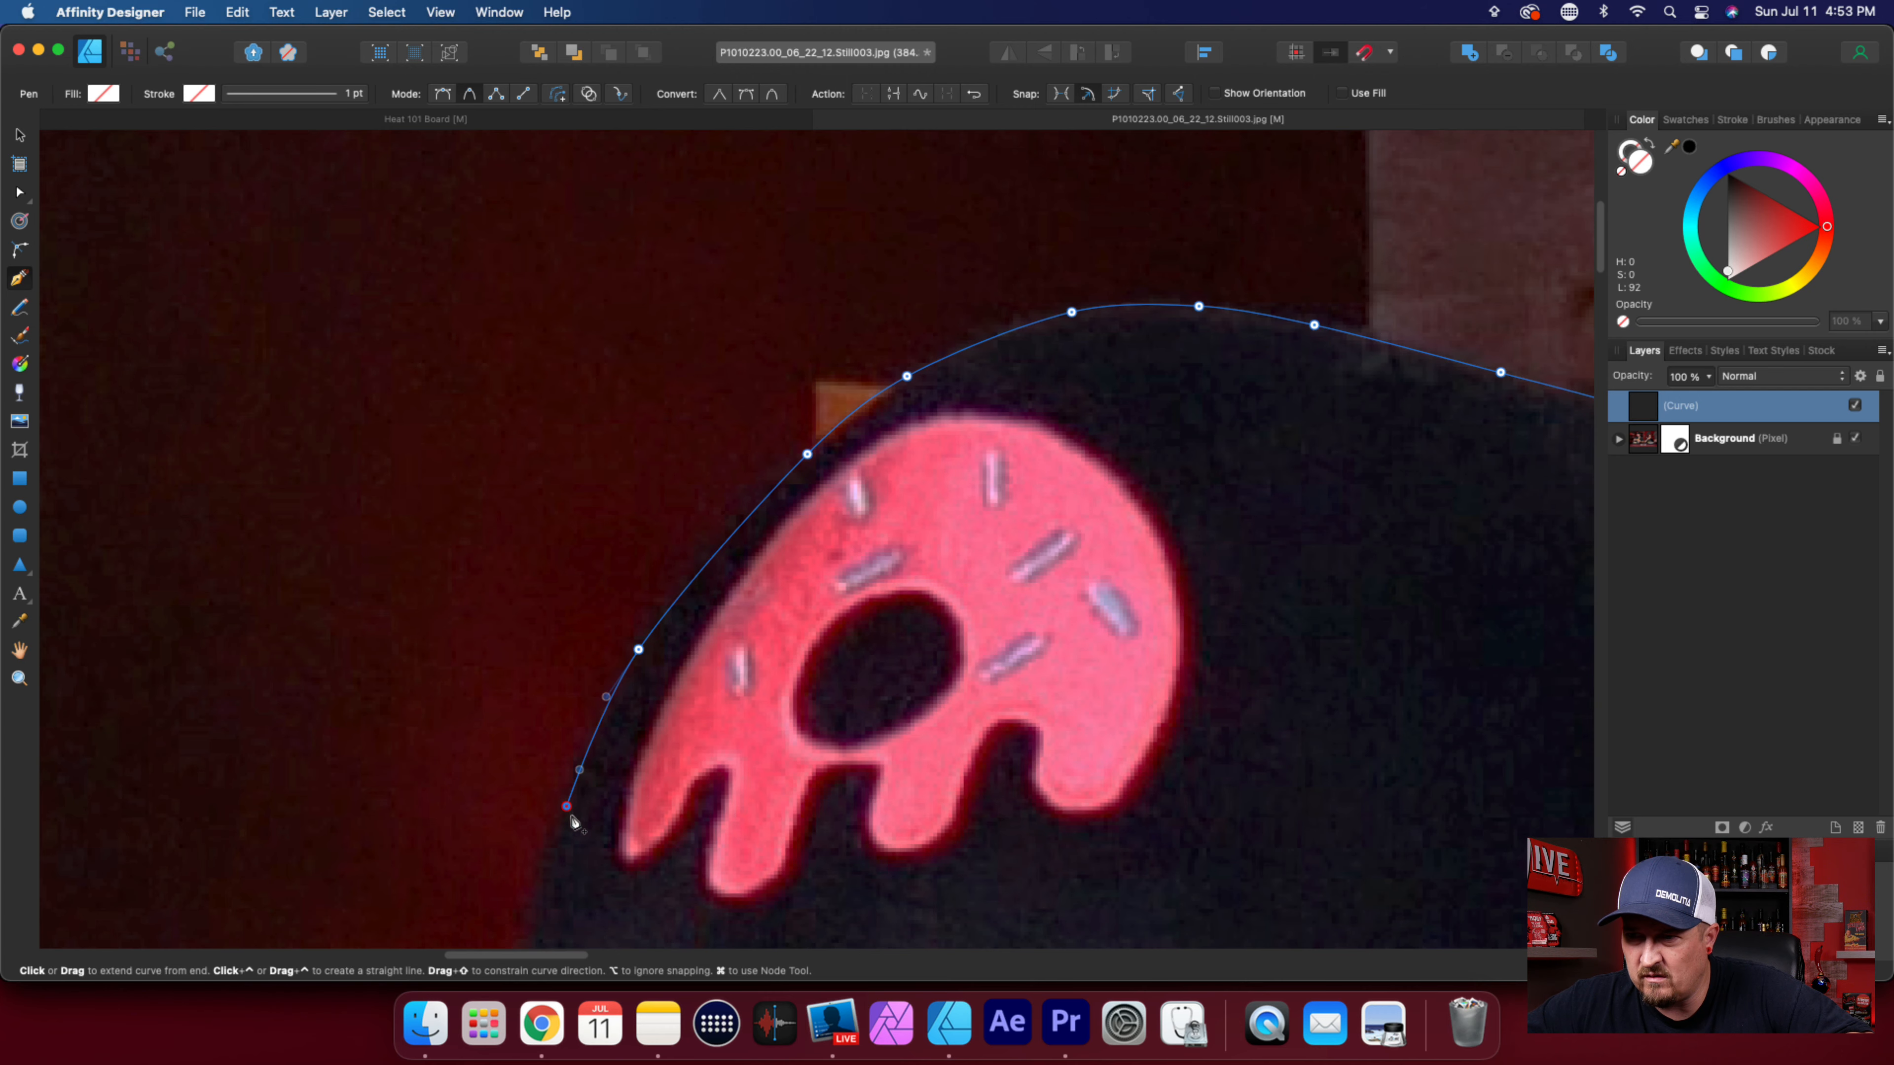
Continue the outline down to where the crown meets the brim and forward along the brim's upper edge.
scroll(680, 857, down, 2)
scroll(680, 862, down, 3)
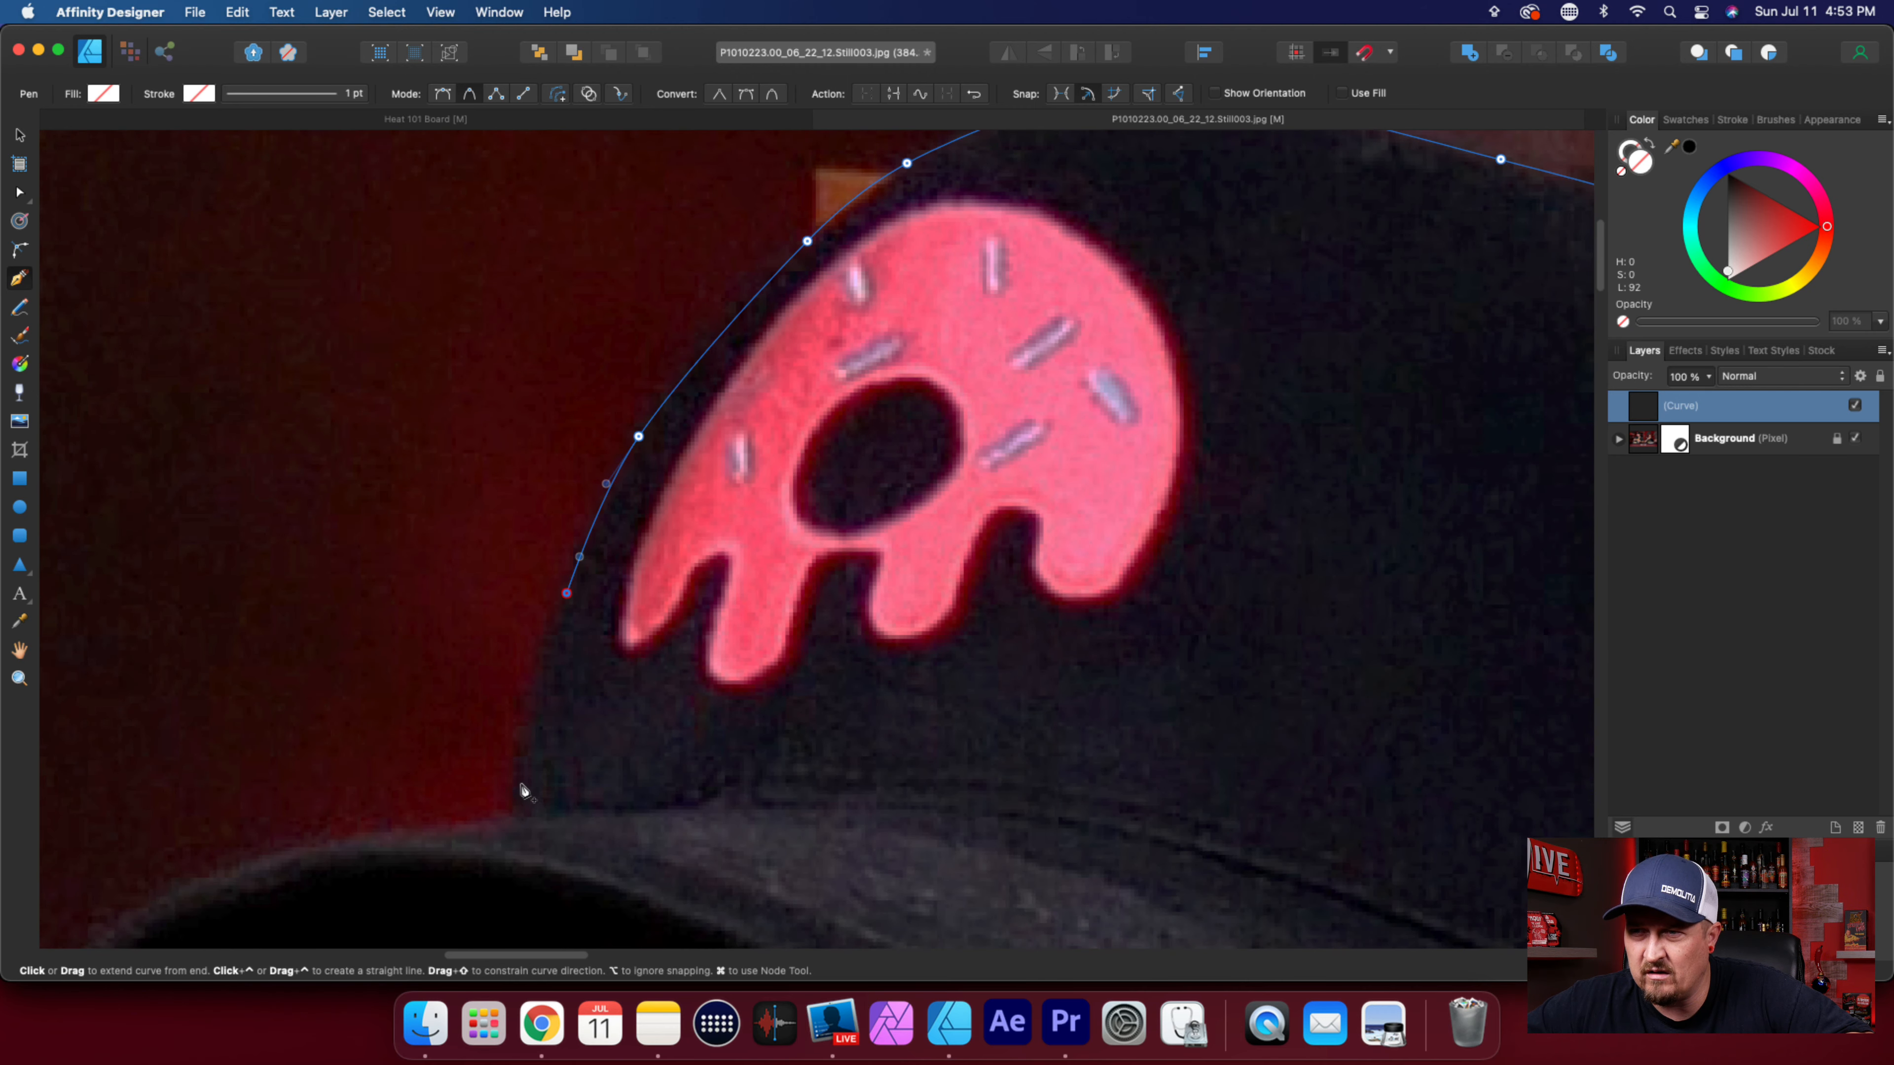
click(515, 776)
click(514, 817)
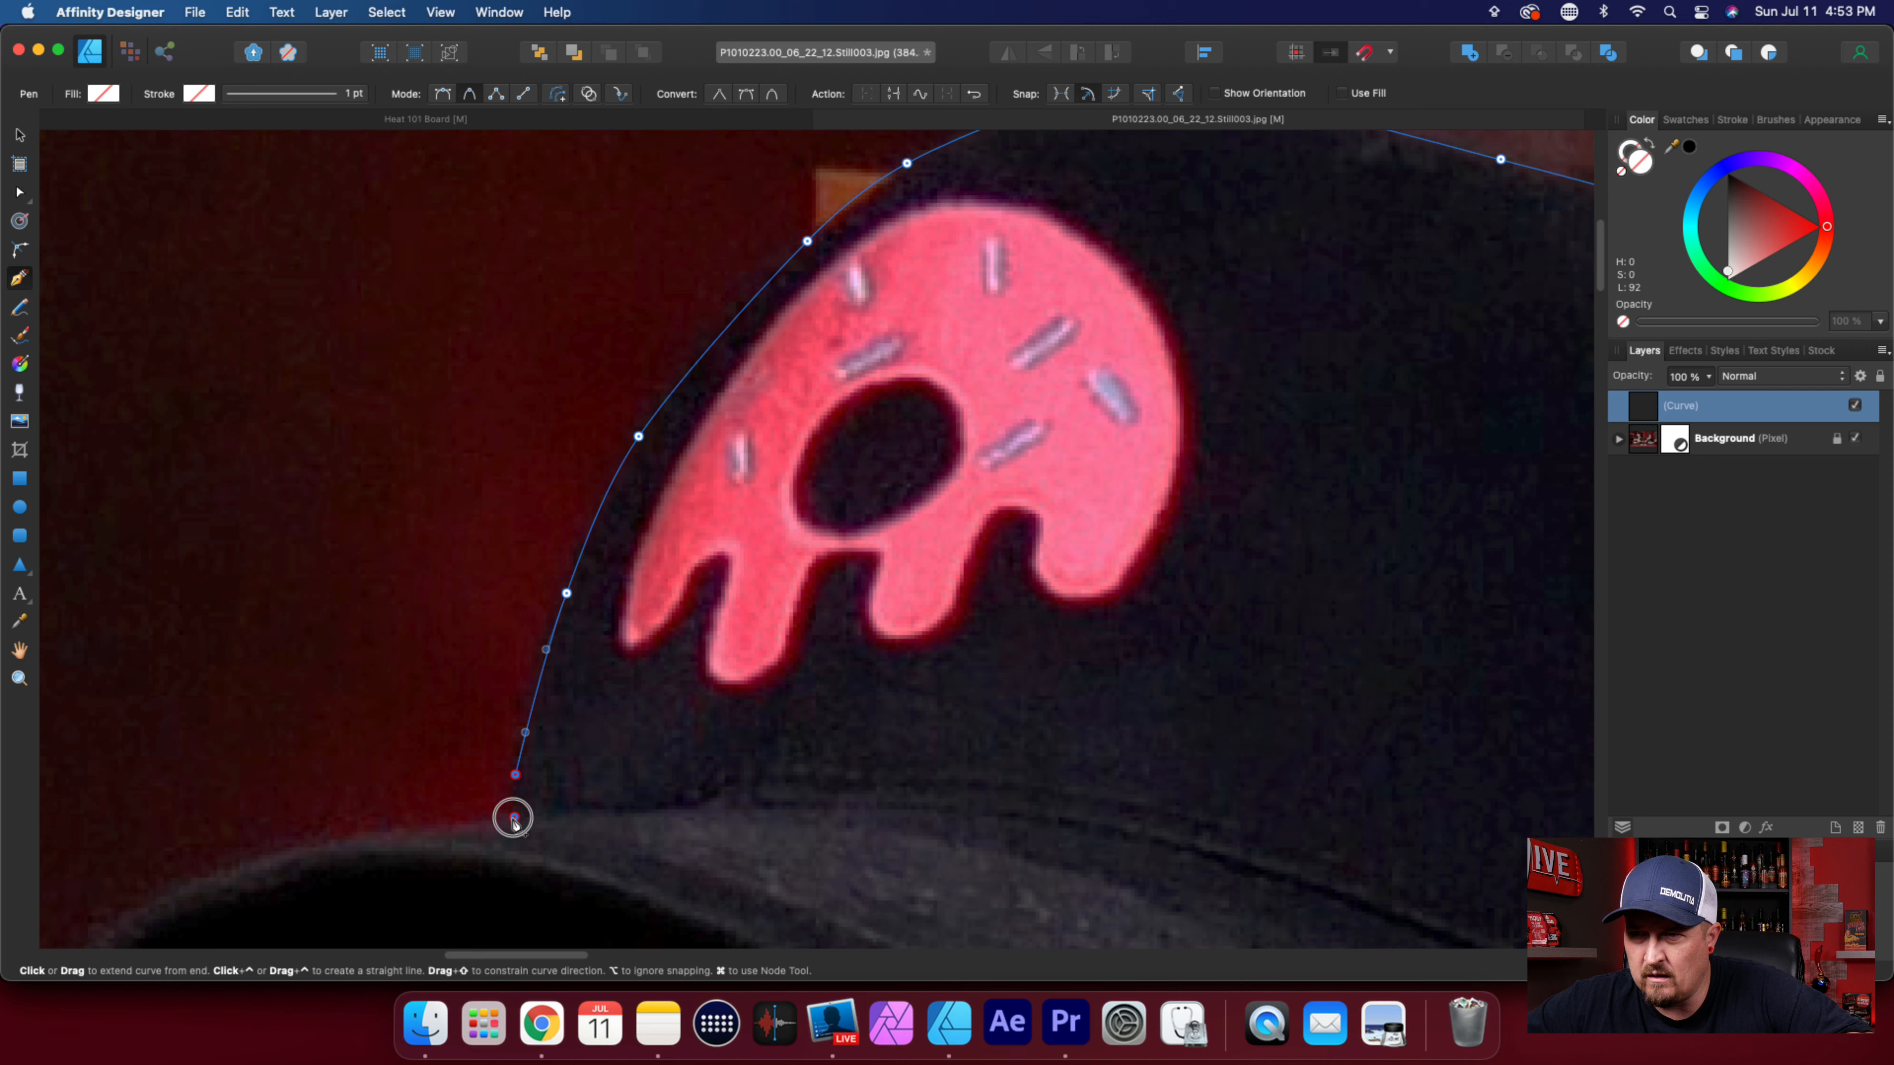
click(468, 825)
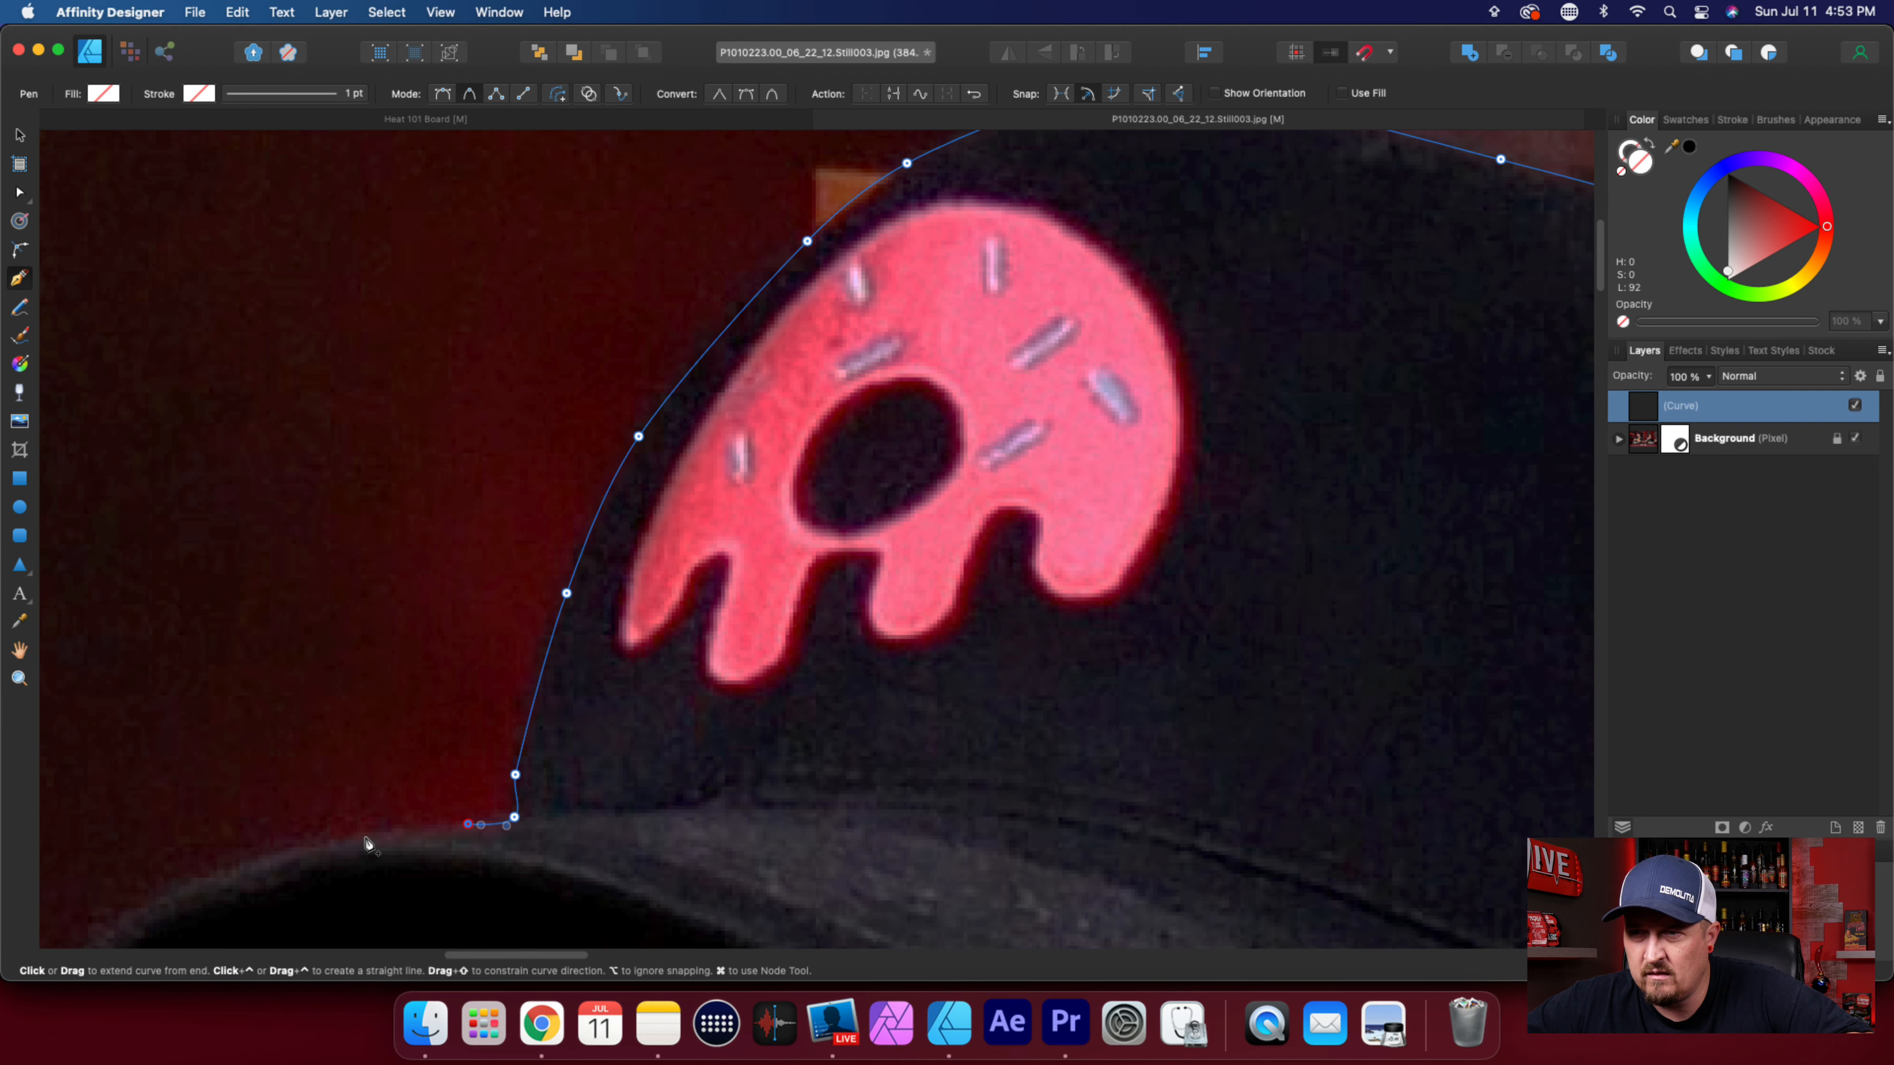
scroll(449, 875, left, 10)
scroll(1306, 830, down, 3)
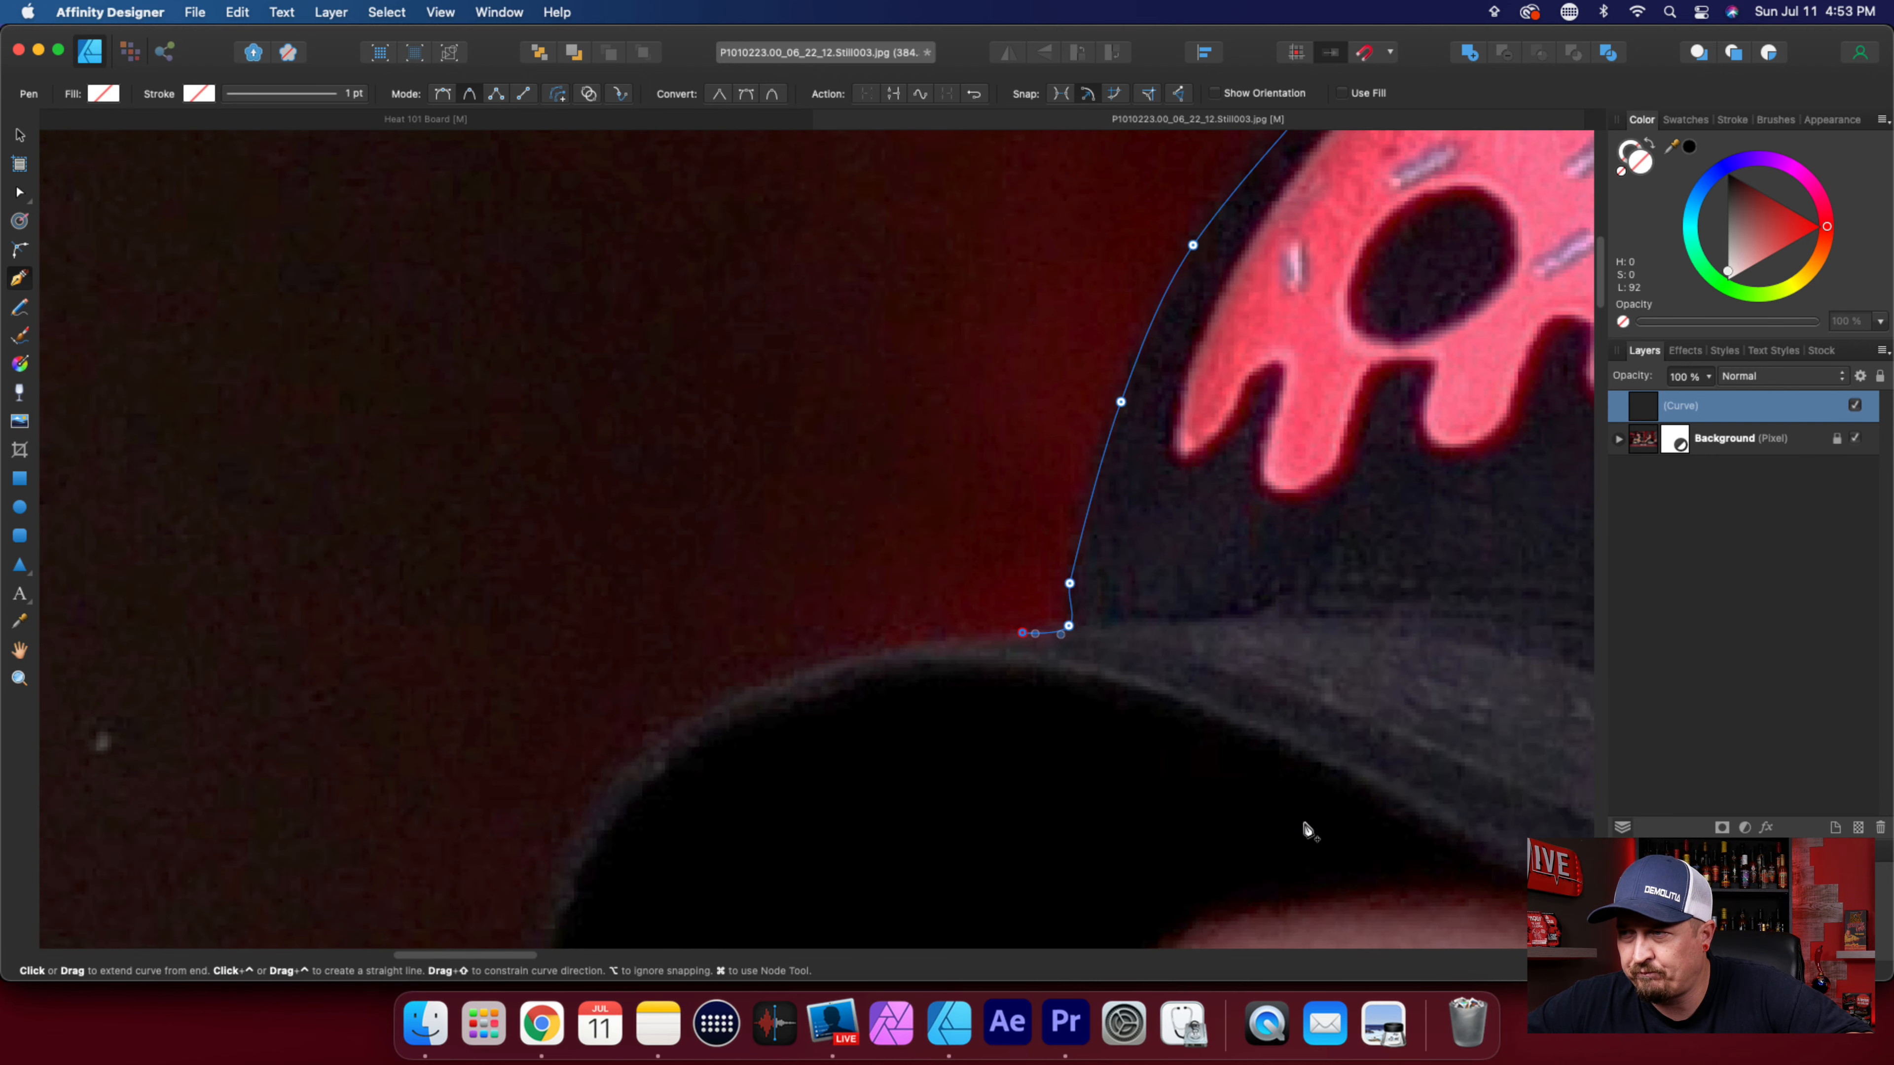
click(864, 656)
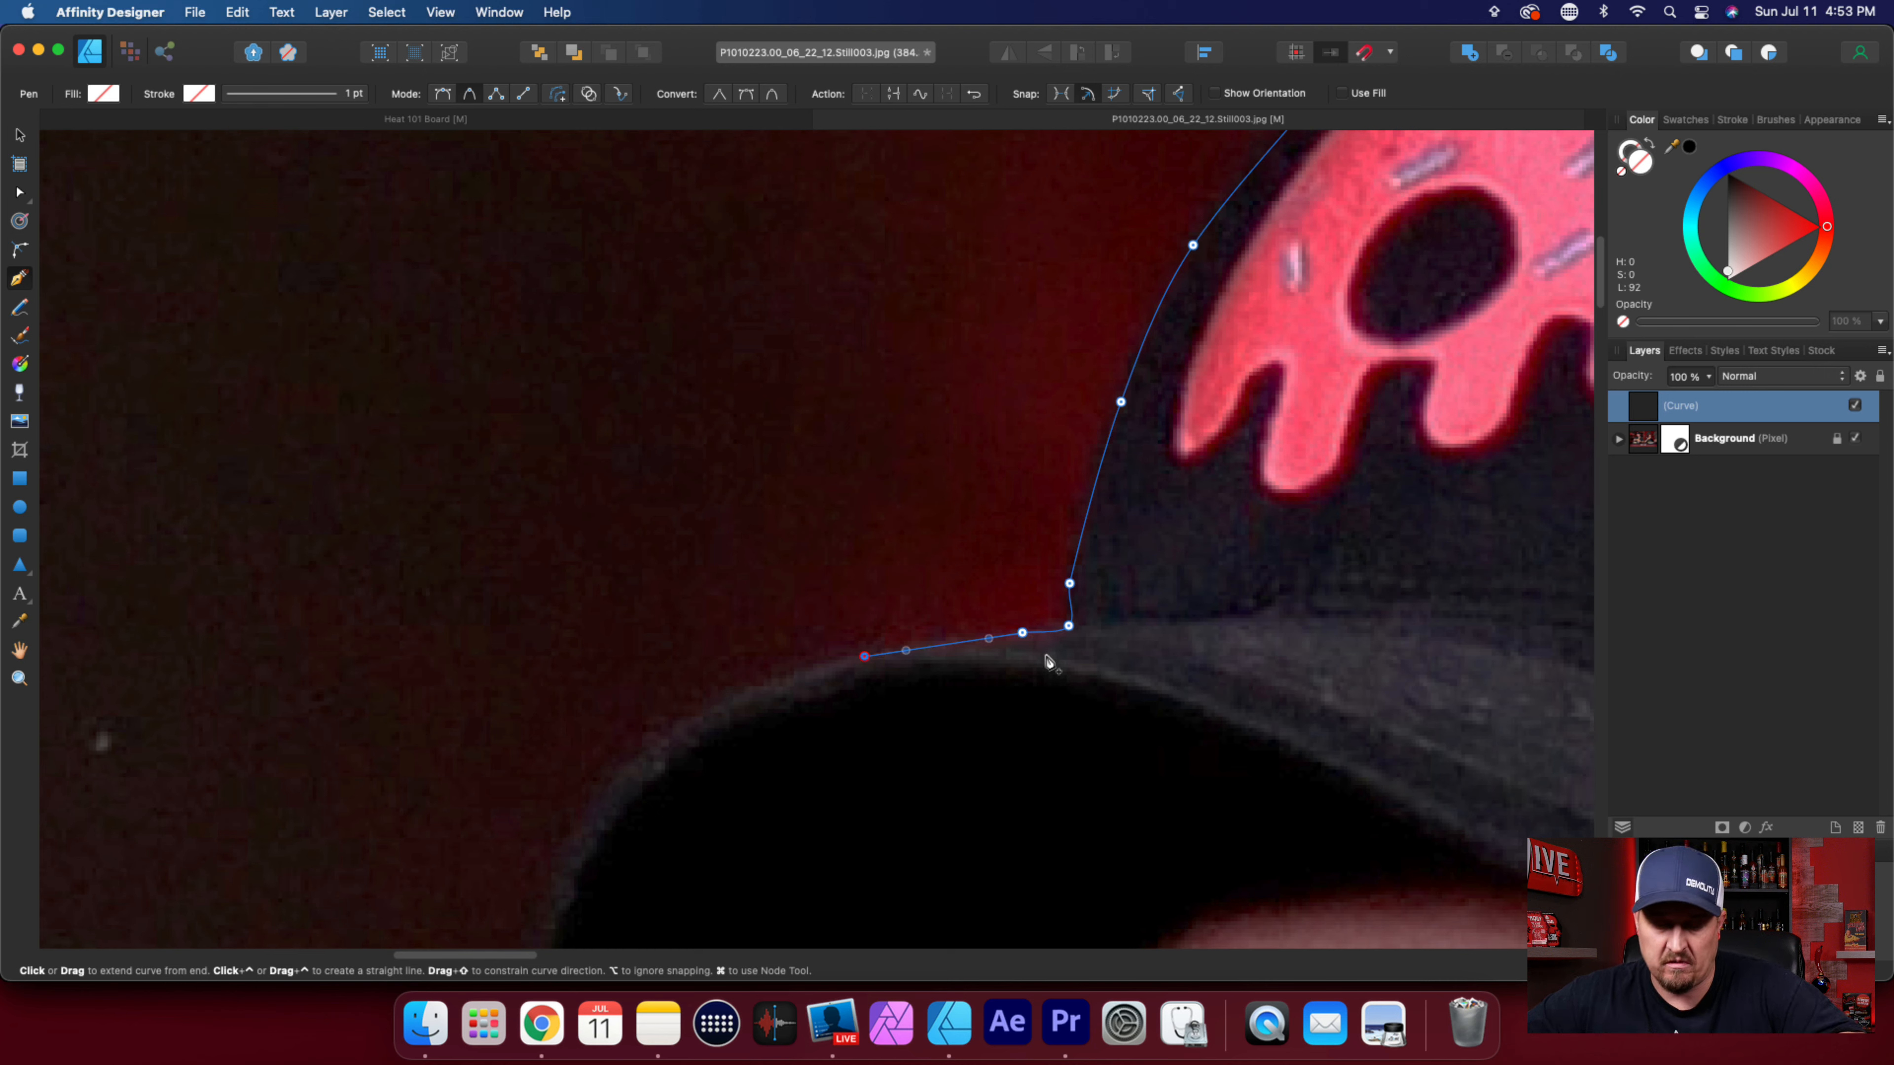
Reposition the nodes on the cap's front edge above the brim so the curve hugs the crown.
key(a)
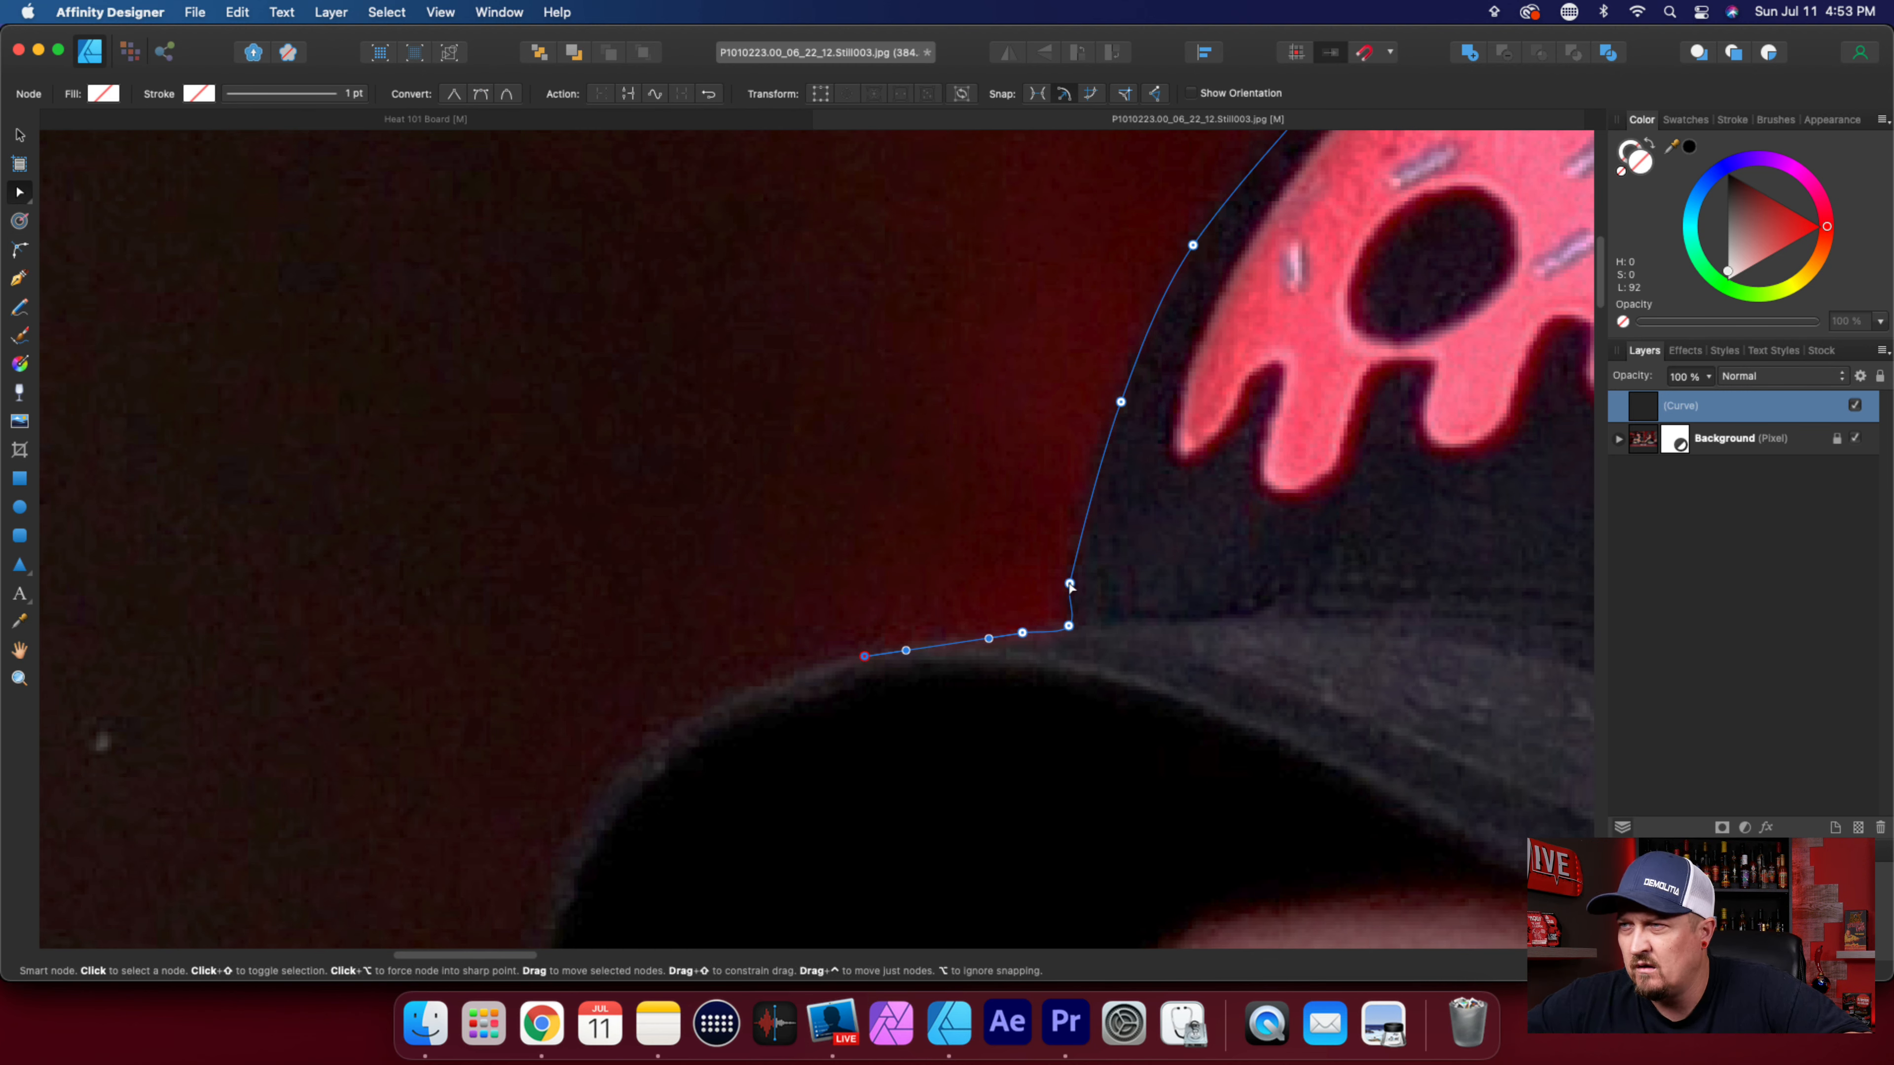
click(1072, 578)
drag(1072, 578, 1093, 507)
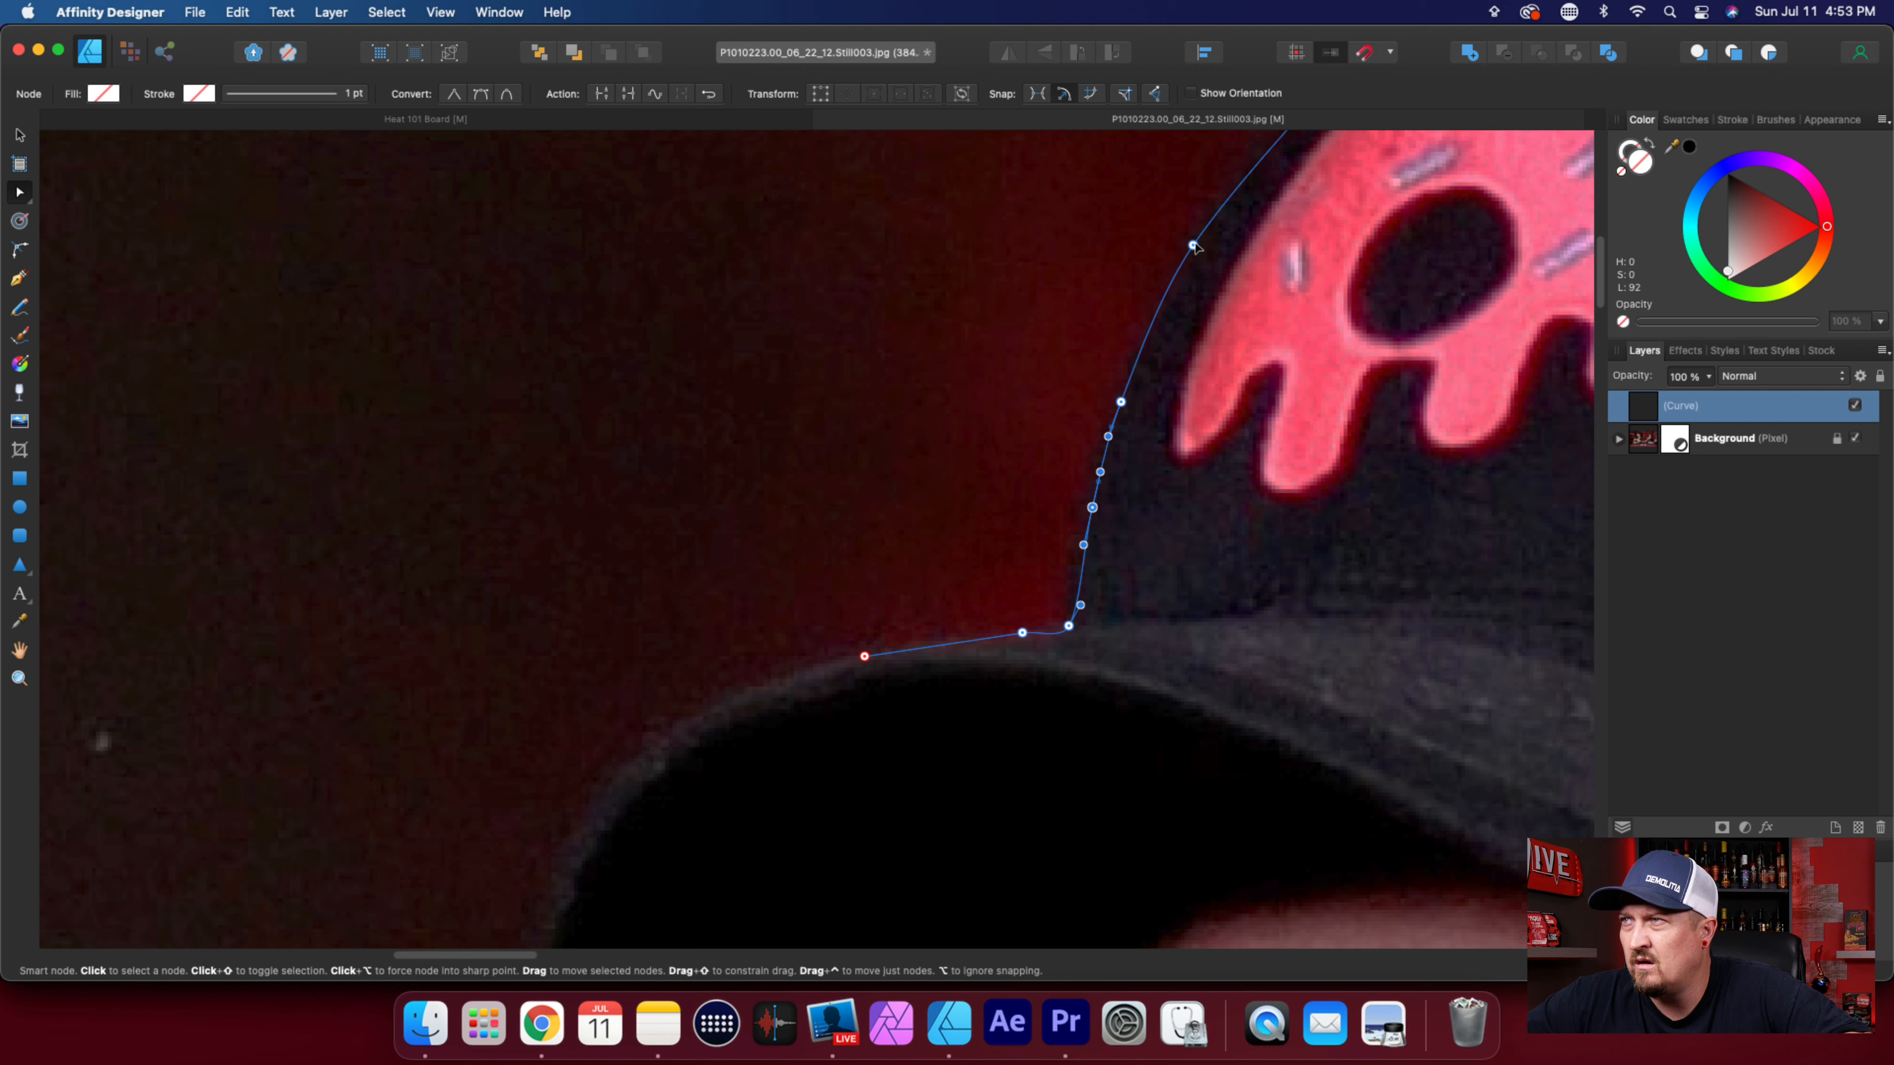
click(1195, 240)
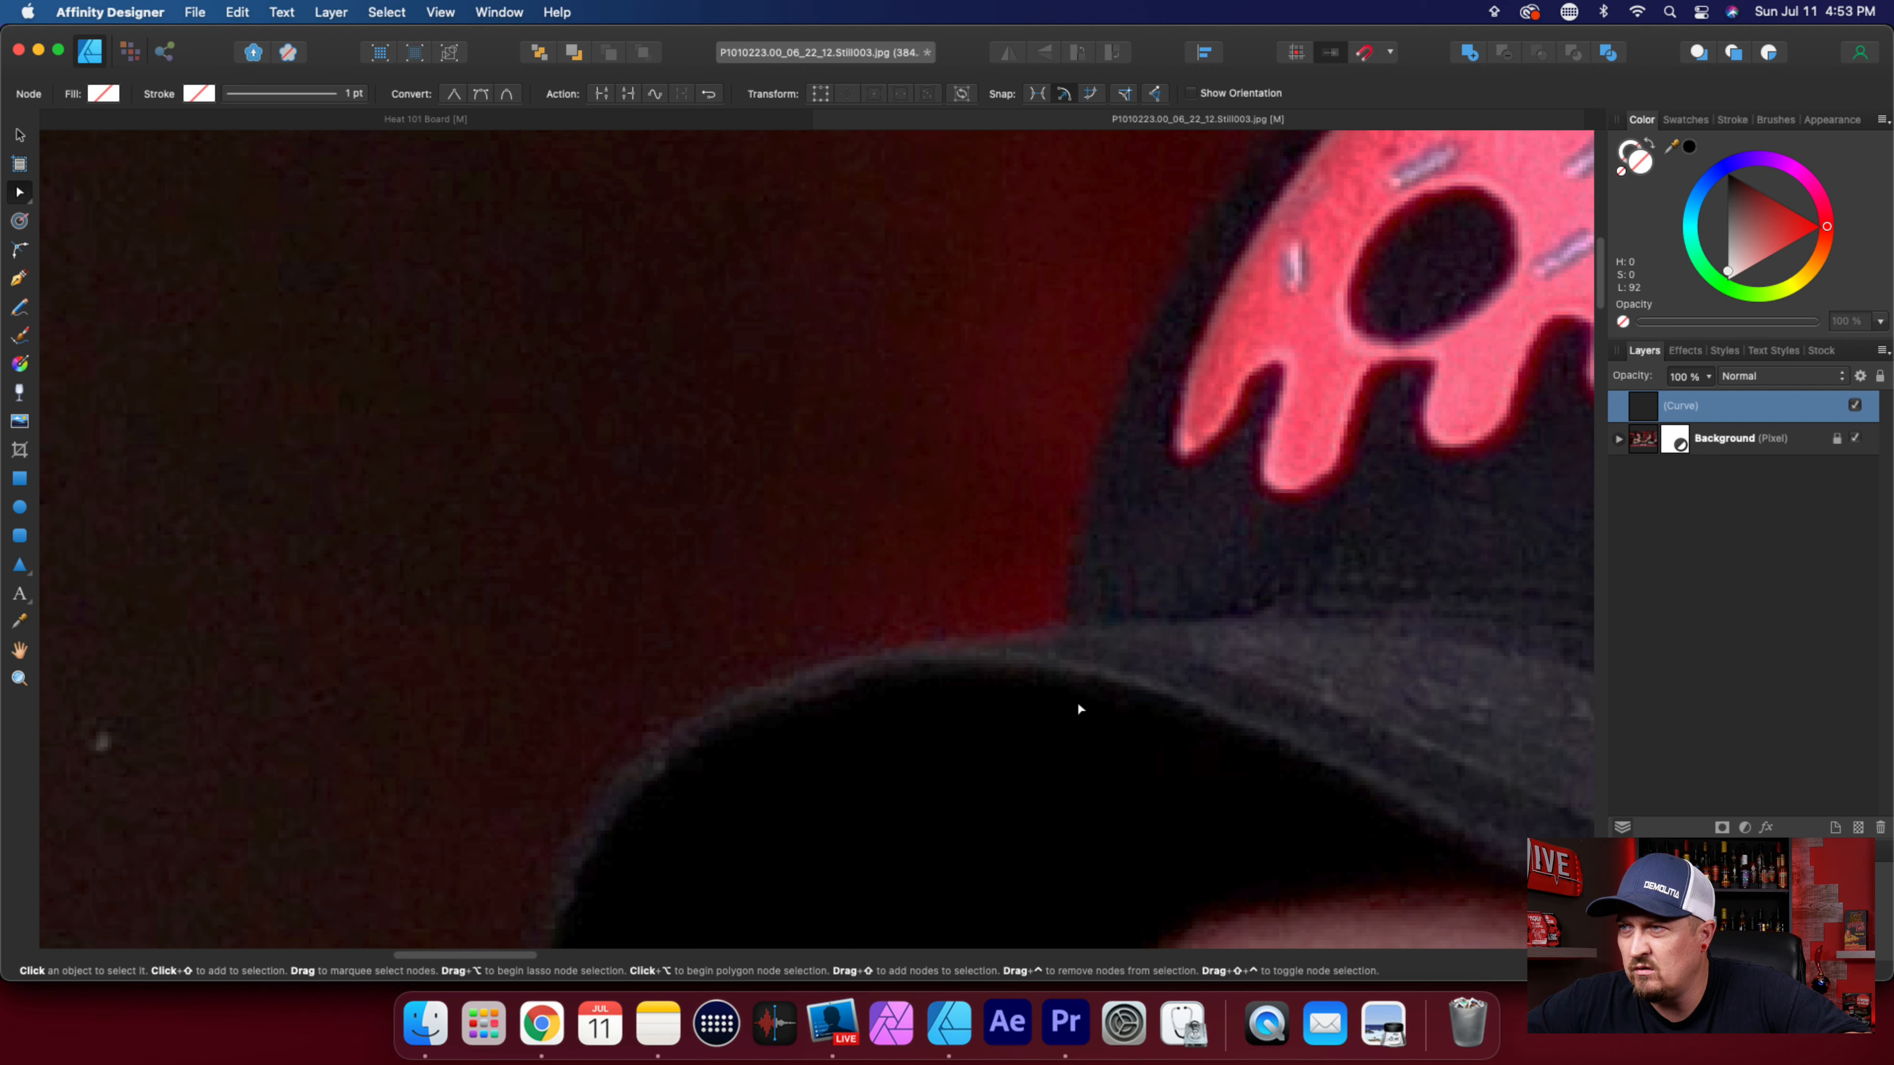
Shift the brim node nearest the crown slightly forward and adjust the curve handle of the corner beside it.
scroll(1078, 702, down, 2)
click(1022, 575)
drag(1019, 575, 998, 575)
click(1056, 587)
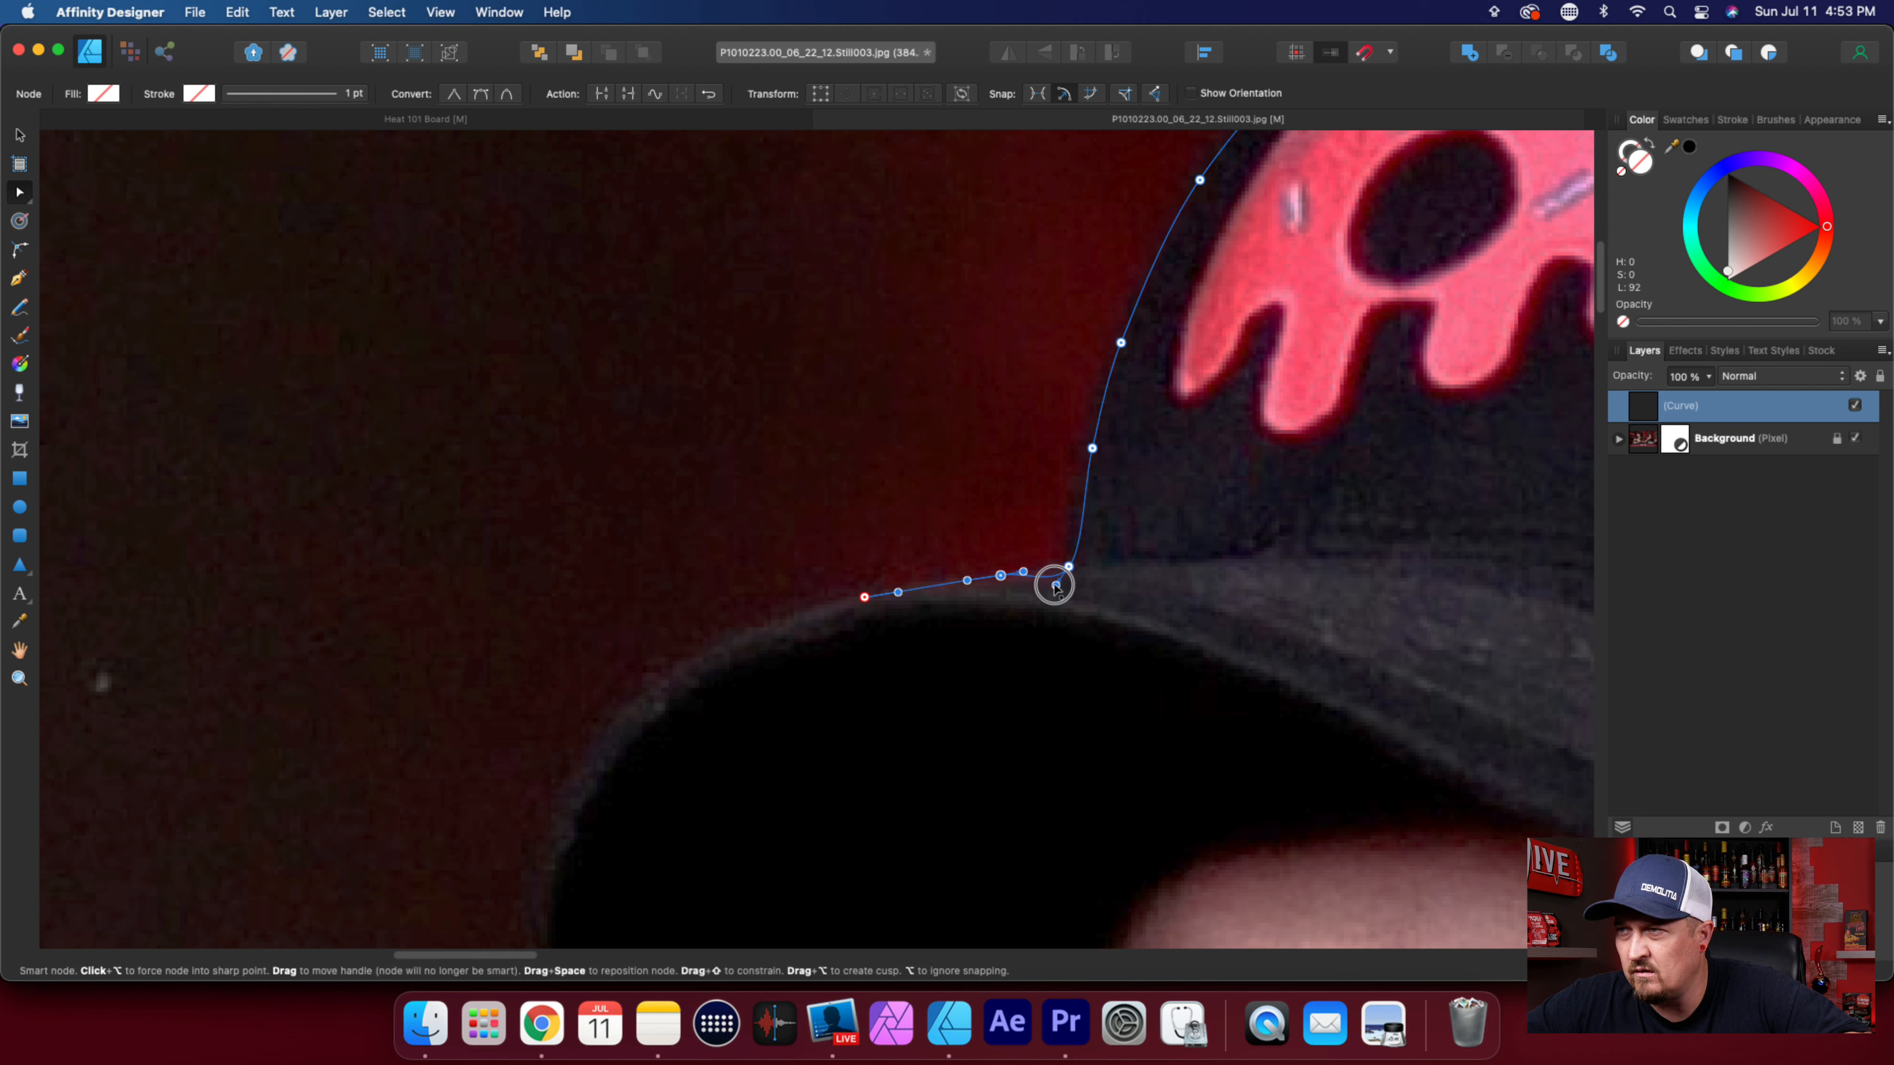
Convert the crown-brim corner node to sharp and the outline's end node on the brim to smooth.
click(1068, 567)
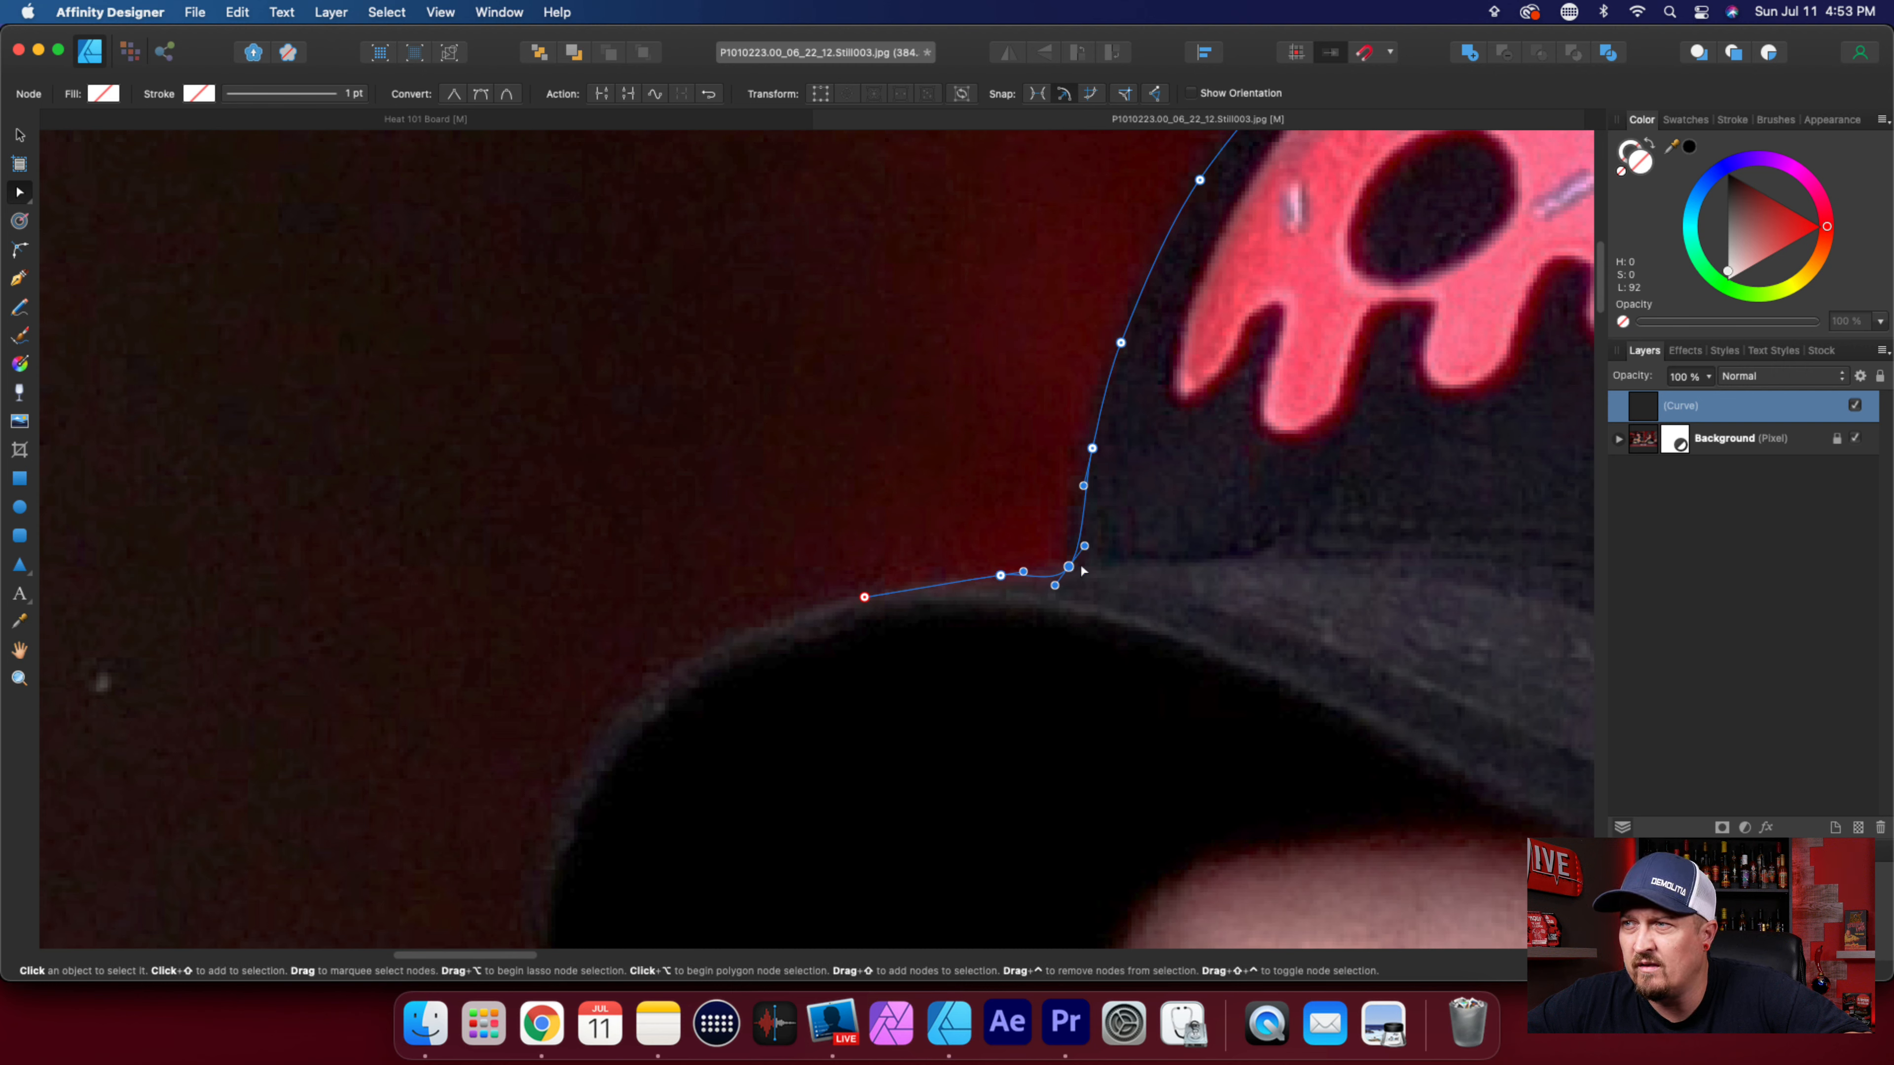
click(453, 93)
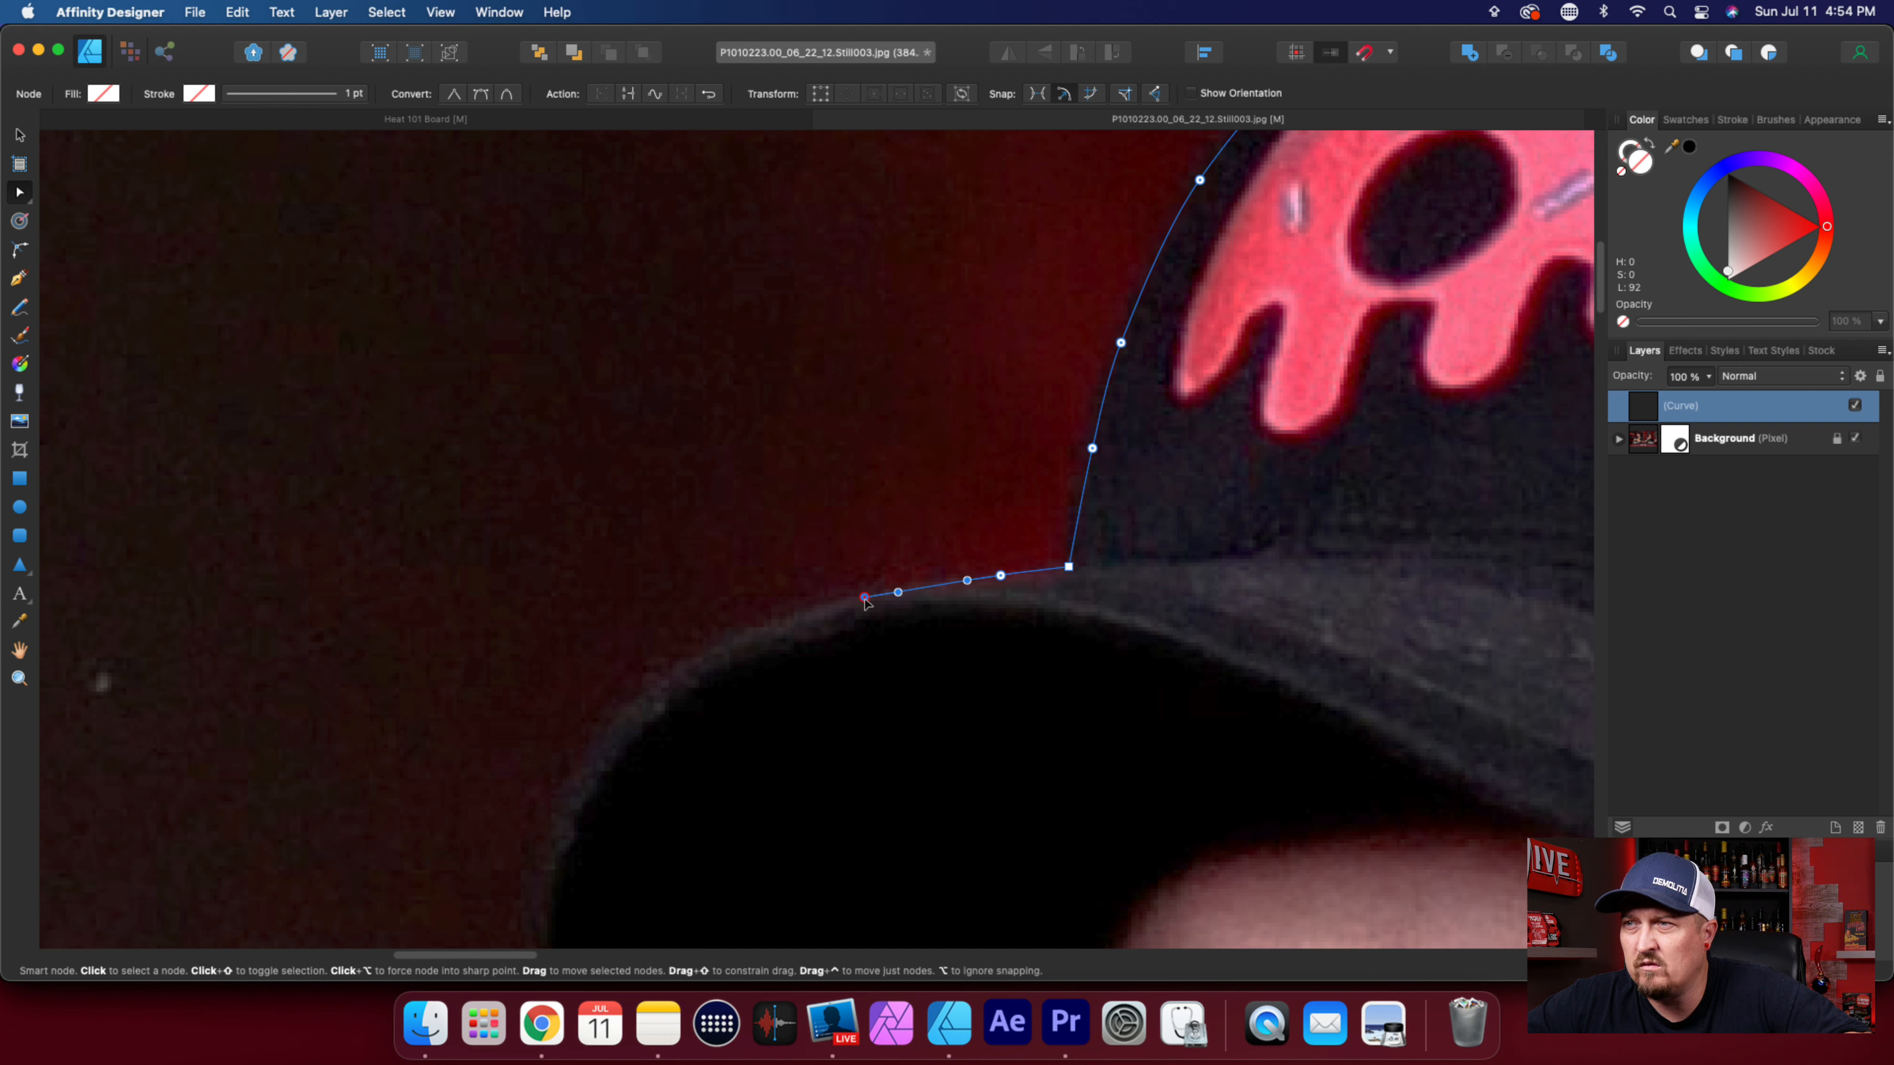
click(480, 94)
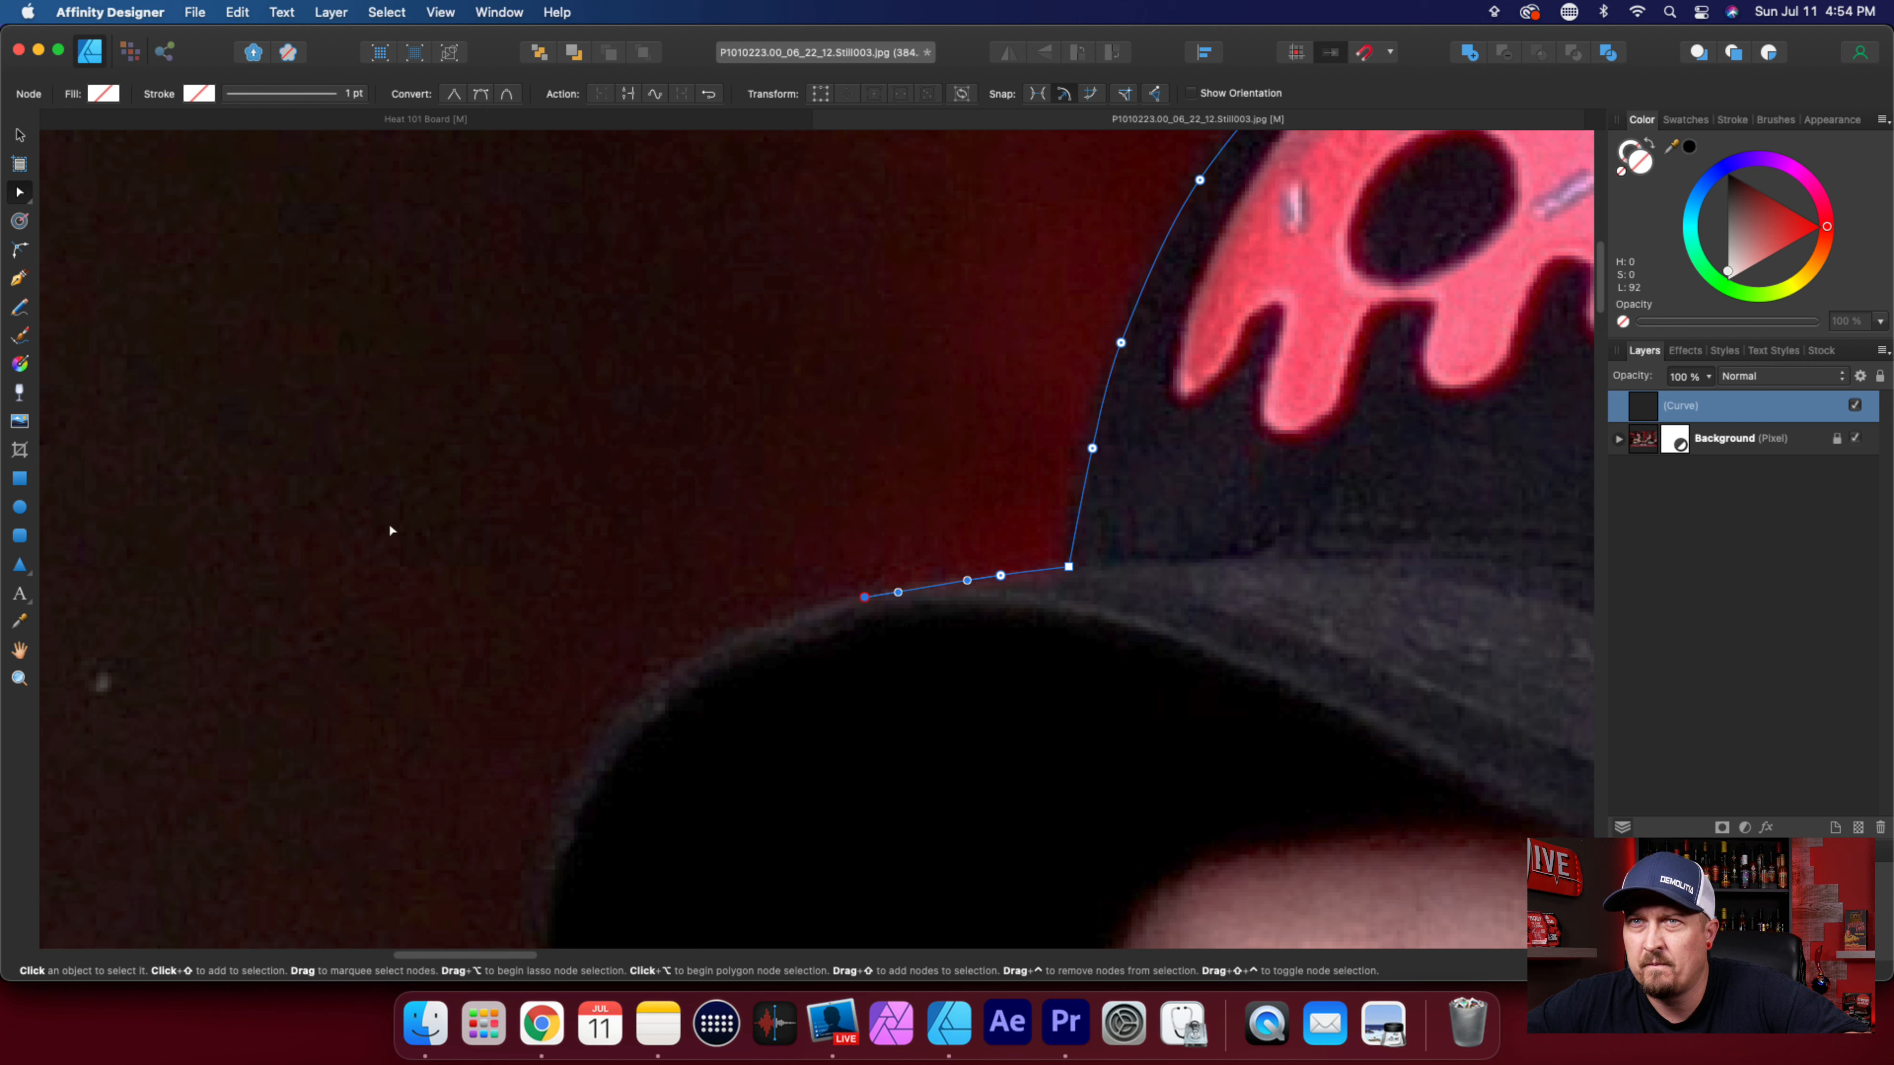
key(p)
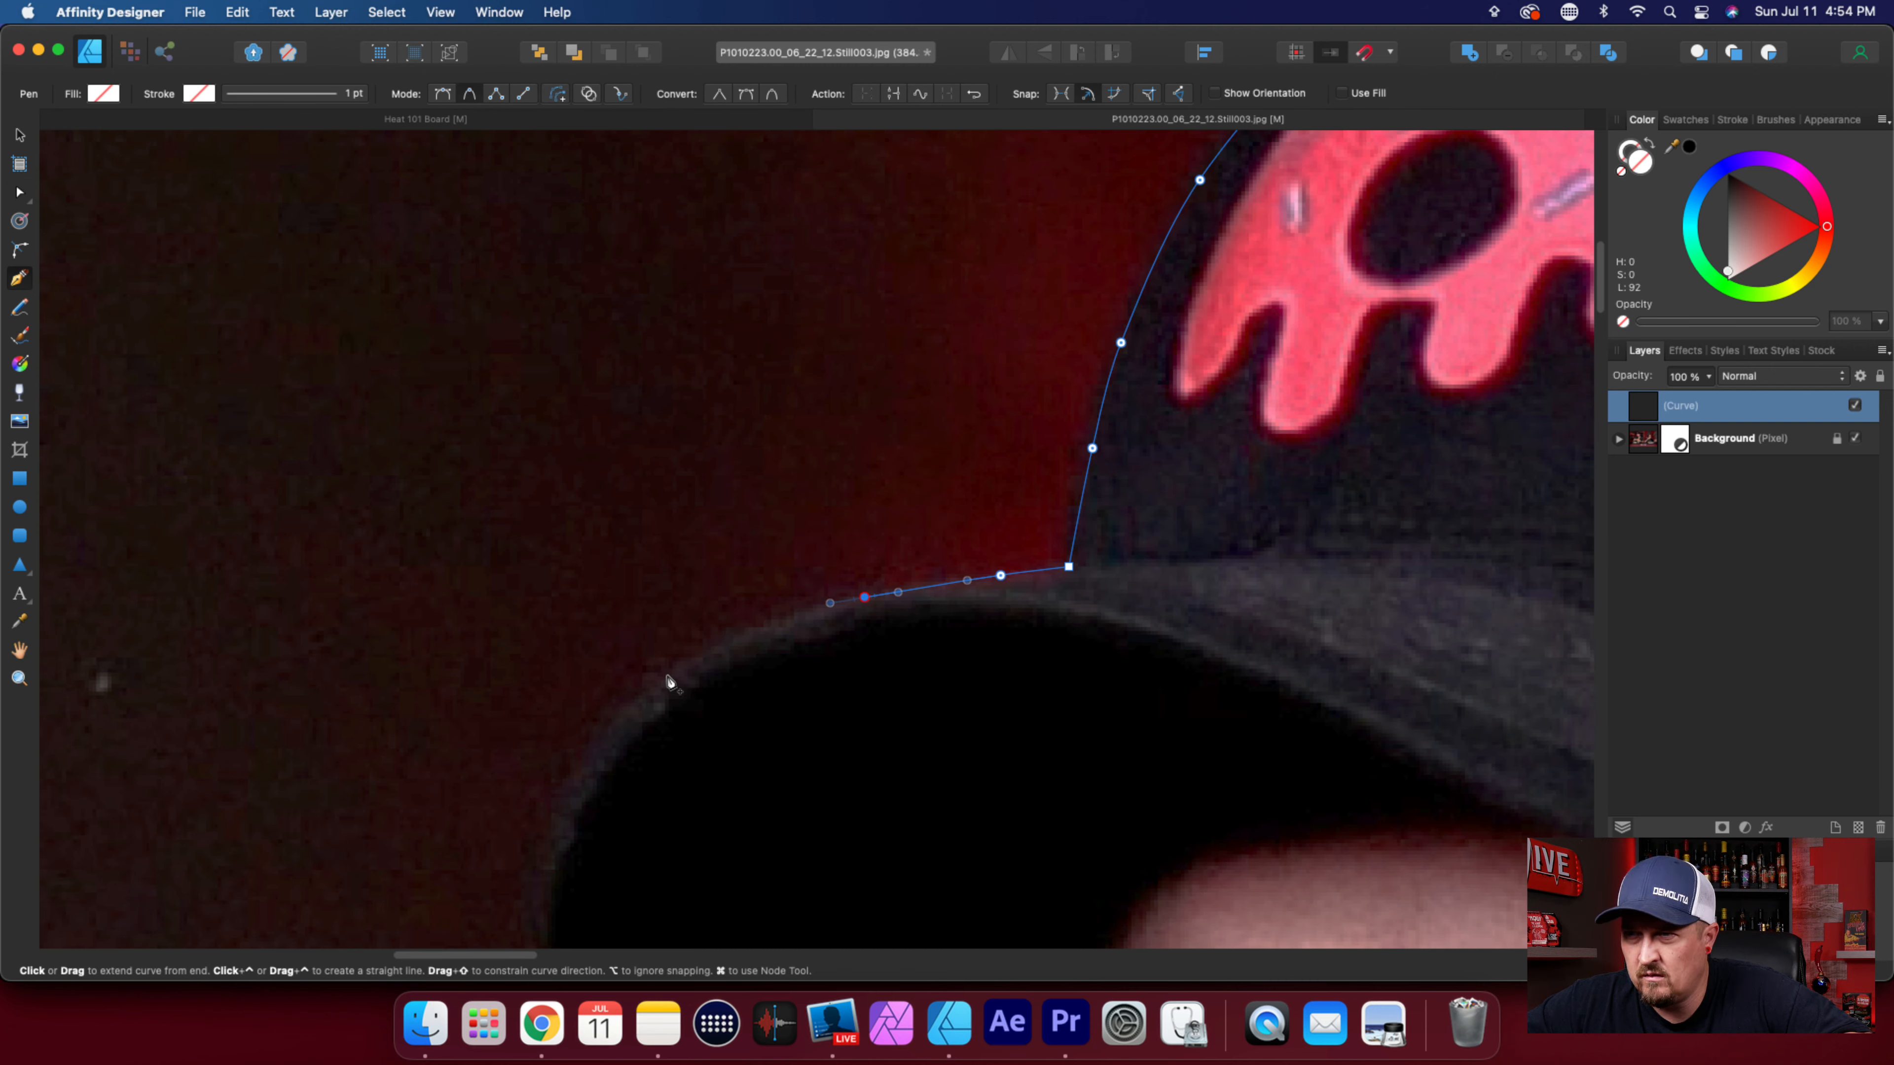
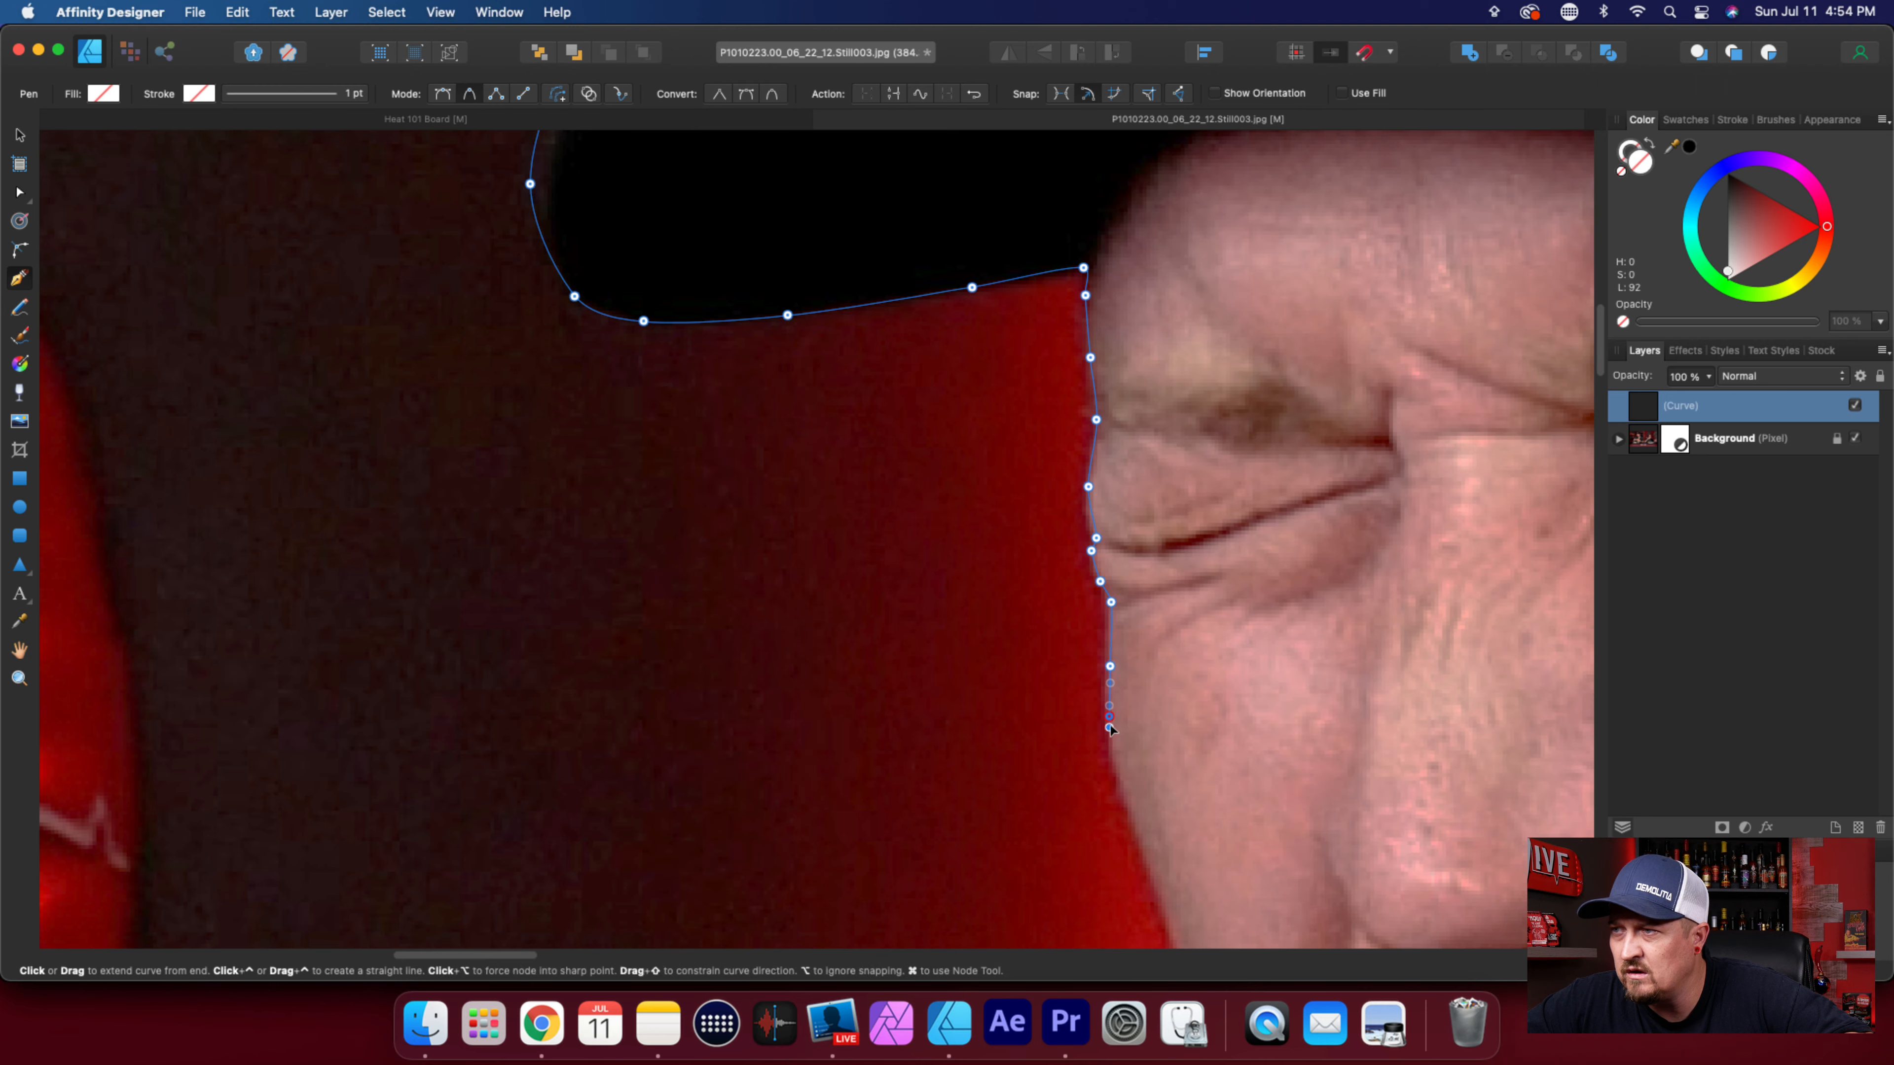
Continue the outline down the edge of the cheek and close it on its starting node beside the face.
click(1129, 809)
scroll(1146, 779, down, 6)
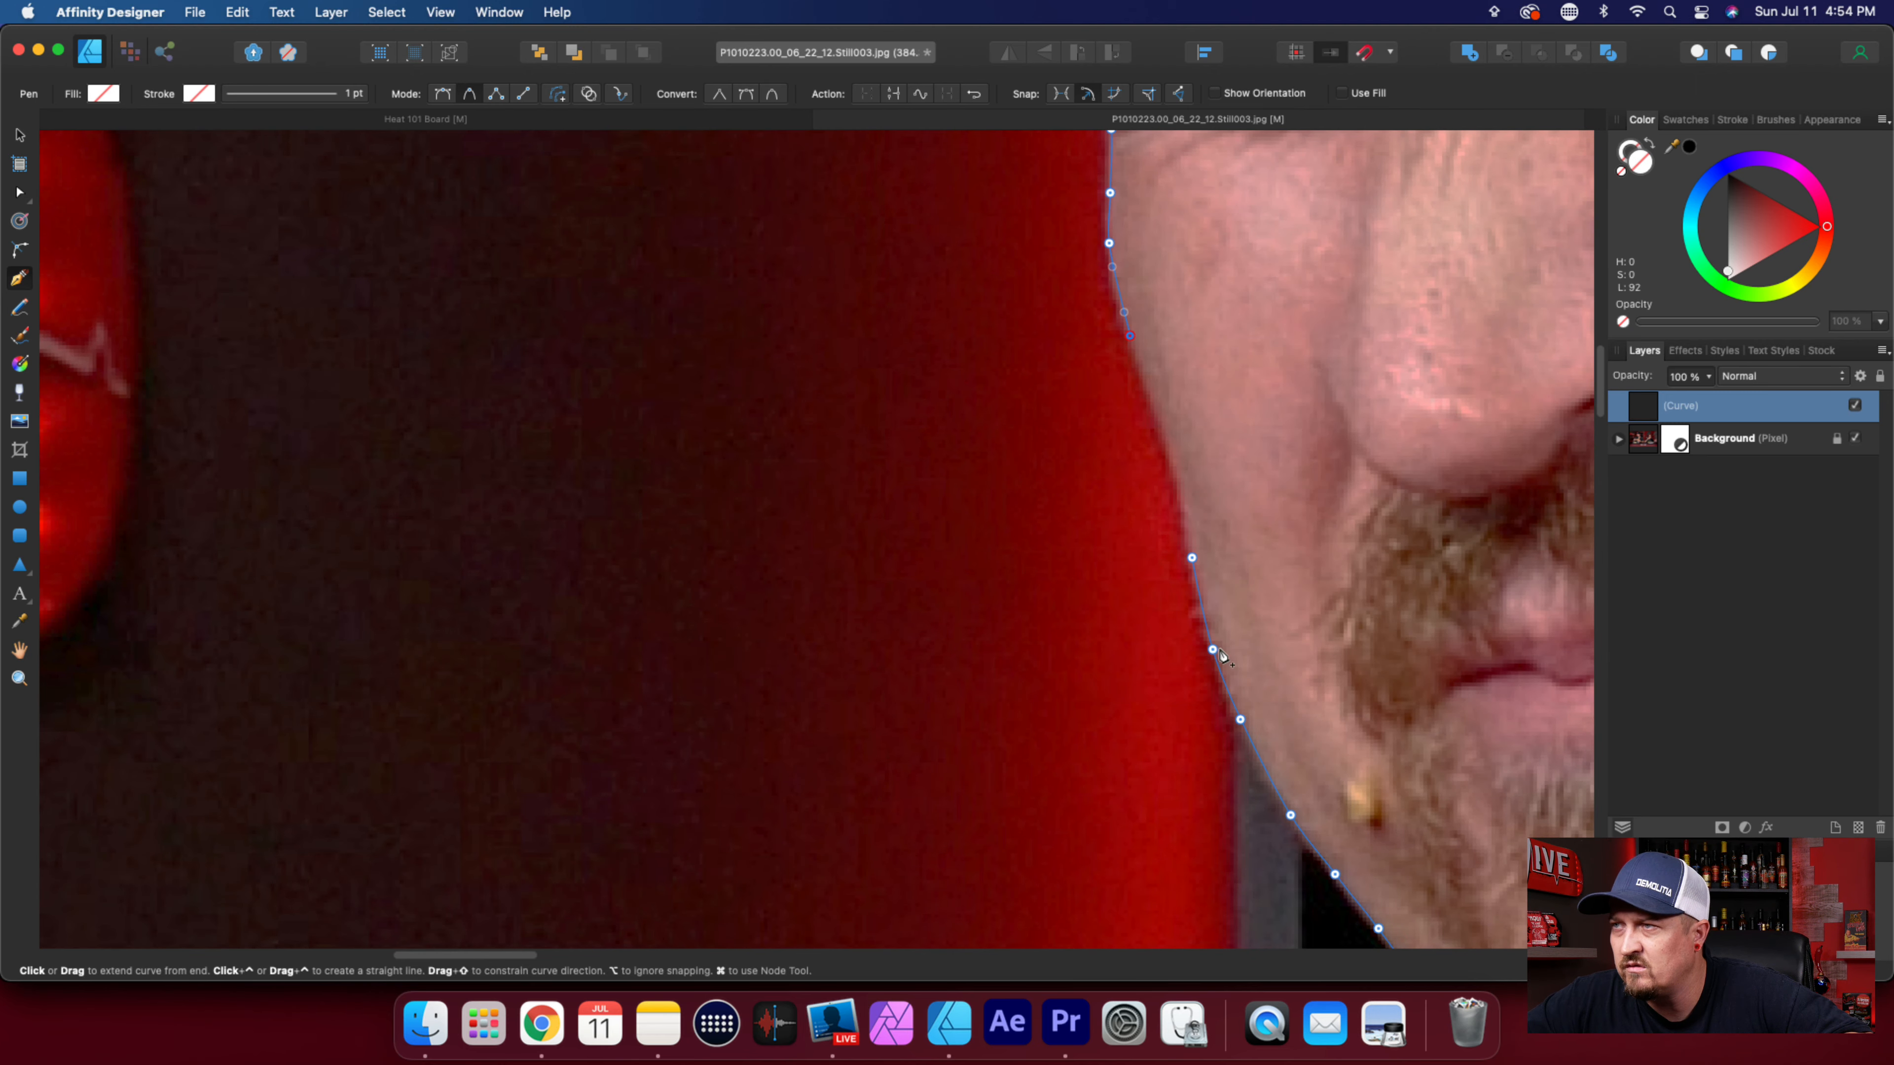
click(1158, 412)
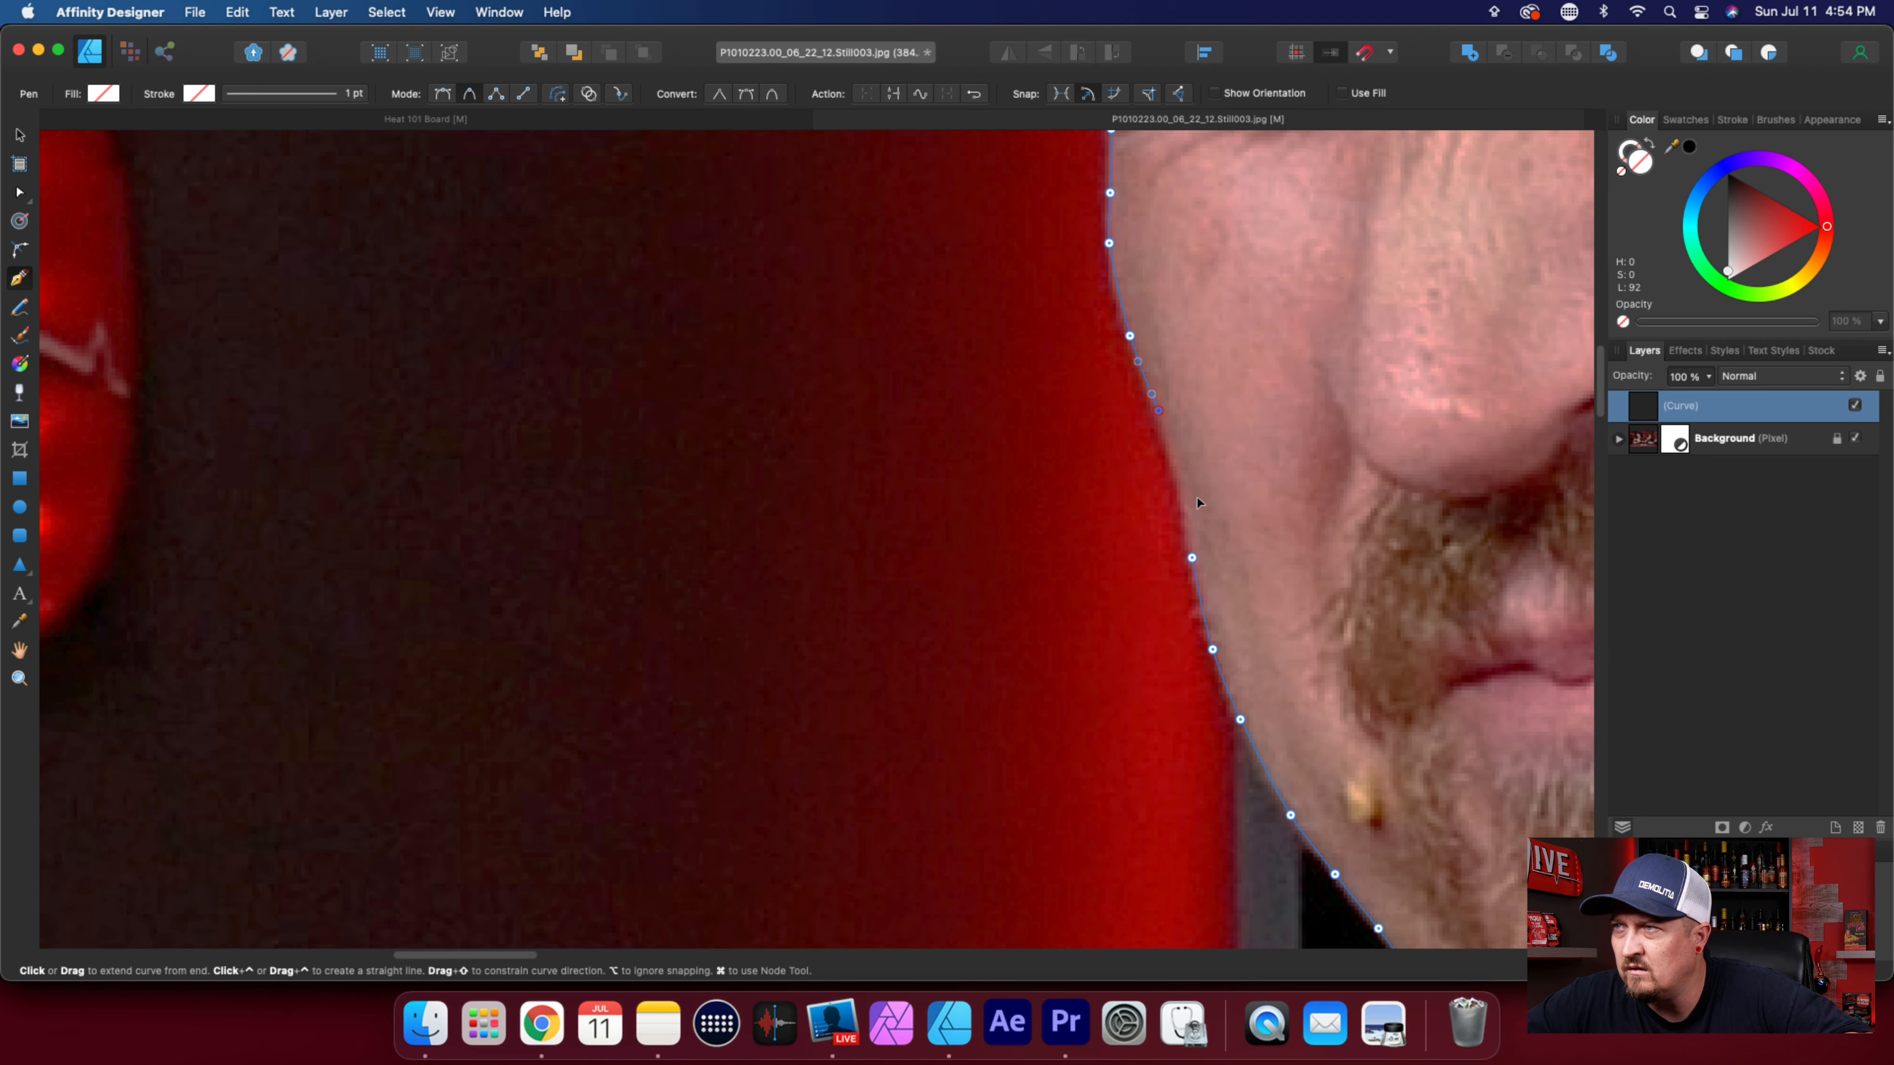
click(1179, 477)
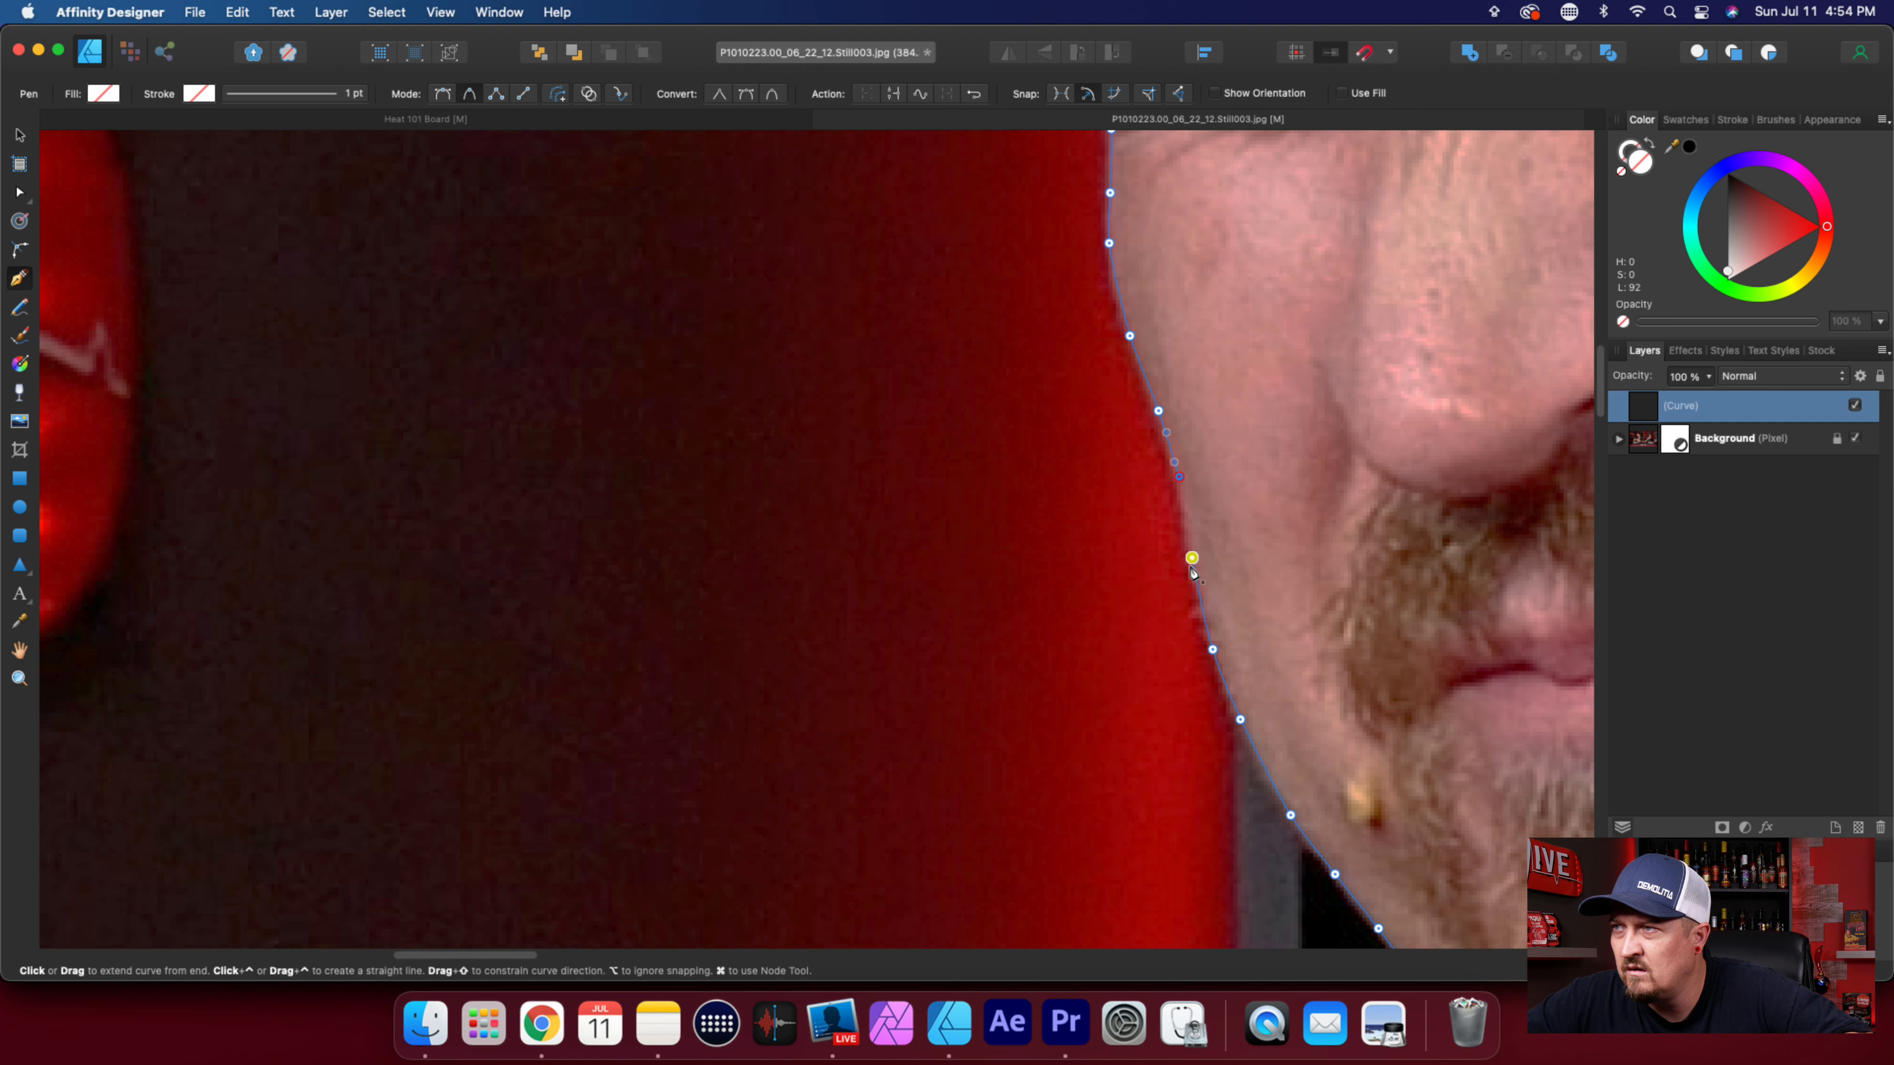
click(1192, 560)
Clip the Background photo layer inside the closed curve so only the traced man and food remain.
scroll(1234, 680, down, 4)
scroll(1235, 680, down, 4)
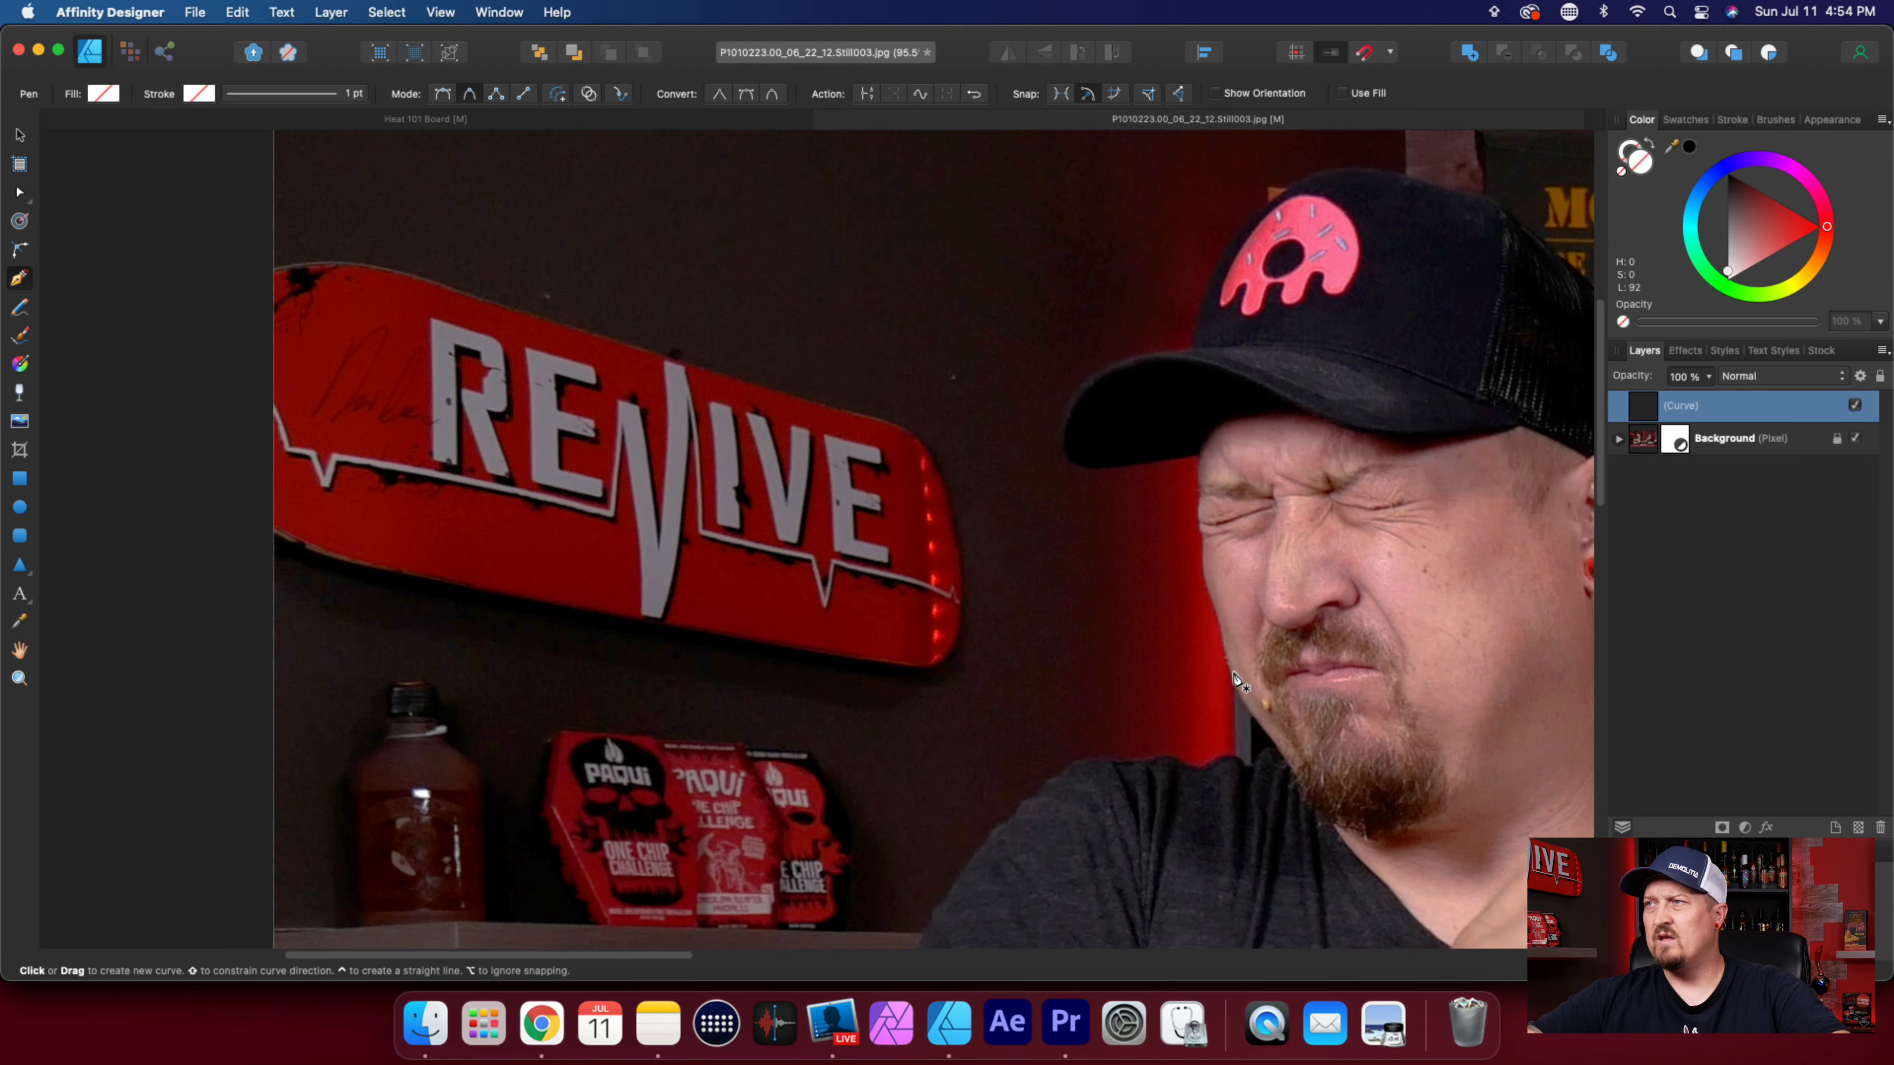
scroll(1235, 680, down, 4)
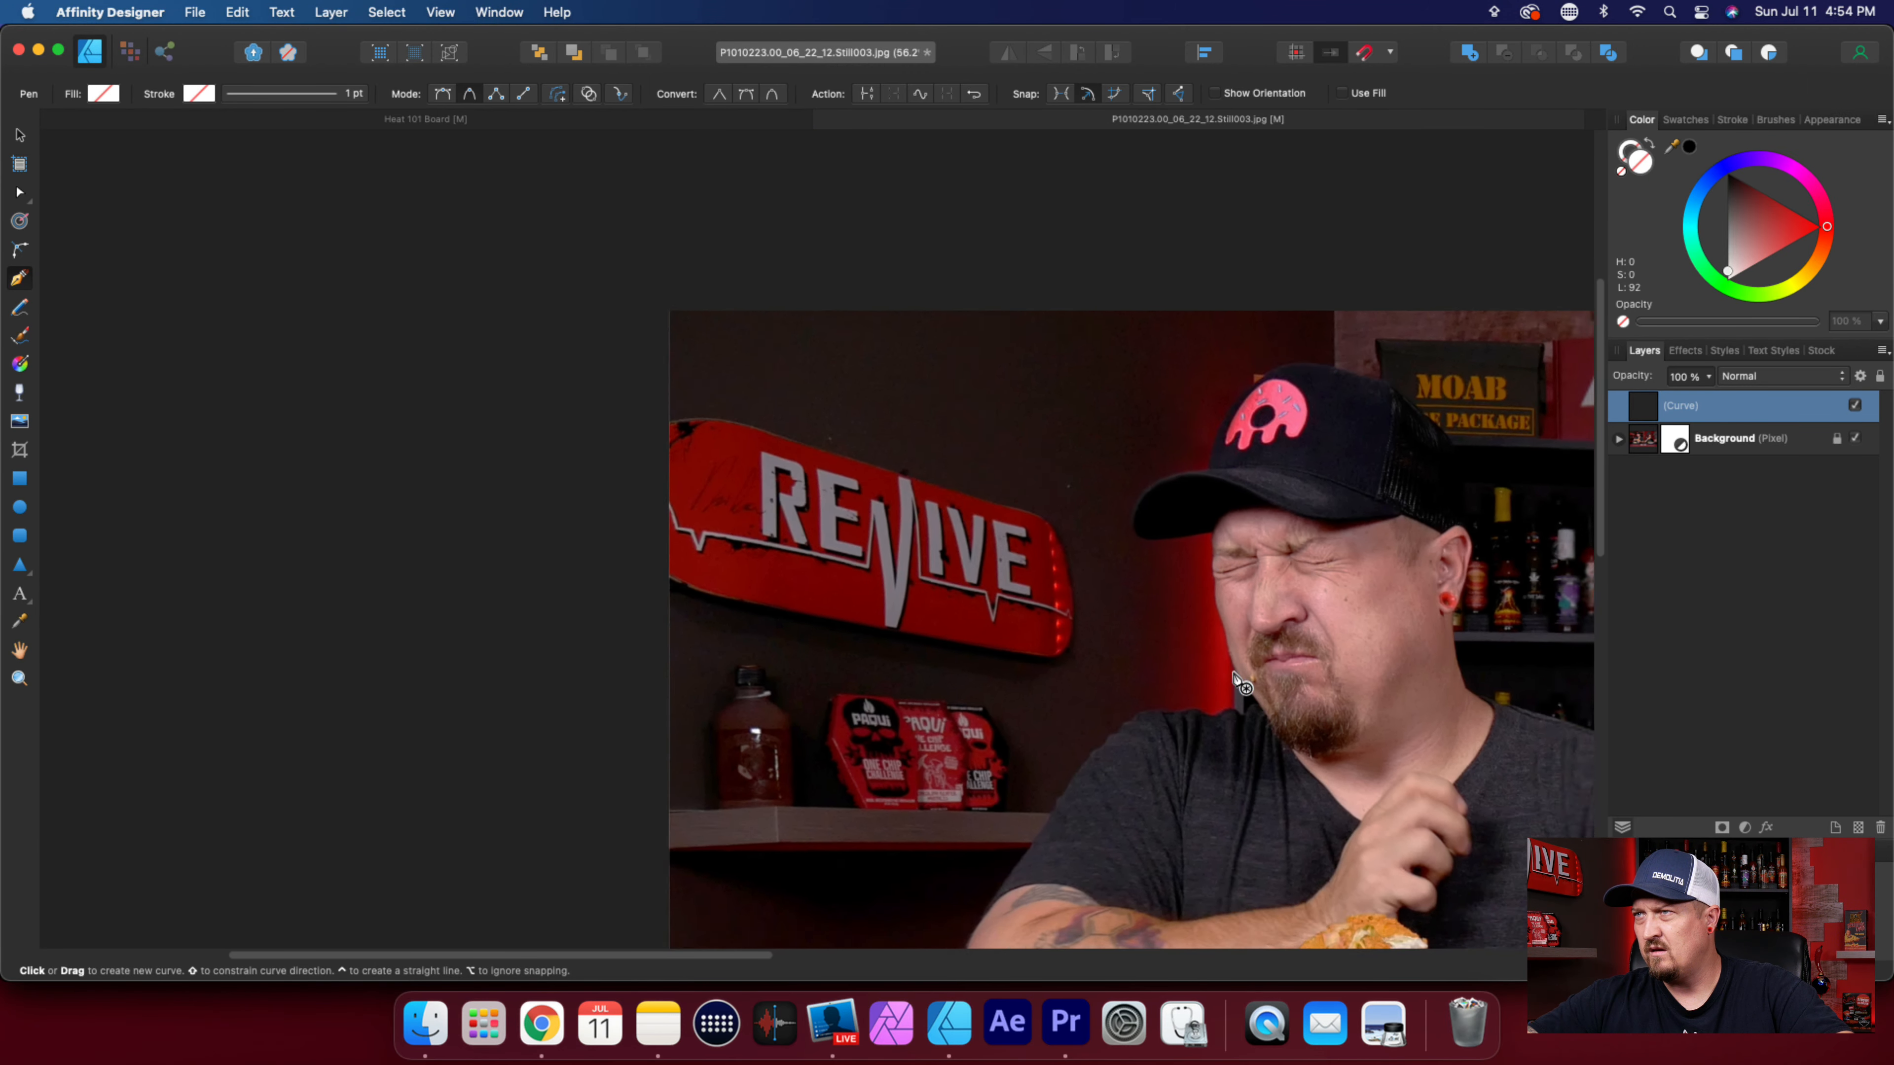
scroll(1235, 680, down, 2)
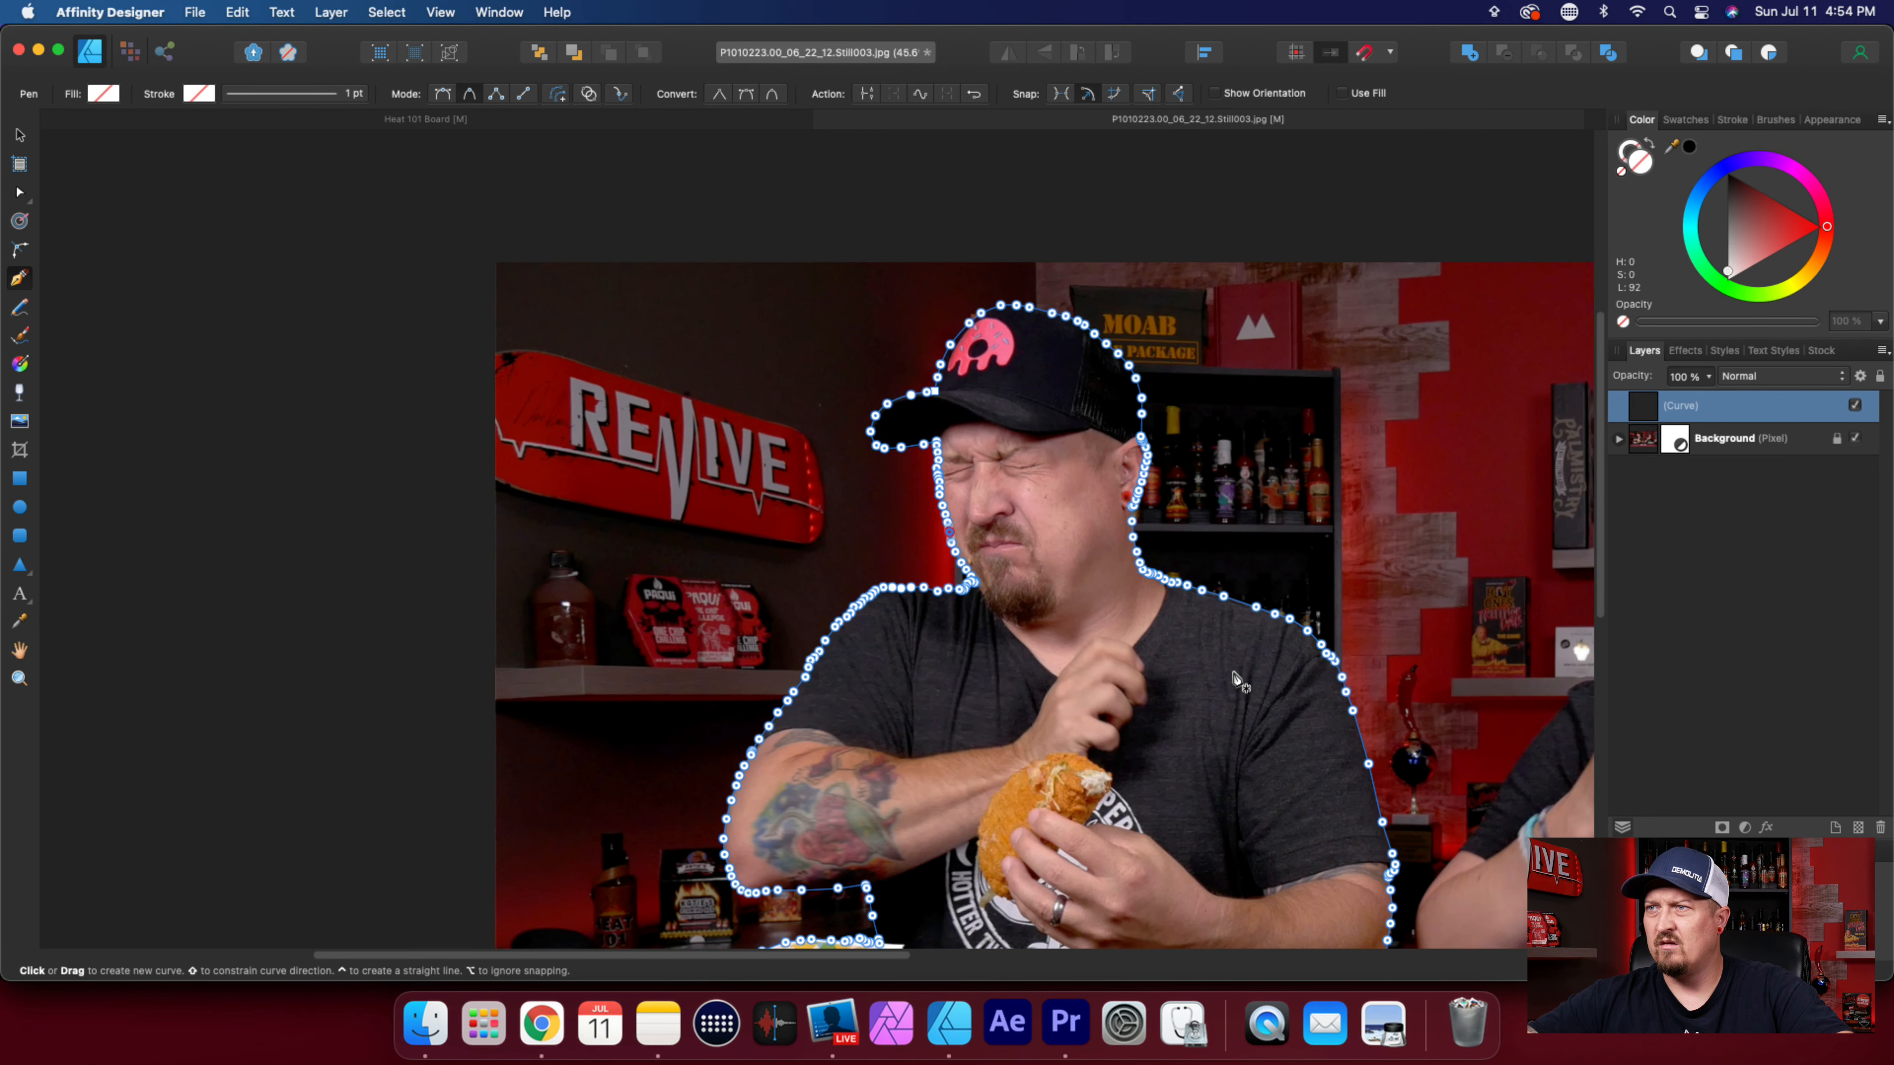
scroll(1235, 680, down, 6)
scroll(1235, 680, up, 5)
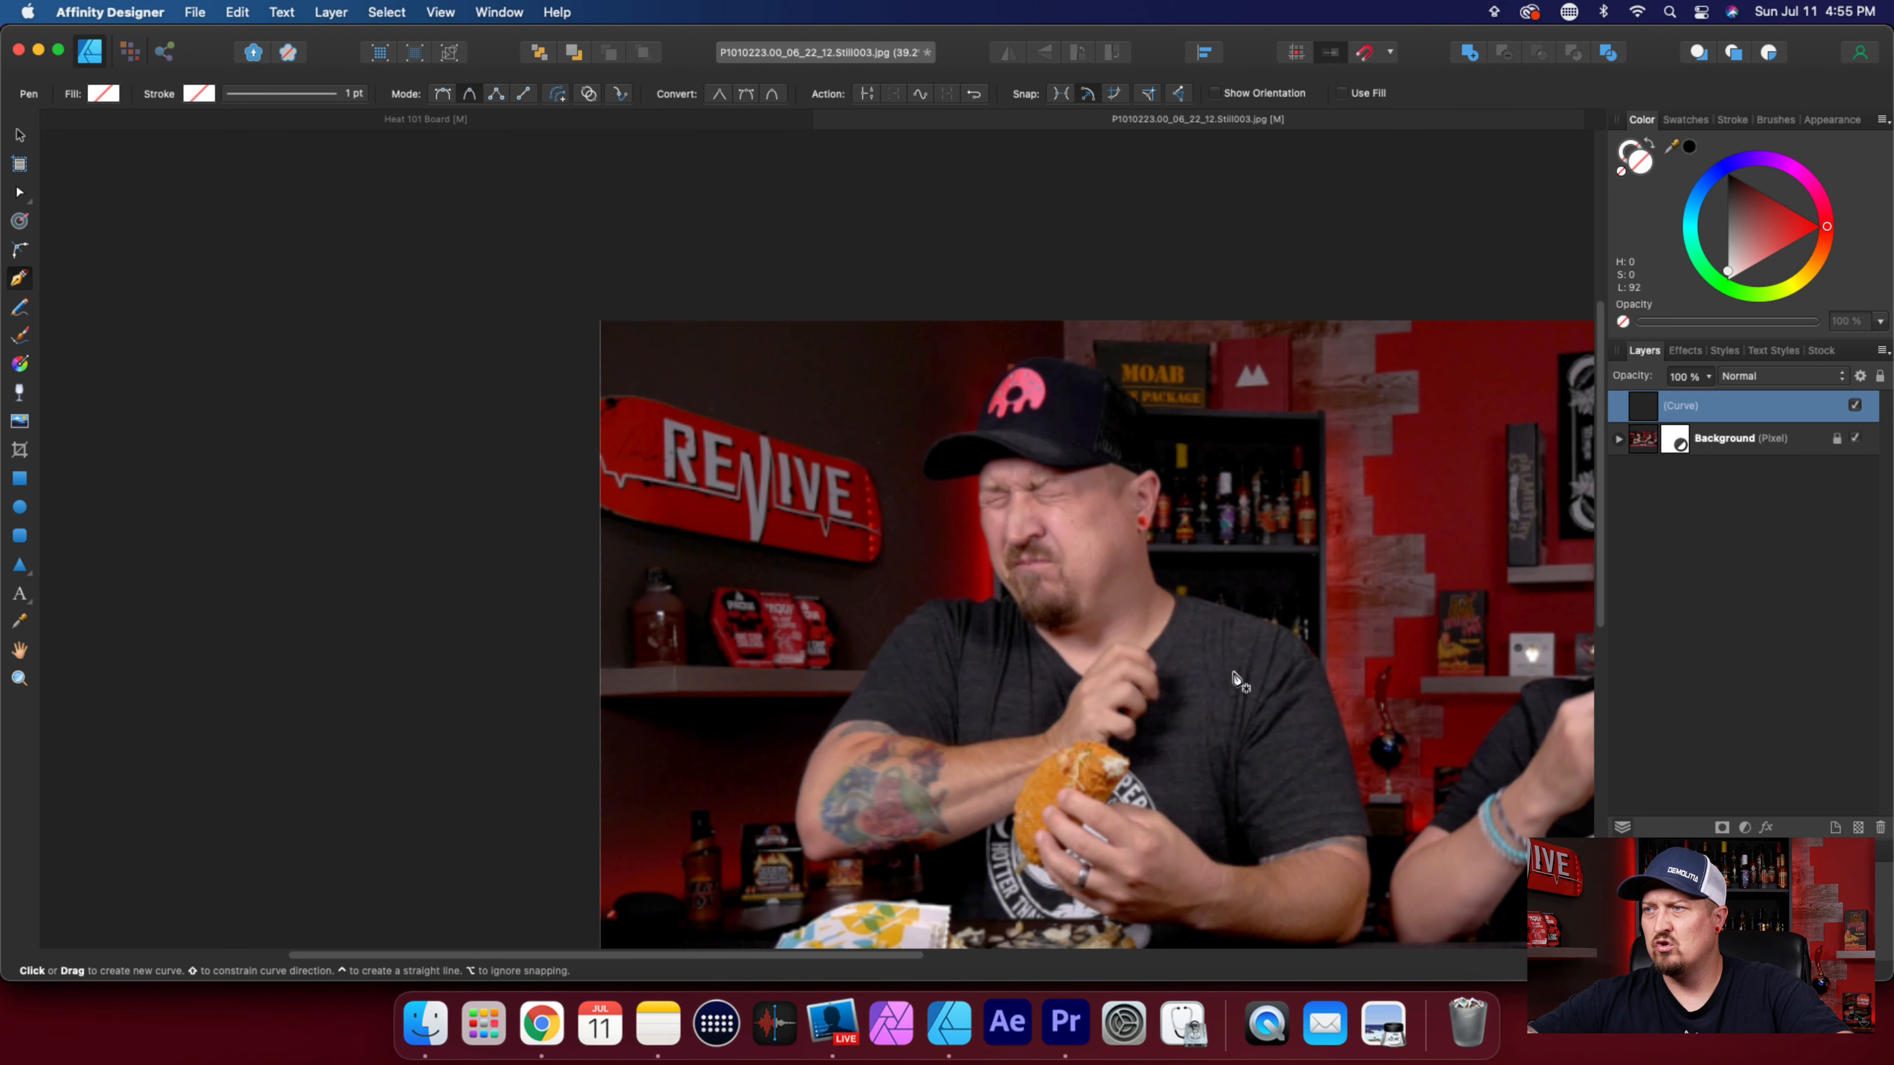
scroll(1235, 680, down, 3)
scroll(1235, 680, down, 1)
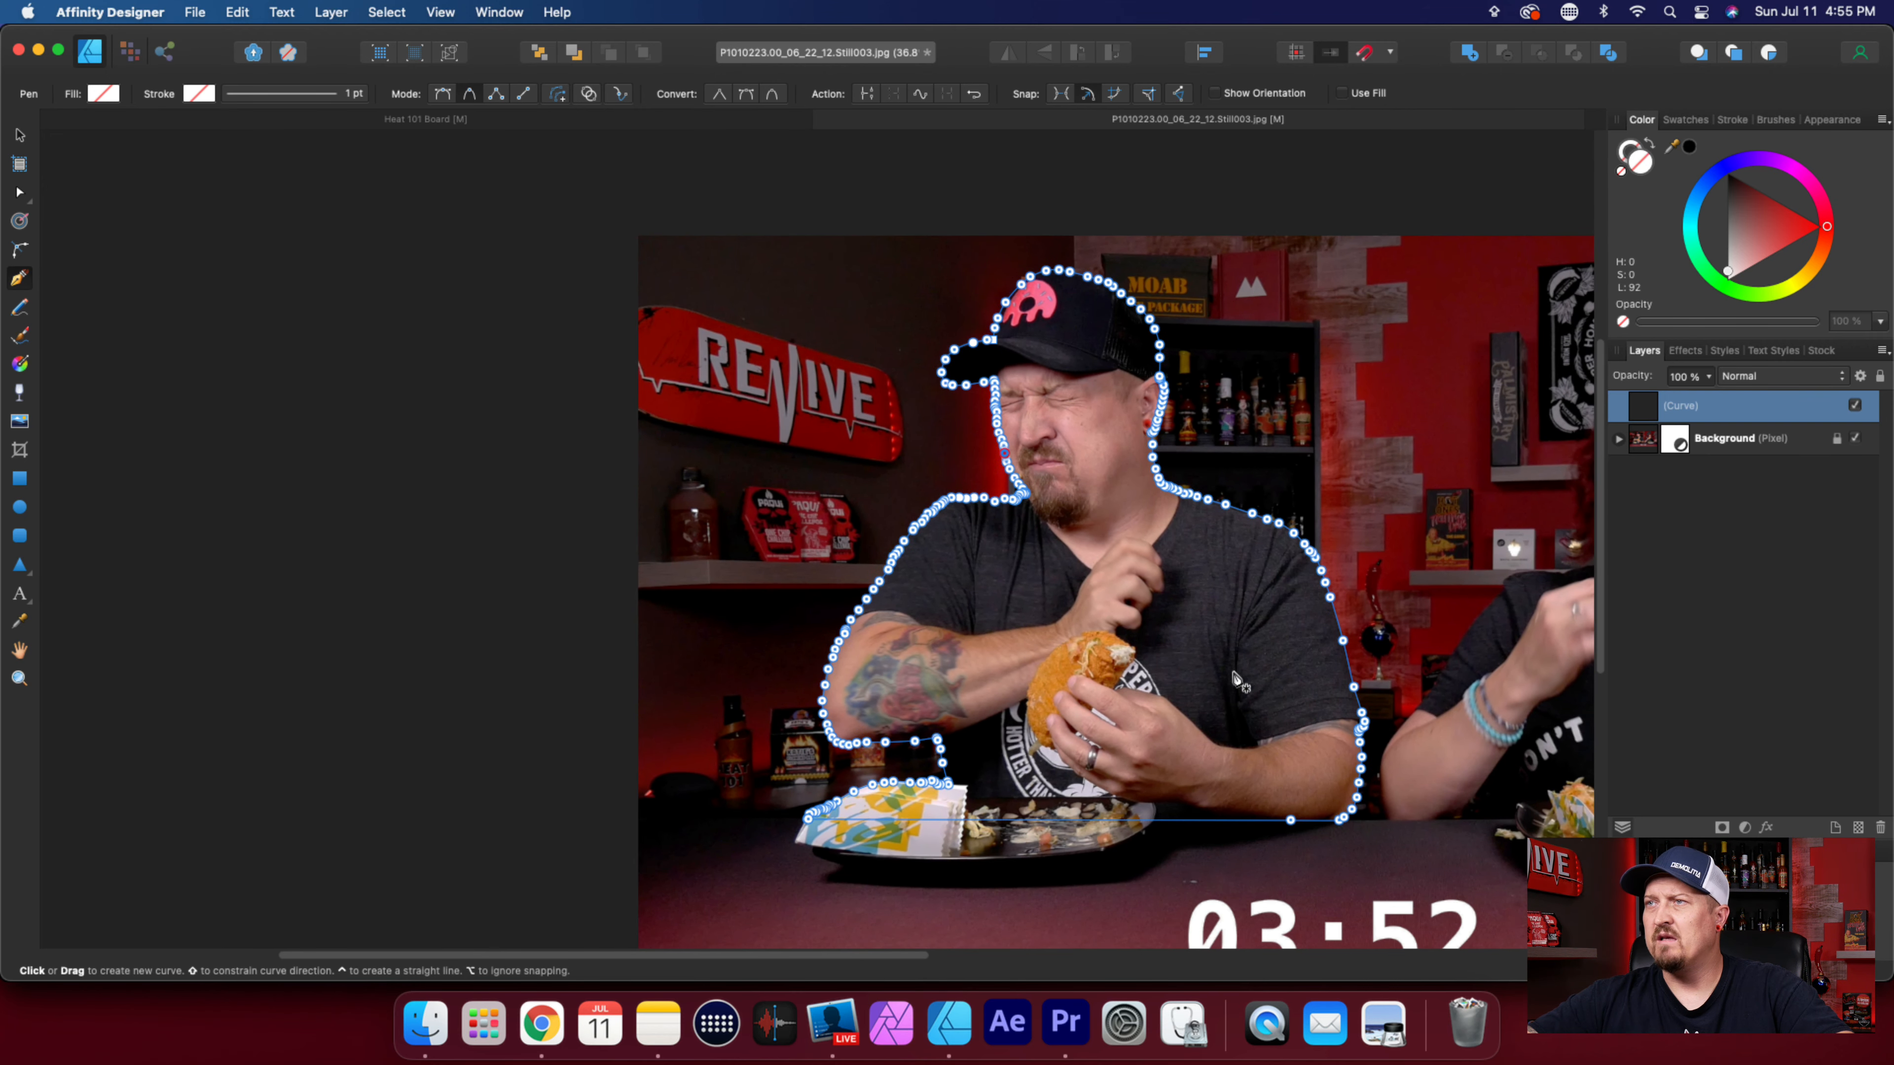
click(1731, 441)
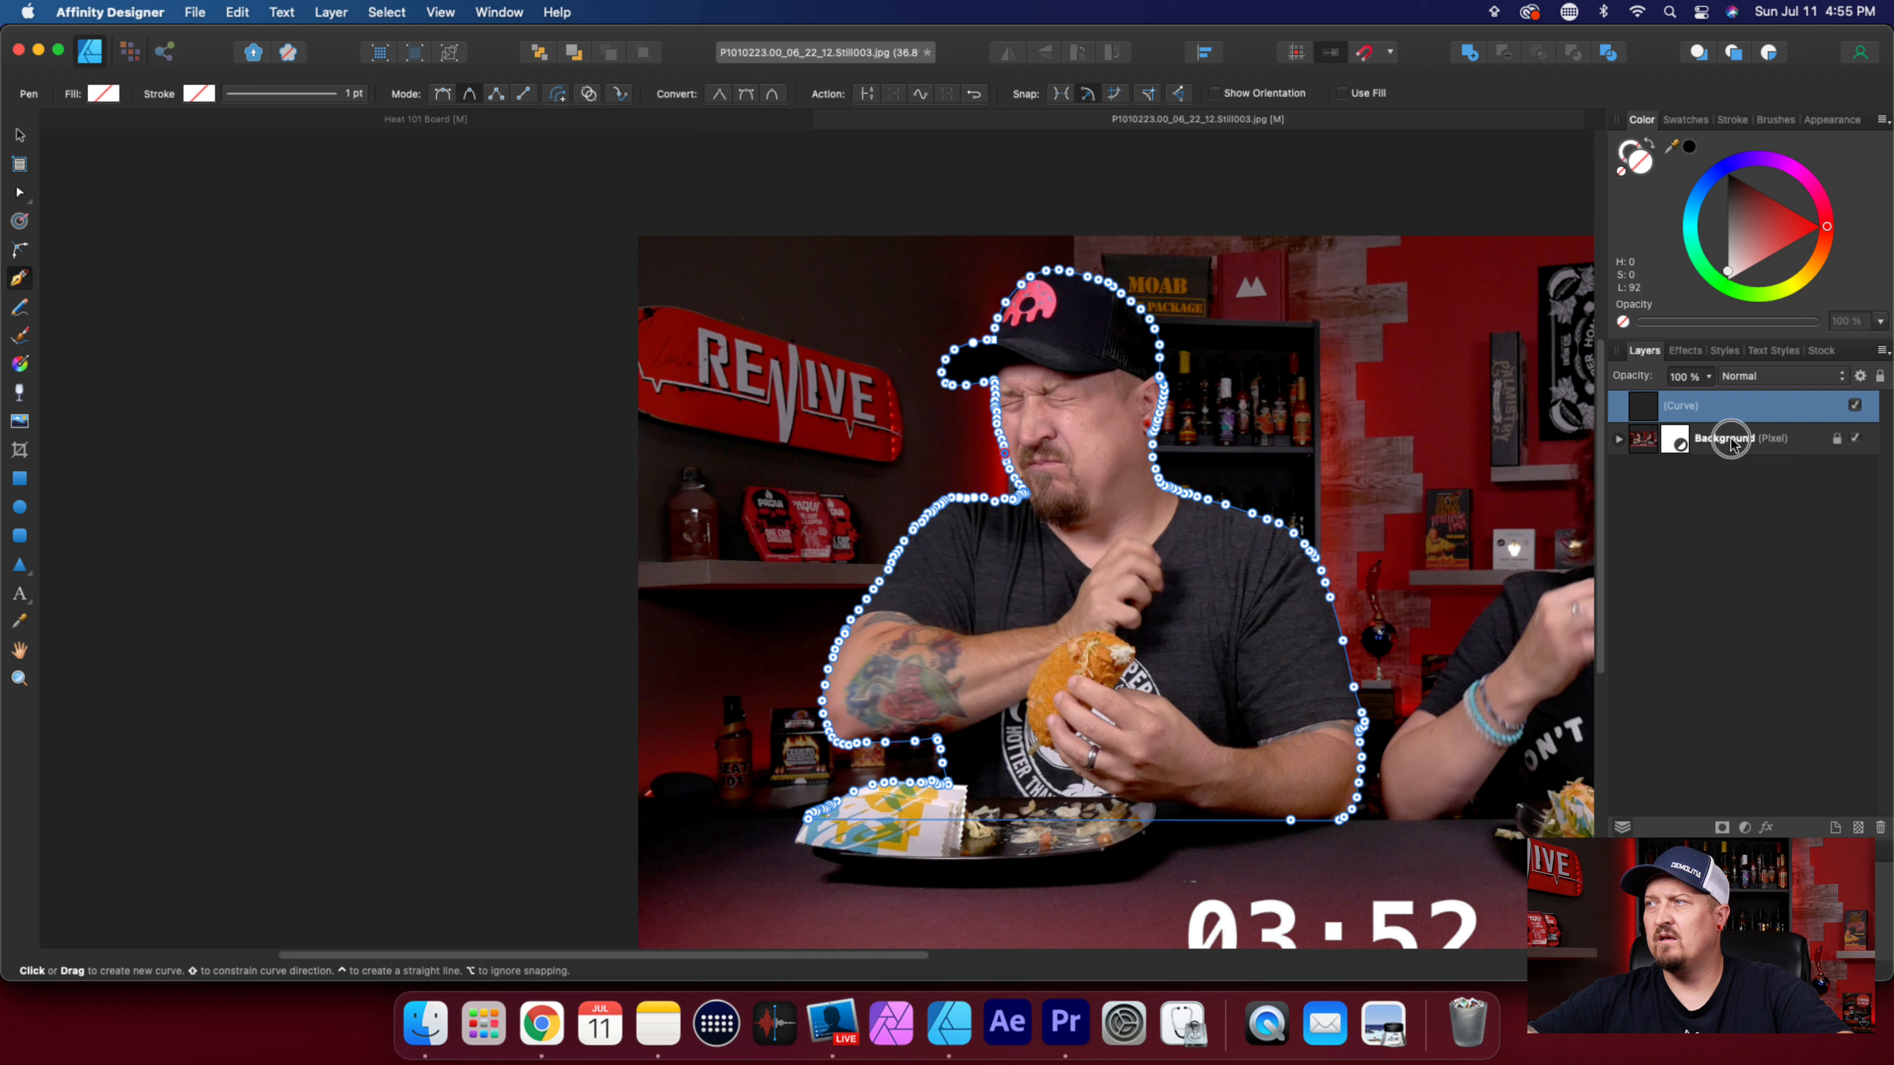
drag(1732, 442, 1785, 421)
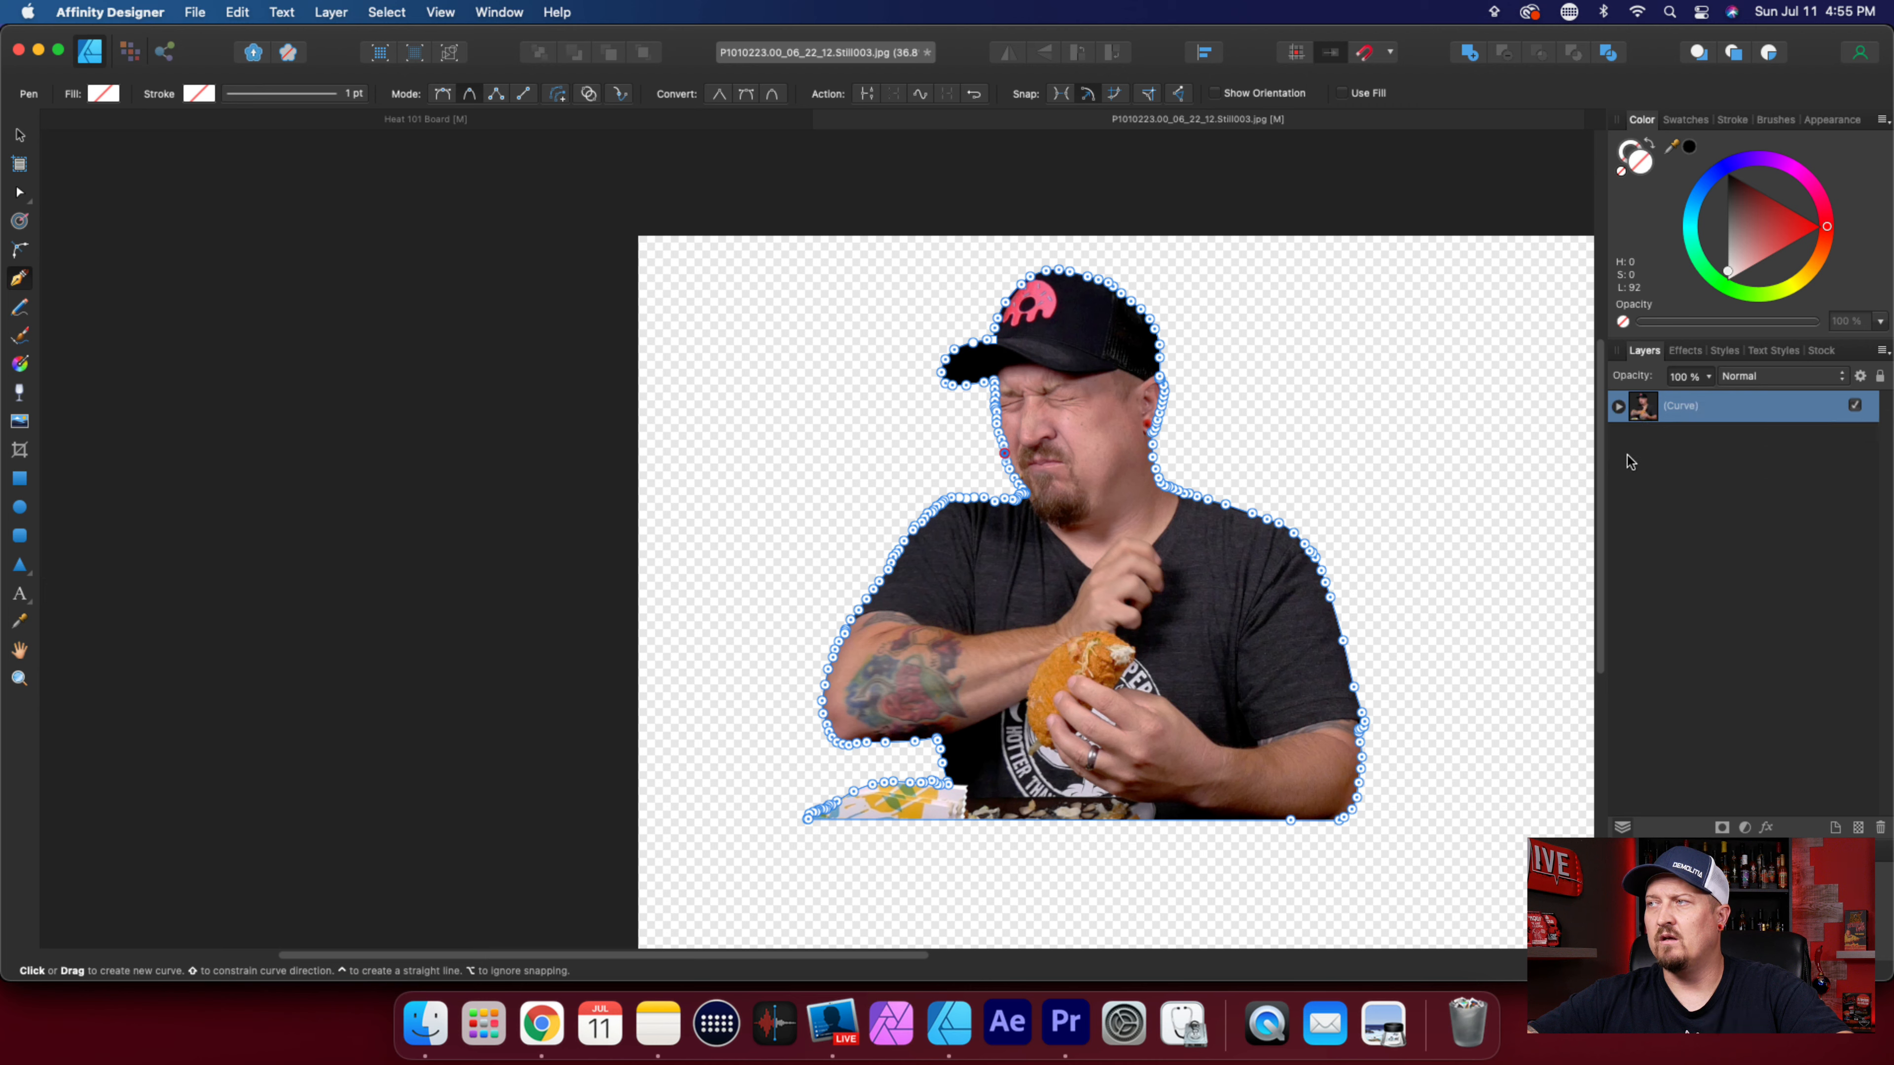
Check the curve layer's nesting and examine the edges of the cutout with the Move tool active.
click(1618, 406)
click(1618, 406)
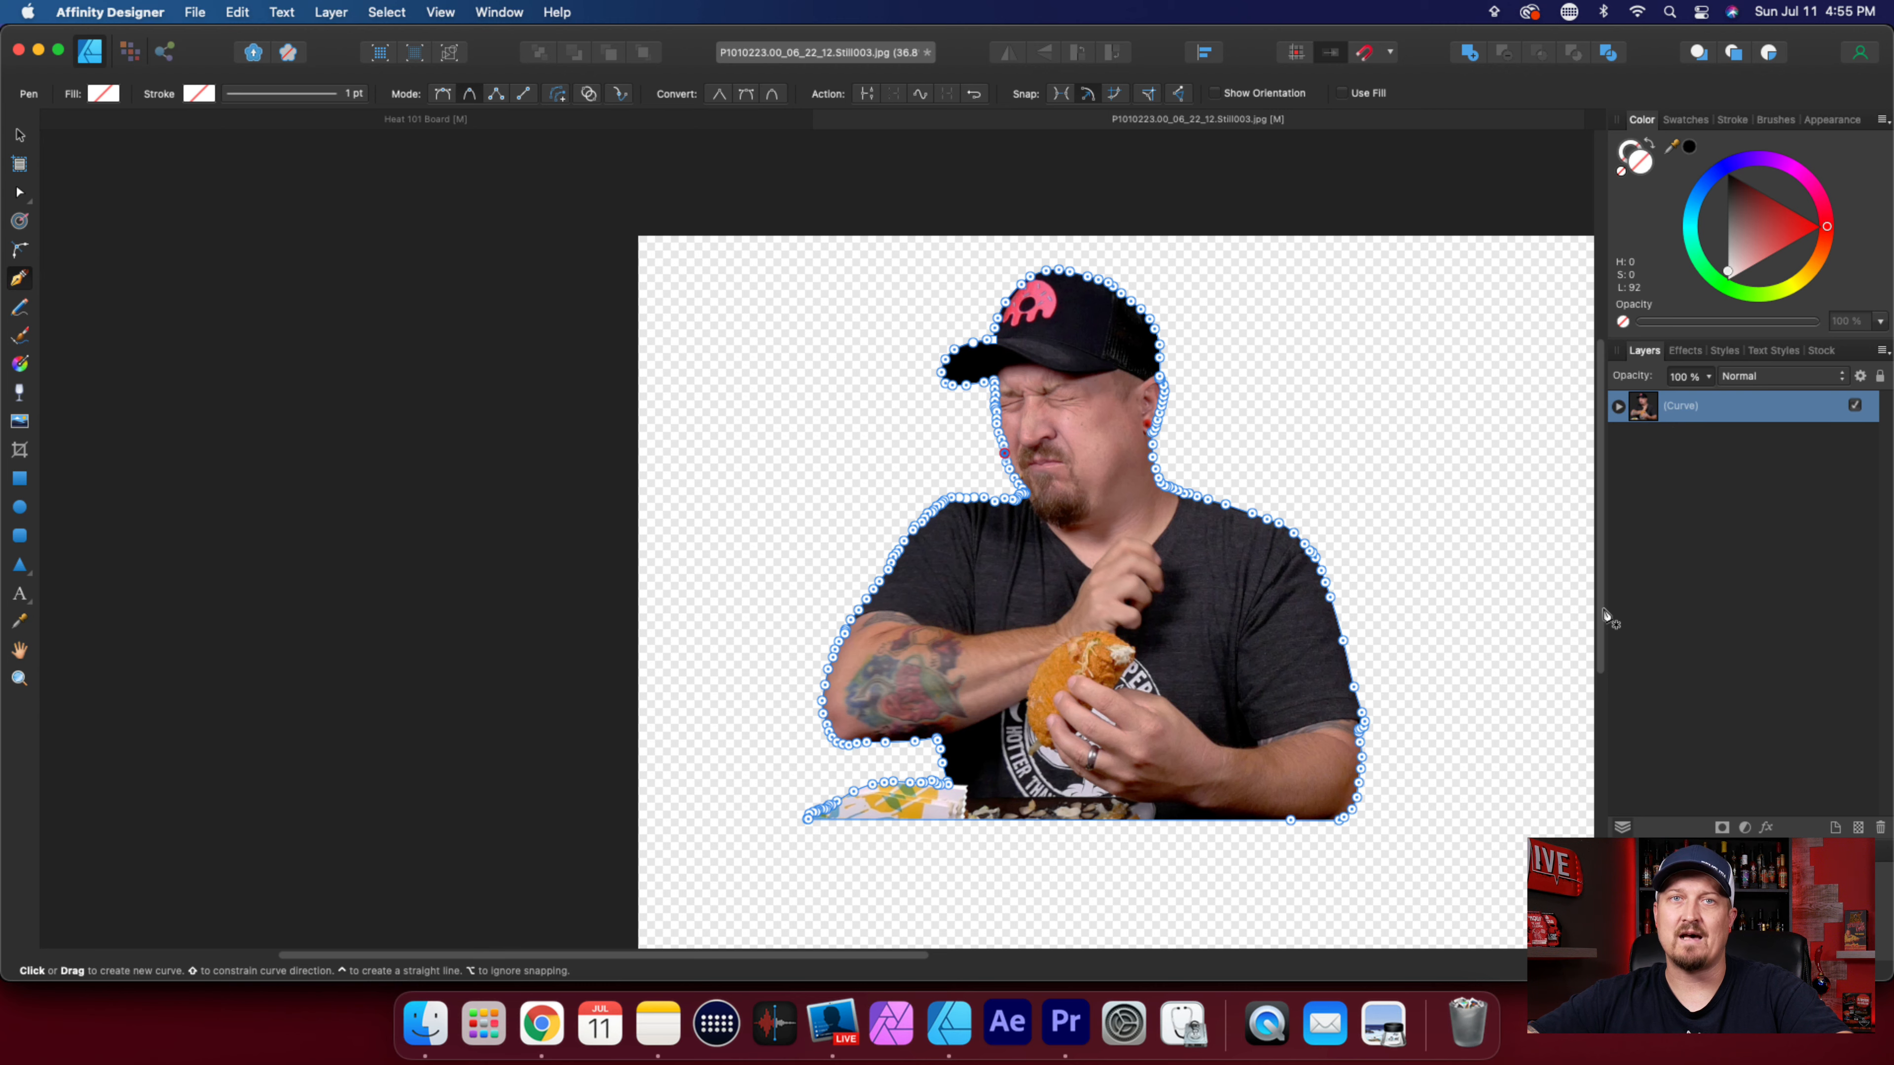
scroll(1109, 656, down, 2)
scroll(1108, 657, up, 3)
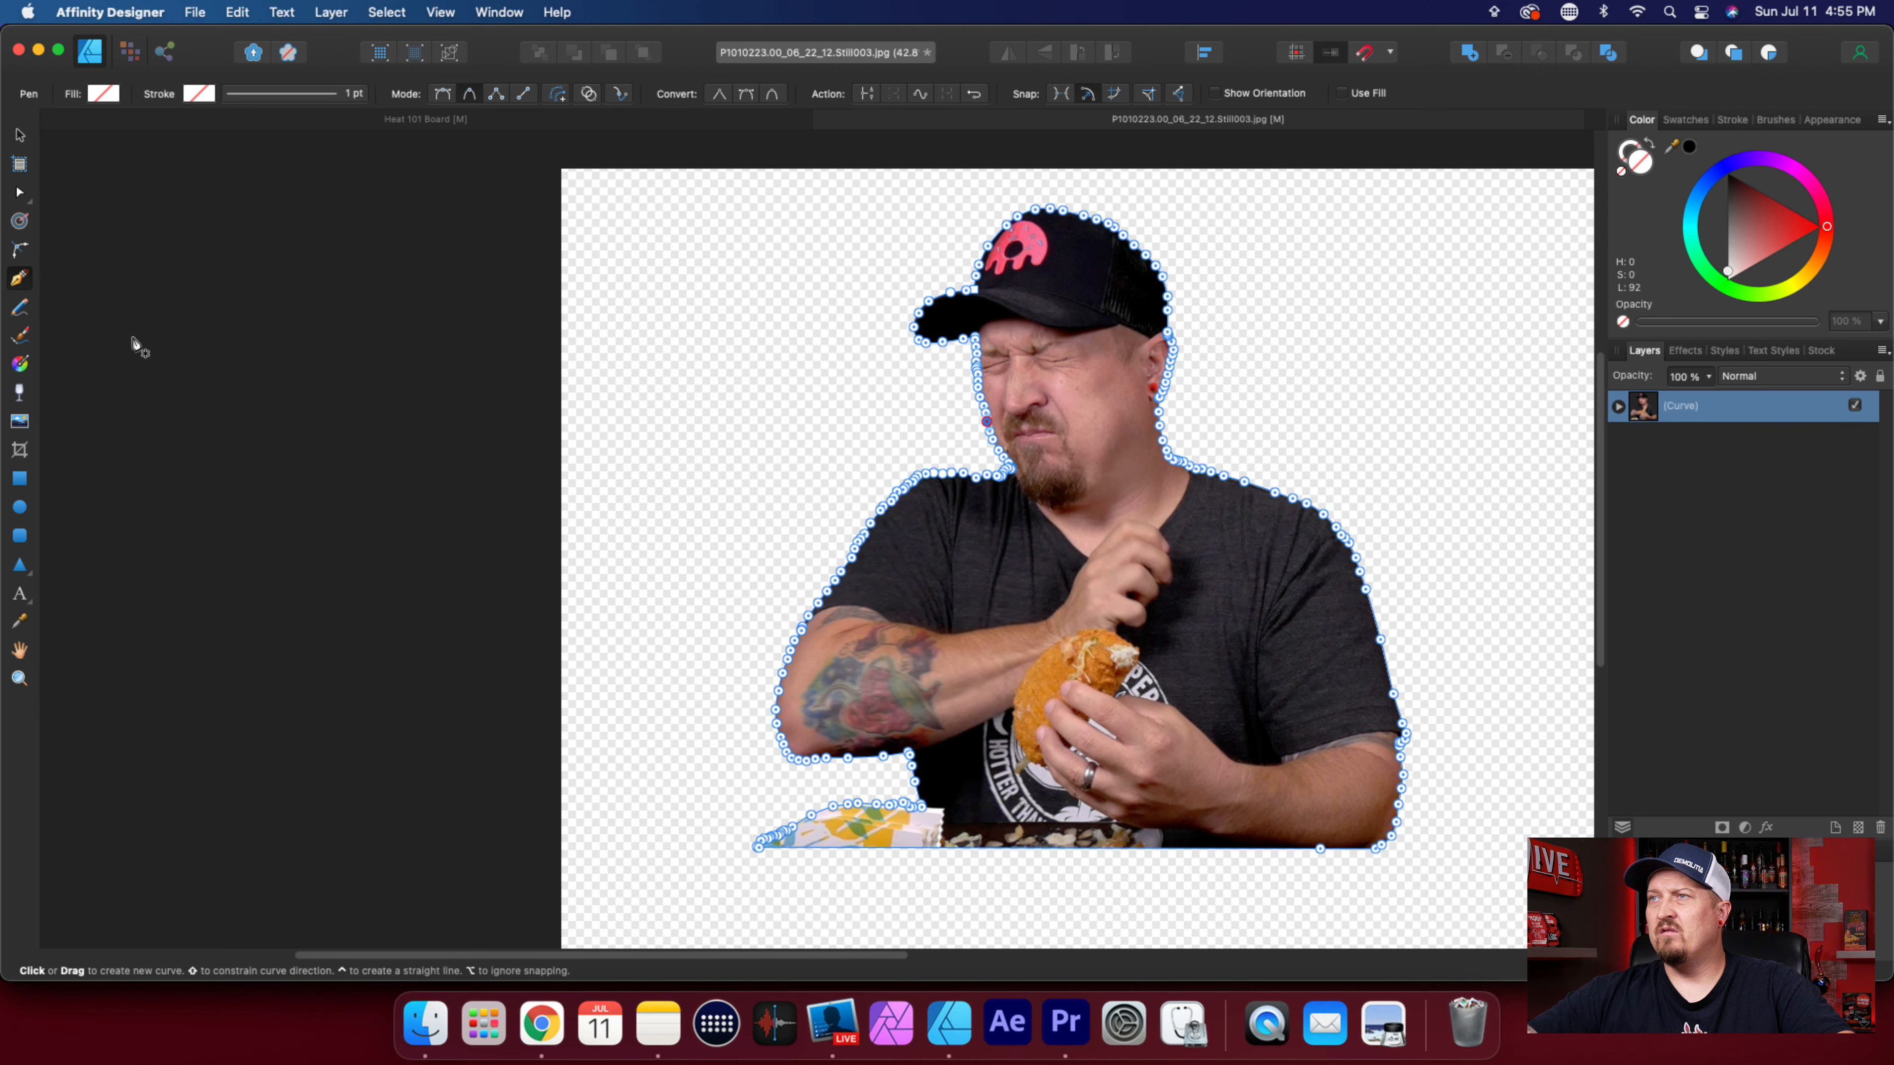
click(20, 136)
scroll(1138, 376, up, 2)
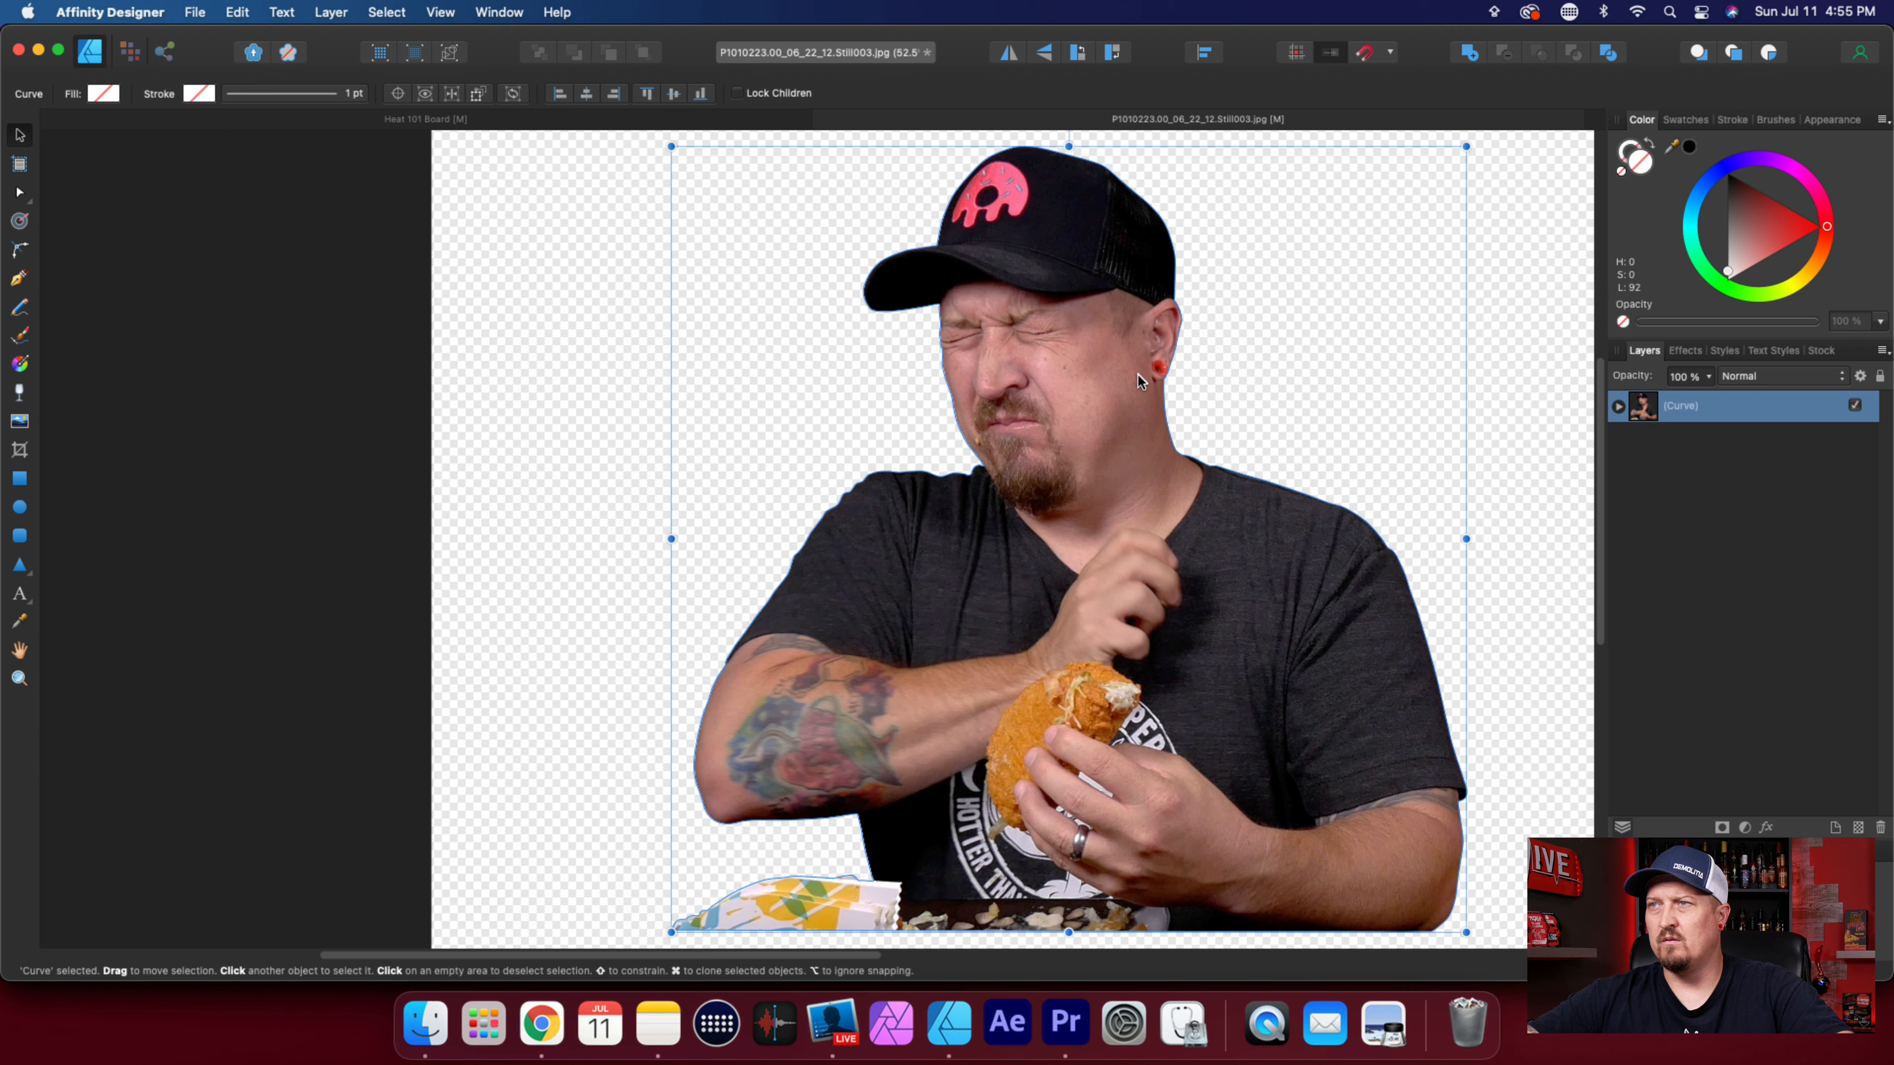
scroll(1137, 373, down, 3)
scroll(1138, 372, up, 1)
scroll(1138, 377, up, 8)
scroll(1138, 374, down, 2)
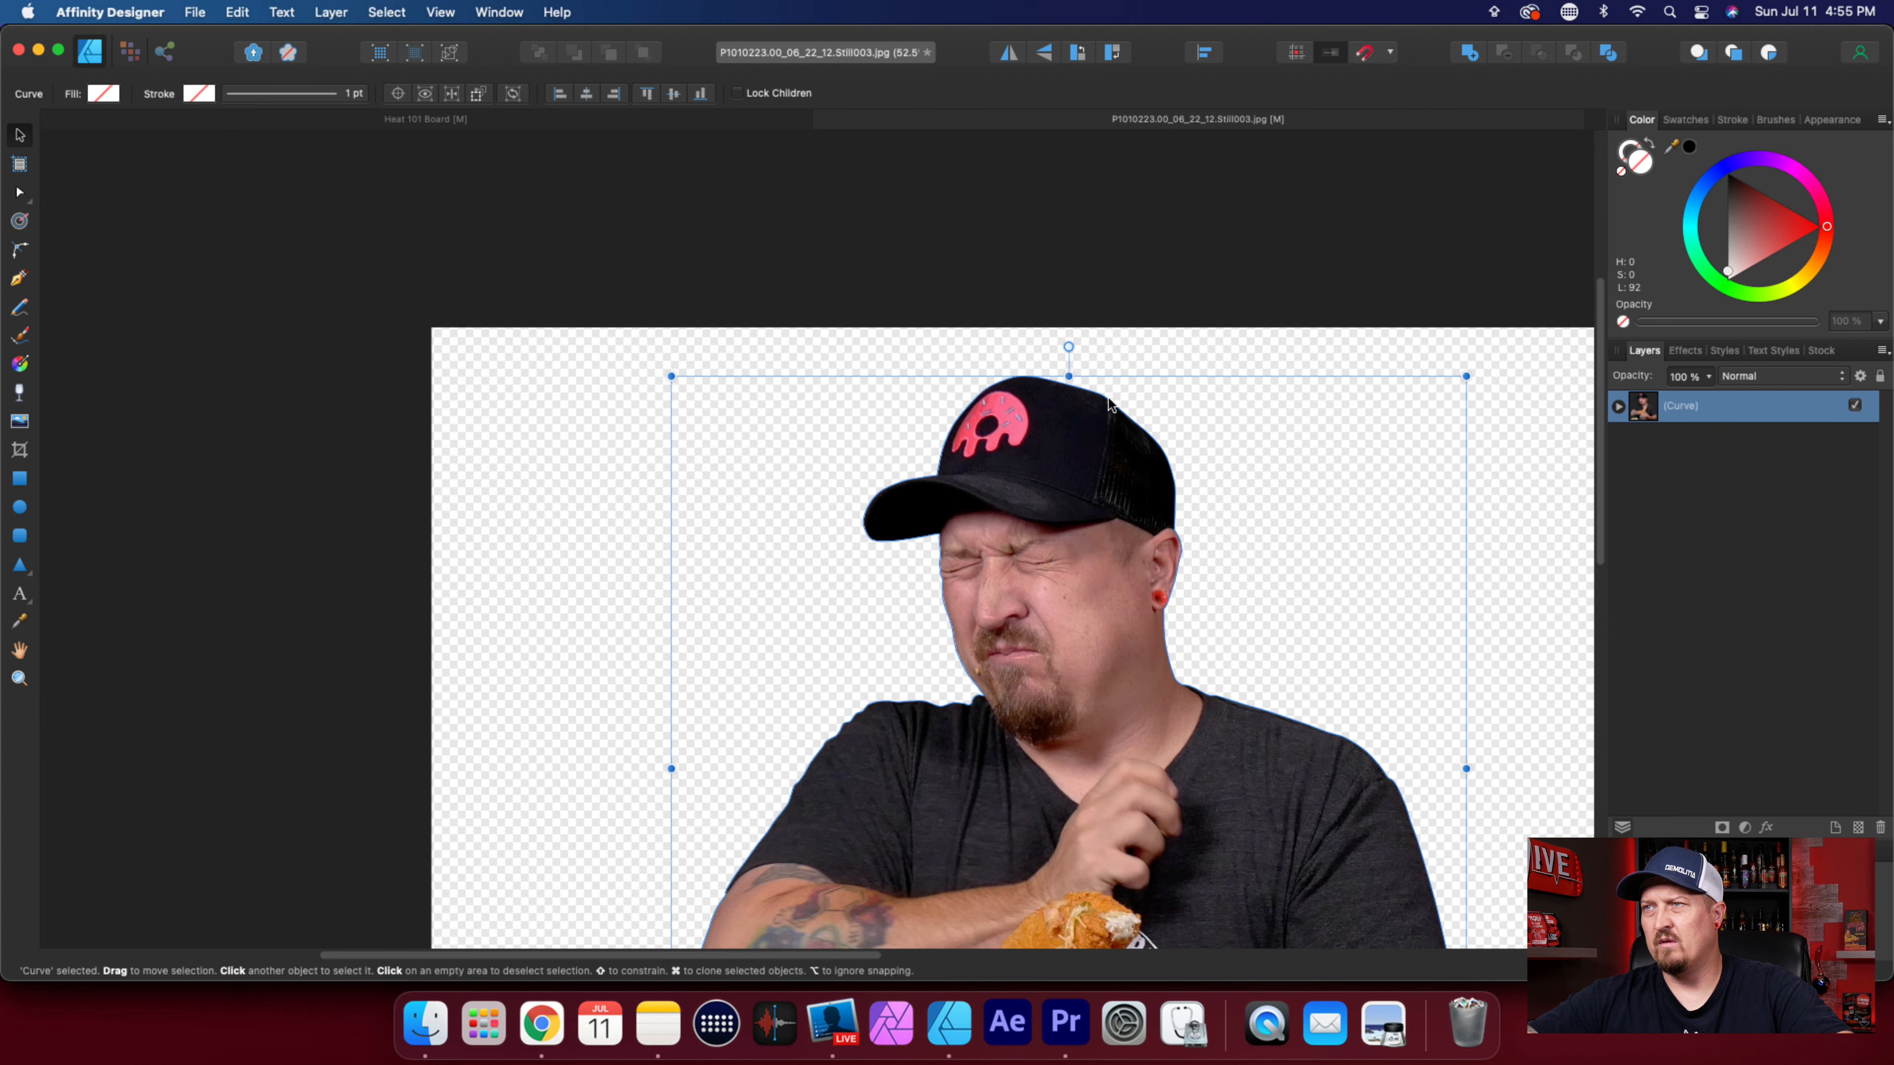
Expand the curve and its nested Background layer, and select the curve for node editing with the Node tool.
click(1619, 405)
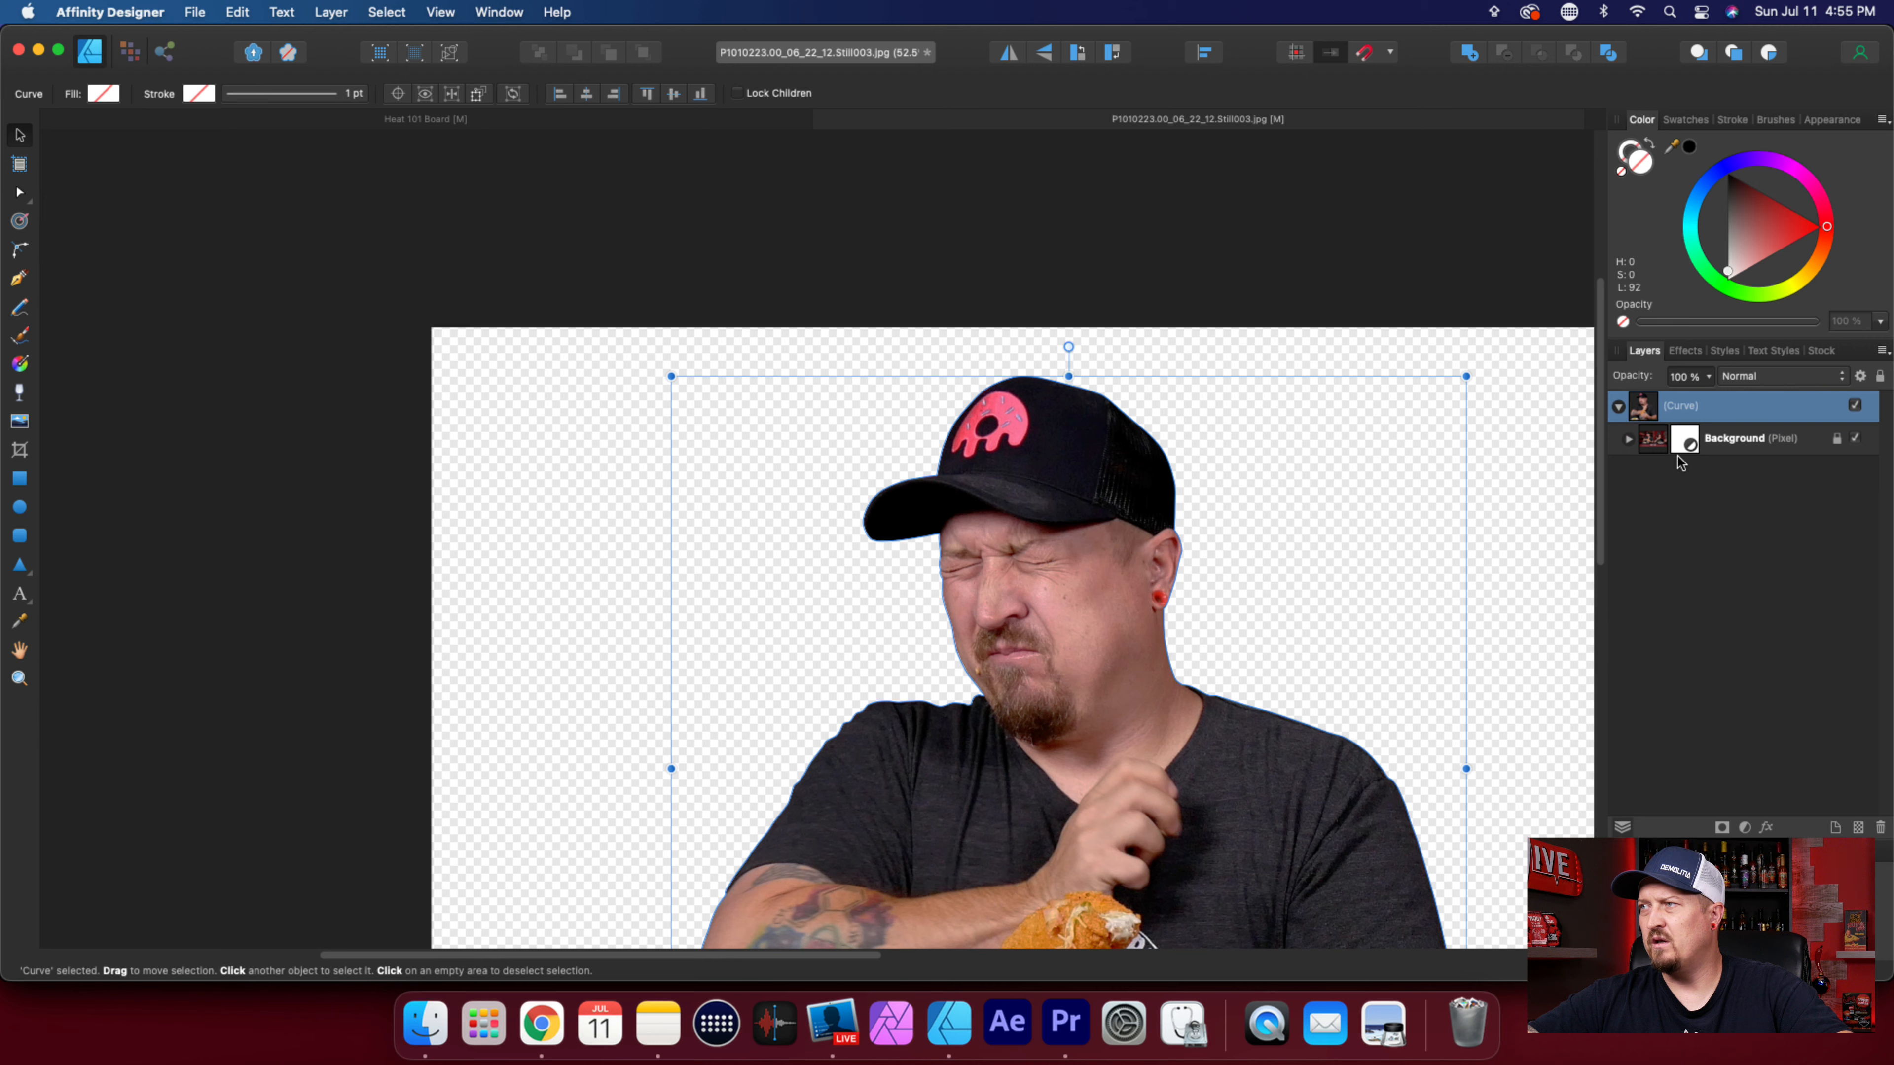
click(1711, 449)
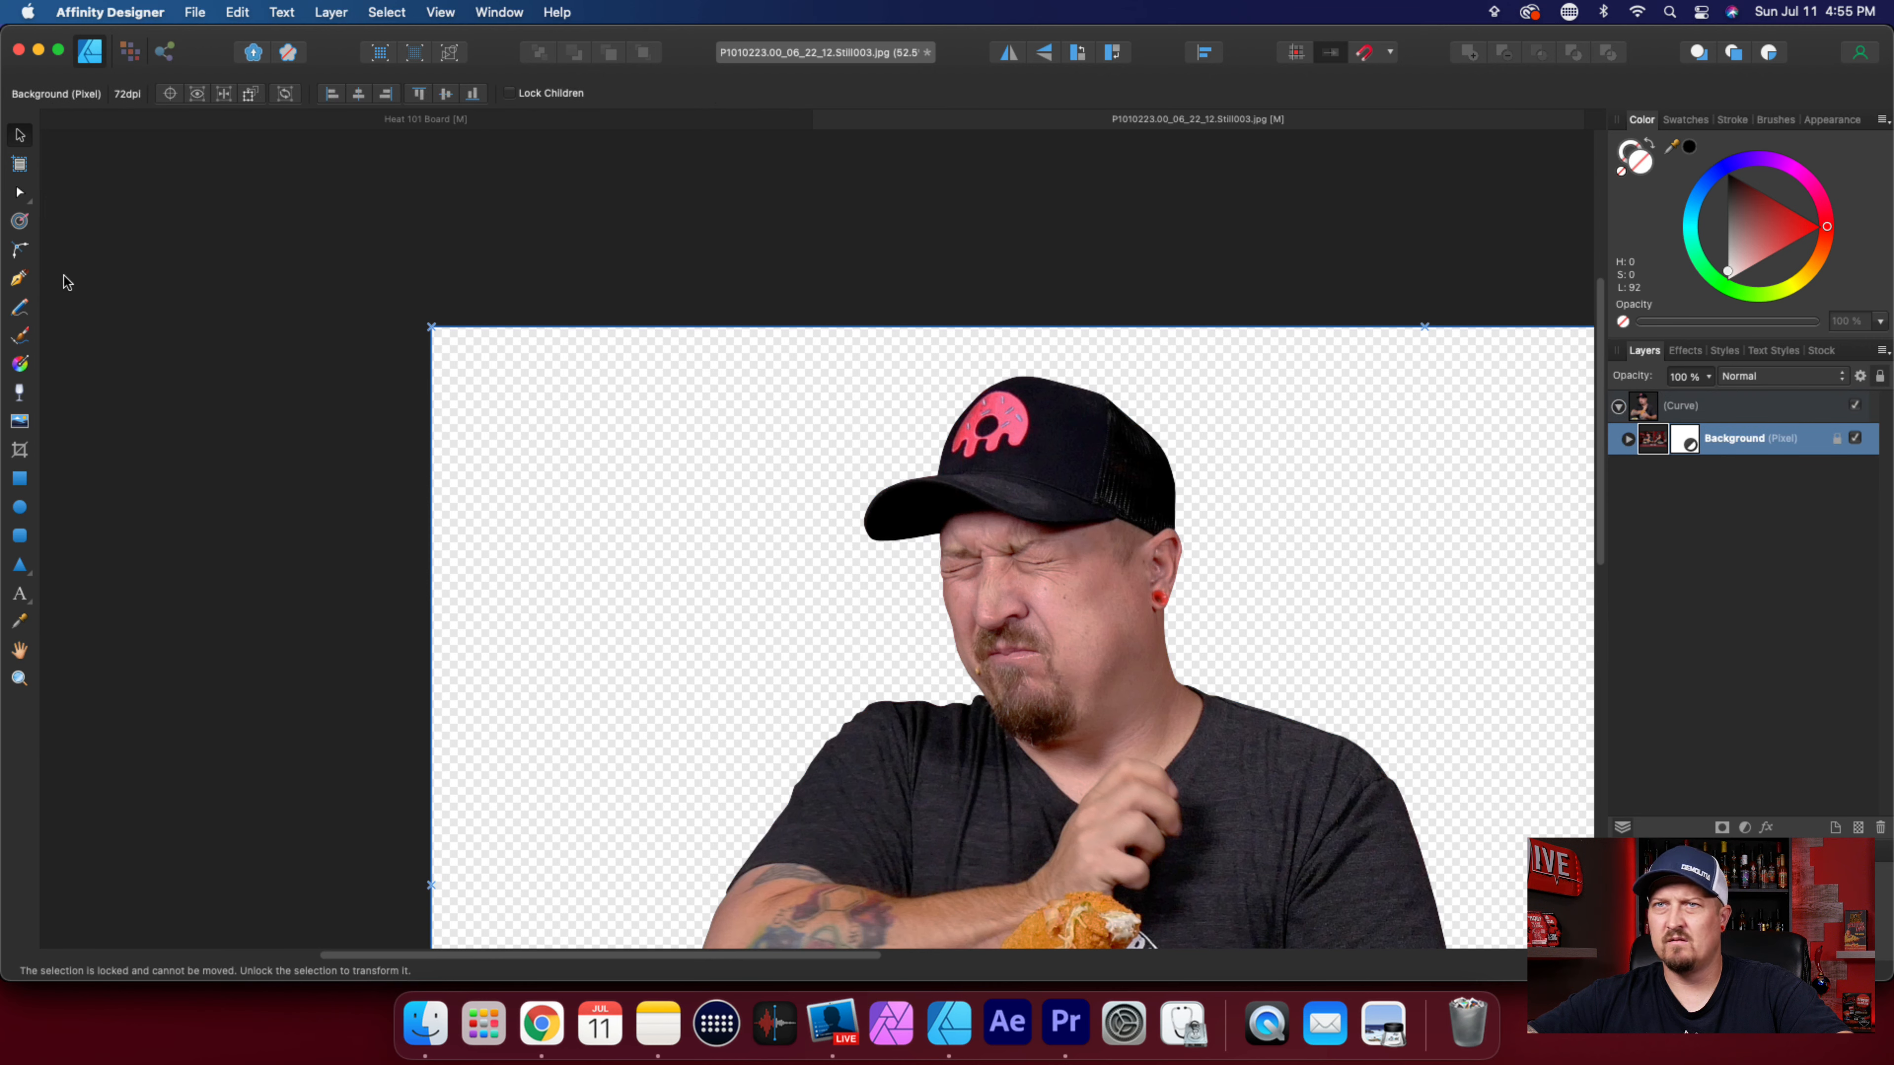
click(20, 280)
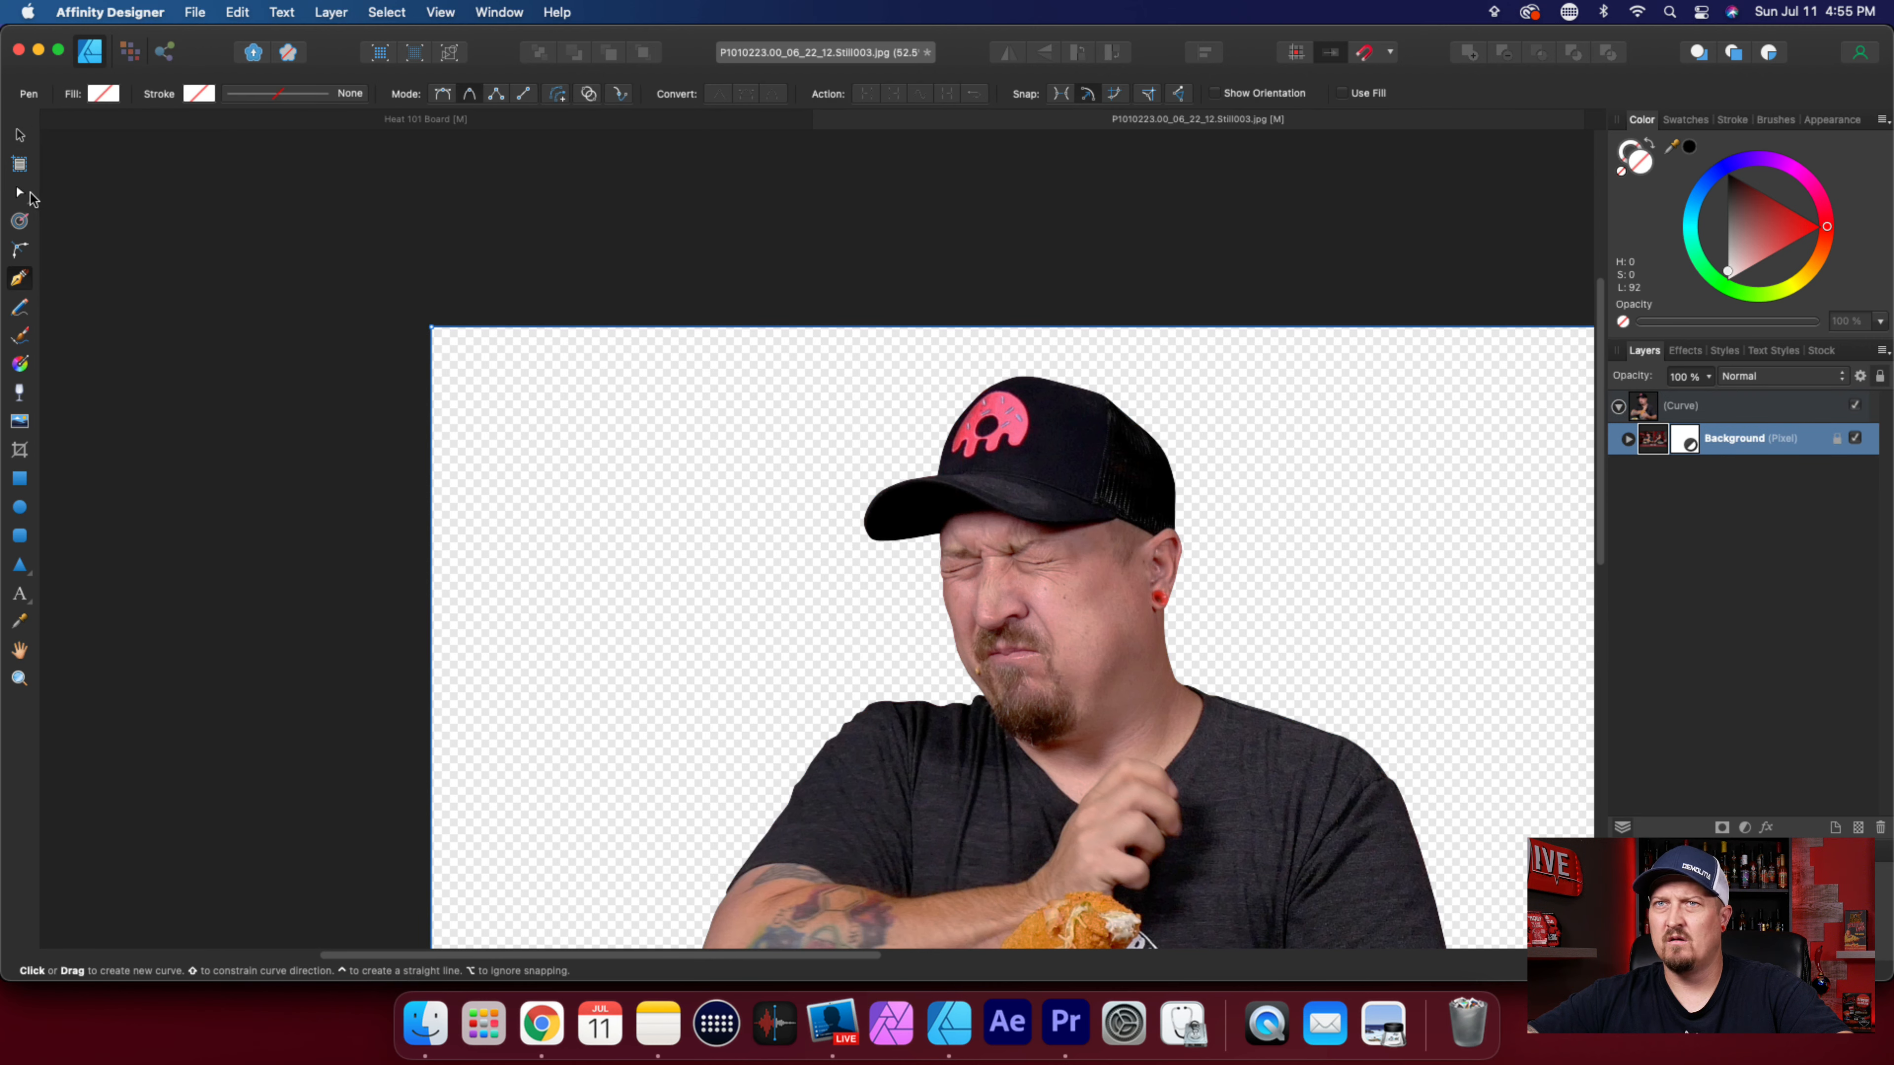
click(21, 194)
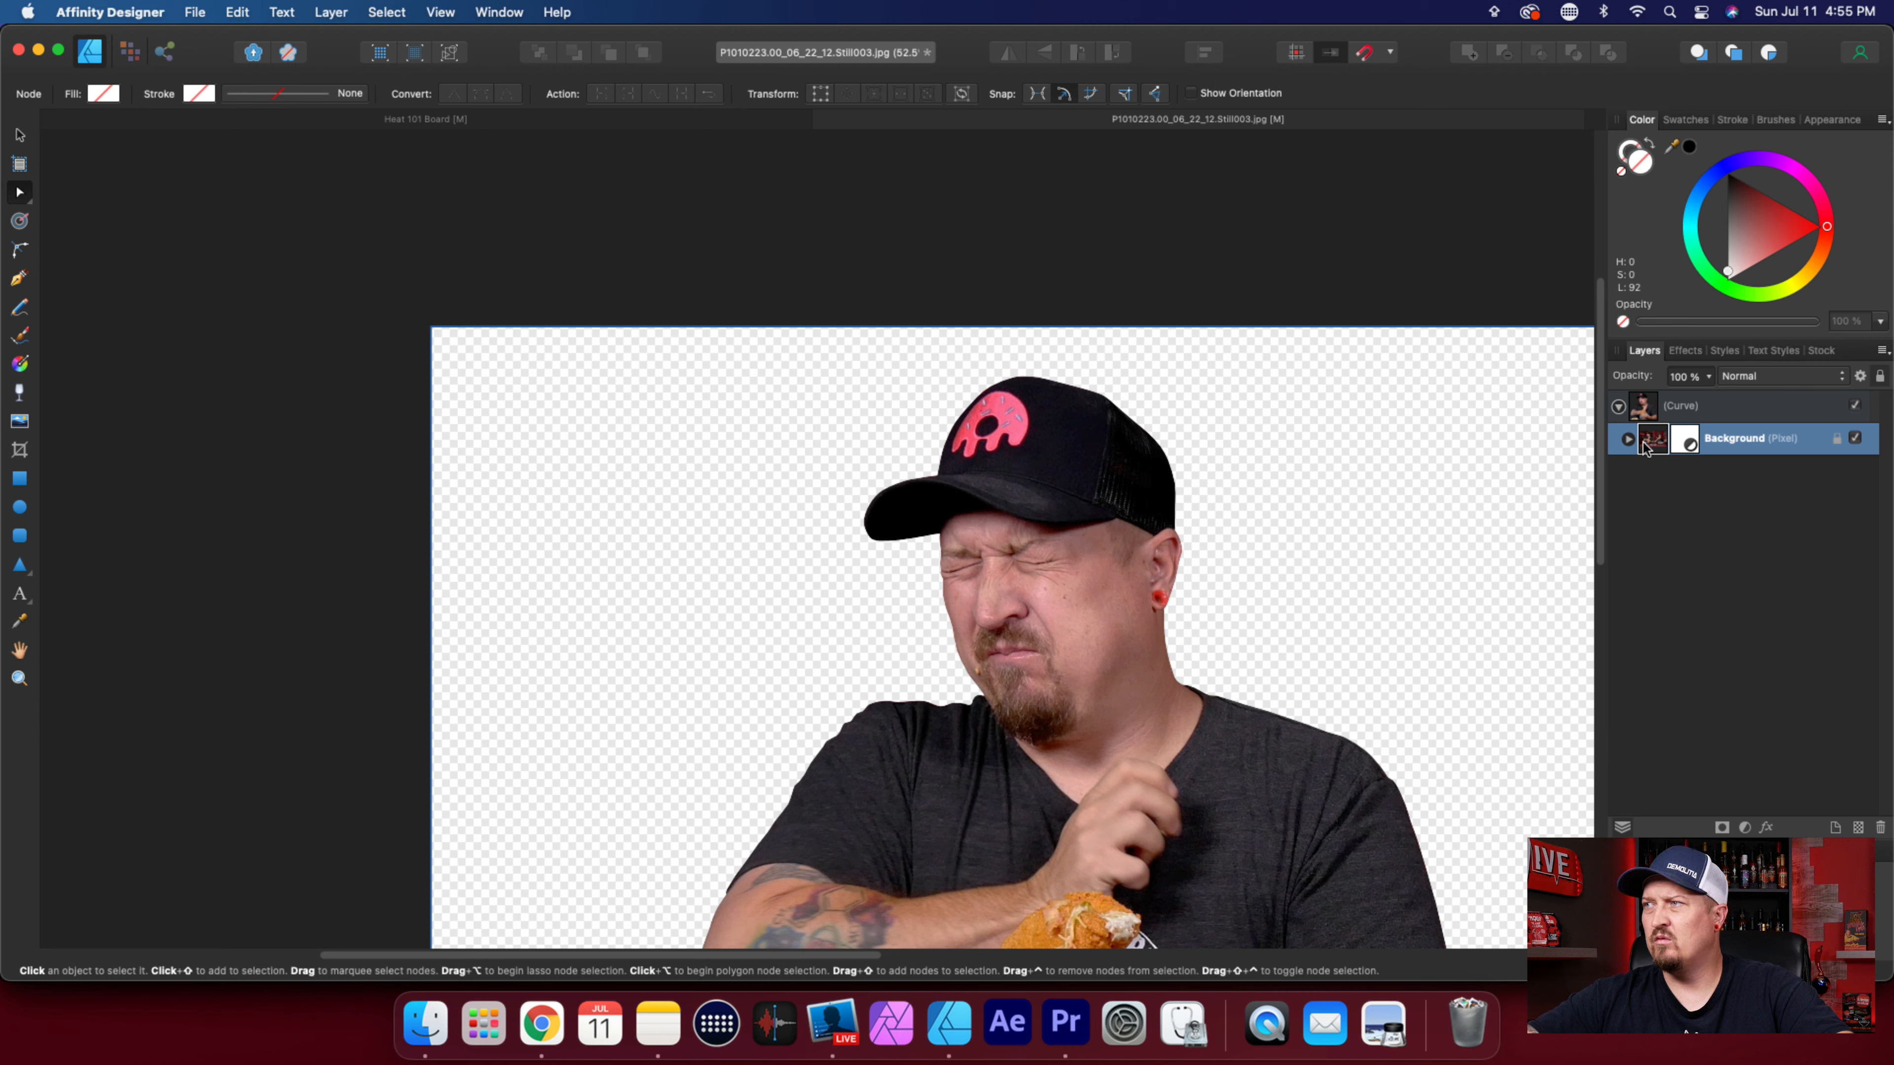
click(1628, 438)
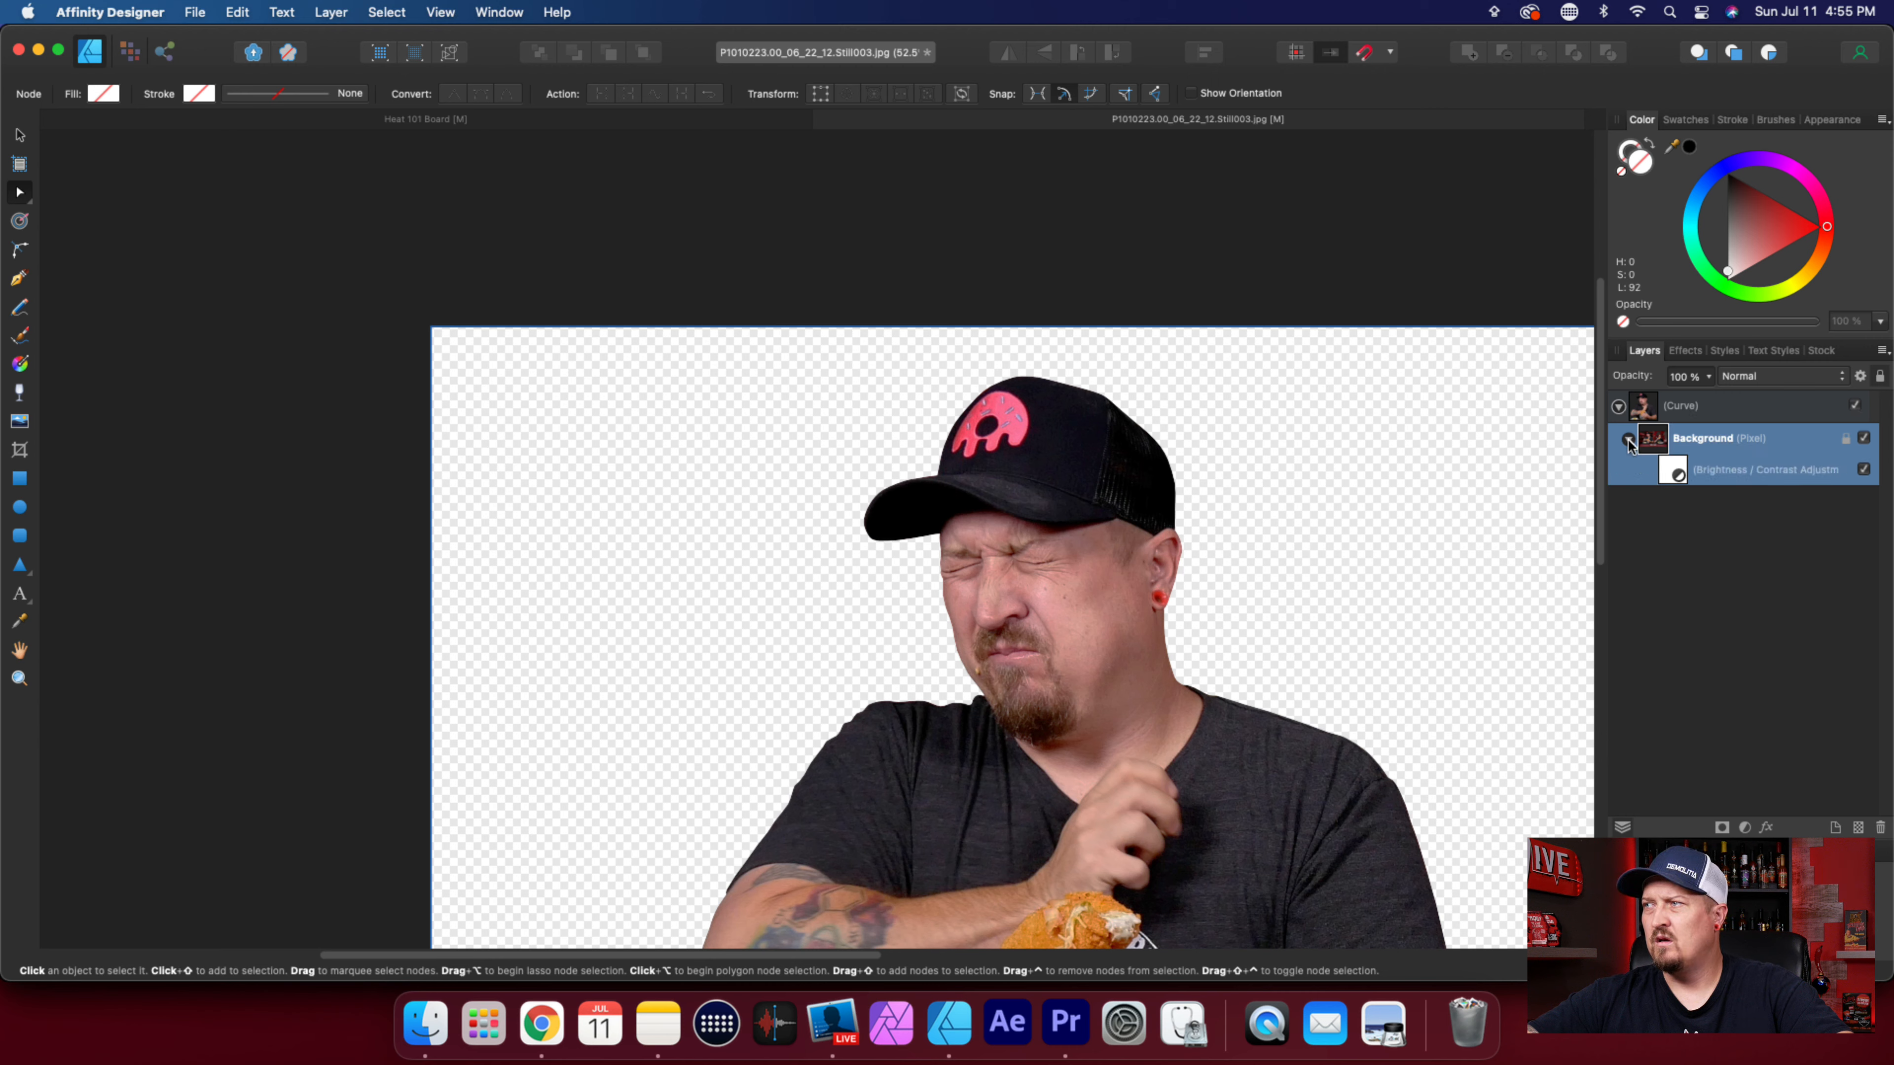
click(1672, 397)
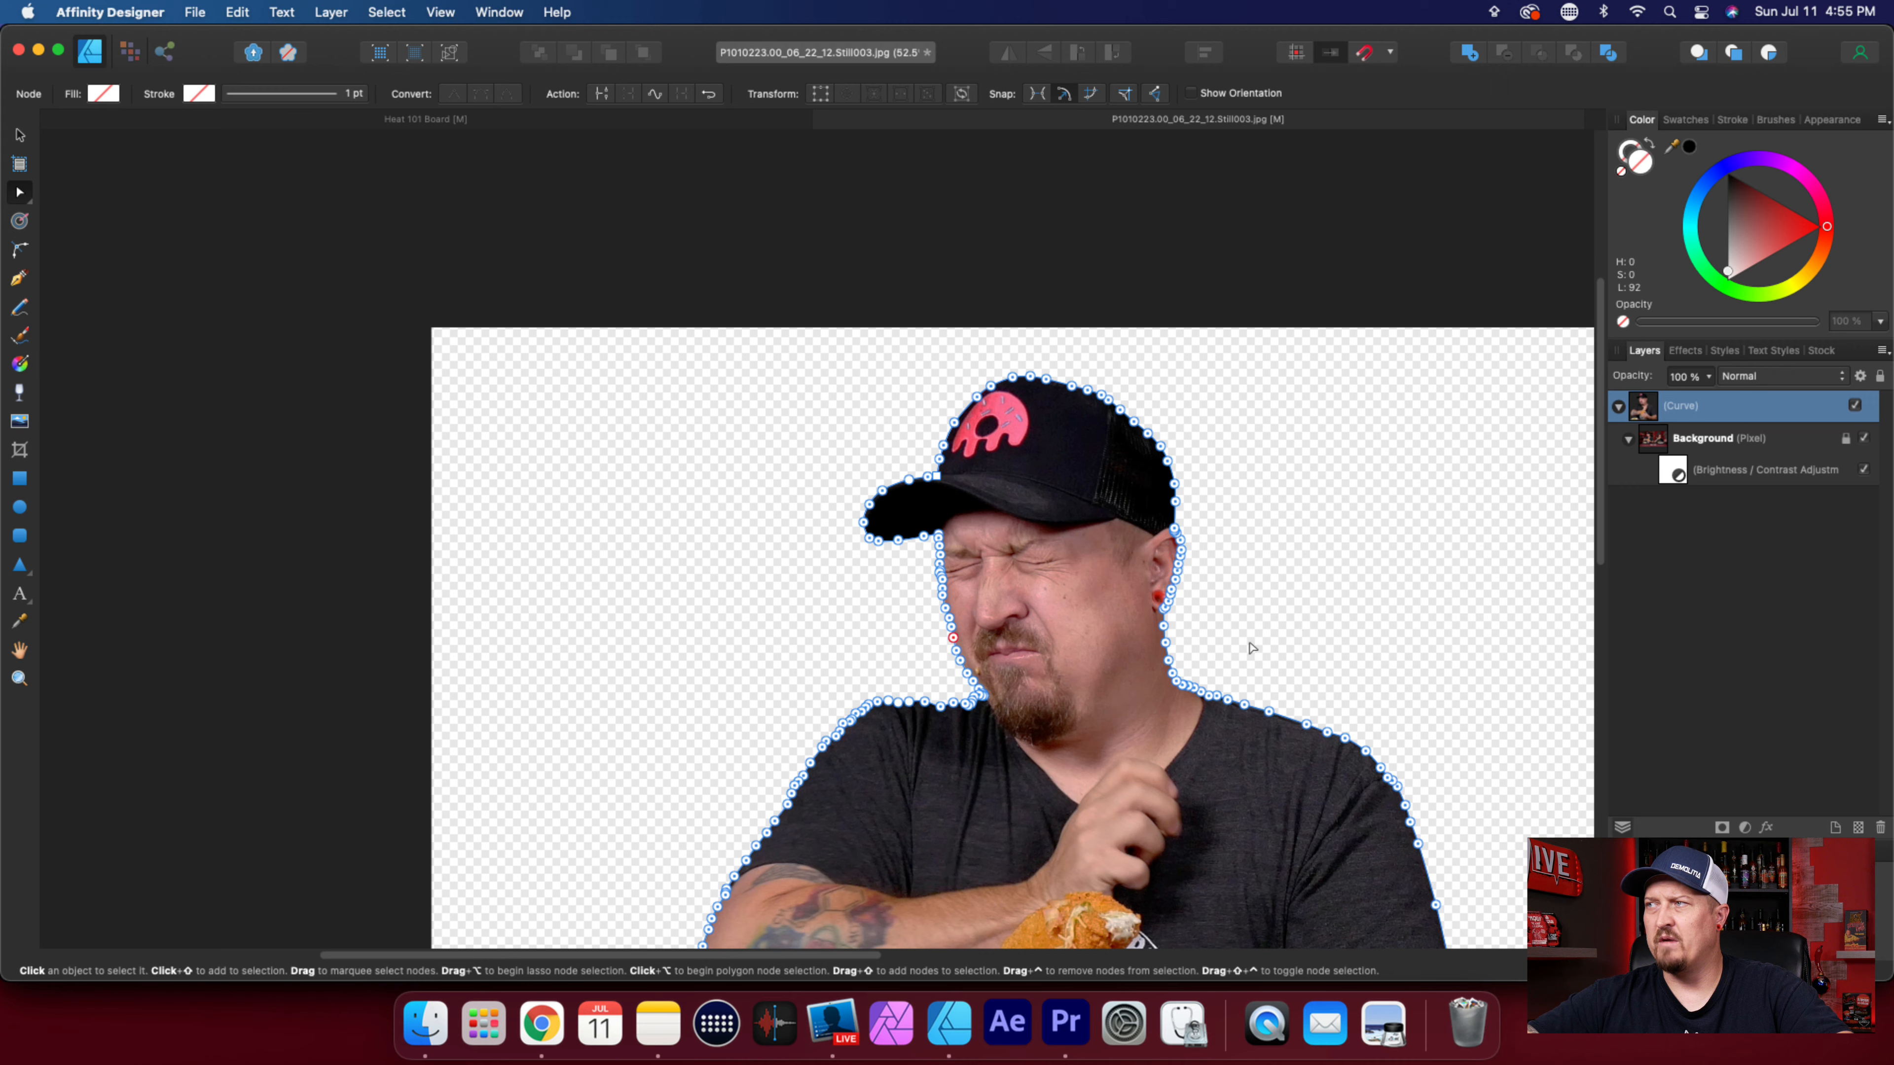
Adjust the two curve nodes on top of the cap where the front panel meets the mesh to smooth the edge.
scroll(1232, 630, up, 1)
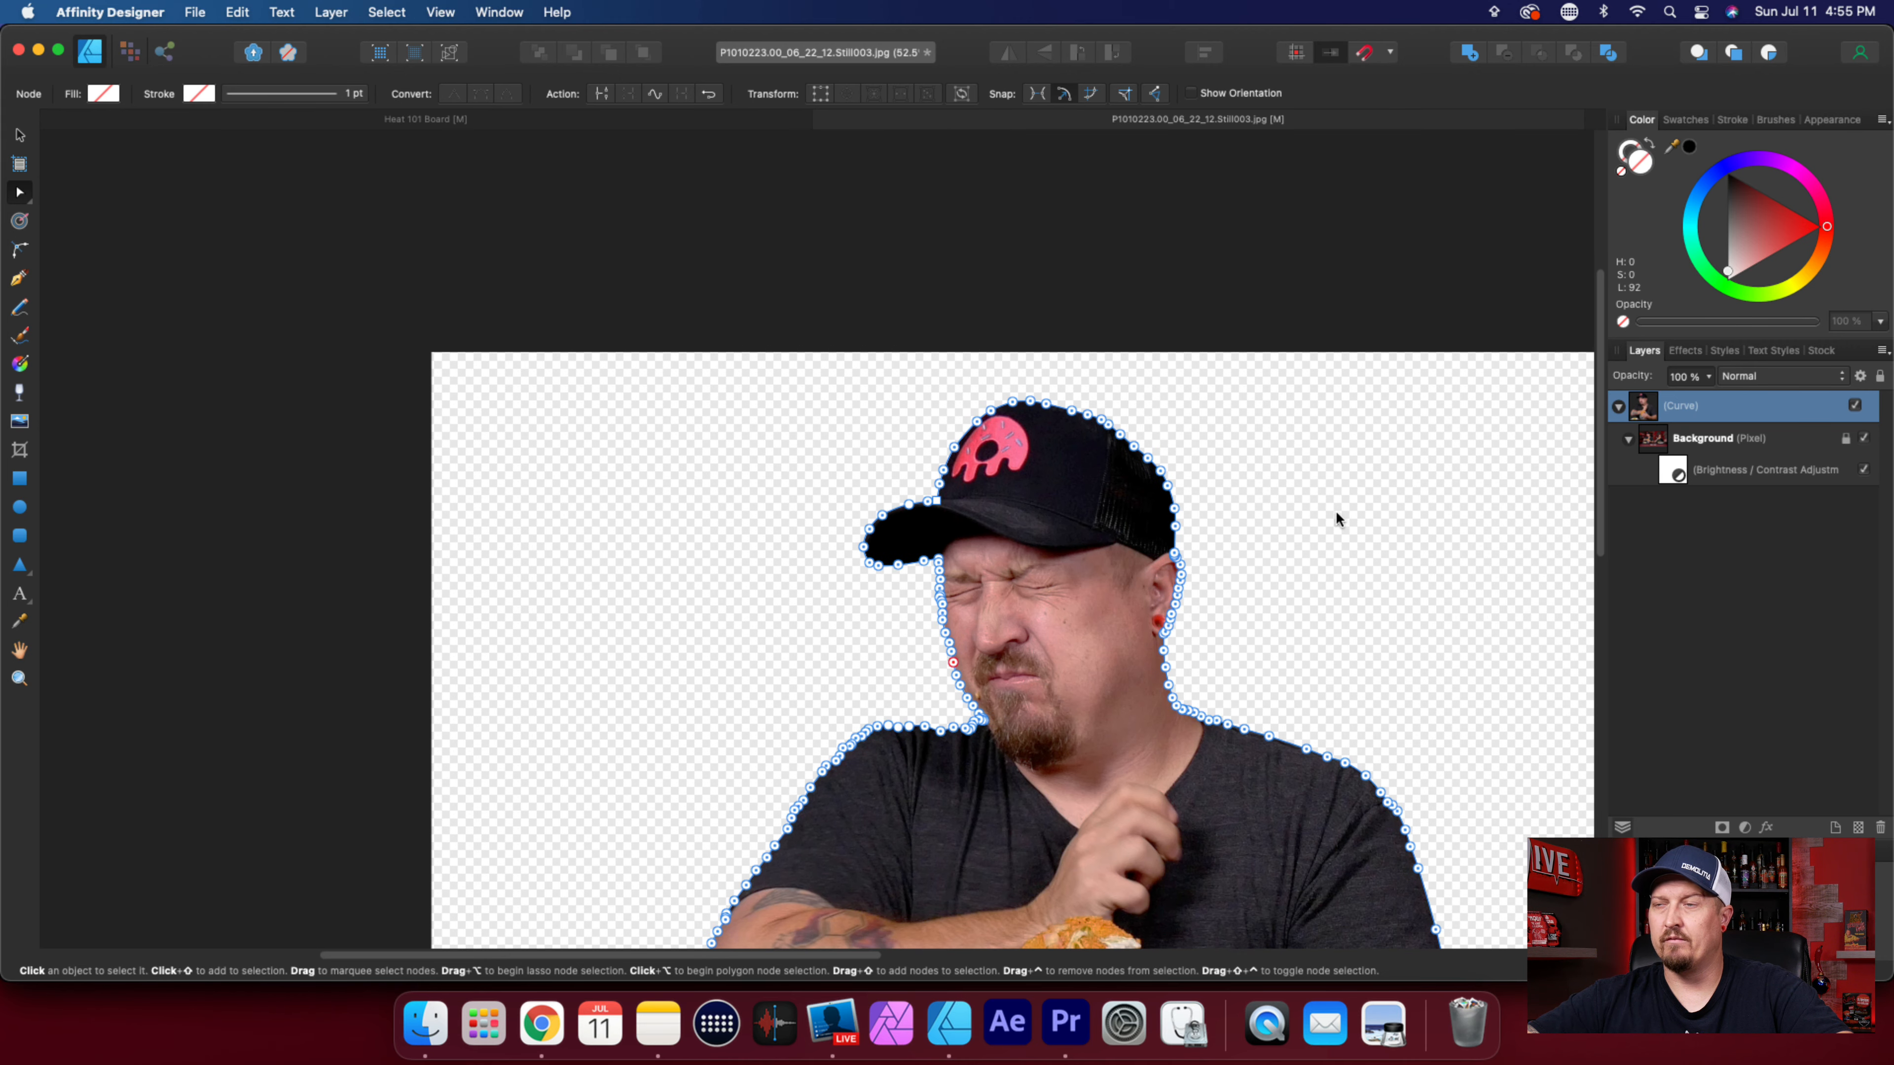
scroll(1142, 506, up, 5)
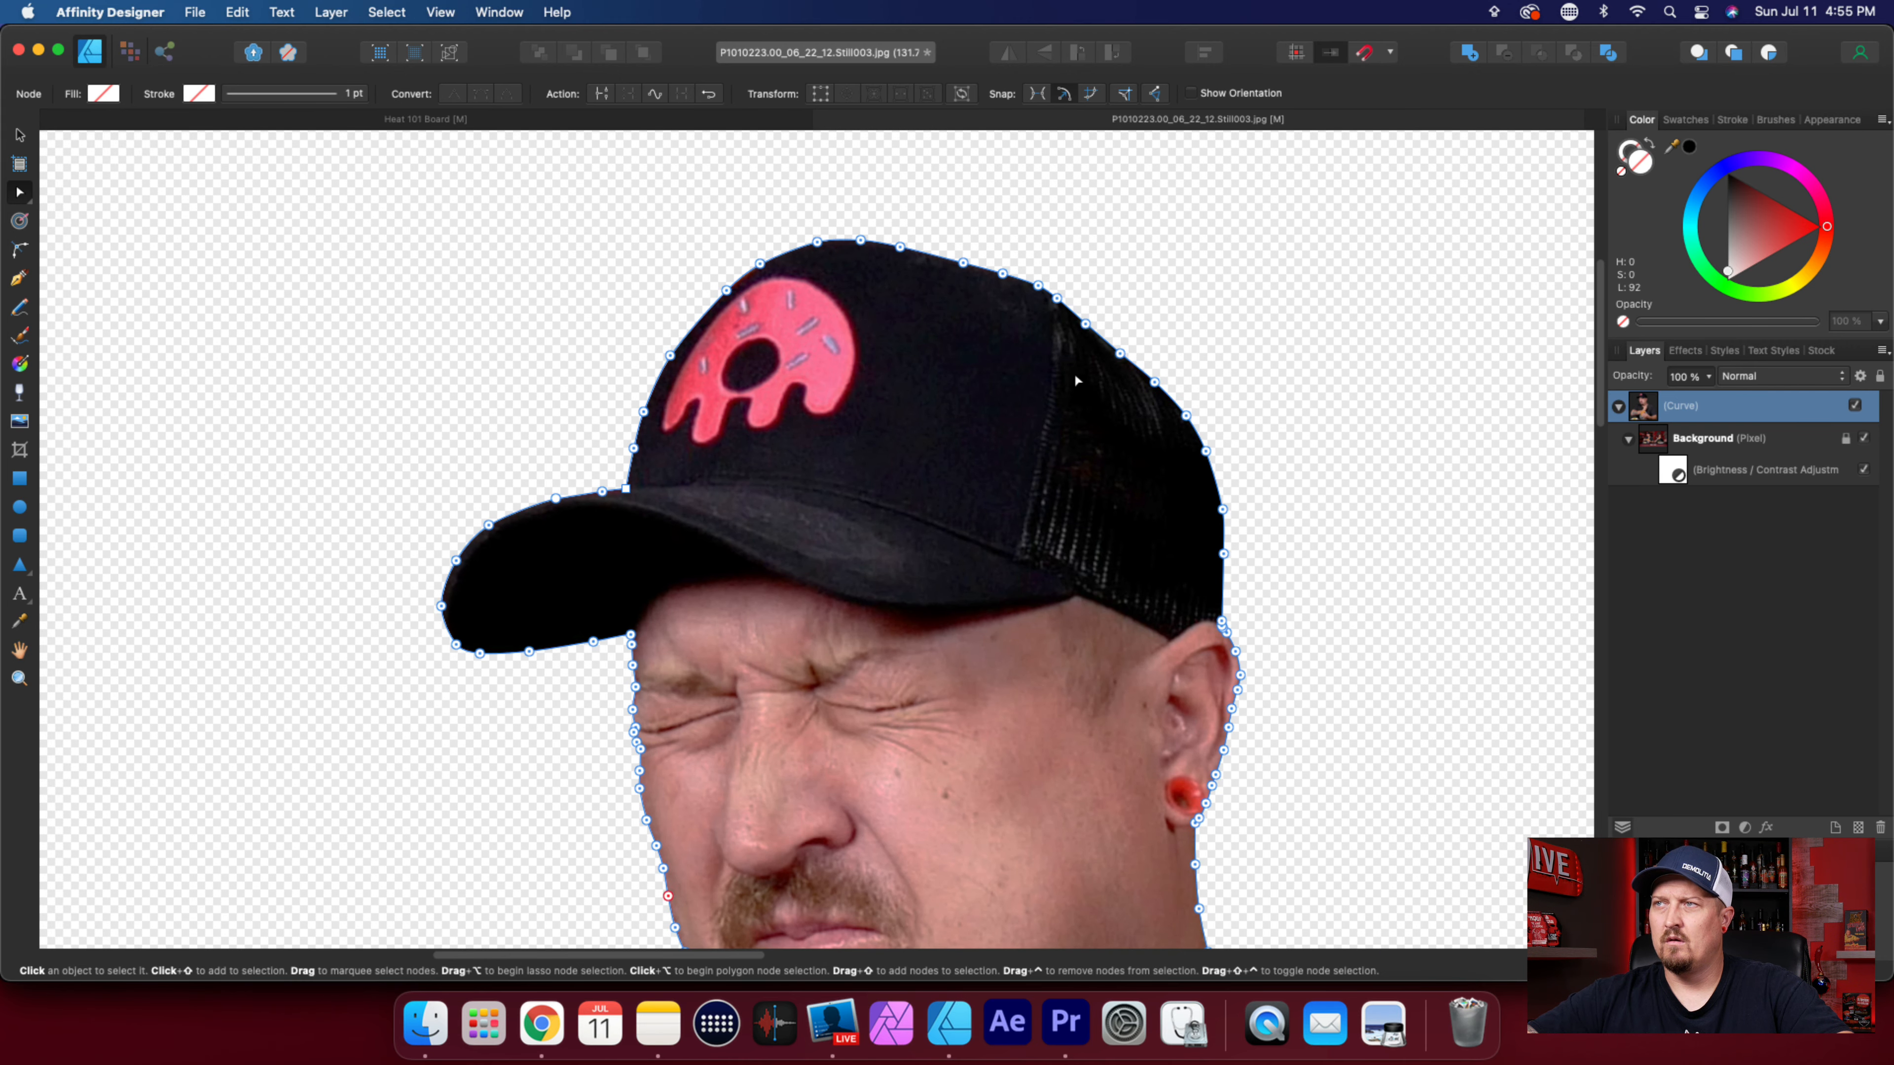
scroll(1077, 380, up, 5)
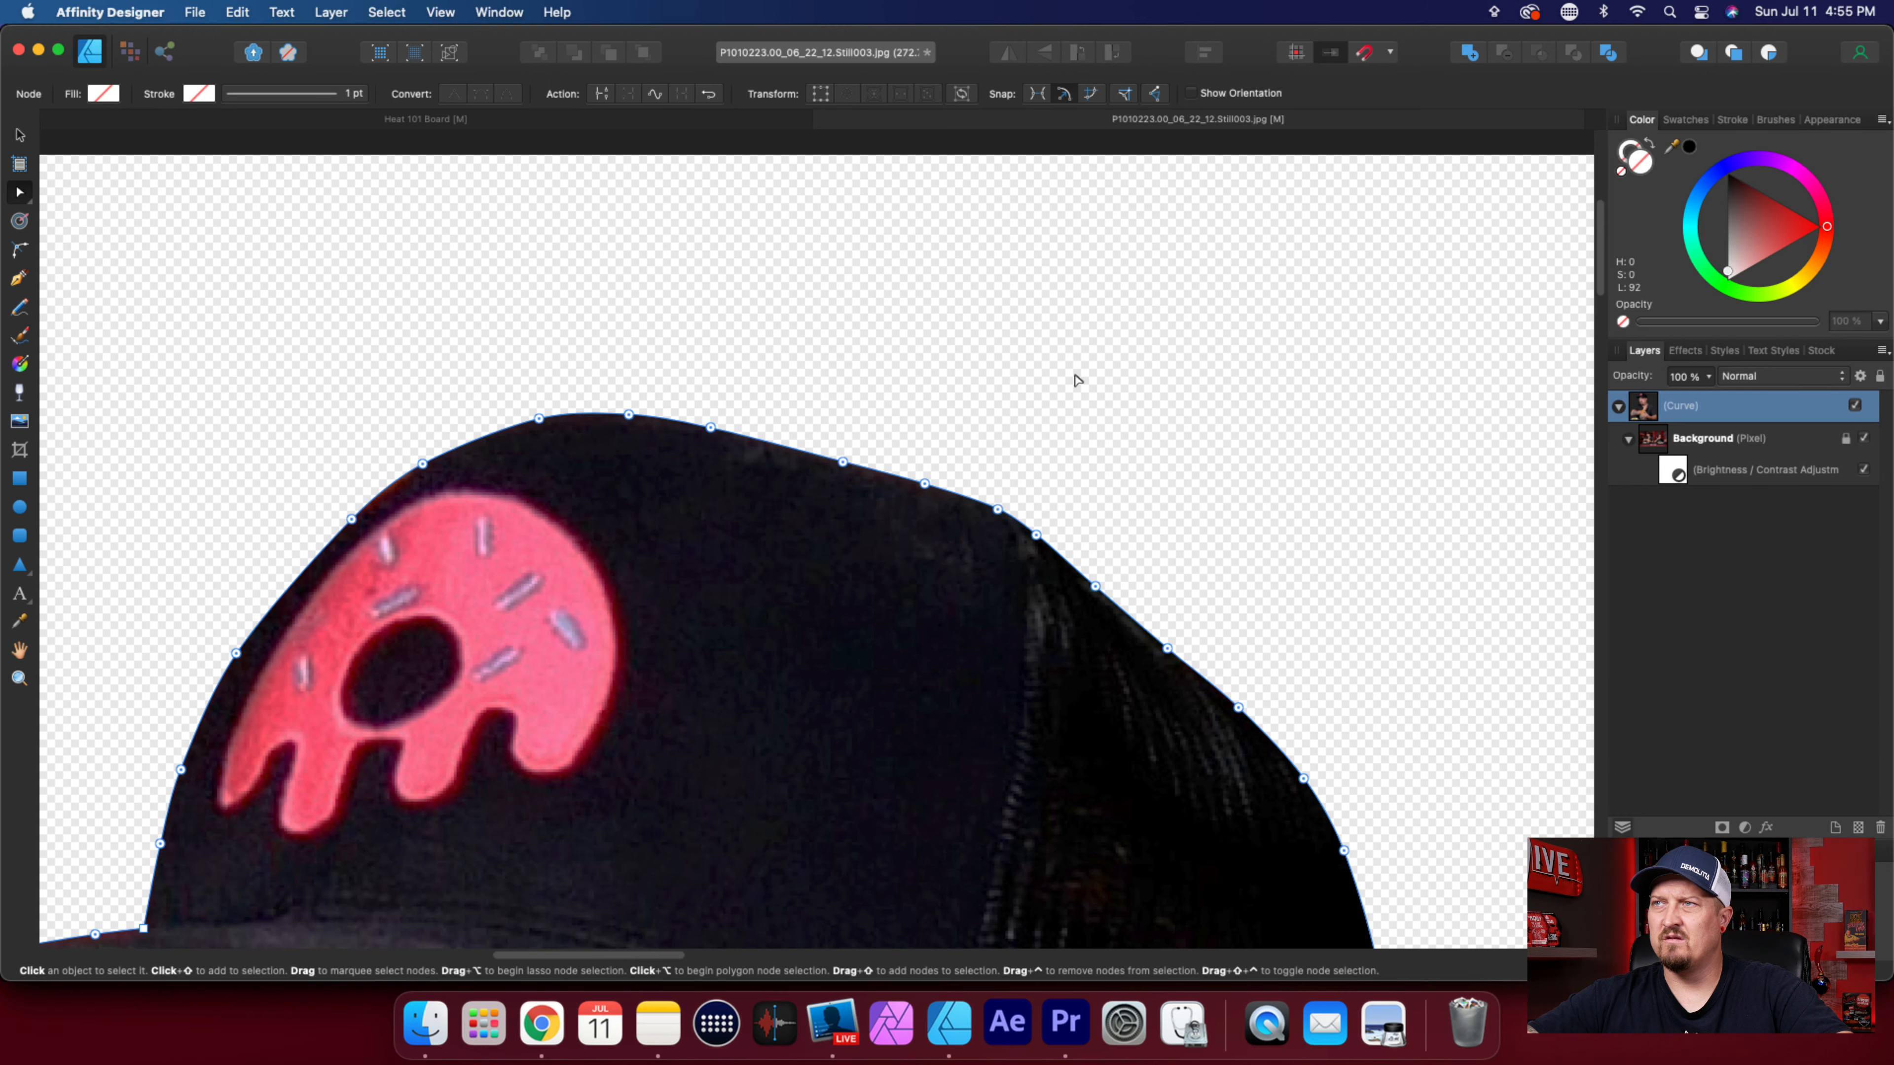
click(1036, 535)
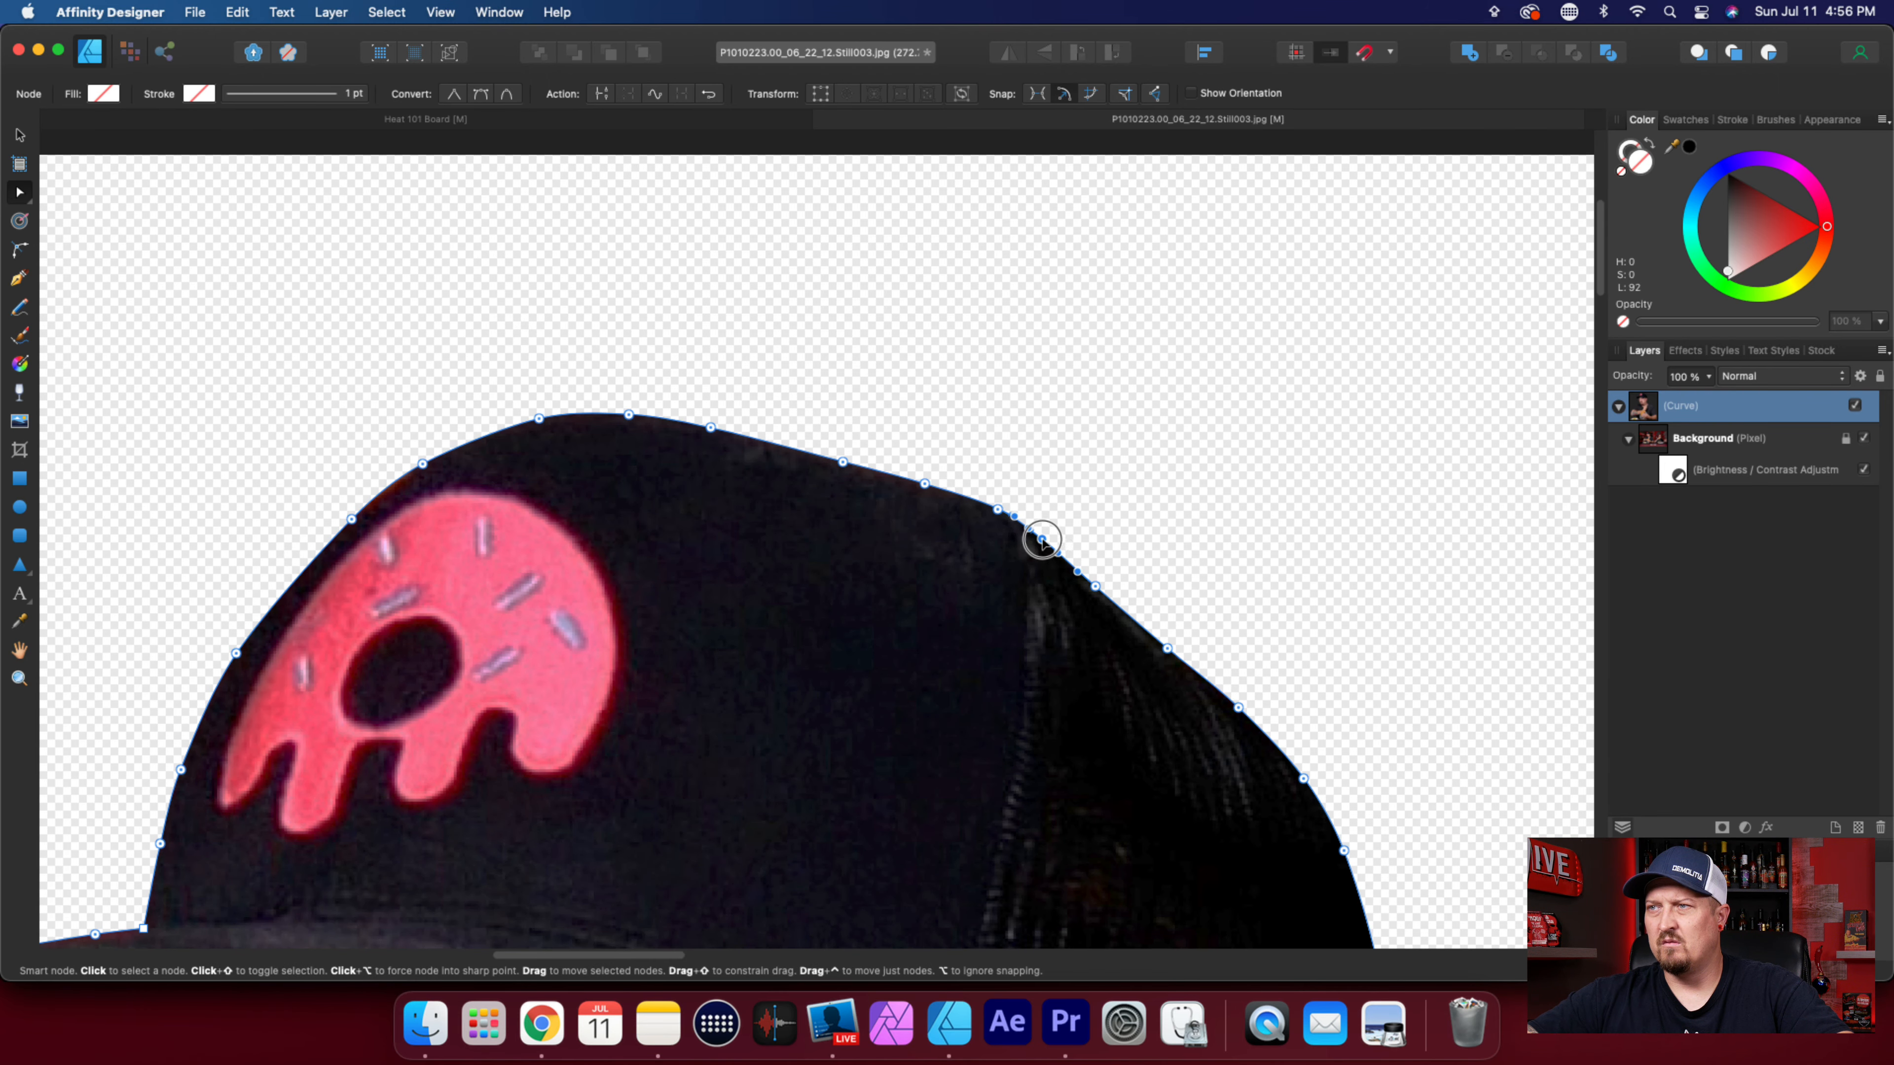
click(995, 511)
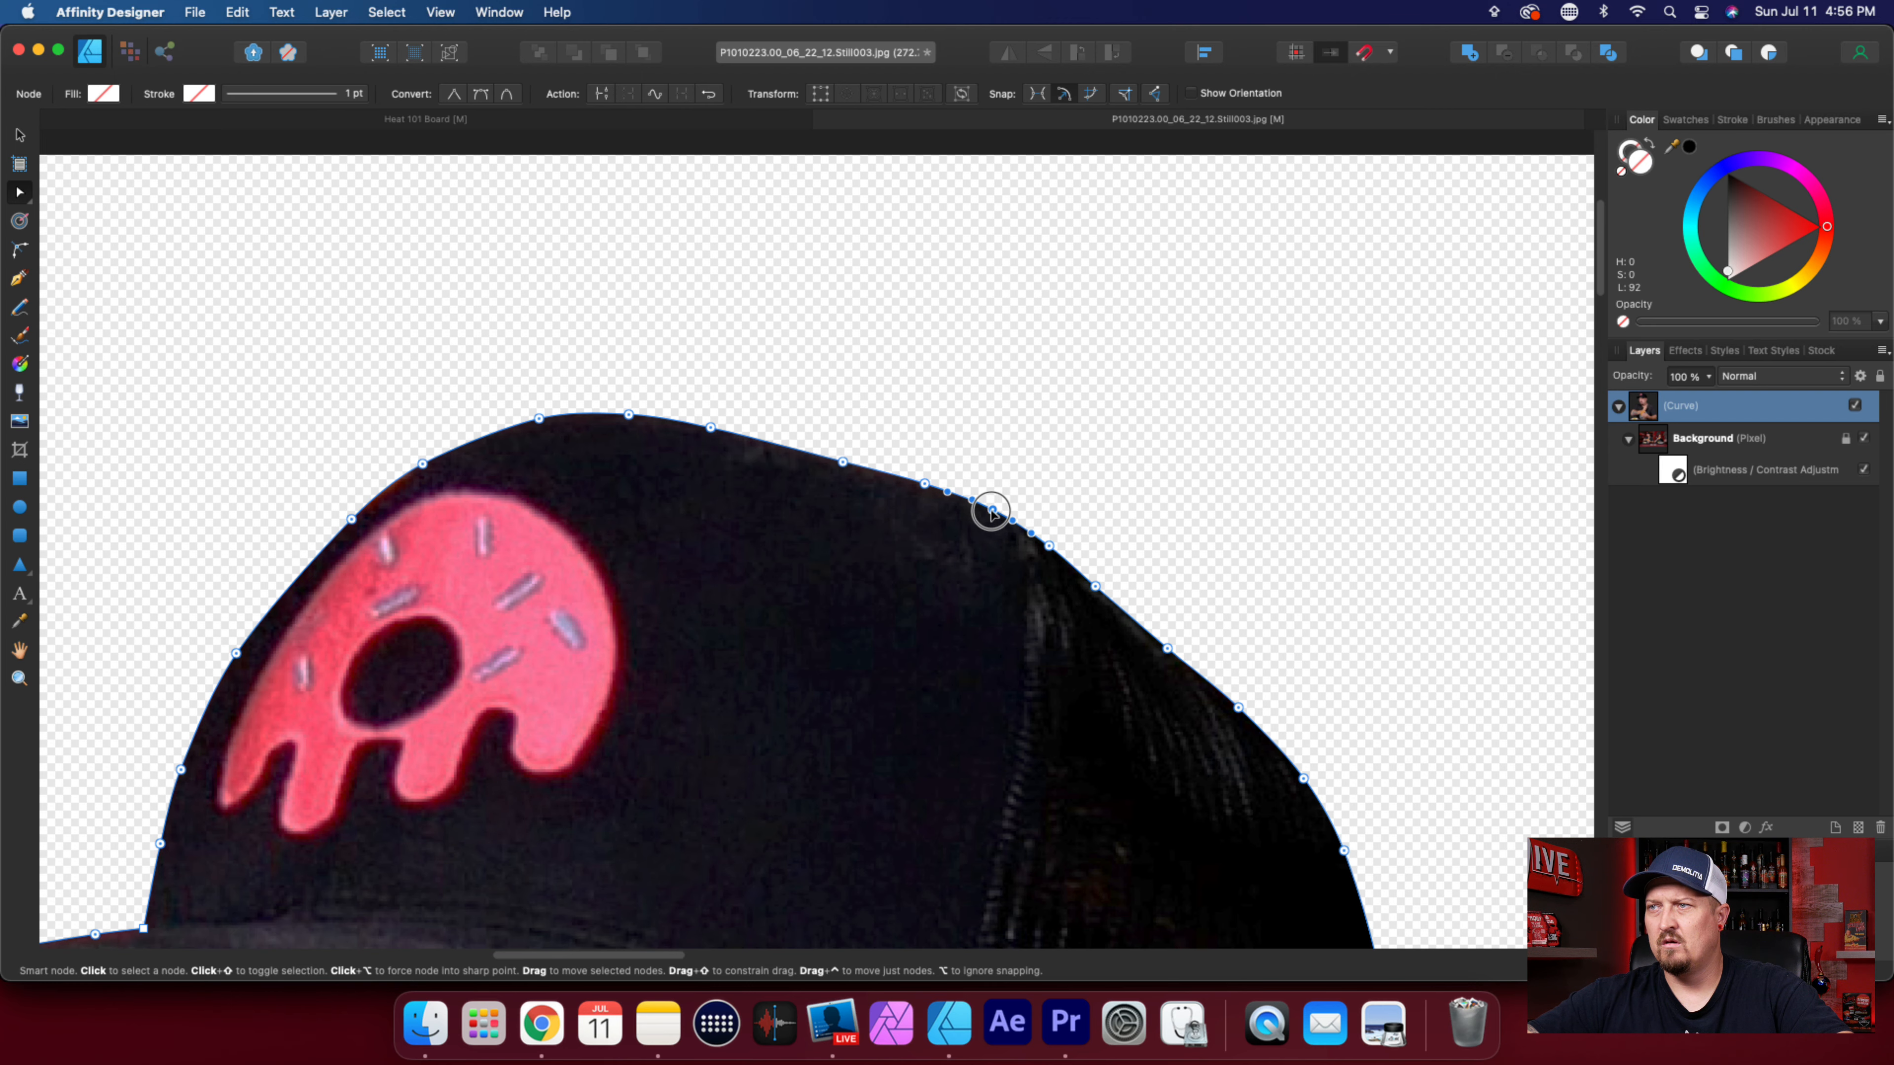
Examine the whole cutout without its nodes showing, including the shoulder edge and the corner where the shirt meets the beard.
scroll(989, 633, down, 3)
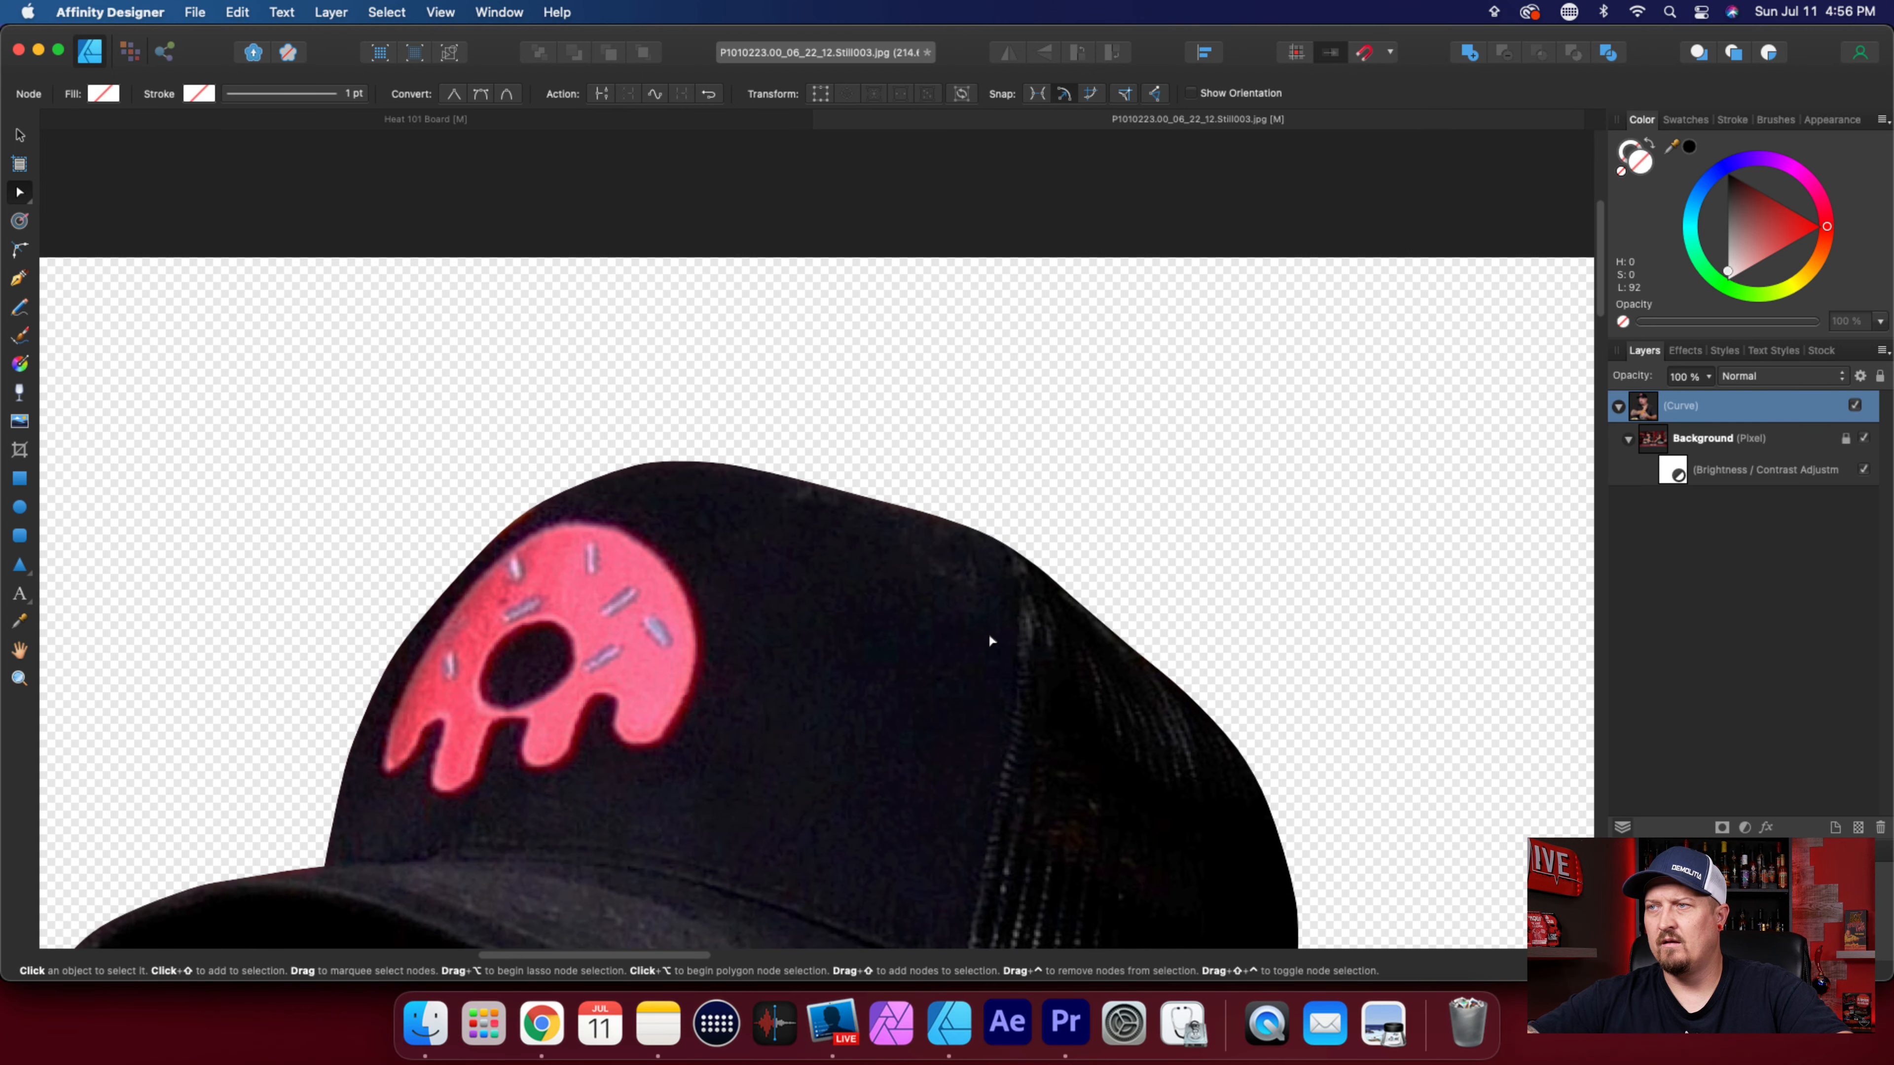
scroll(989, 632, down, 8)
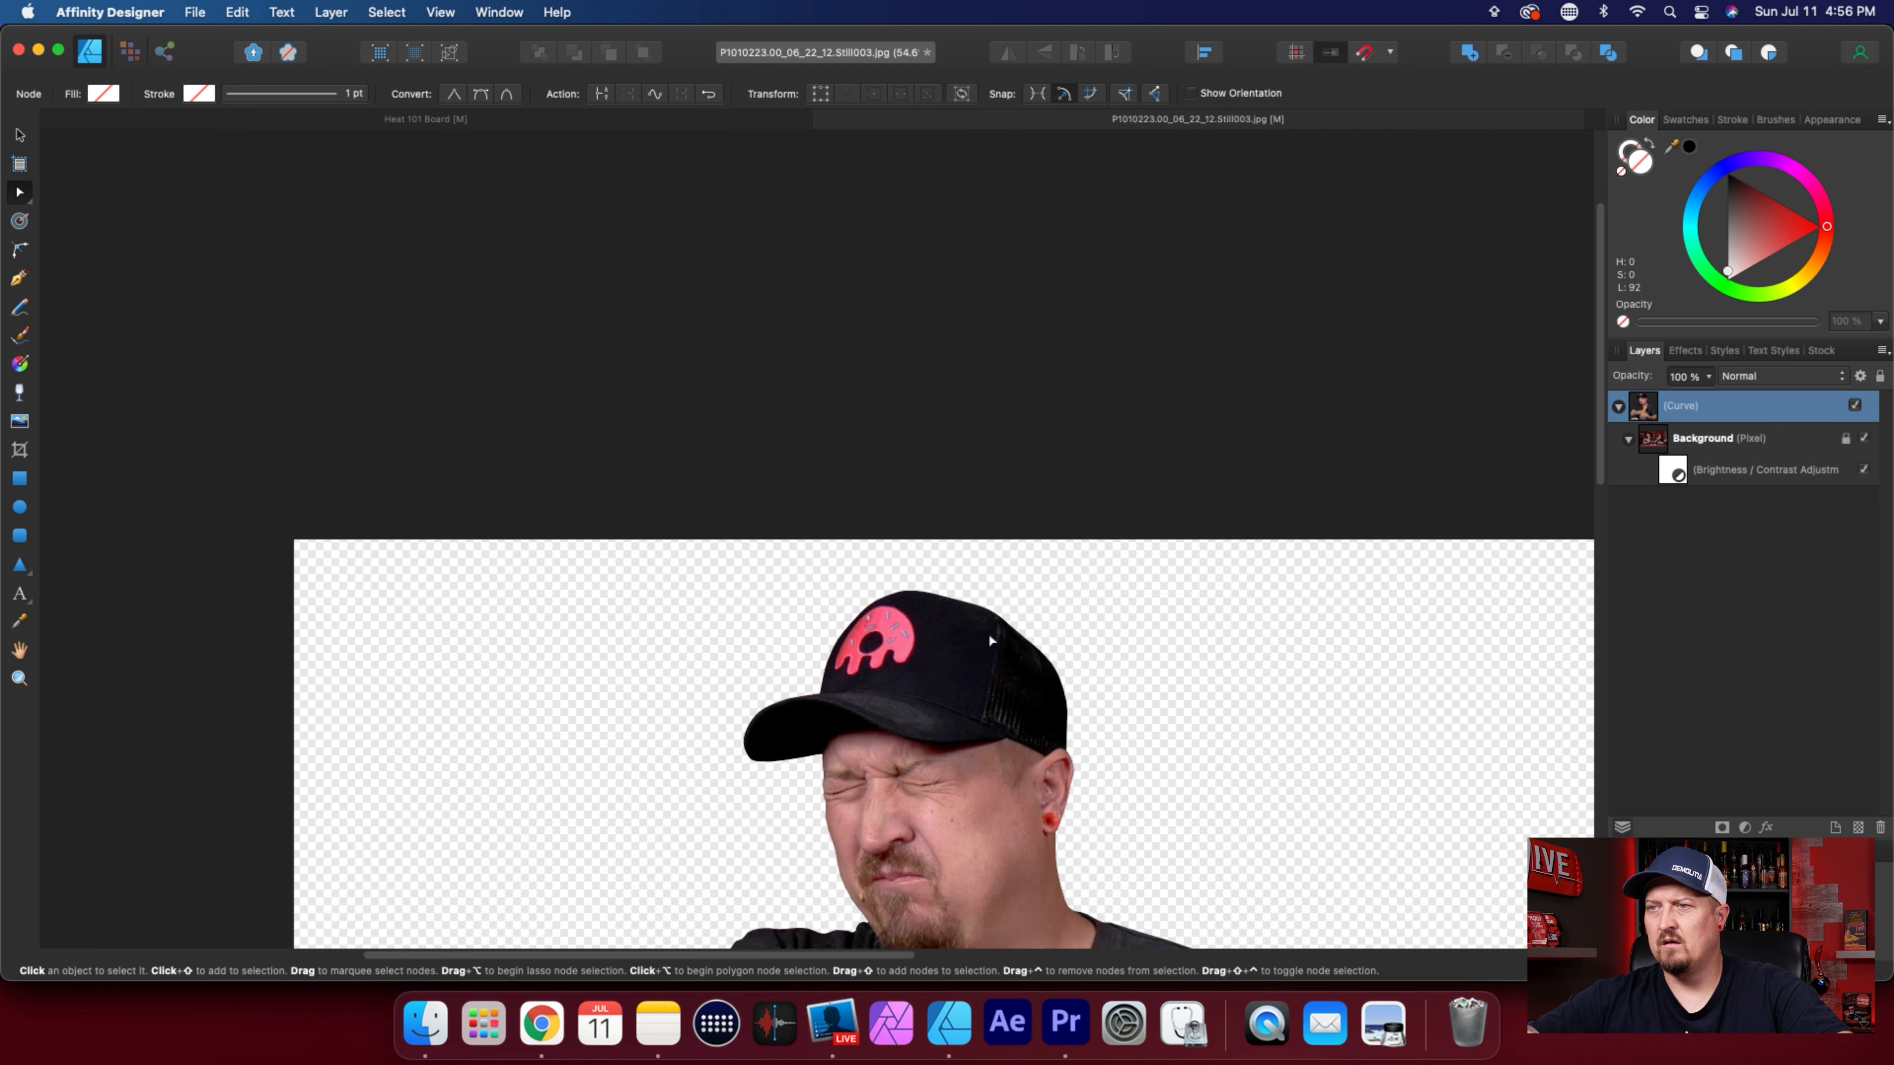
scroll(989, 635, down, 2)
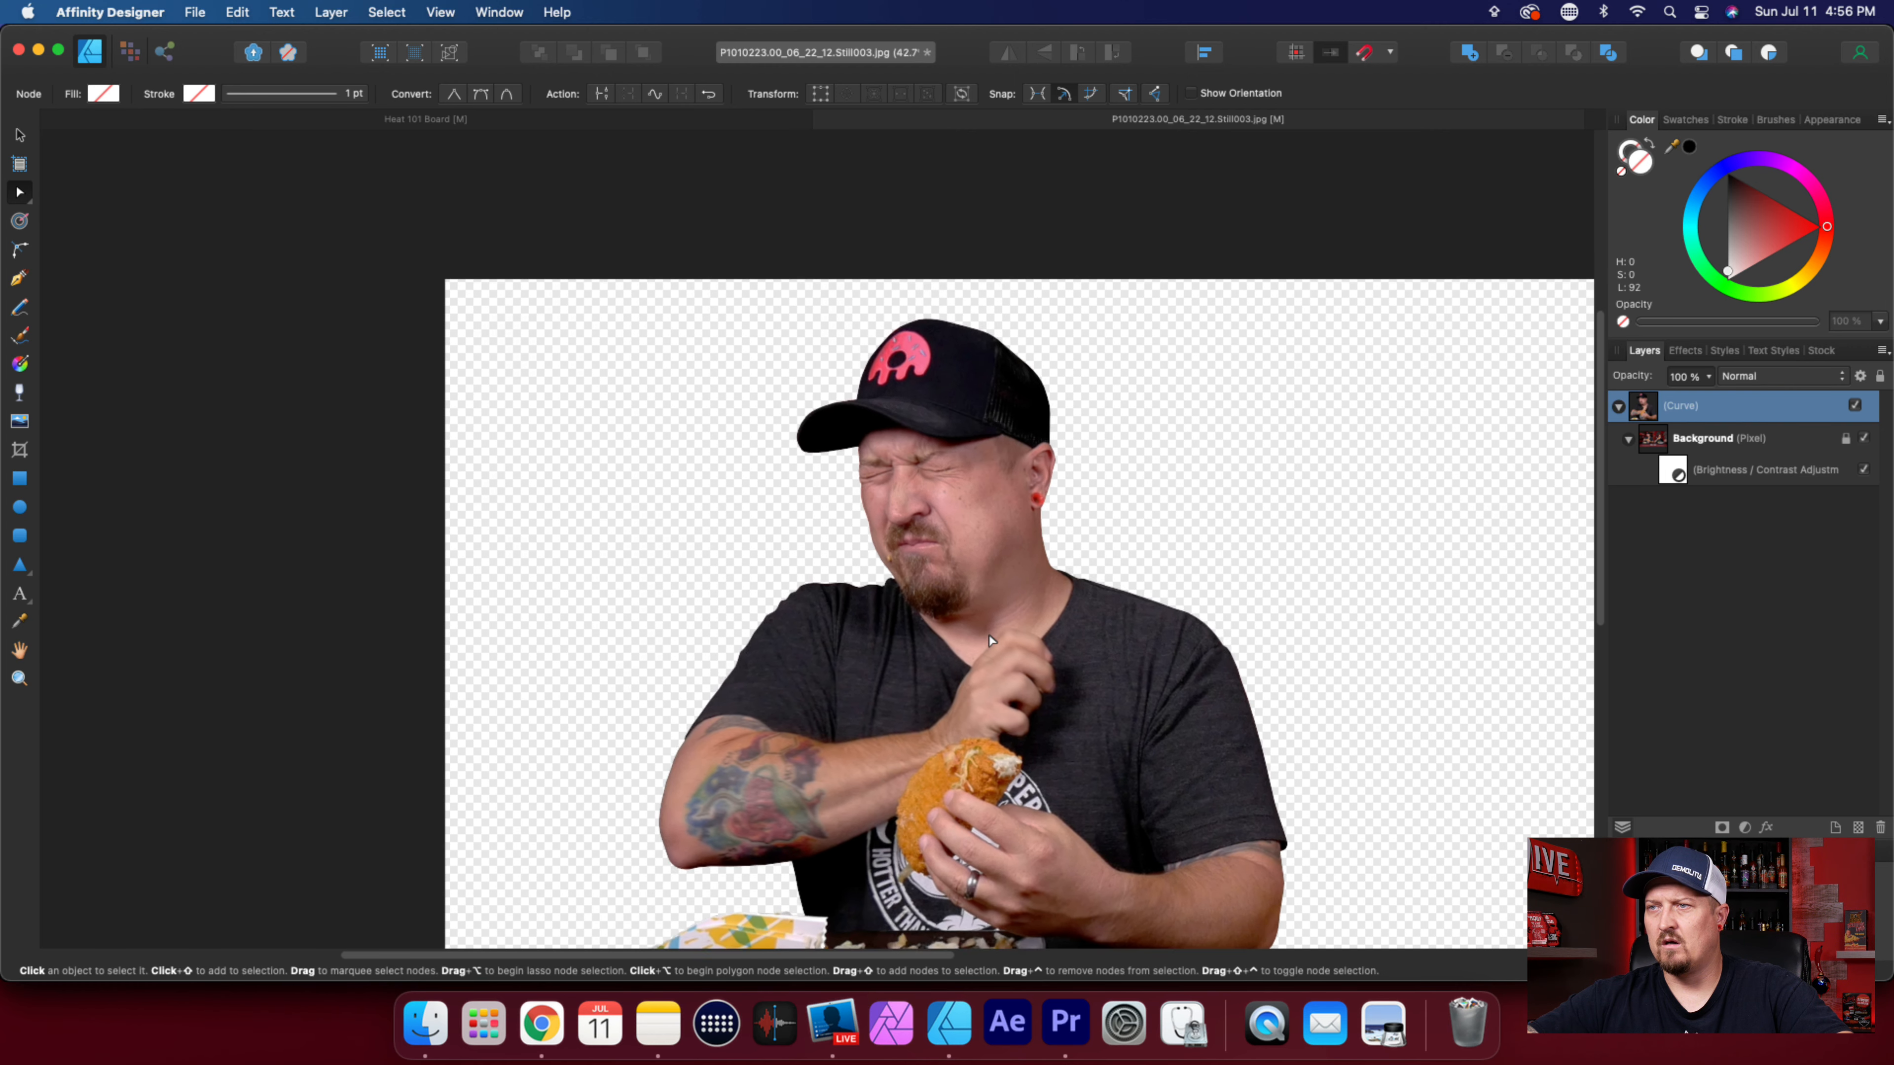
scroll(990, 640, down, 1)
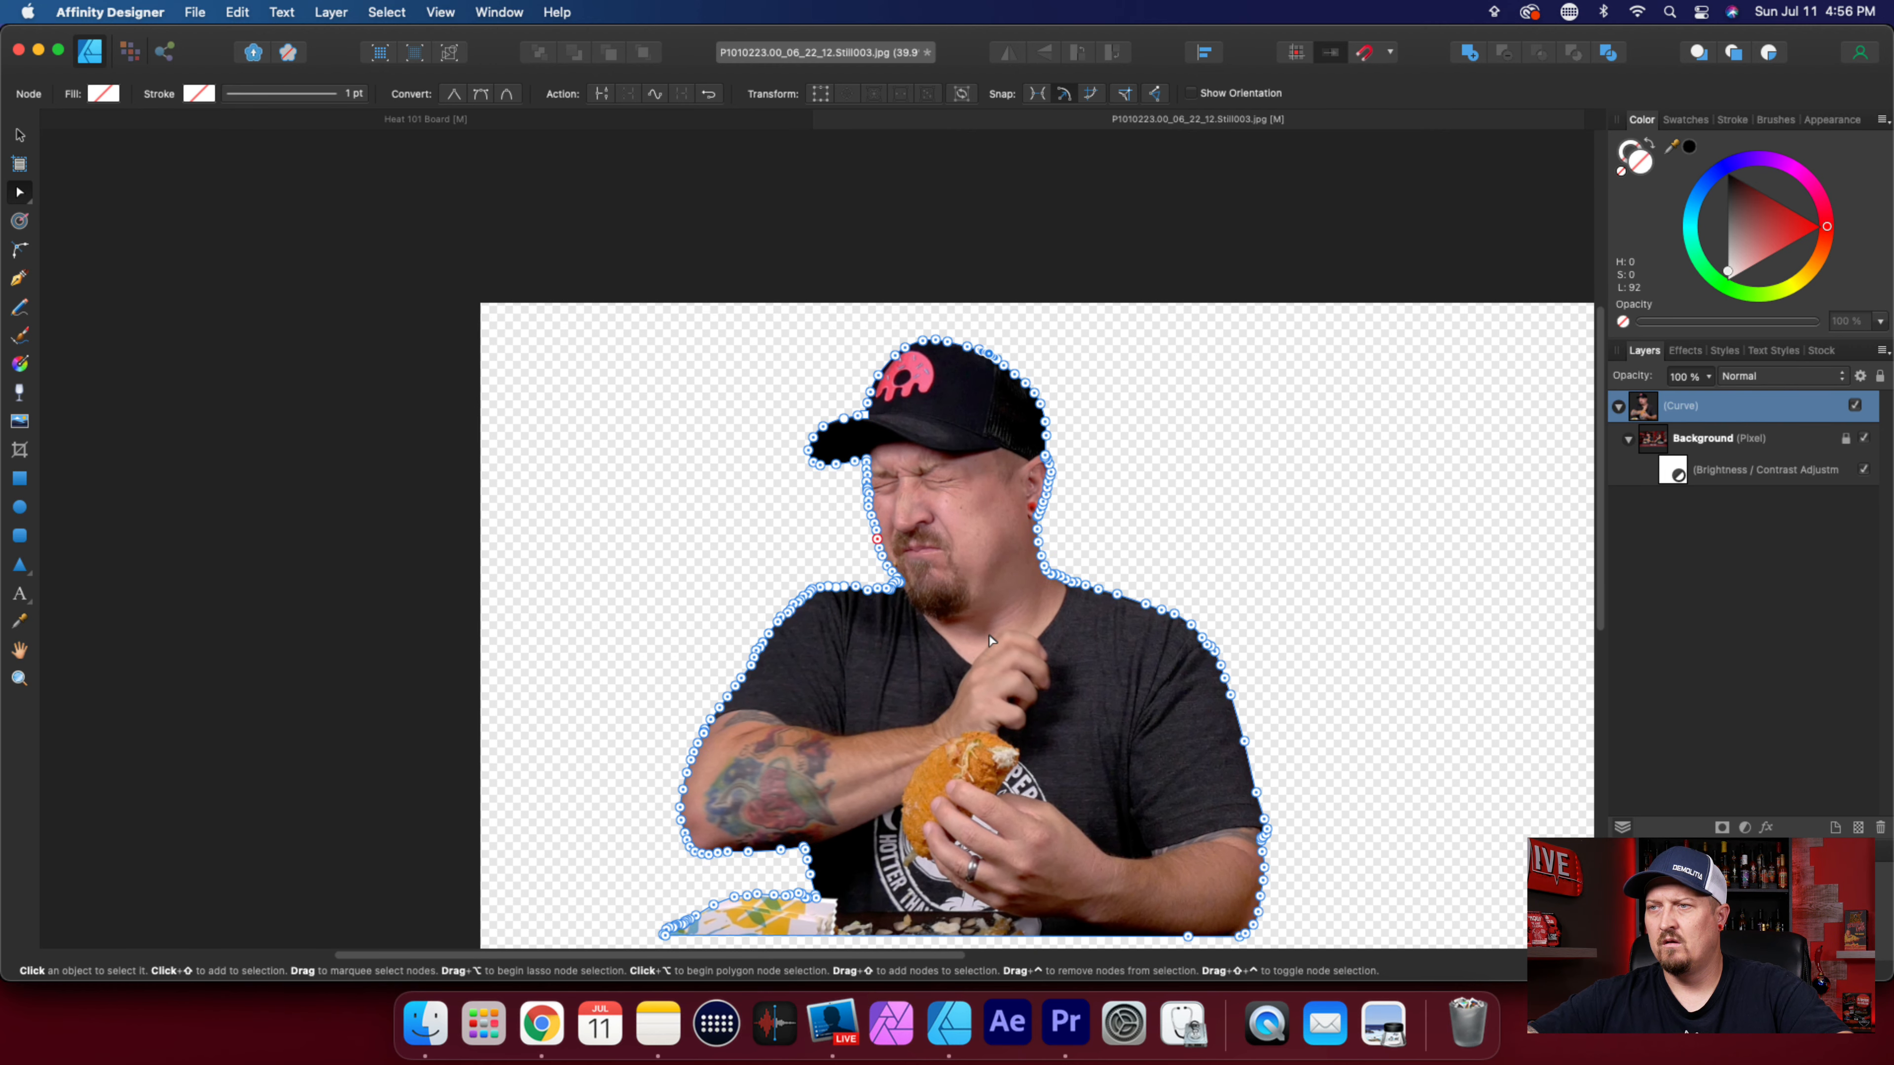
click(20, 137)
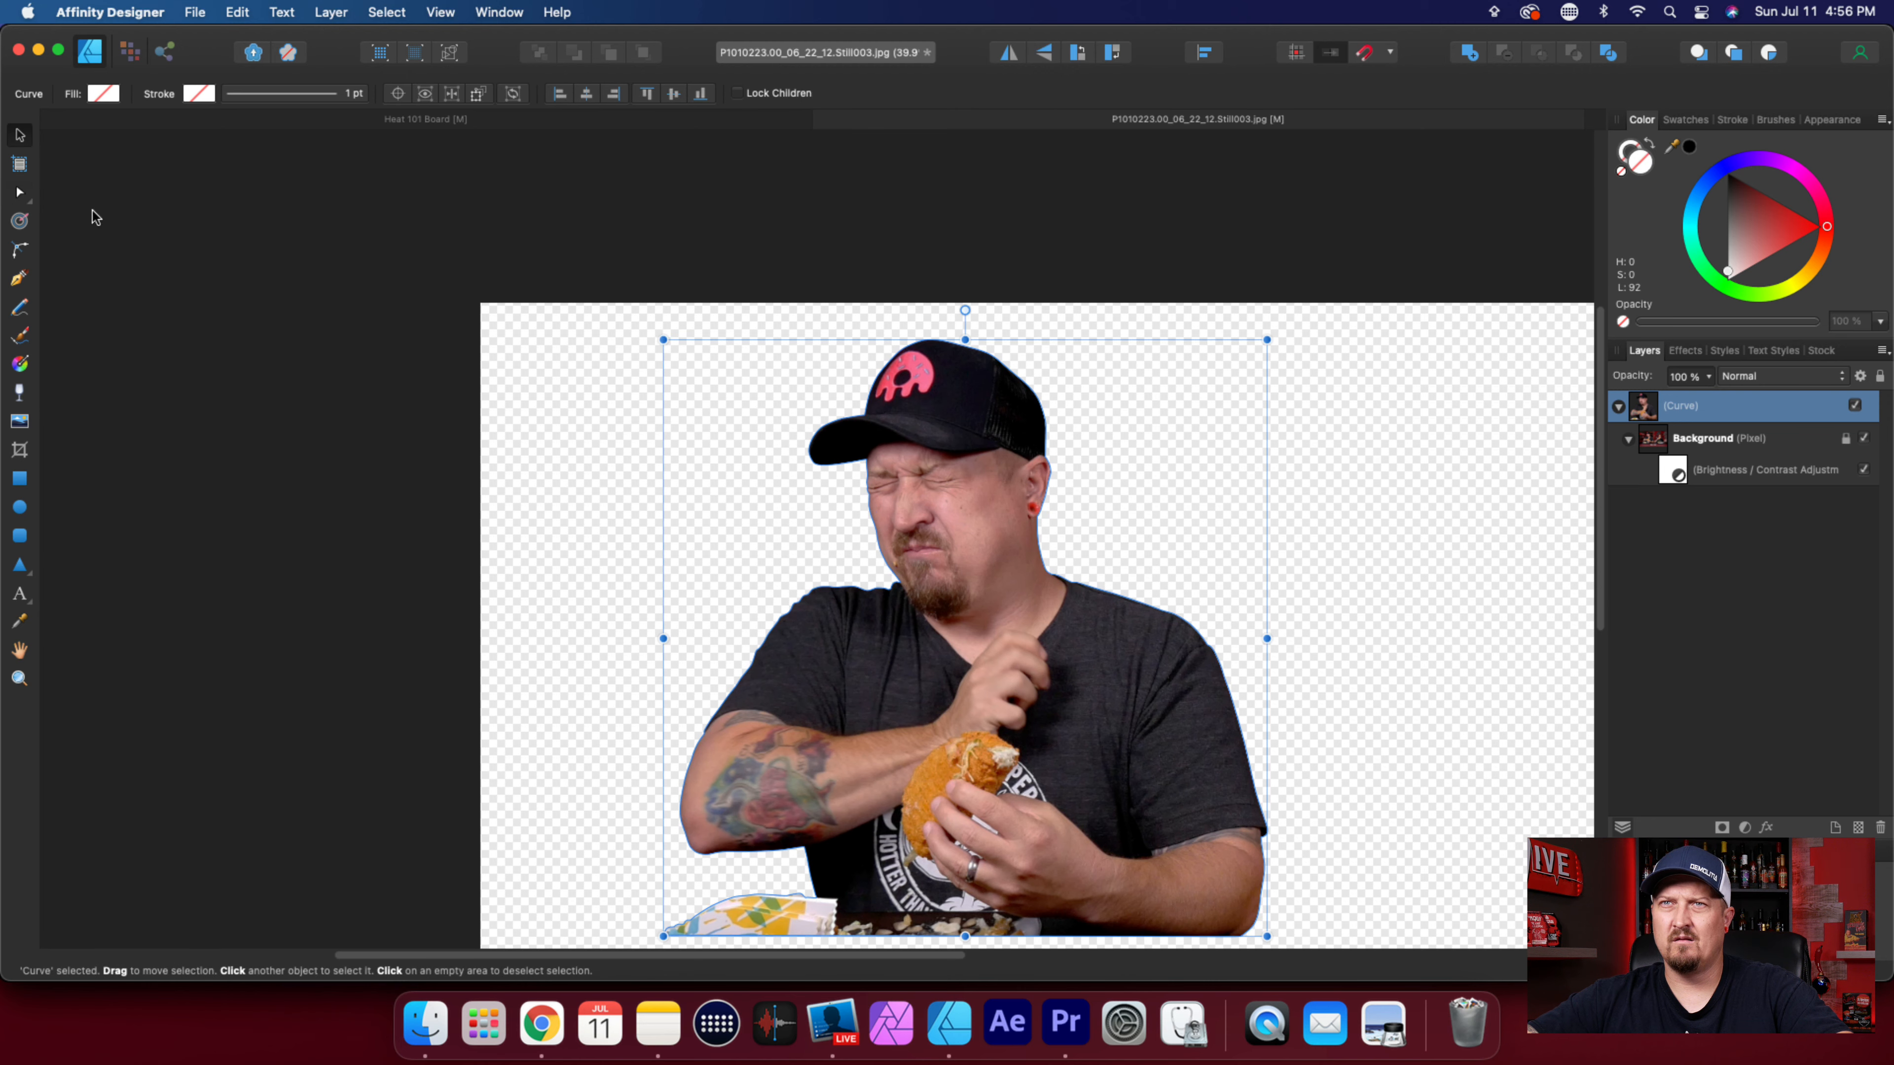
scroll(1254, 694, down, 2)
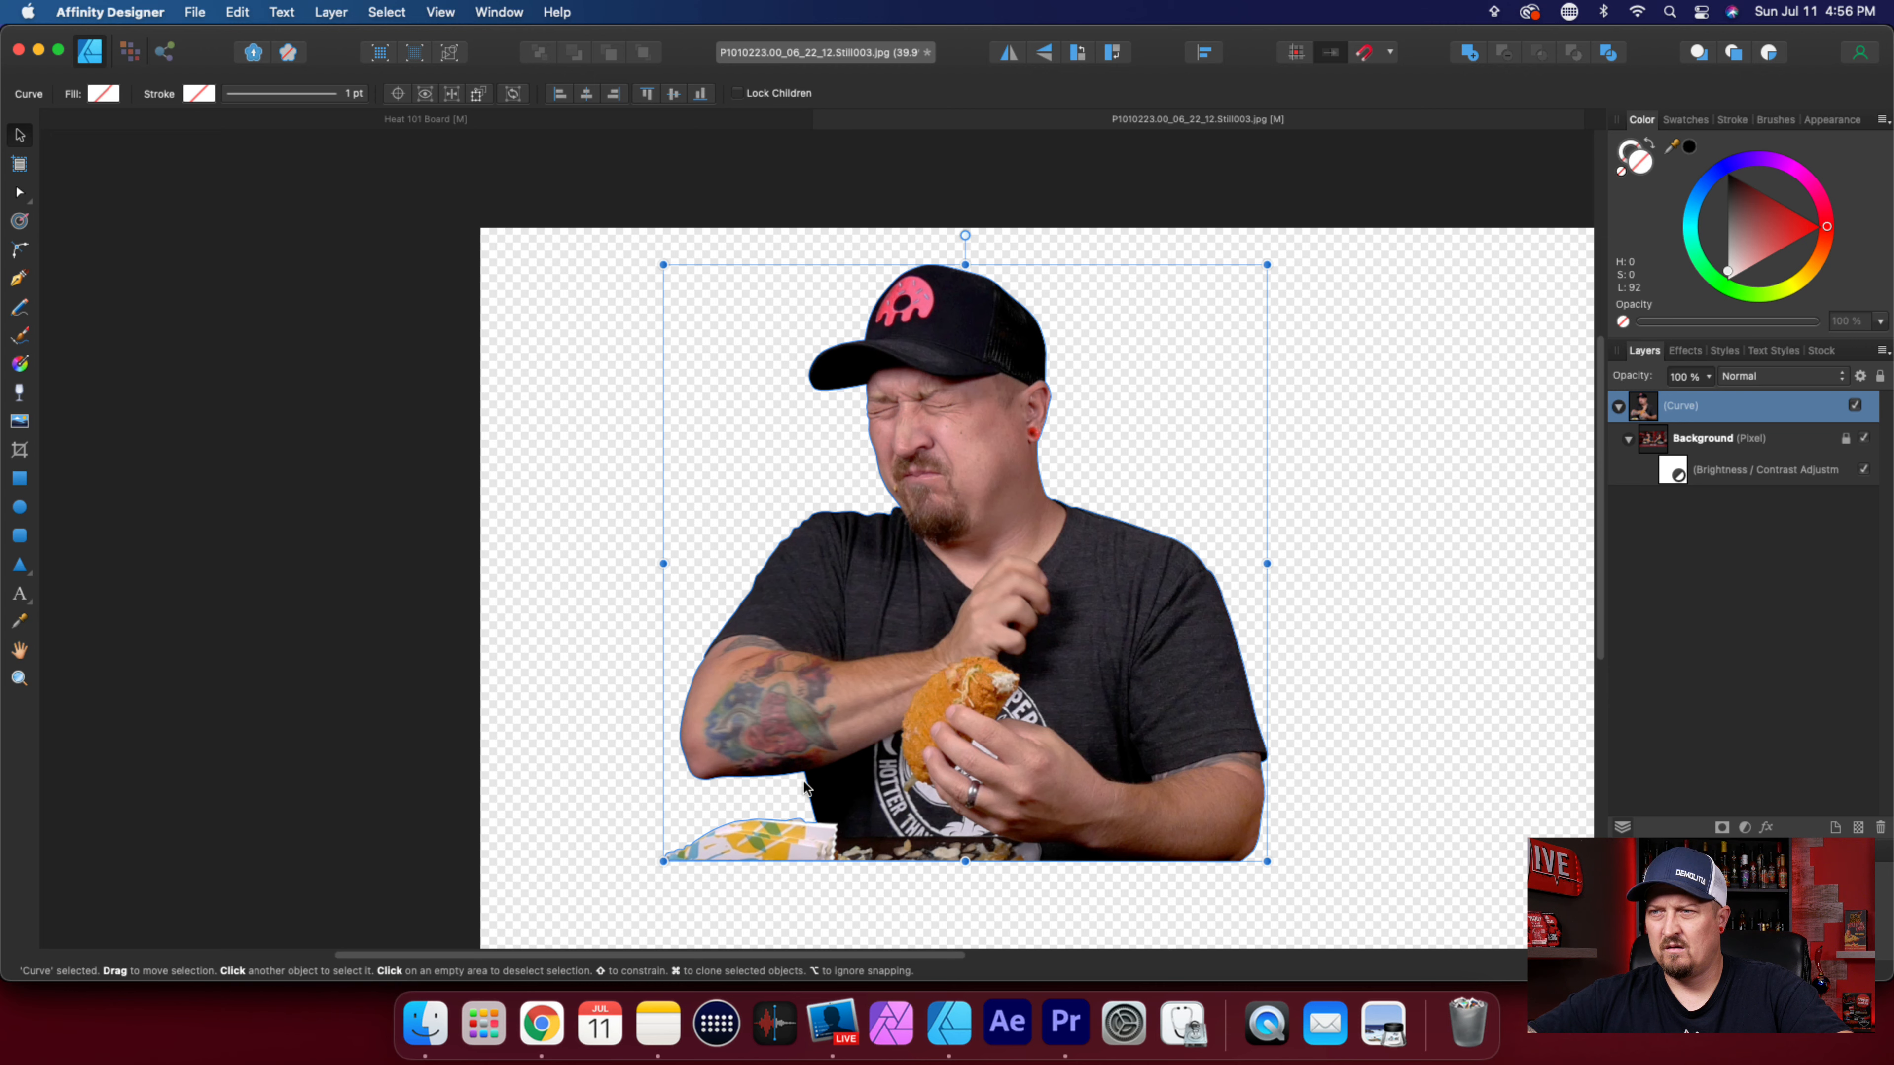
scroll(805, 784, up, 4)
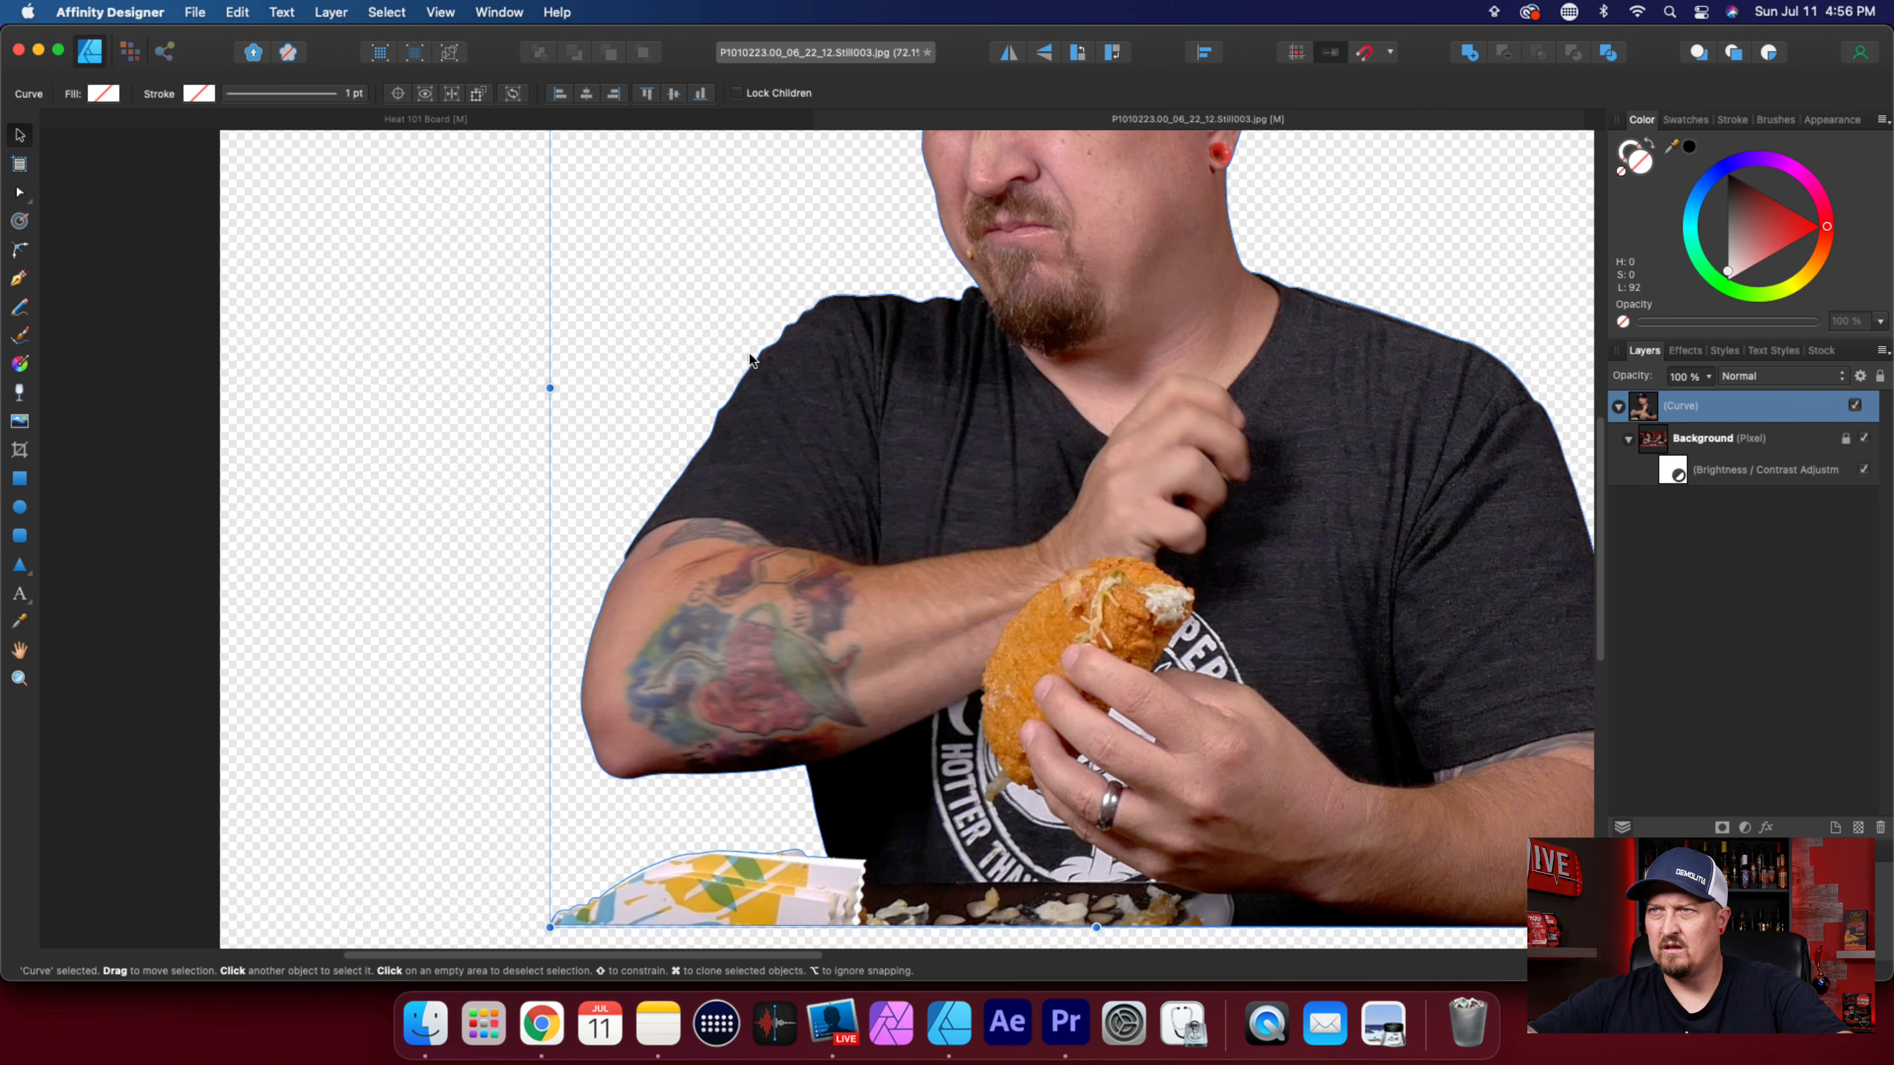
scroll(966, 312, up, 8)
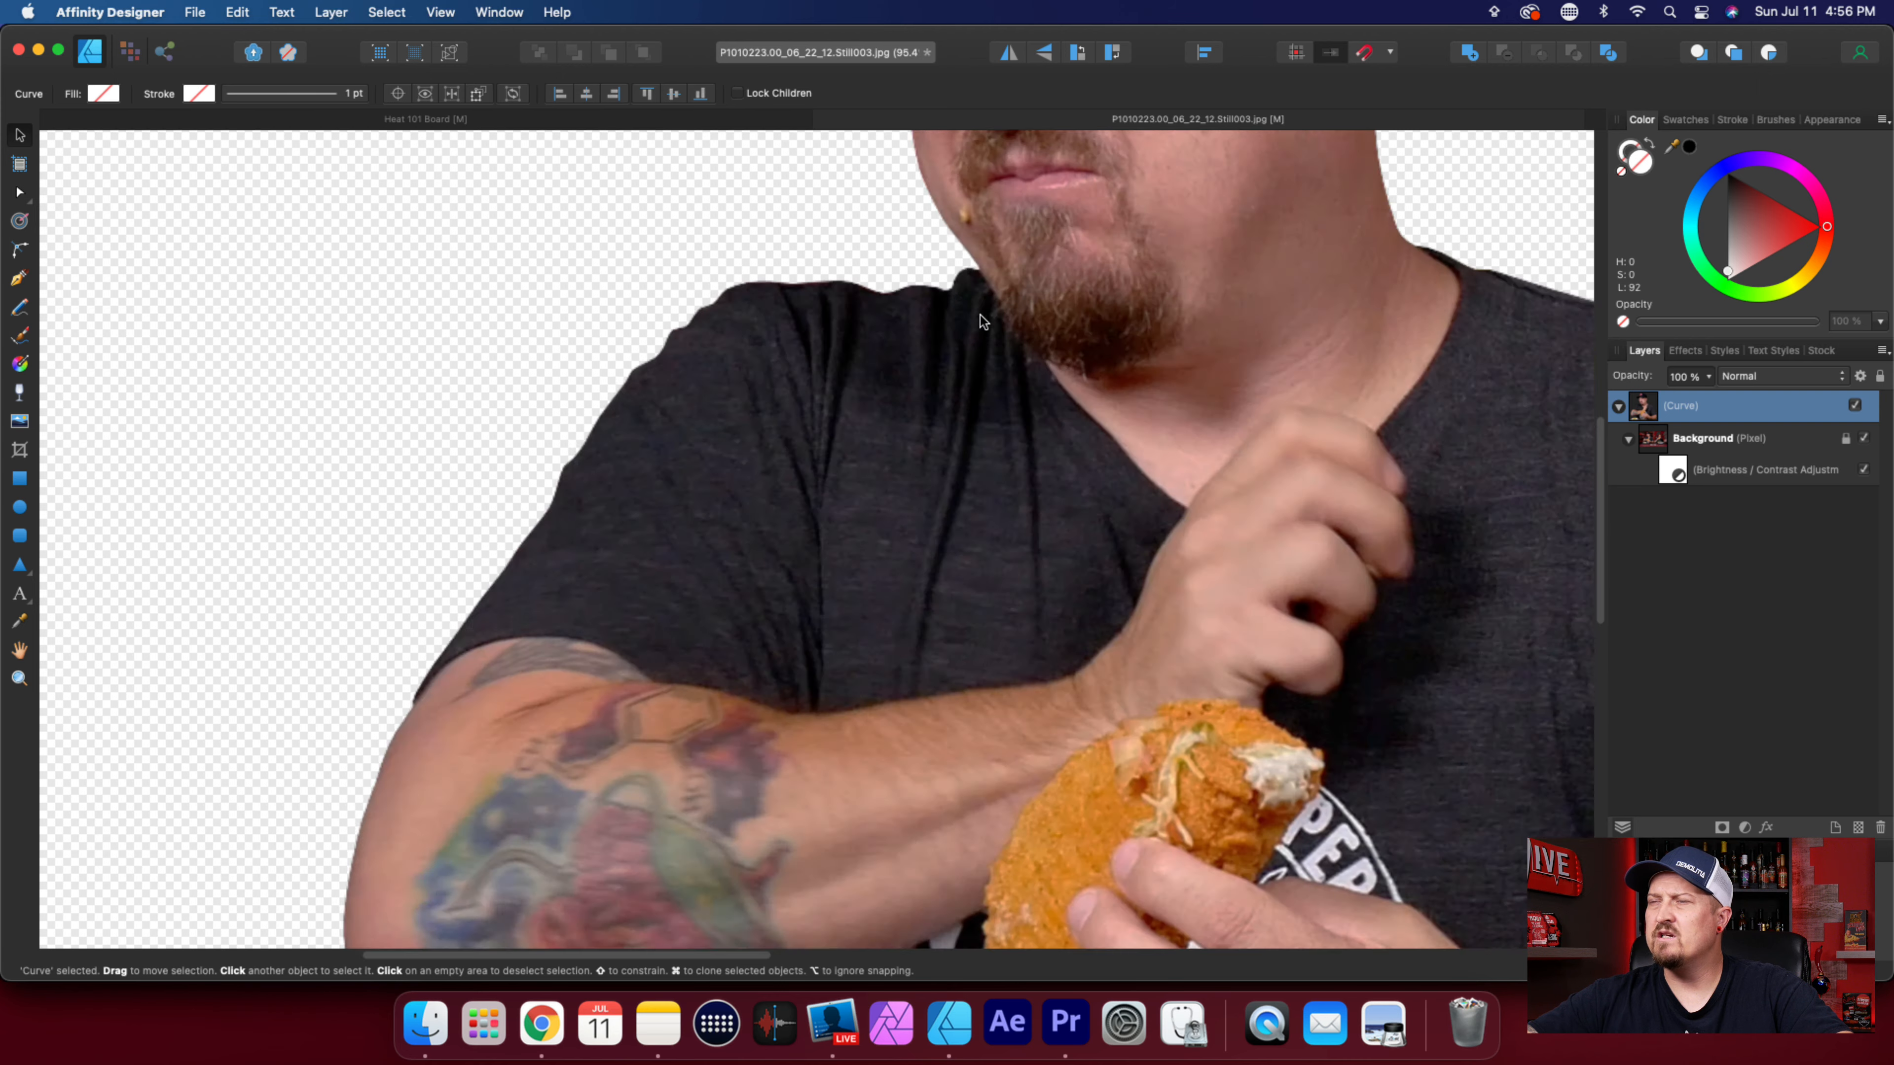
scroll(980, 316, down, 4)
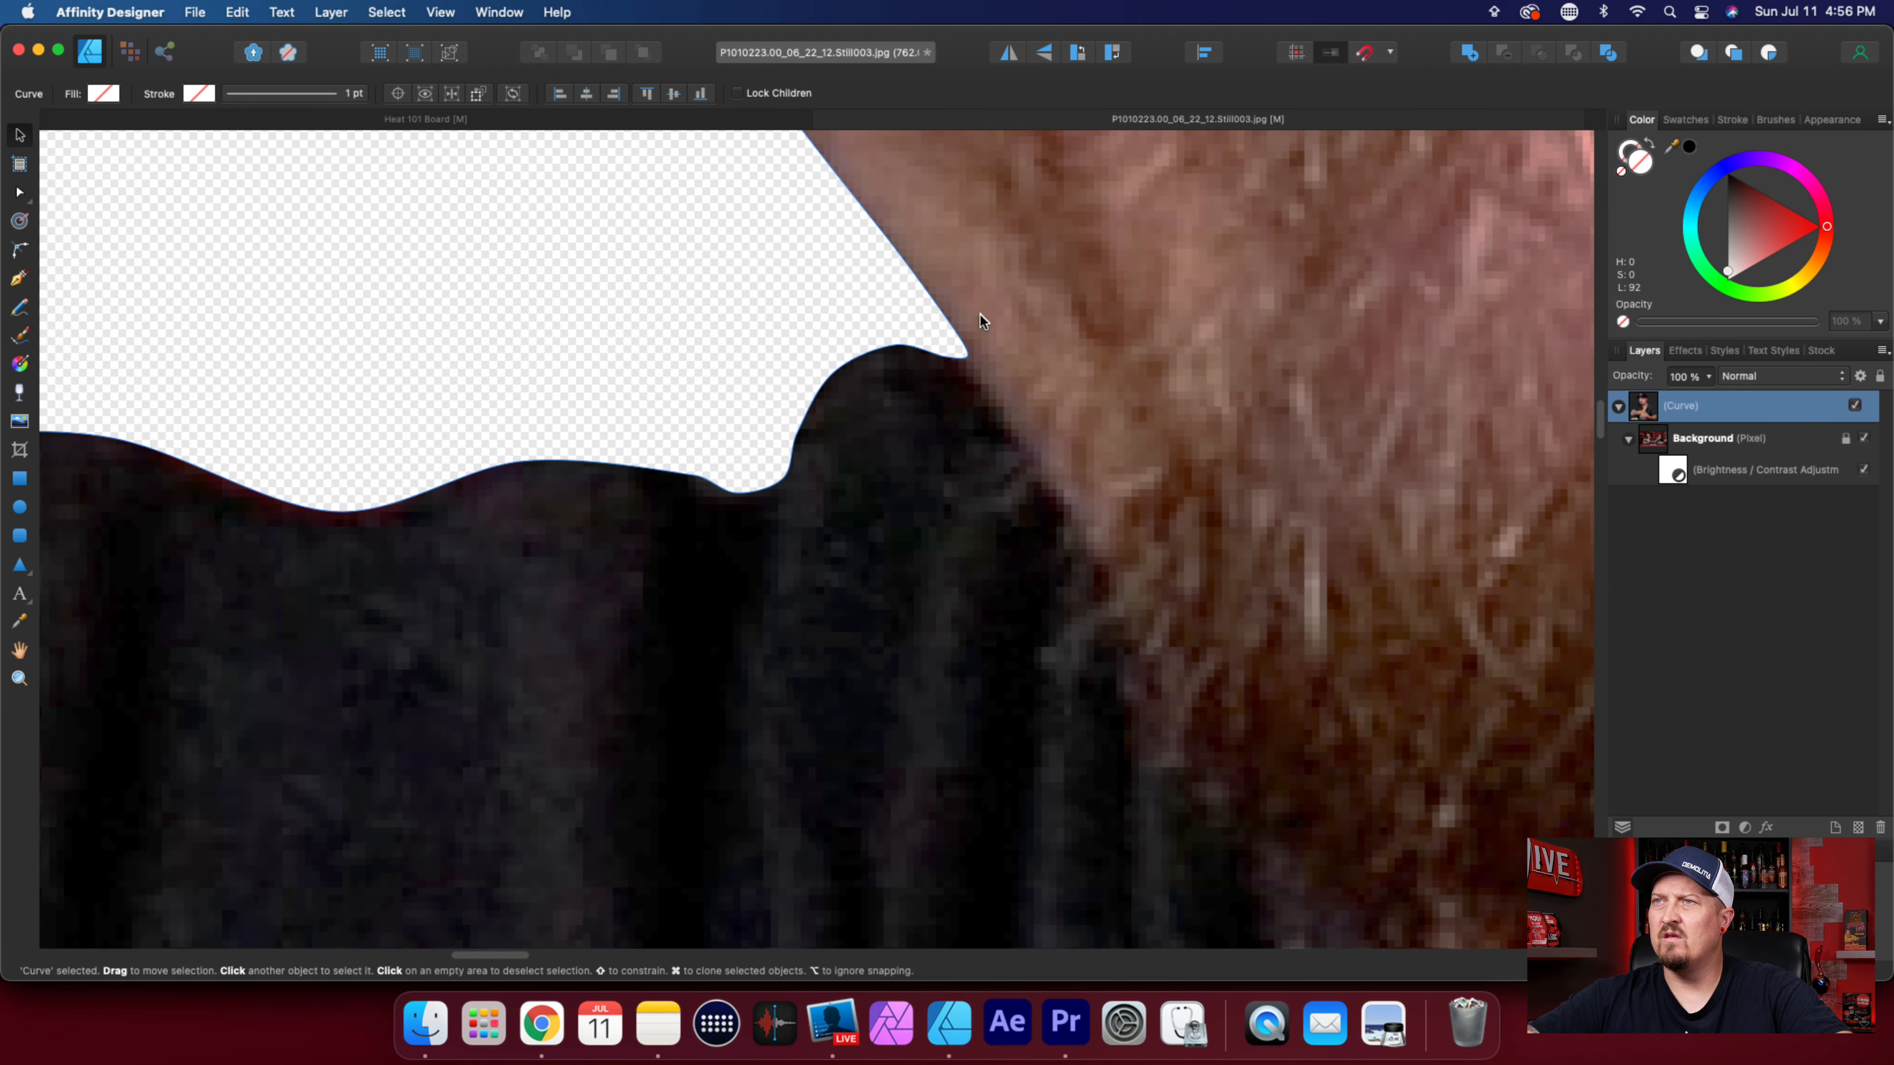
scroll(975, 317, up, 5)
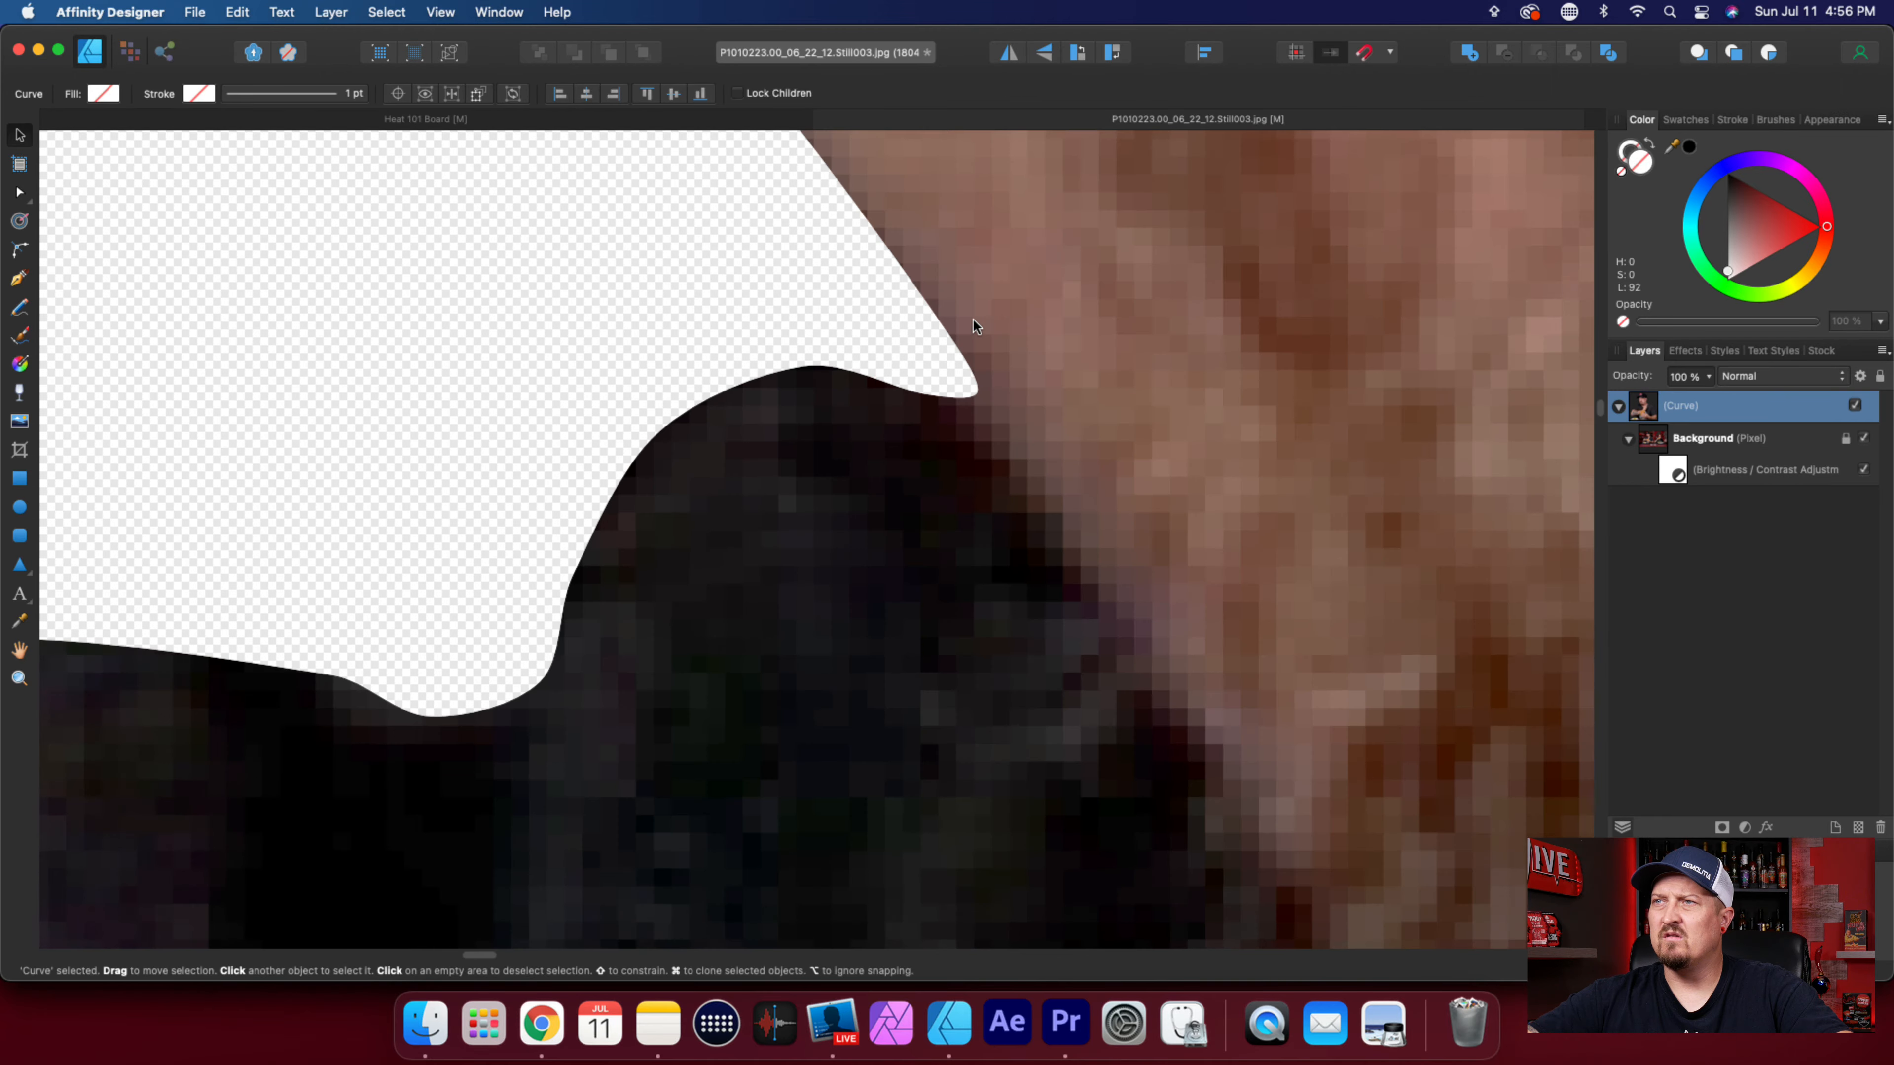
Deselect the curve and export the whole document as a PNG at 3840 × 2160 px.
scroll(940, 330, down, 6)
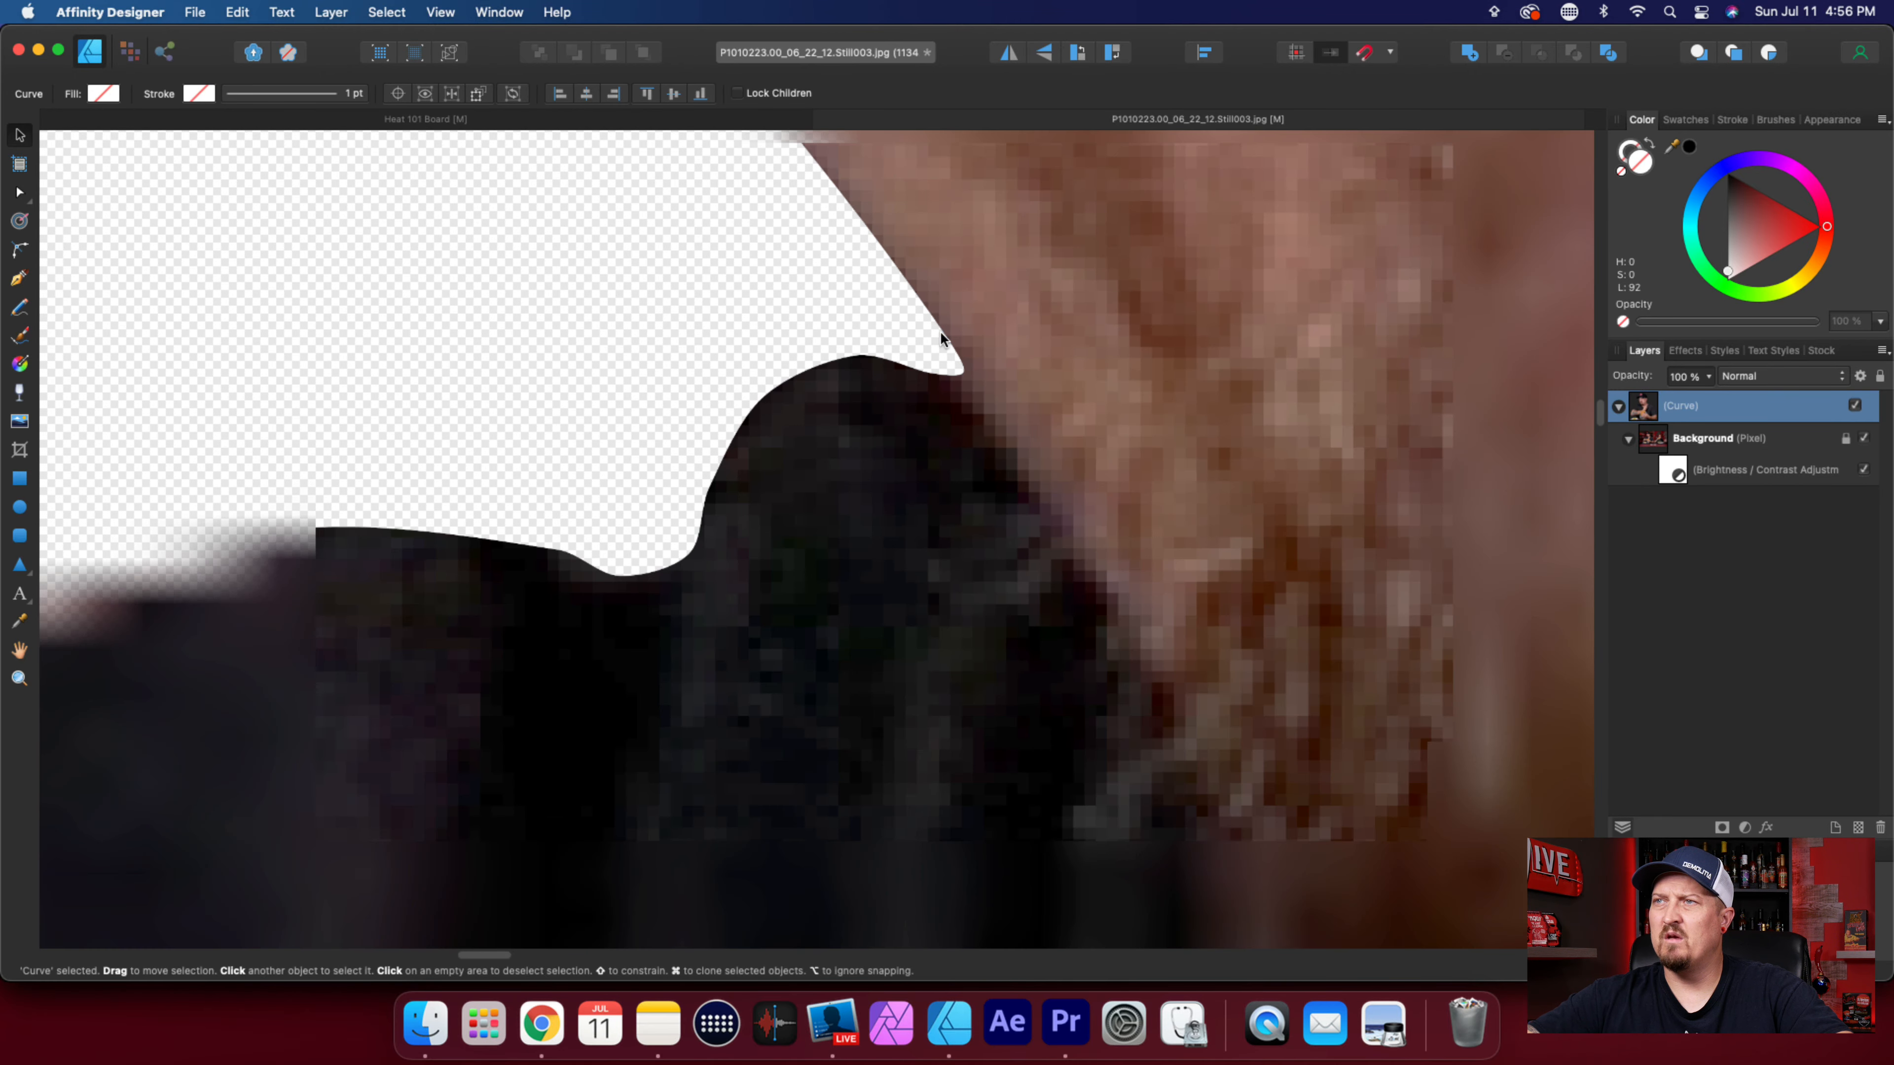
scroll(941, 333, down, 4)
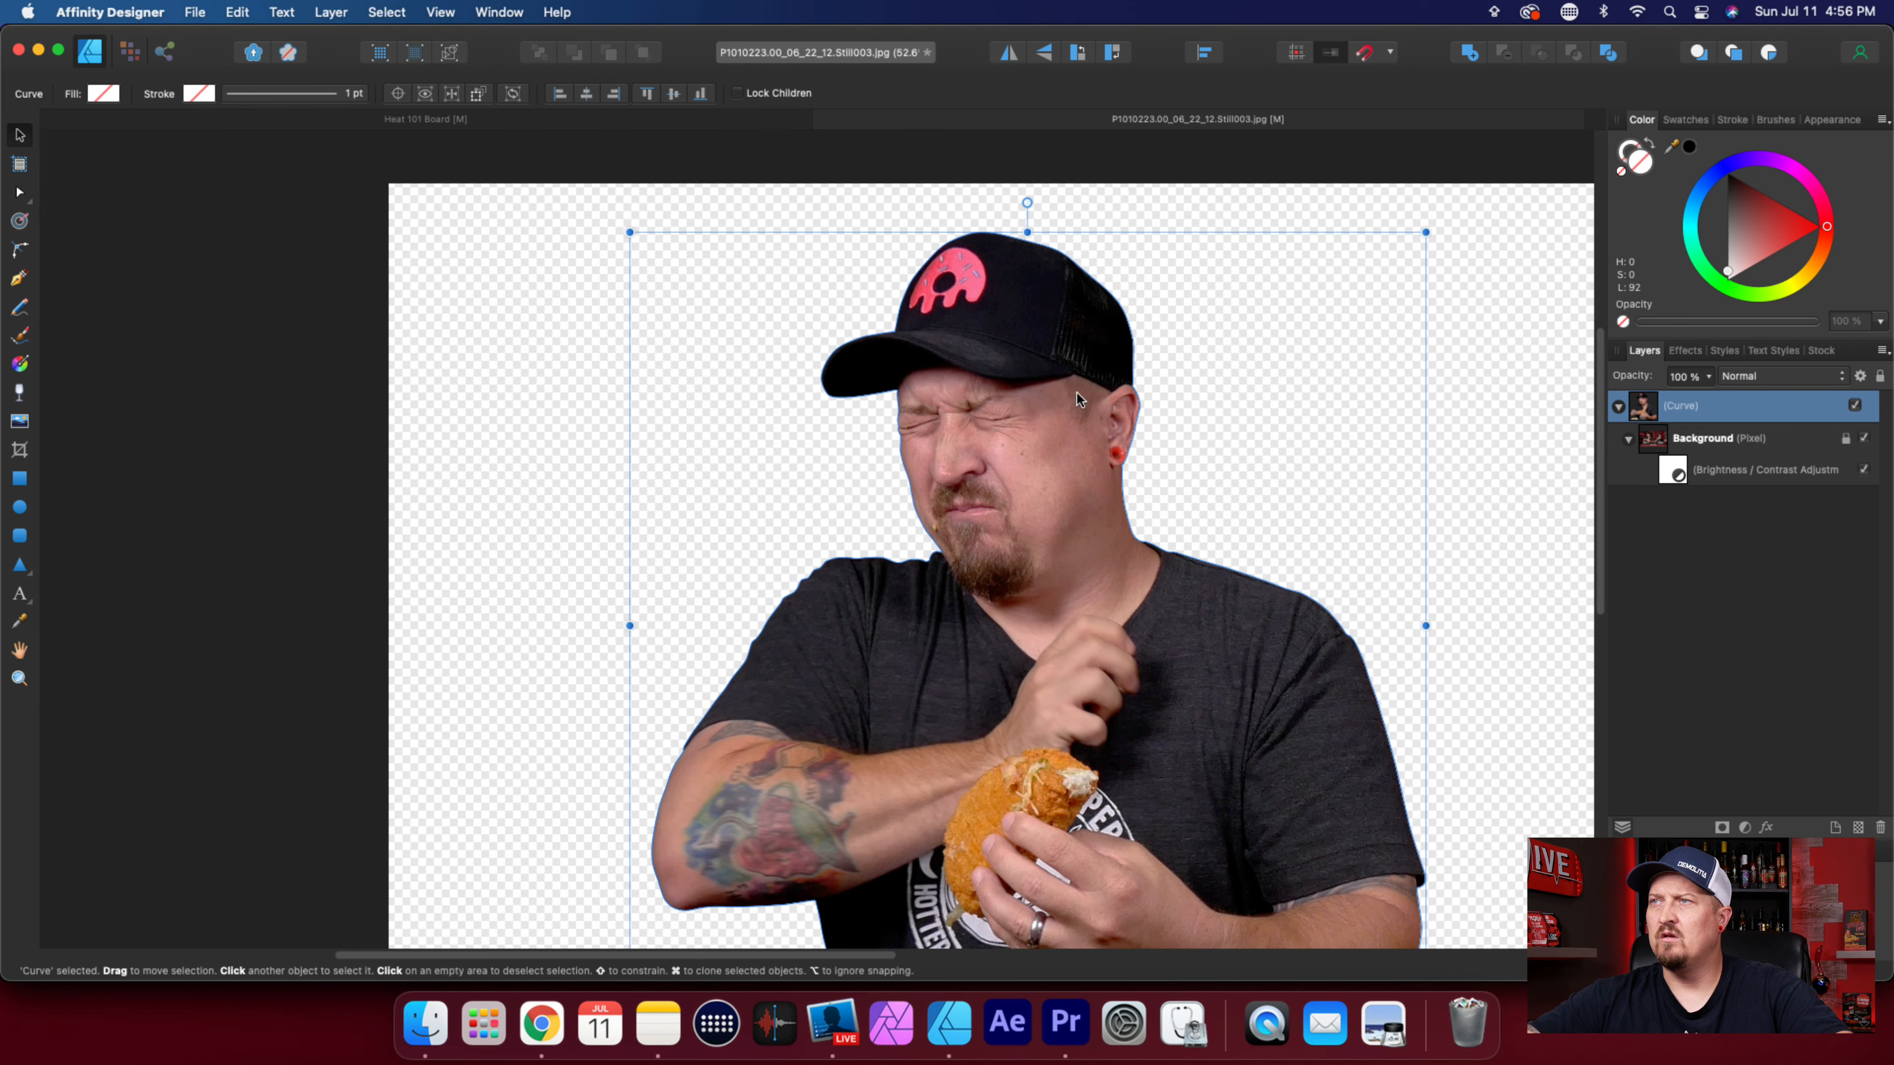
scroll(1012, 534, down, 2)
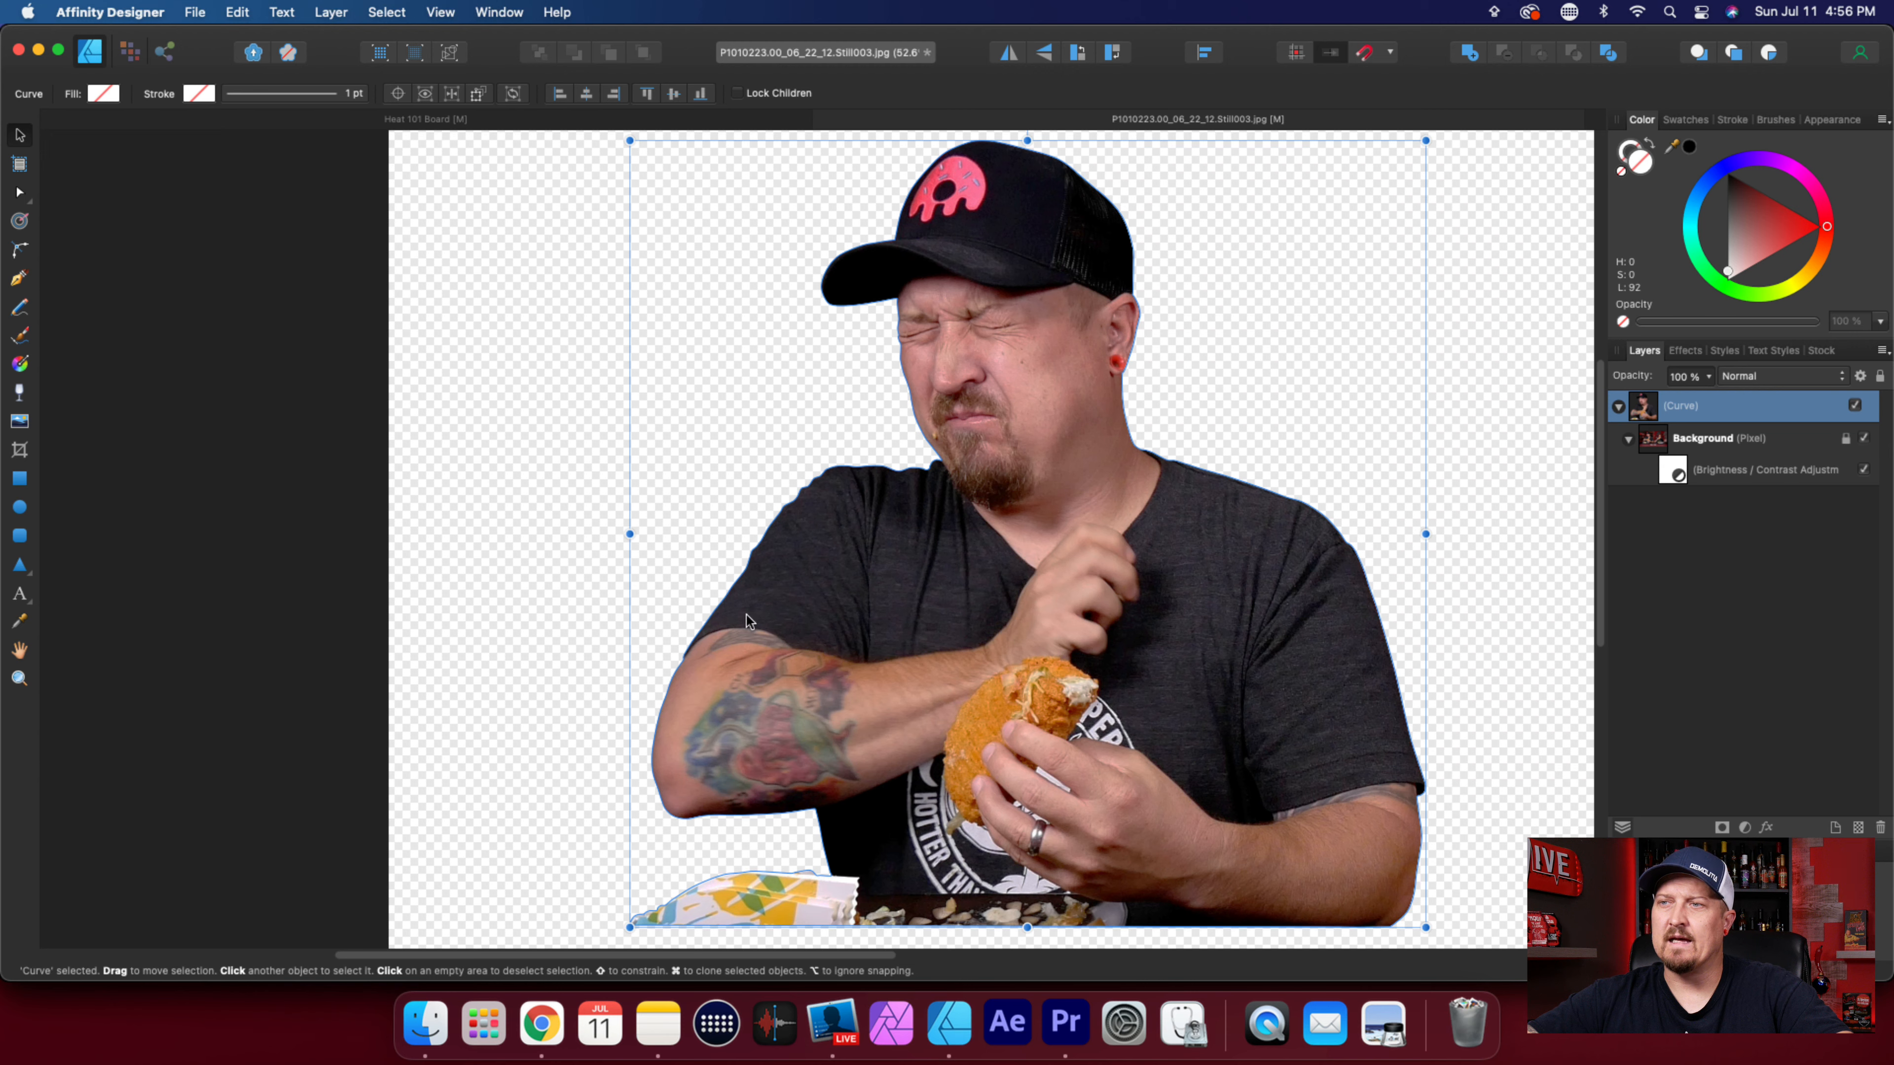
scroll(1189, 601, down, 2)
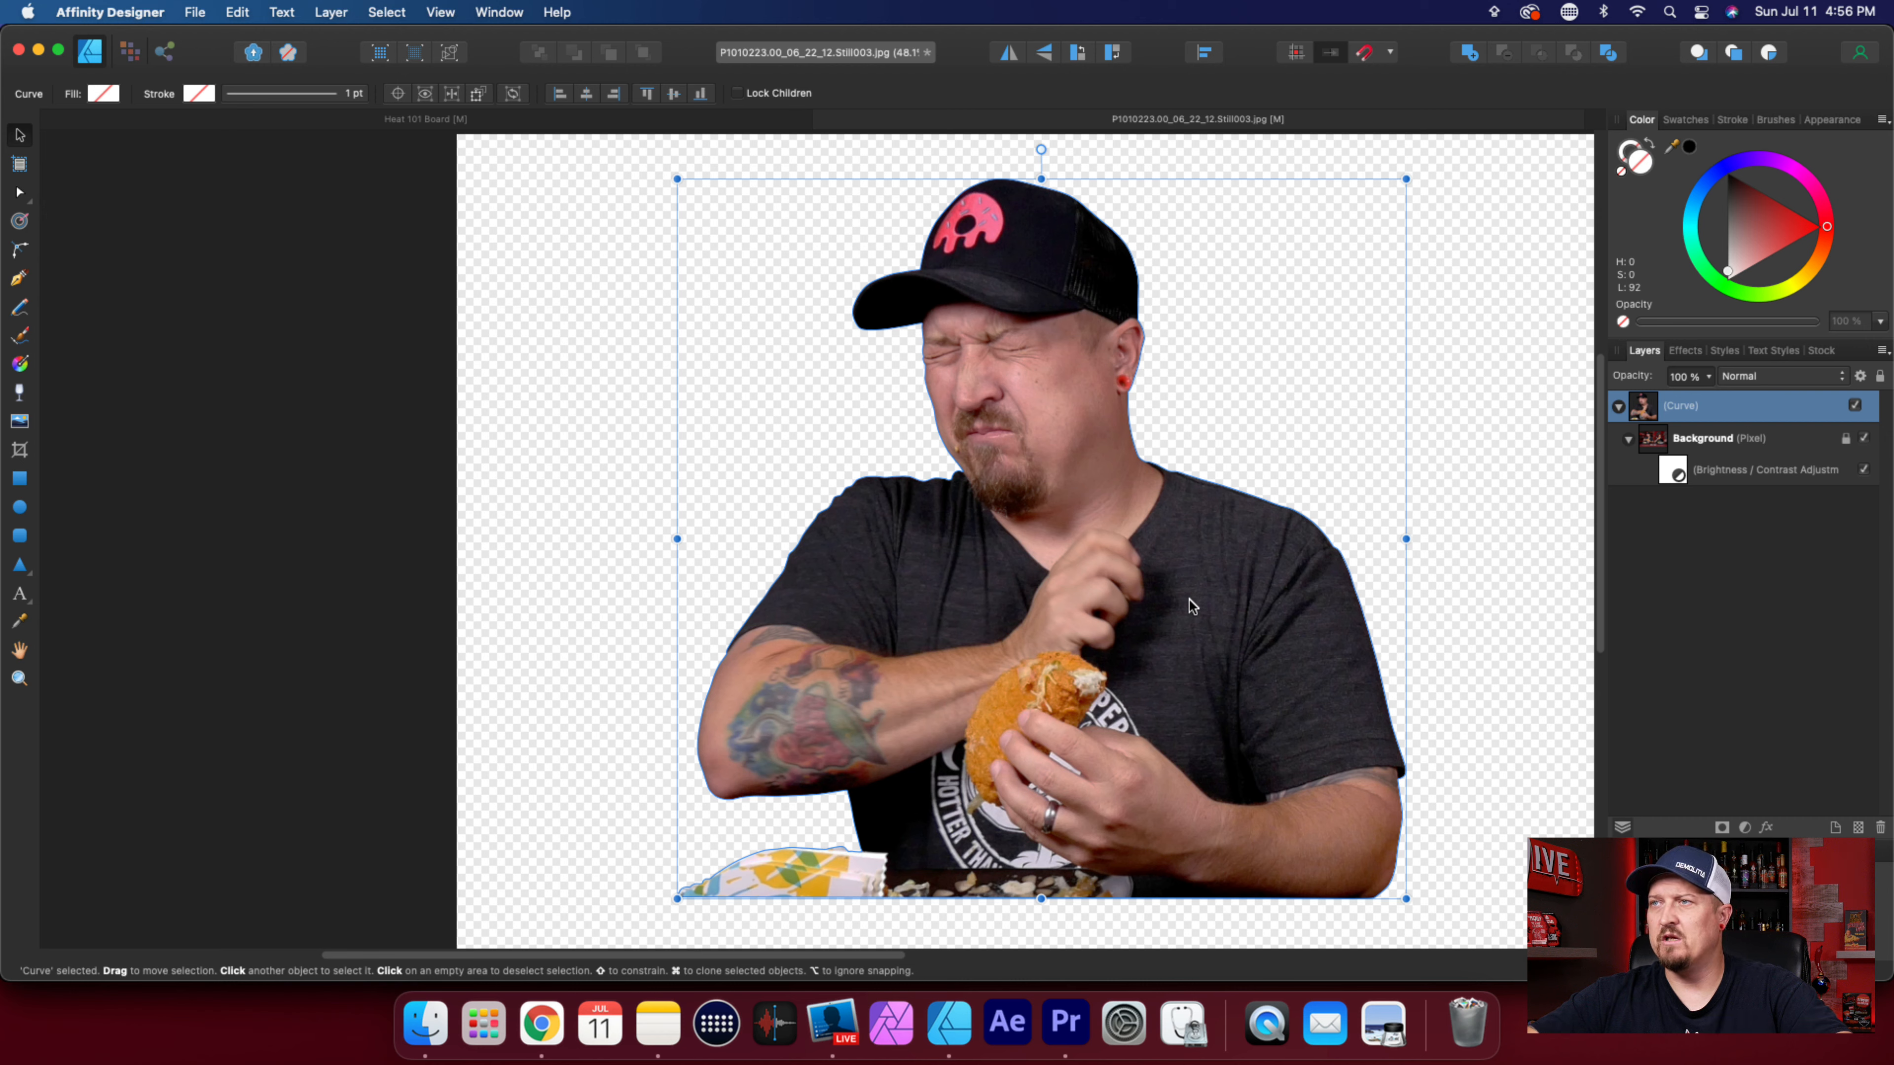
click(1687, 405)
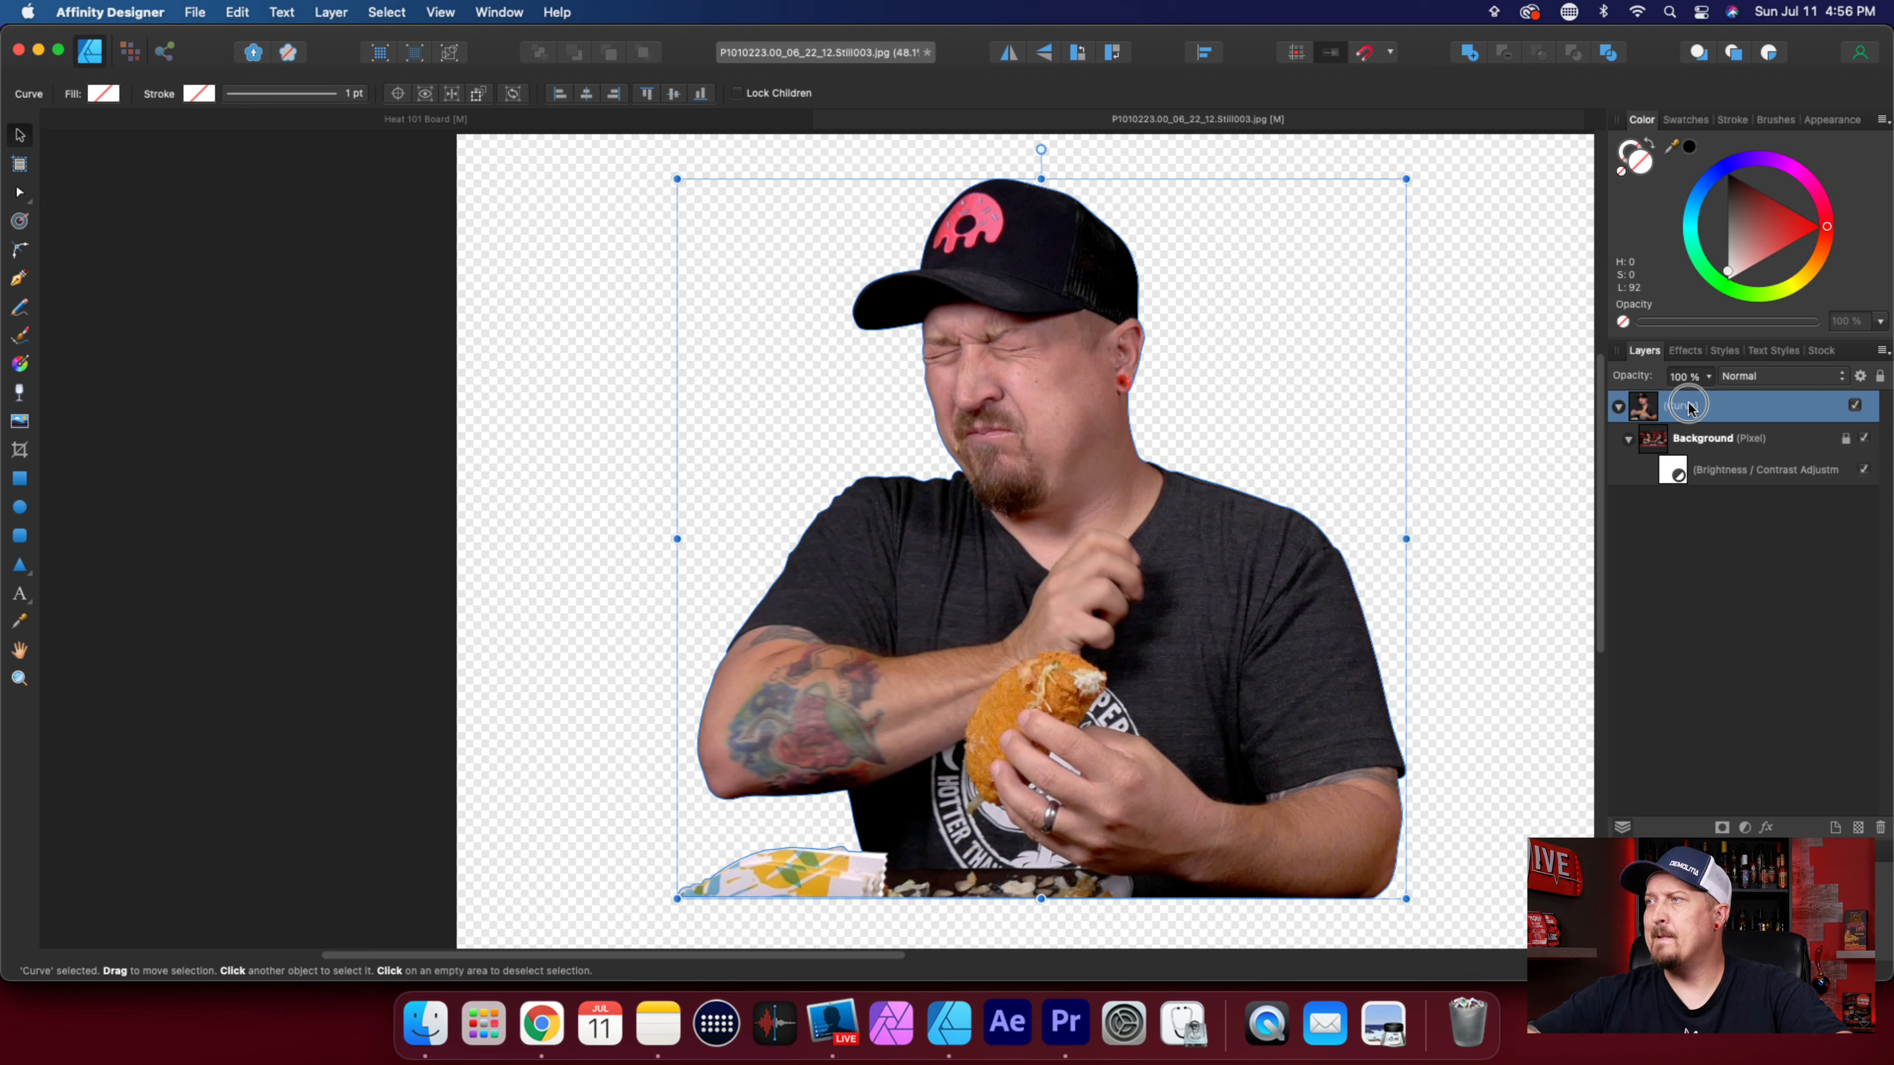
click(1718, 617)
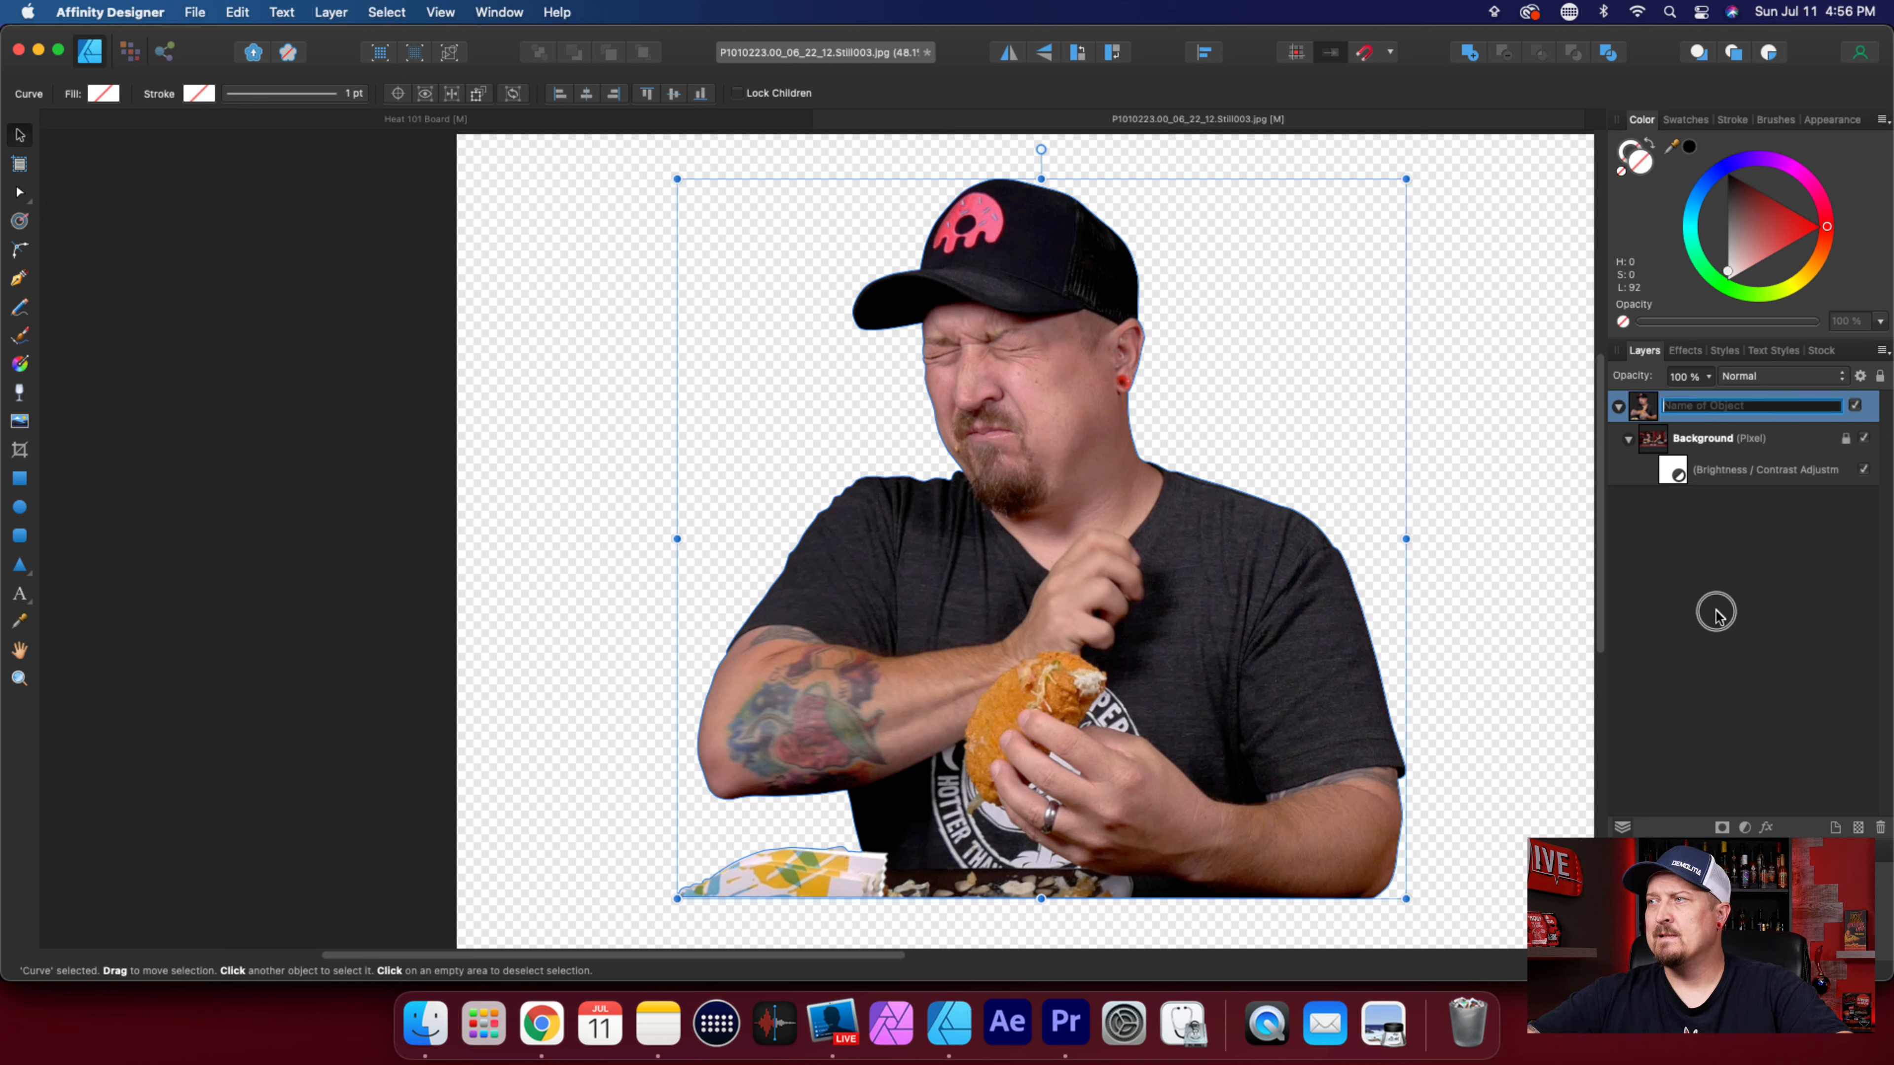
click(195, 12)
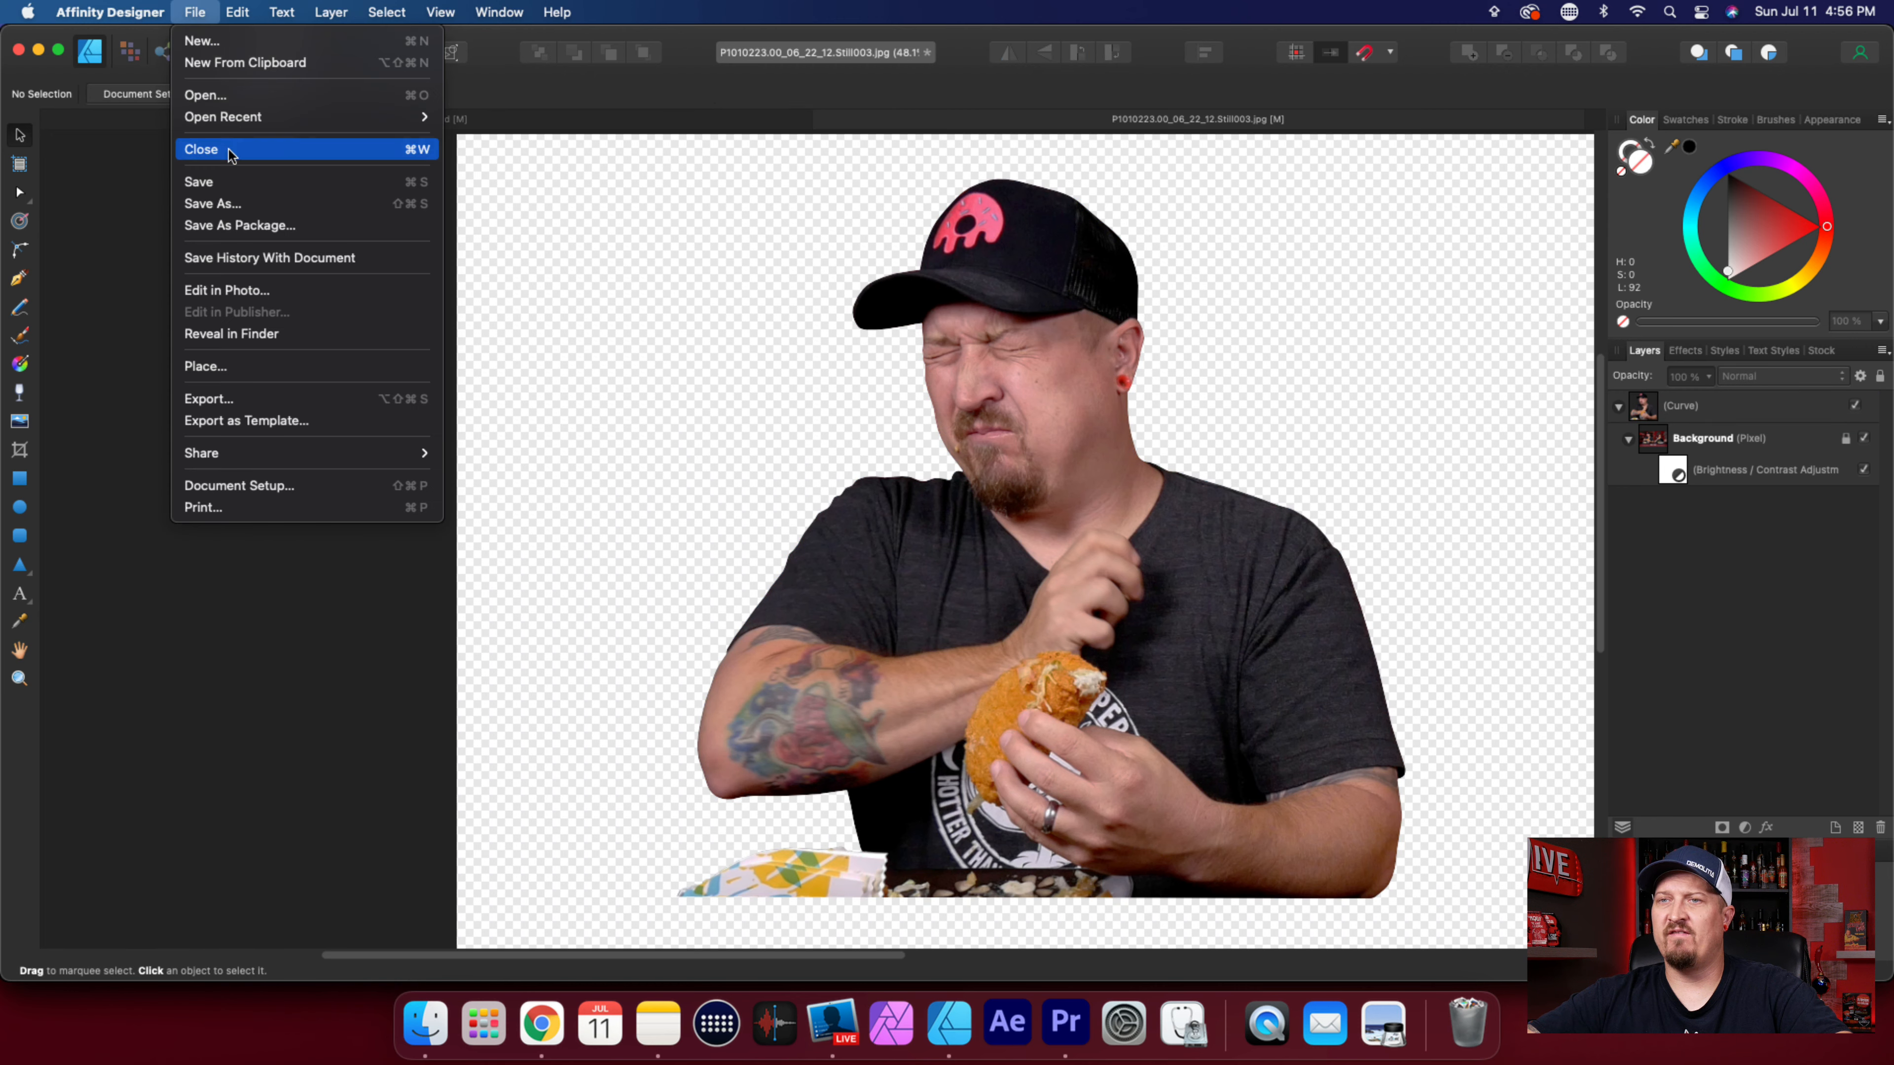
click(229, 399)
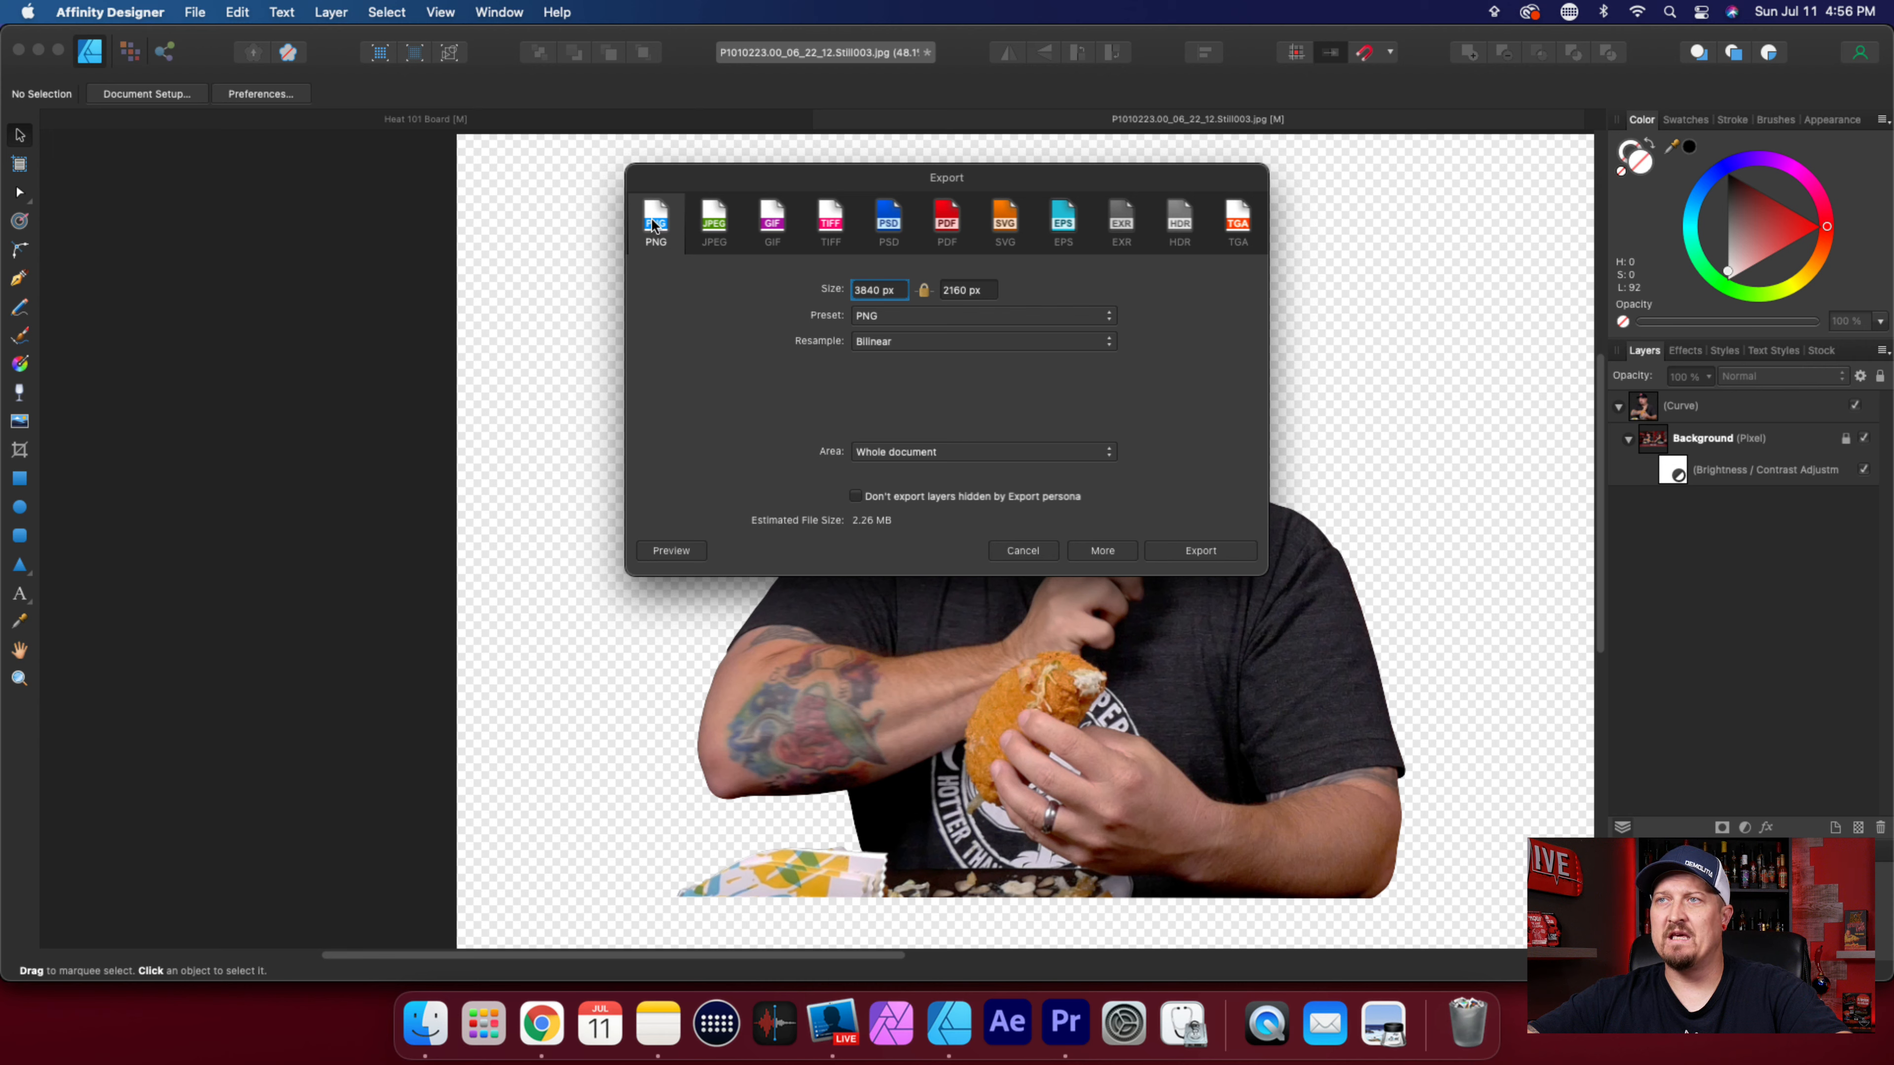
click(1209, 551)
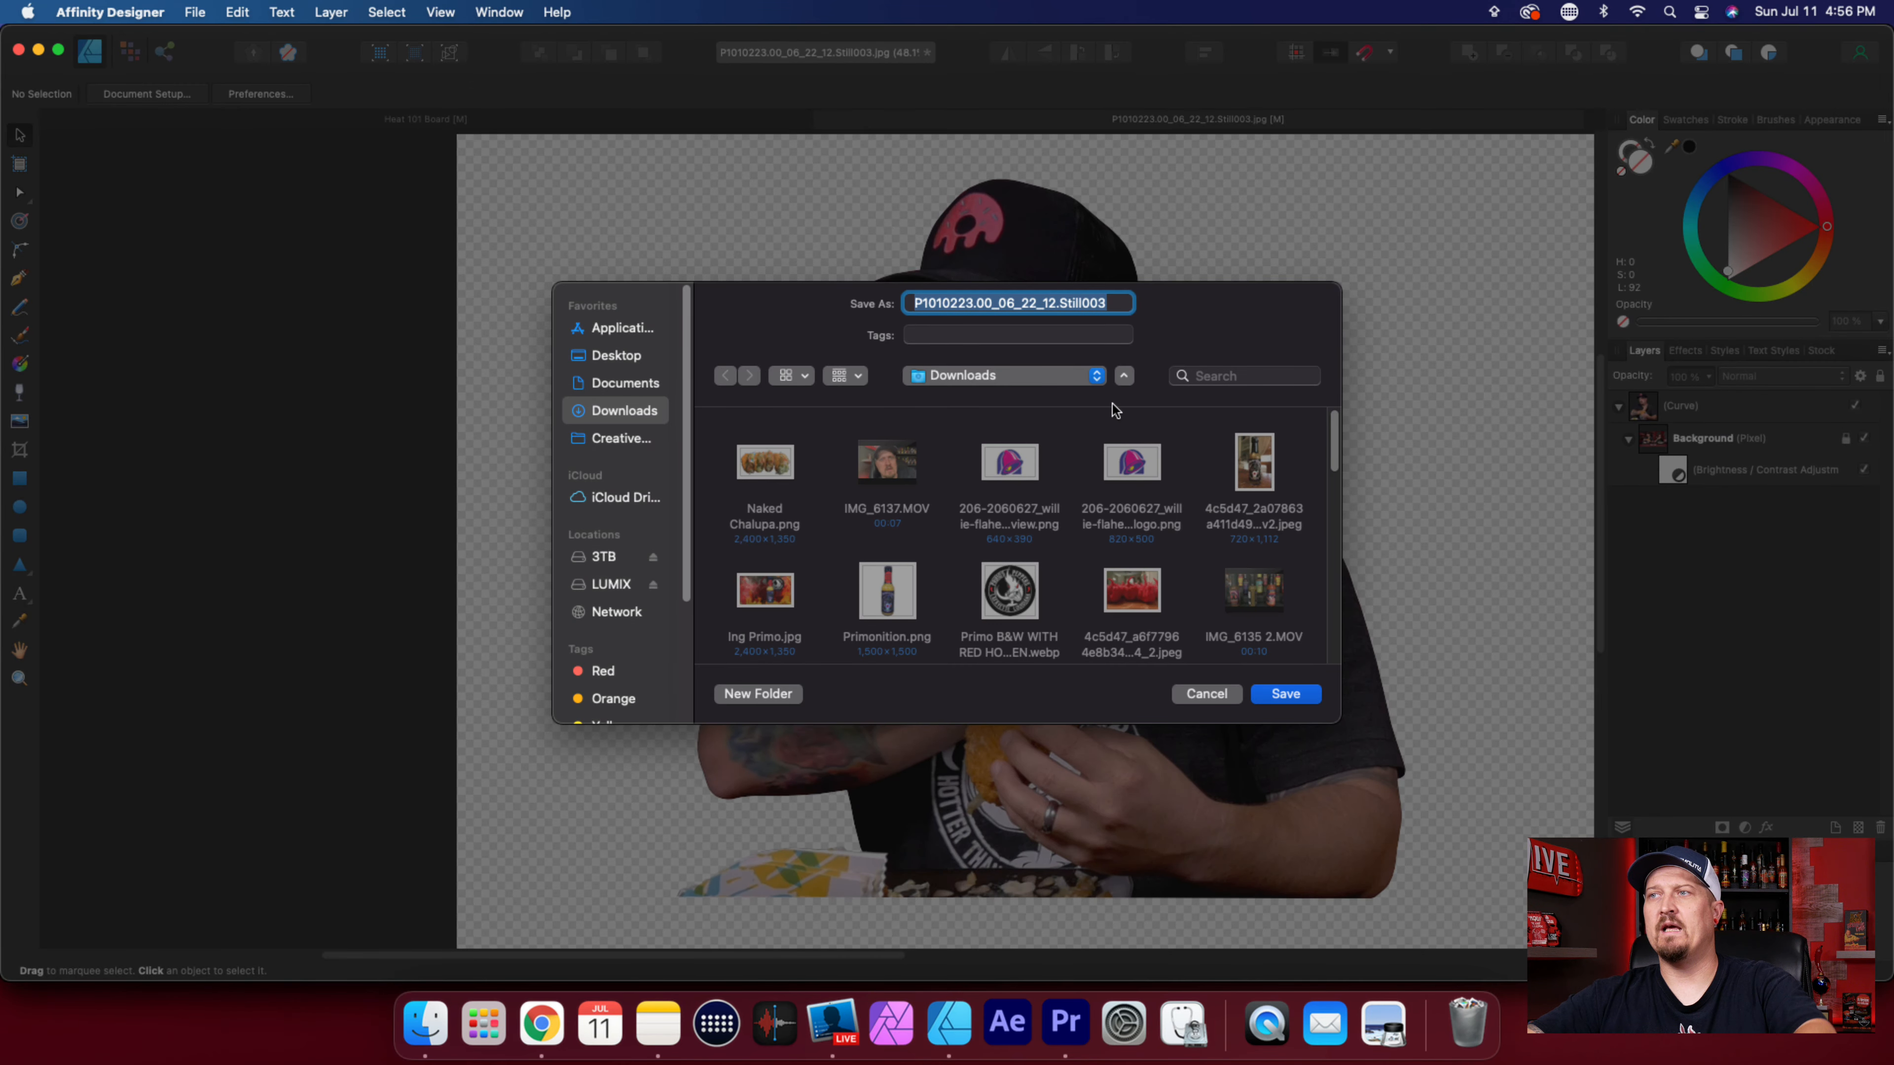
Name the exported file Dark Taco and save it in the Downloads folder.
key(BackSpace)
text(D)
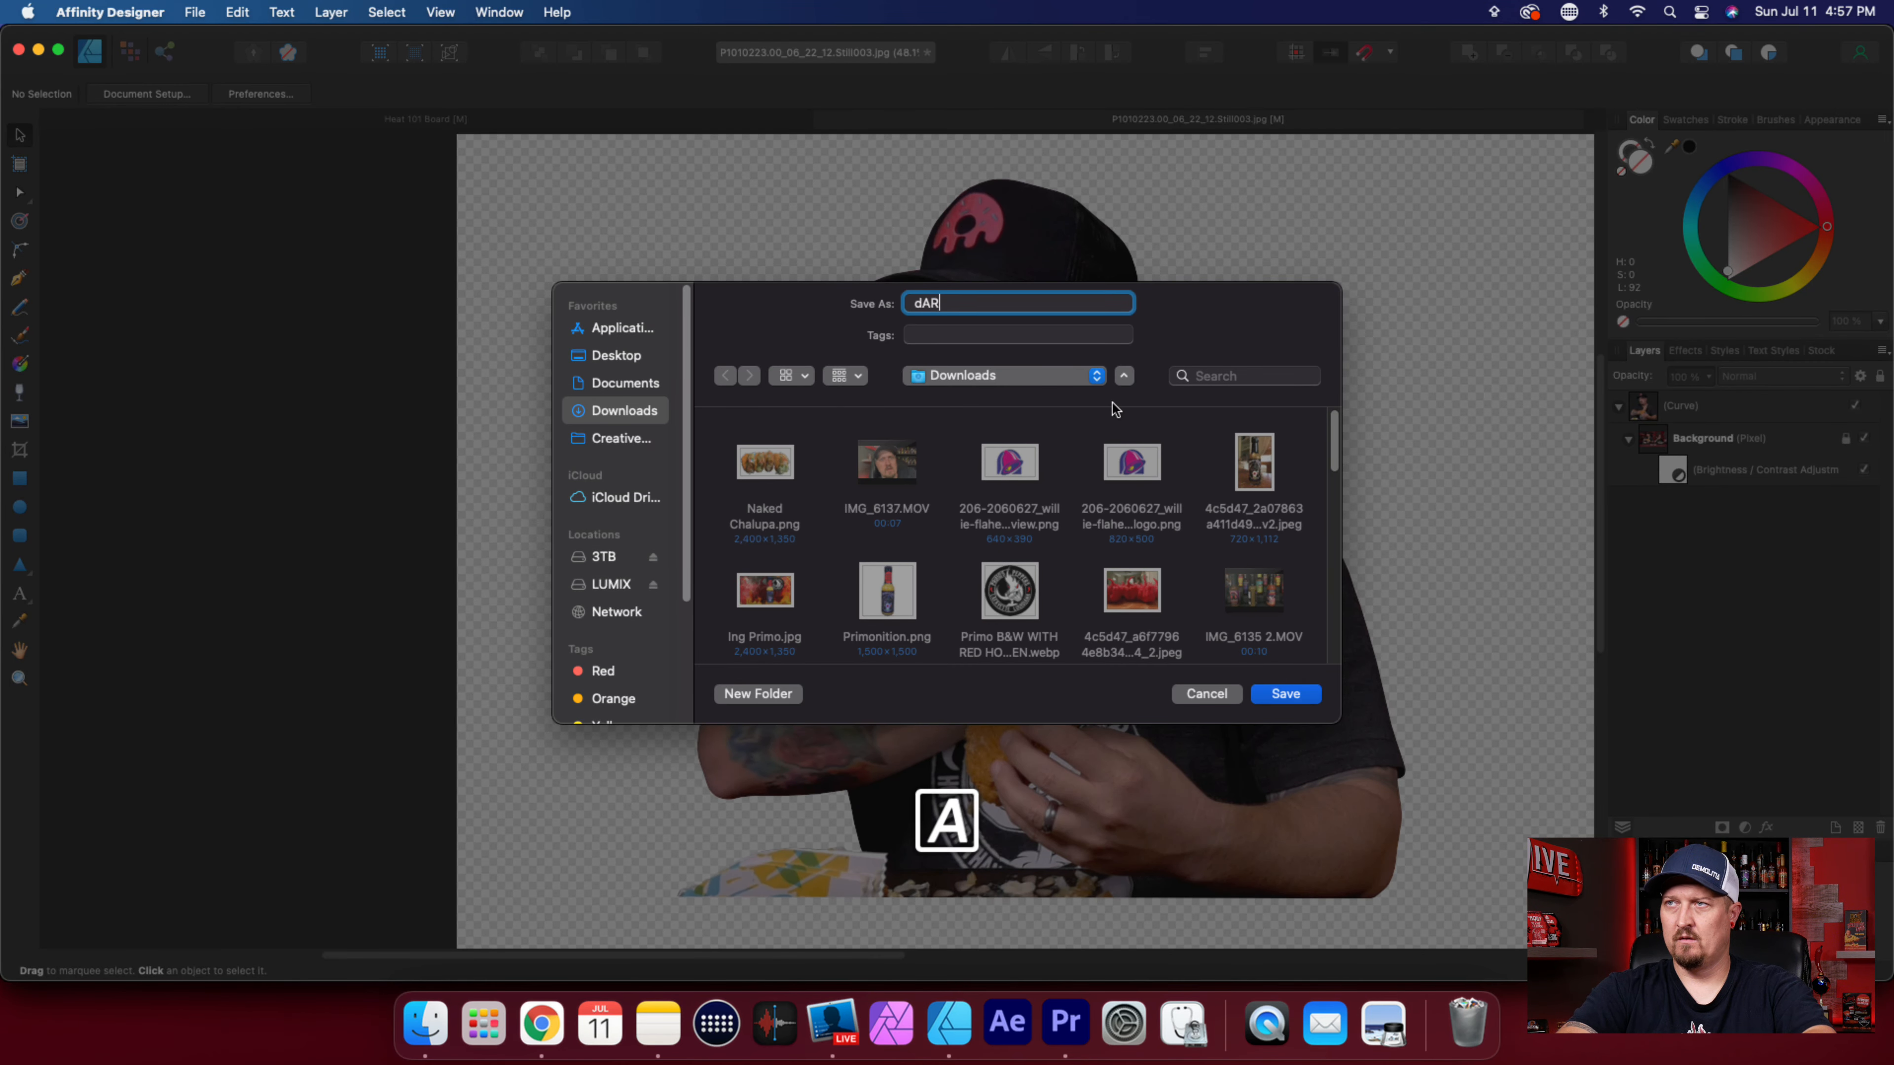
text(ark )
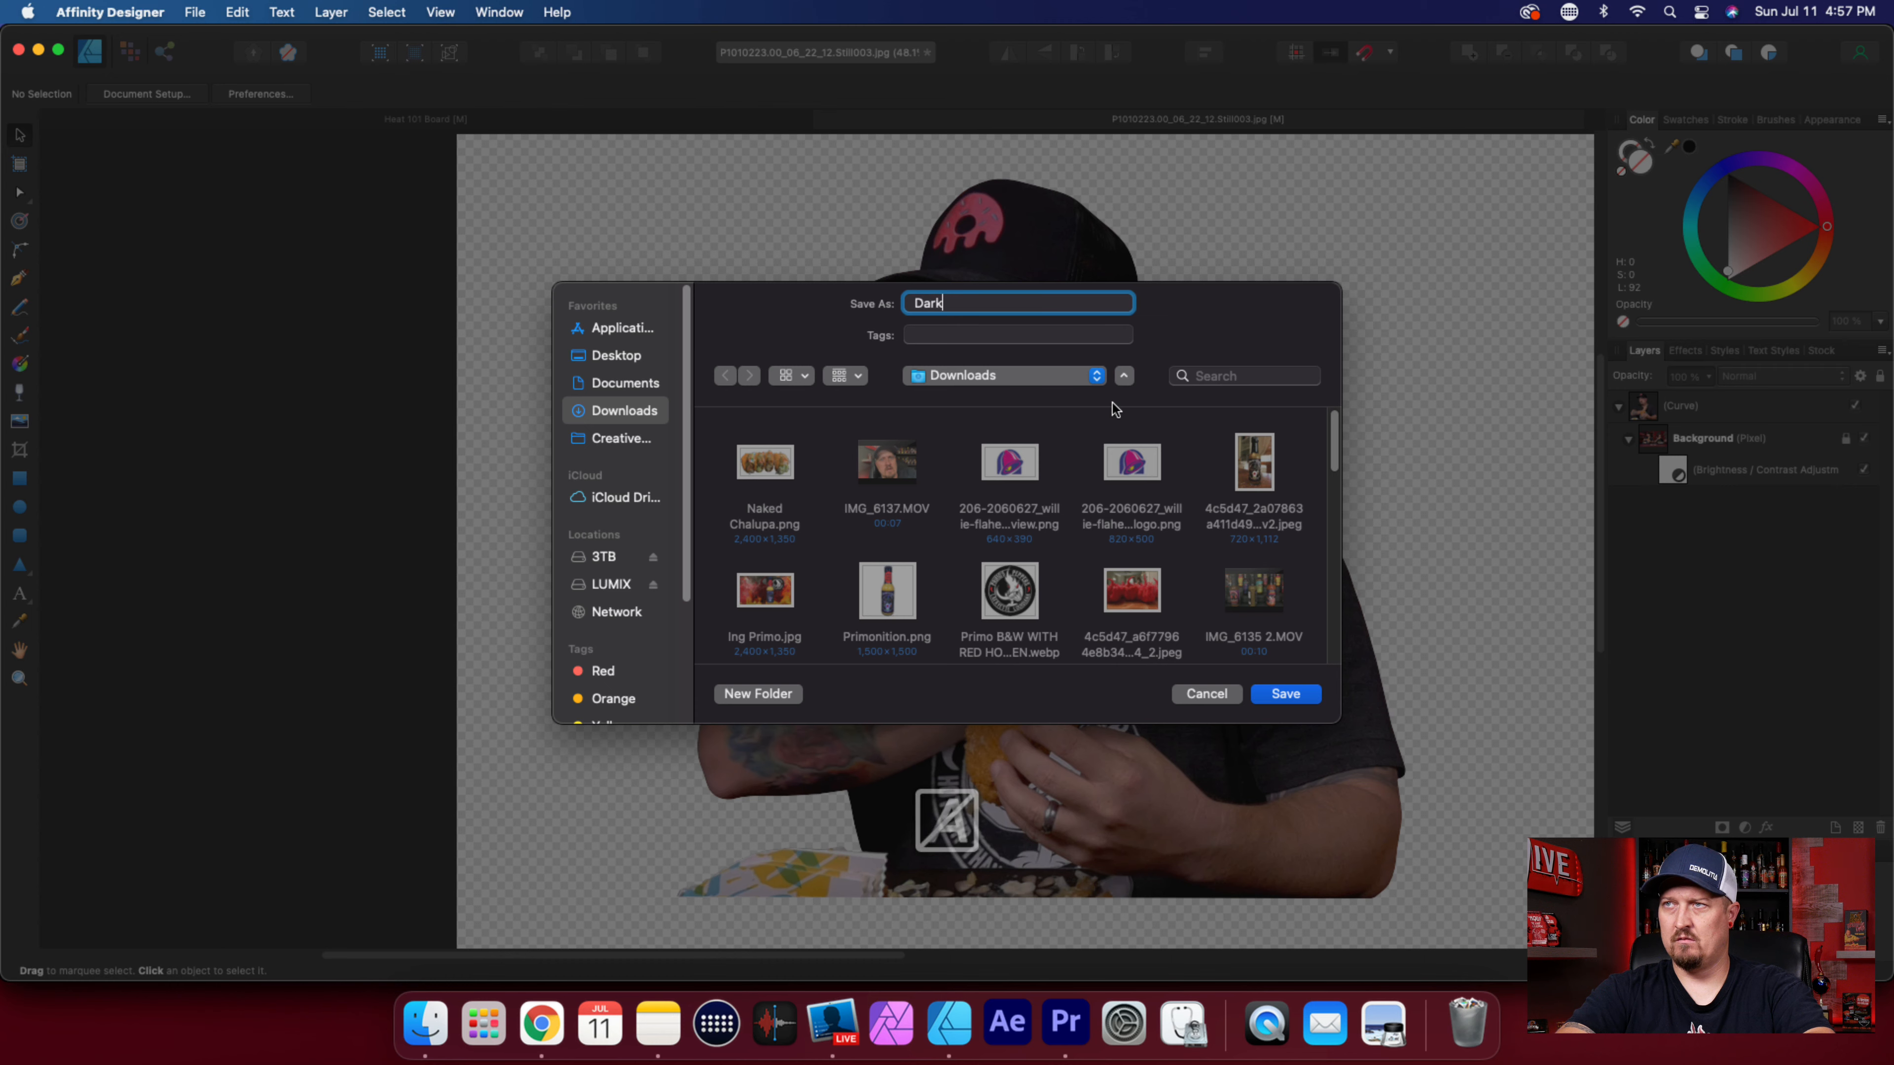
text(Taco)
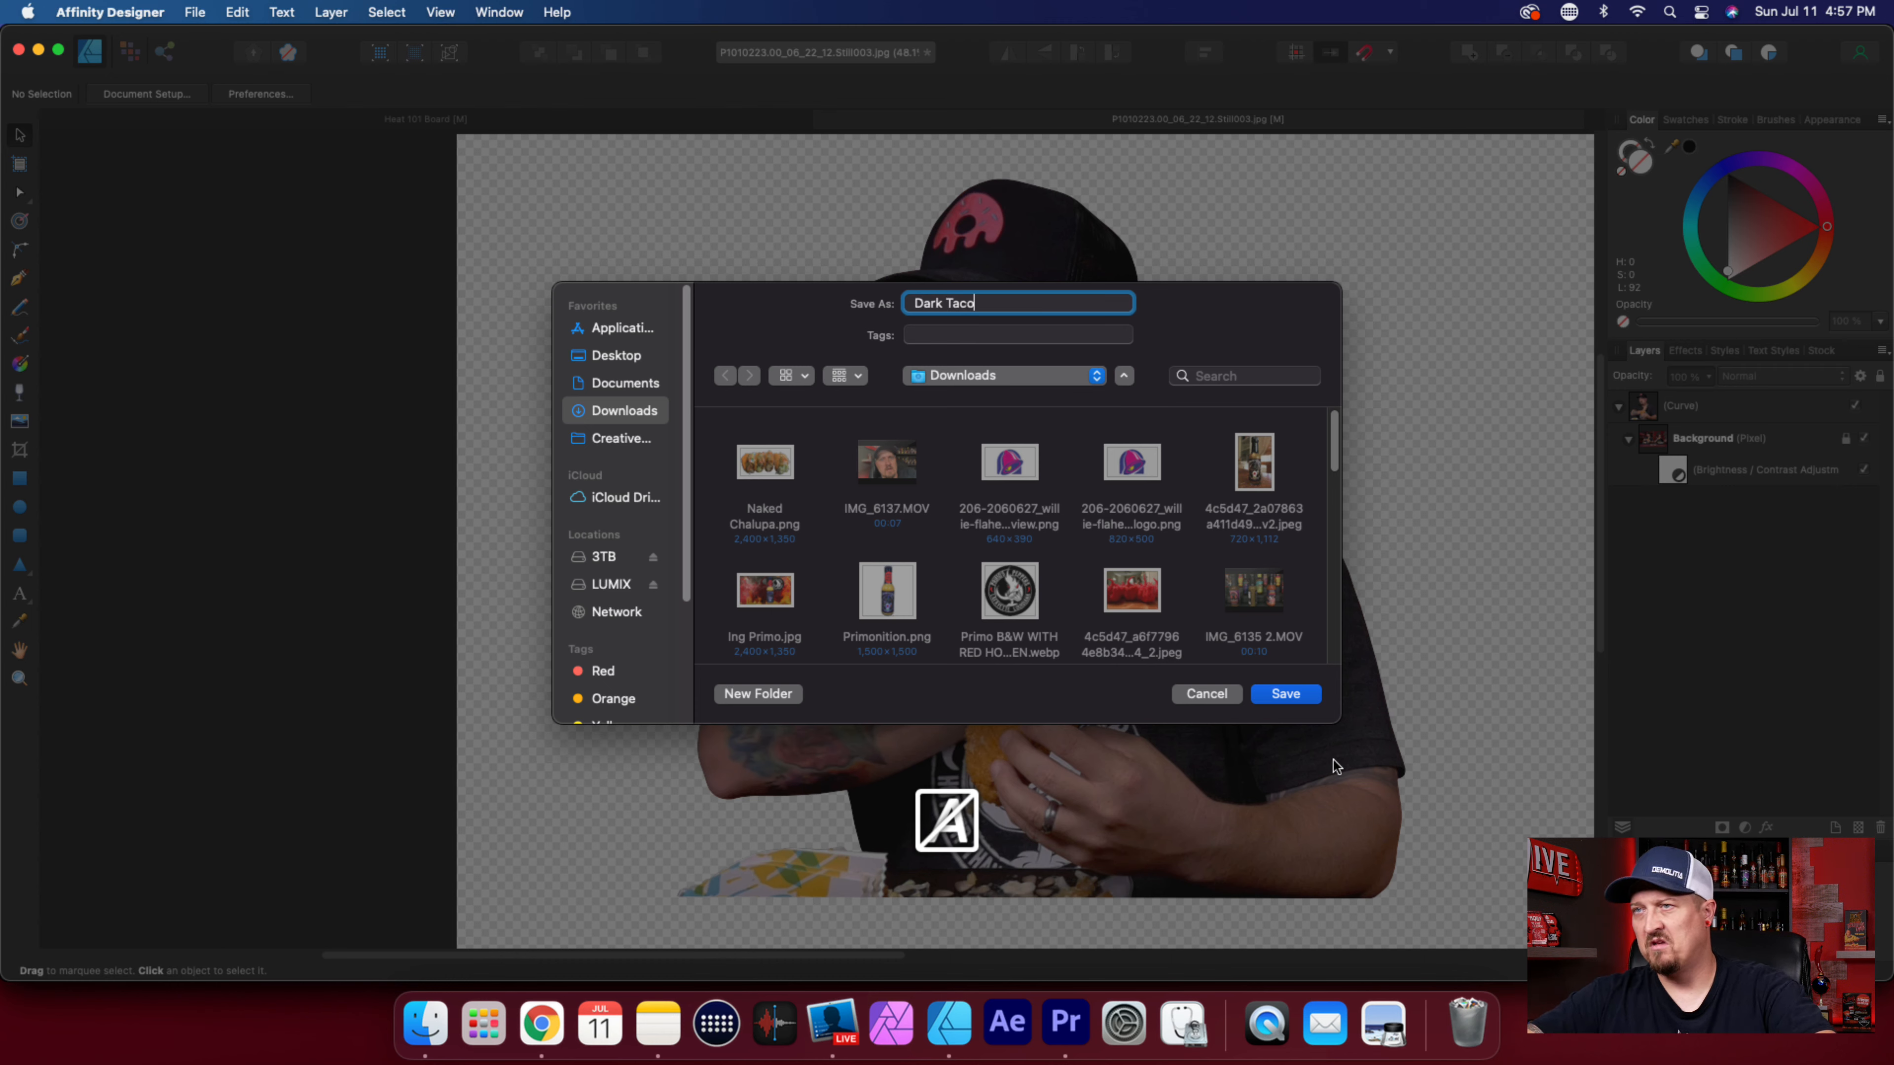
click(1290, 696)
Switch to the Heat 101 Board document and examine its artboards, ending with a close view of the Thumbnail Area artboard.
click(426, 119)
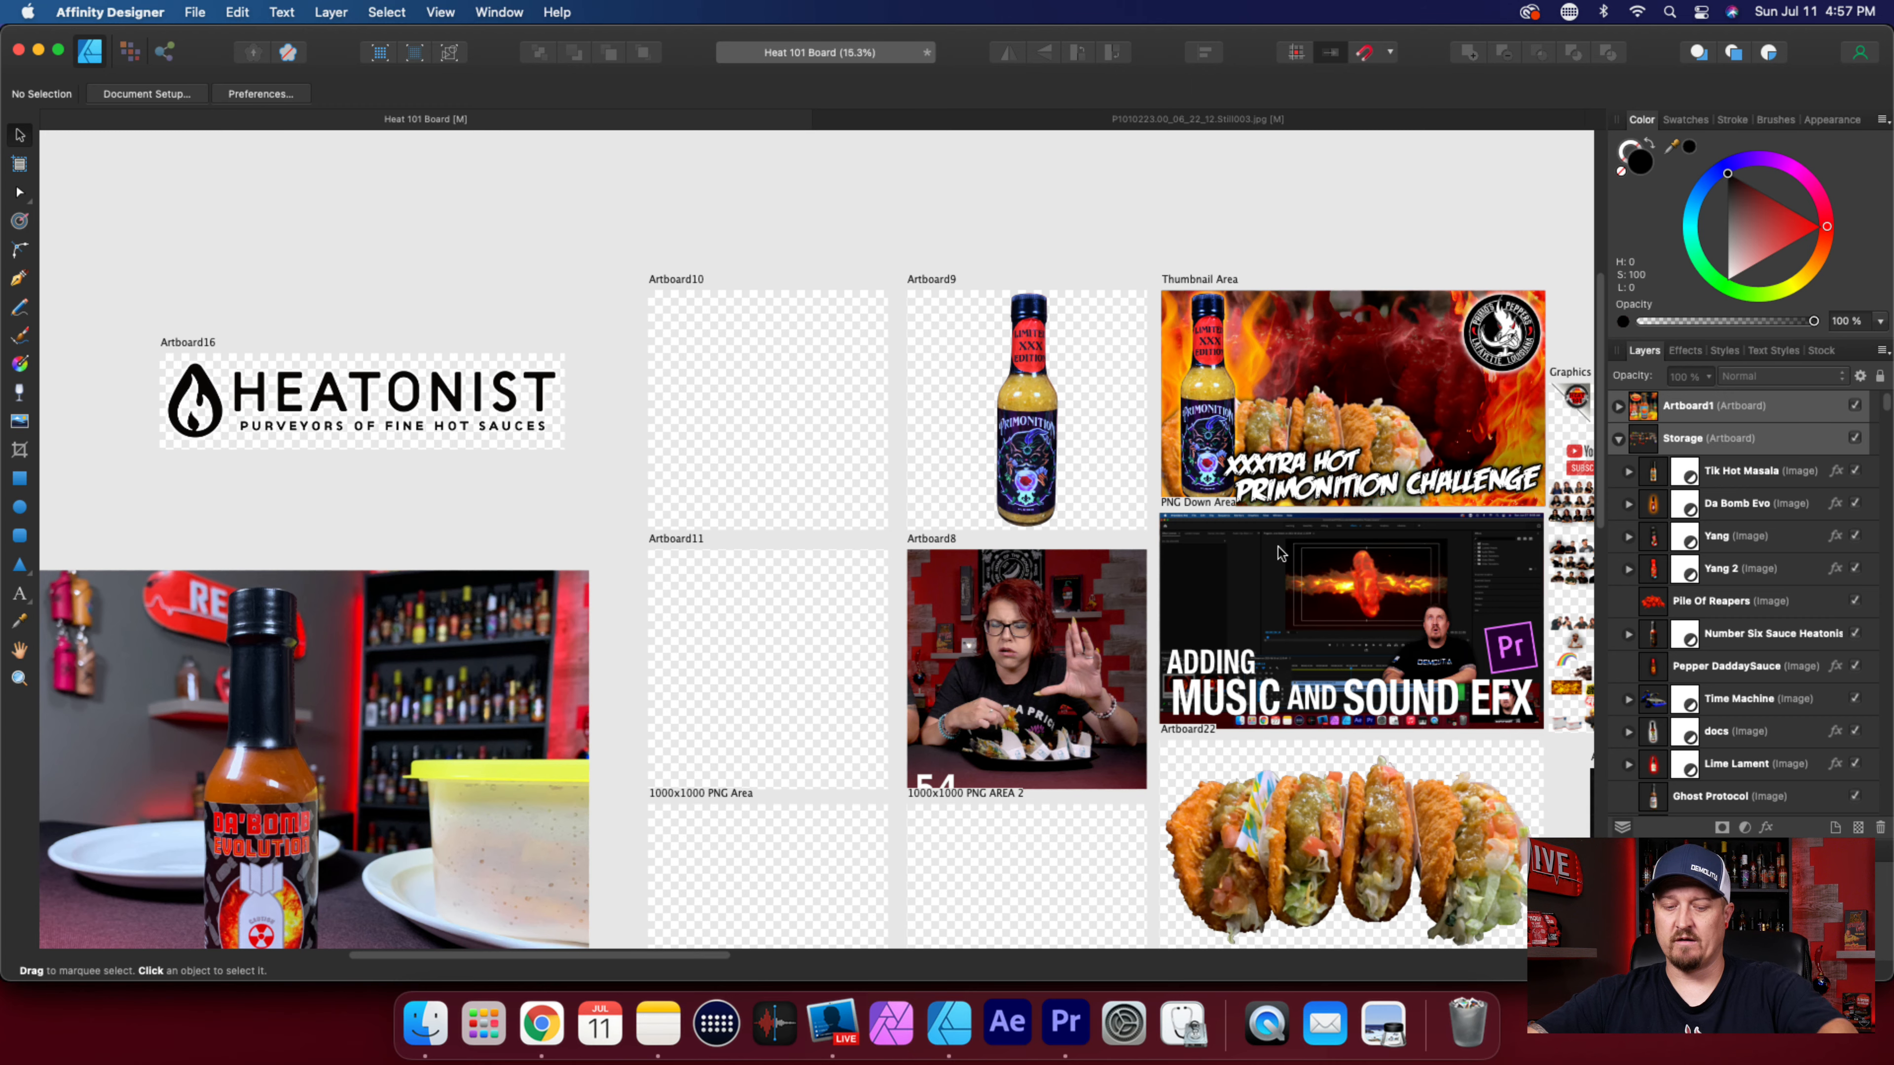
scroll(1275, 553, down, 5)
scroll(1276, 553, right, 6)
scroll(1275, 552, down, 3)
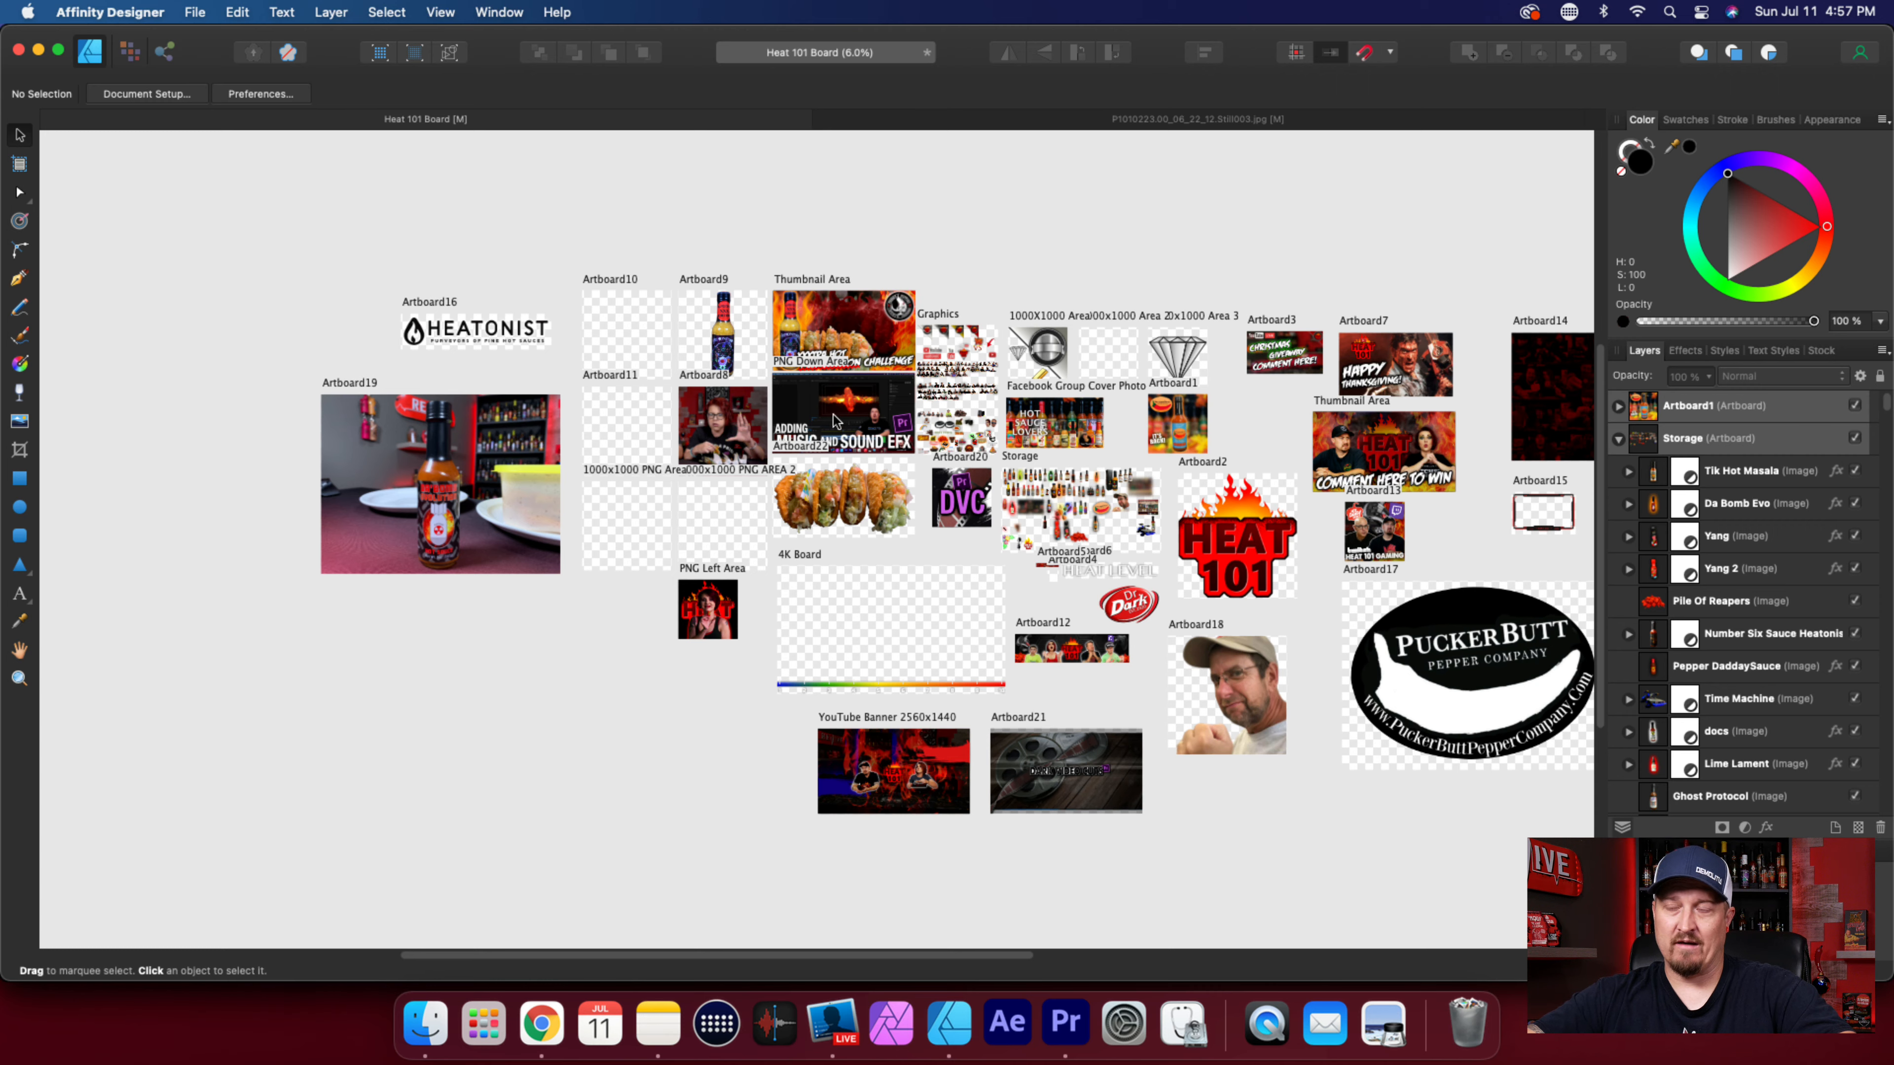
scroll(848, 338, up, 2)
scroll(852, 464, up, 3)
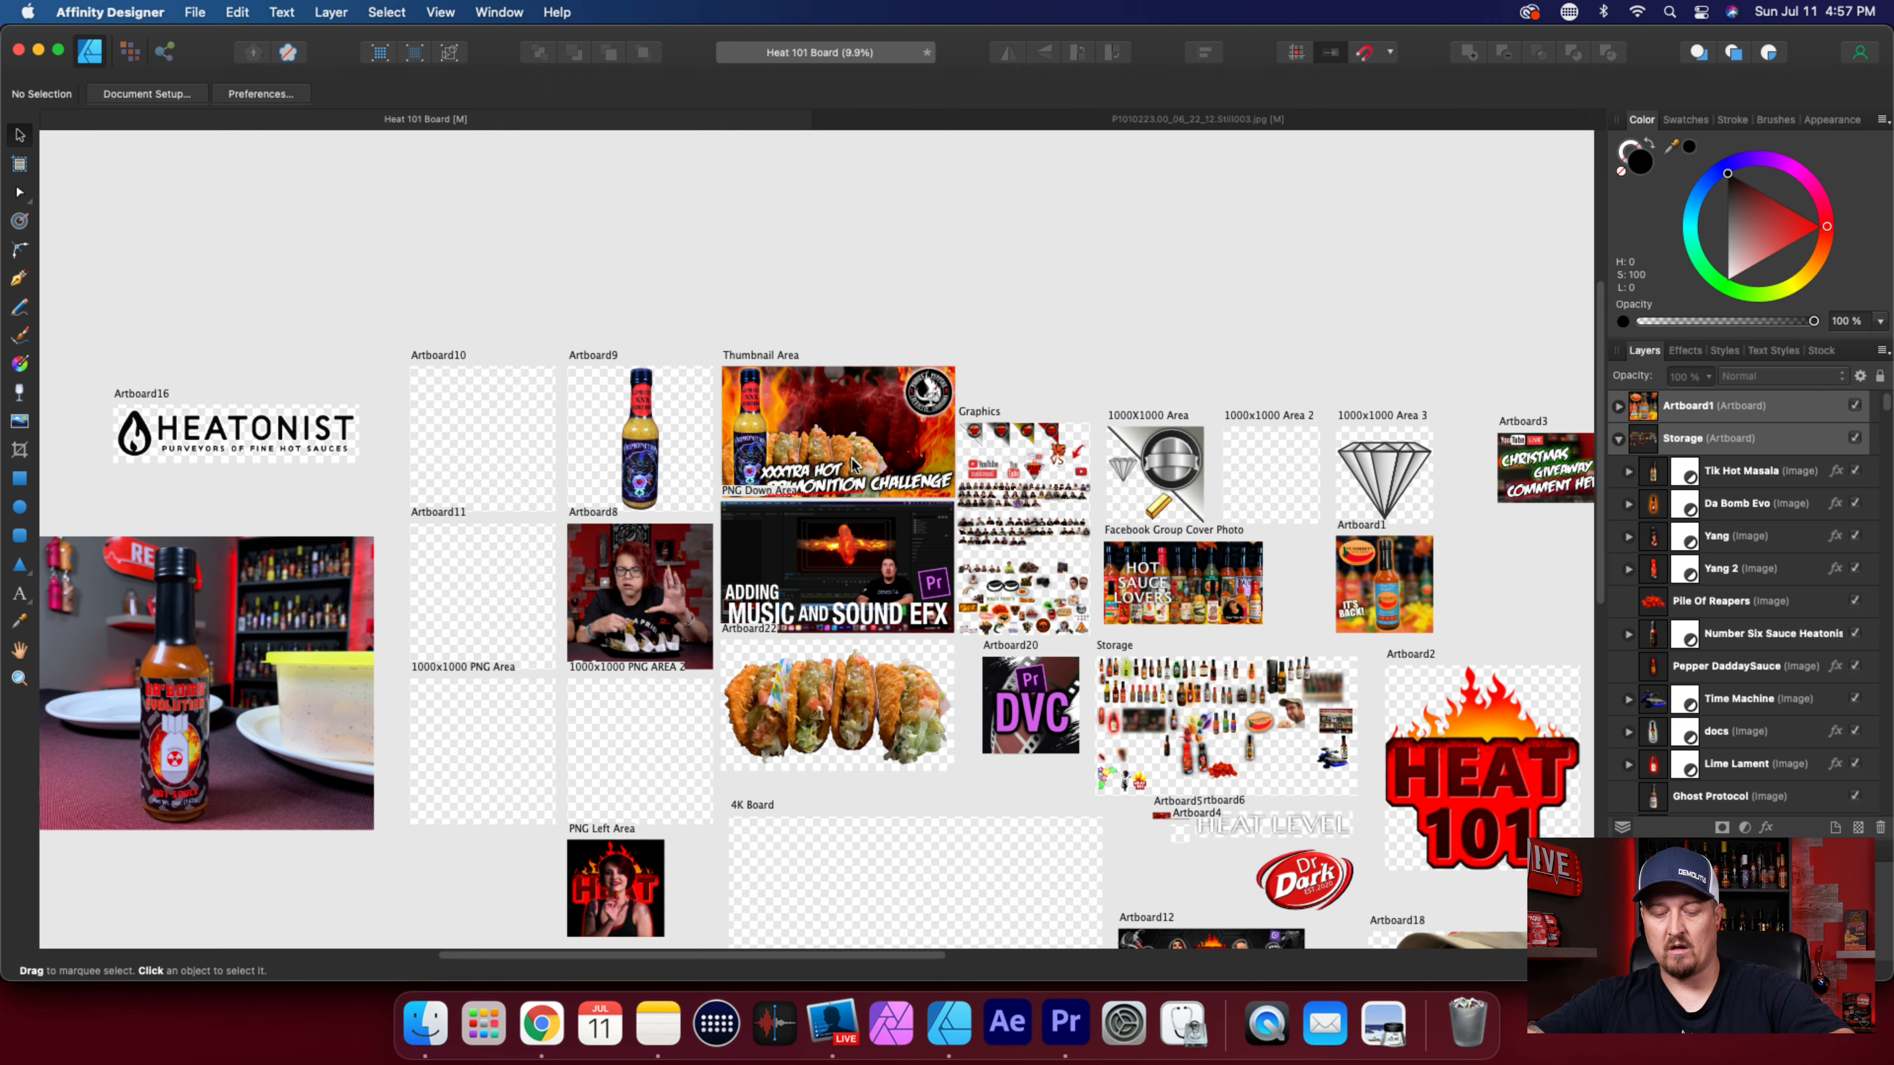
scroll(851, 459, up, 6)
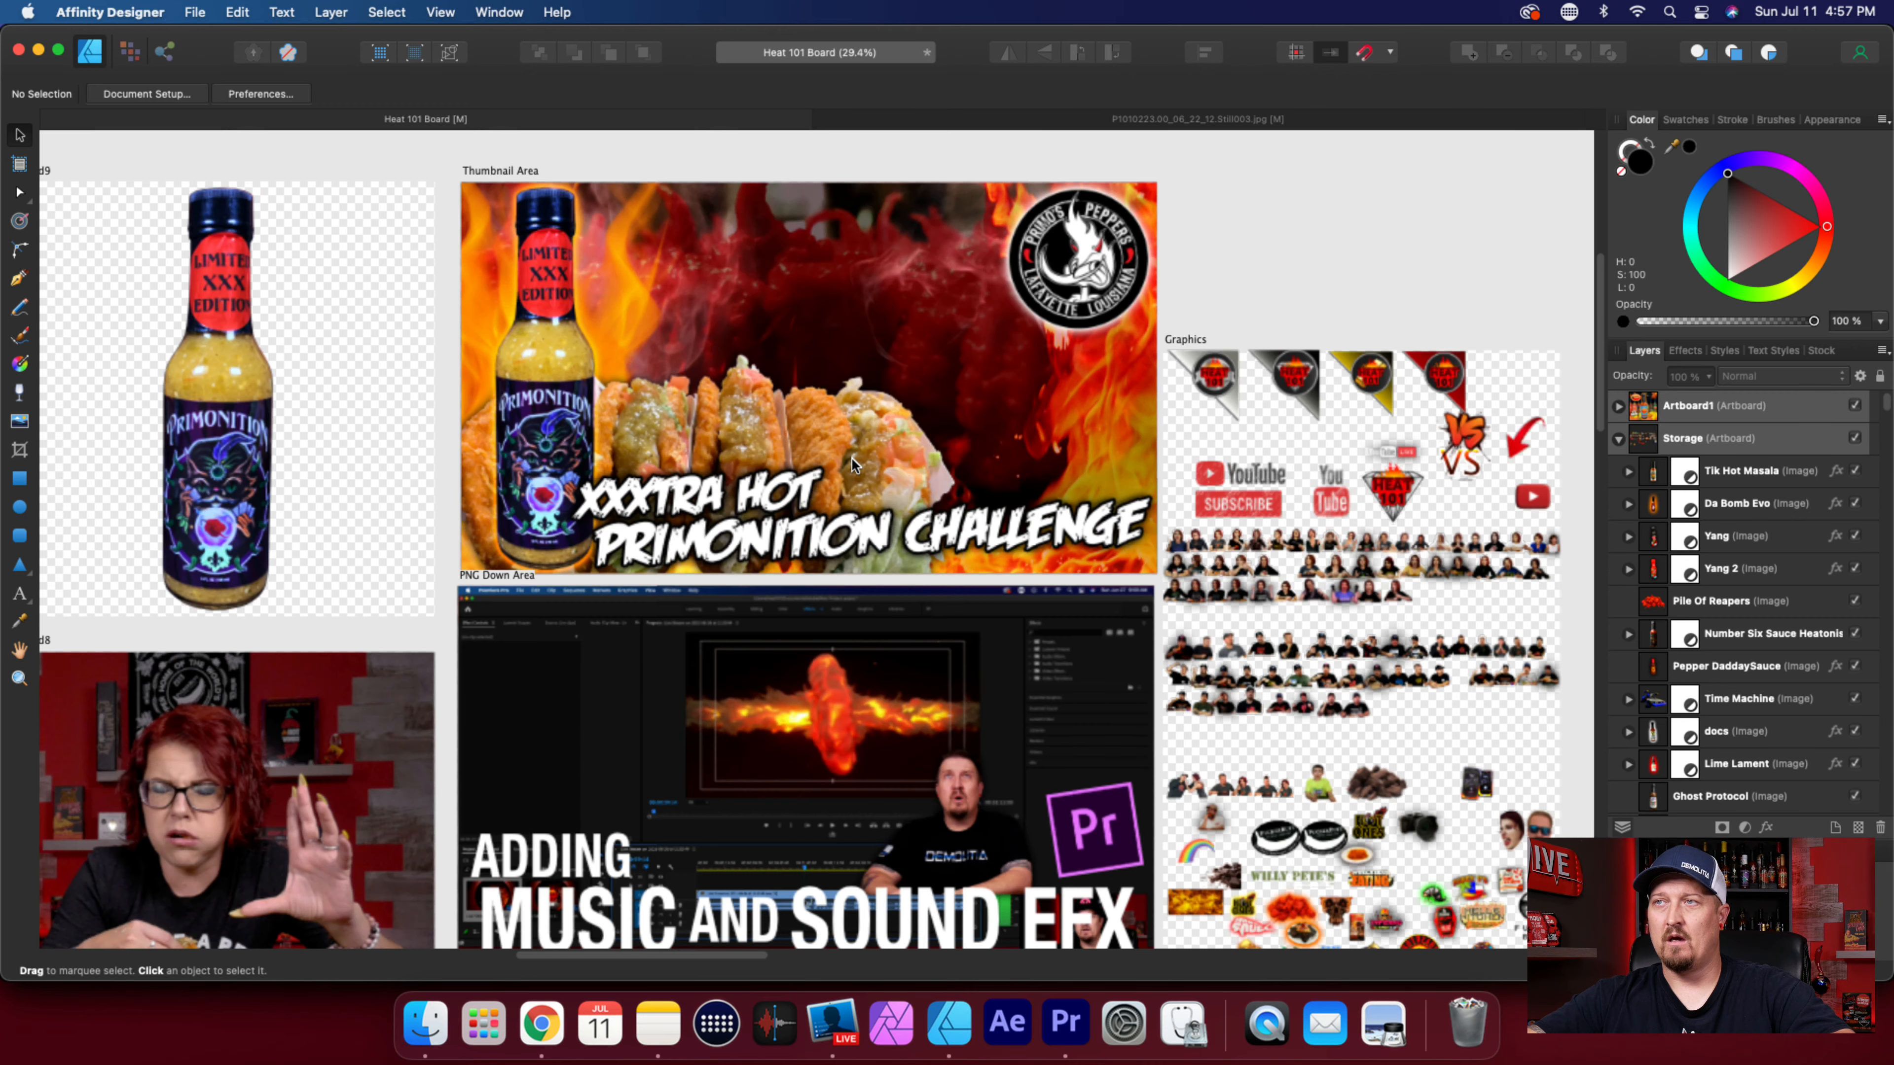
scroll(851, 457, up, 3)
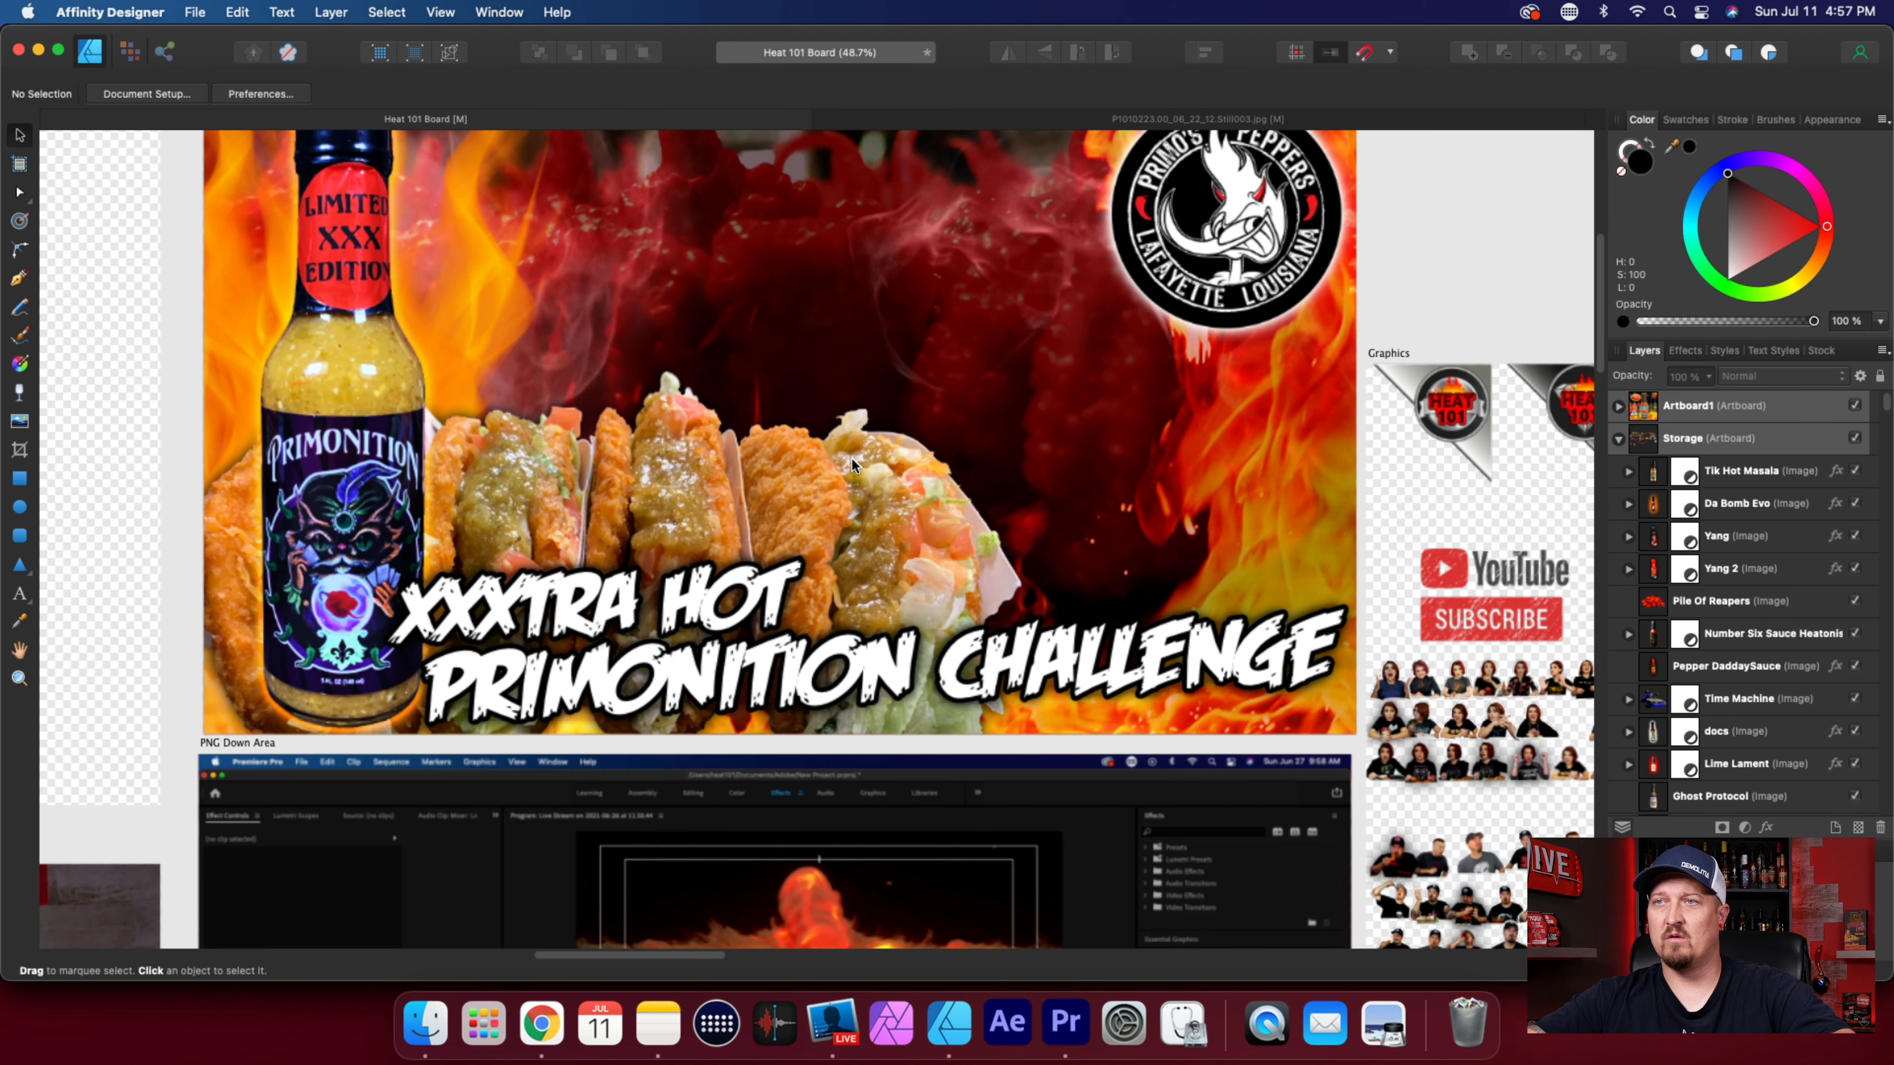
scroll(851, 457, up, 3)
scroll(852, 458, left, 3)
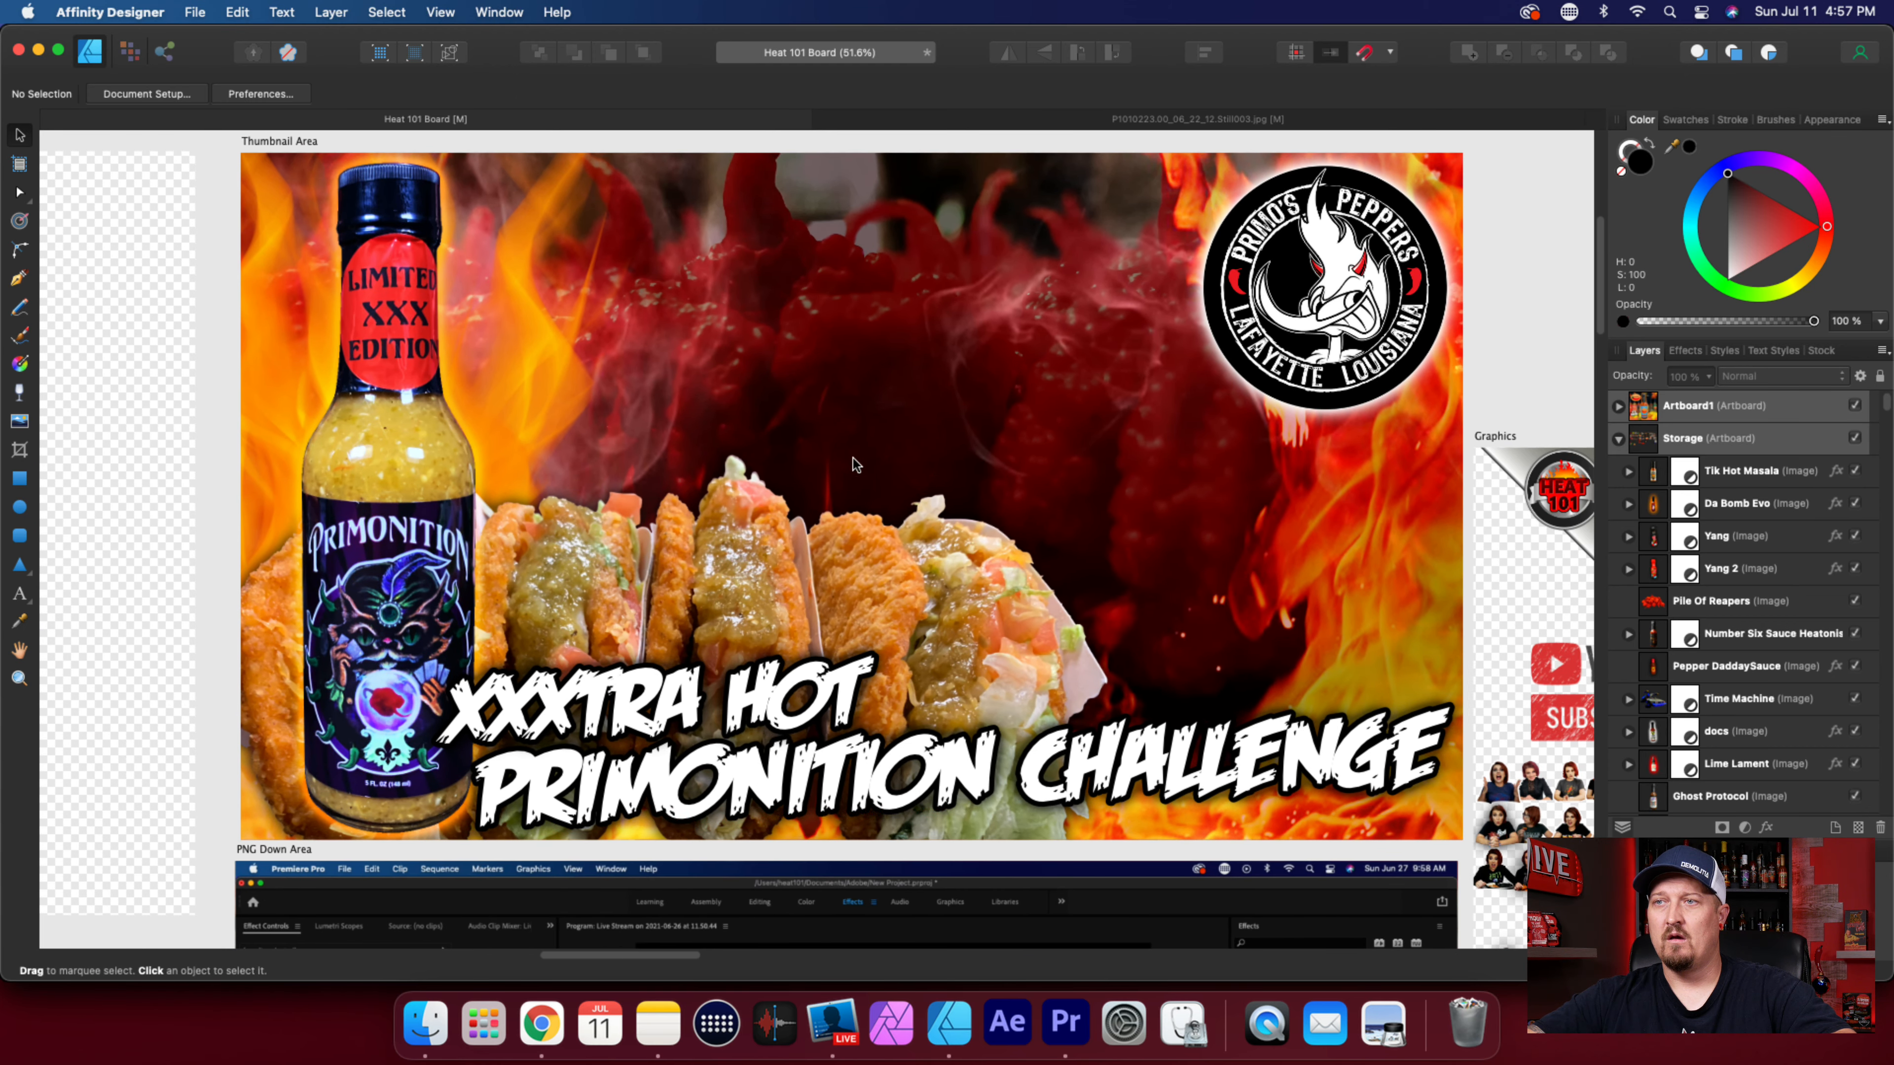
Place the Dark Taco image from the Downloads folder onto the Heat 101 Board.
click(433, 1031)
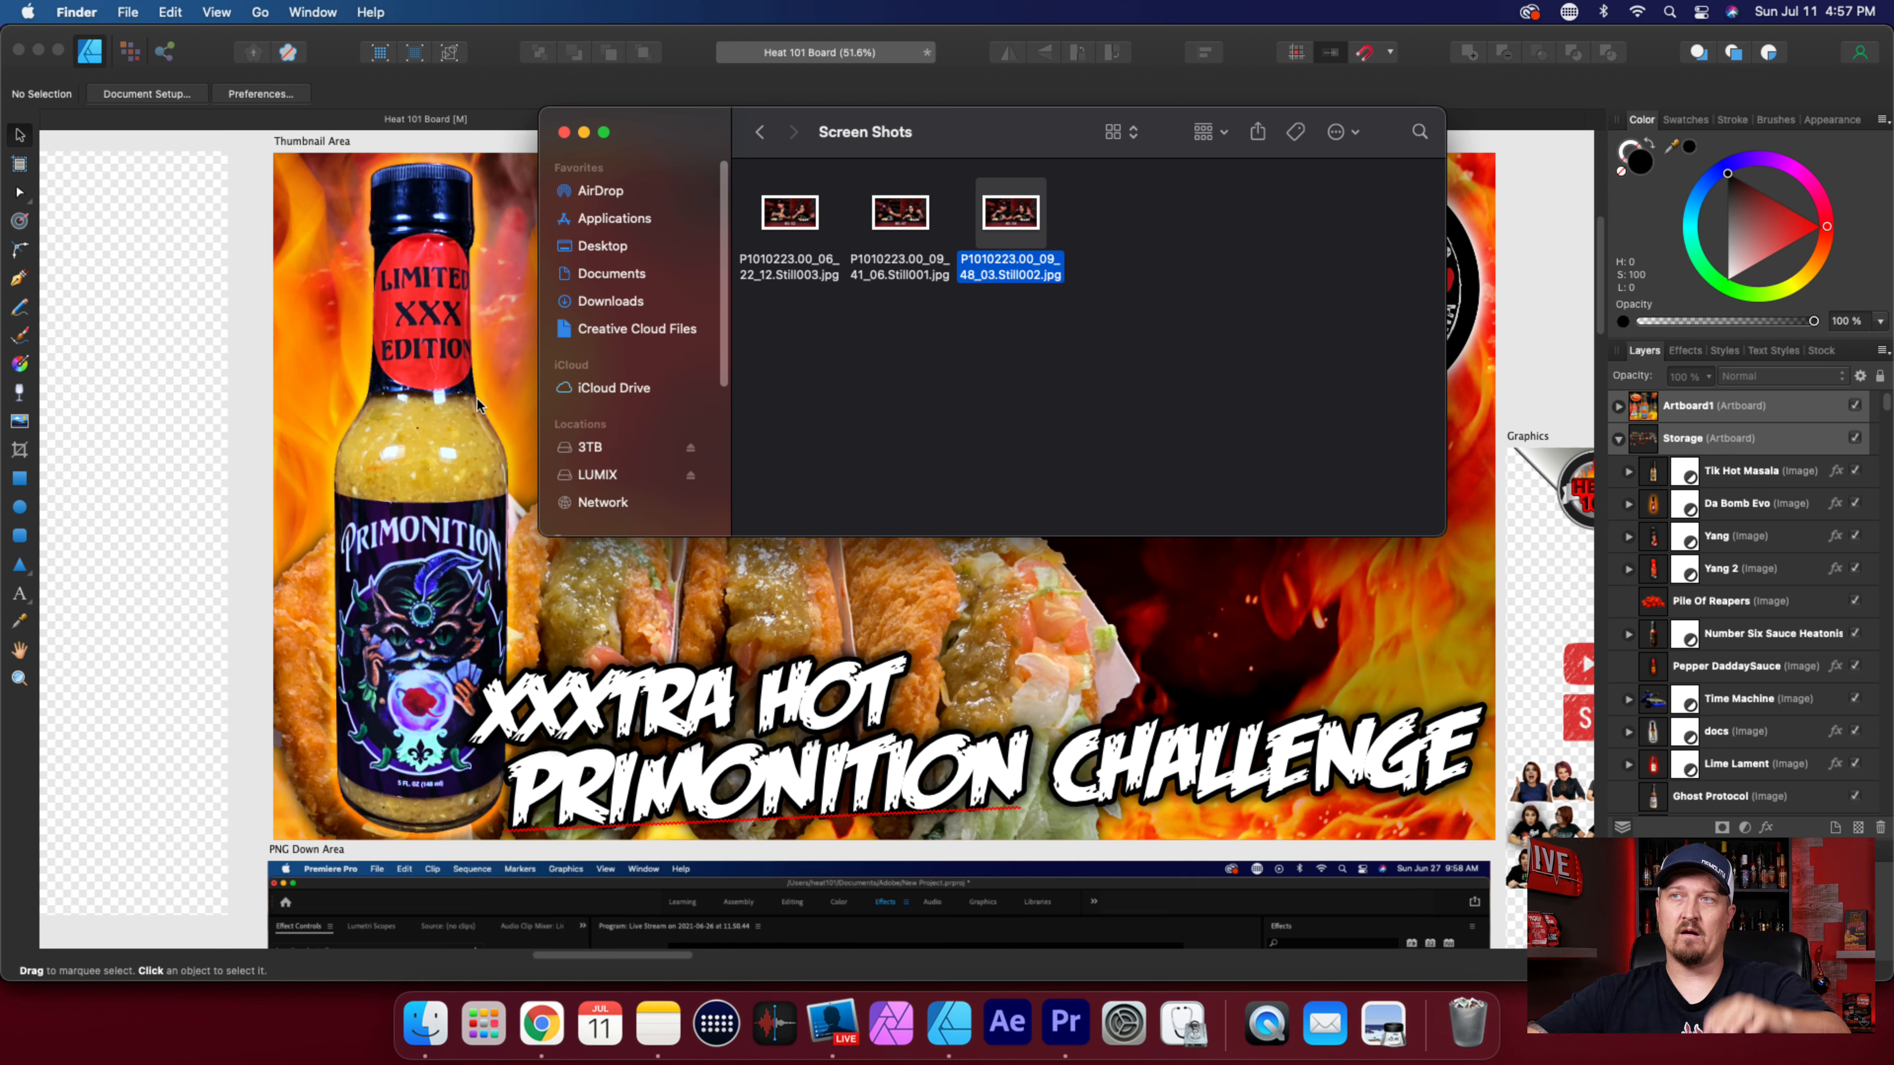
click(605, 303)
drag(801, 238, 798, 632)
scroll(798, 632, down, 3)
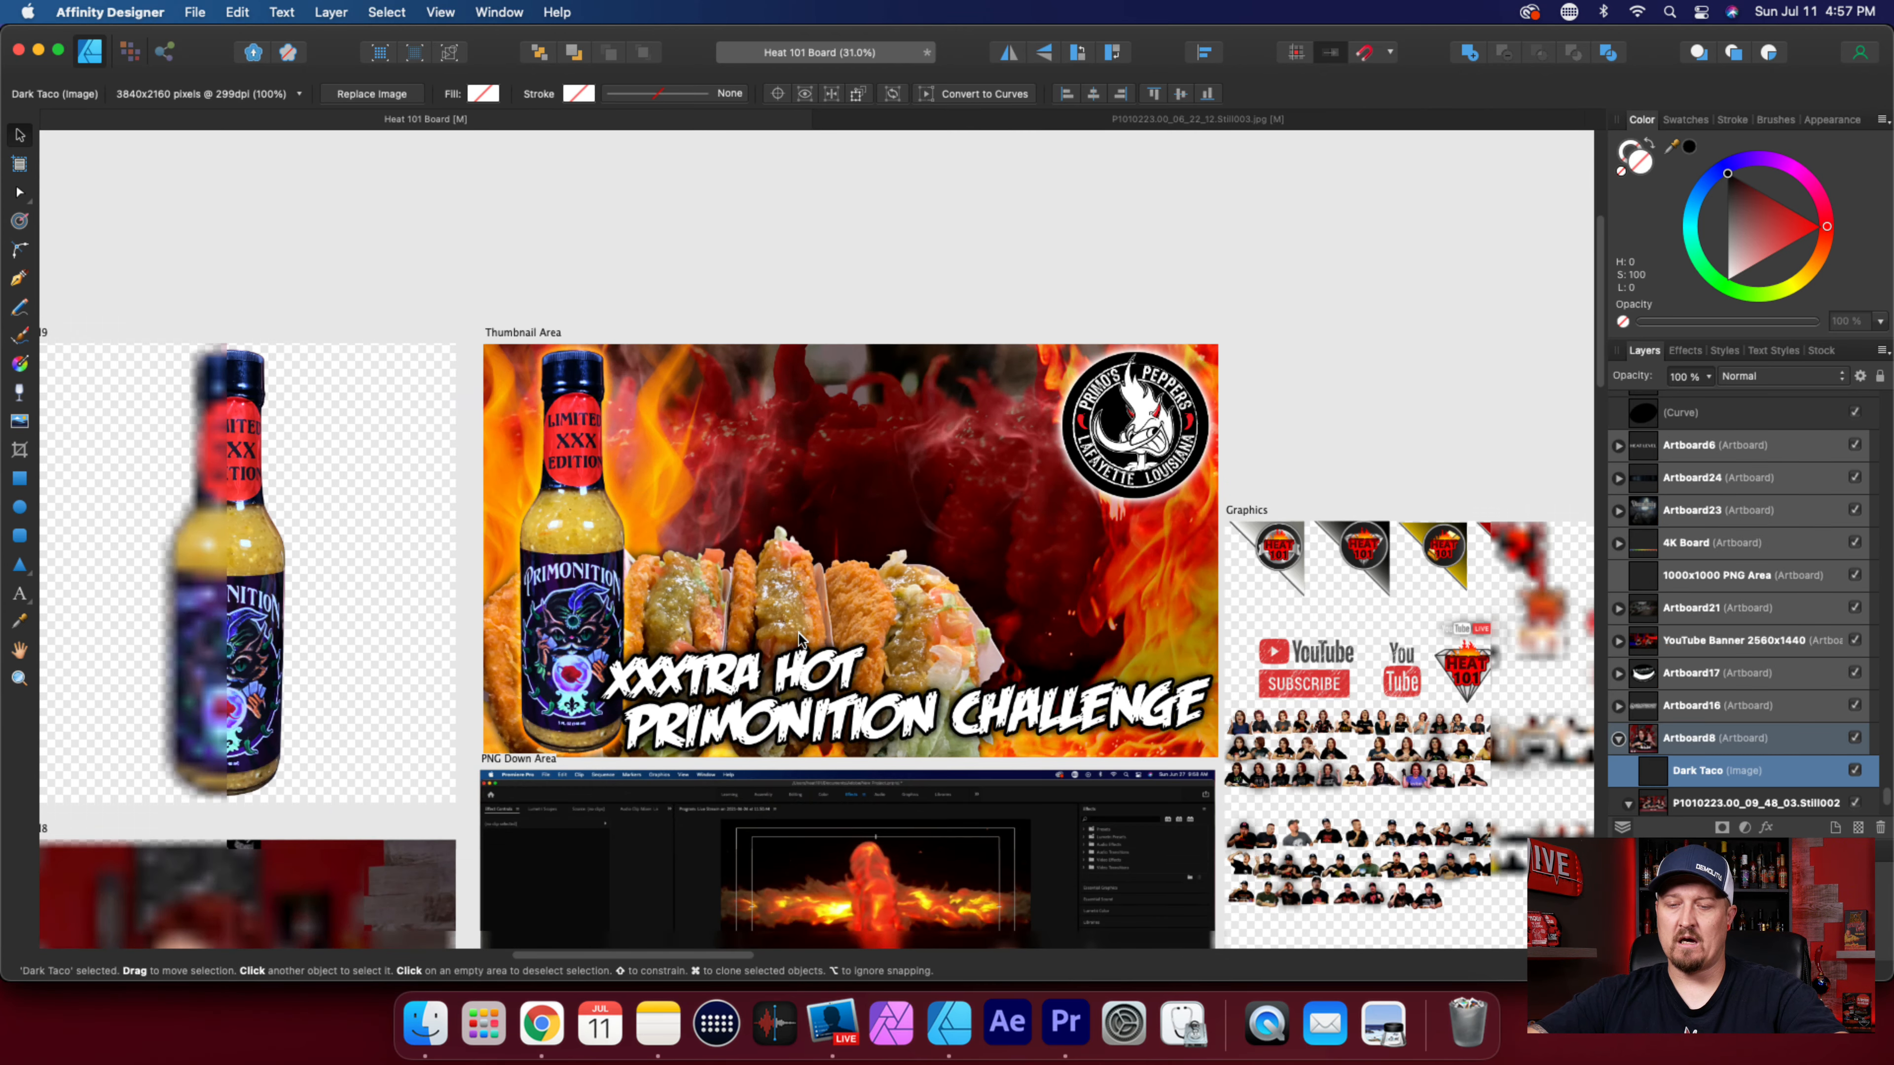
scroll(304, 731, down, 5)
scroll(303, 731, left, 3)
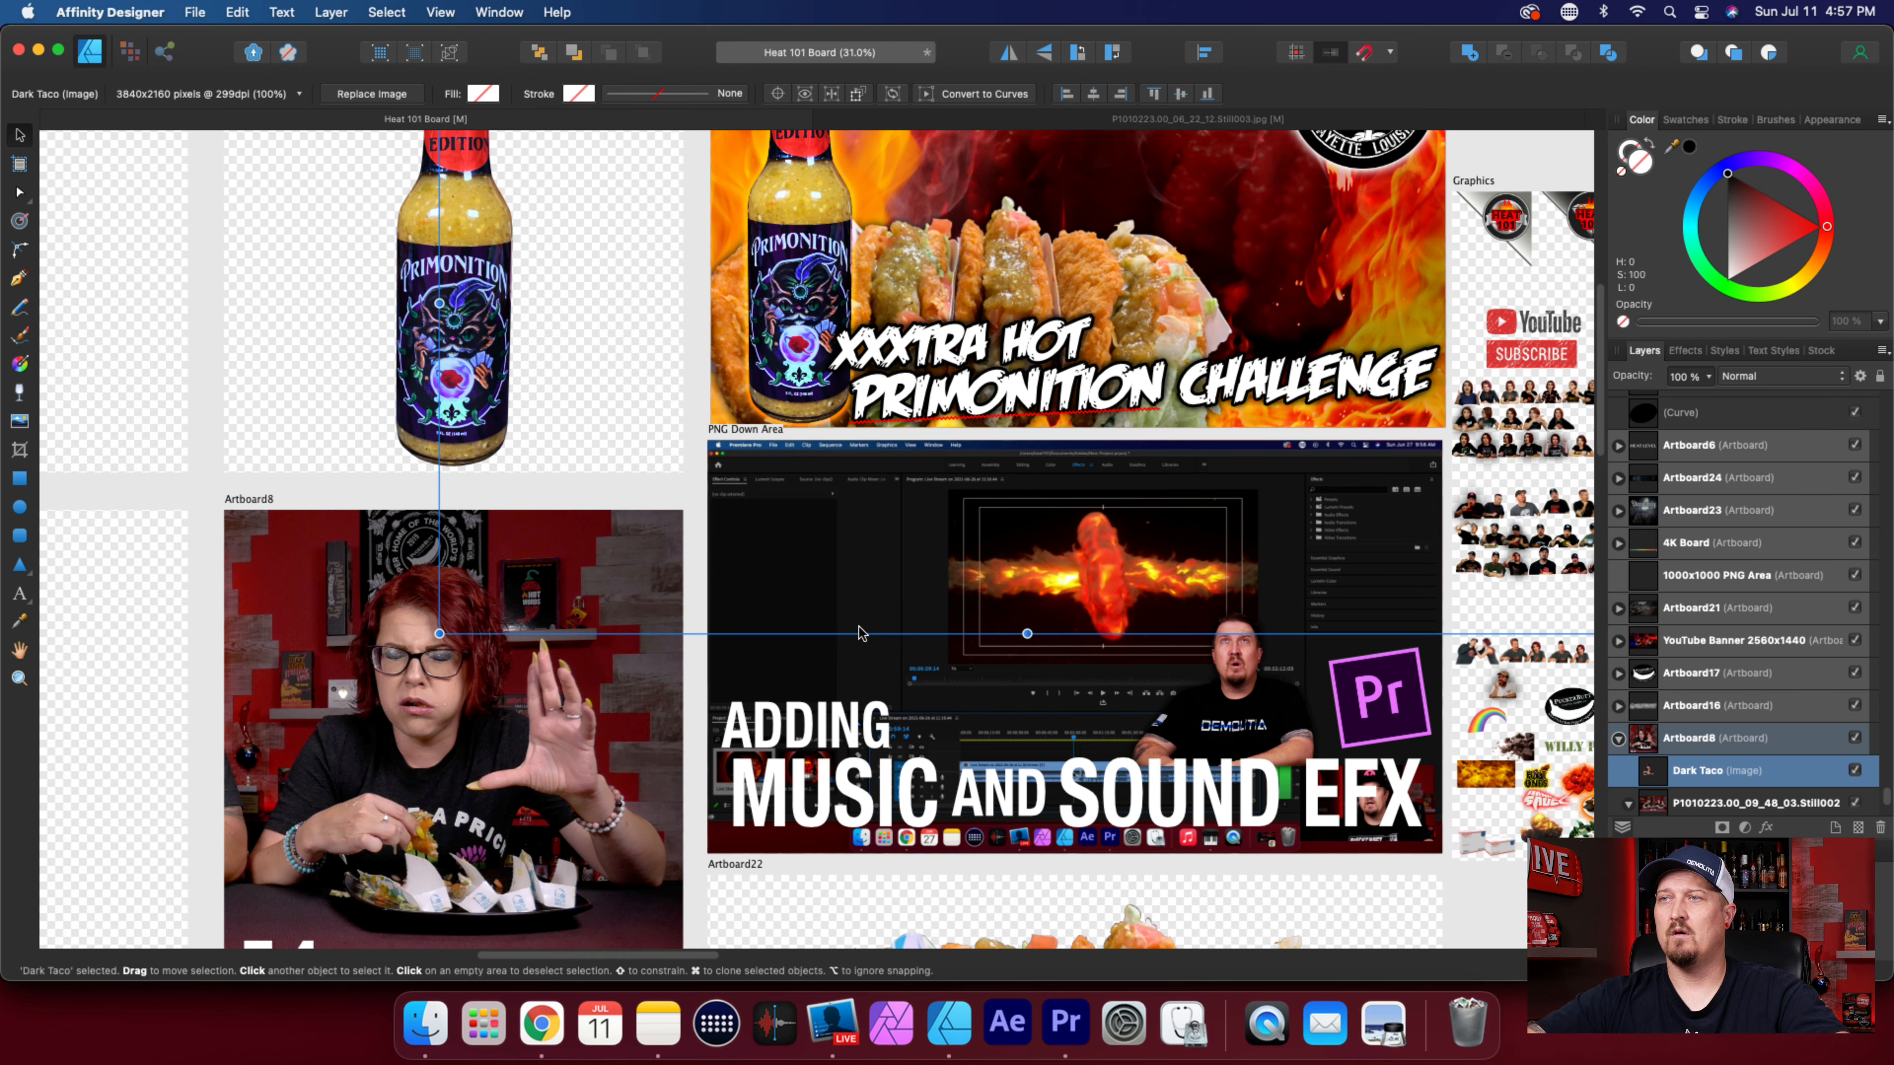
scroll(489, 716, down, 5)
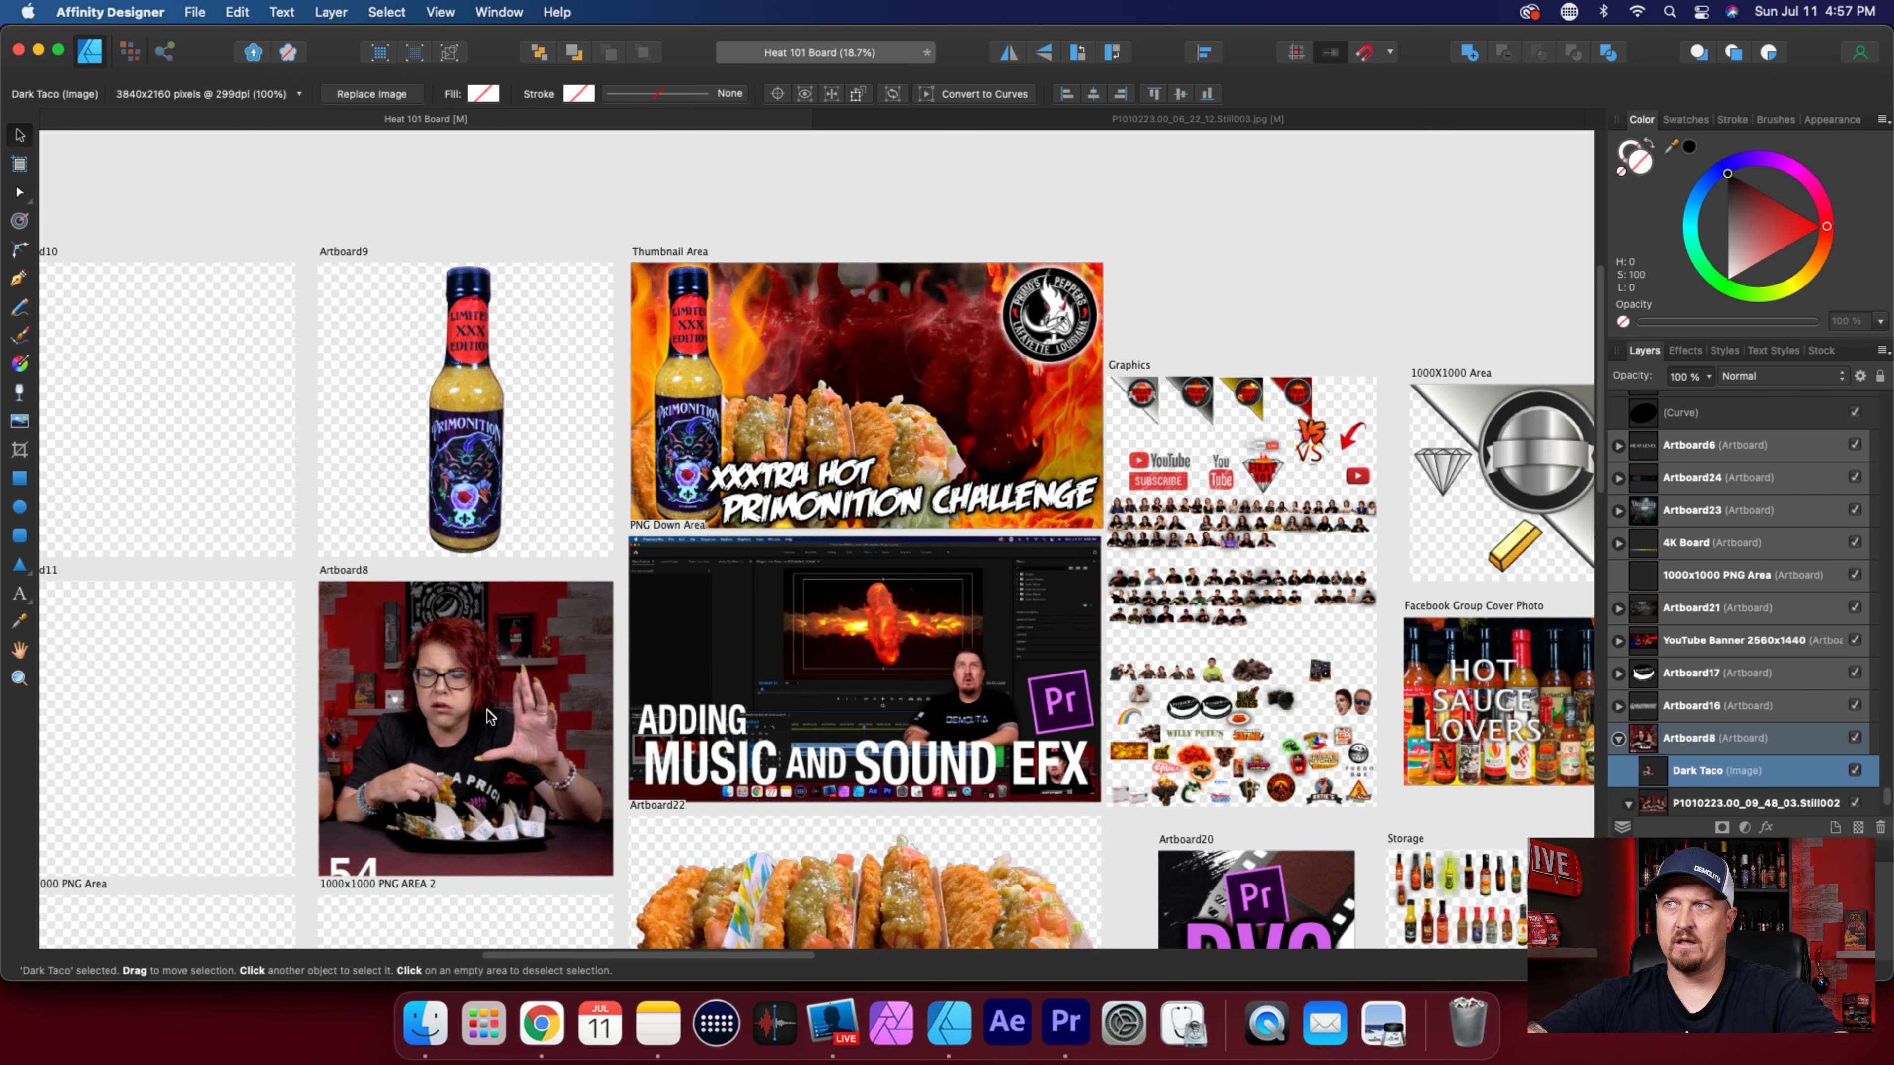
scroll(797, 414, up, 5)
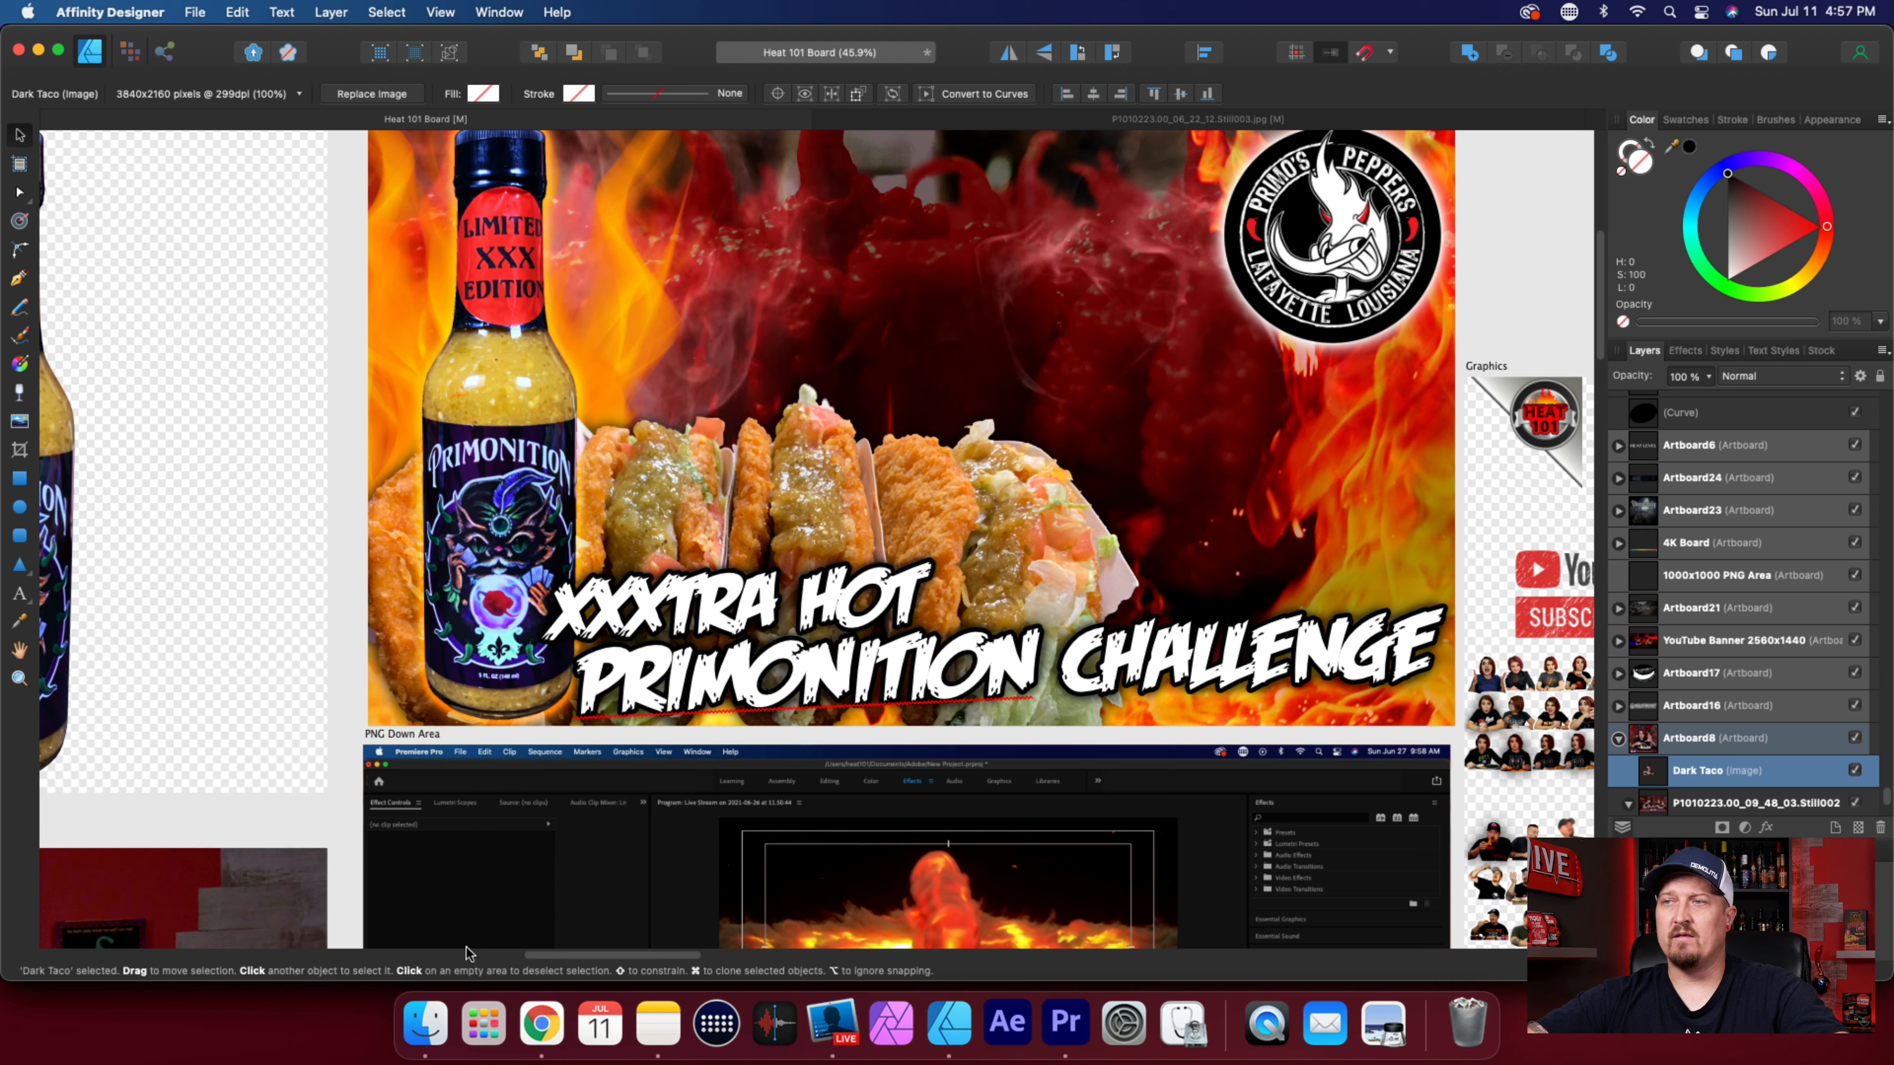
Try placing a second copy of the Dark Taco image over the Thumbnail Area artboard.
click(425, 1023)
drag(795, 216, 795, 514)
key(super+Tab)
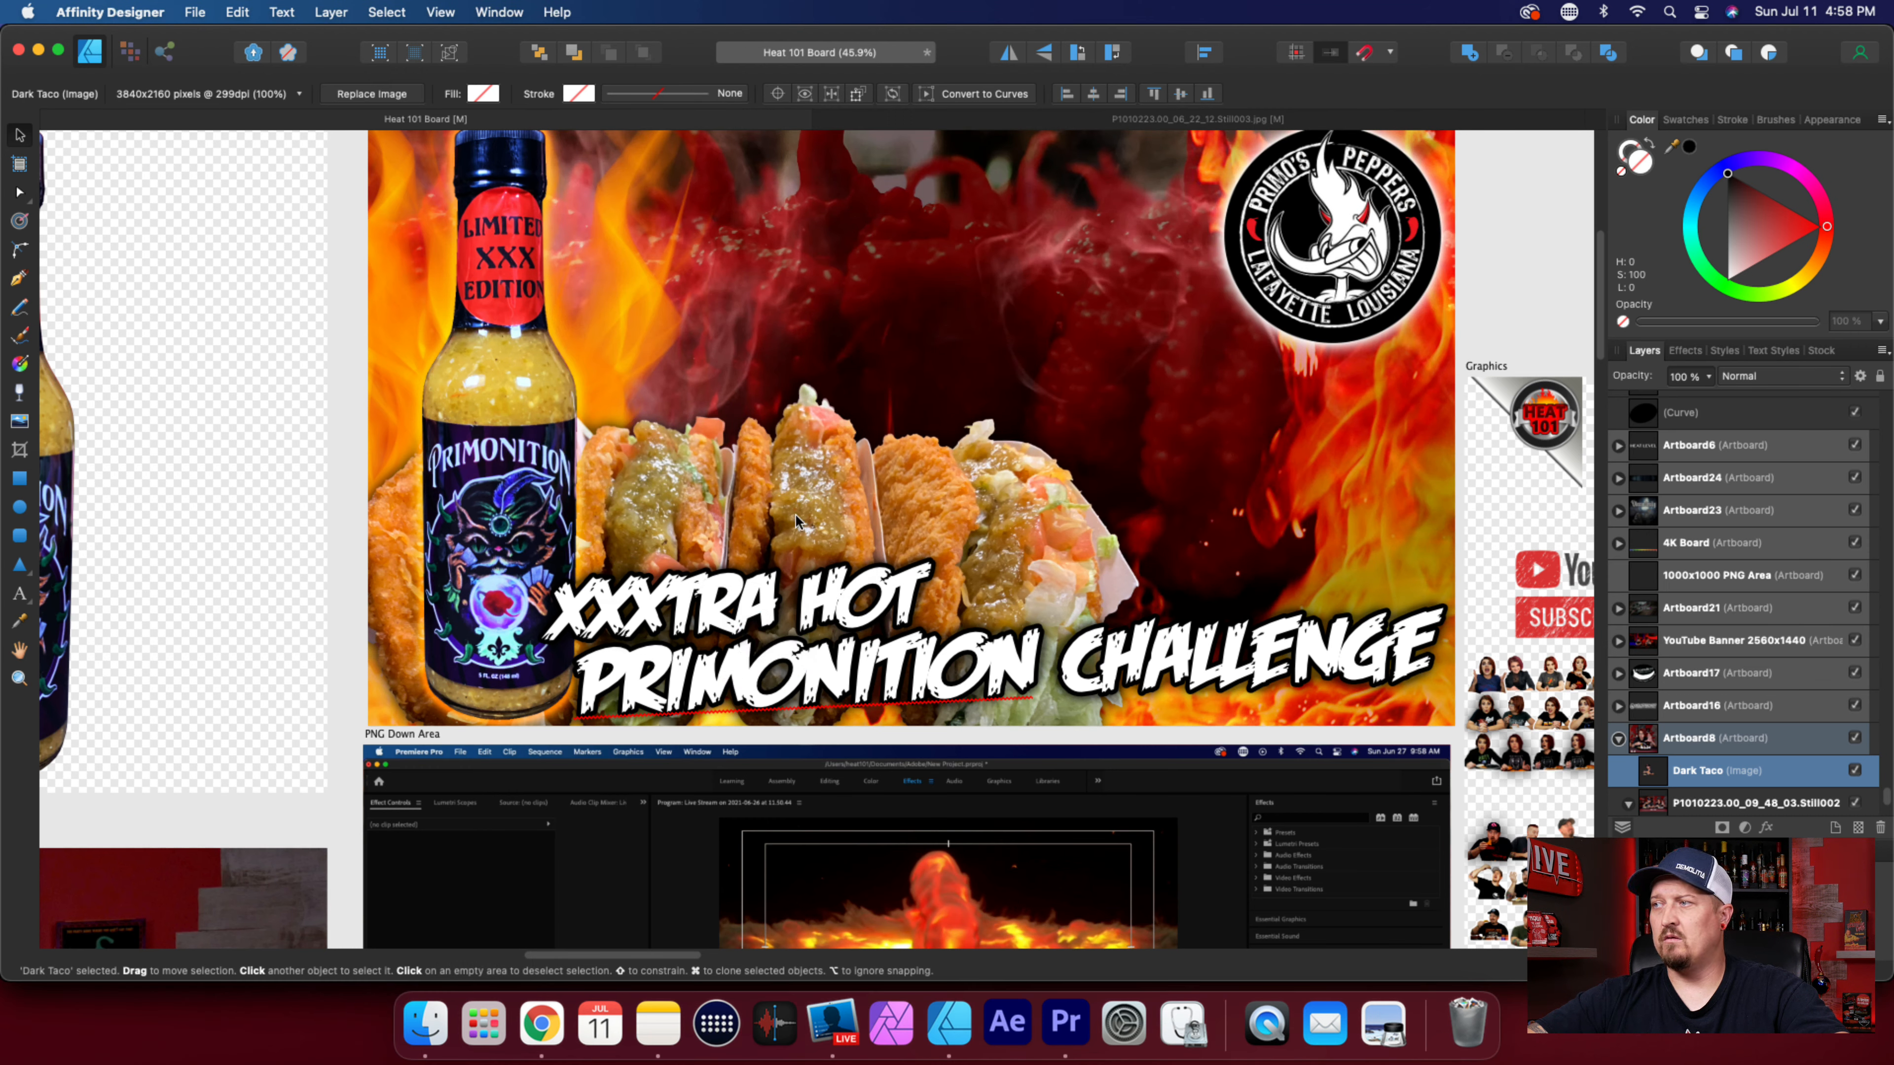
scroll(796, 514, down, 3)
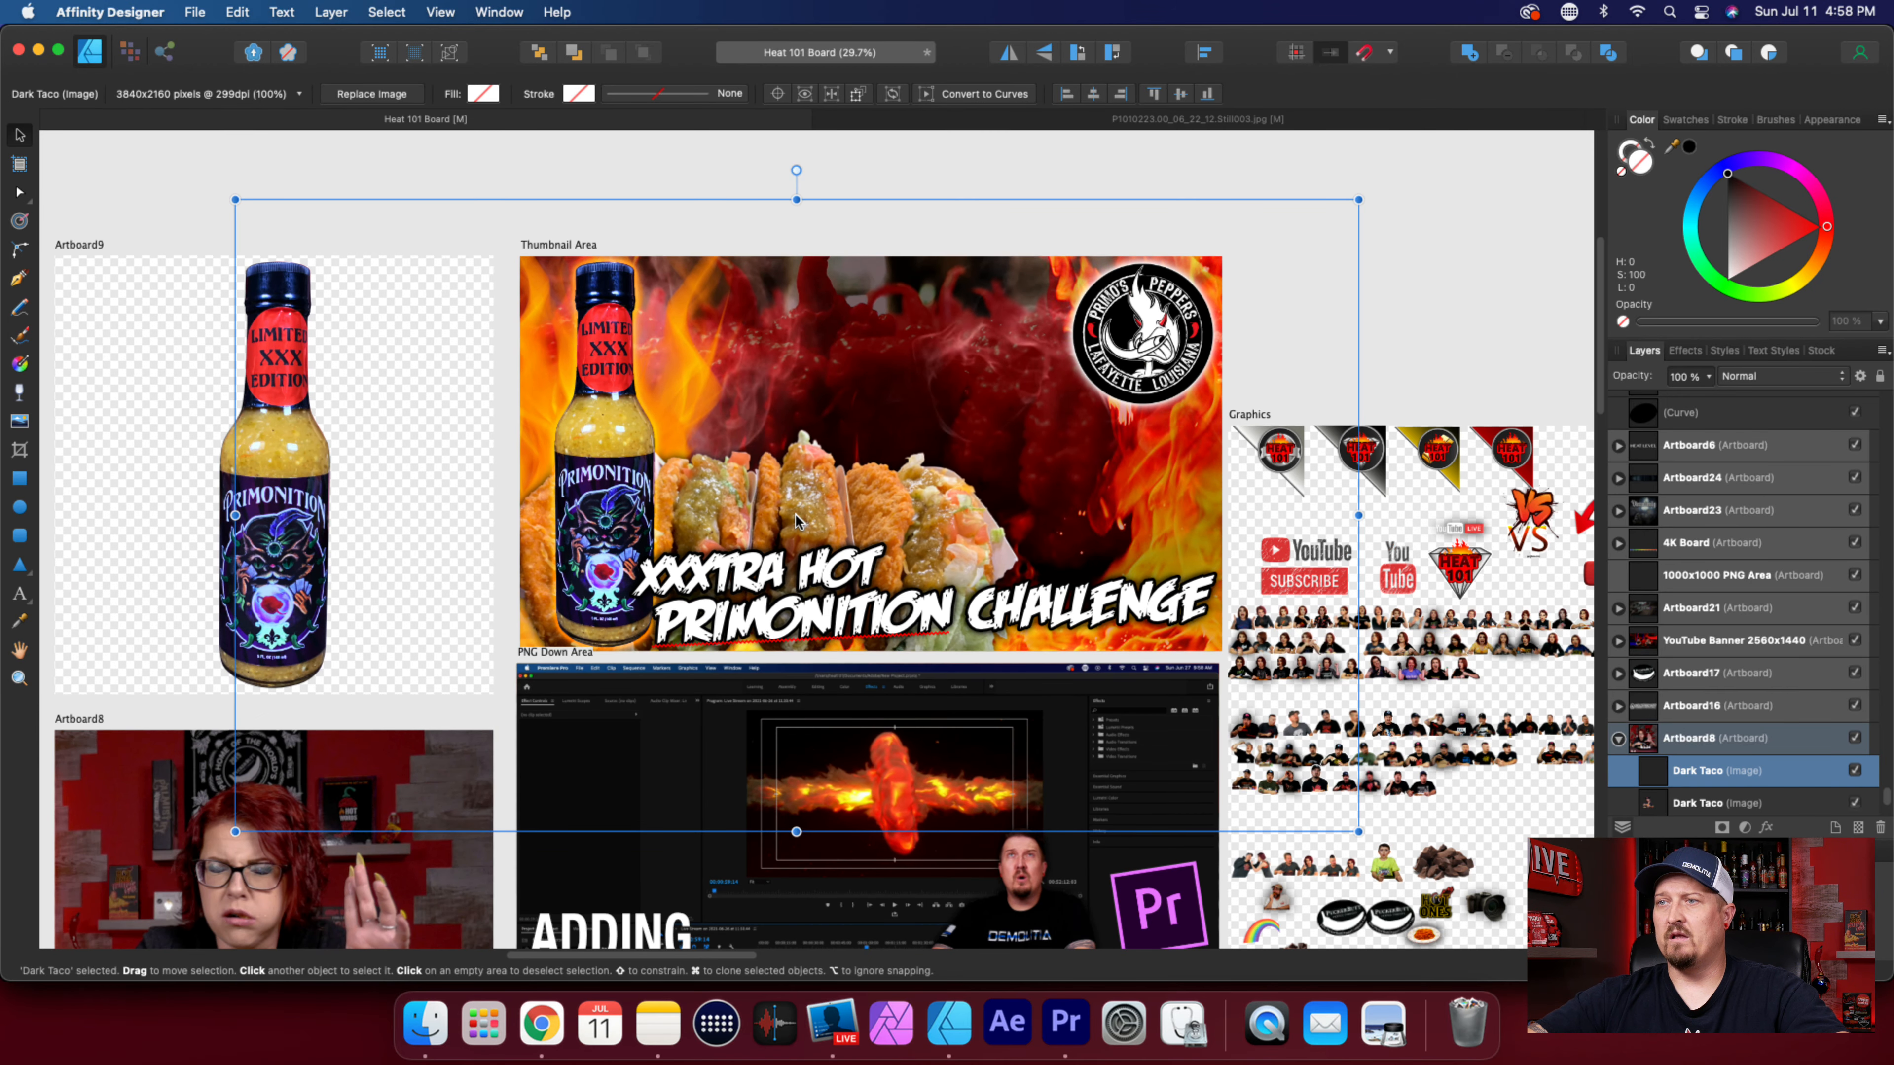
scroll(1760, 724, down, 2)
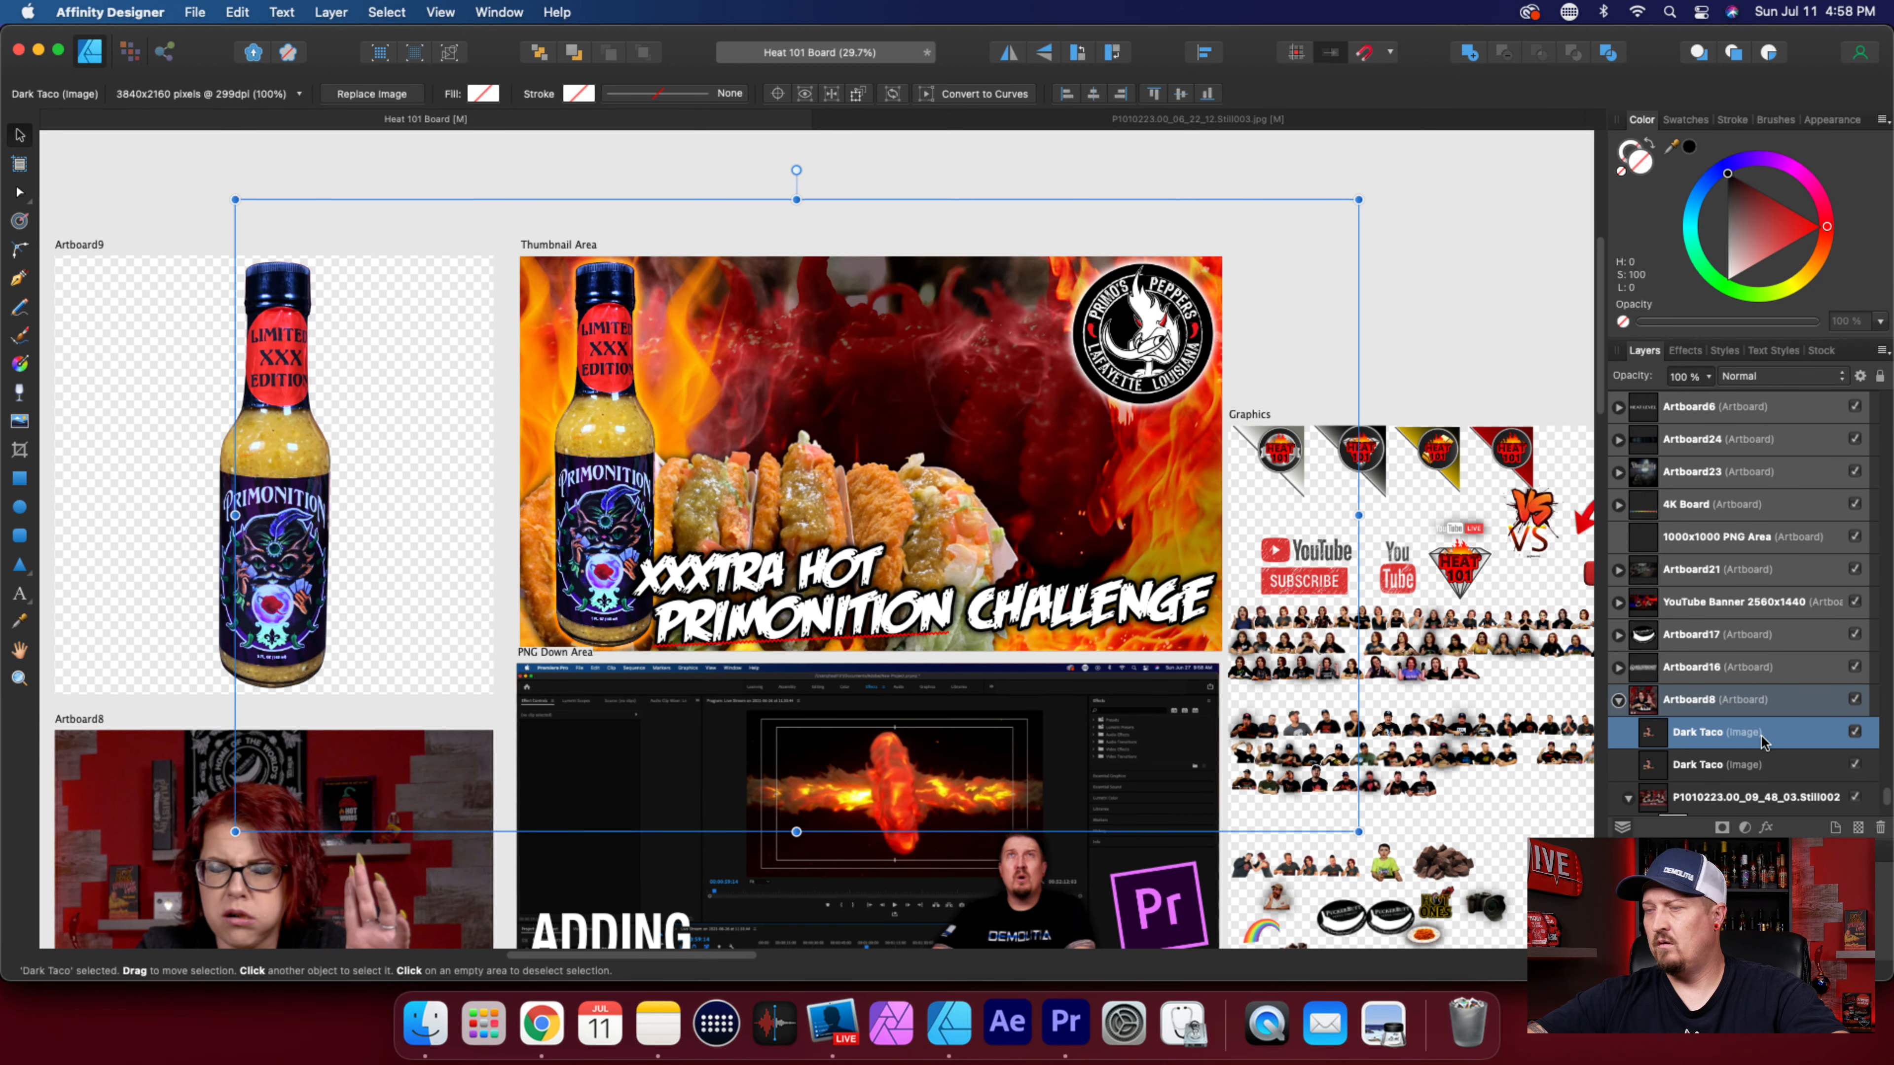
key(super+z)
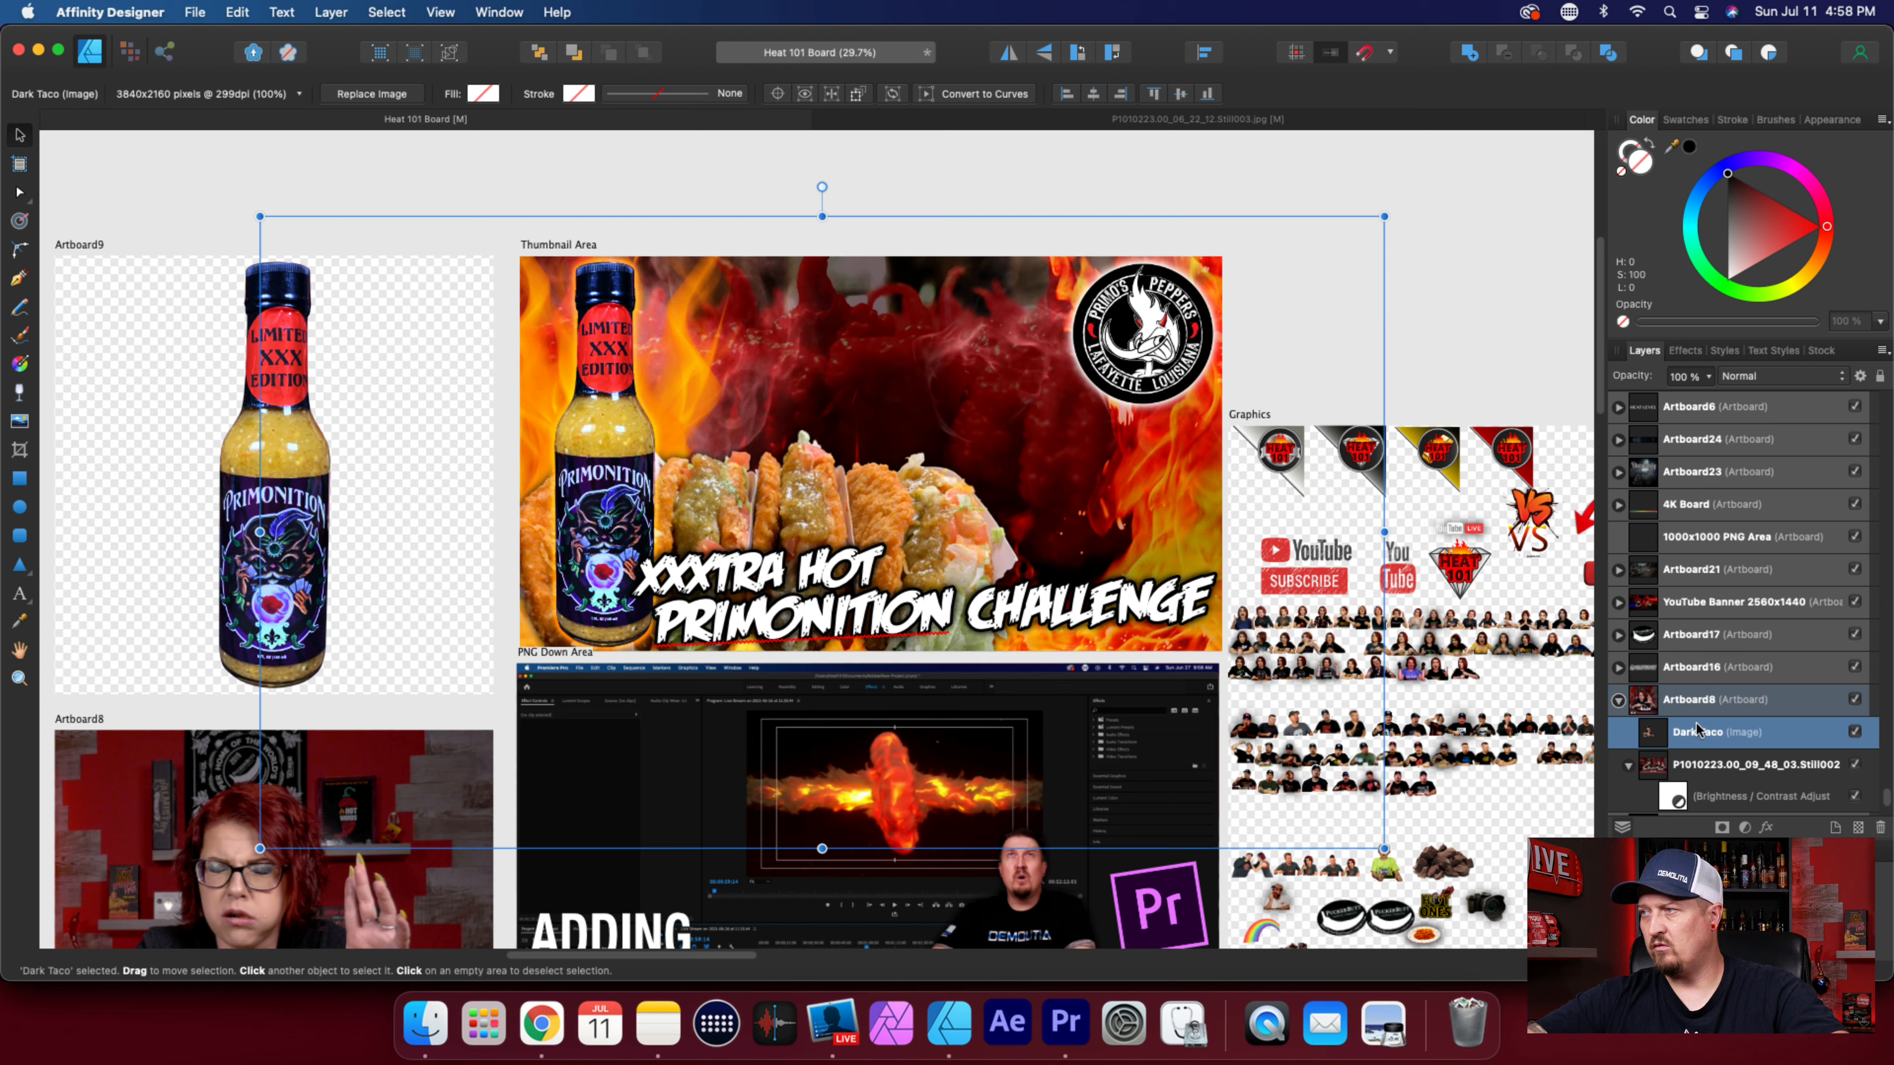
Move the Dark Taco image onto the Thumbnail Area artboard and scale it to 48%.
drag(261, 217, 1069, 729)
drag(1178, 773, 913, 430)
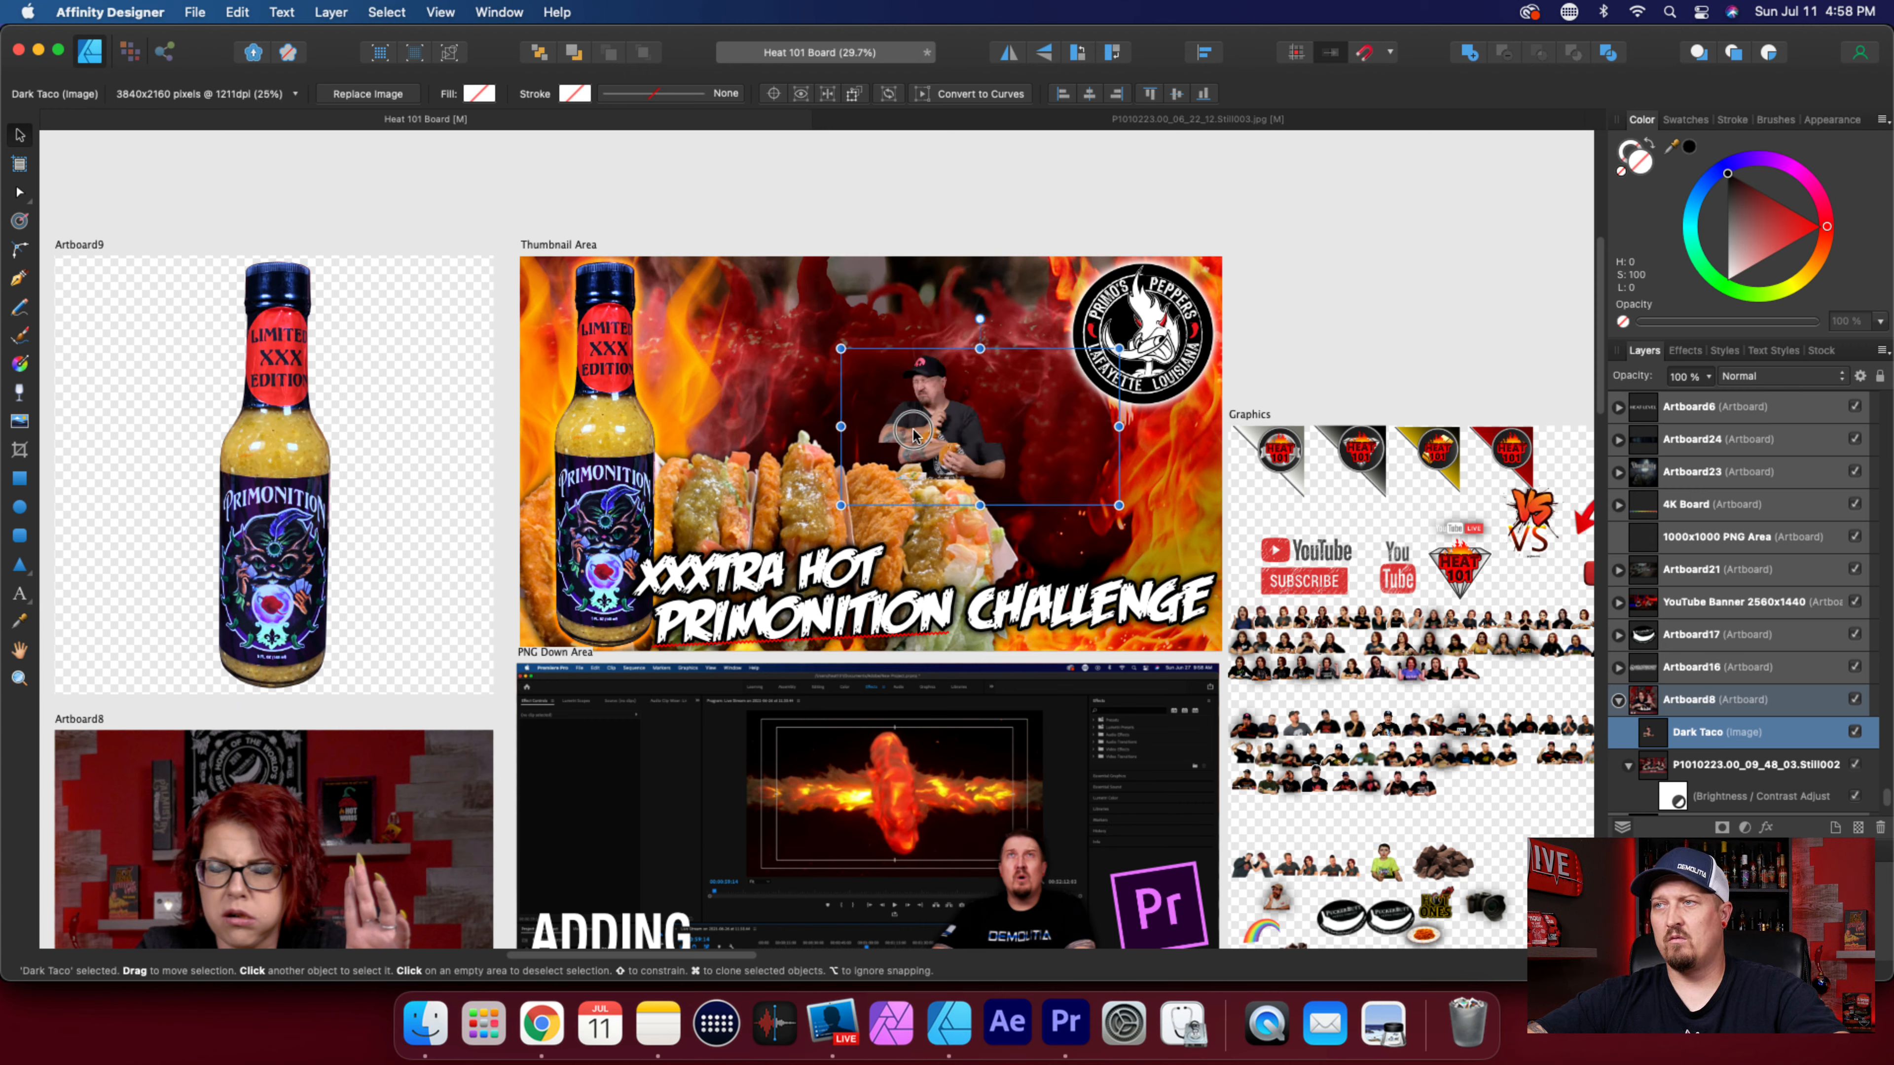
drag(840, 349, 578, 201)
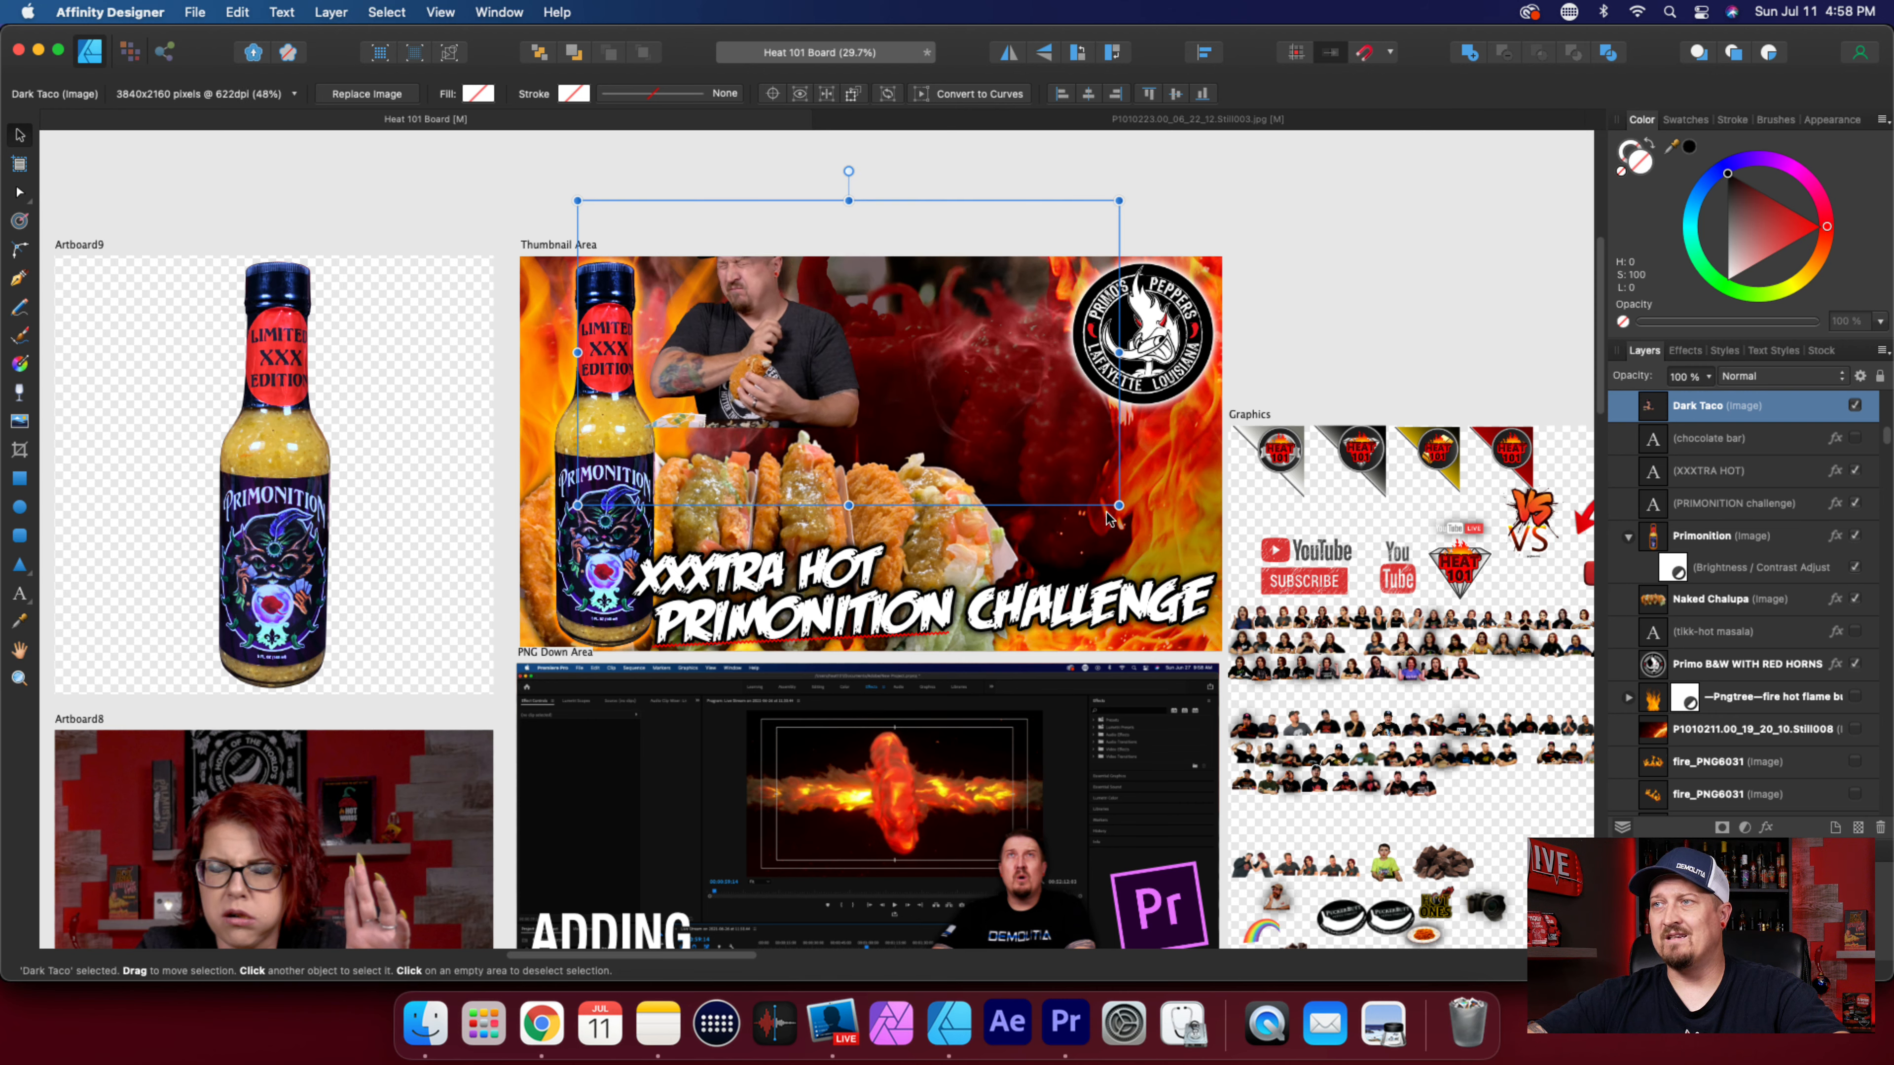
mouse_move(1119, 506)
mouse_down()
mouse_move(1193, 549)
mouse_move(1122, 507)
mouse_up()
Undo the scaling, moving and placing of the Dark Taco image on the board.
key(super+z)
key(super+z)
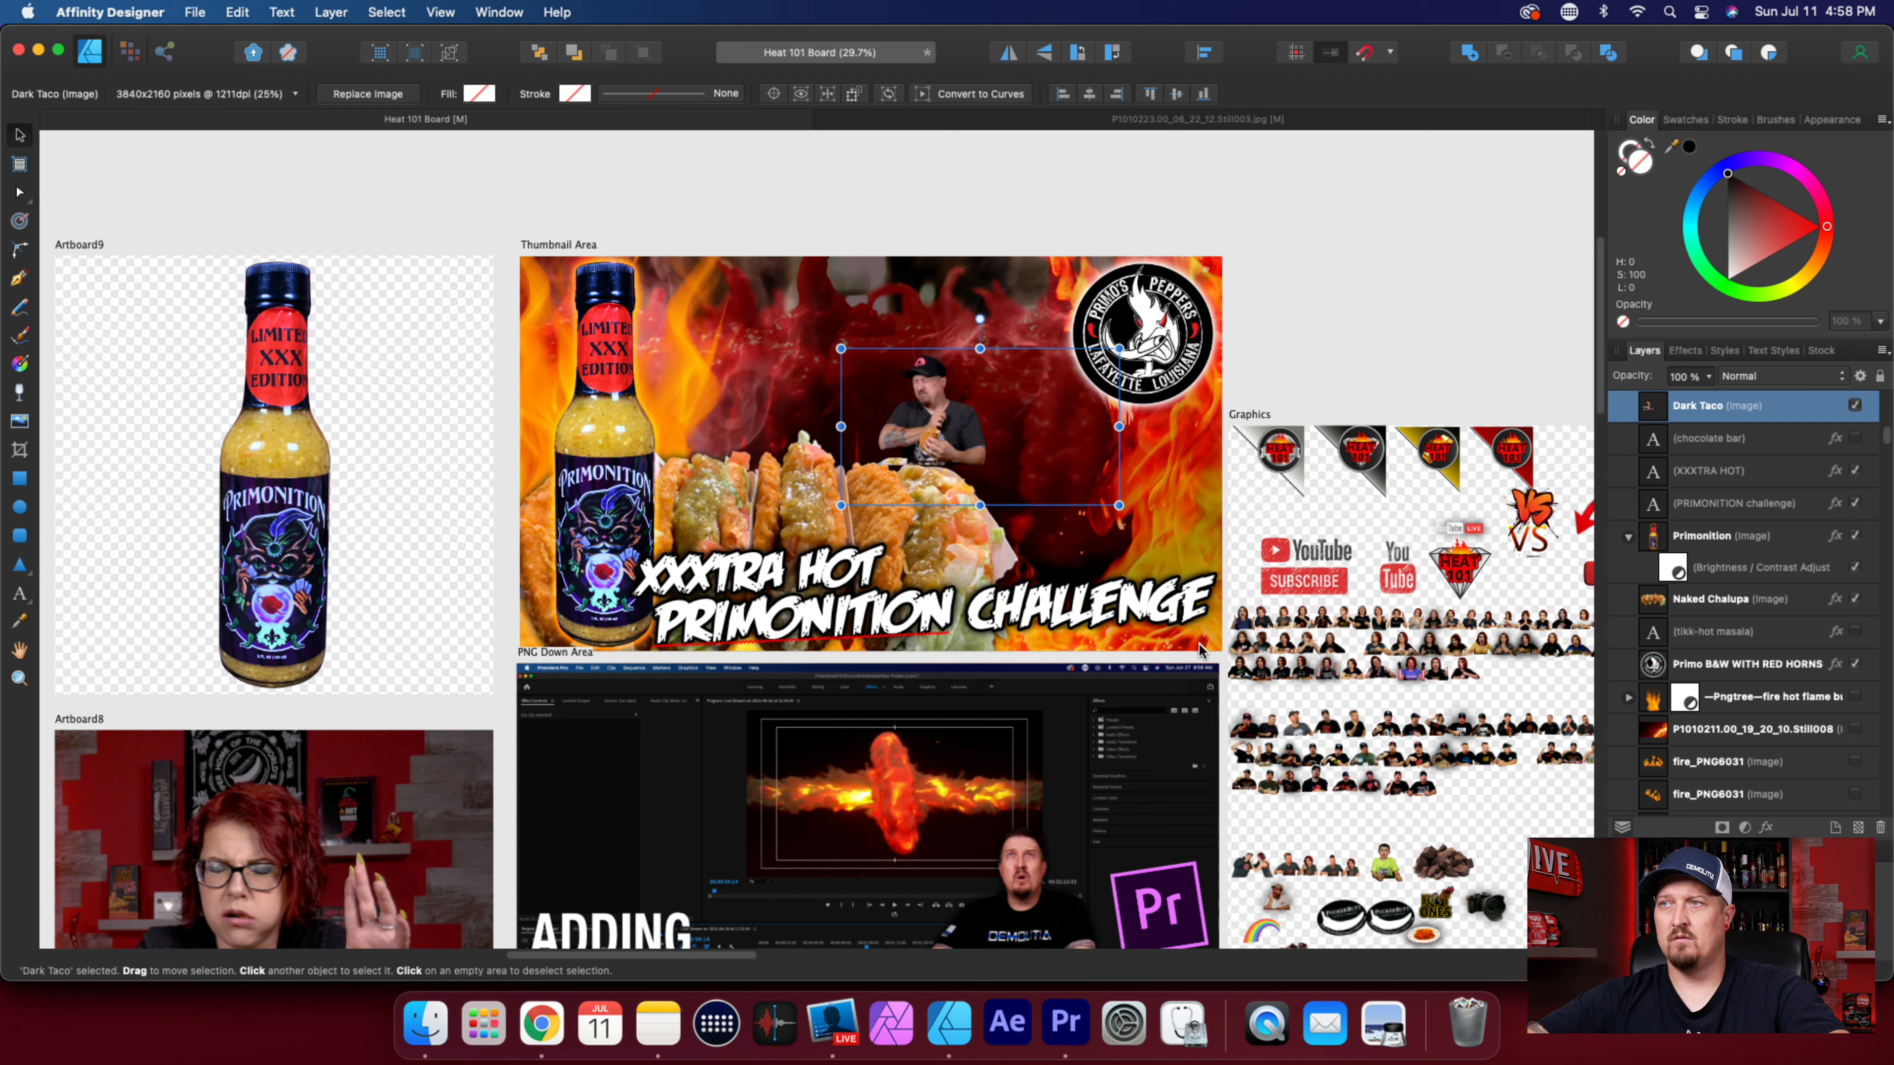
key(super+z)
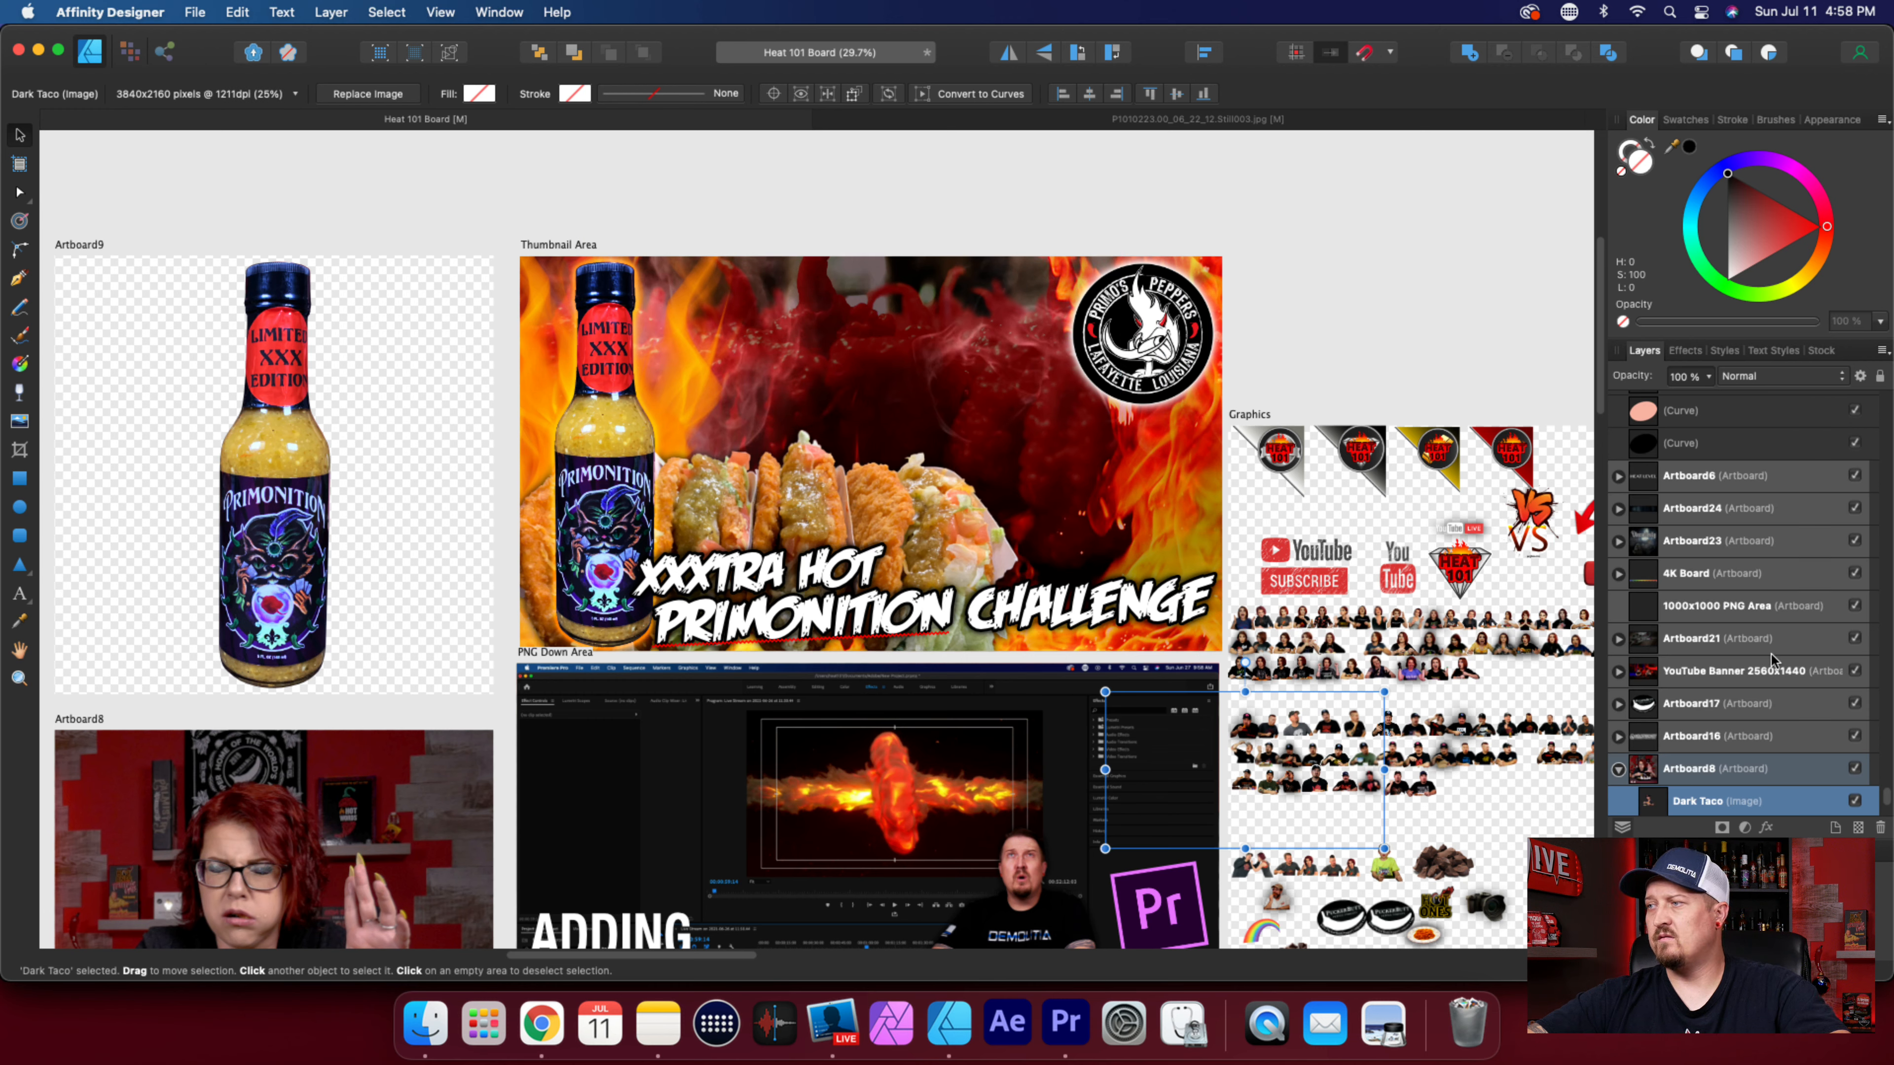
key(super+z)
key(super+z)
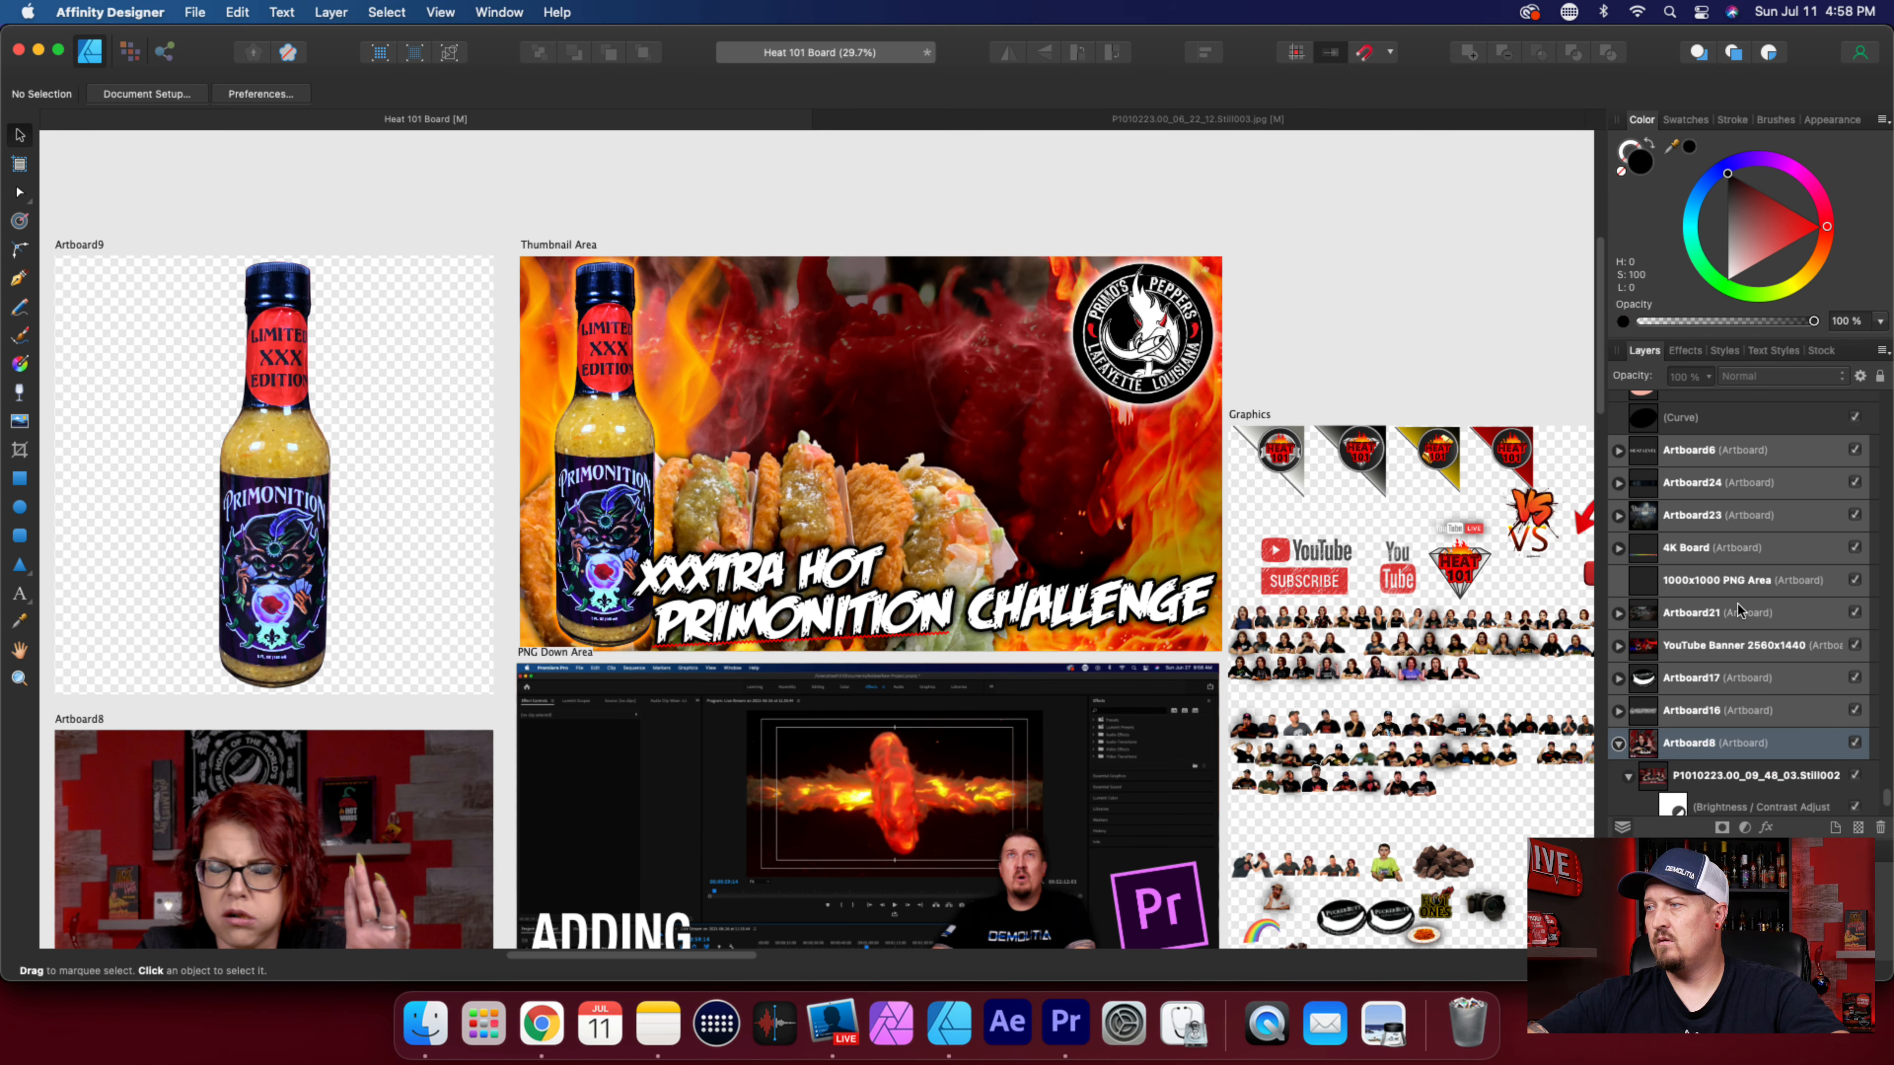
Switch to the P1010223 video still document and select the man's cutout curve.
click(1183, 121)
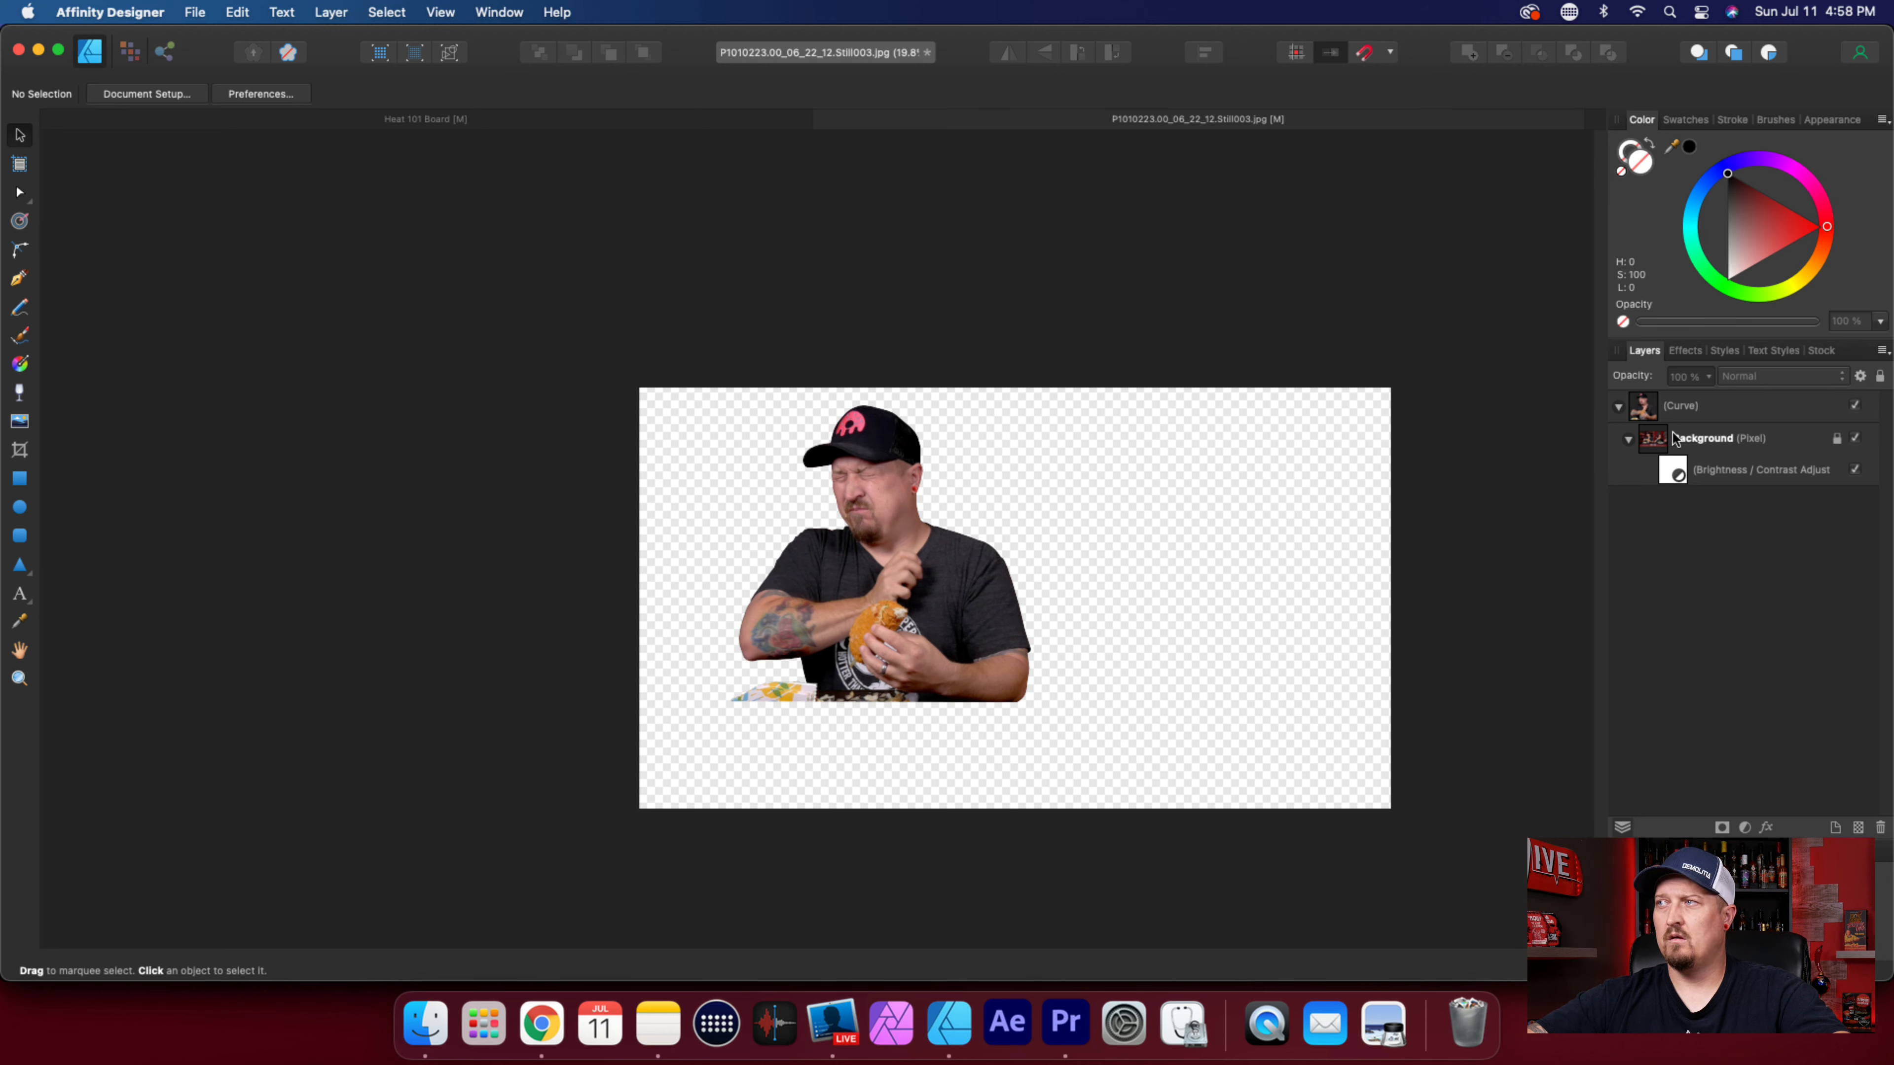
click(1726, 408)
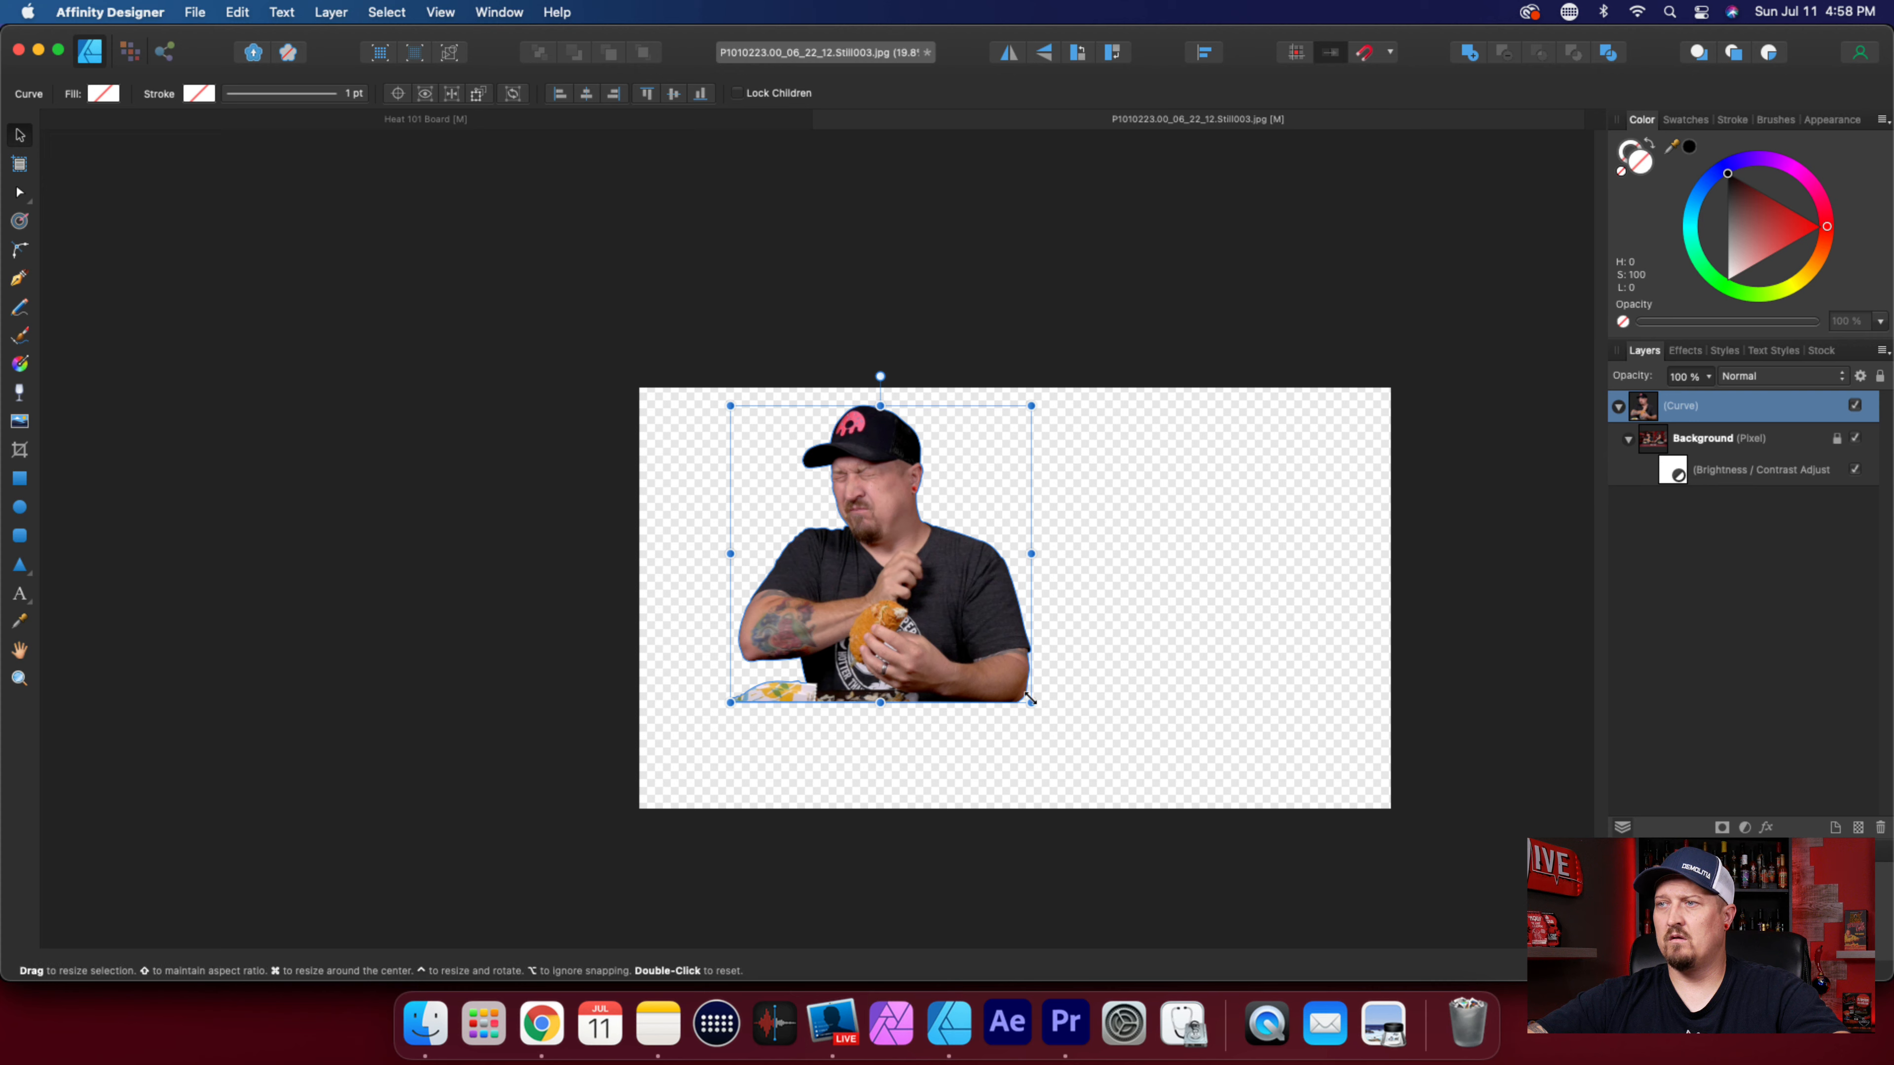
mouse_move(1031, 702)
mouse_down()
mouse_move(1091, 612)
mouse_move(938, 690)
mouse_move(1036, 617)
mouse_move(1046, 687)
mouse_up()
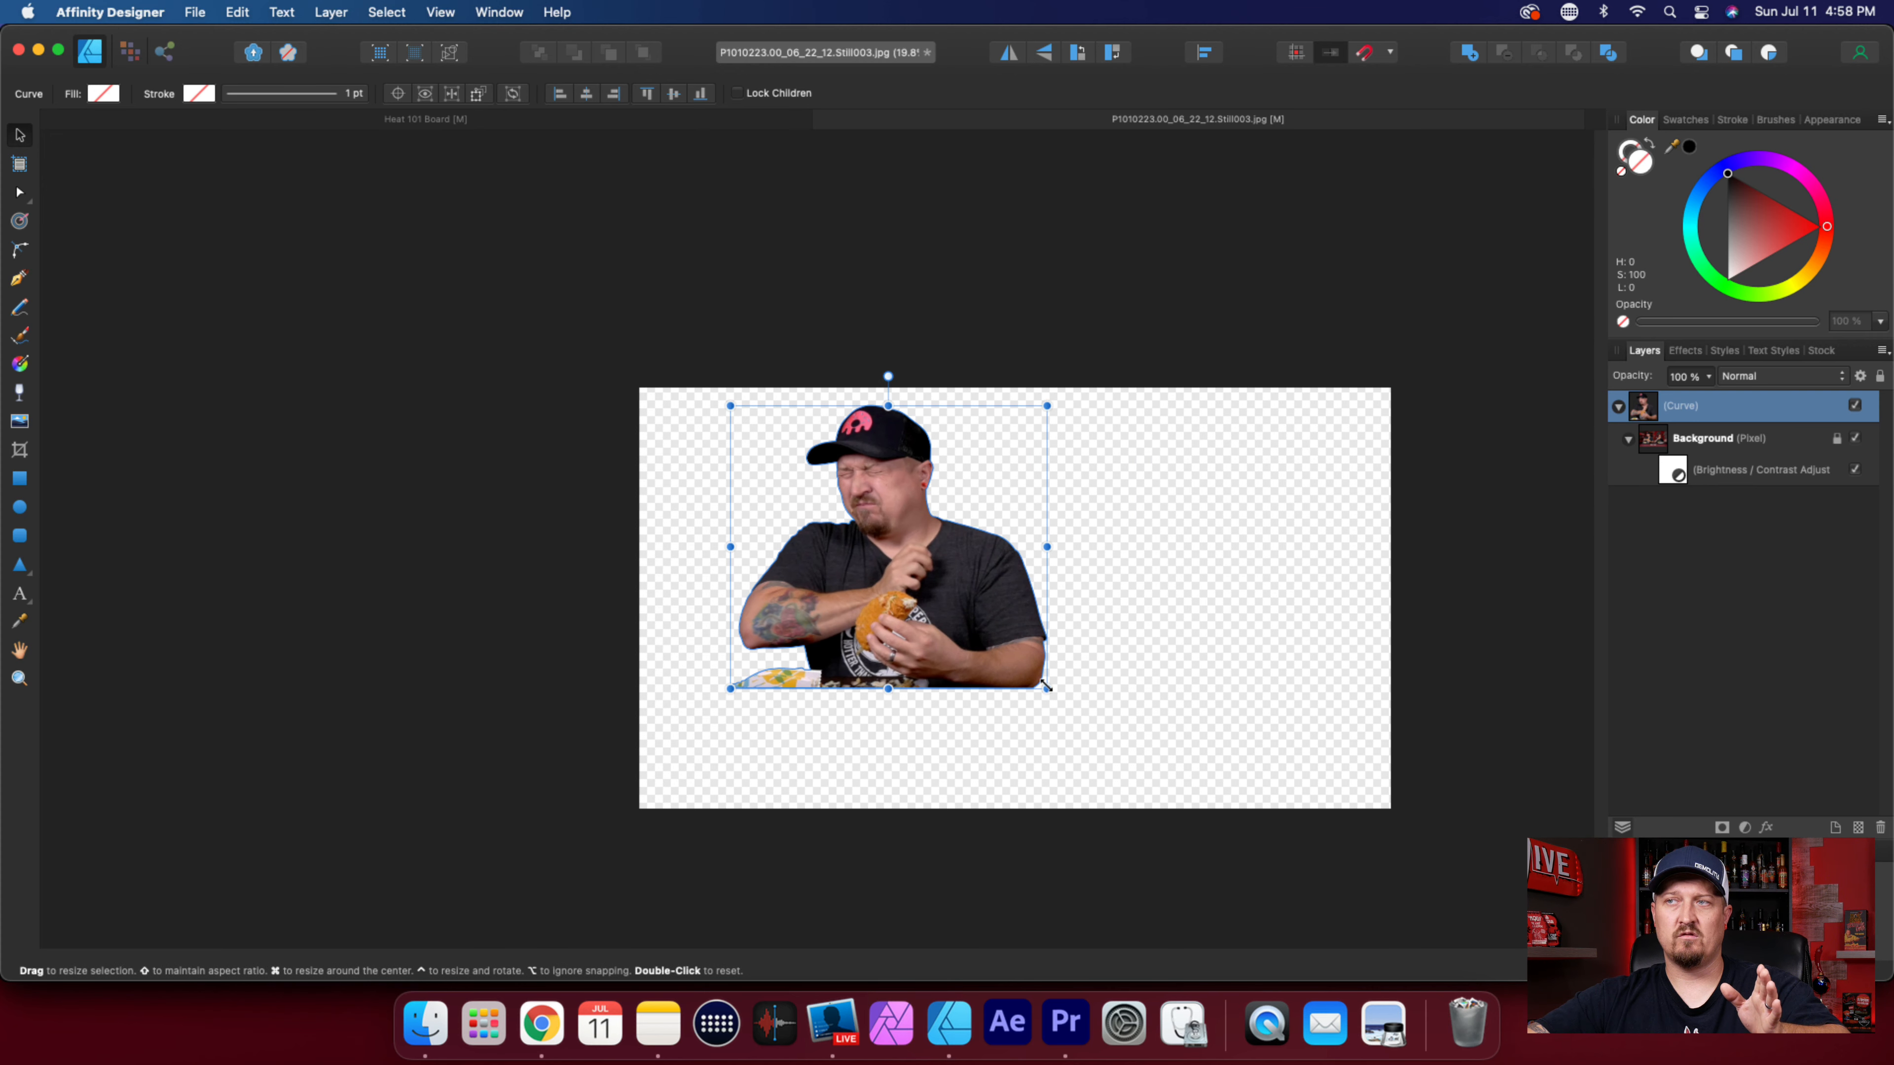
key(super+z)
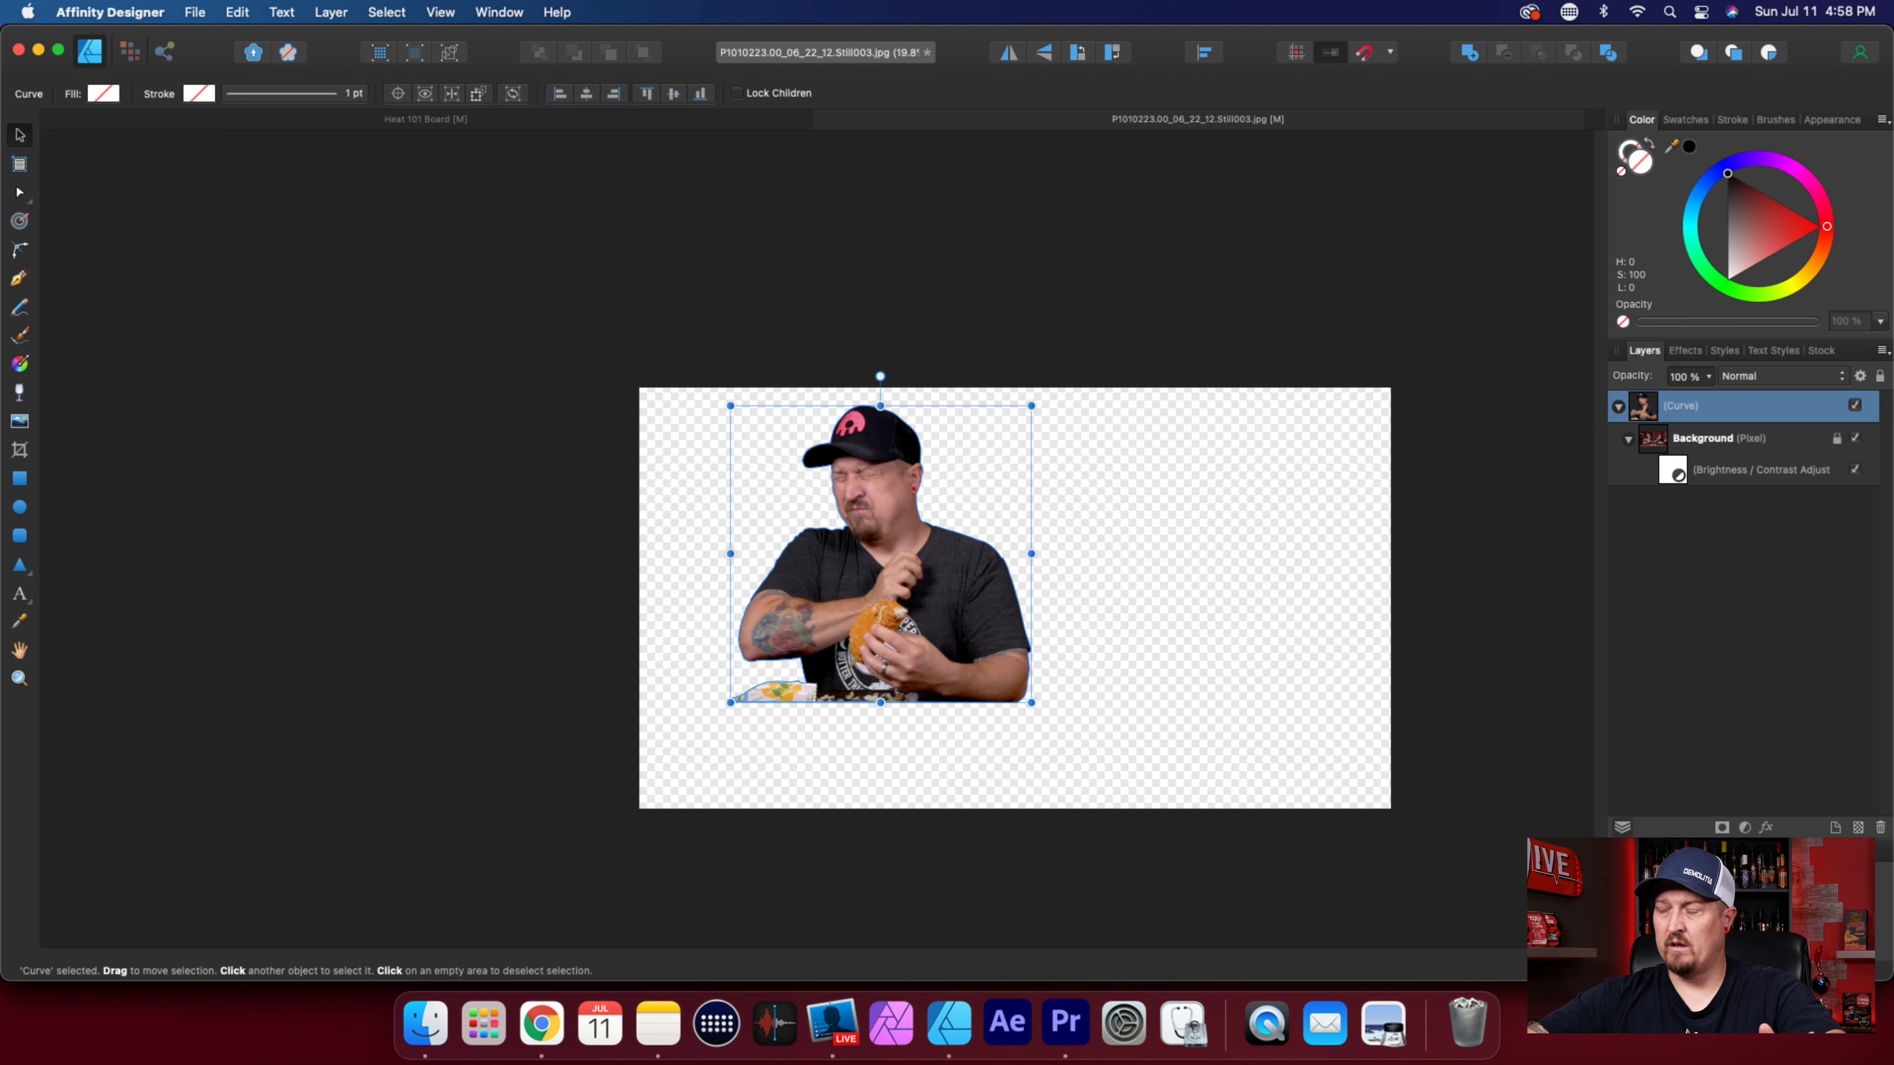
drag(1789, 897, 1883, 893)
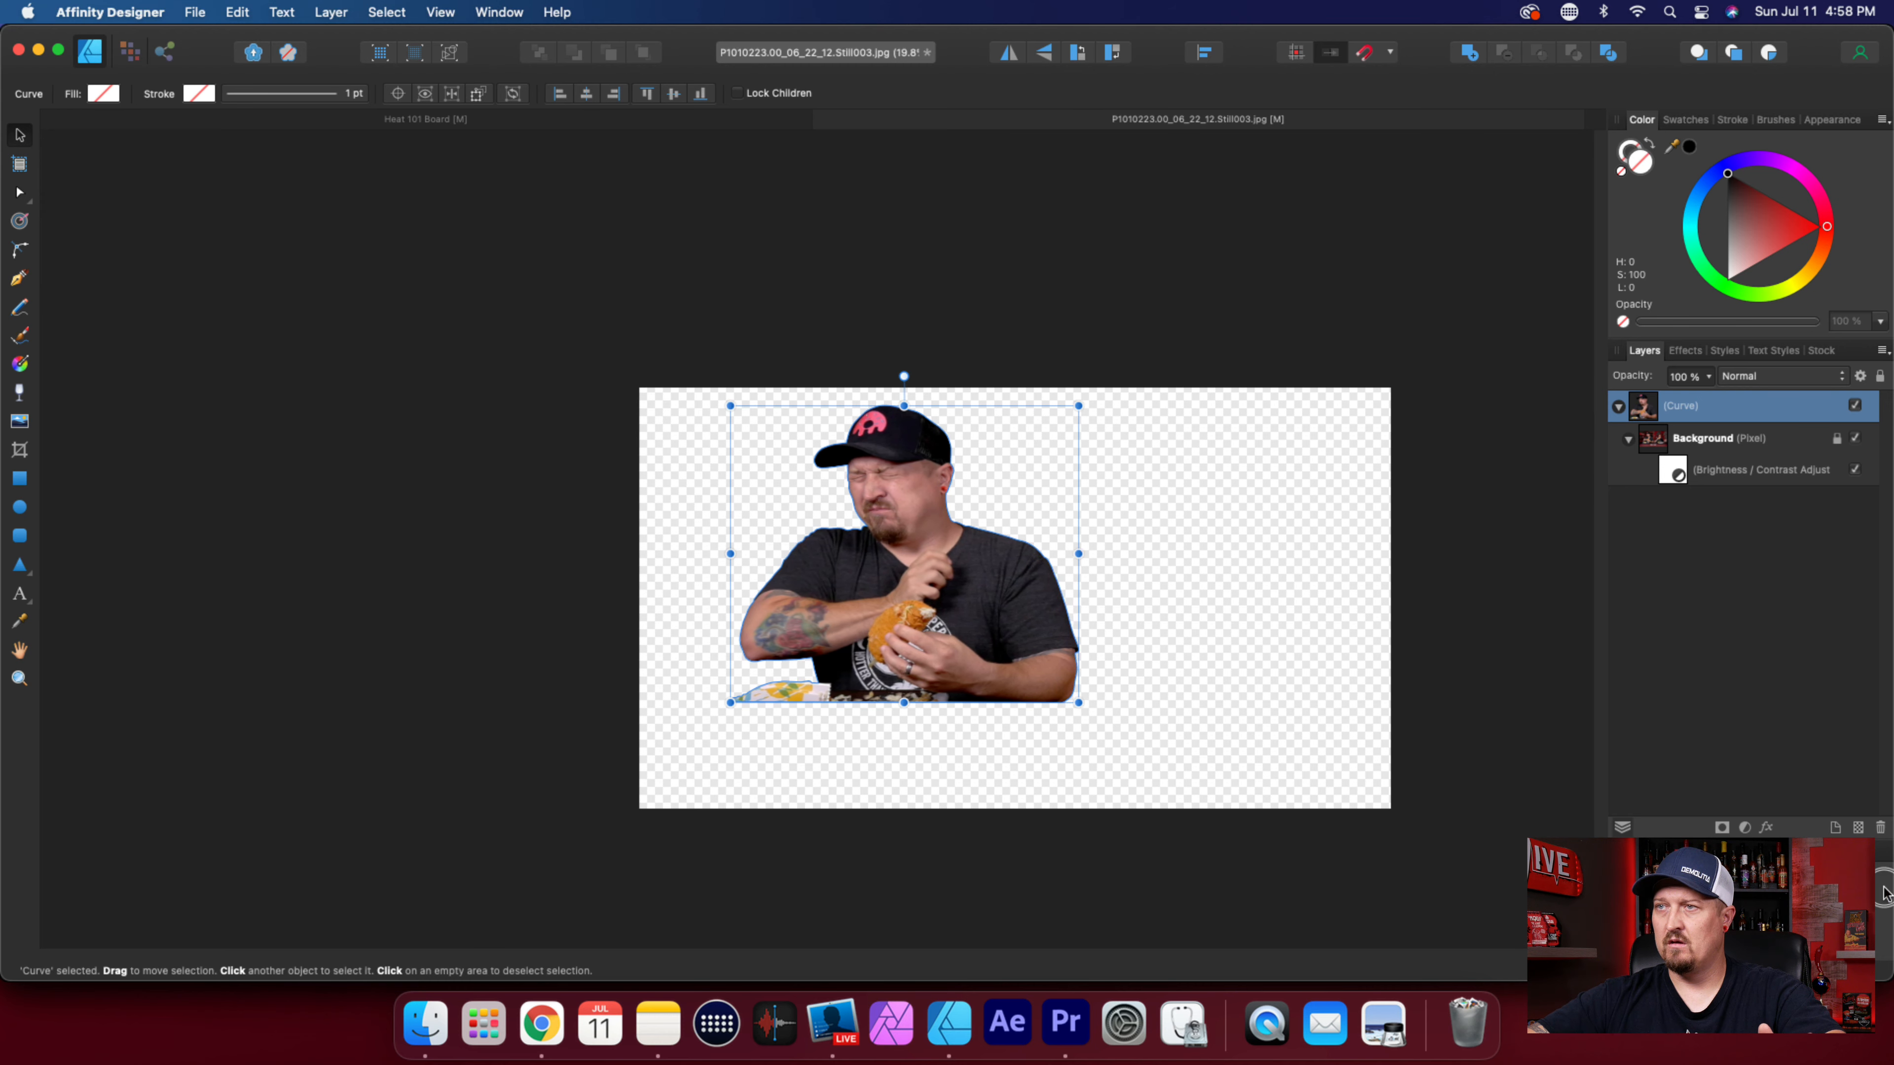
key(super+z)
key(super+z)
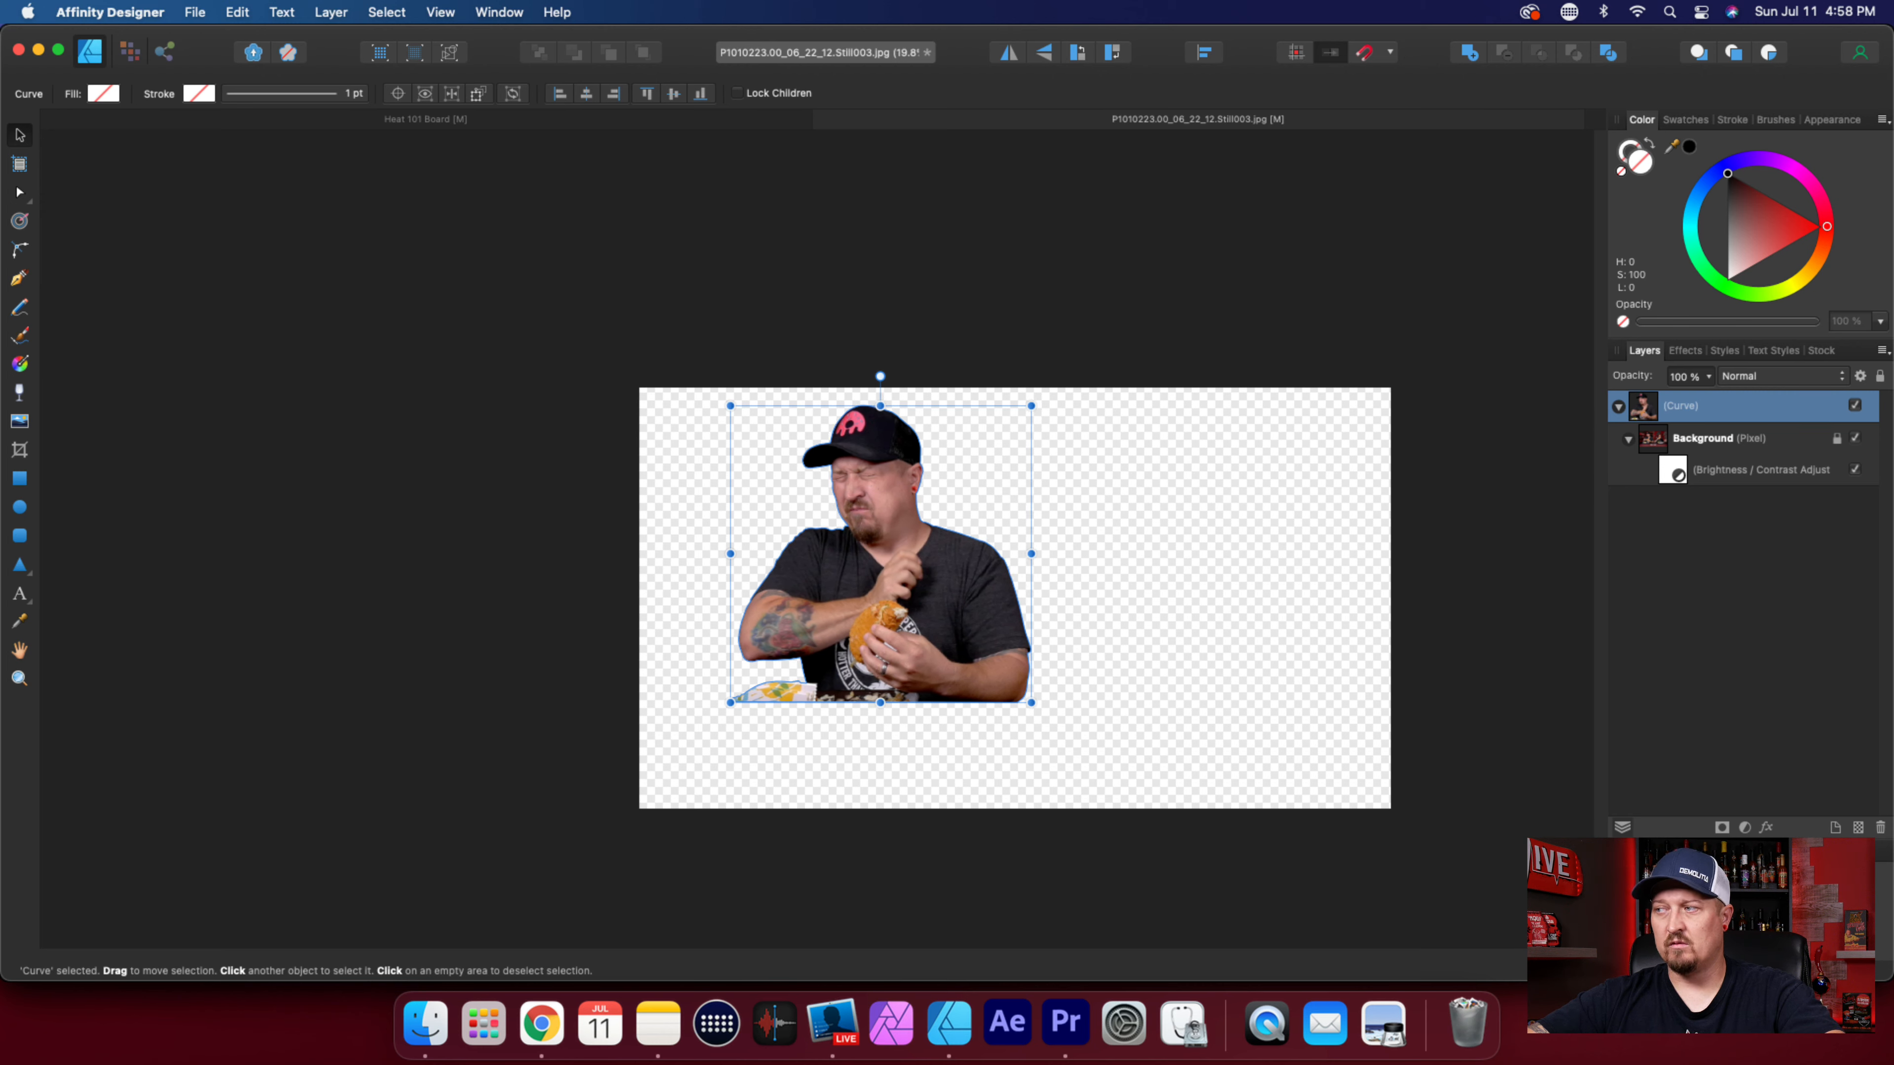
Enlarge the cutout proportionally to nearly the full canvas height and center it on the canvas.
drag(1789, 898, 1882, 911)
drag(979, 652, 1062, 646)
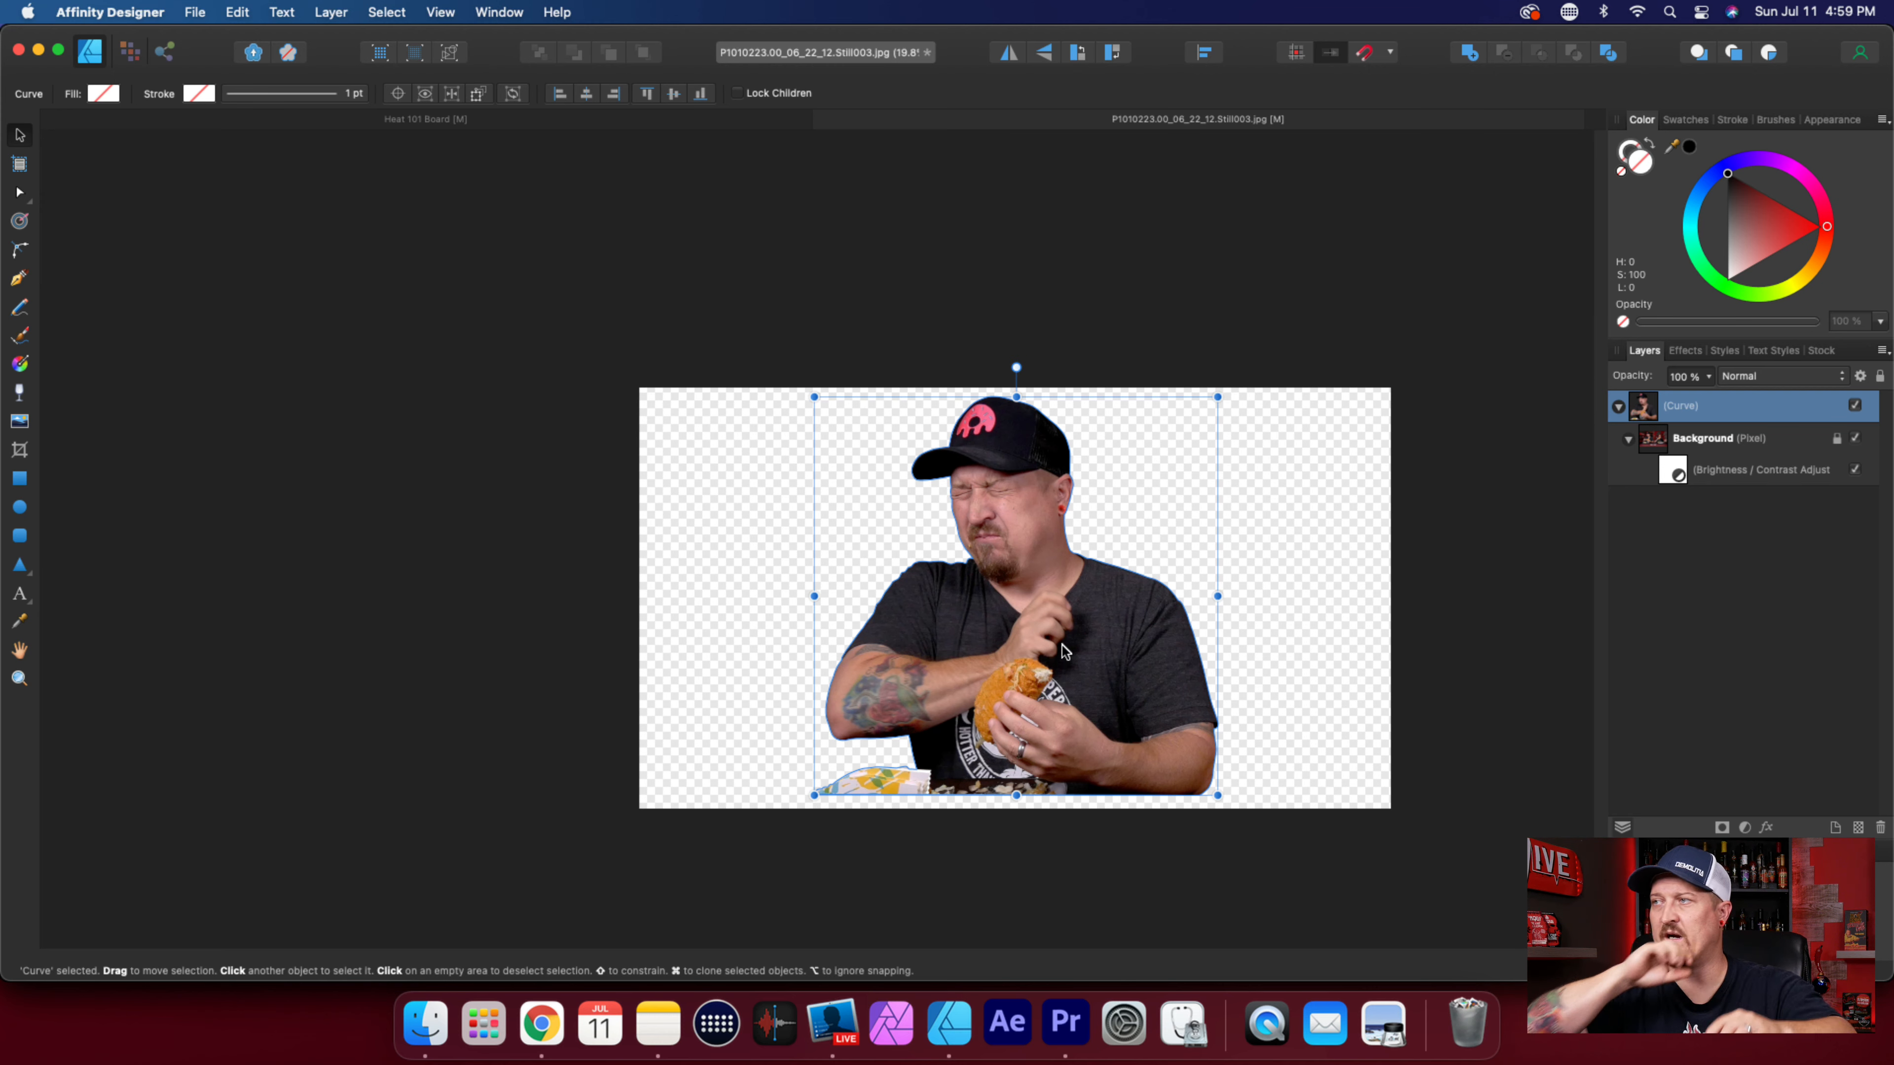
Export the enlarged cutout as a 3840 × 2160 px PNG named Dark Taco in Downloads, replacing the existing file.
click(195, 12)
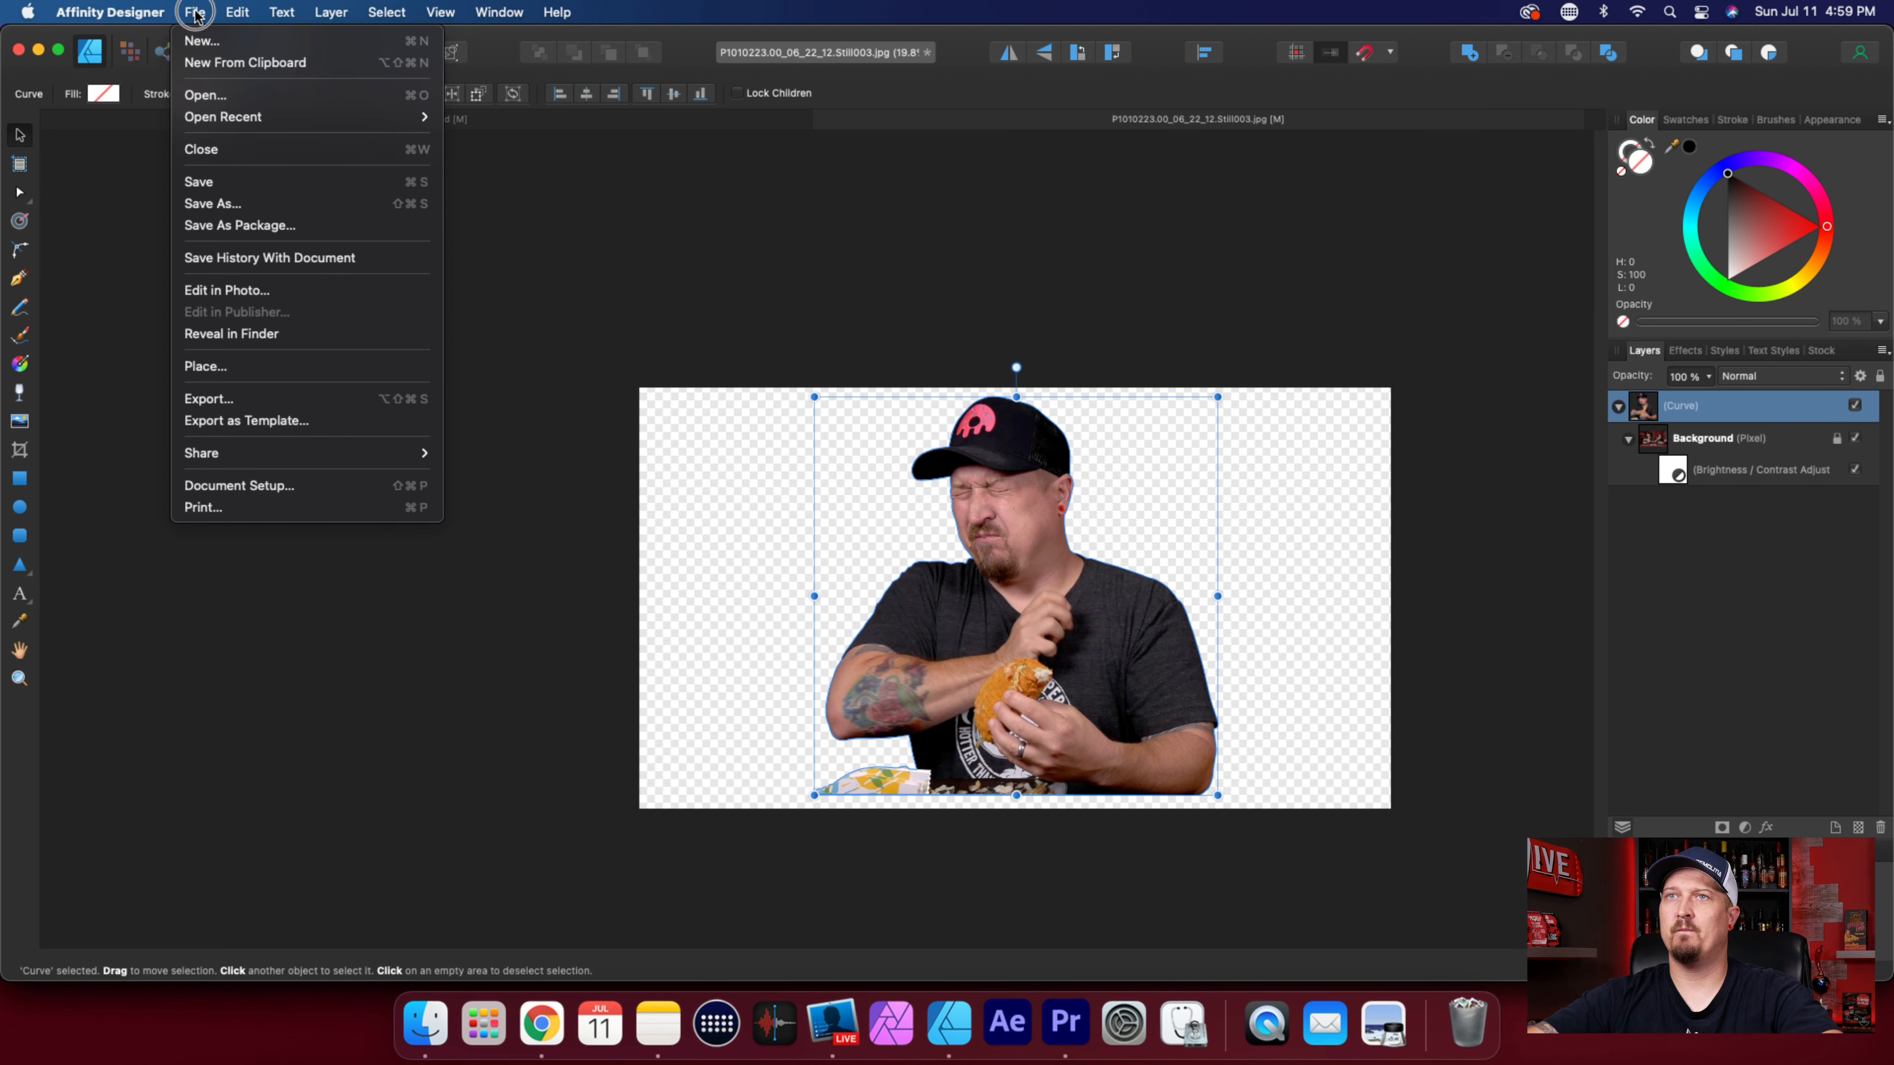
click(246, 400)
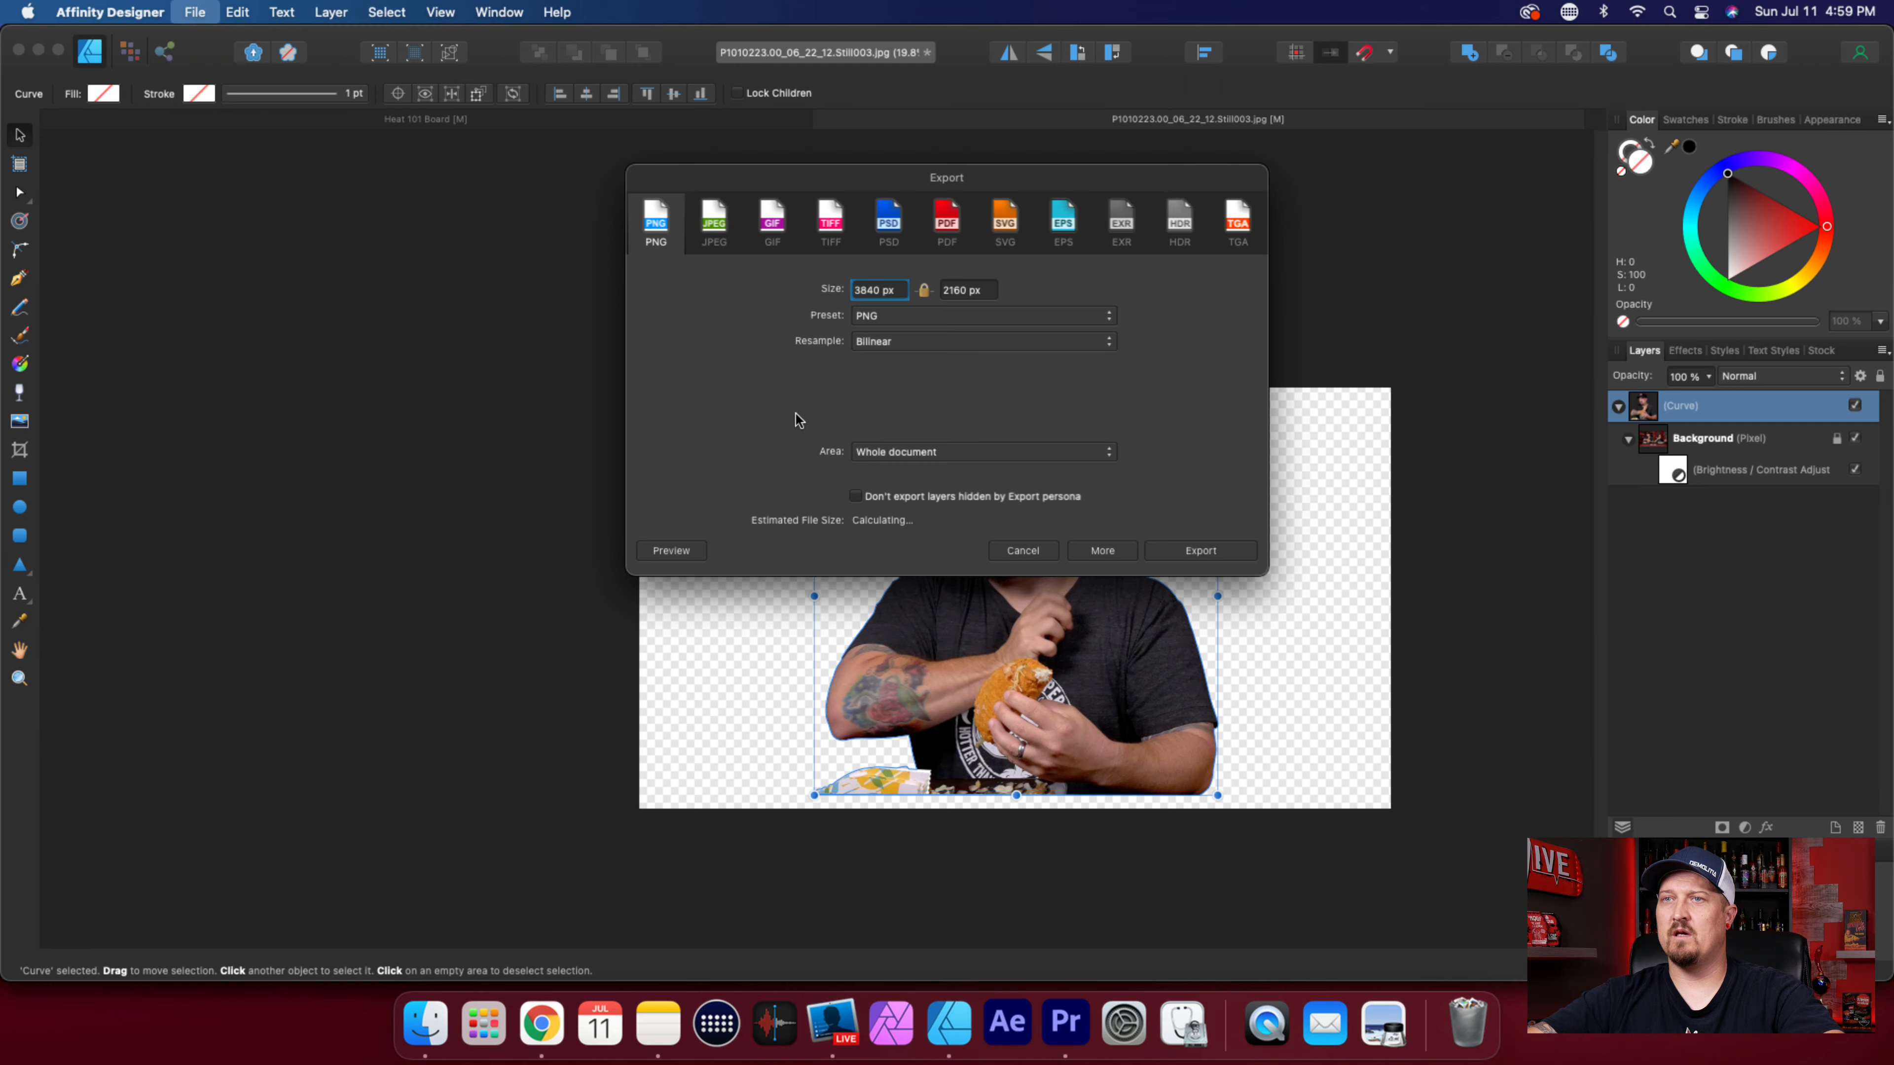
click(1204, 550)
text(D)
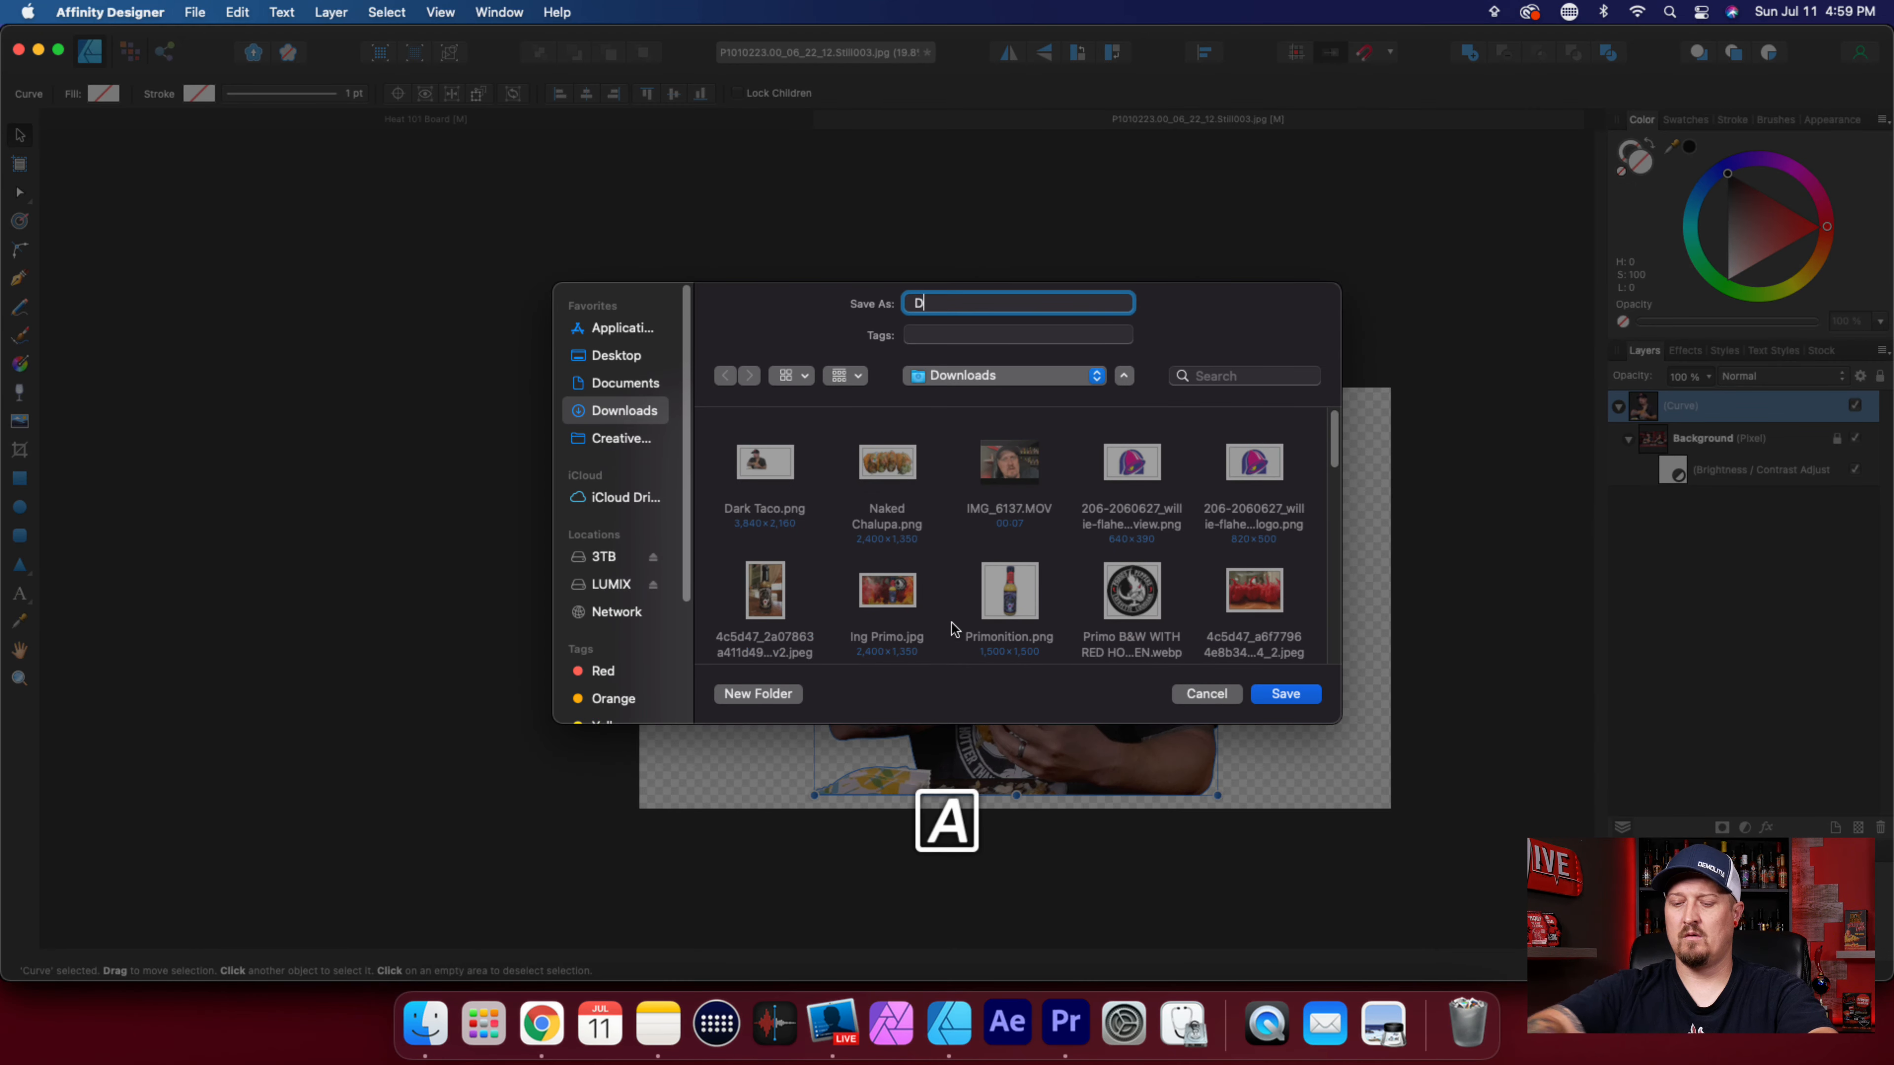
text(ark Taco)
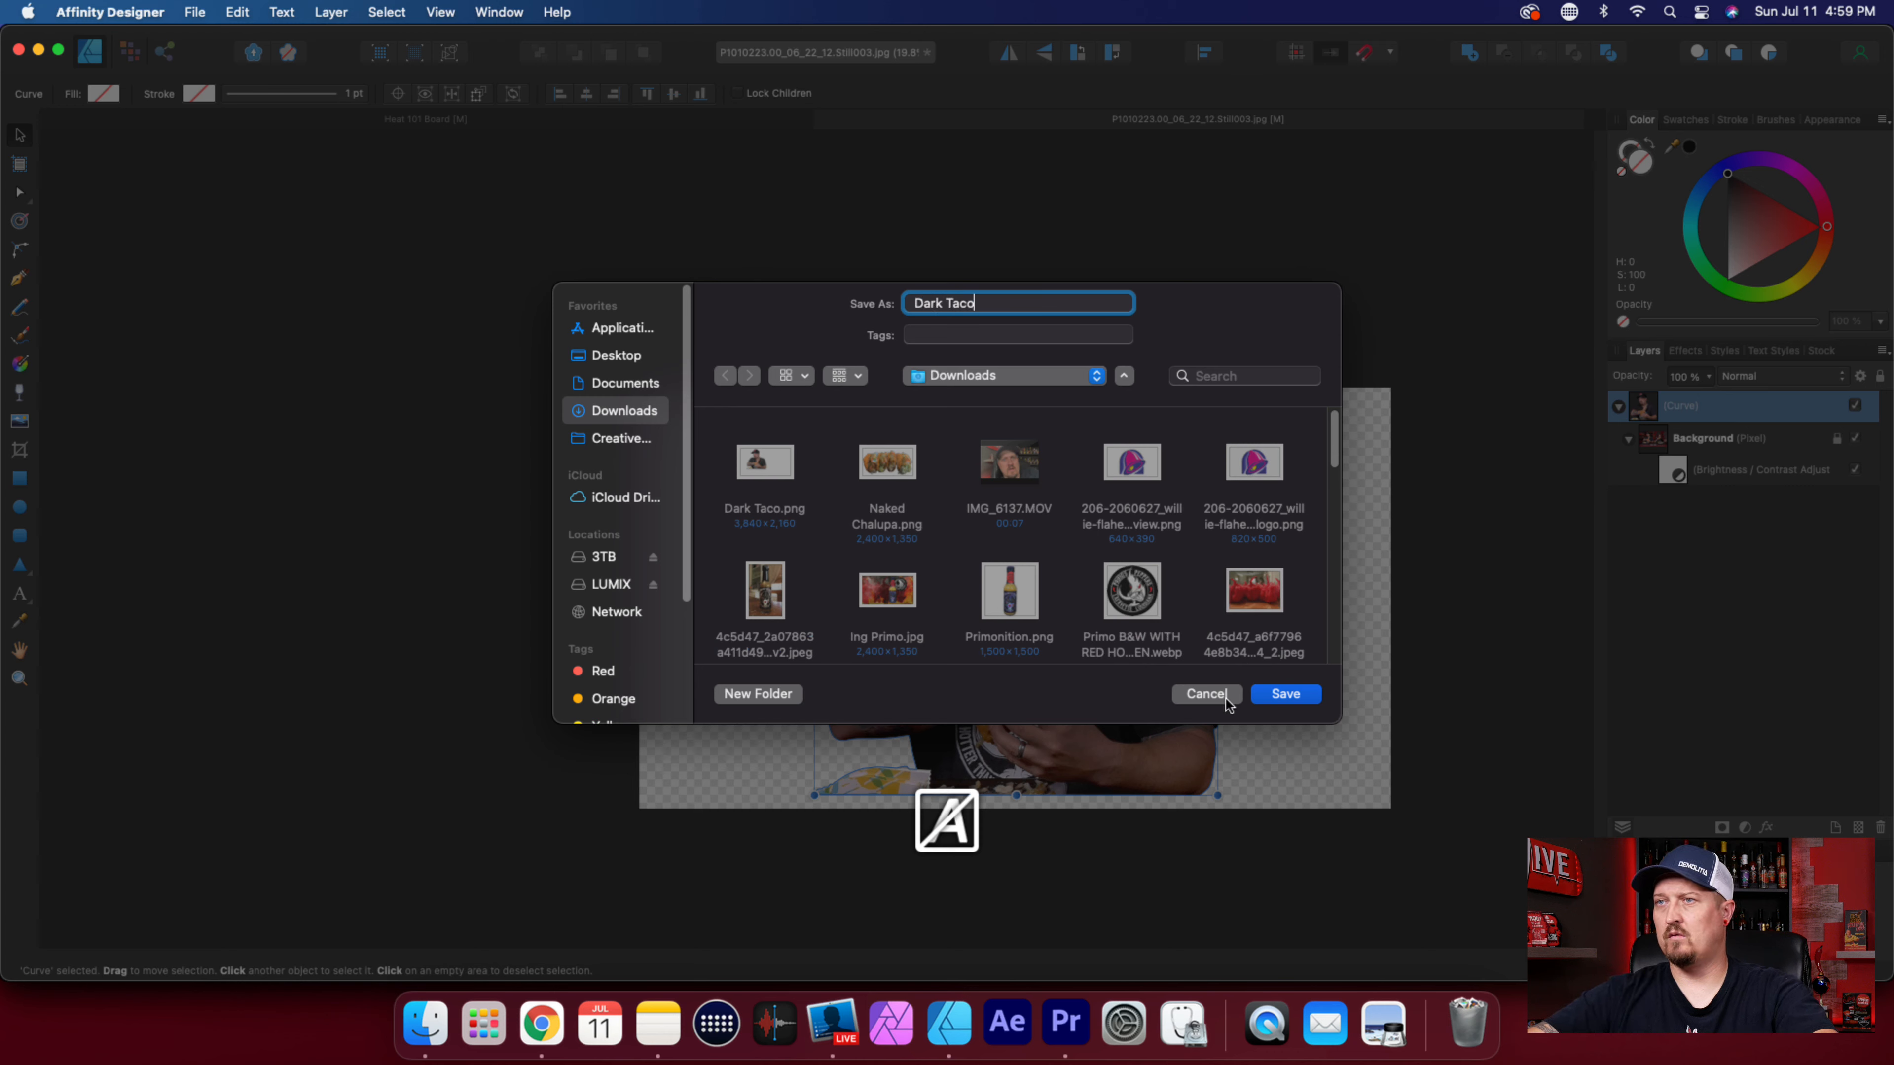
click(1288, 696)
click(1015, 604)
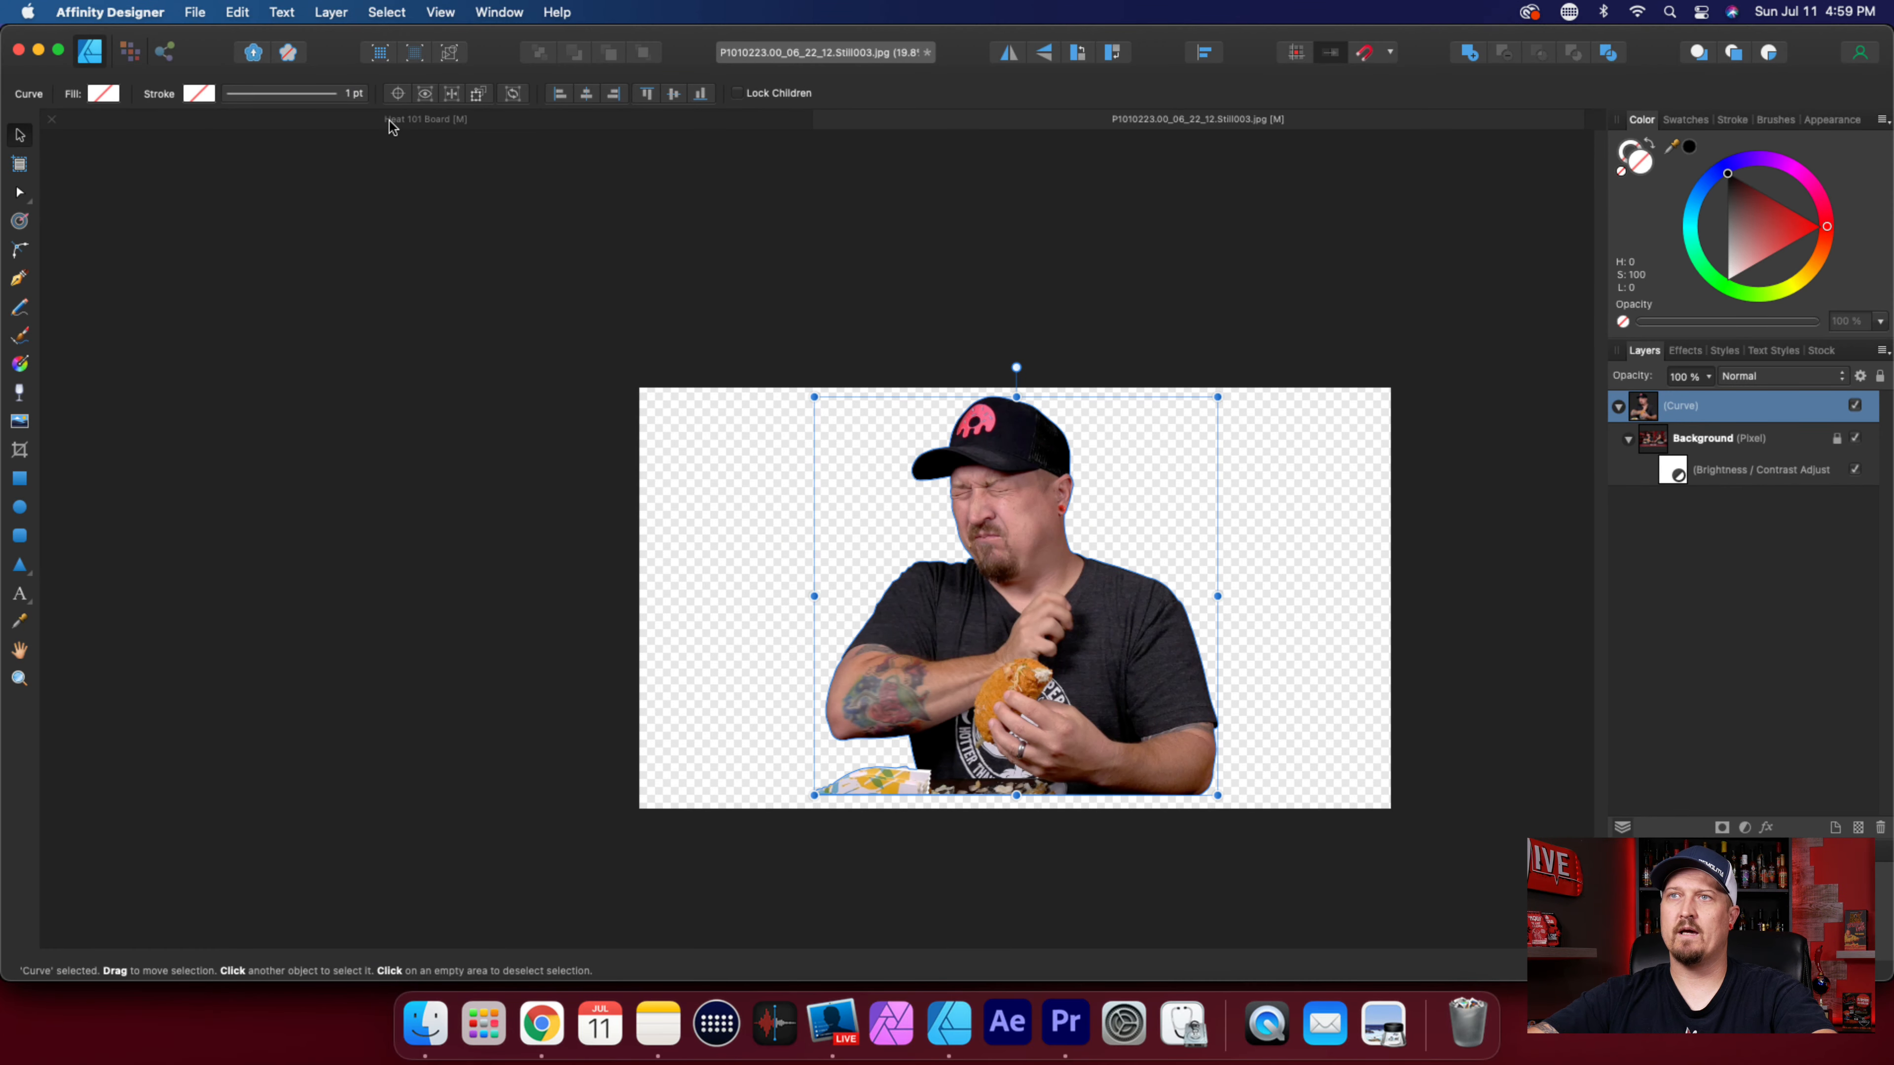
Place the Dark Taco image from Downloads onto the Heat 101 Board, scale it to 45% and move it onto the Thumbnail Area artboard.
click(414, 119)
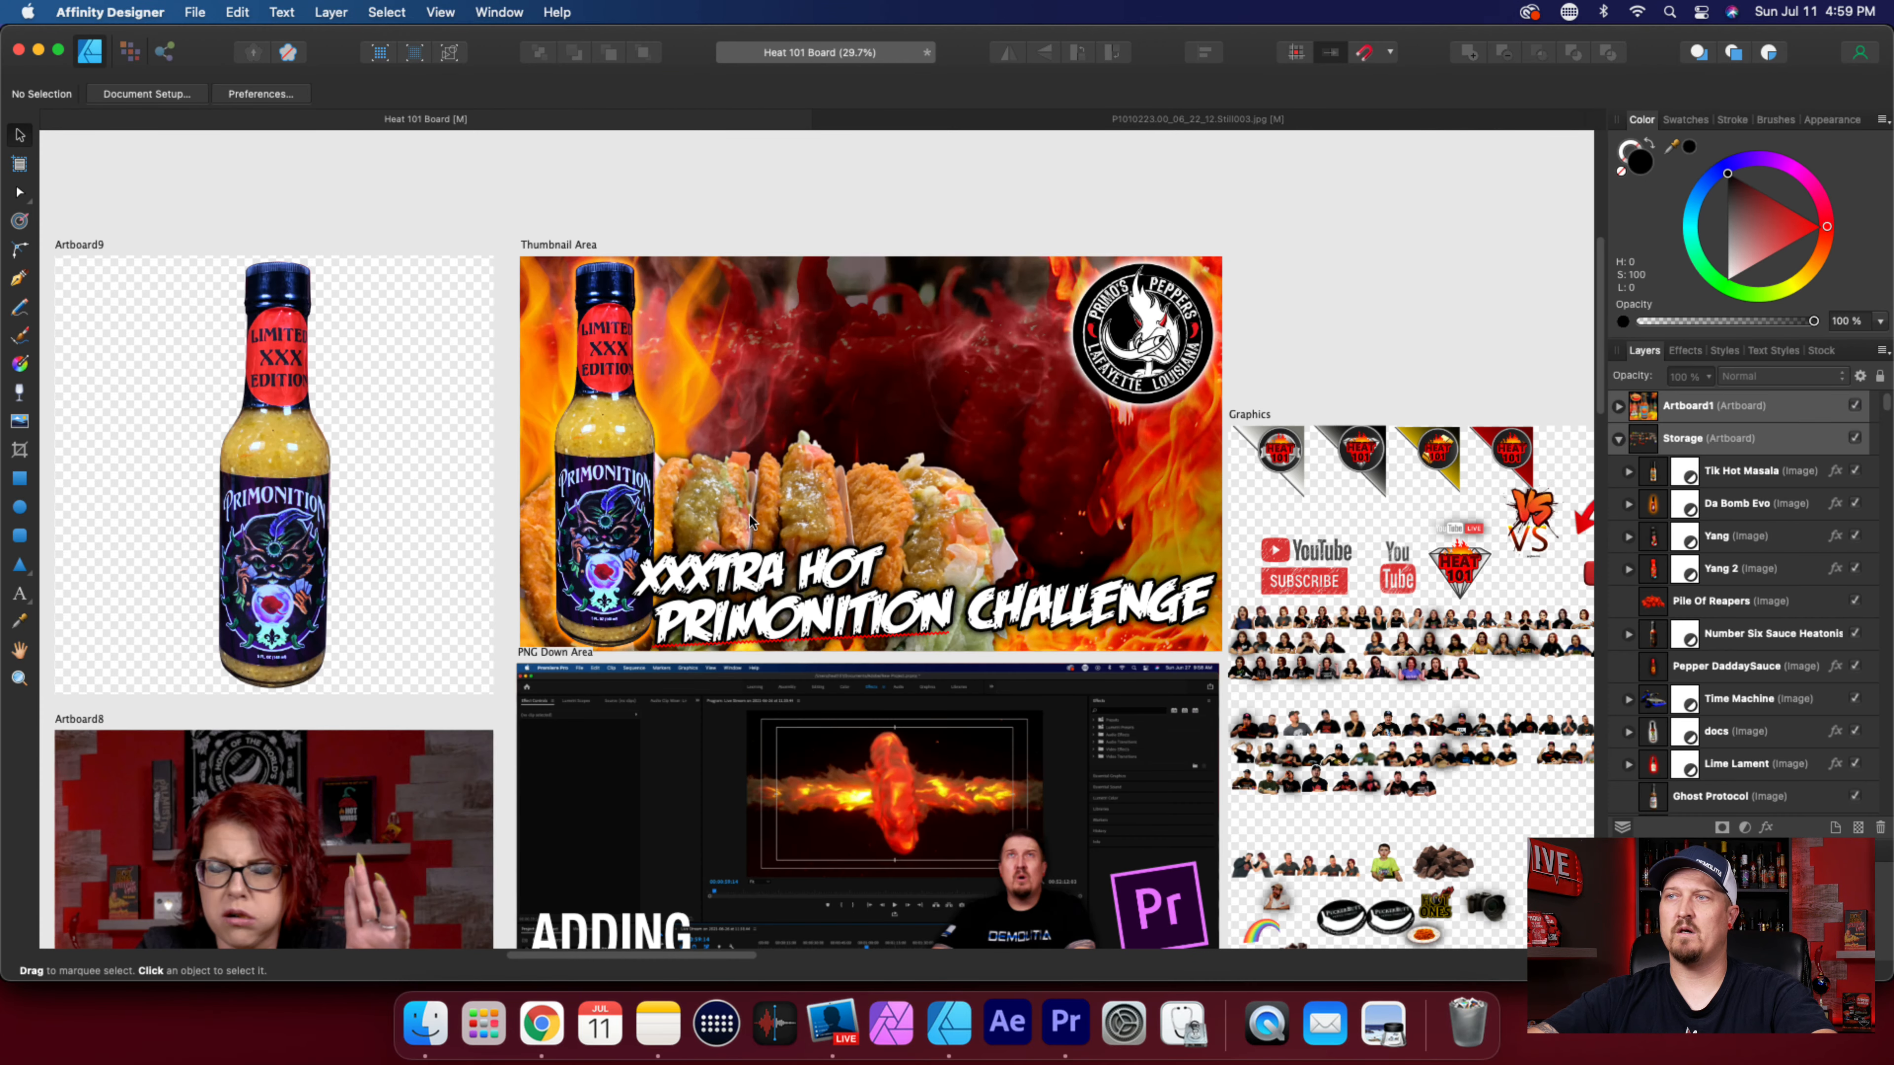
click(426, 1023)
drag(796, 209, 764, 752)
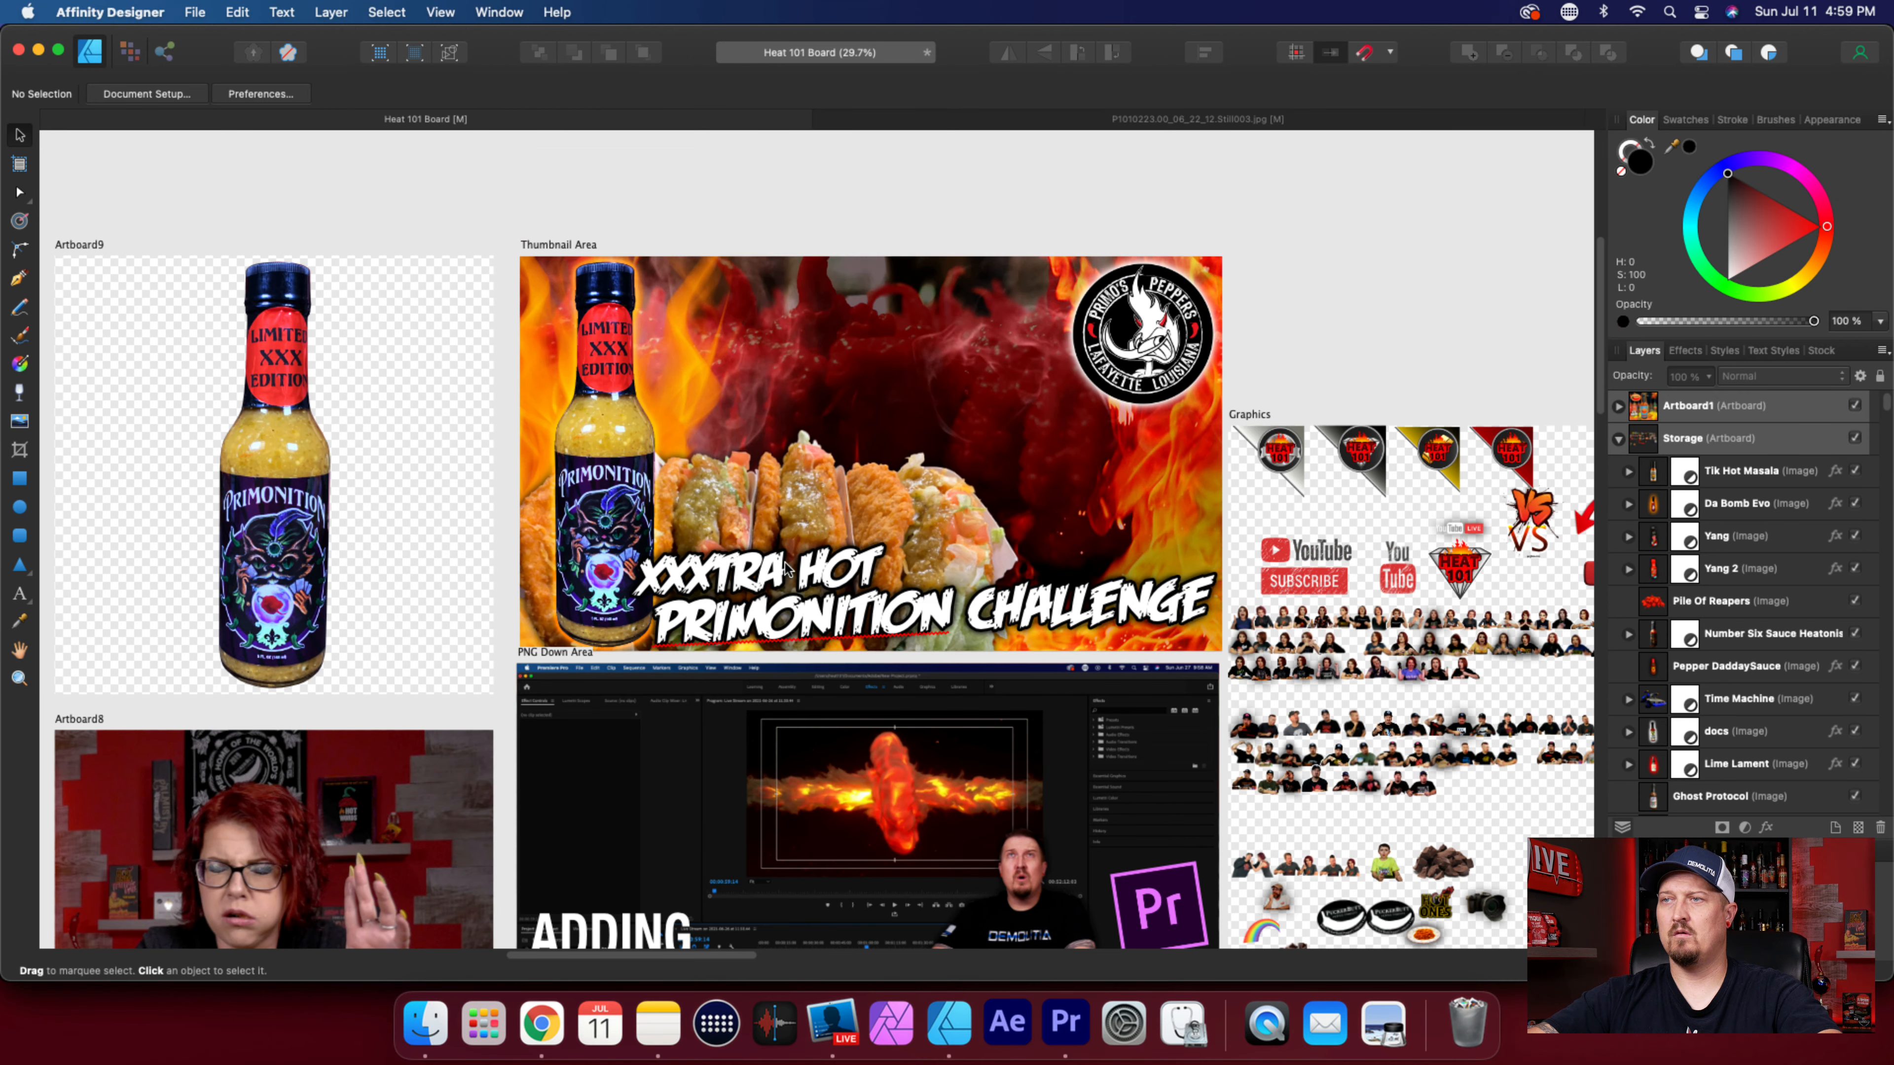
drag(1348, 245, 730, 595)
drag(583, 733, 1001, 416)
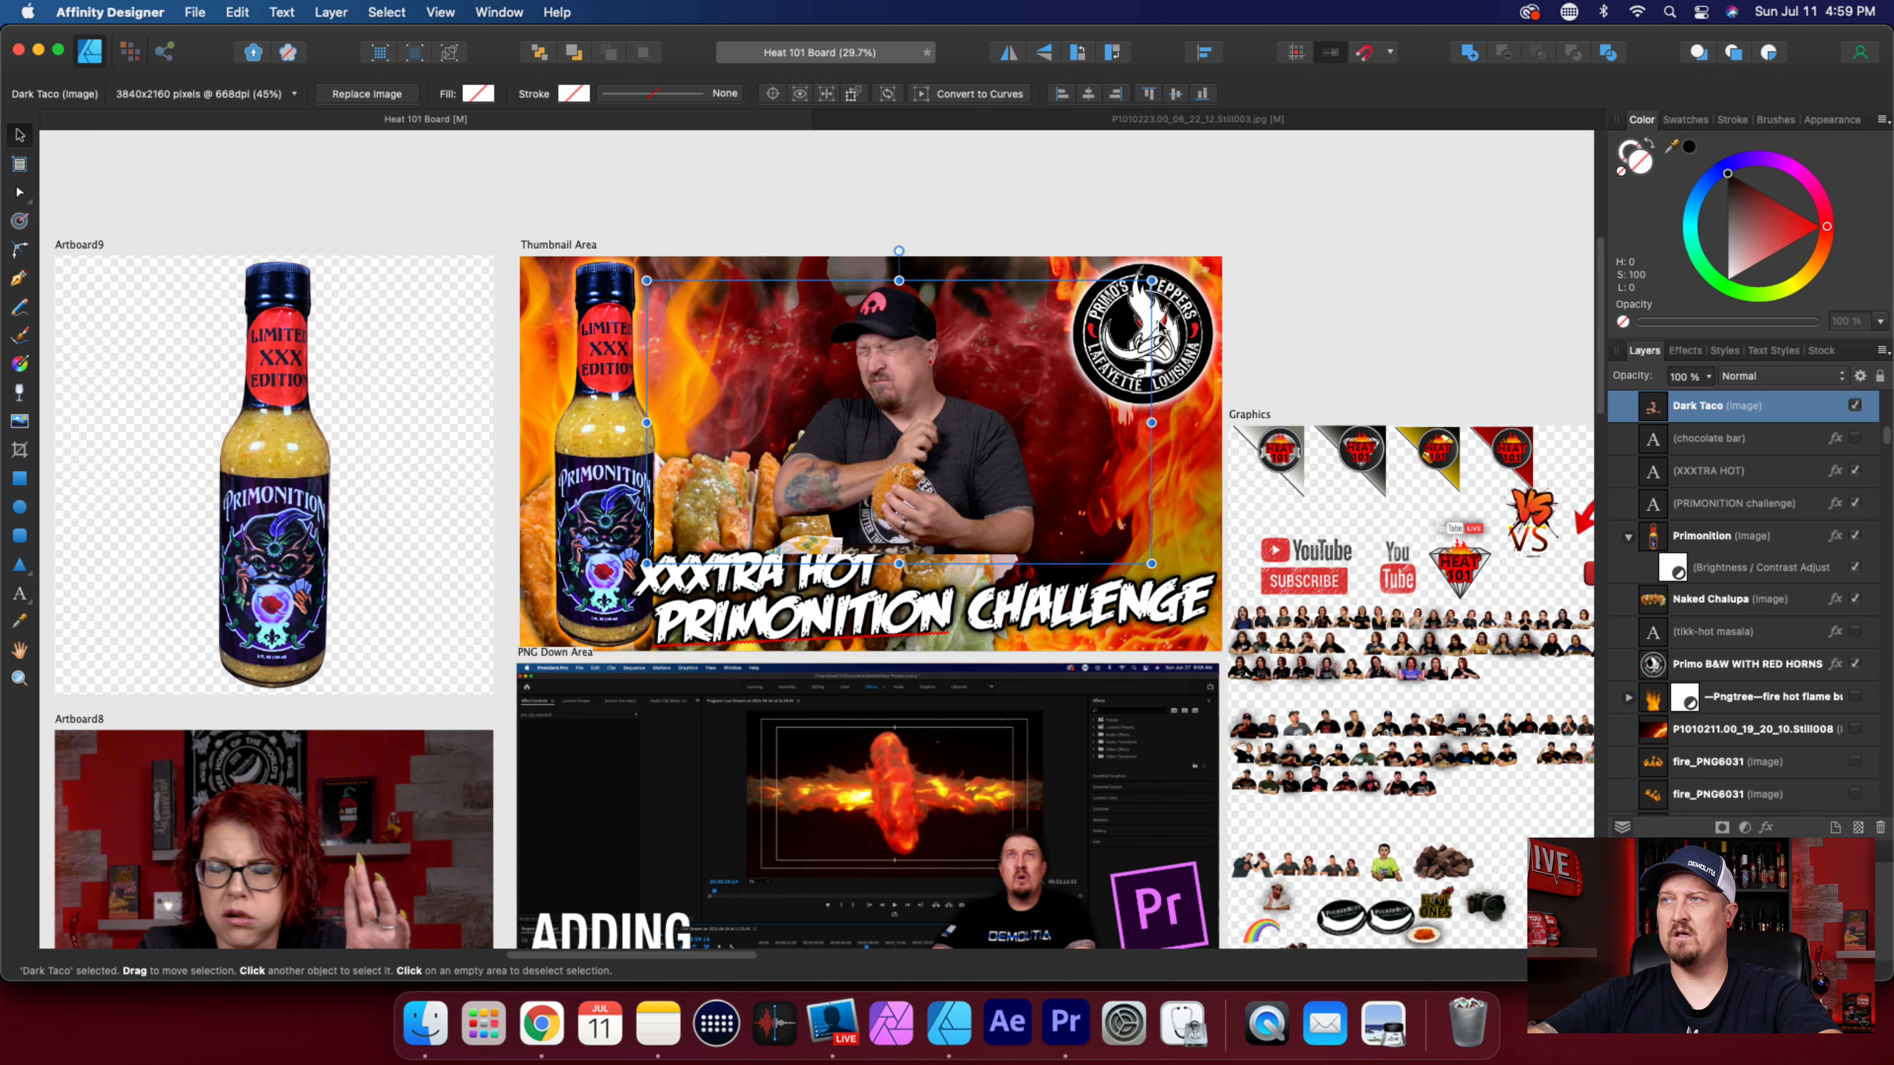
Undo the moving, scaling and placing of the Dark Taco image on the Heat 101 Board.
key(super+z)
key(super+z)
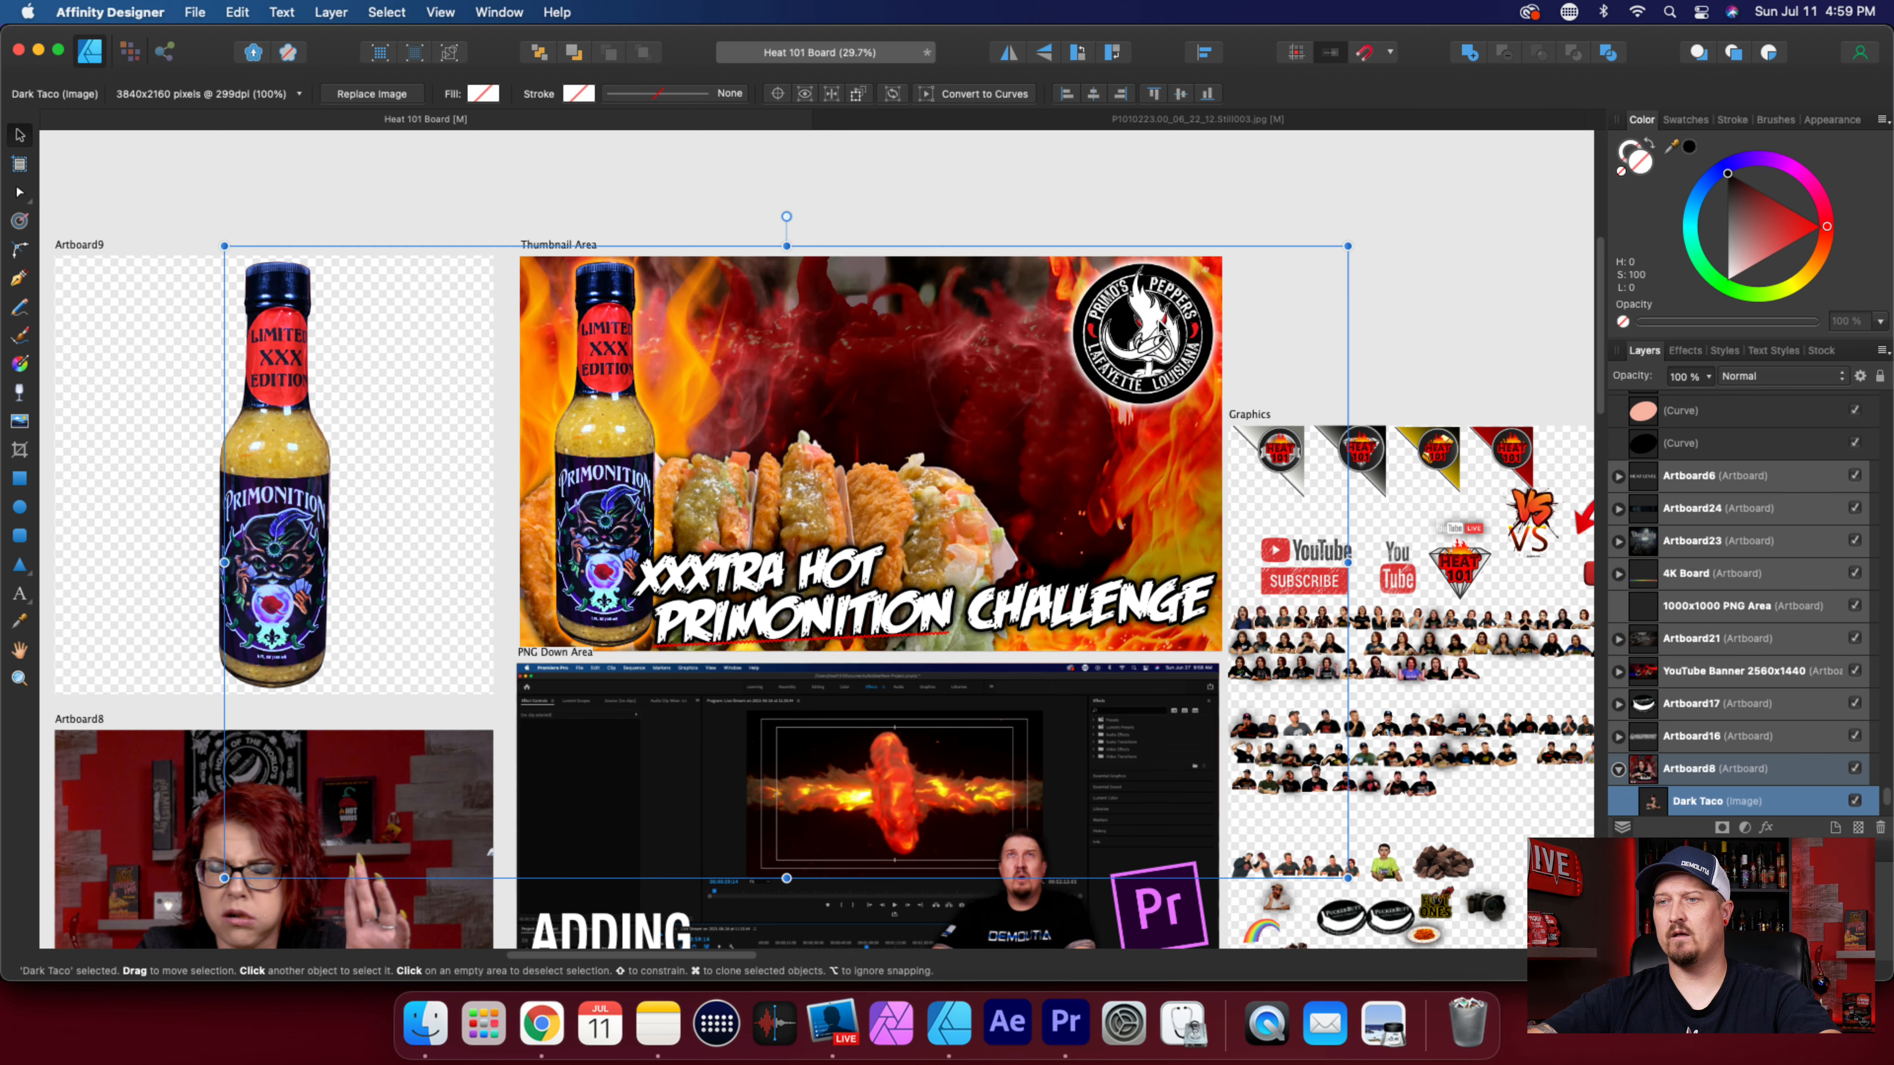
key(super+z)
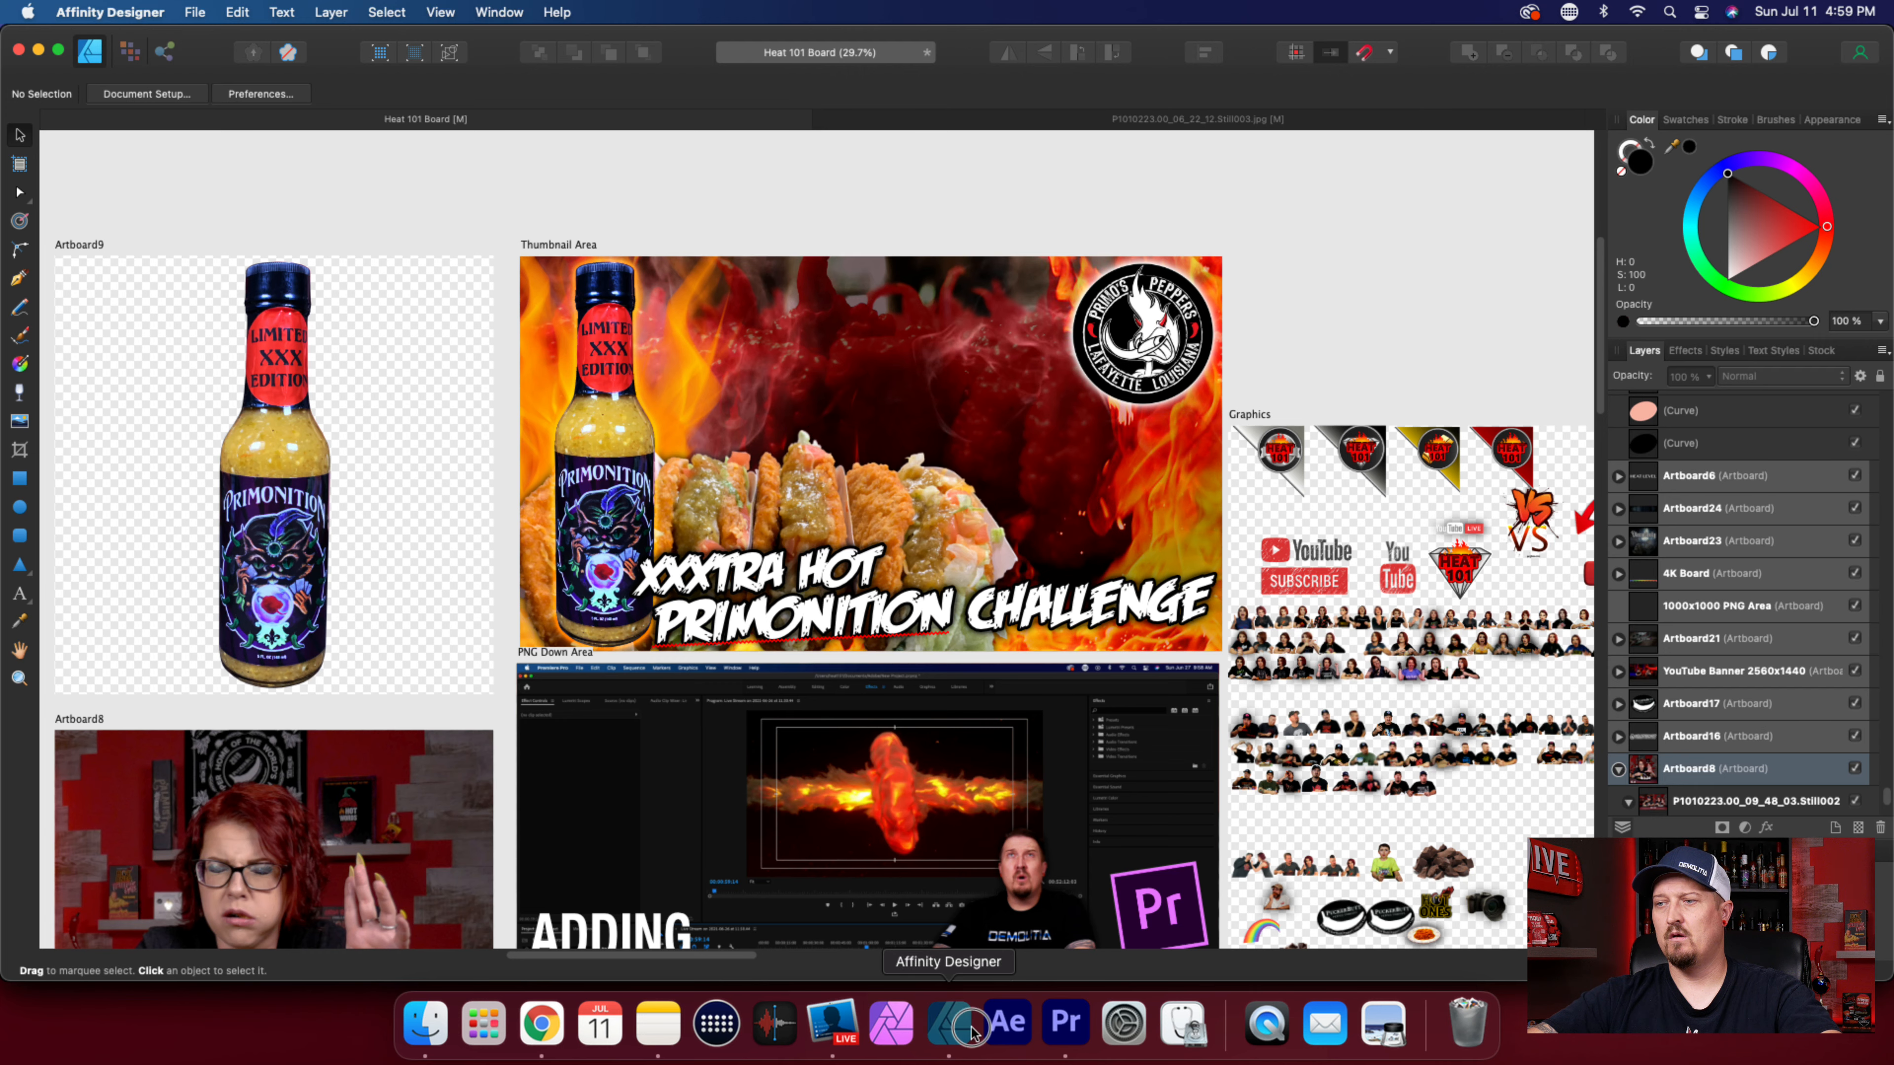
In the video still document, set the contrast of the cutout's Brightness / Contrast adjustment to 0%.
click(1222, 119)
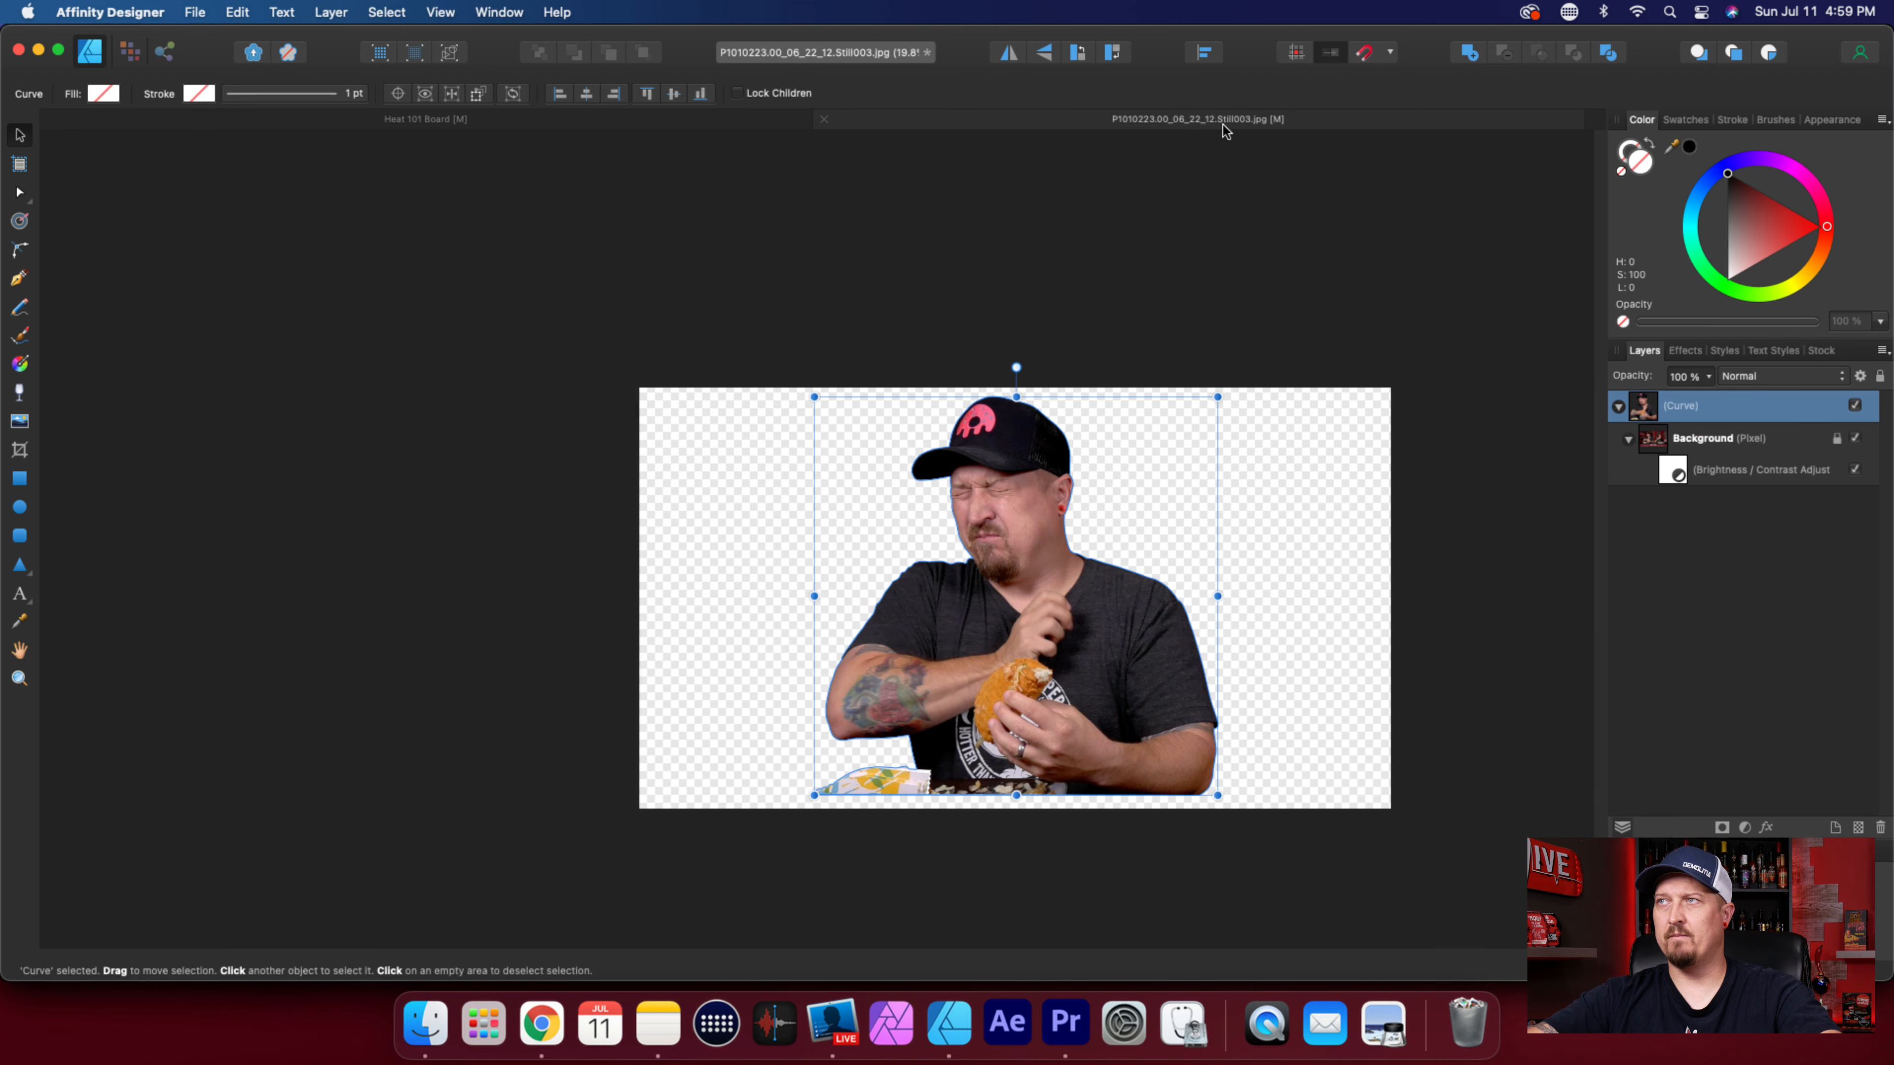
double_click(1678, 479)
drag(1069, 846, 1161, 865)
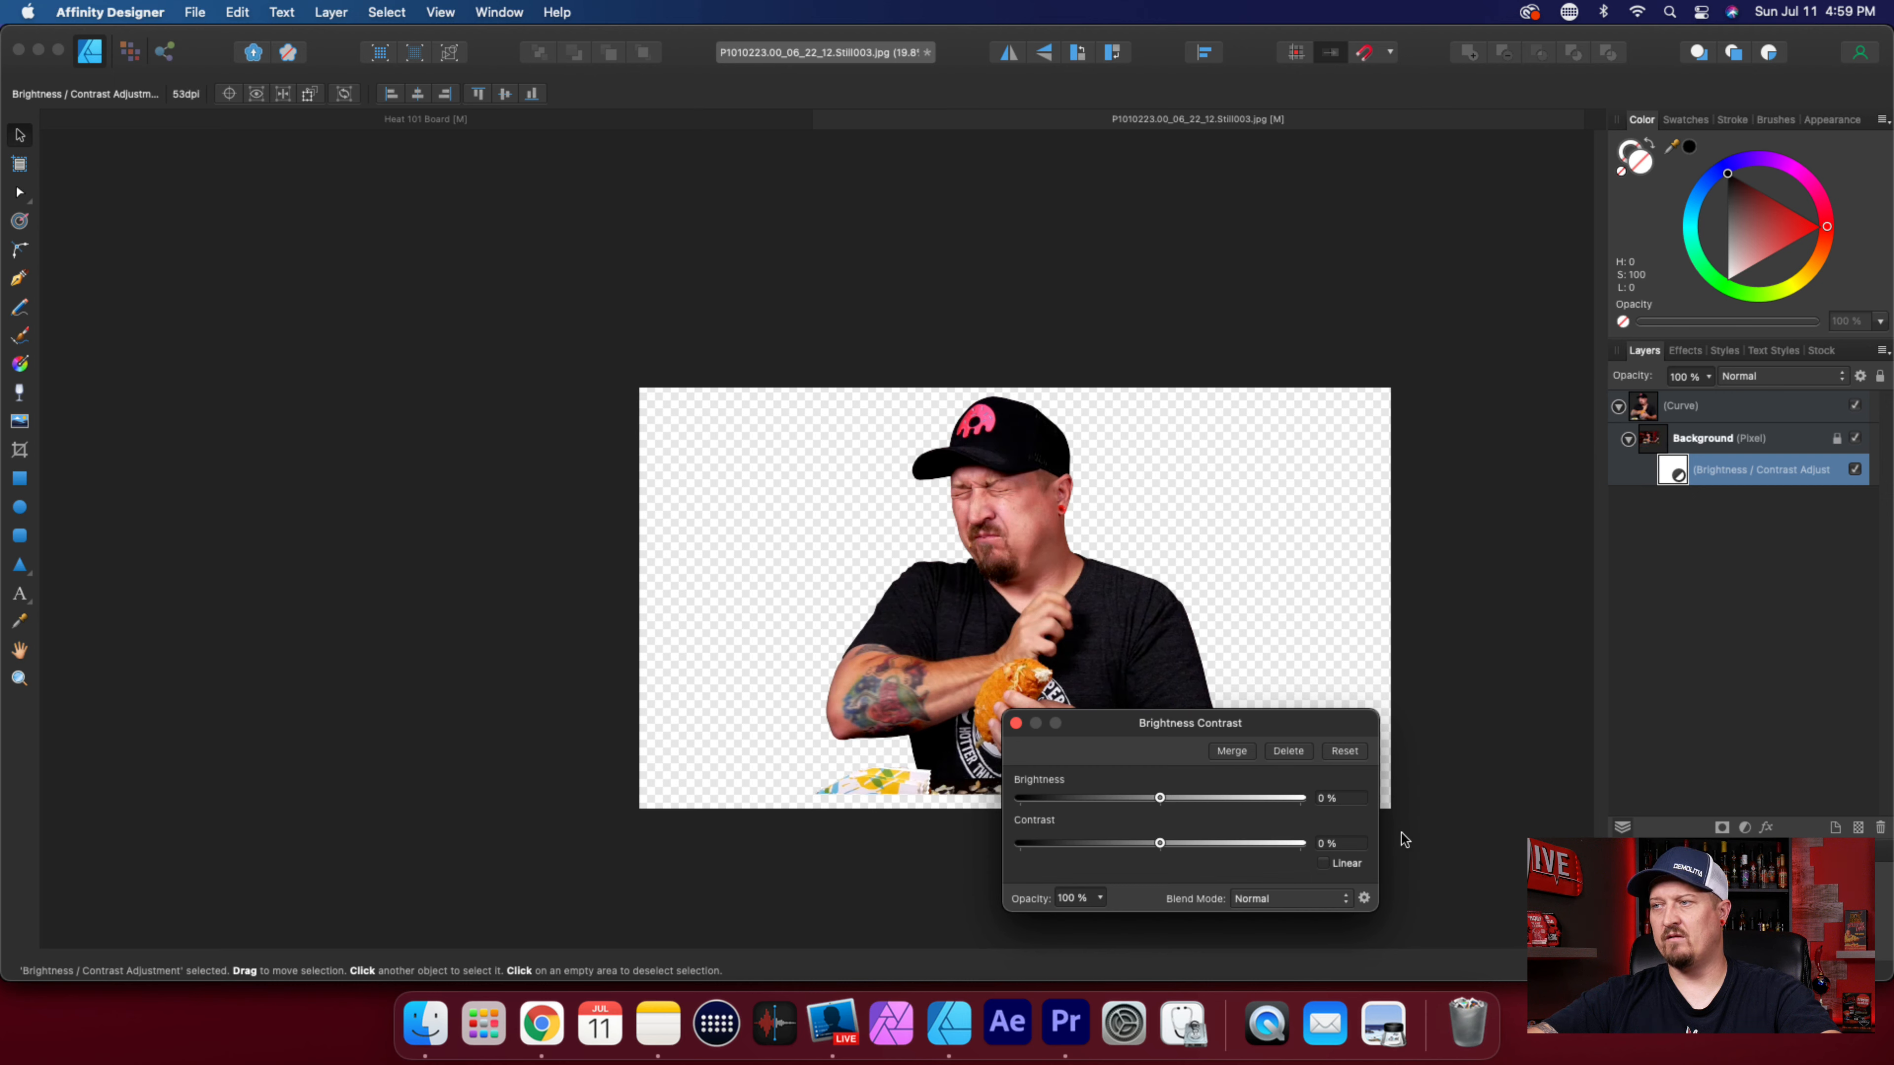
click(1789, 539)
click(1742, 408)
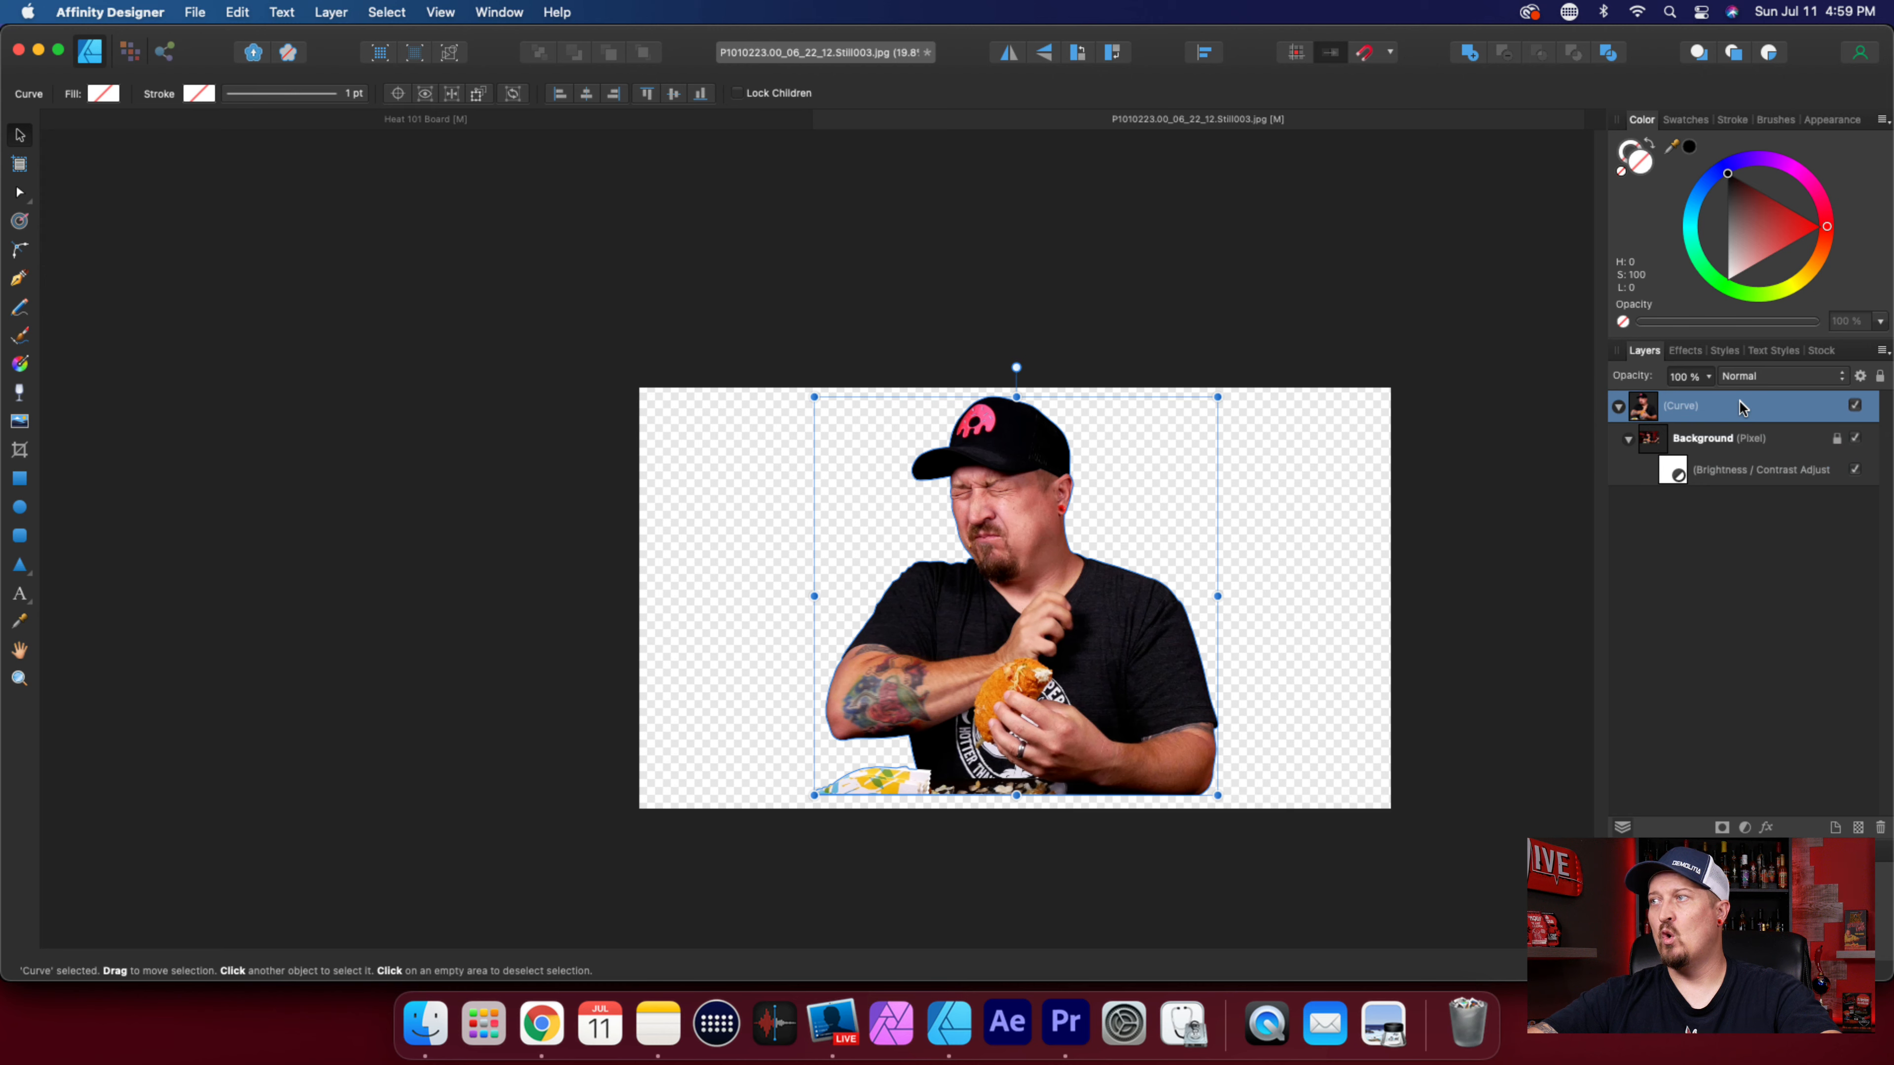
click(1774, 676)
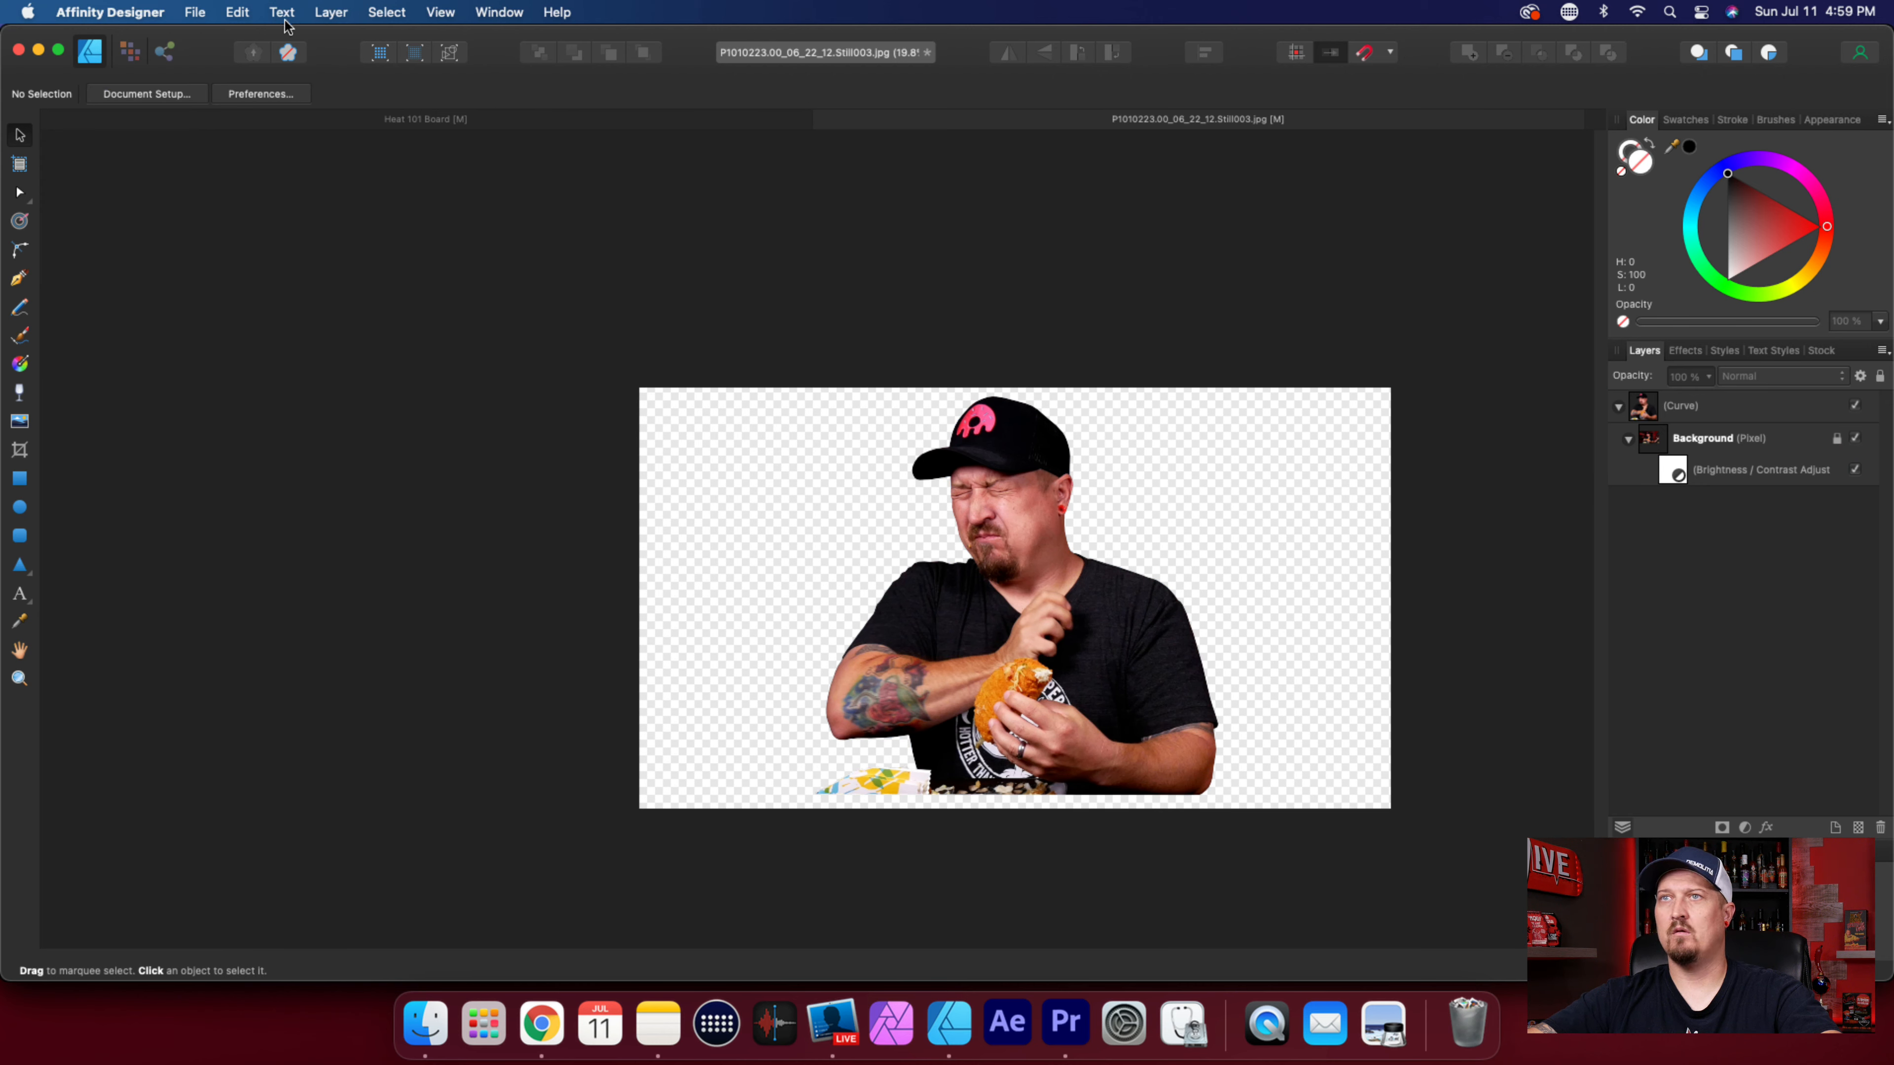
Export the contrast-adjusted cutout as a PNG named Dark Taco in Downloads, replacing the existing file.
click(206, 16)
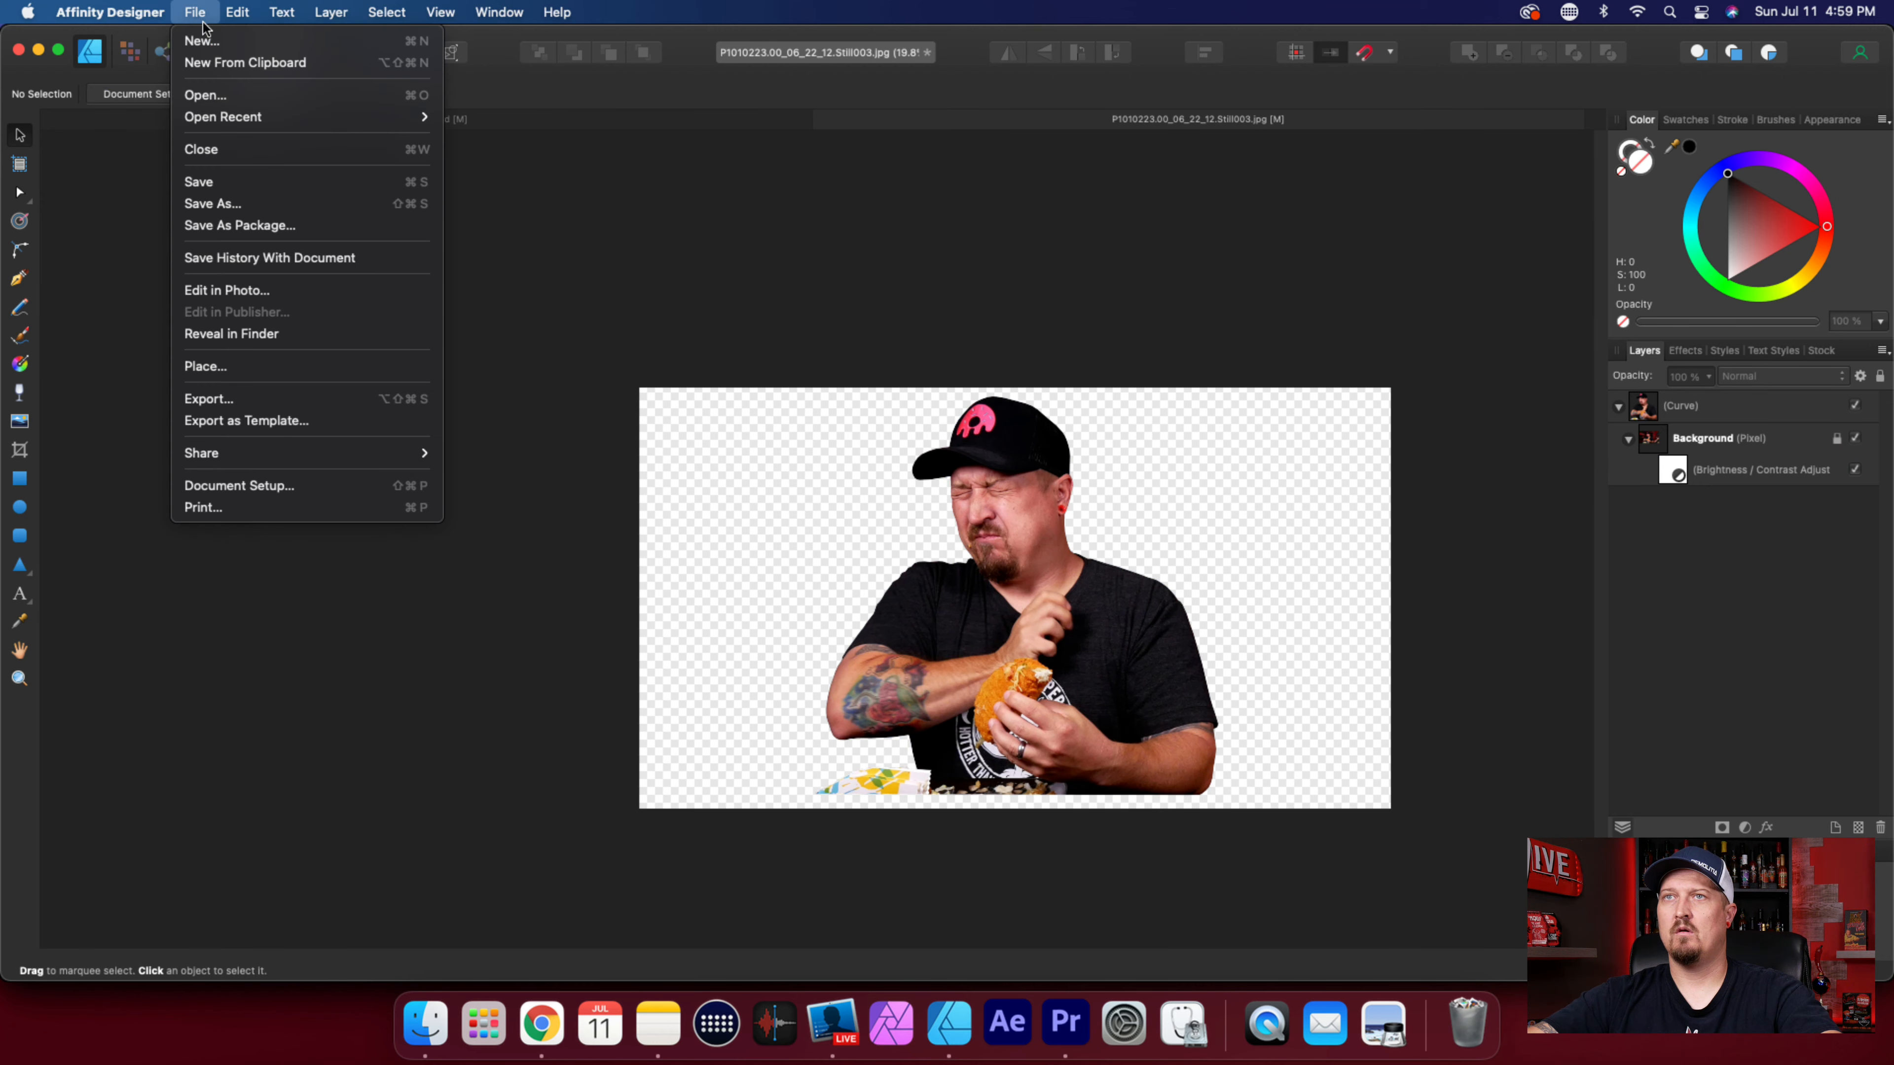
click(245, 393)
click(1235, 549)
text(D)
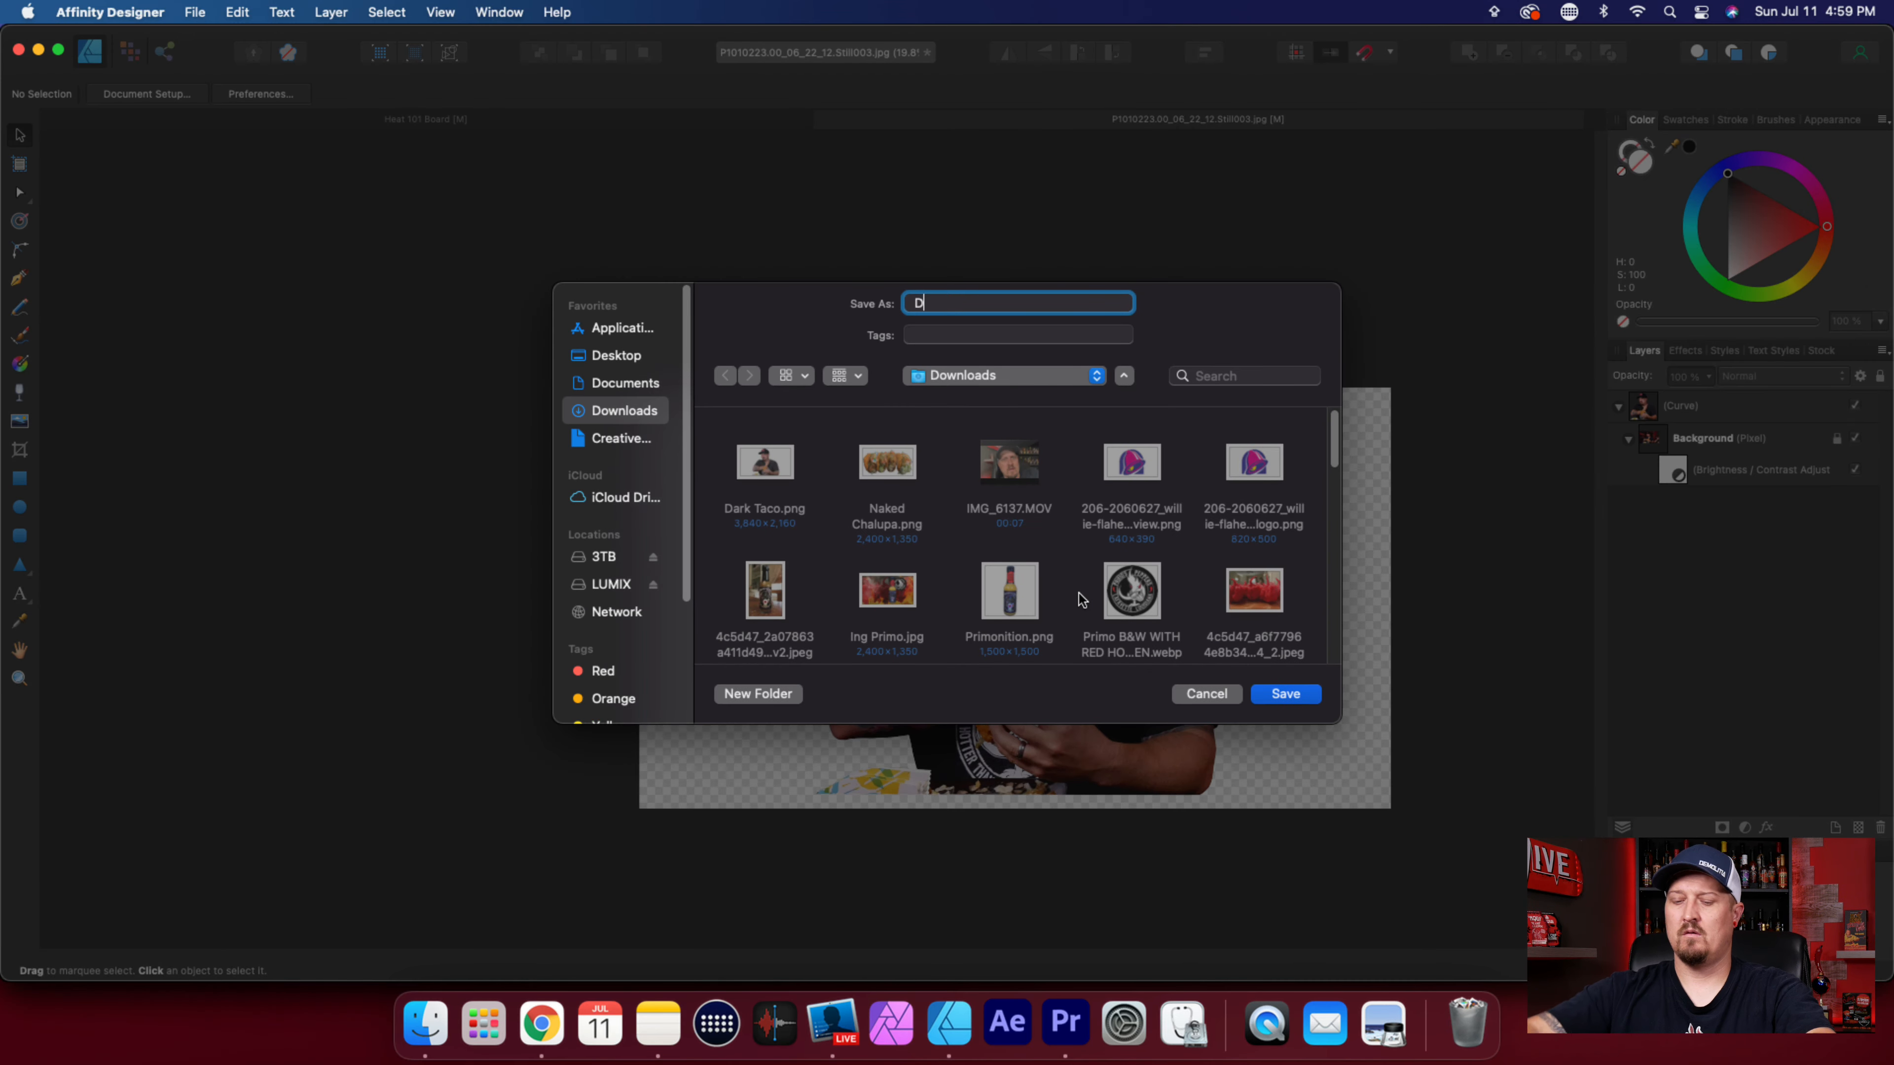
text(ark Taco)
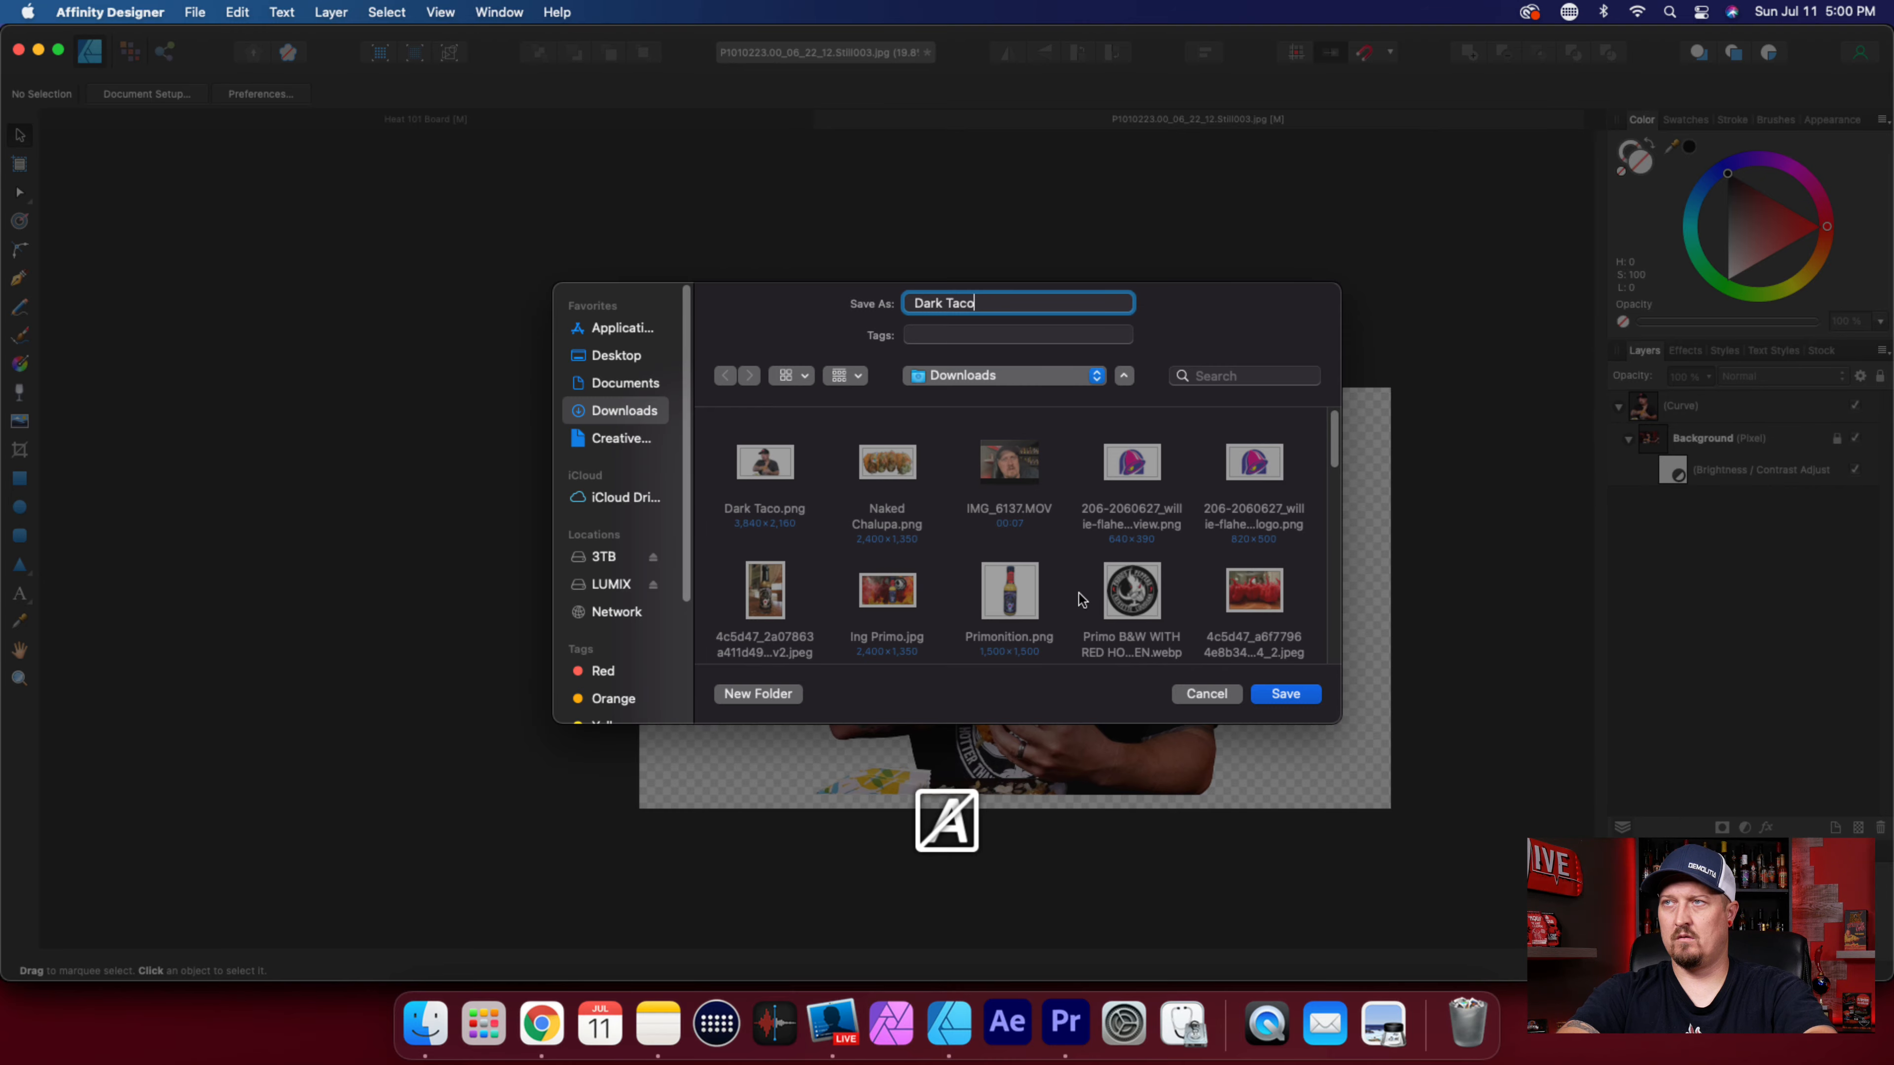
click(1299, 697)
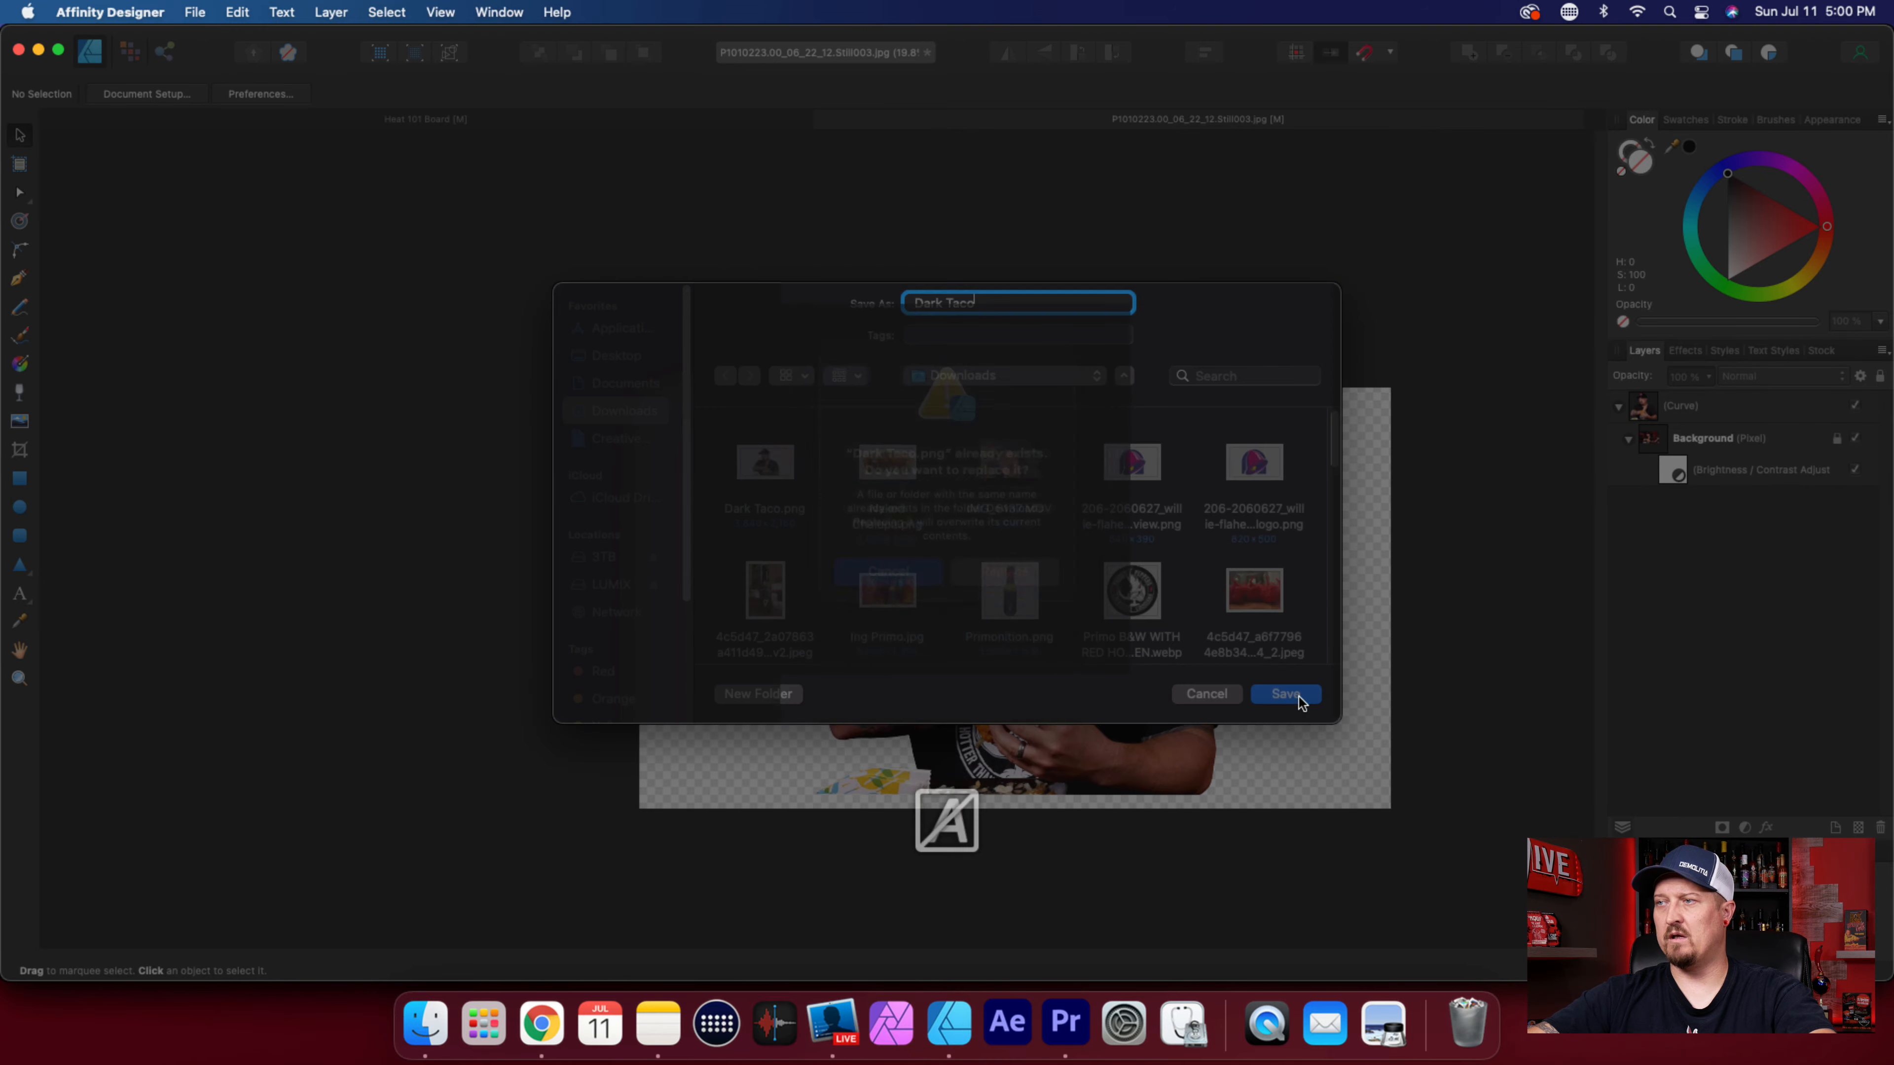
click(1021, 606)
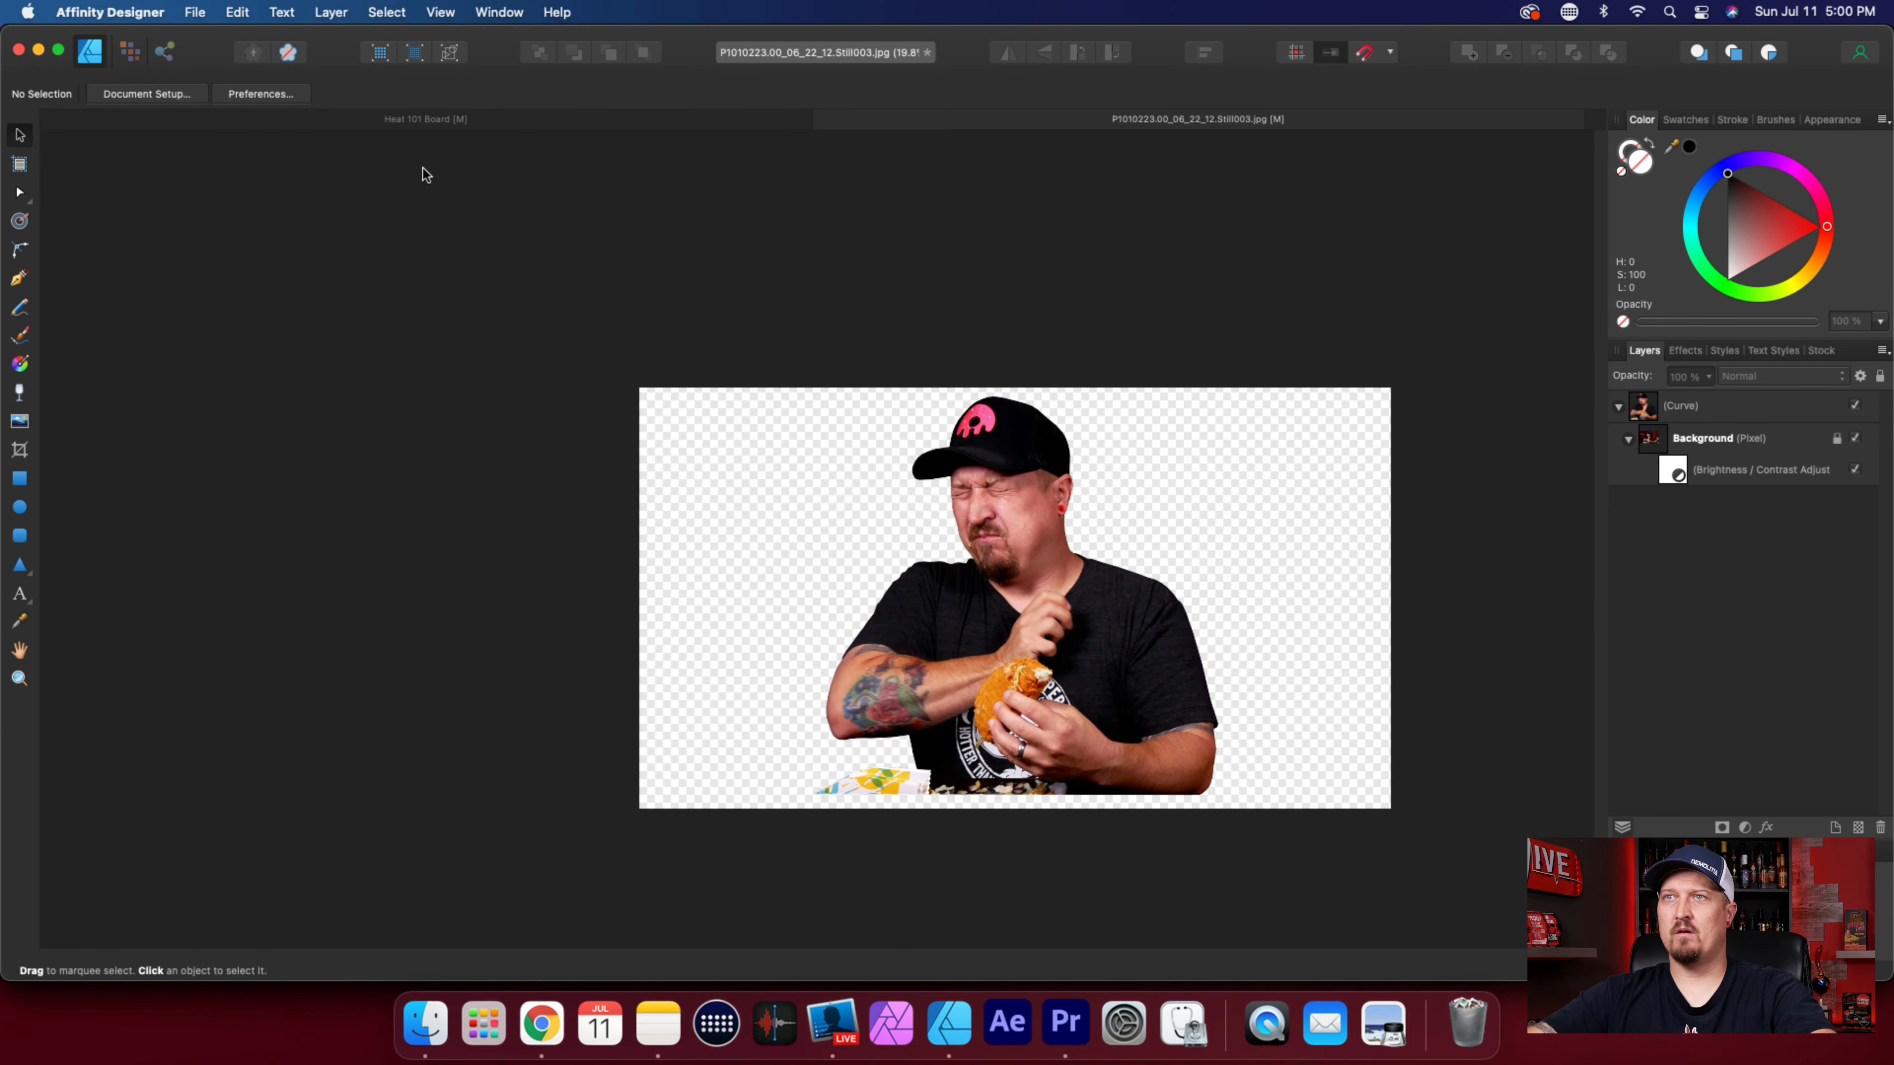
Place the updated Dark Taco image onto the Heat 101 Board, scale it to 56% and move it onto the Thumbnail Area artboard.
click(446, 121)
click(425, 1024)
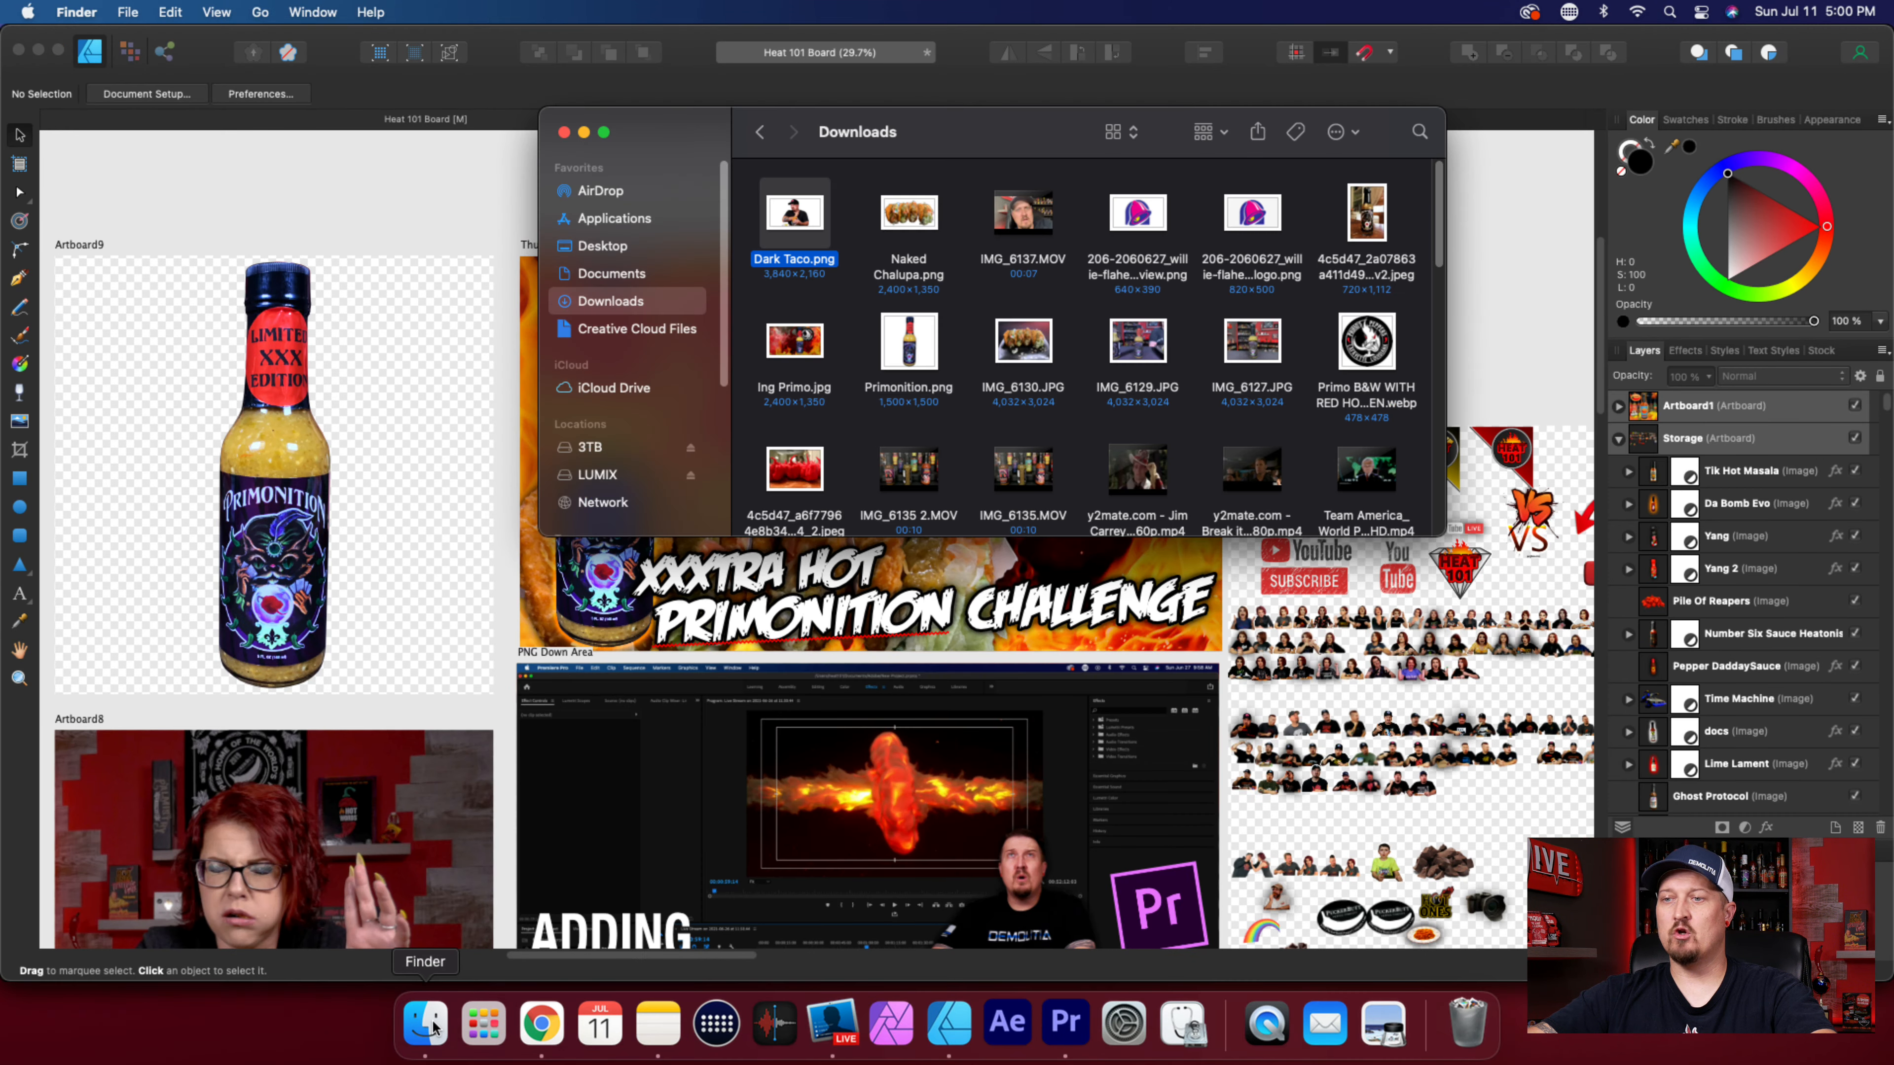
drag(776, 218, 852, 468)
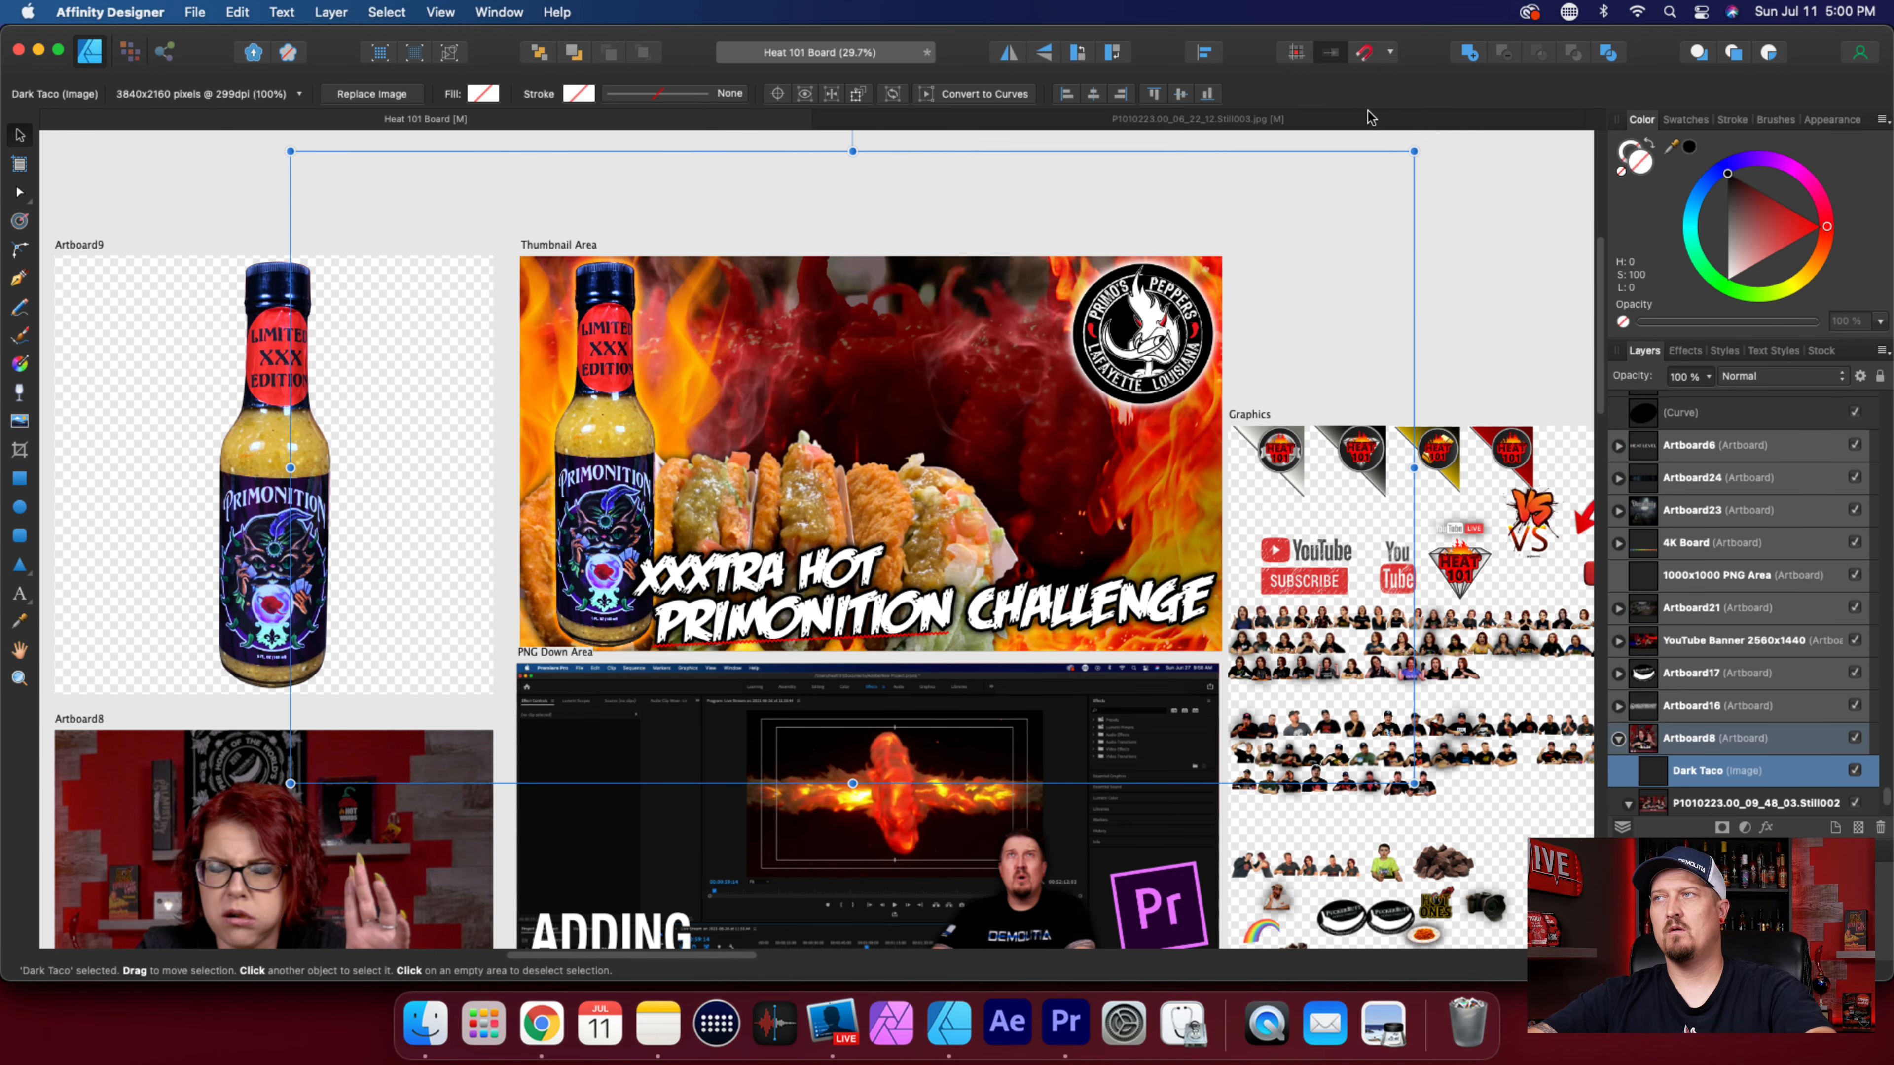
drag(1415, 151, 969, 505)
drag(835, 534, 1071, 362)
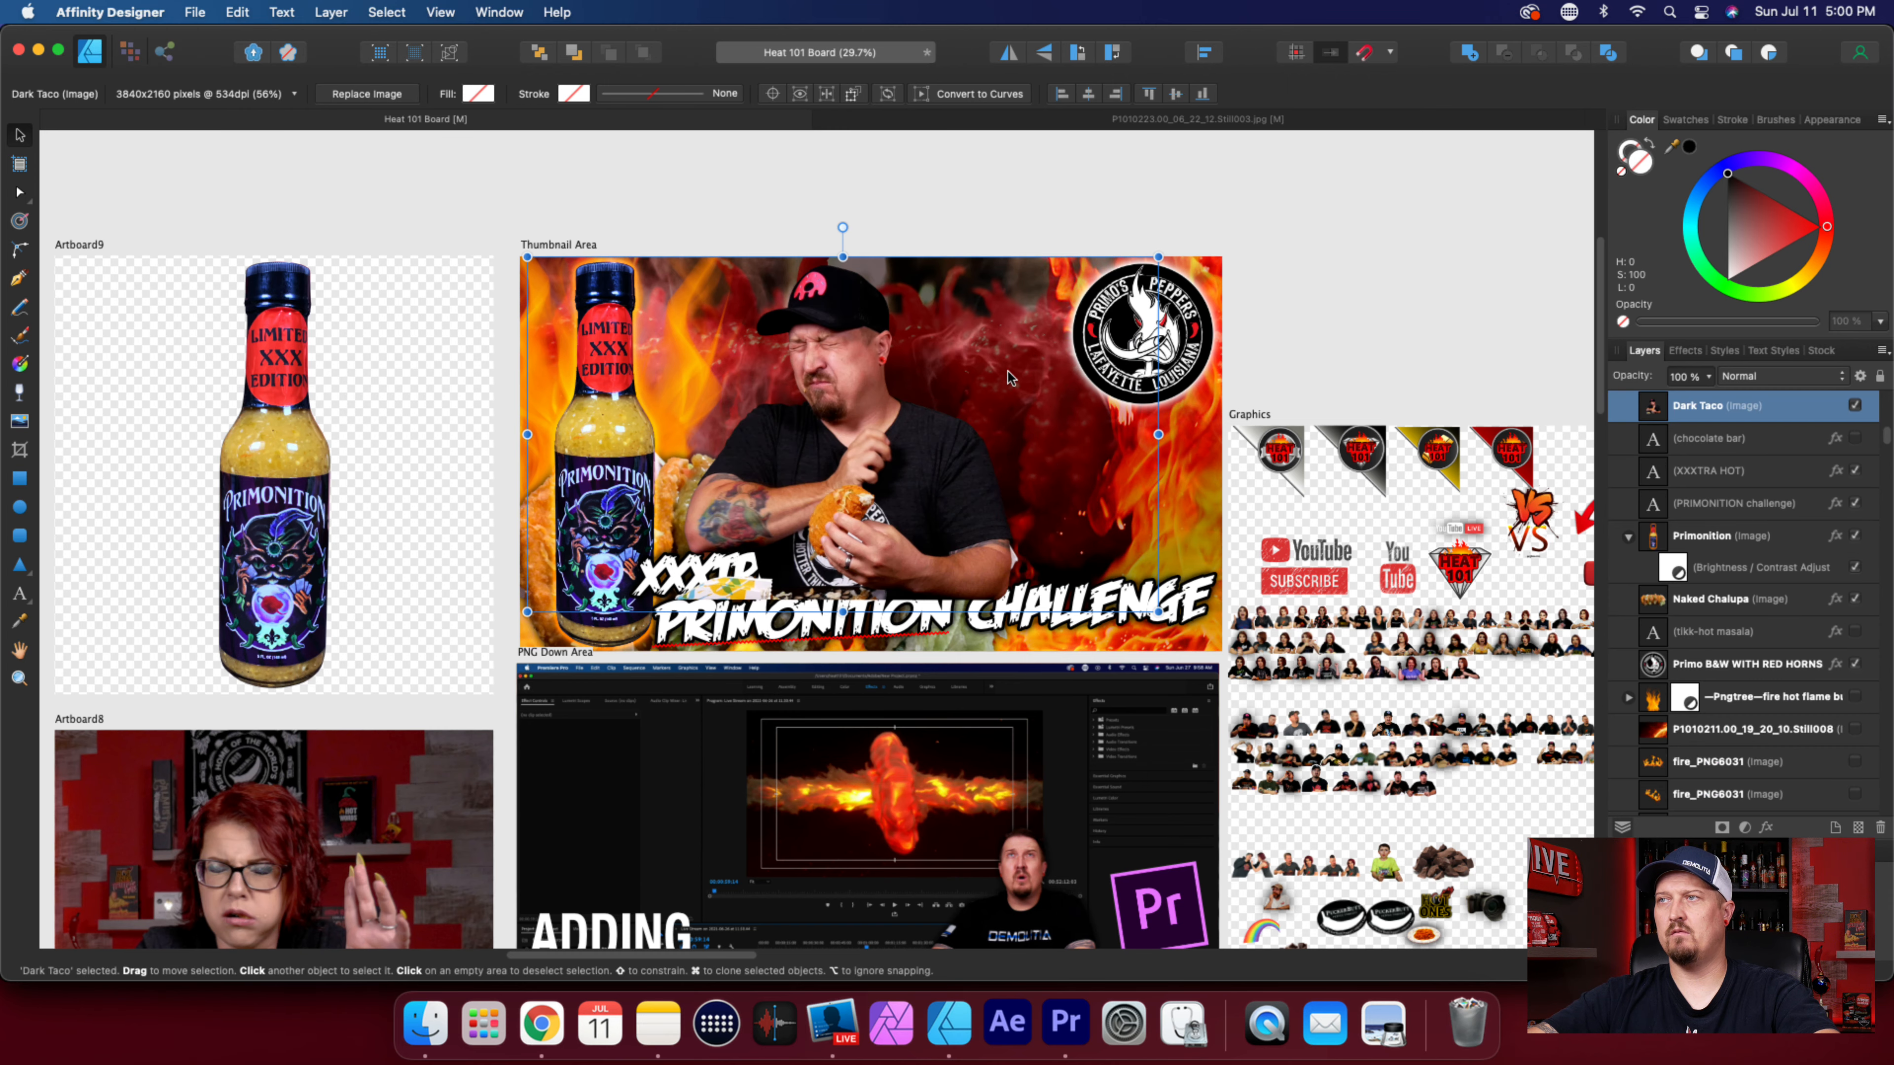
Move the Dark Taco image down to the thumbnail's lower edge and scale it to 57%.
scroll(999, 376, up, 4)
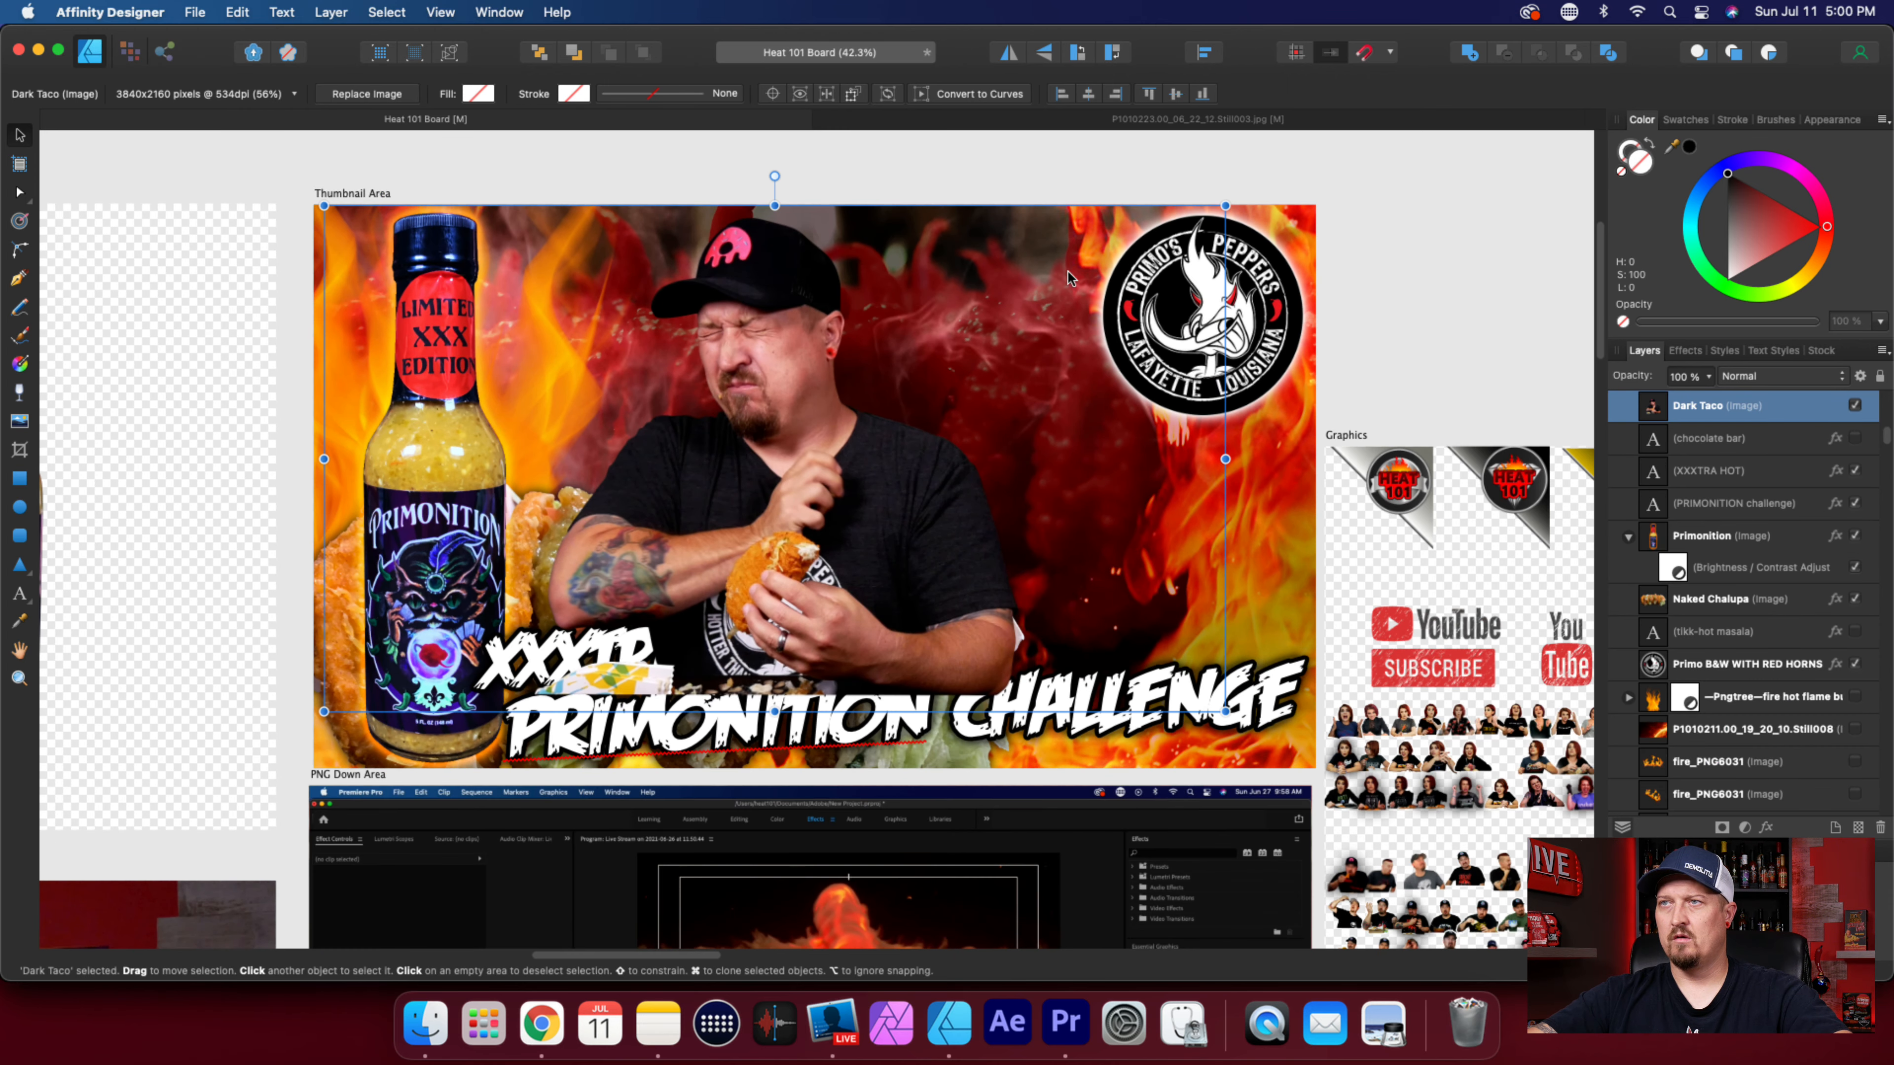
drag(797, 414, 803, 483)
mouse_move(1233, 280)
mouse_down()
mouse_move(1293, 254)
mouse_move(1254, 275)
mouse_up()
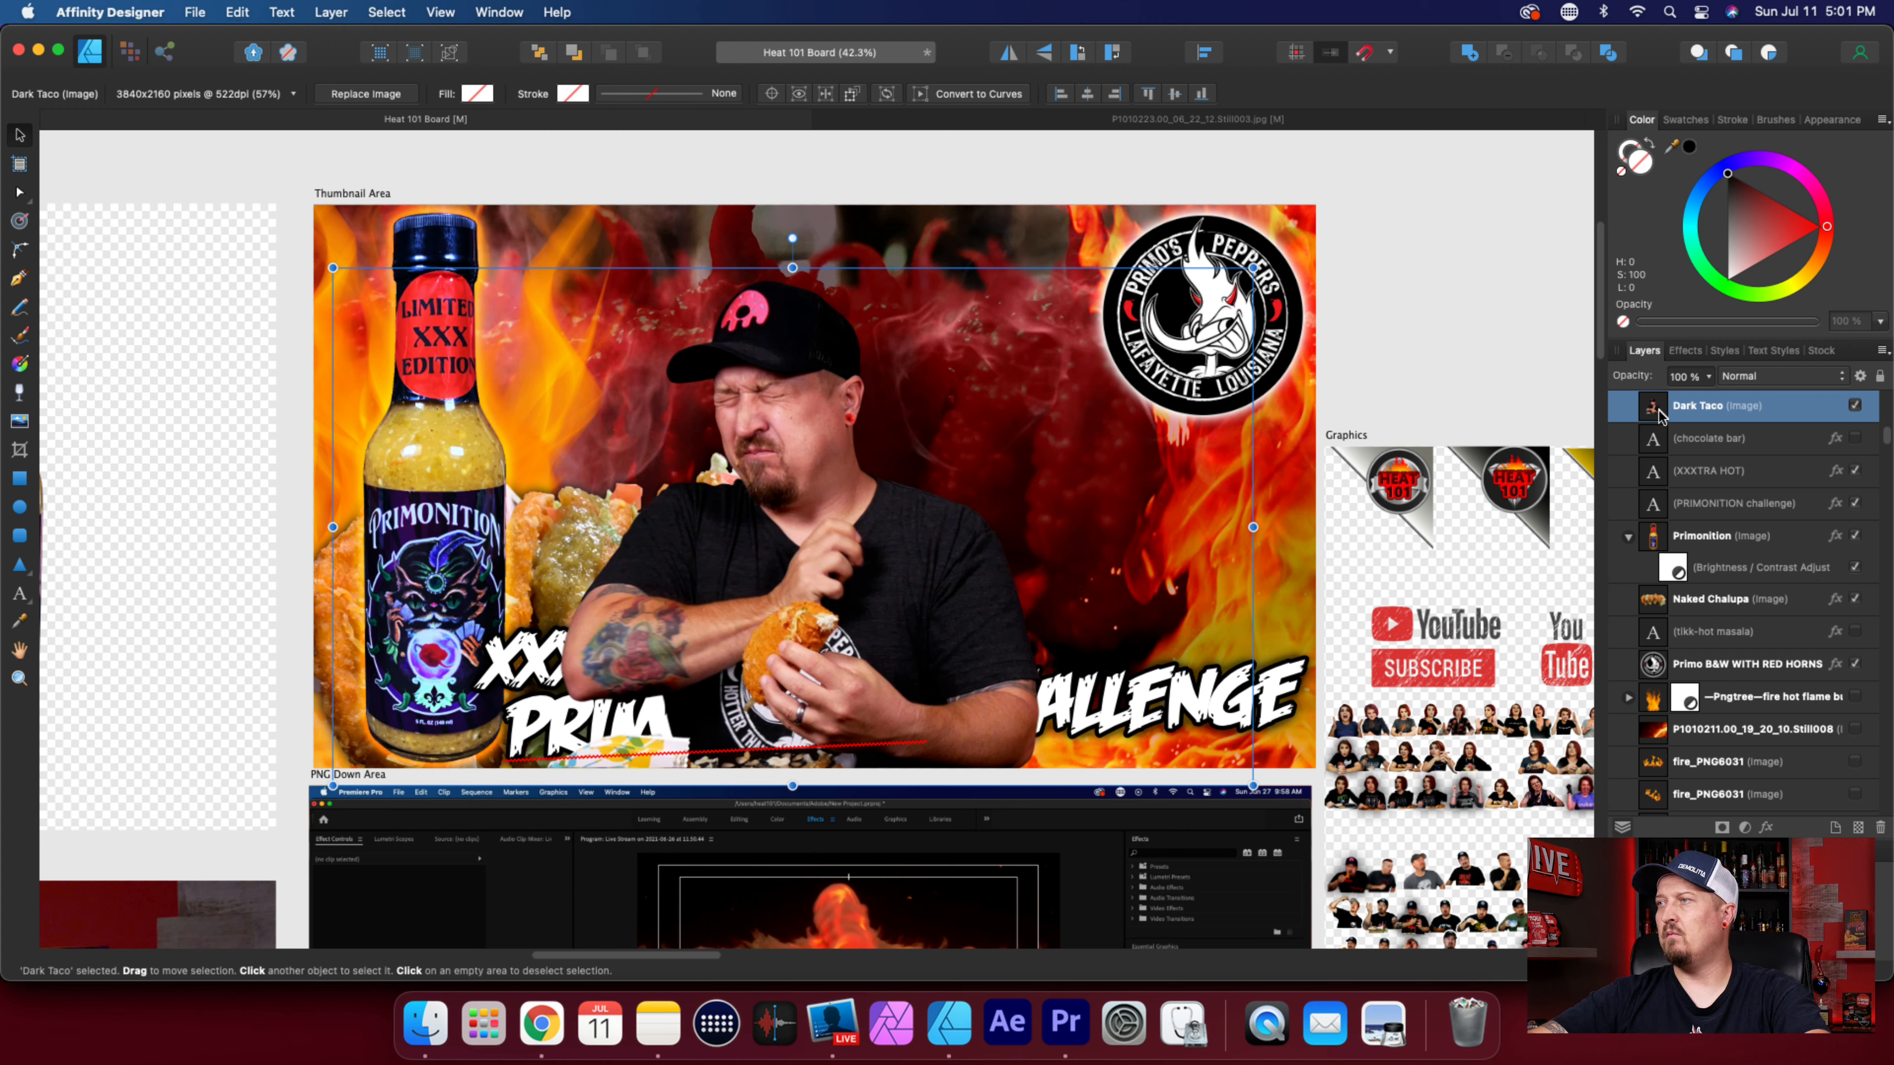
Reorder the Dark Taco layer beneath the PRIMONITION challenge text layer and nudge the image slightly left.
drag(1658, 412, 1649, 520)
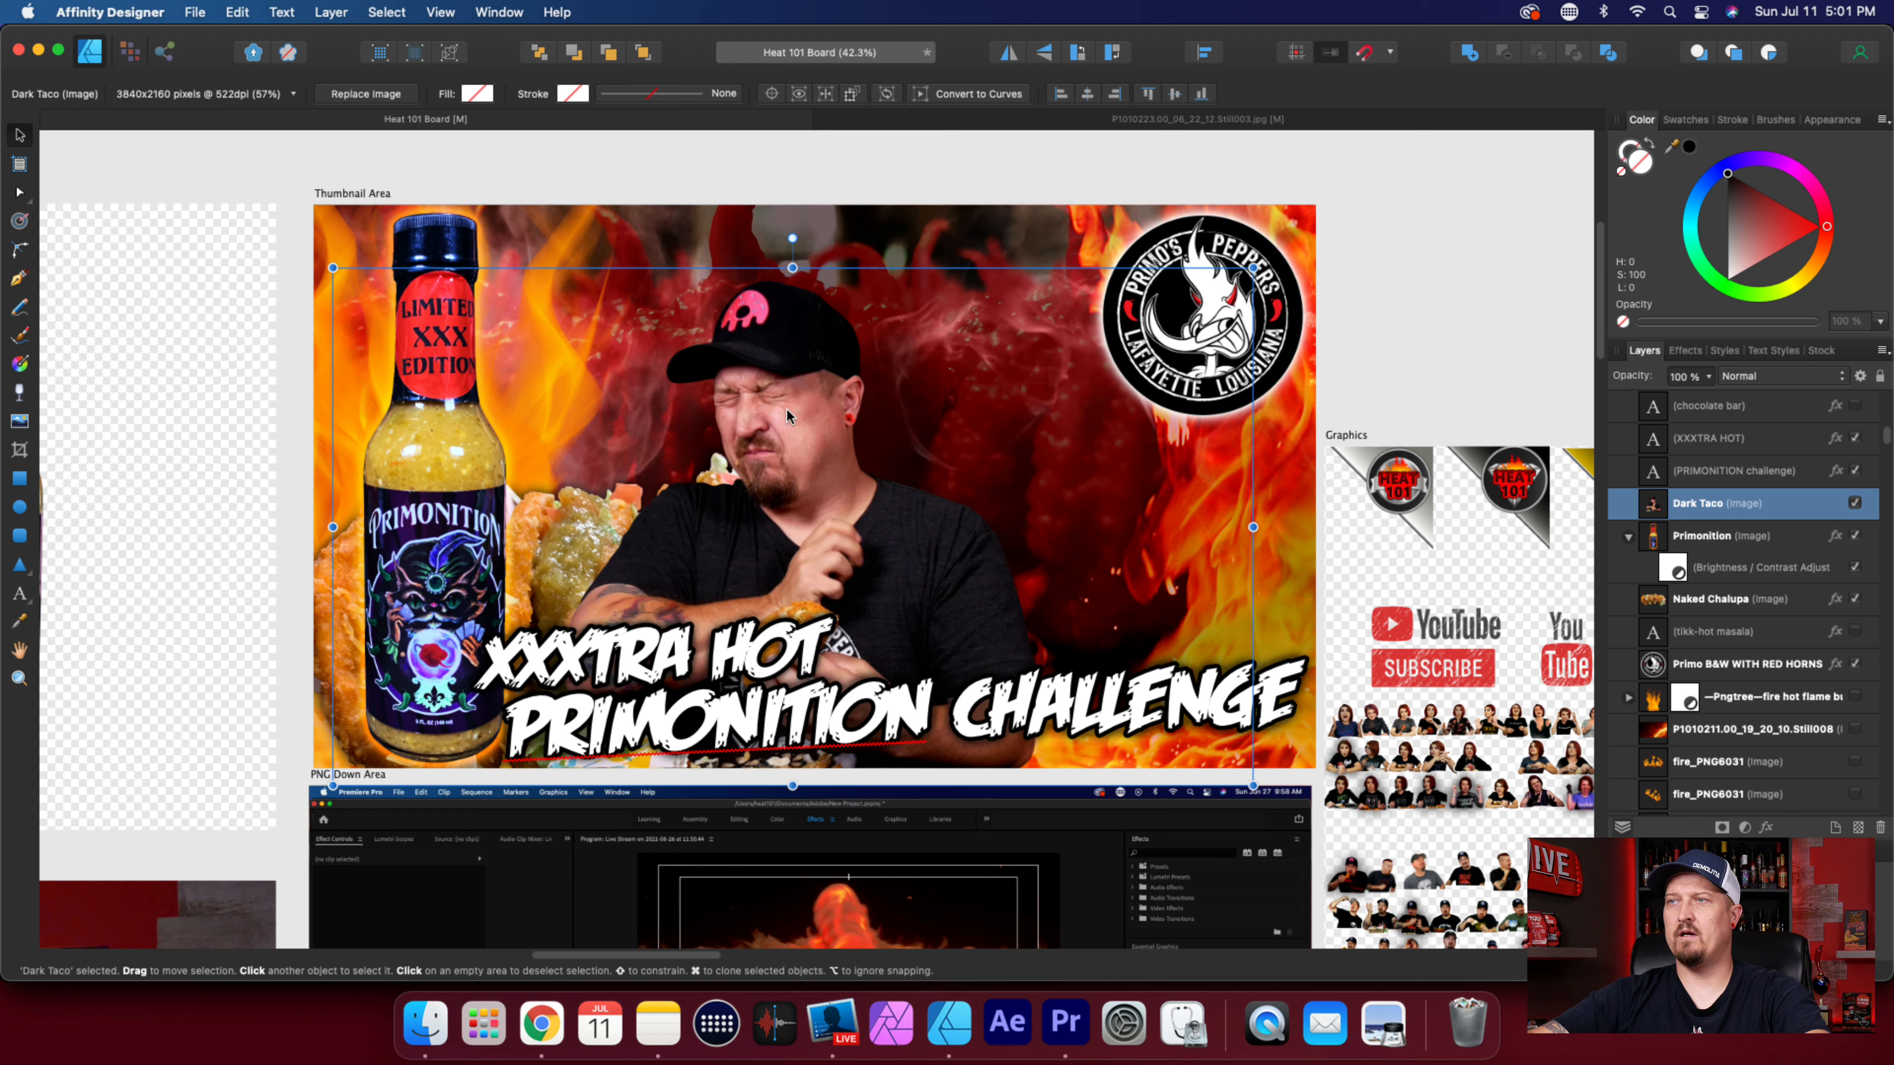
drag(789, 412, 775, 415)
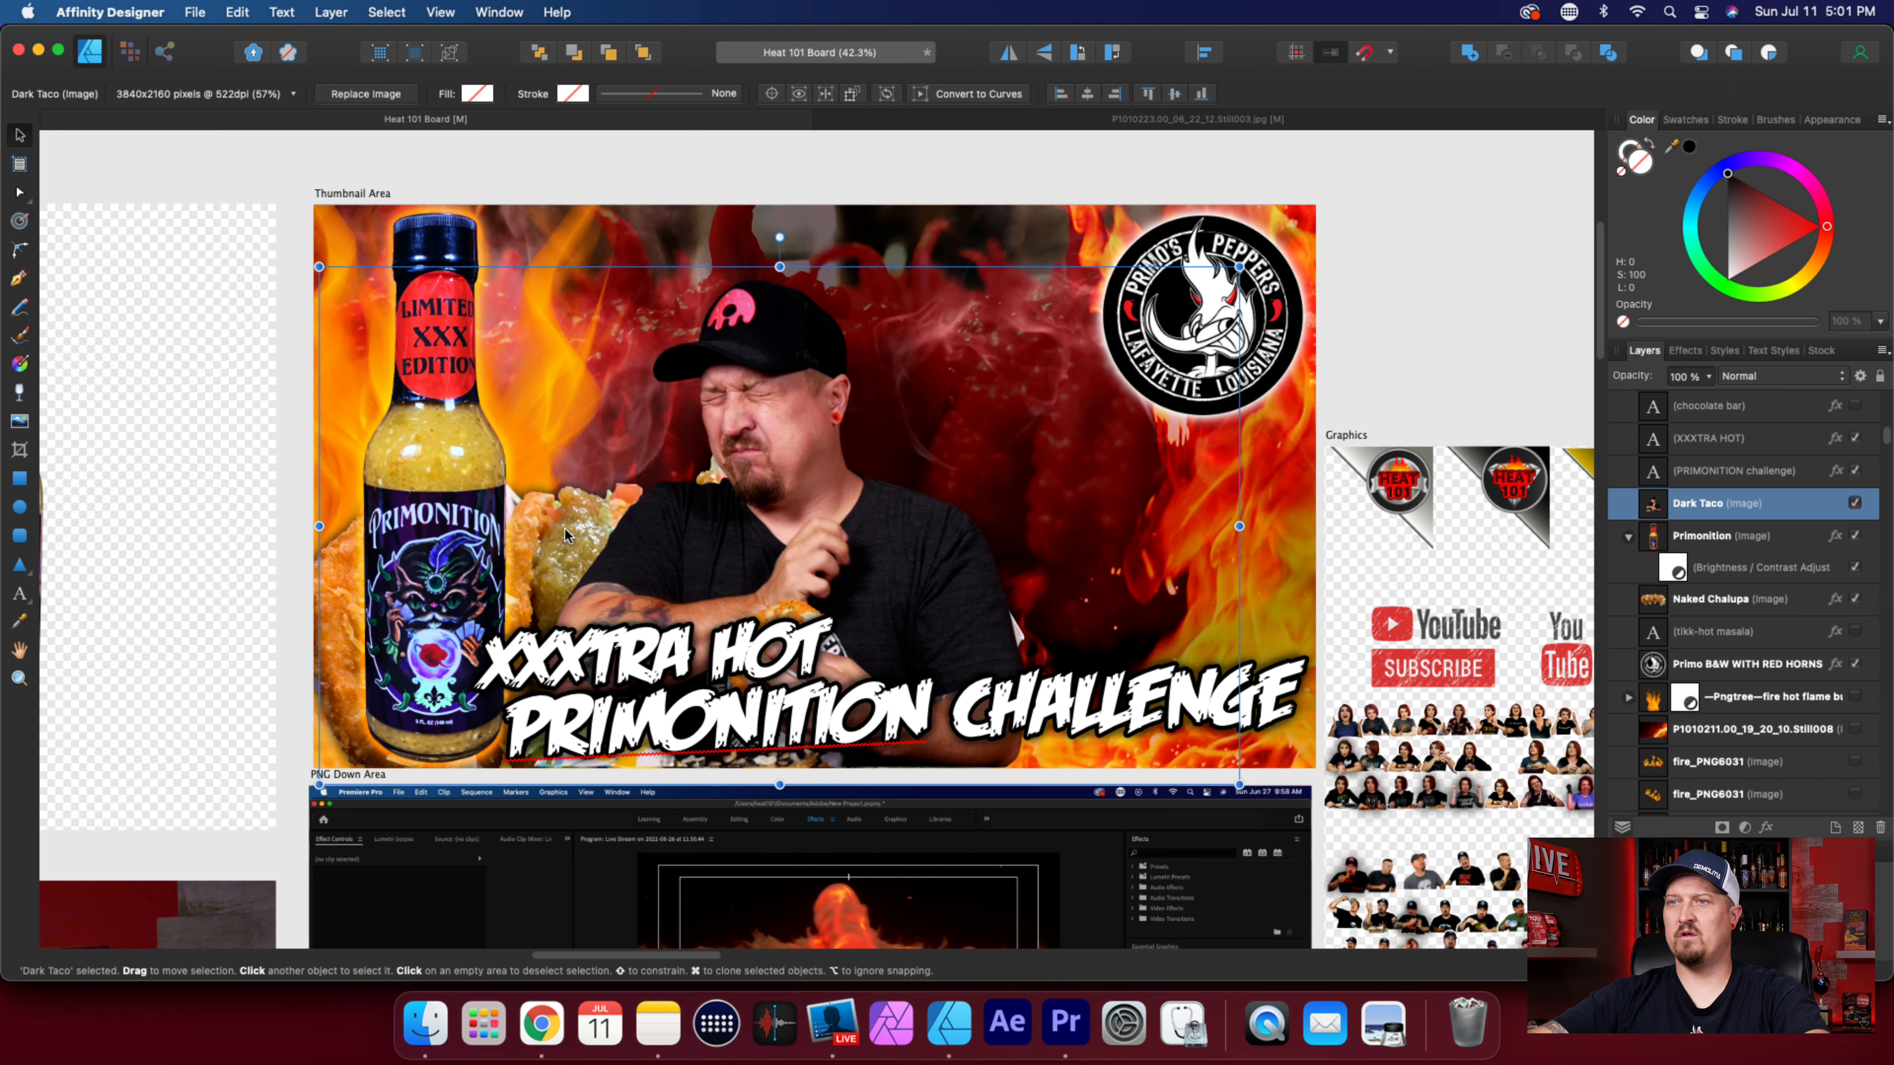
scroll(895, 594, down, 1)
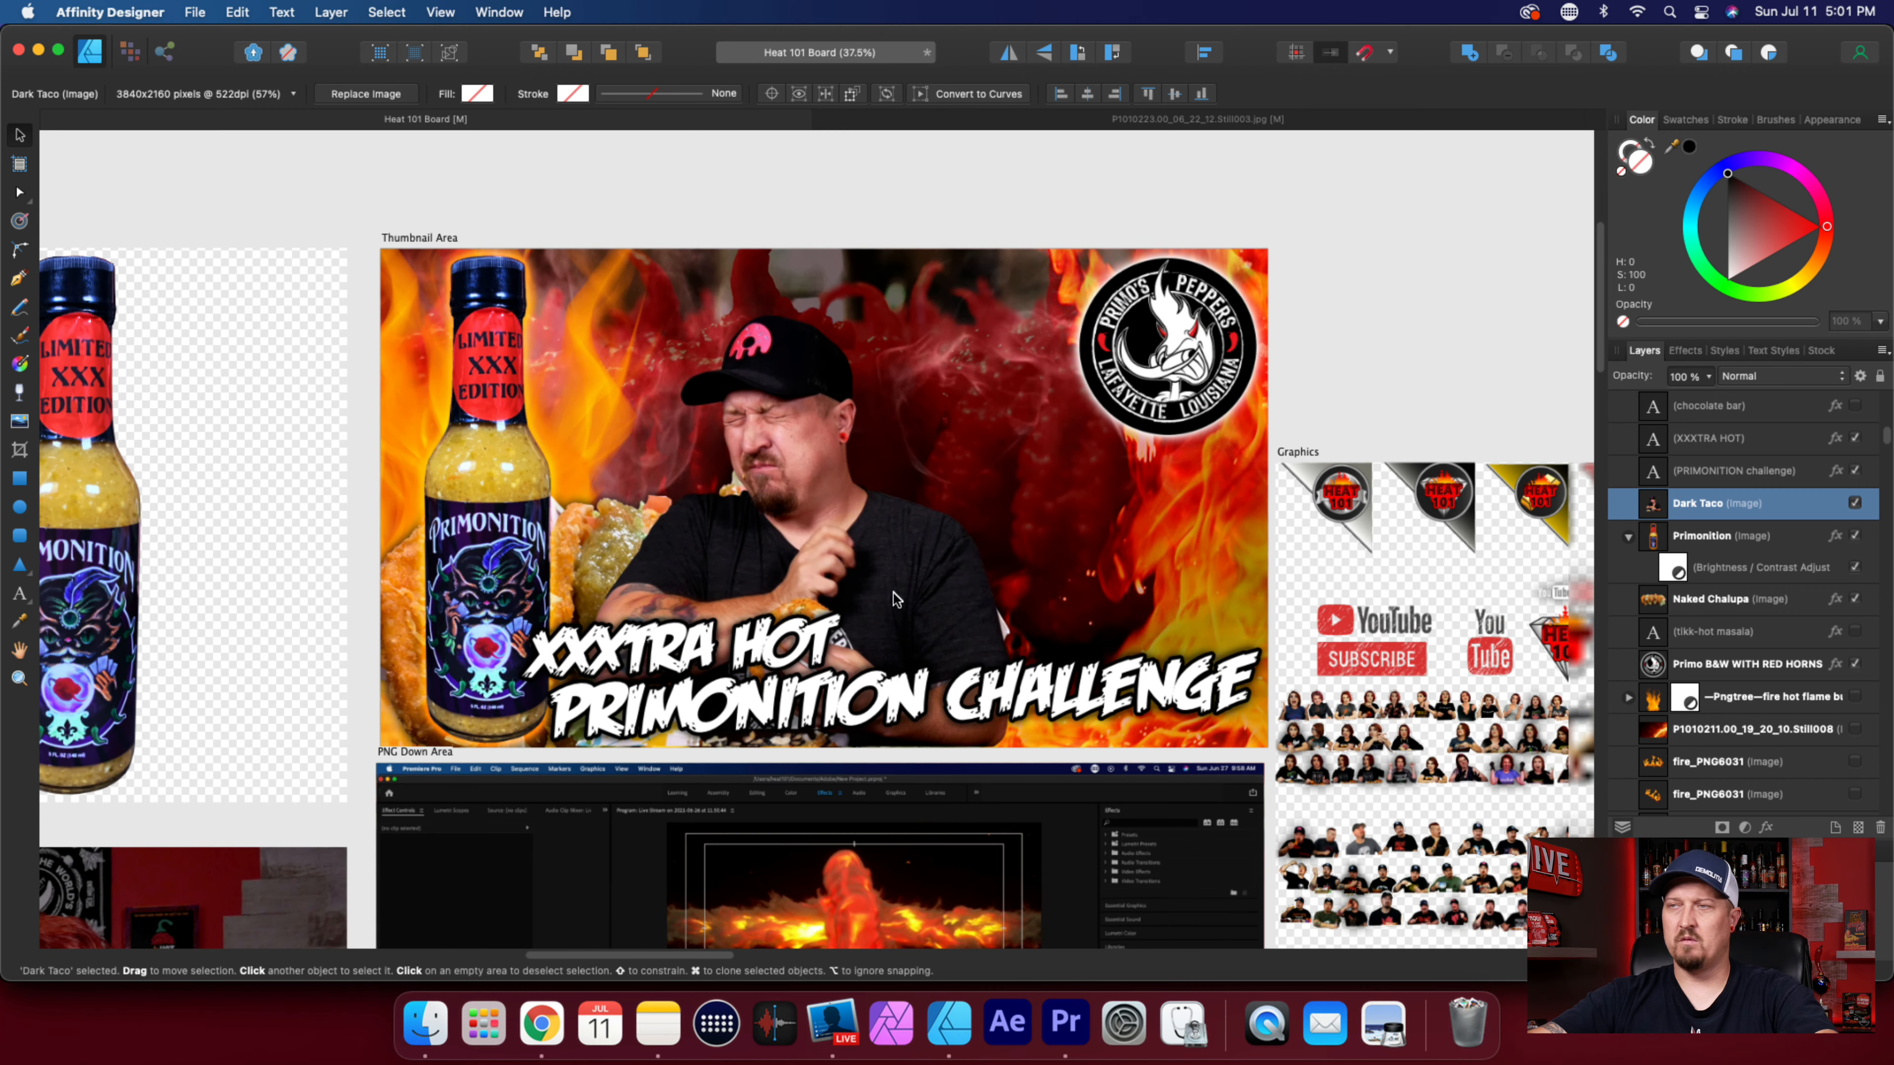
scroll(894, 594, up, 2)
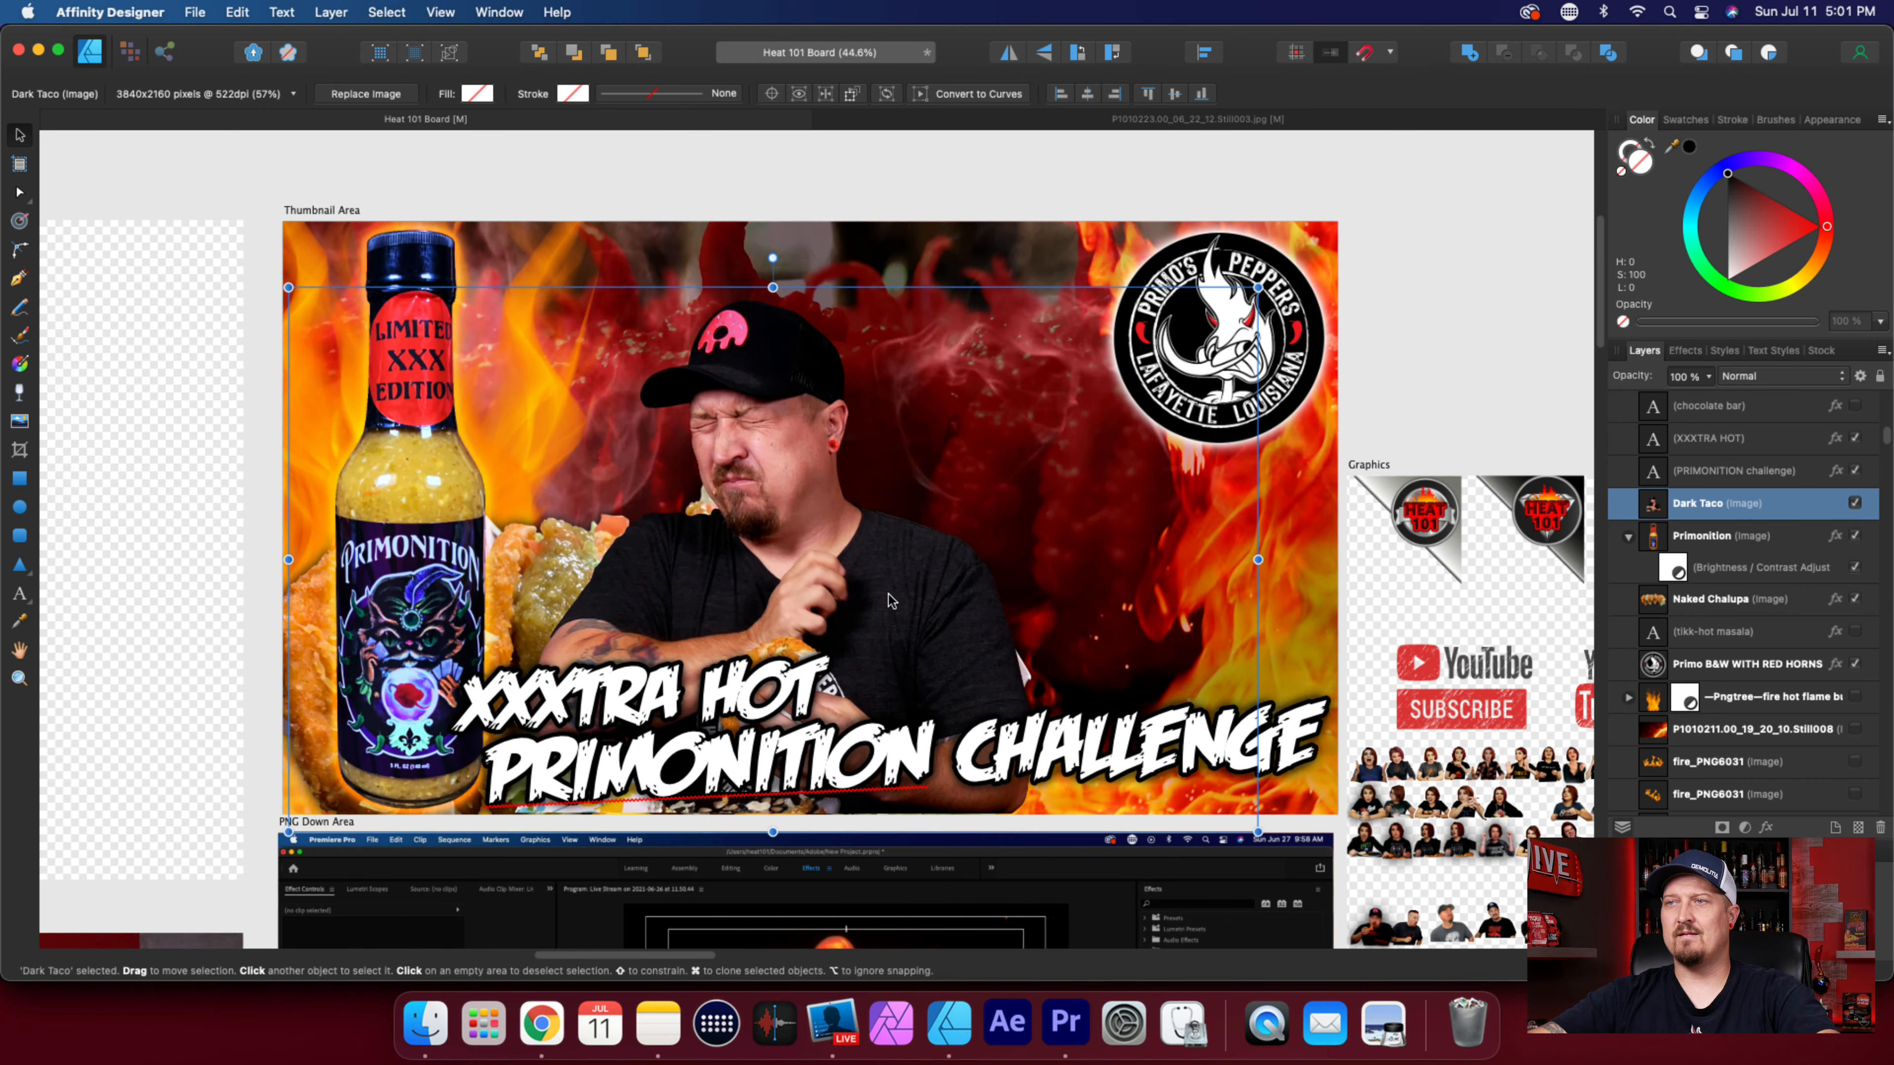
View the exported Dark Taco.png from Downloads in Preview, close it and return to the Heat 101 Board with nothing selected.
scroll(902, 593, left, 1)
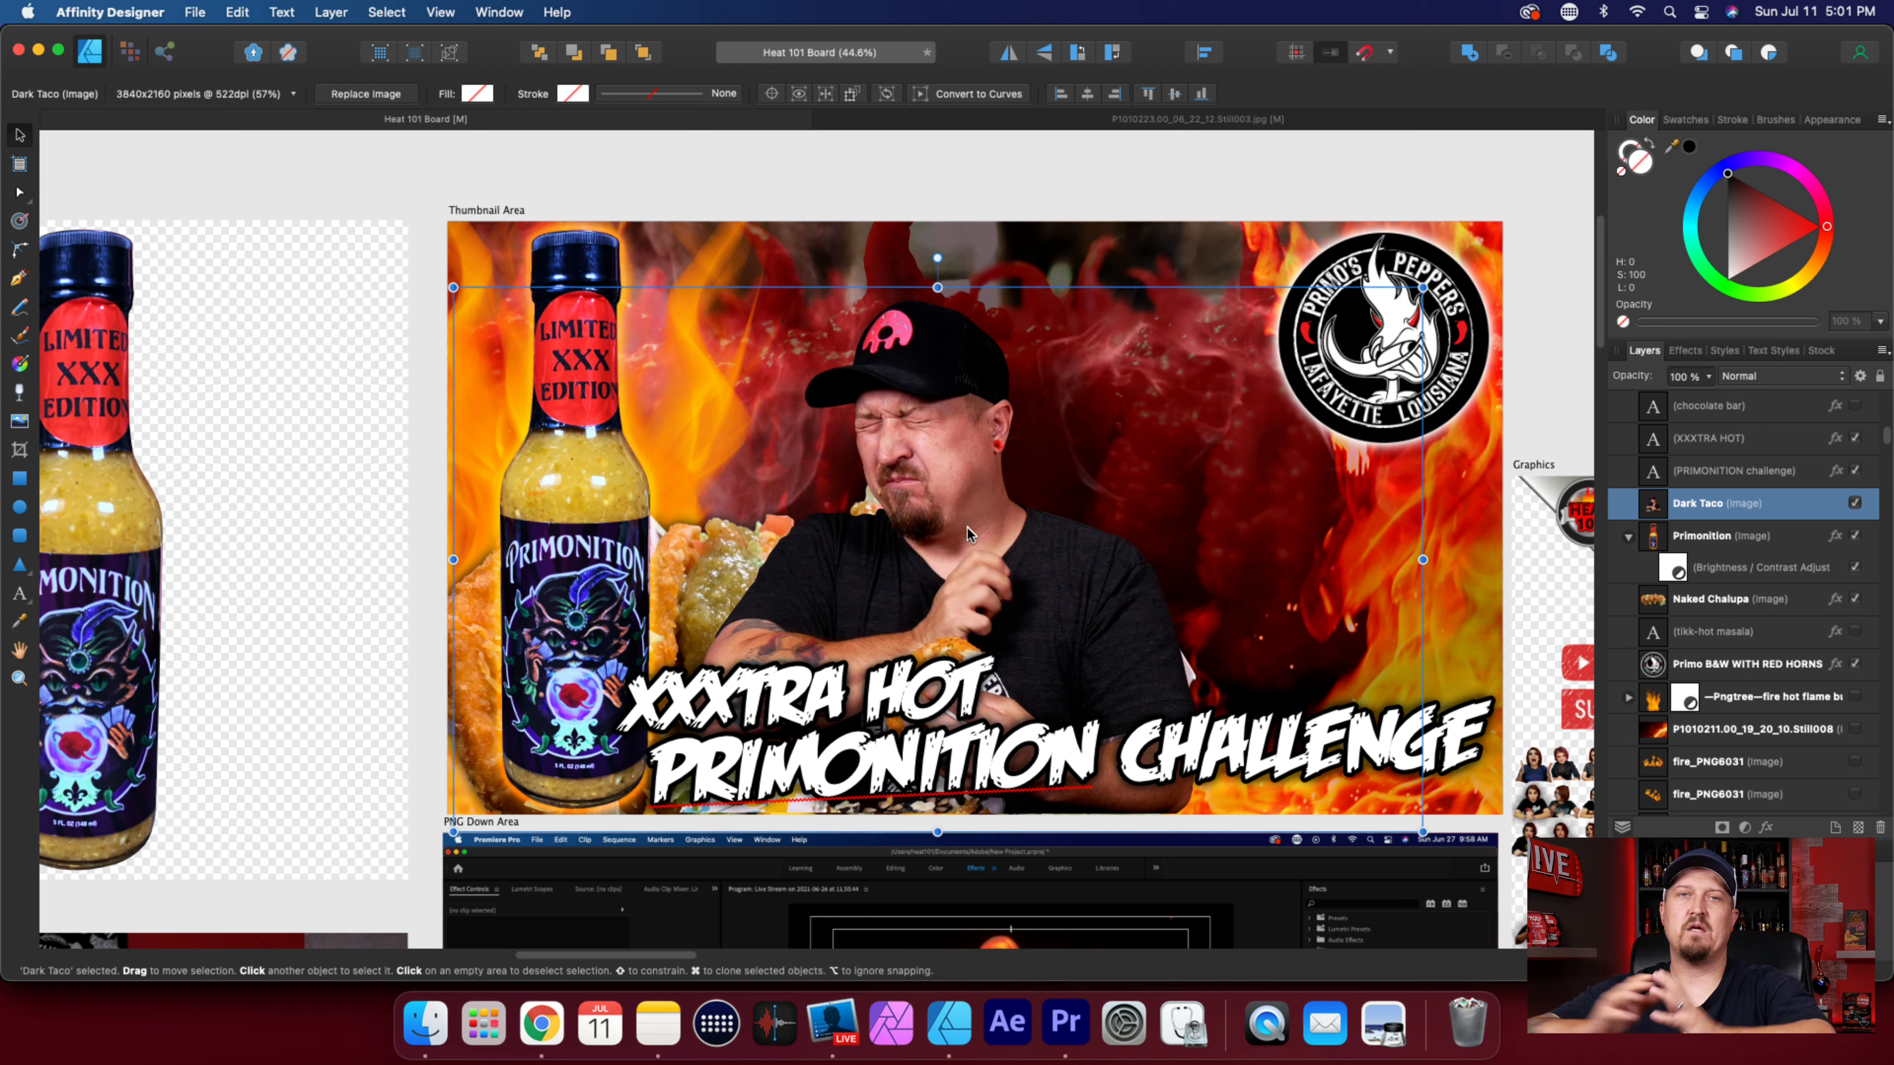
click(429, 1033)
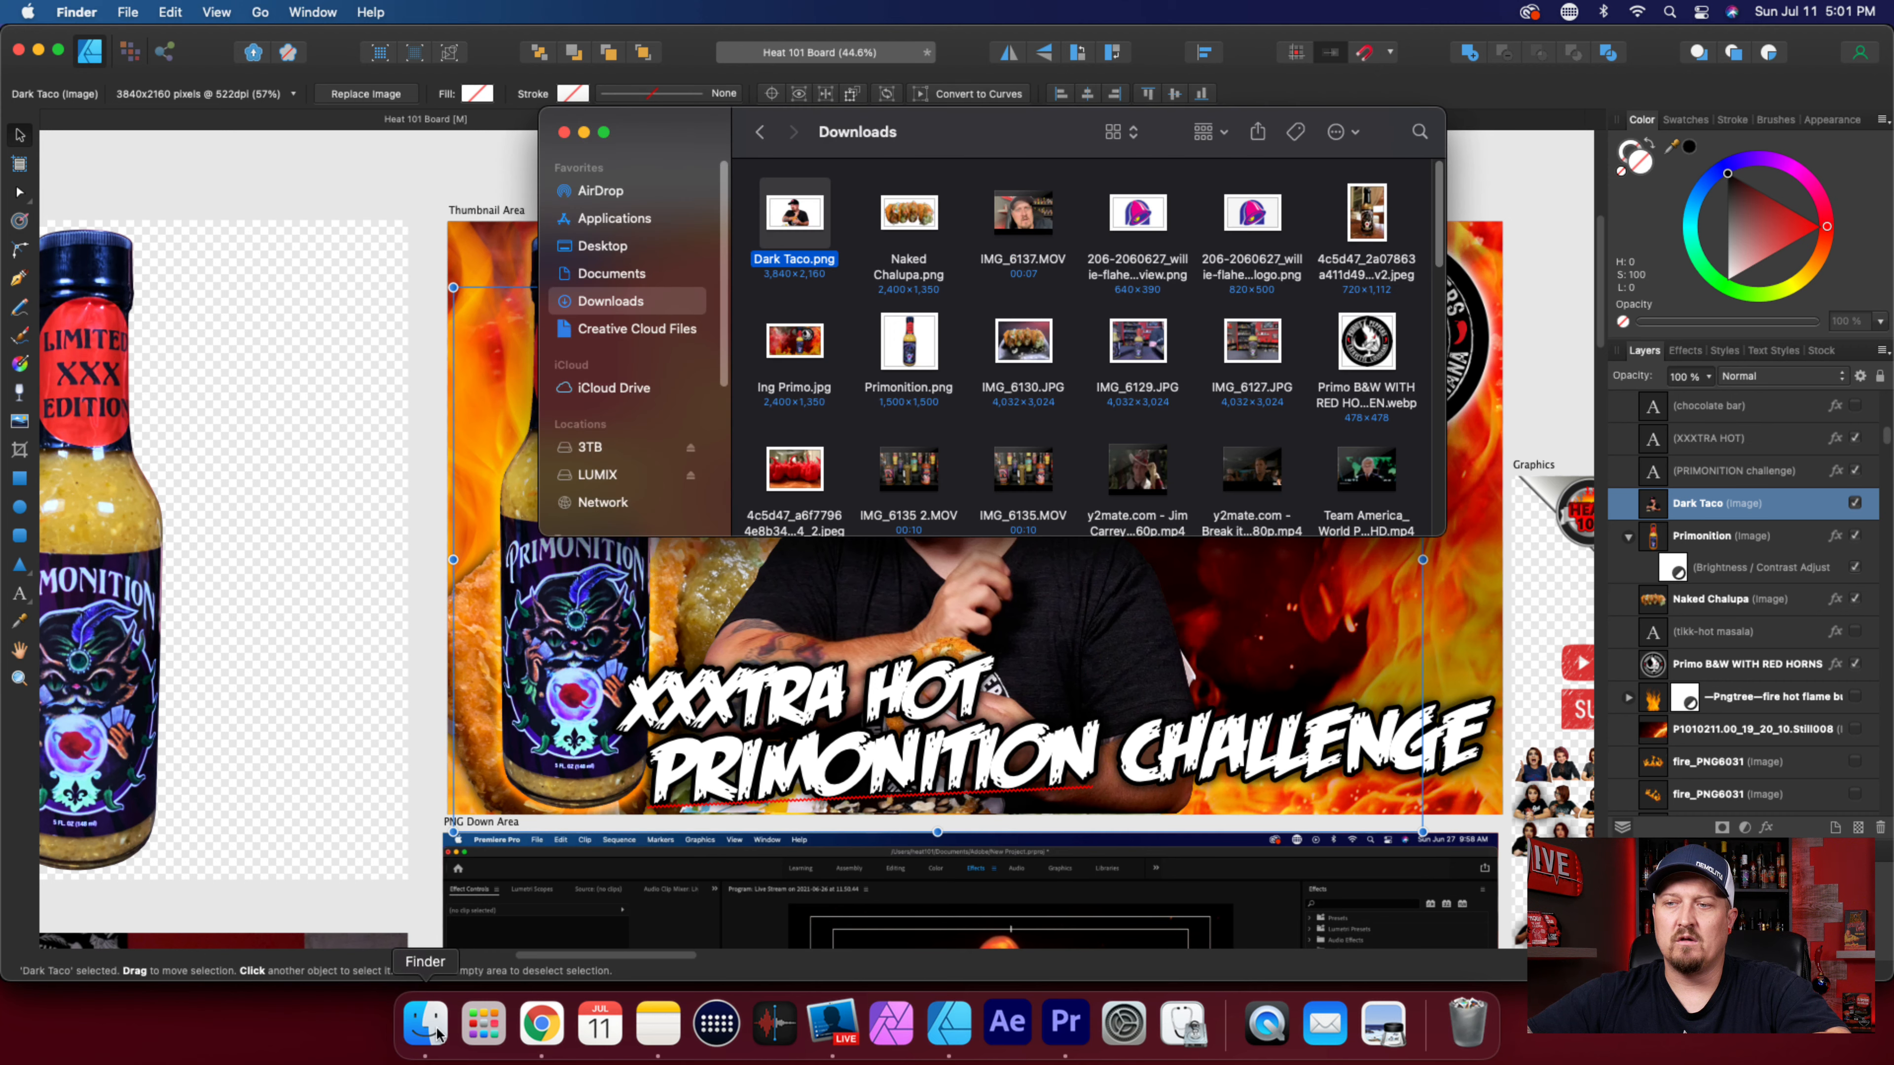
double_click(812, 216)
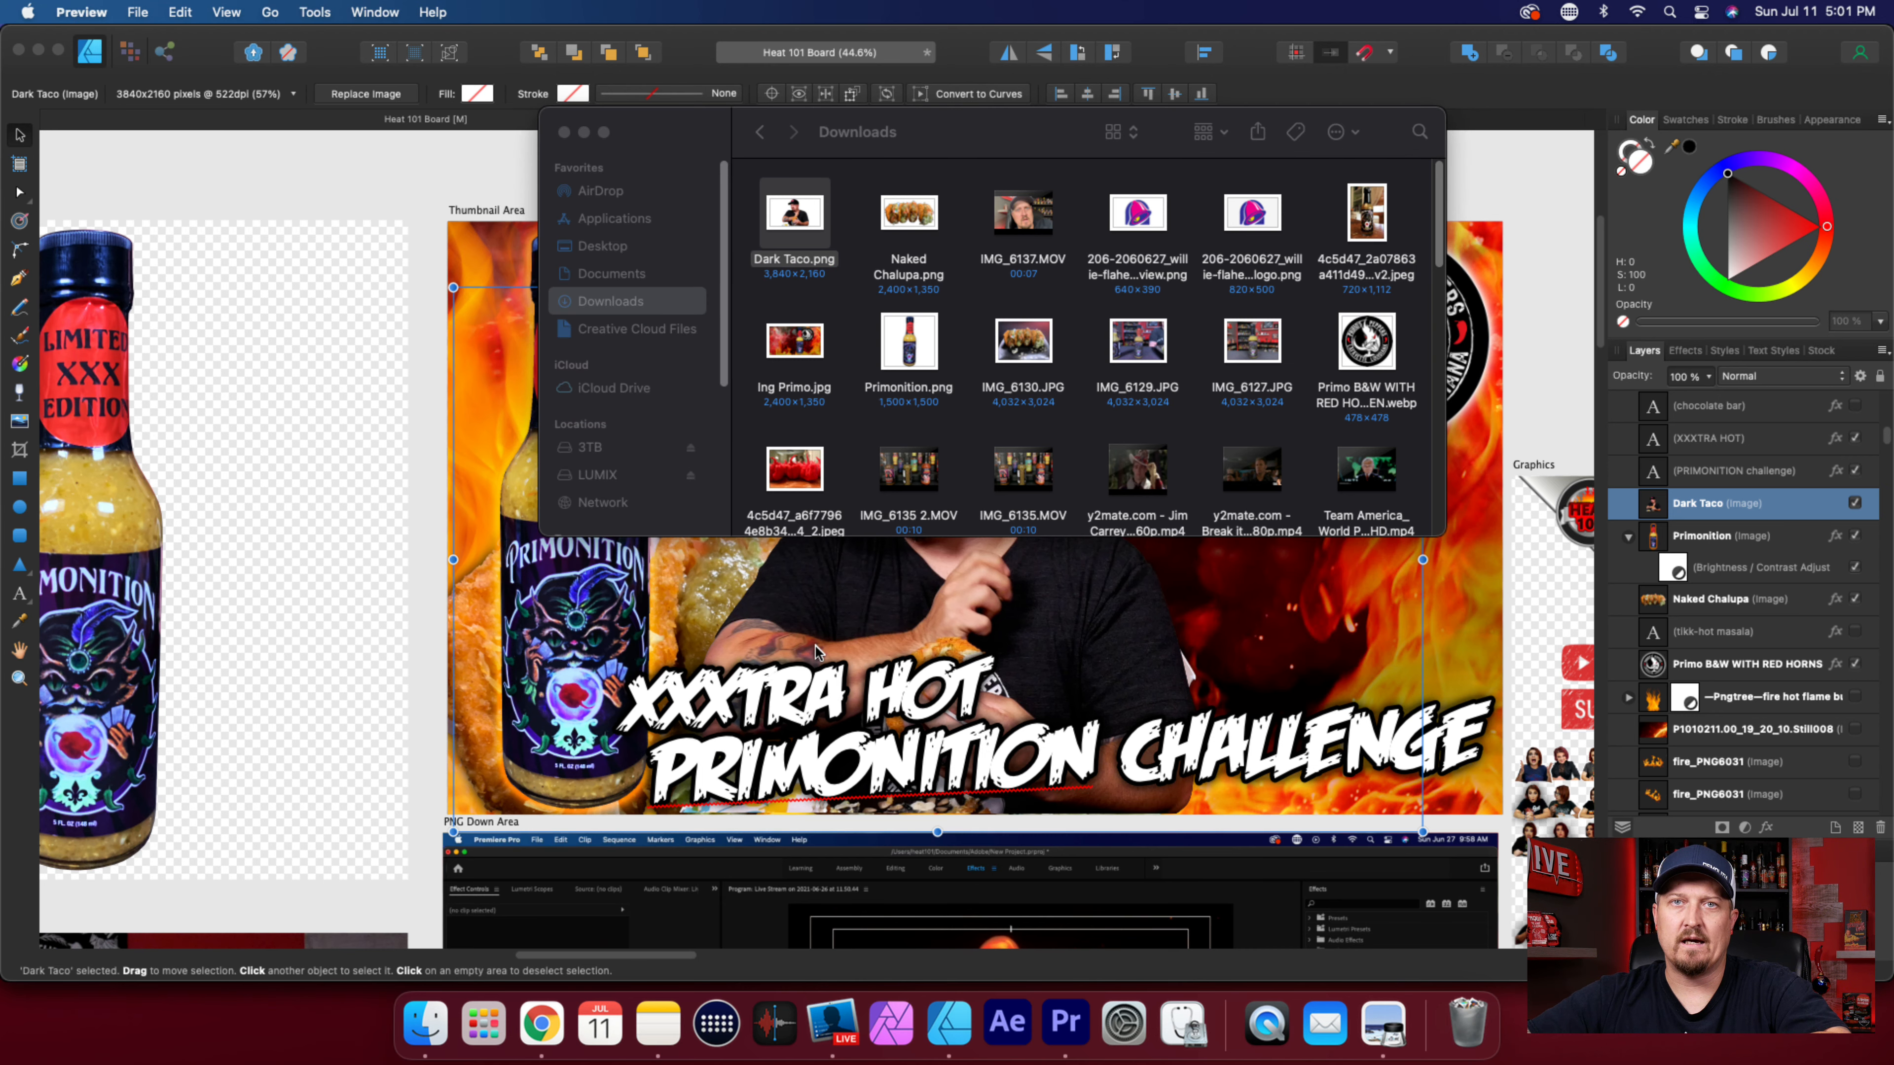
key(Return)
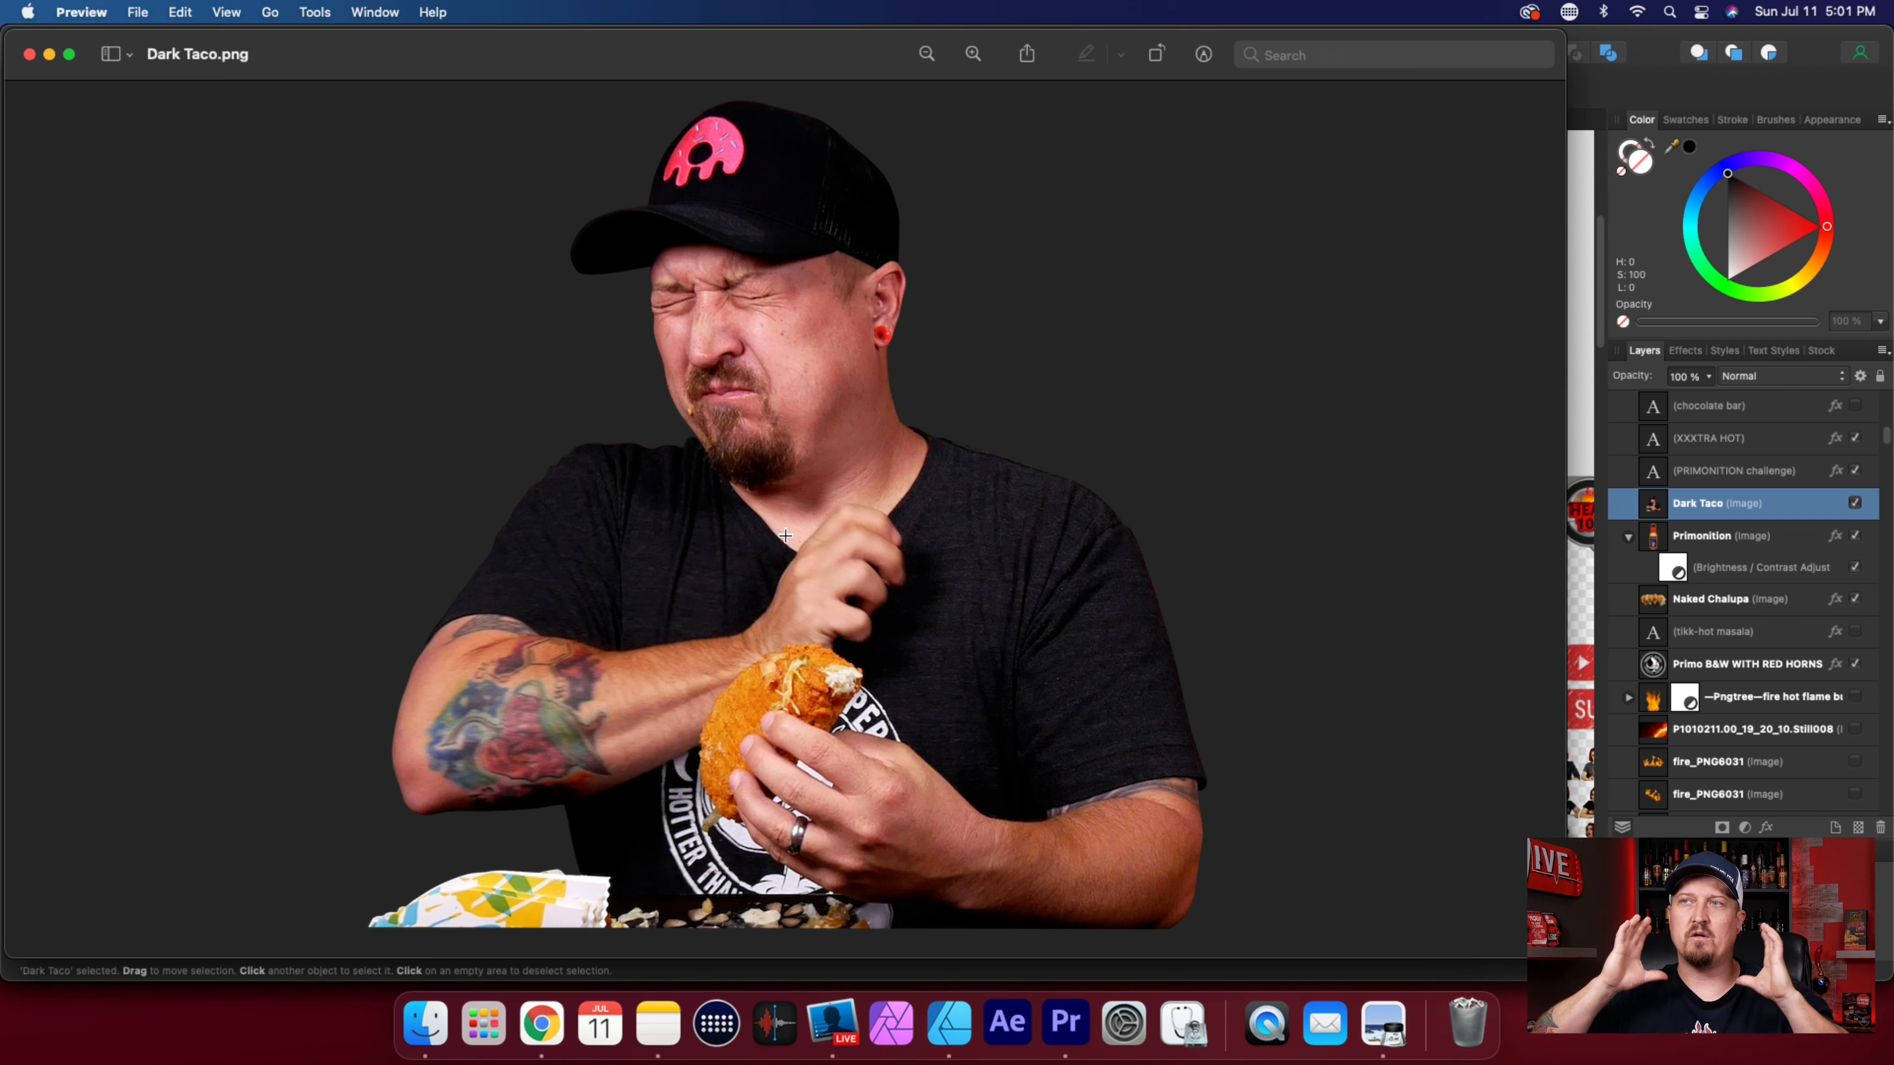
click(29, 54)
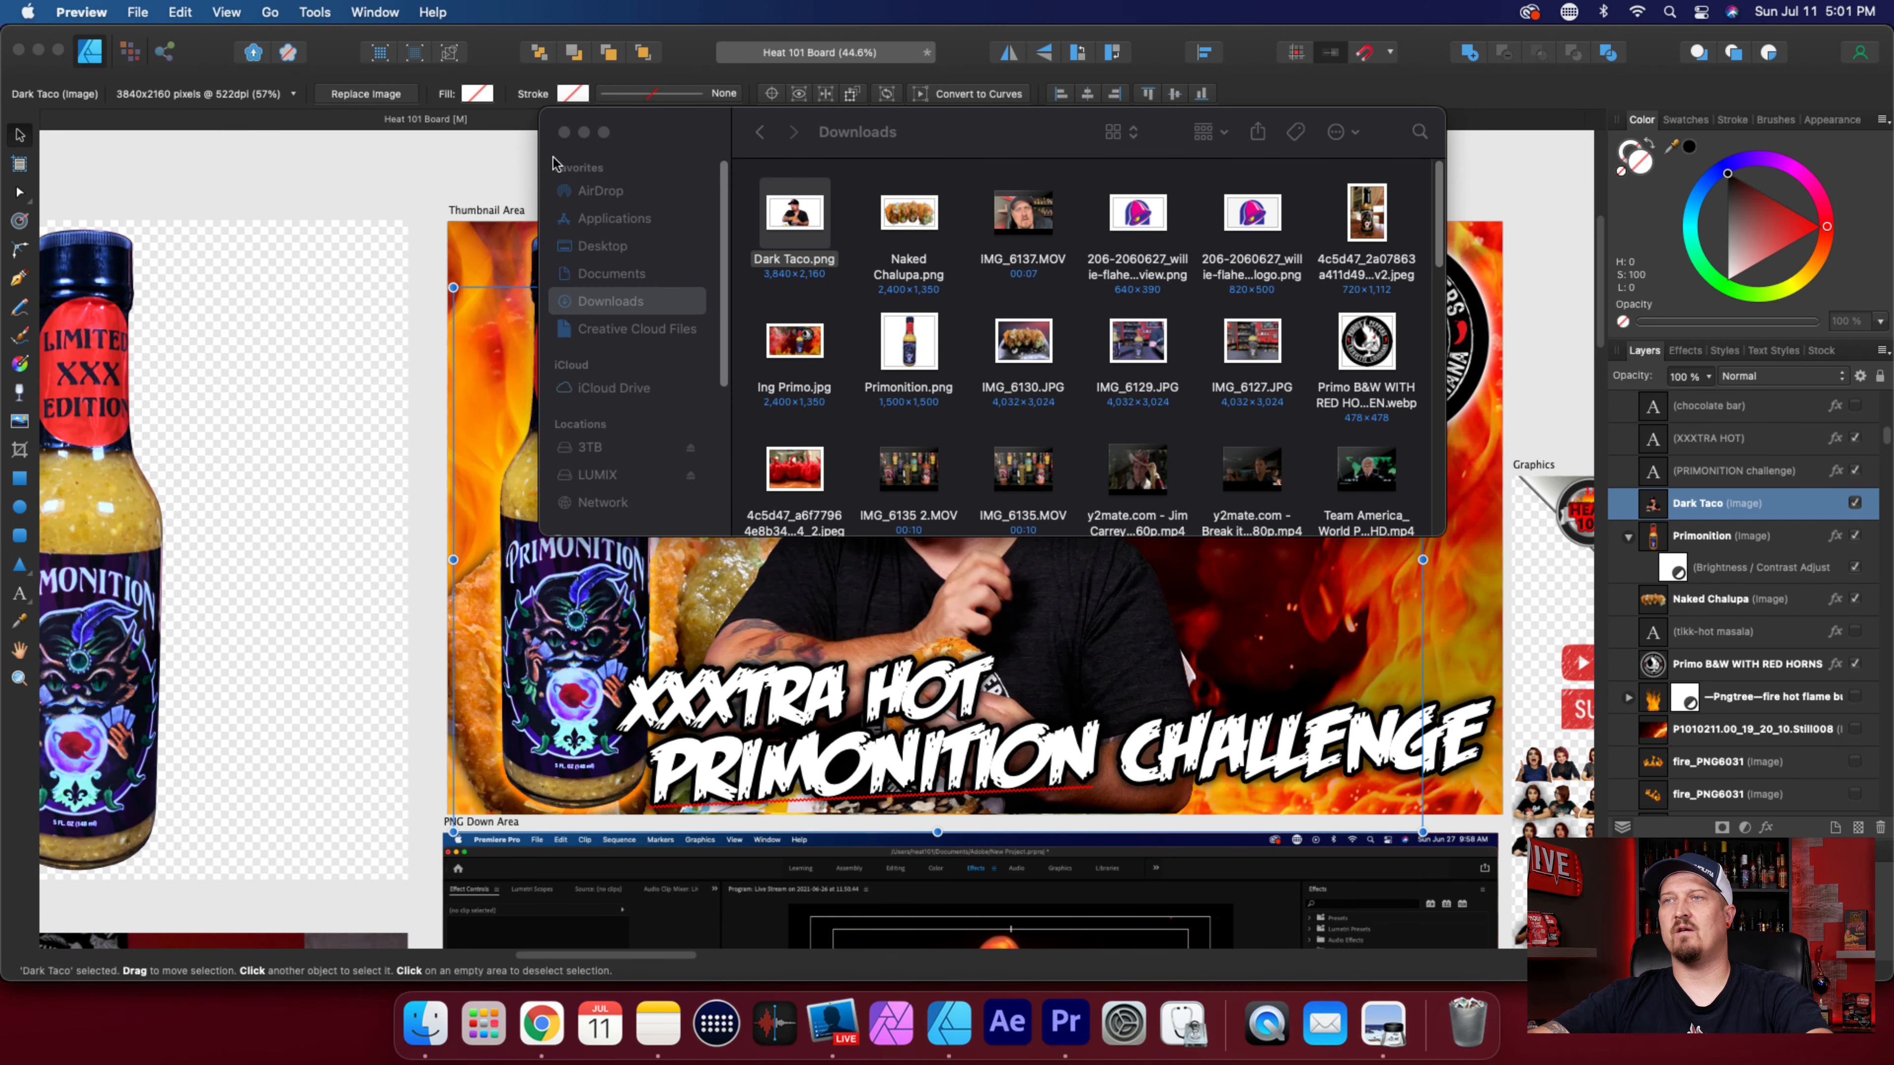
click(658, 138)
click(446, 178)
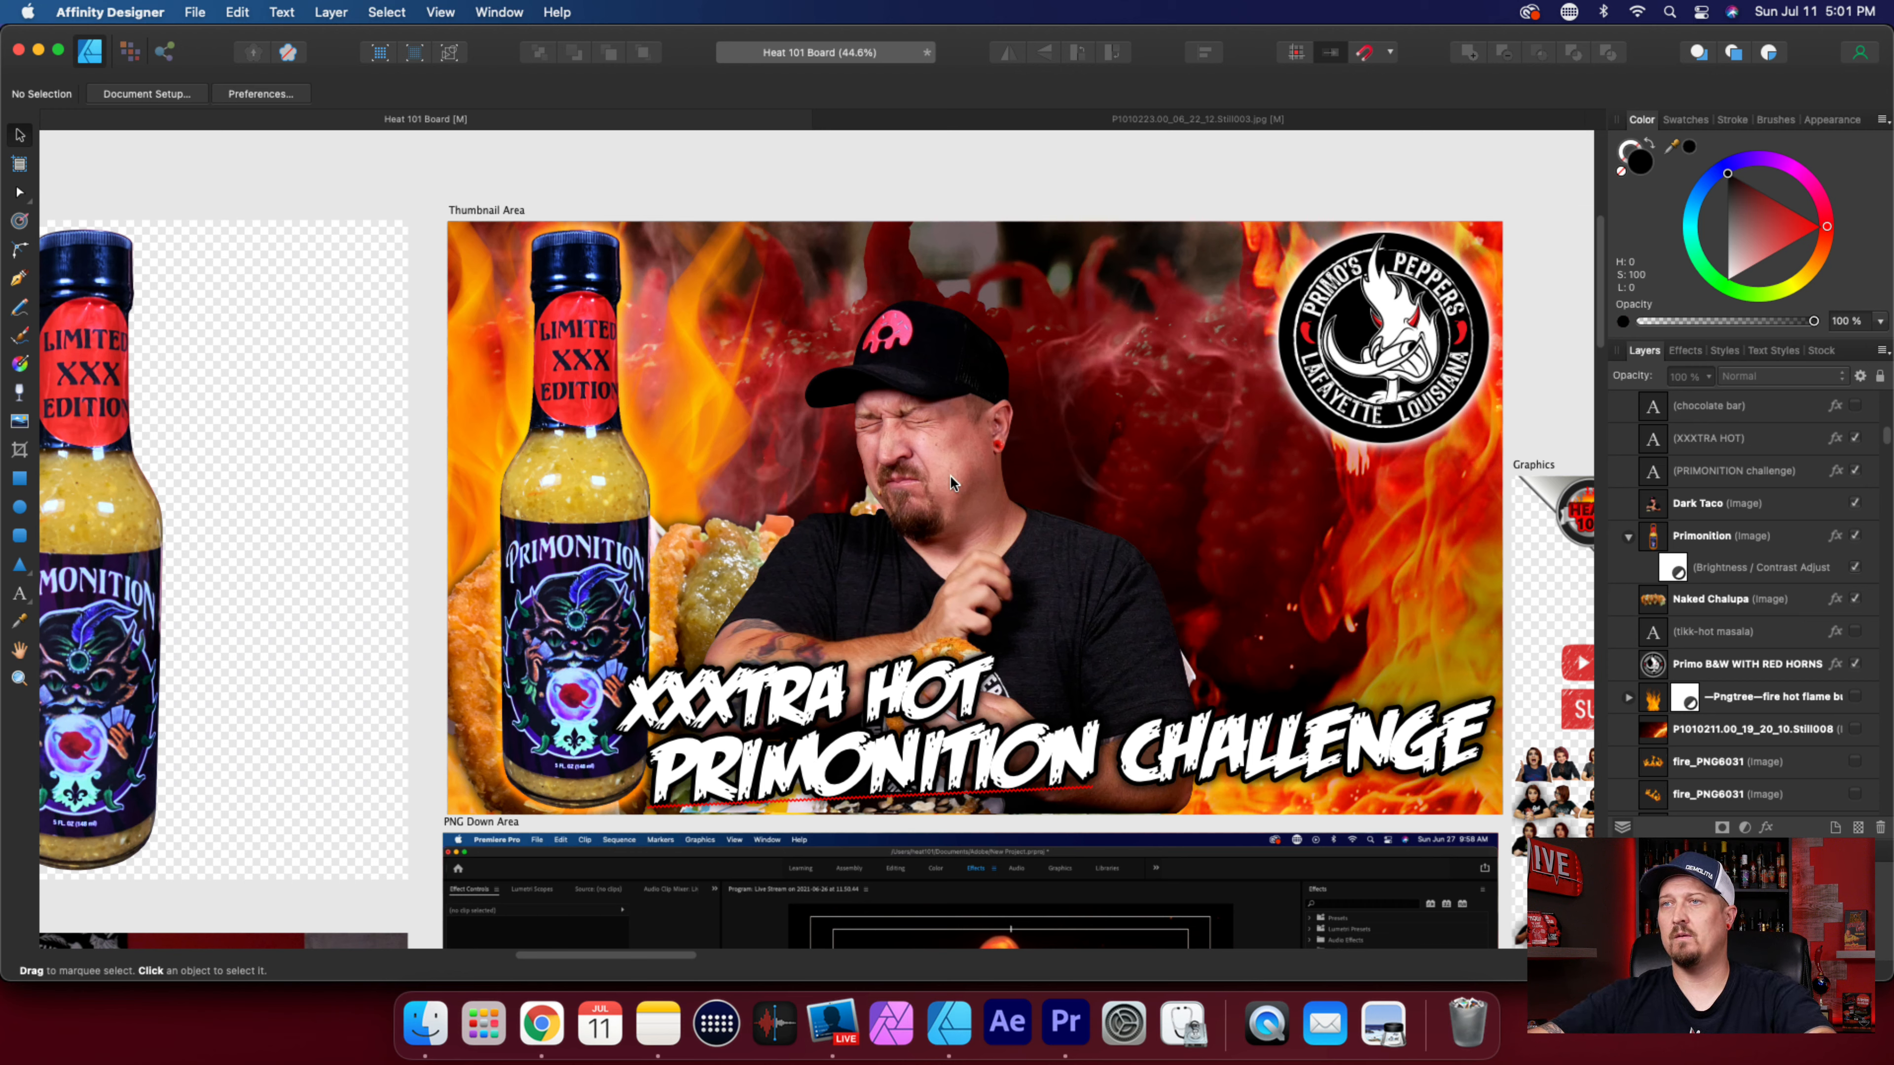
Try moving the Primonition bottle image over behind the man's shoulder, and undo the move.
click(575, 509)
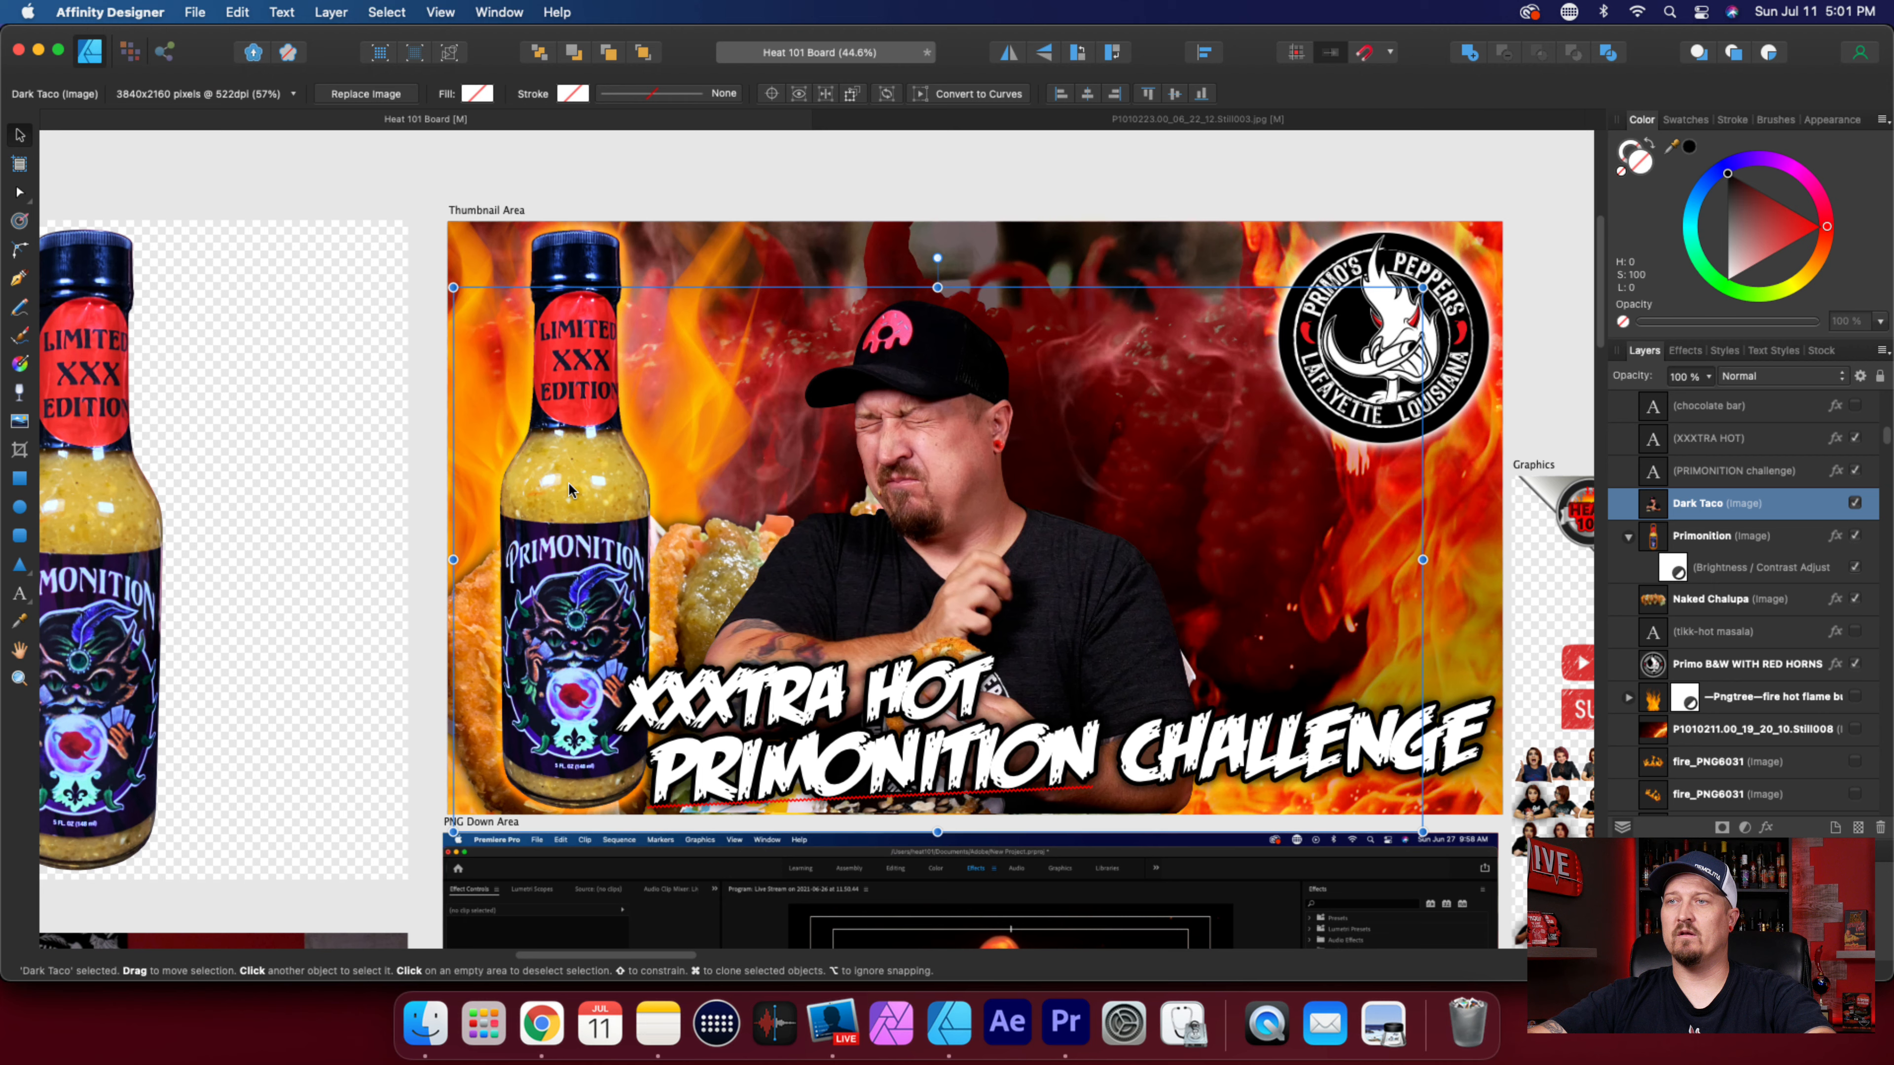
click(578, 309)
drag(575, 319, 718, 293)
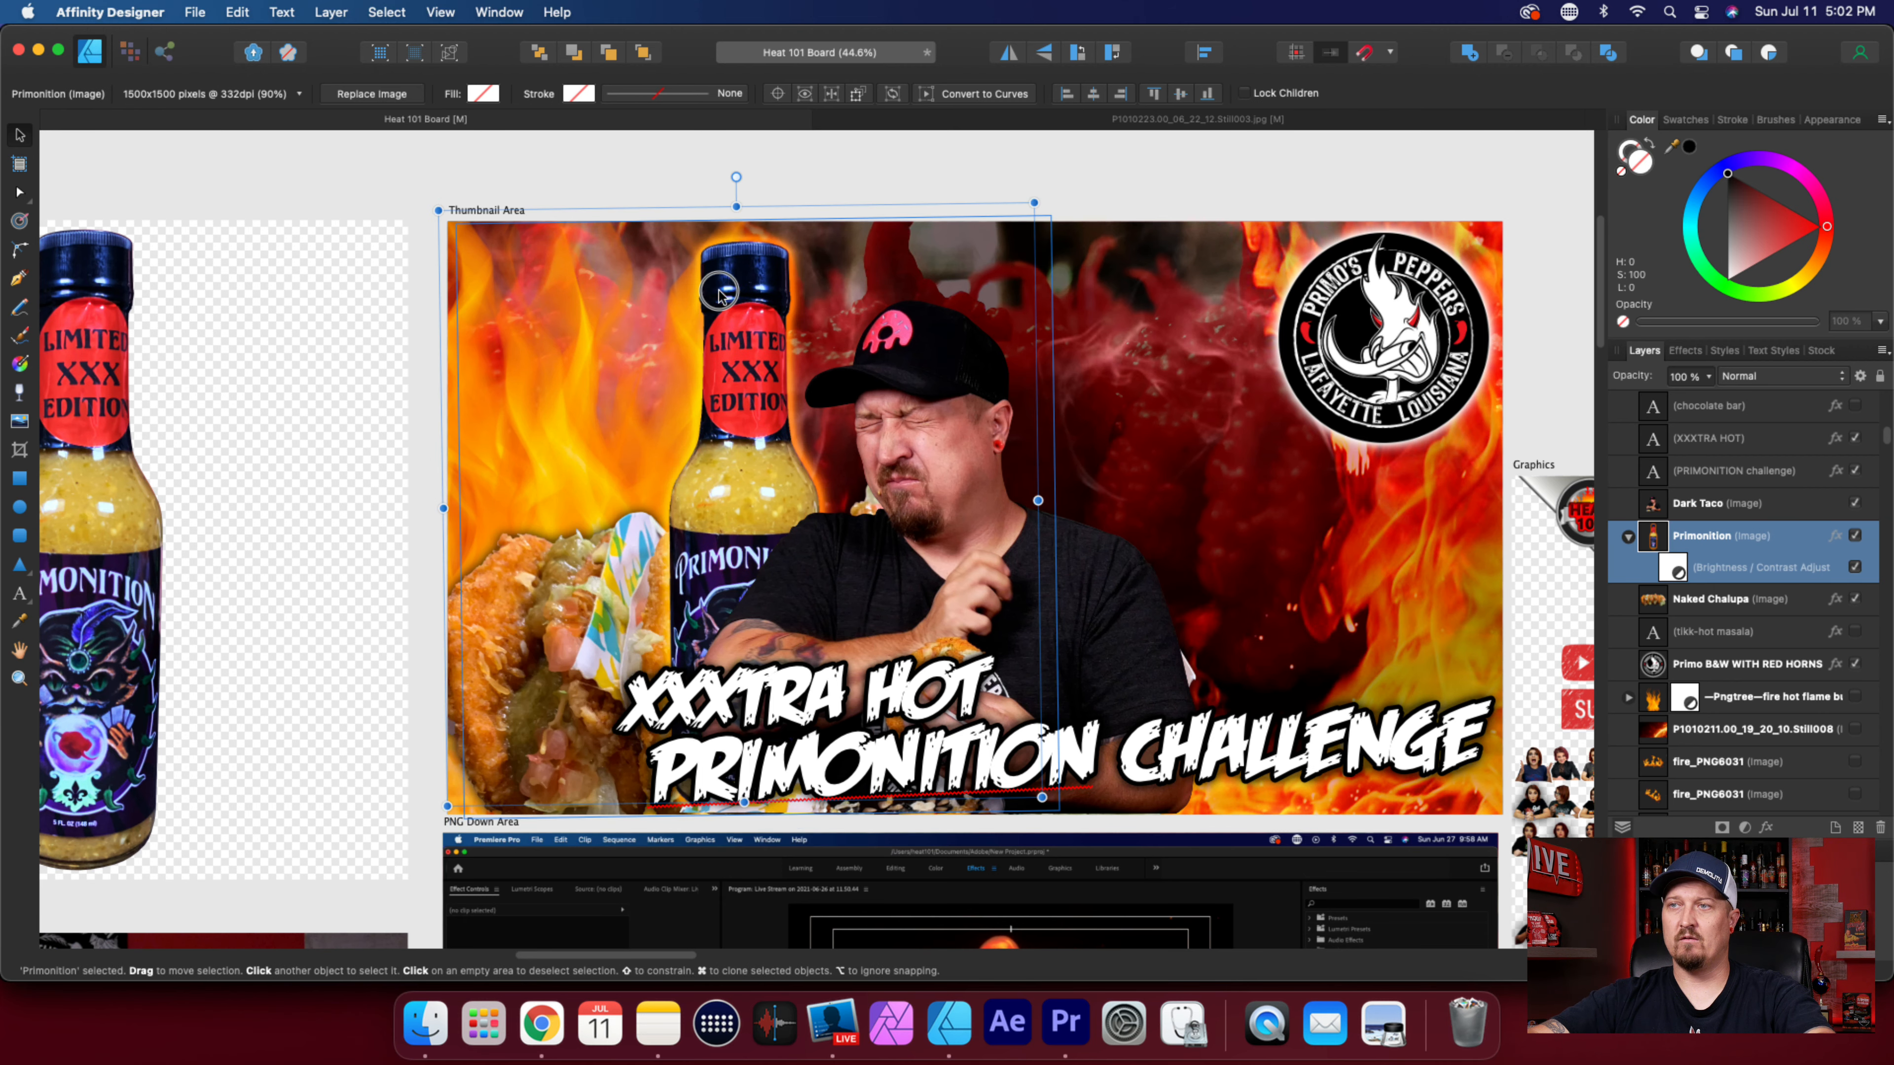
key(super+z)
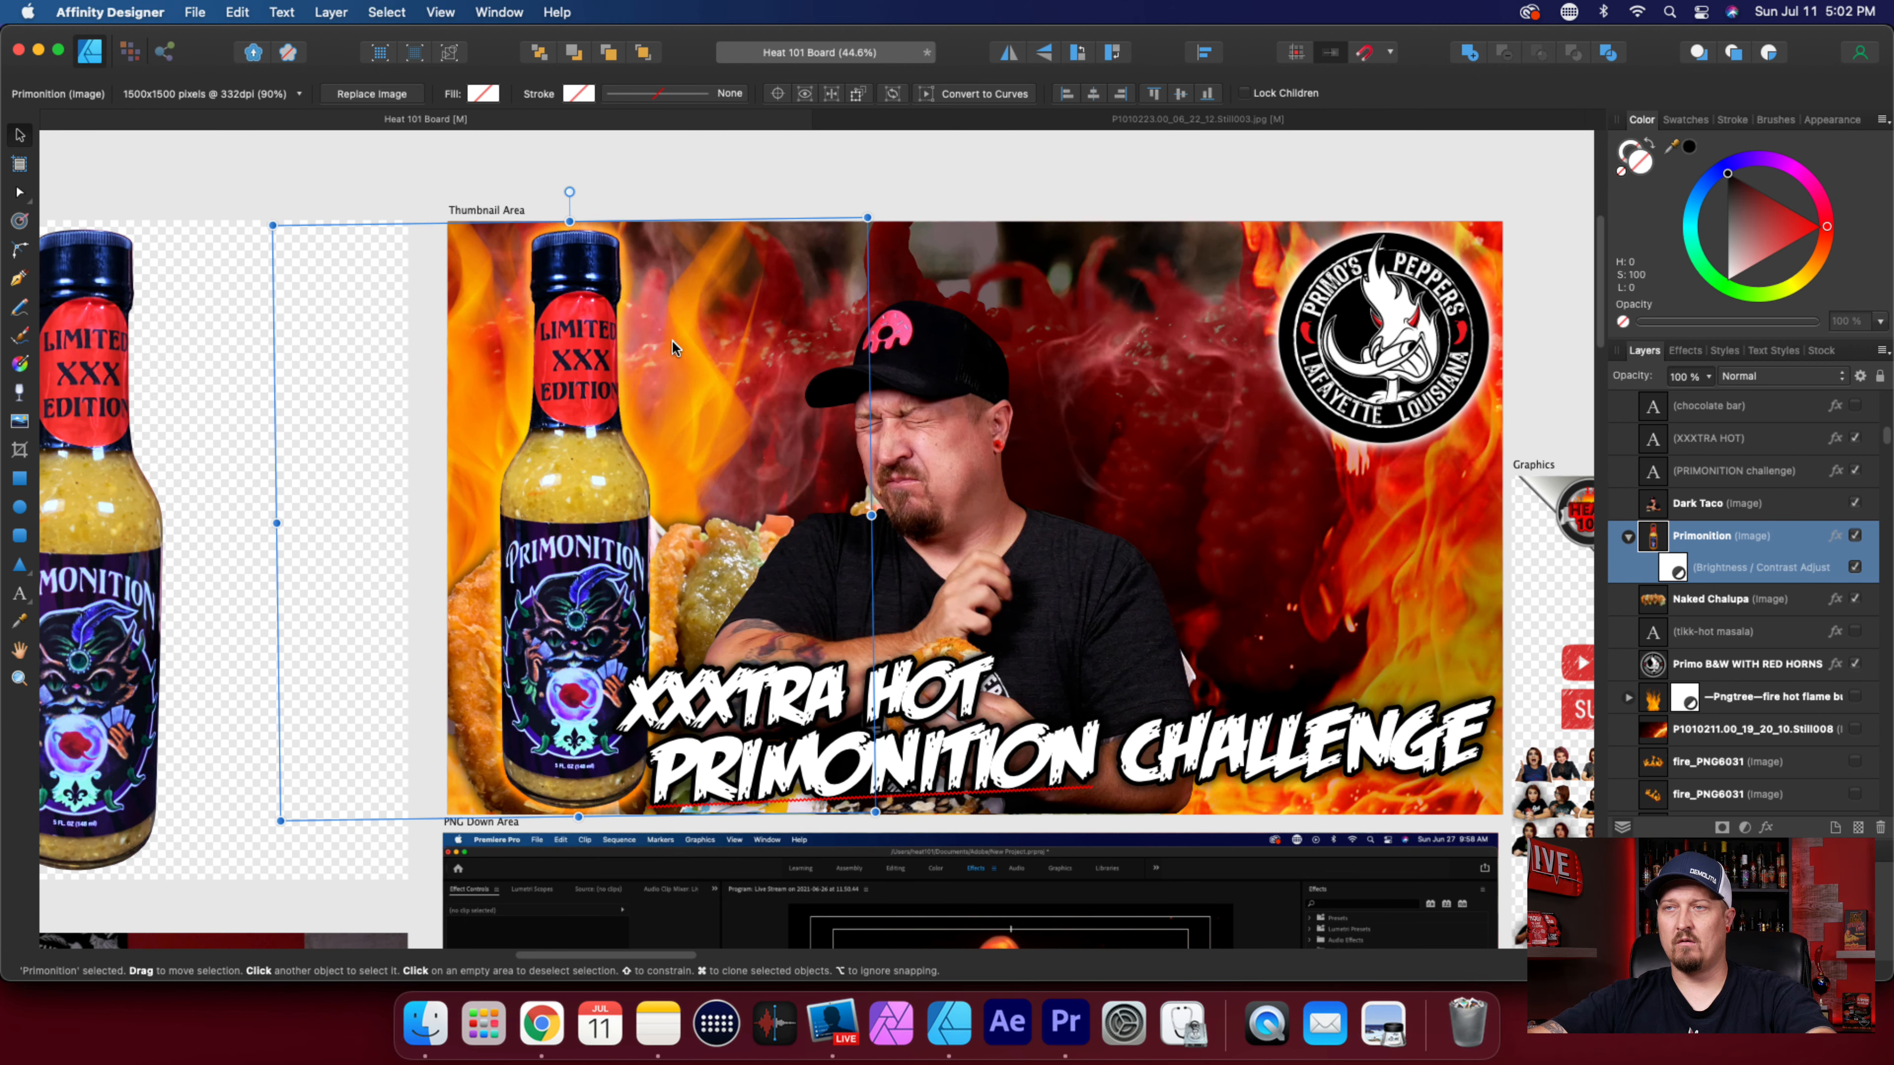
Try moving the Naked Chalupa image up behind the man's head, and undo the move.
click(1705, 605)
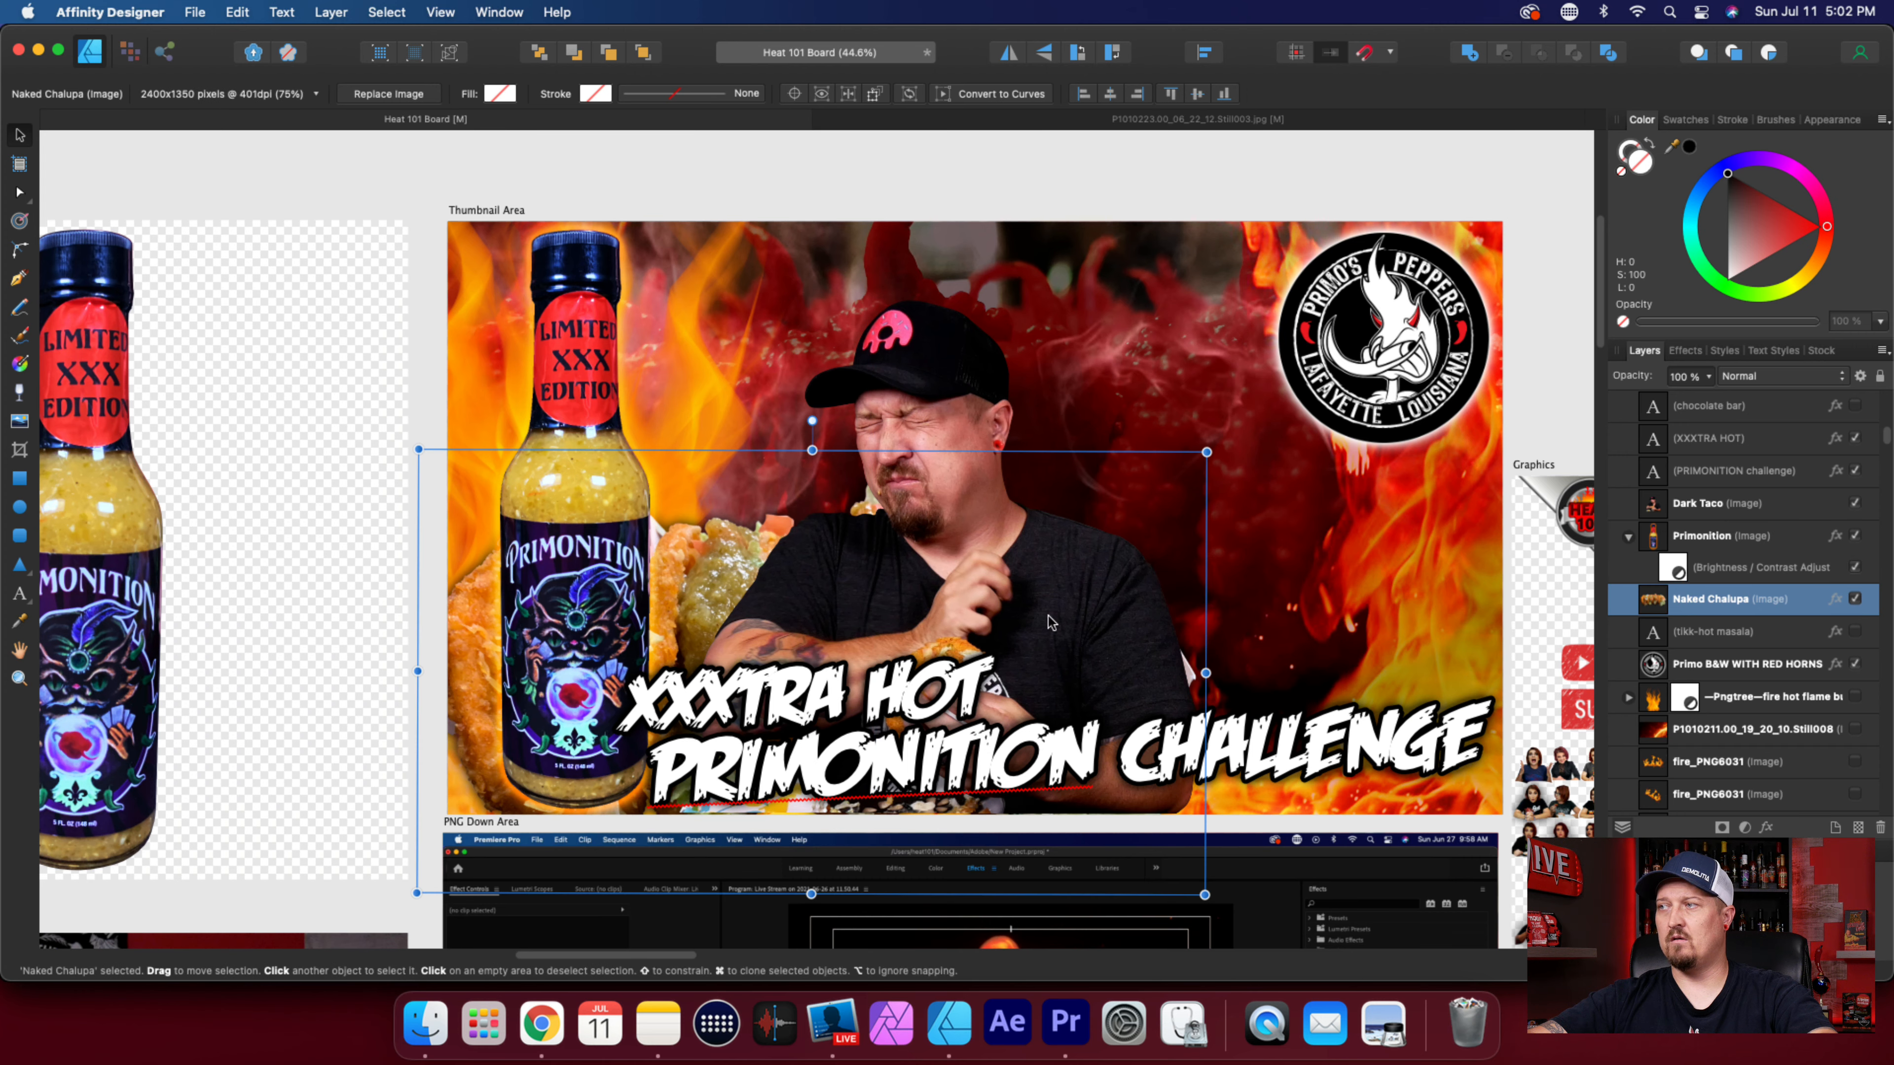
drag(686, 566, 1033, 321)
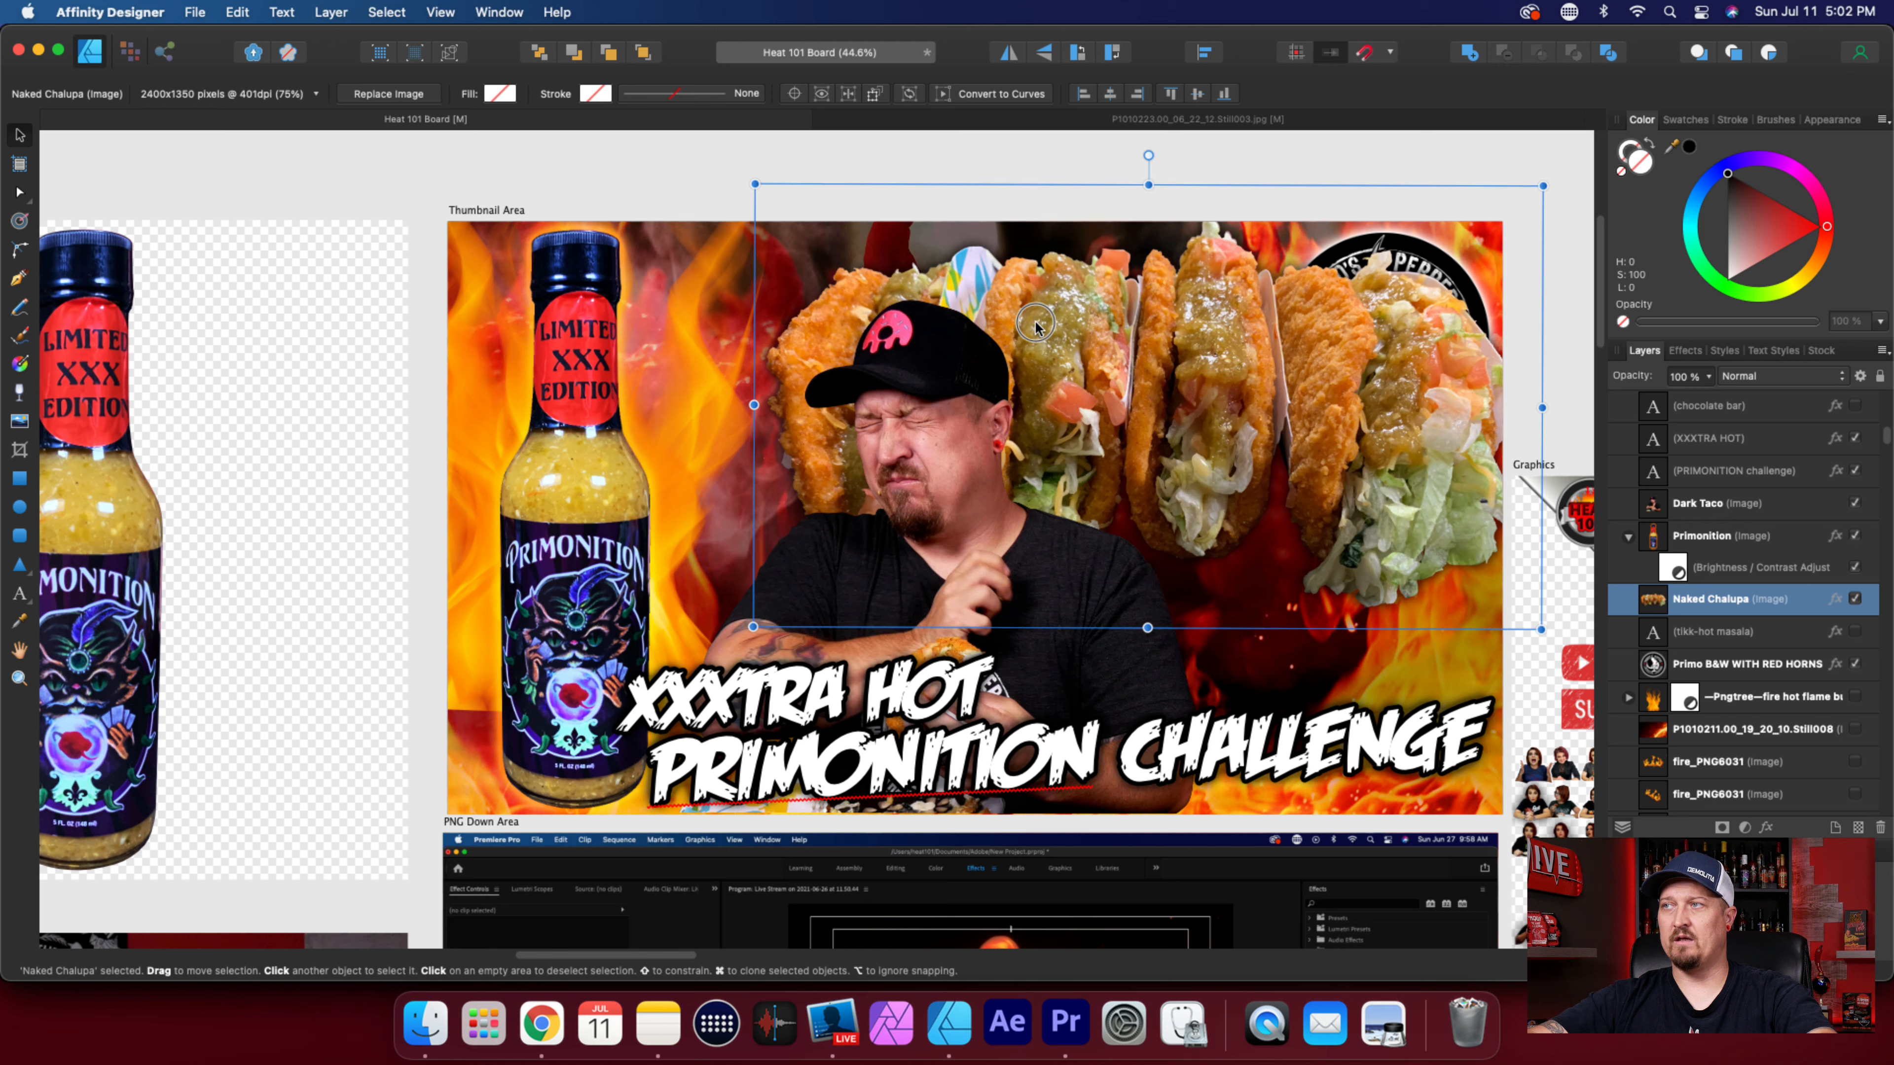
key(super+z)
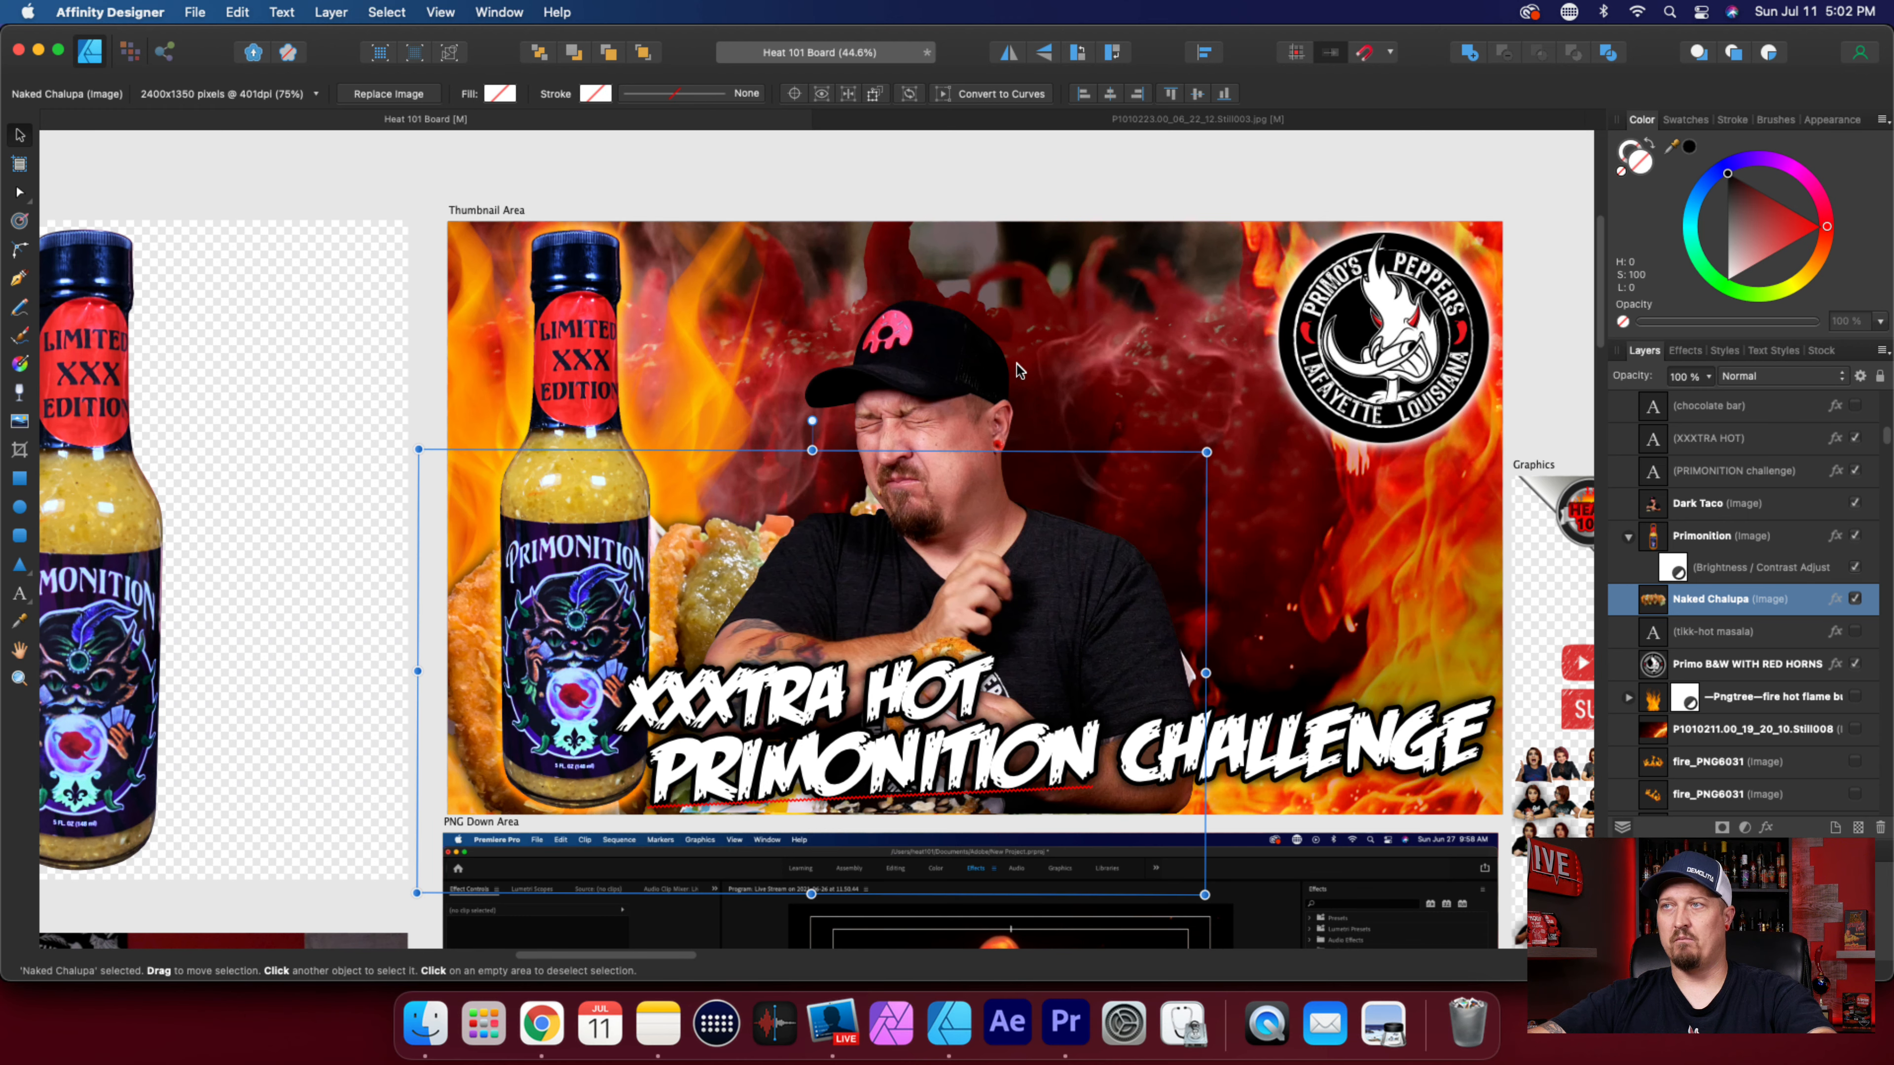